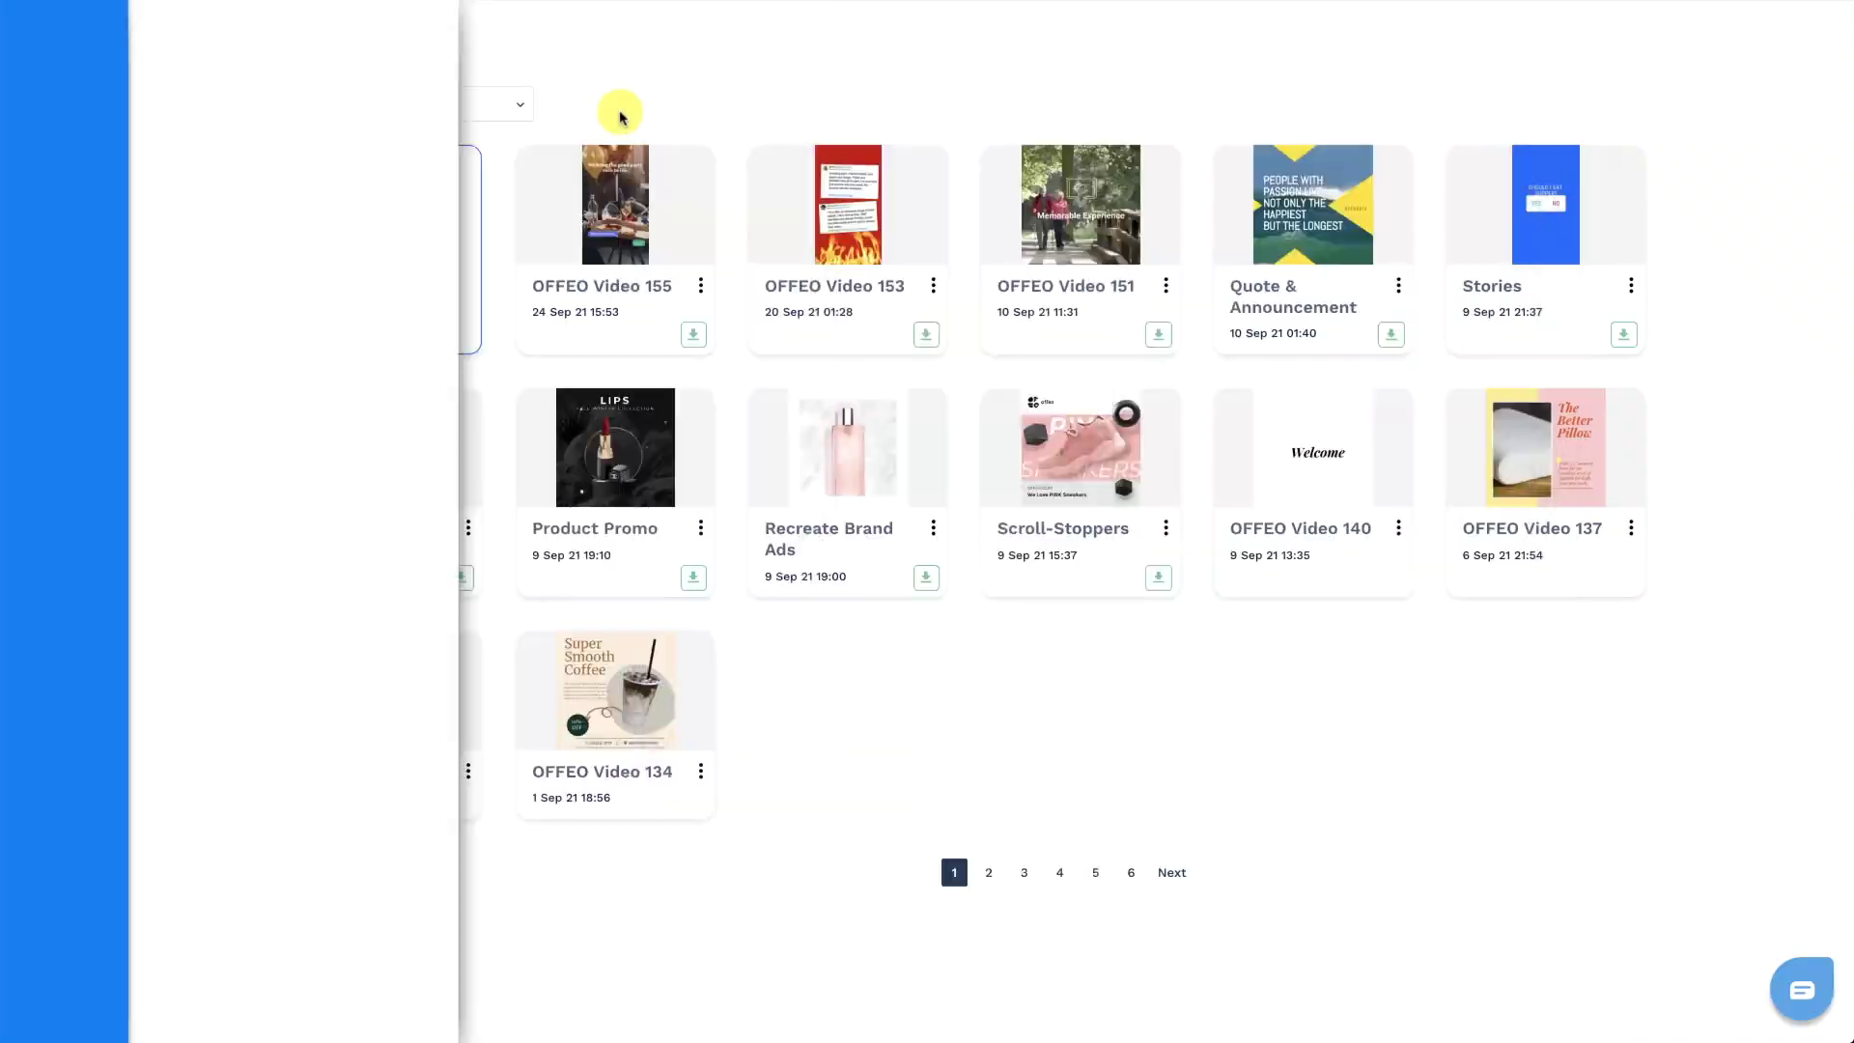
Start a blank vertical video project and upload the media files from the How to [SAMSUNG] folder.
left_click(435, 230)
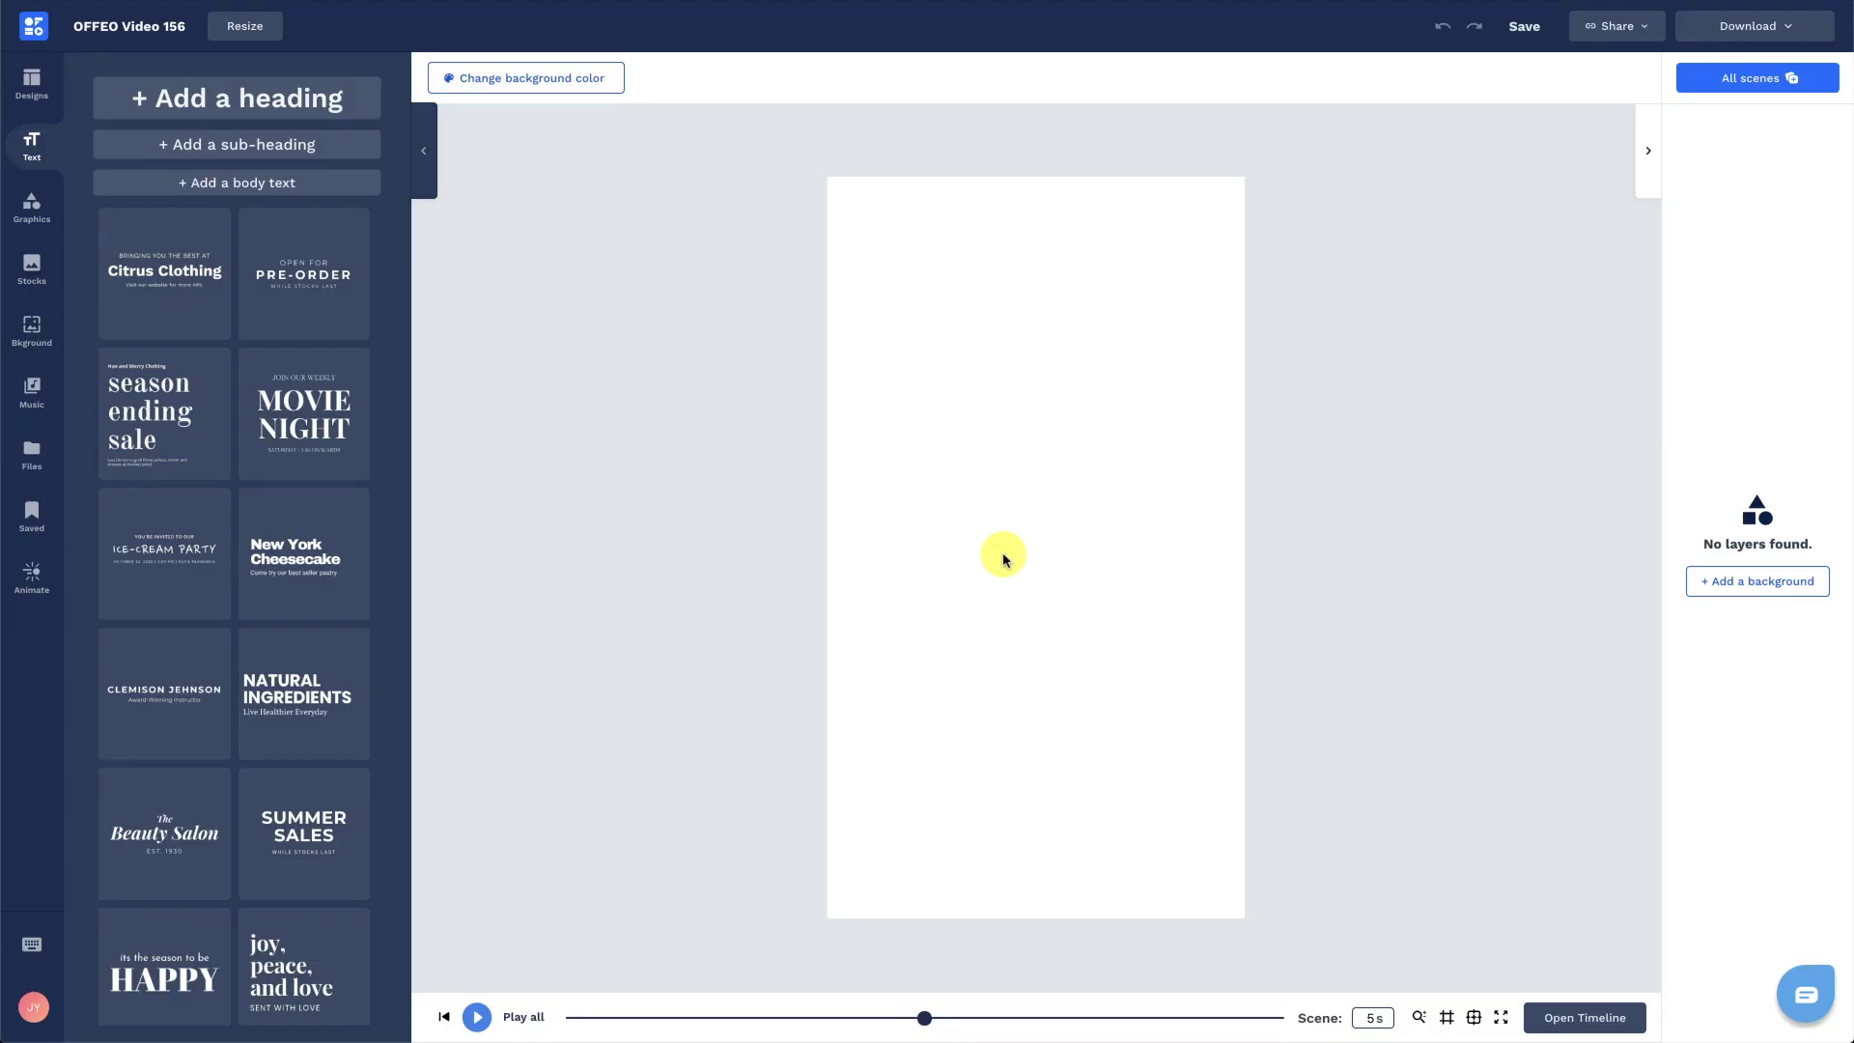
key("super+Tab")
key("super+Tab")
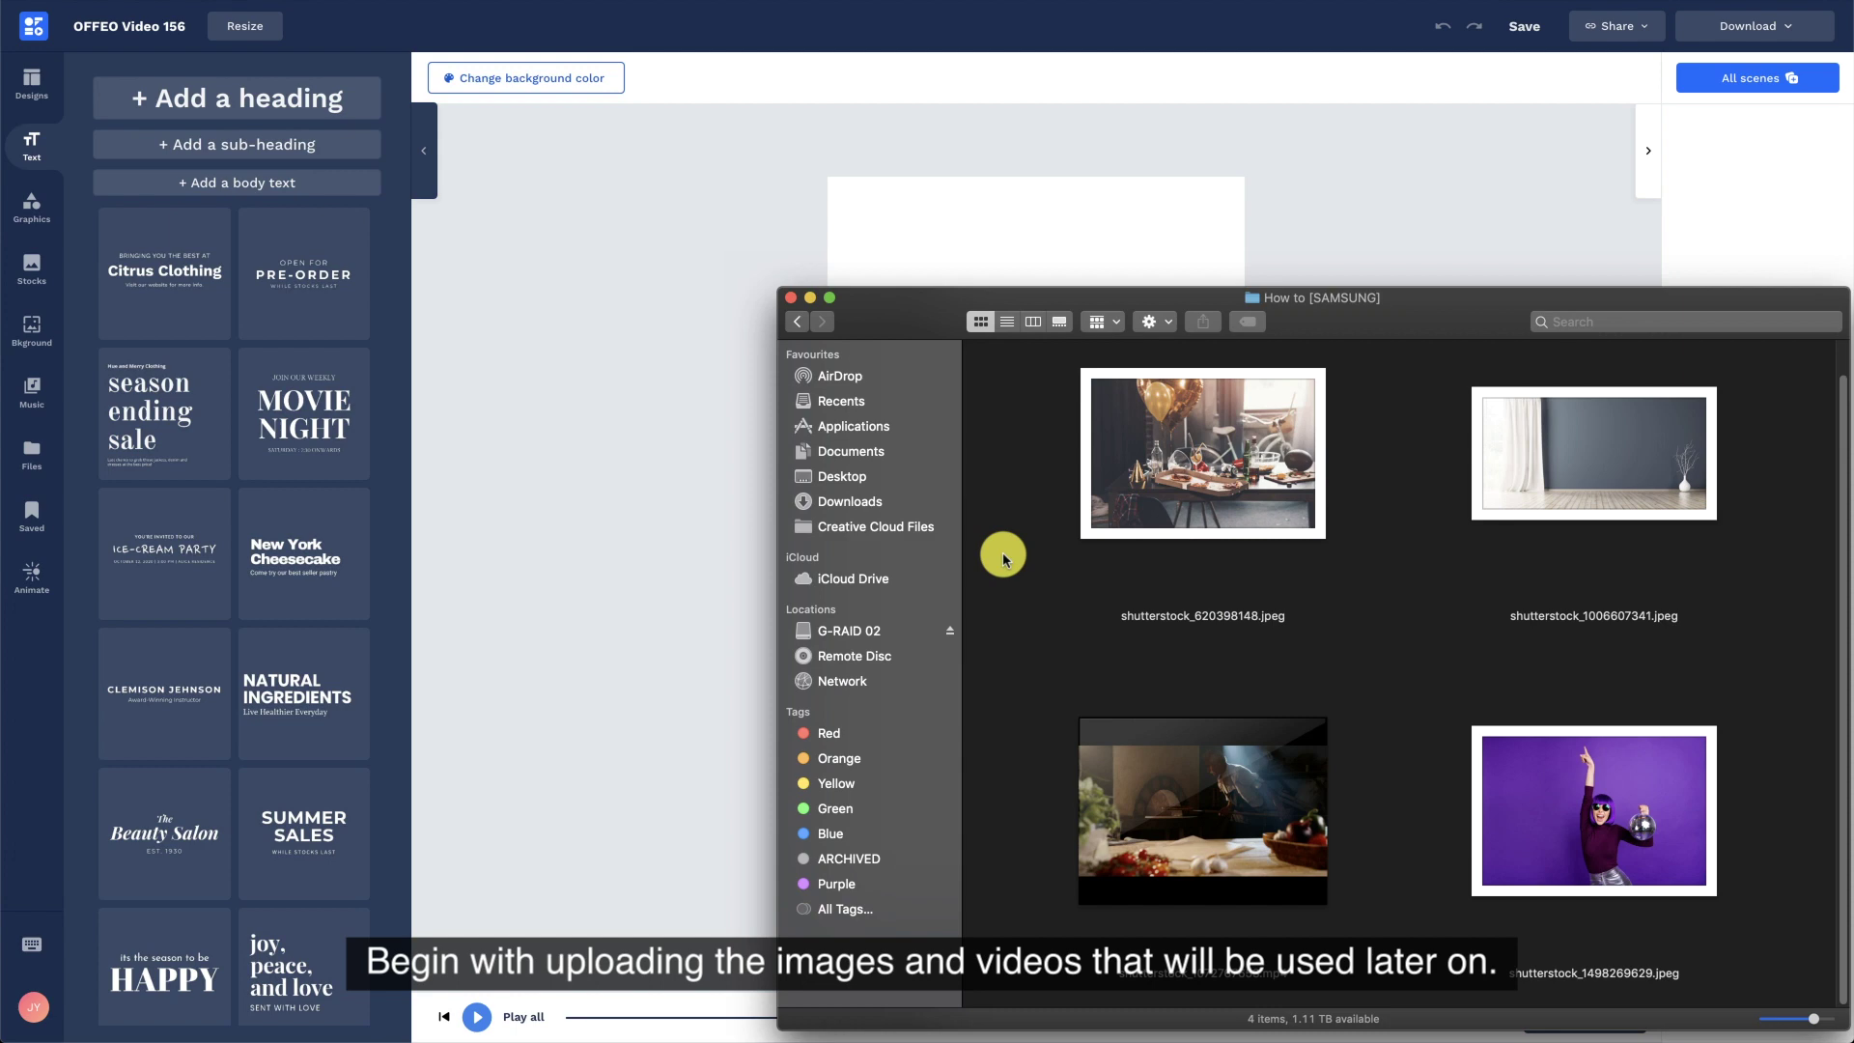
left_click_drag(1003, 557, 1427, 633)
left_click_drag(1263, 473, 750, 942)
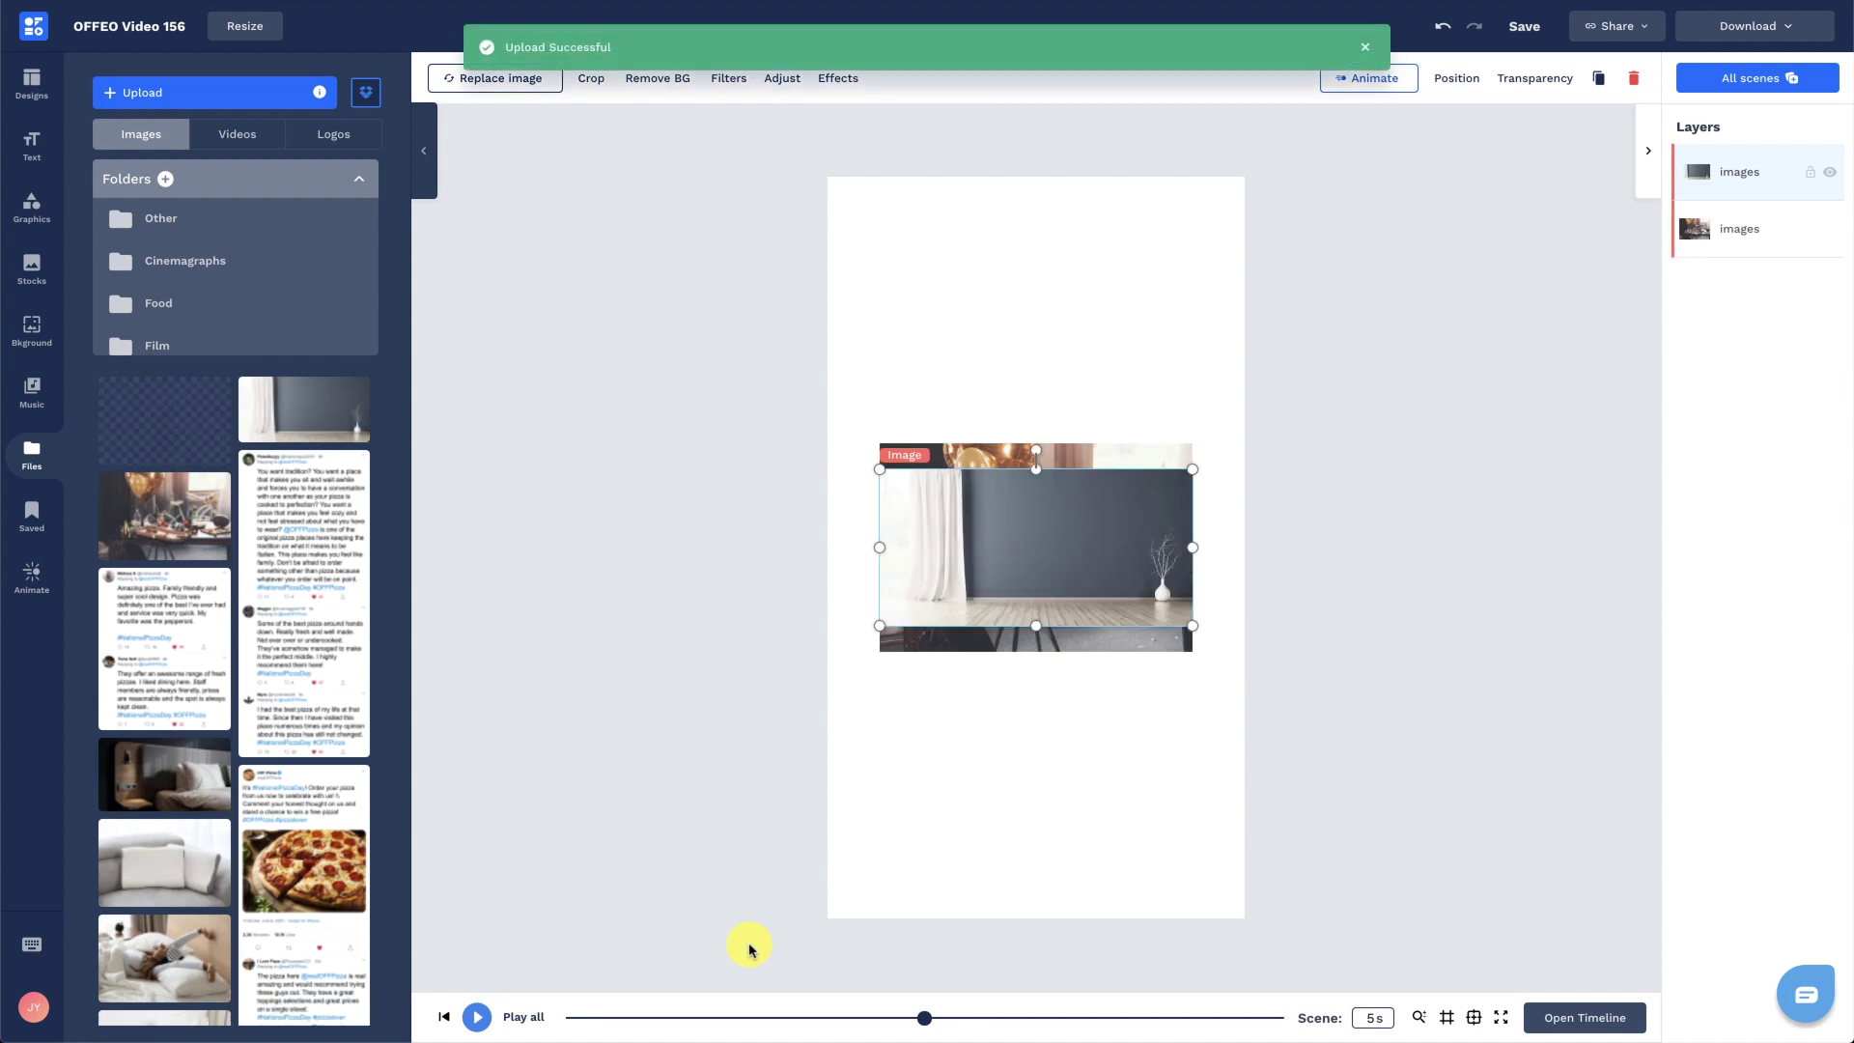
Remove the two uploaded images from the canvas, leaving the scene empty.
left_click(1775, 178)
left_click(1773, 176)
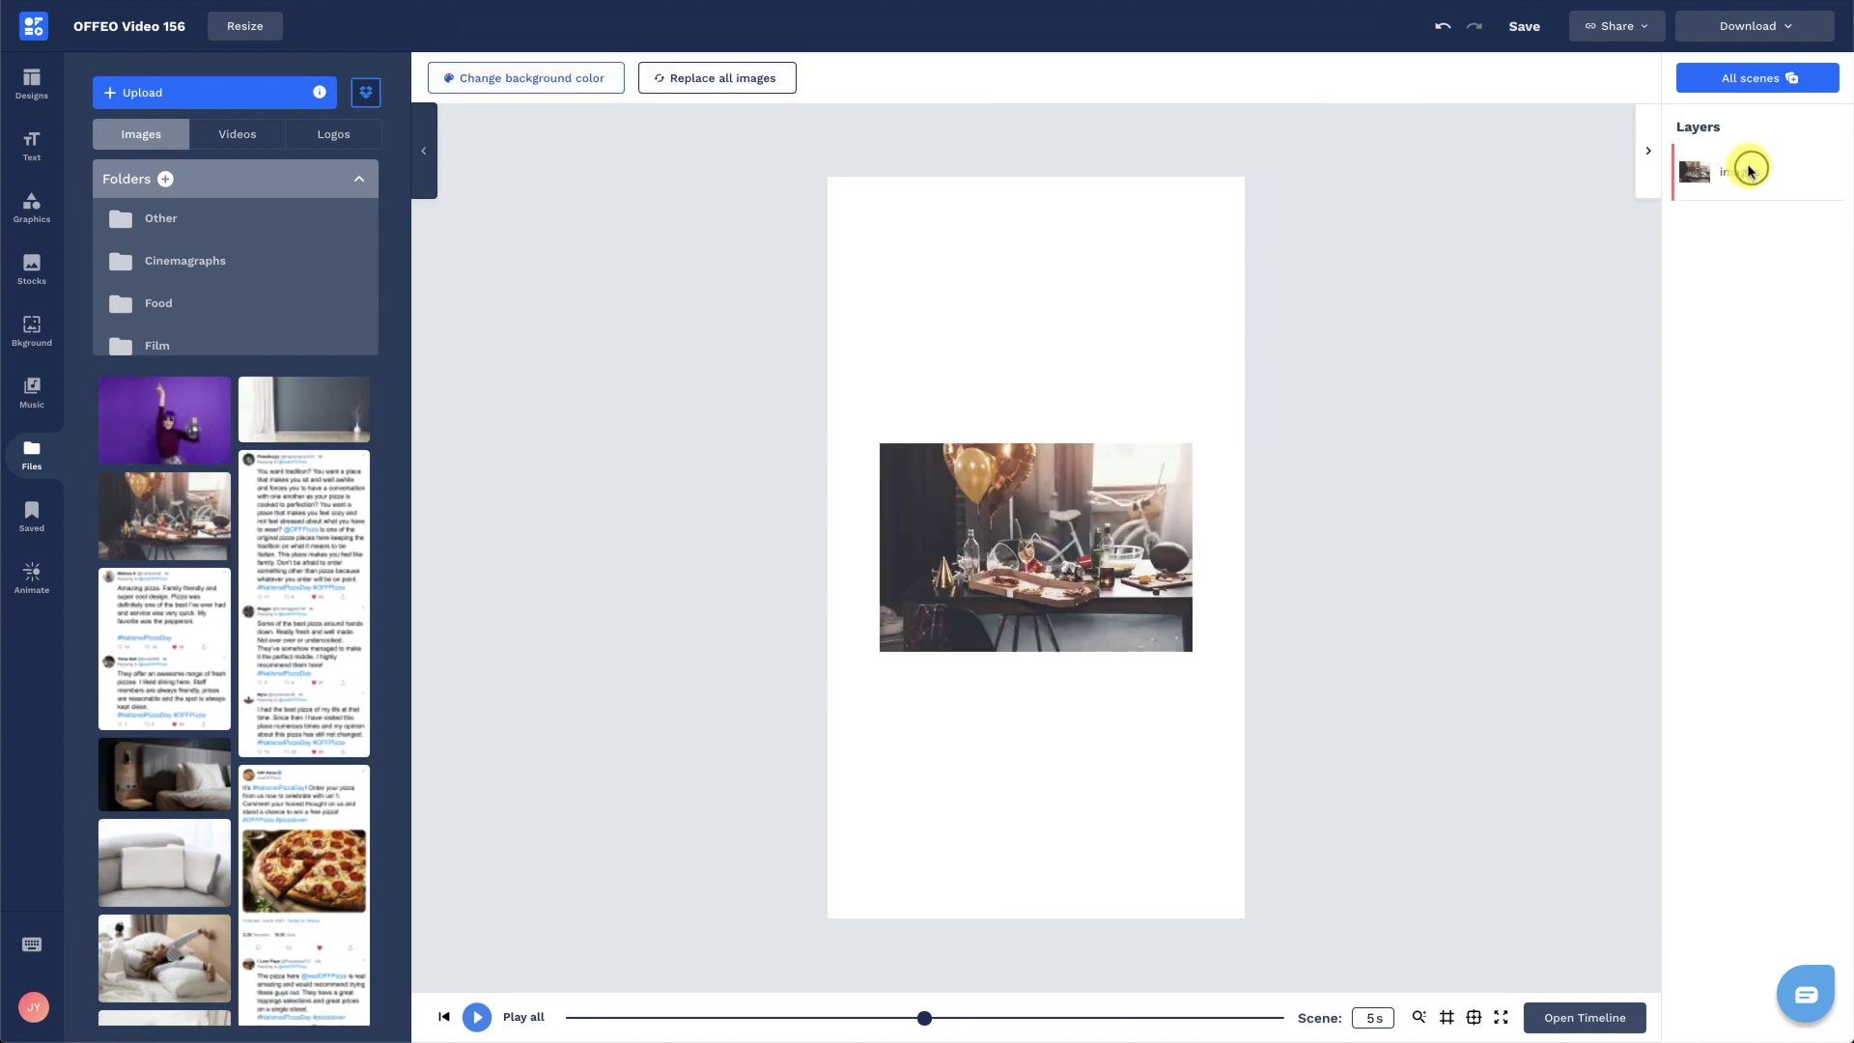
left_click(1750, 169)
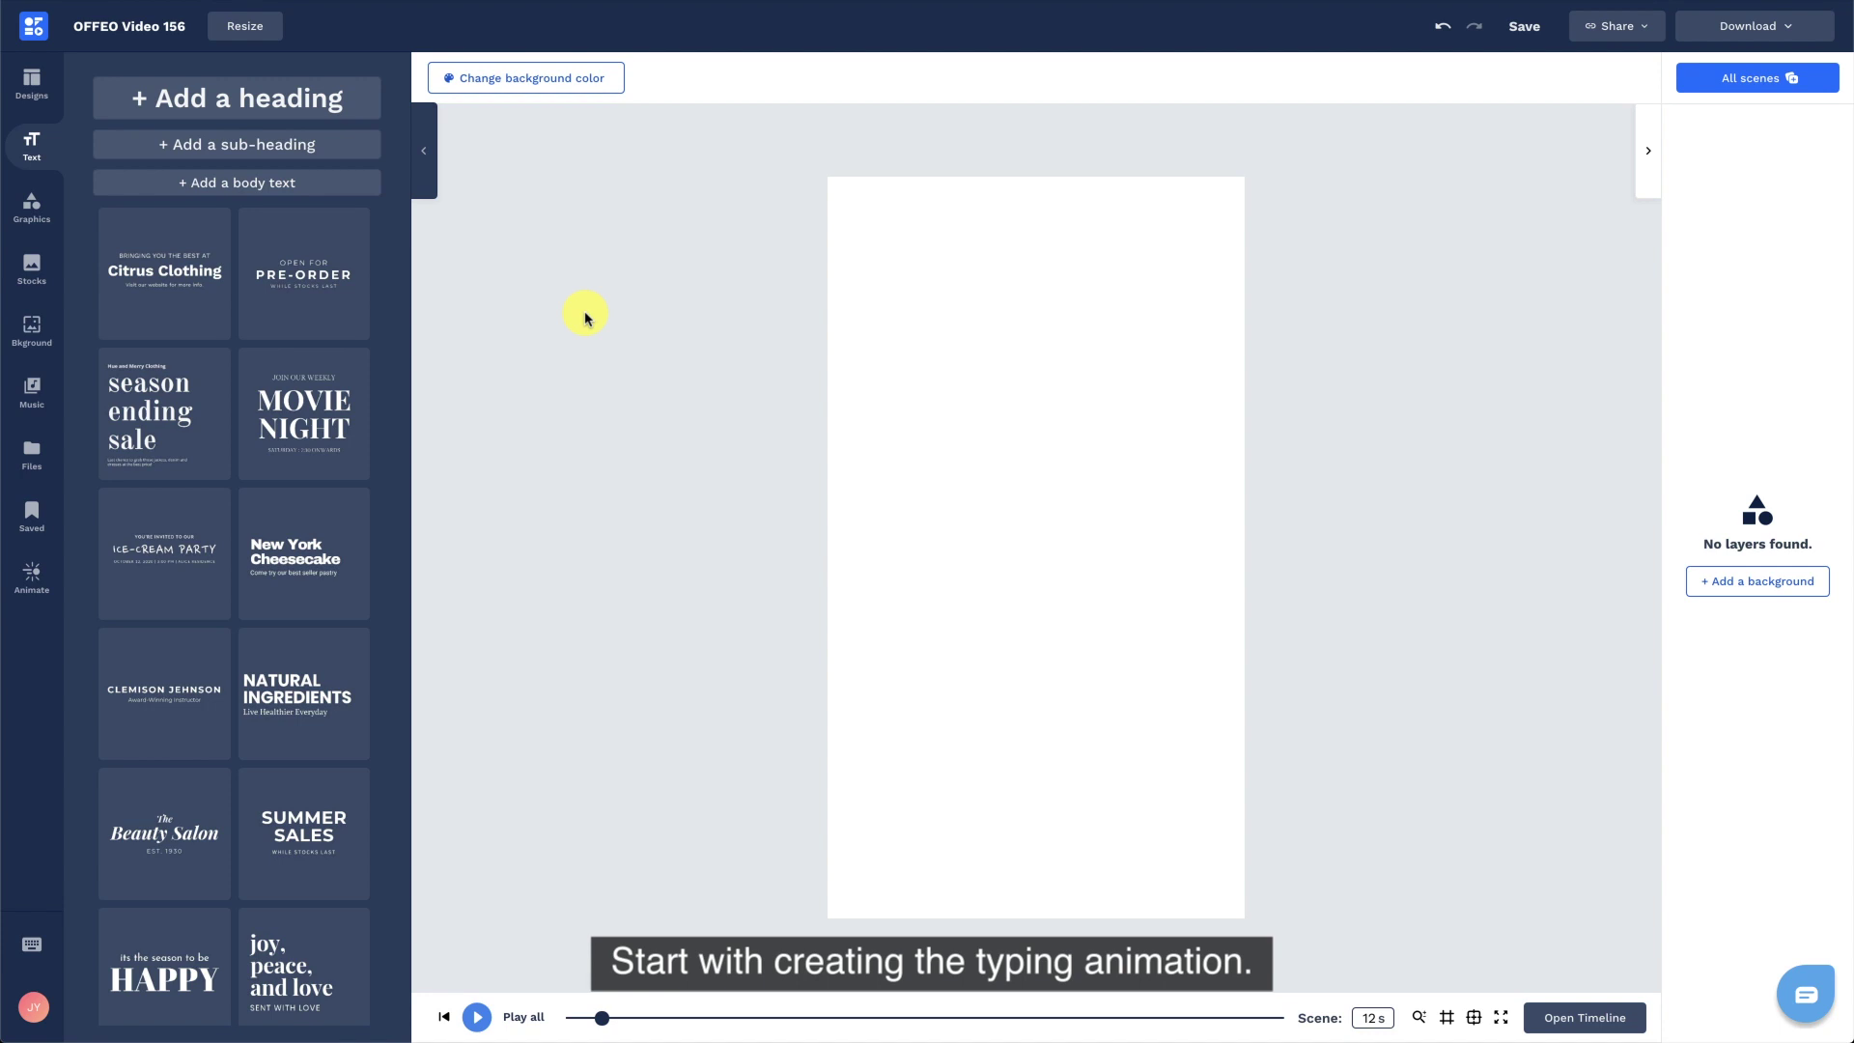
Add a filled circle from the Shapes graphics and shrink it to a small dot in the canvas's upper right area.
left_click(51, 220)
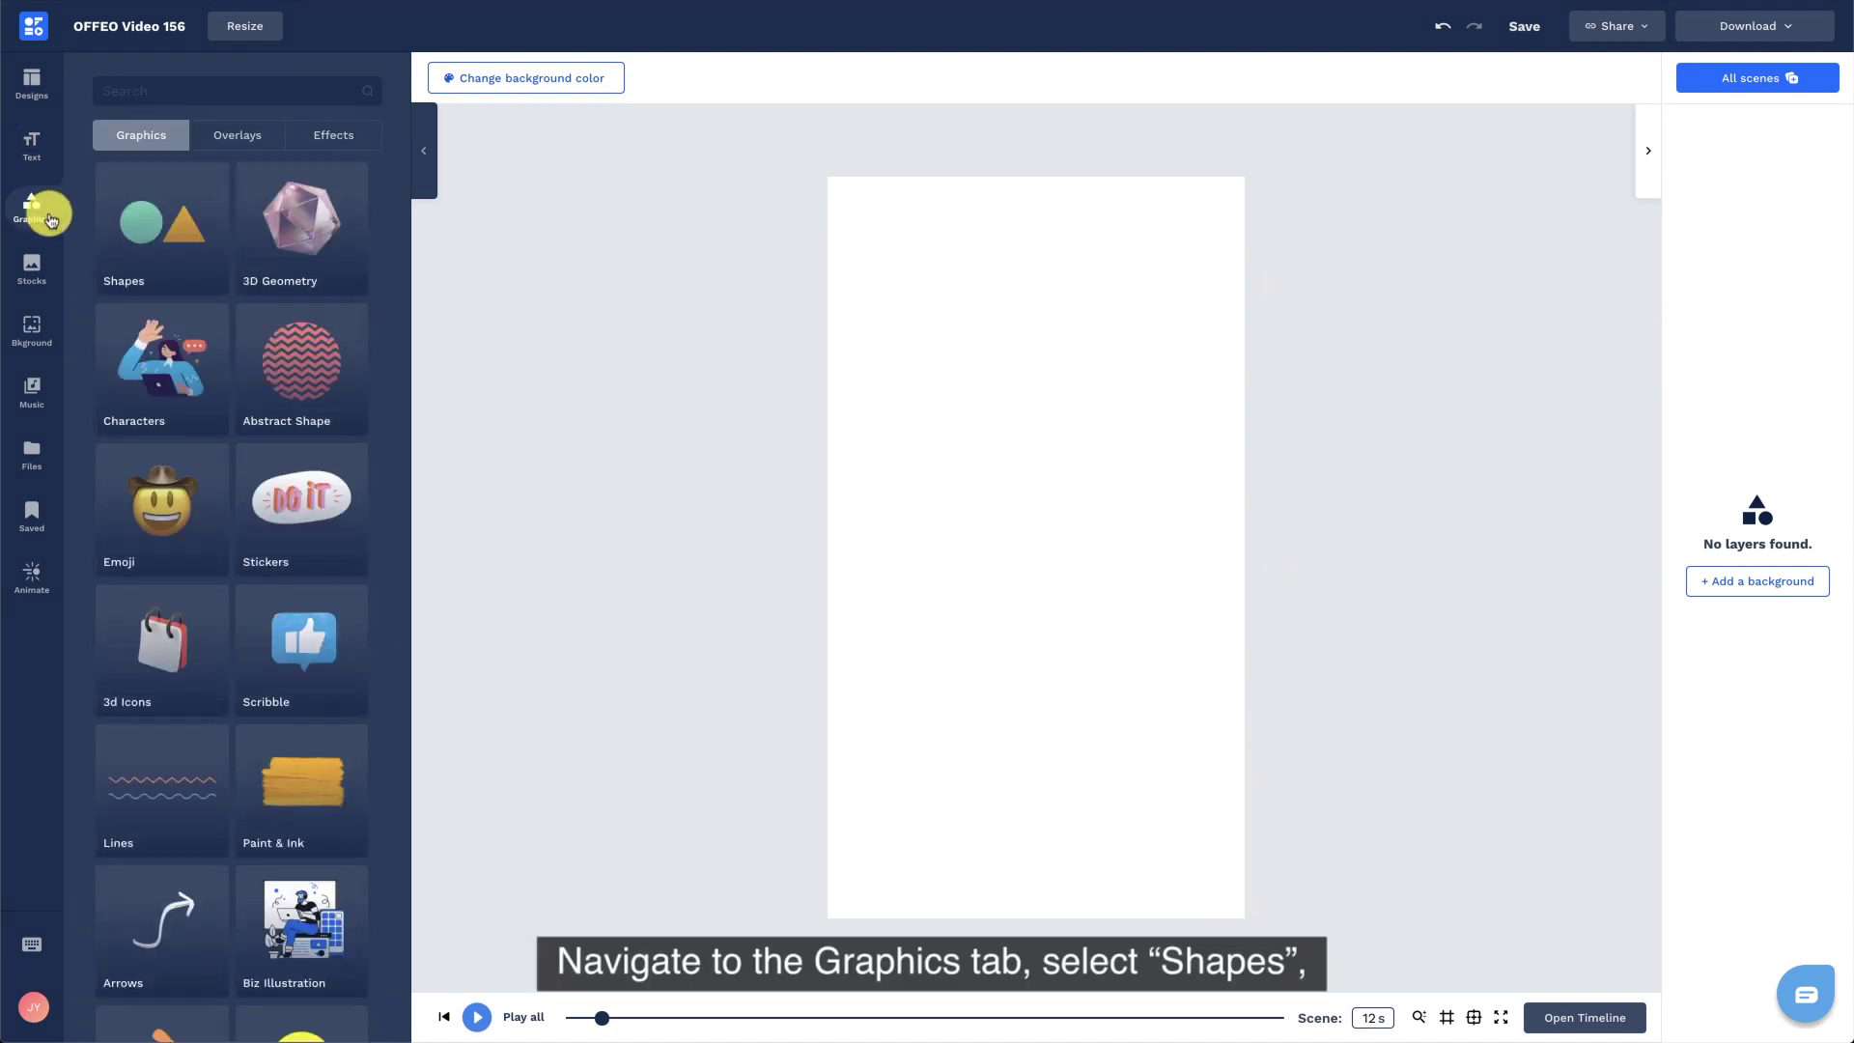
left_click(185, 264)
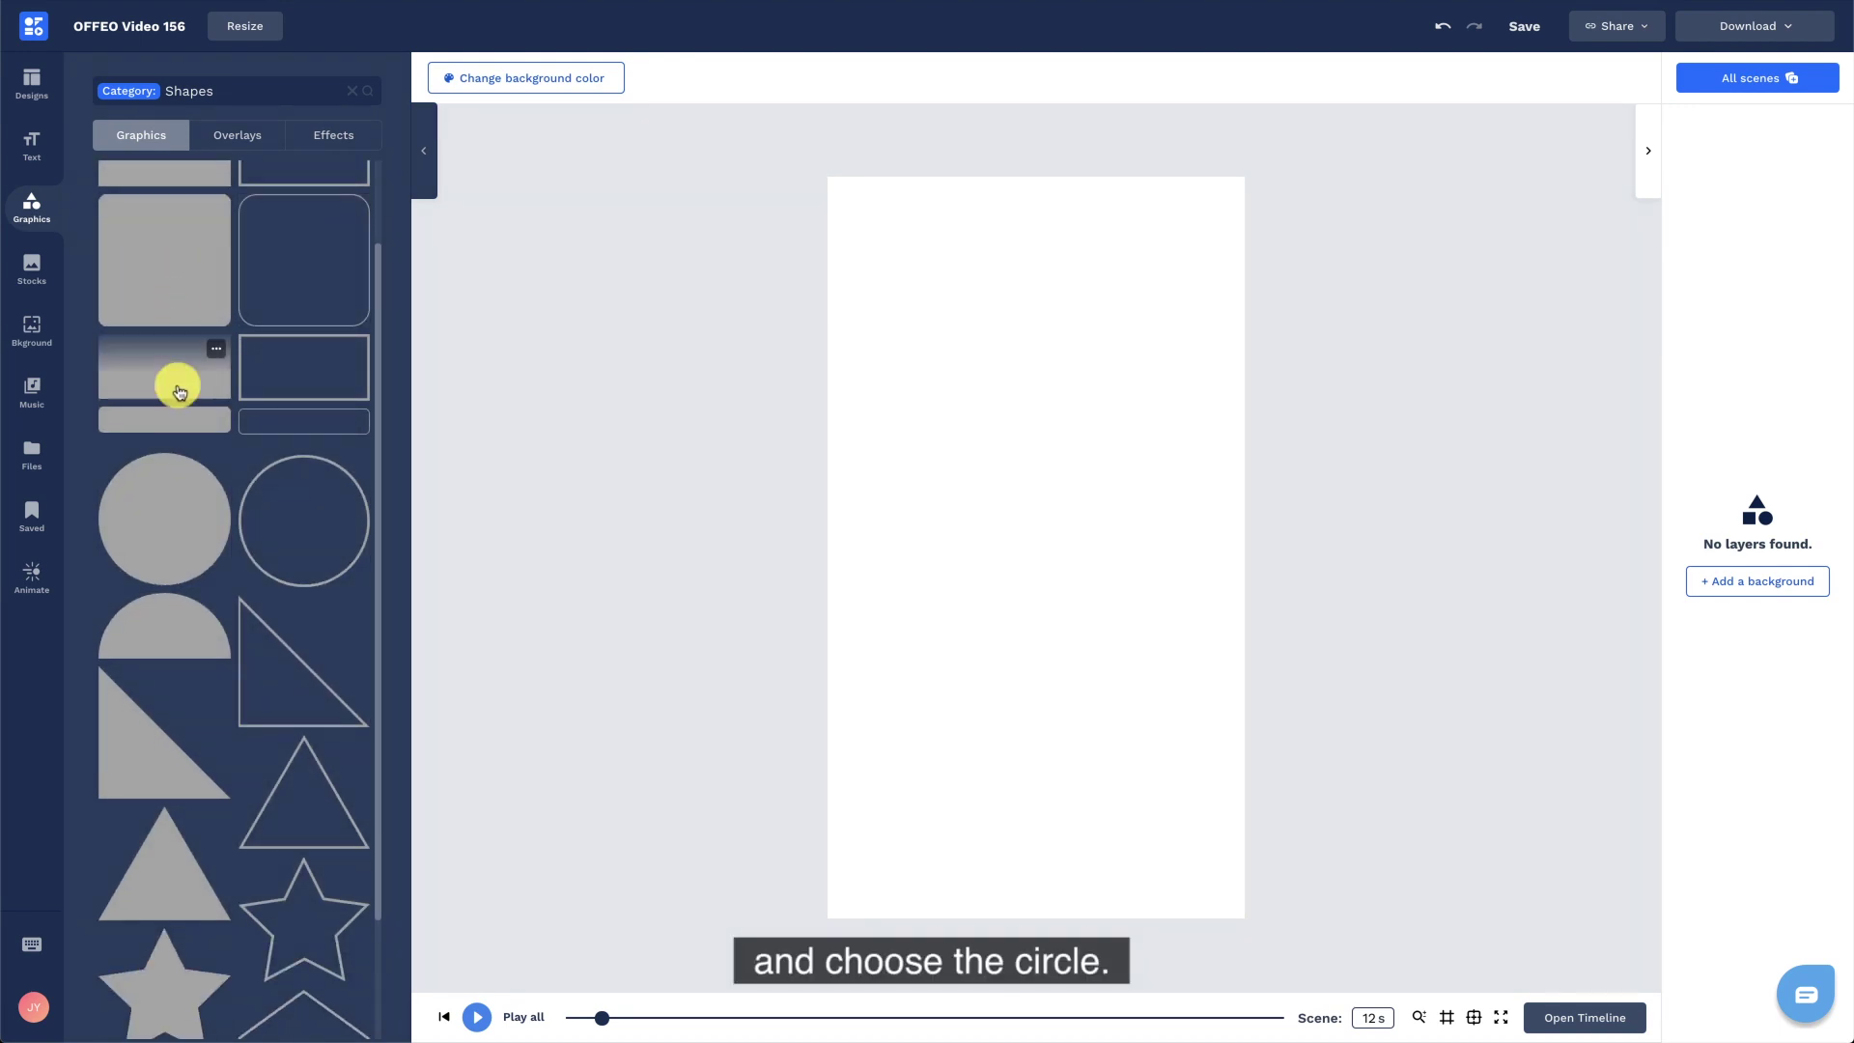
left_click(179, 505)
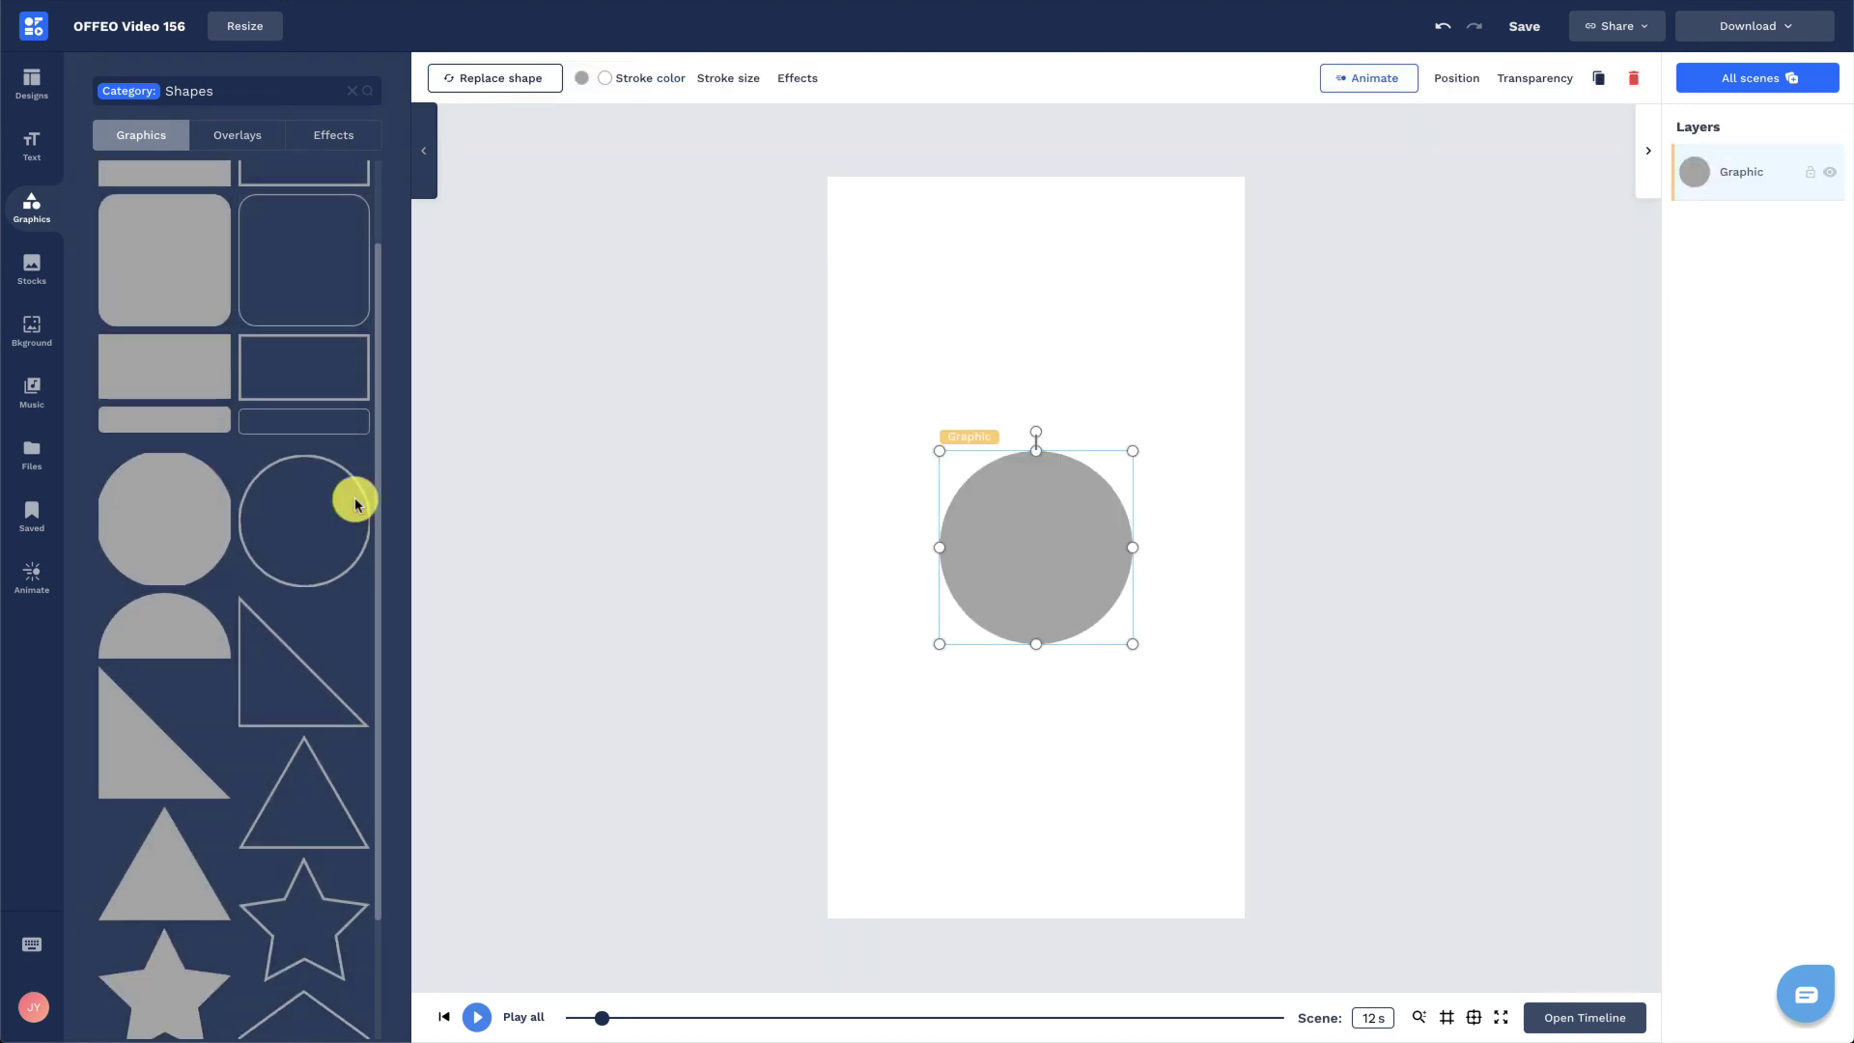
left_click_drag(939, 644, 1084, 498)
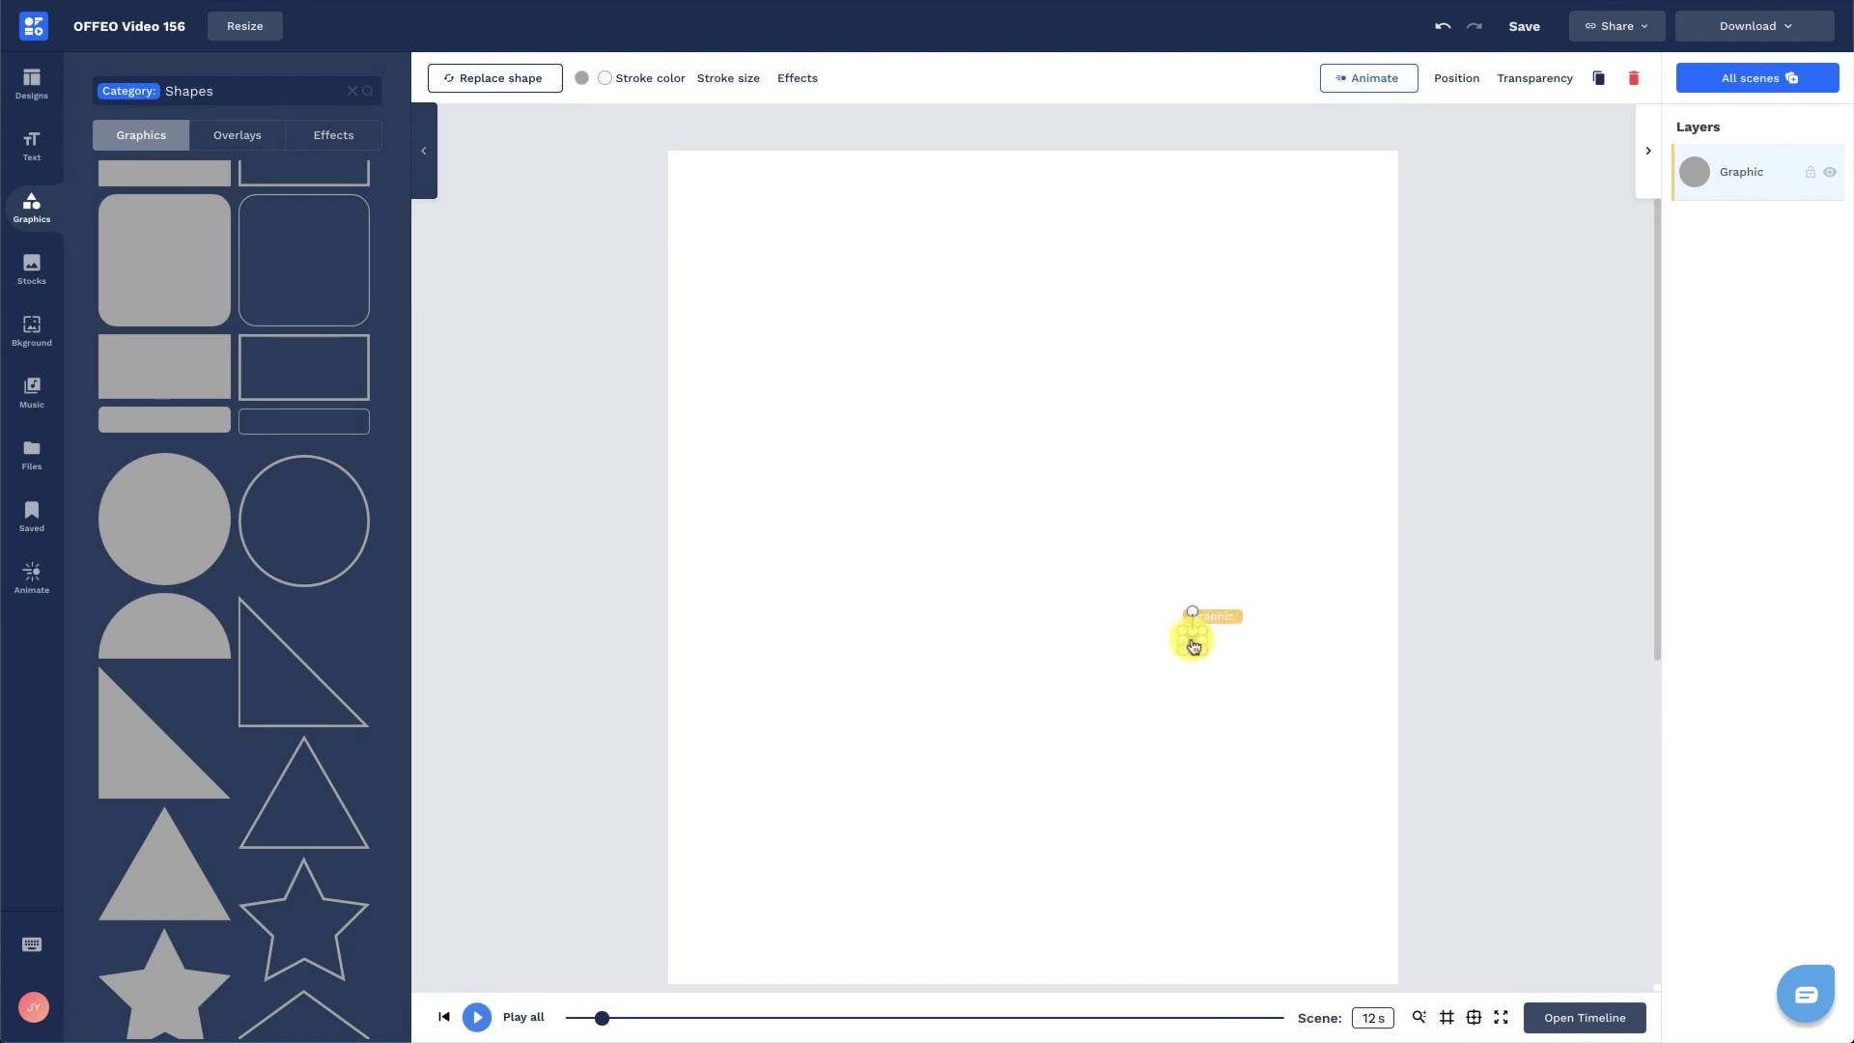
Set the dot's fill to the custom grey #BDC7C9.
left_click(583, 83)
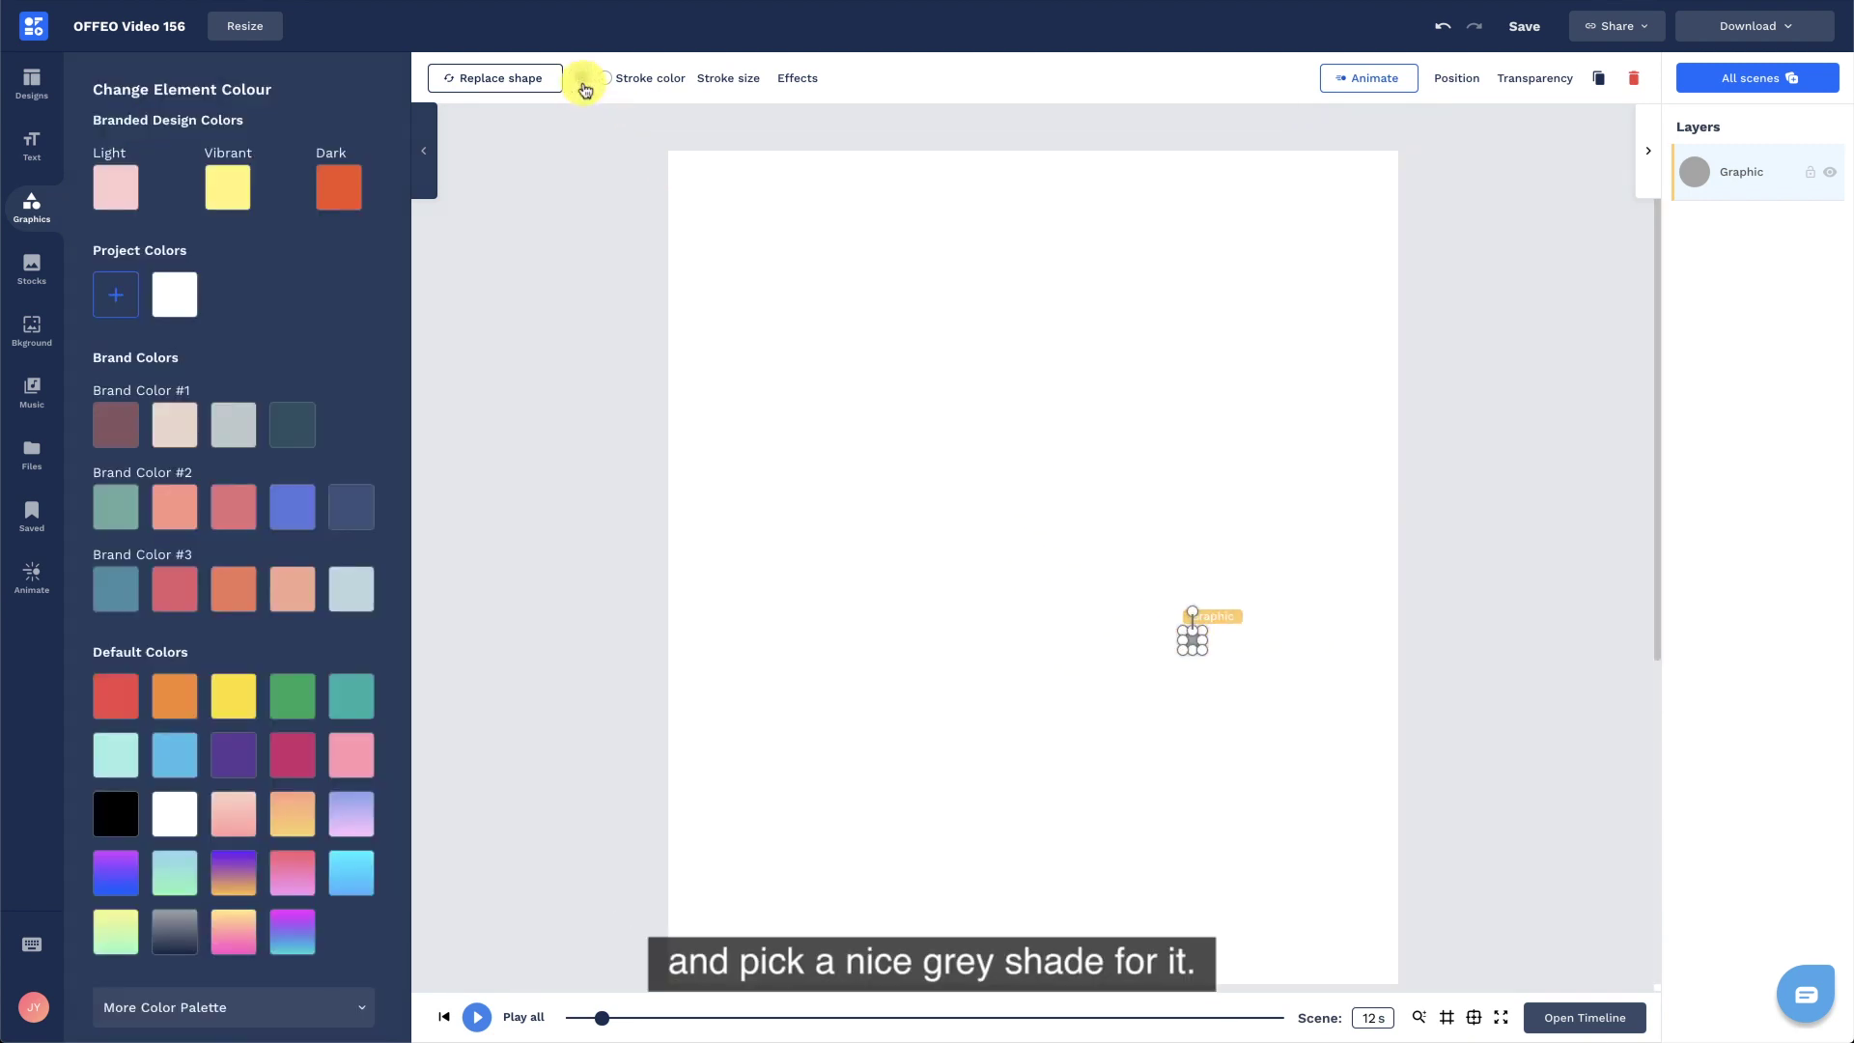
left_click(117, 290)
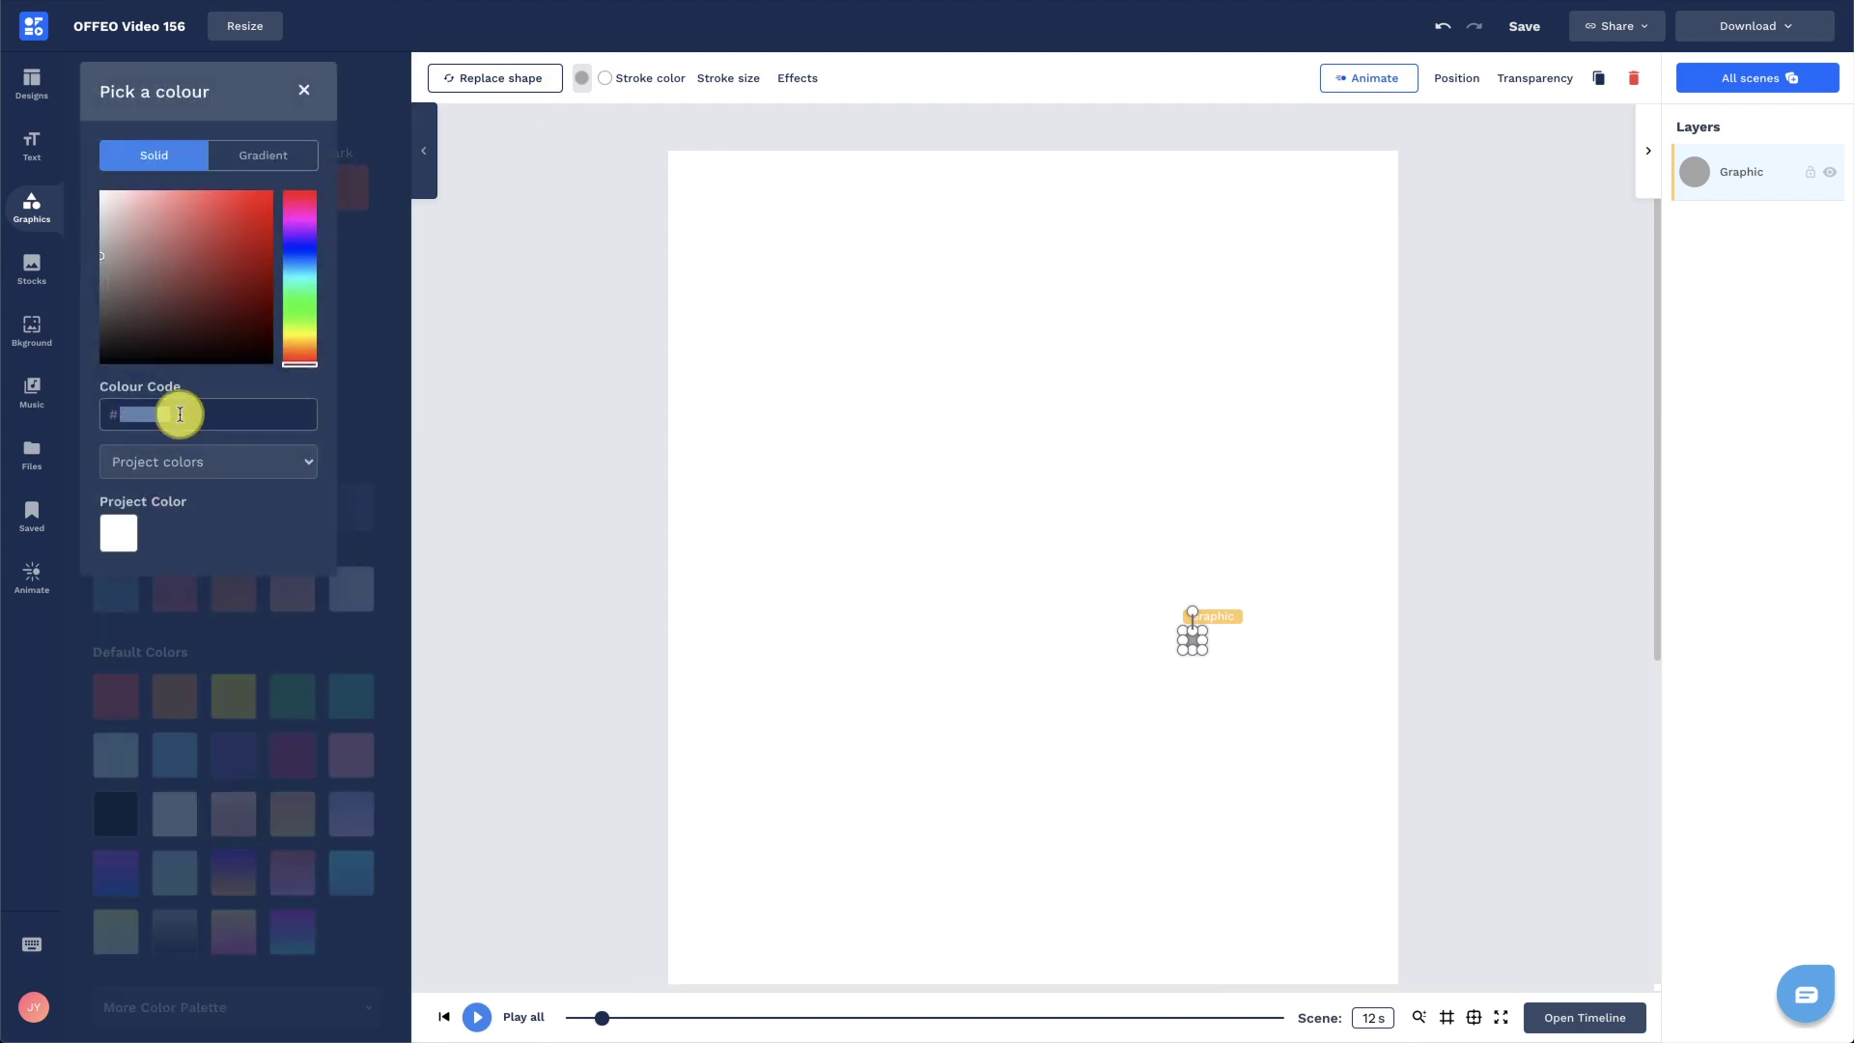
type("BDC7C9")
left_click(303, 89)
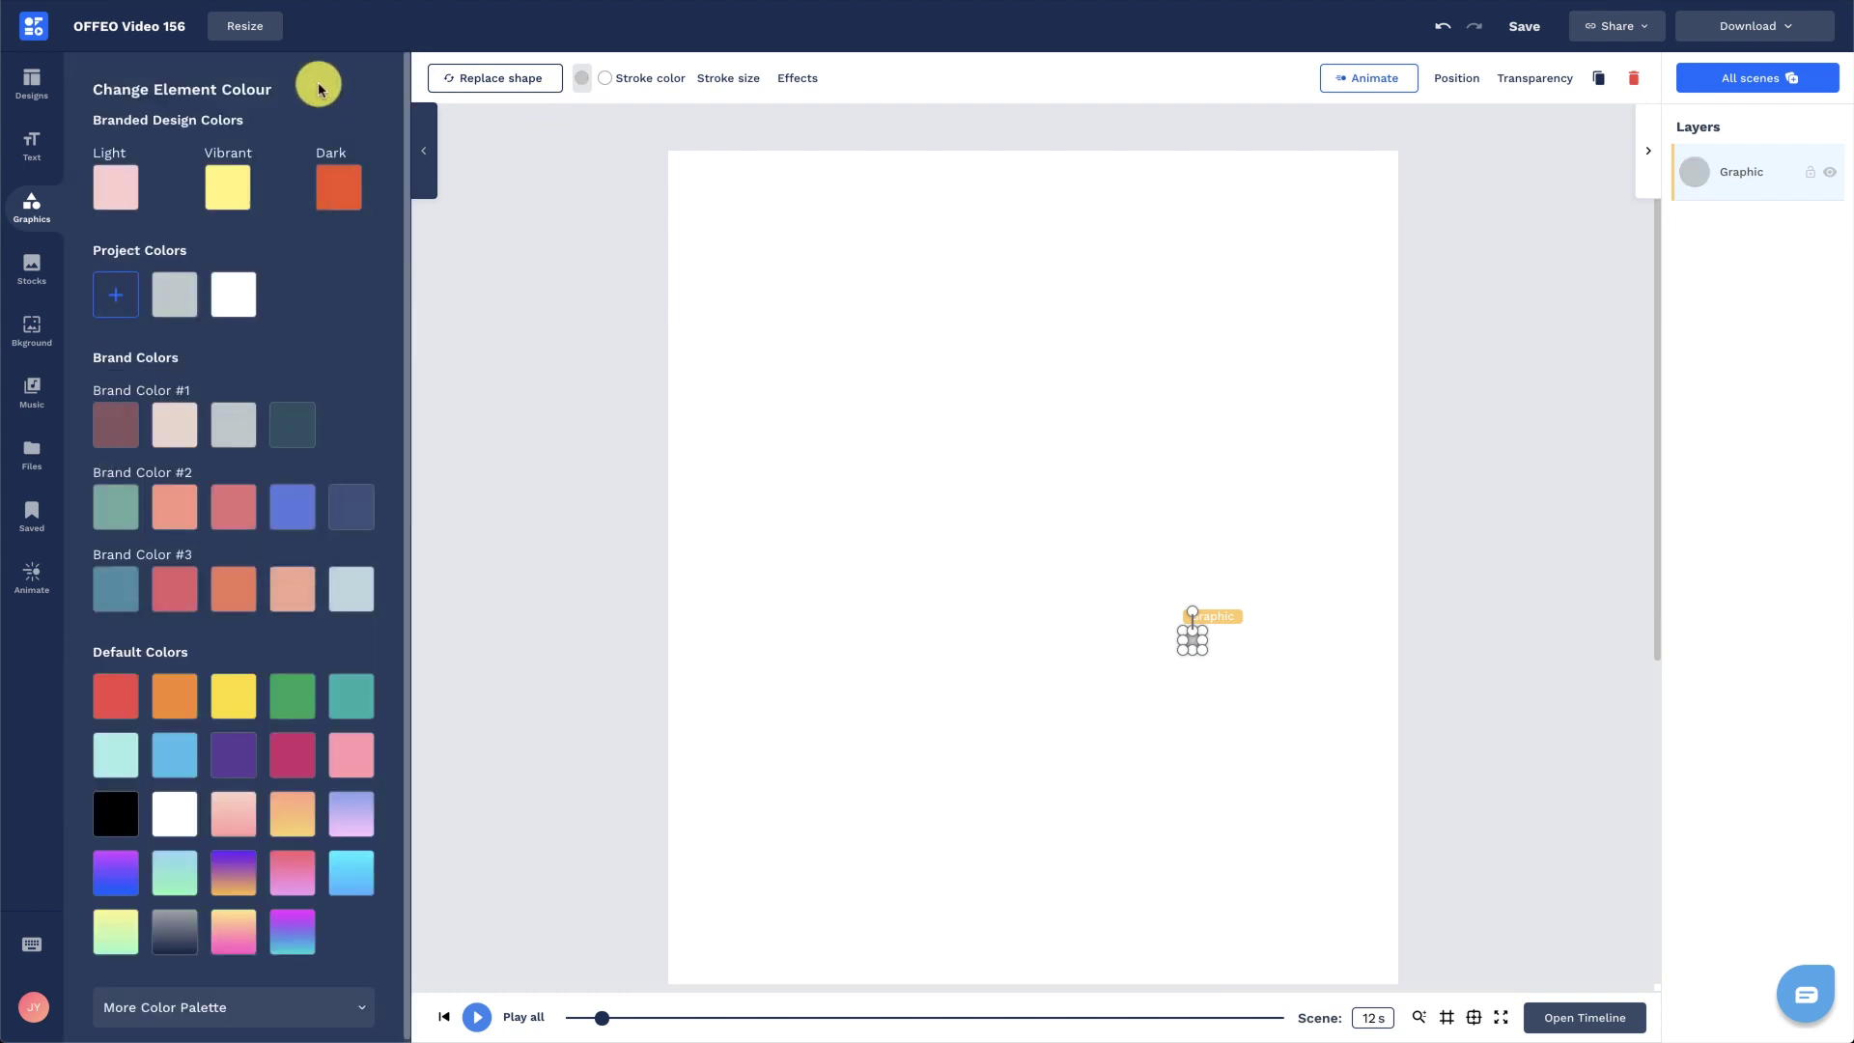
Apply the Flash emphasis animation to the grey dot.
left_click(1356, 85)
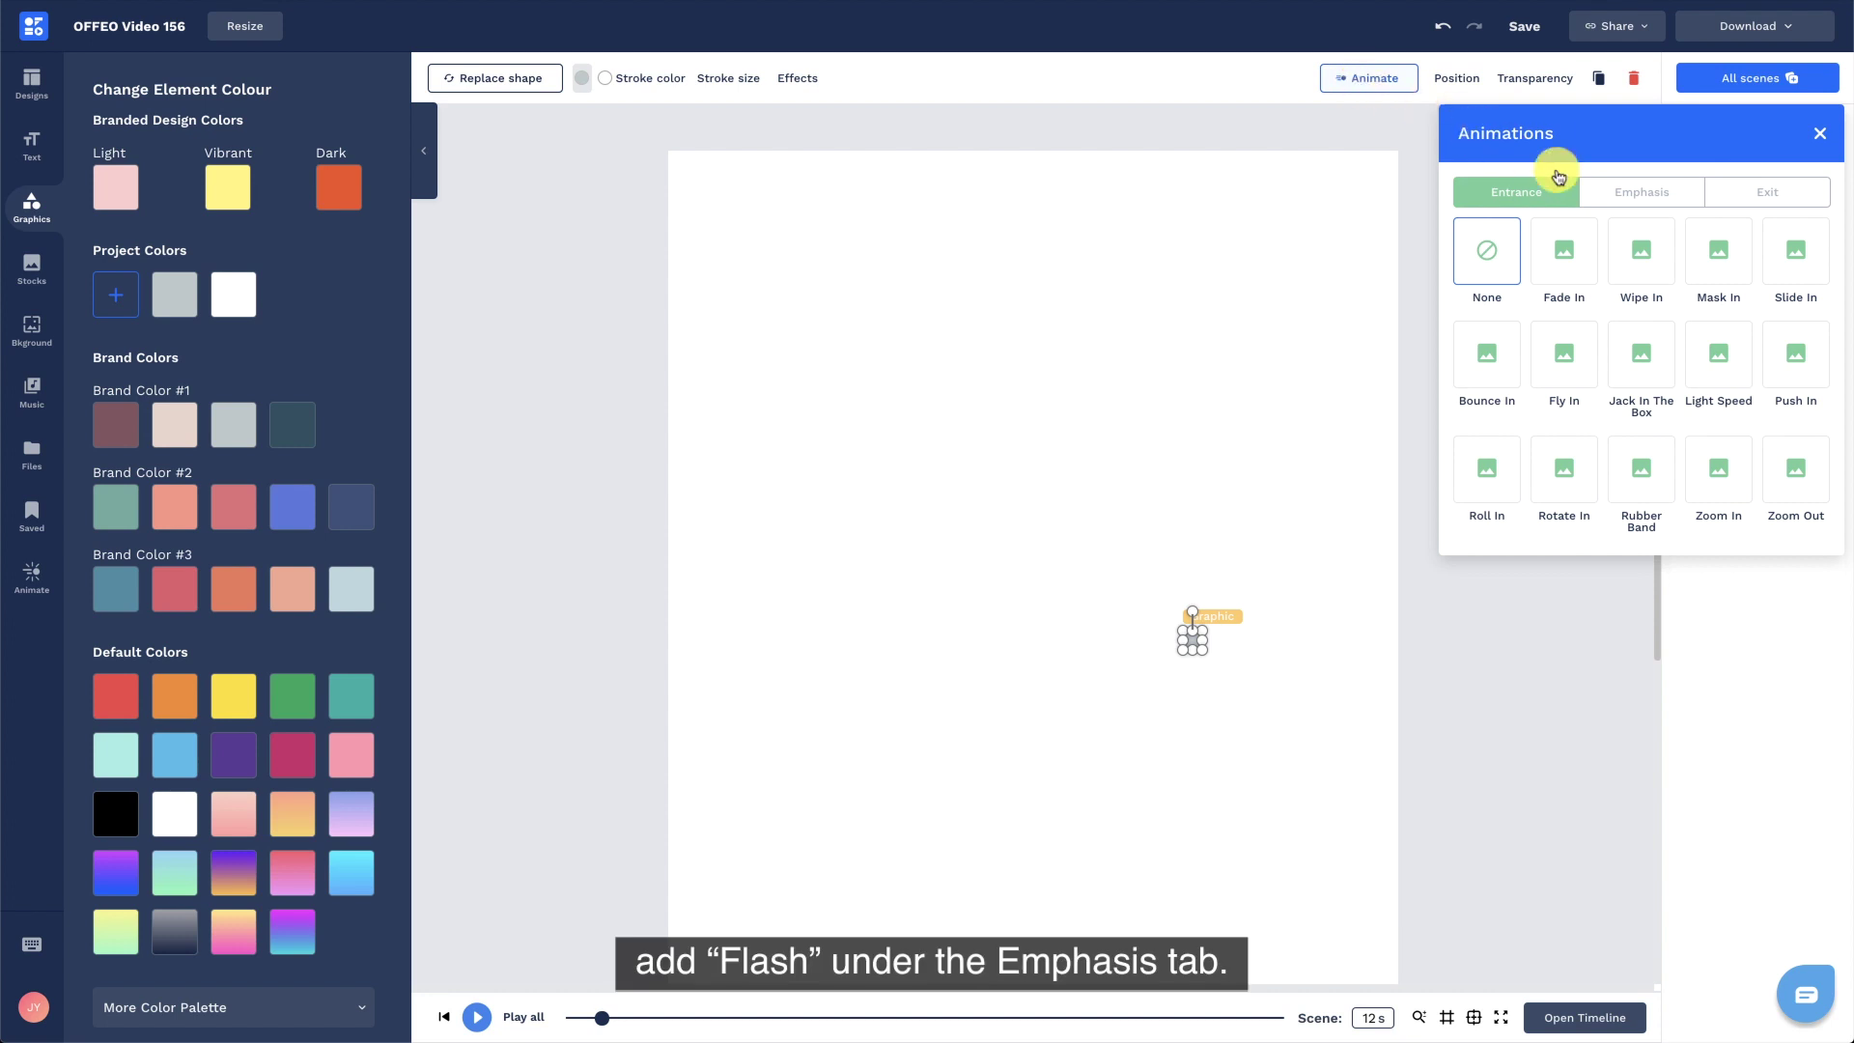
left_click(1623, 196)
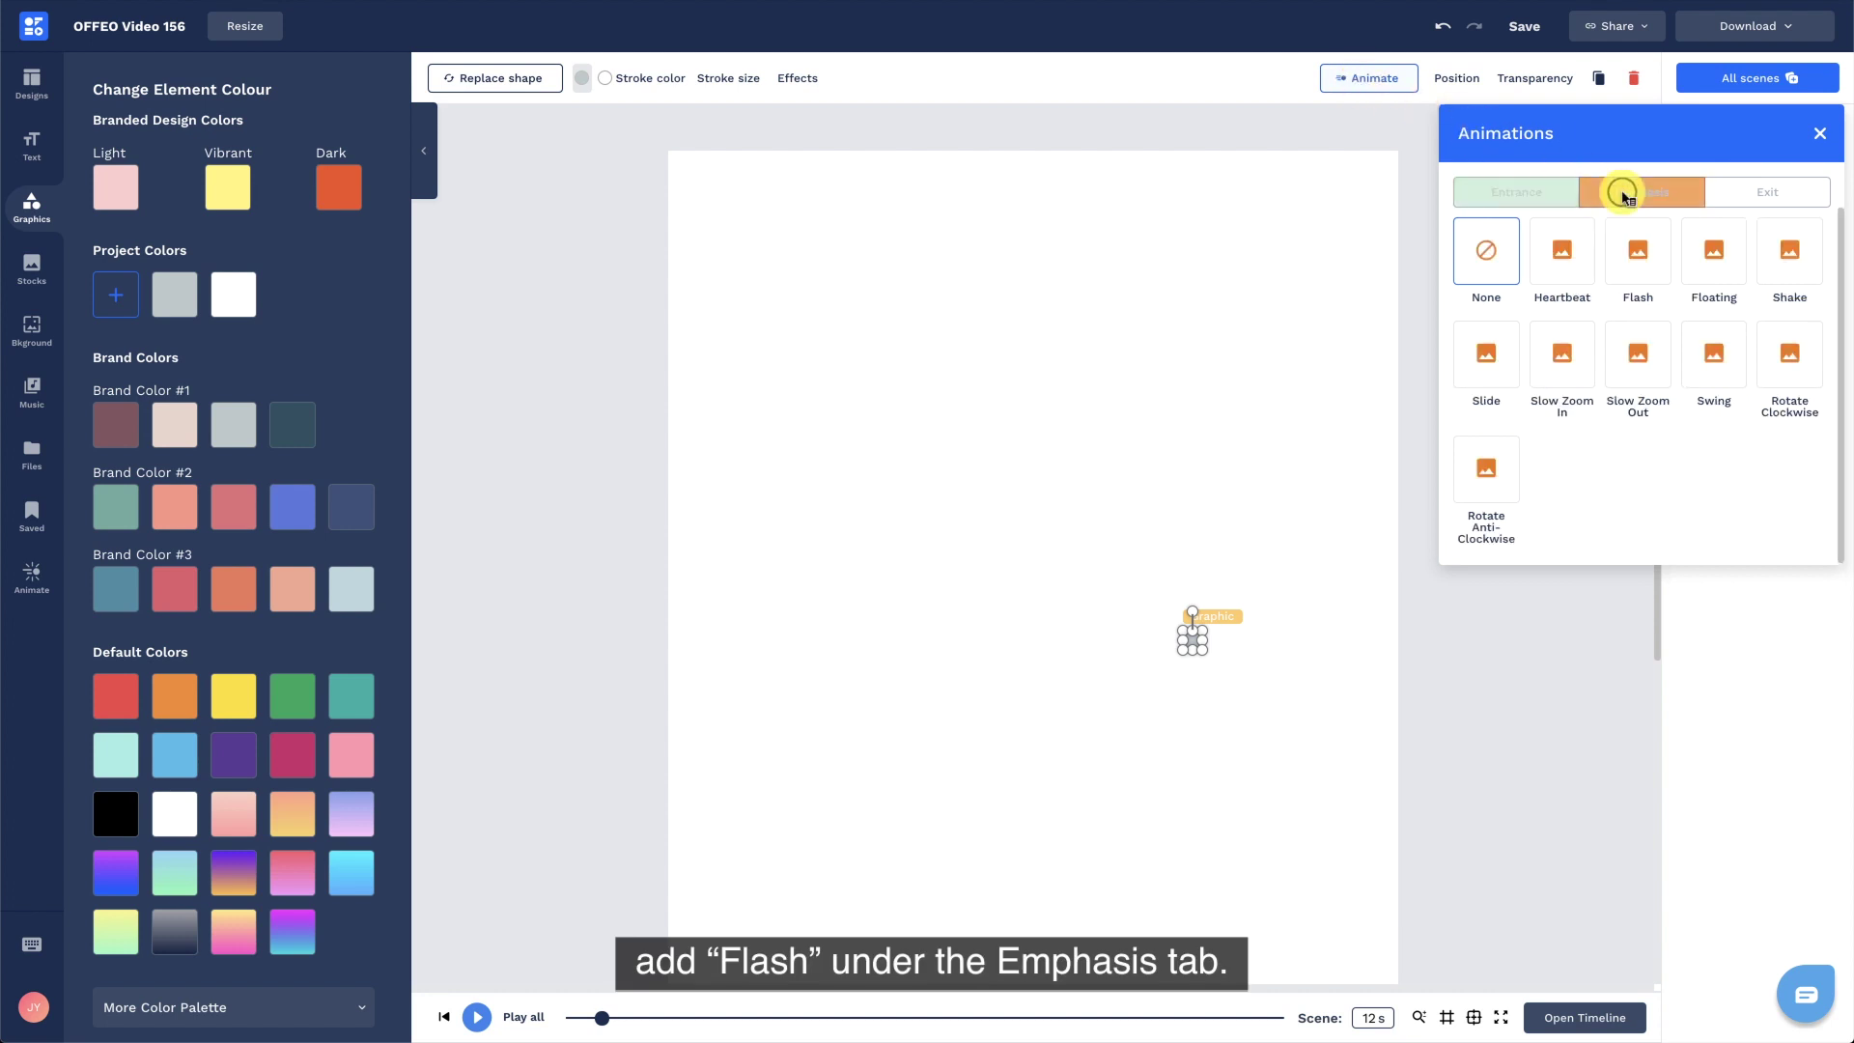
left_click(1633, 273)
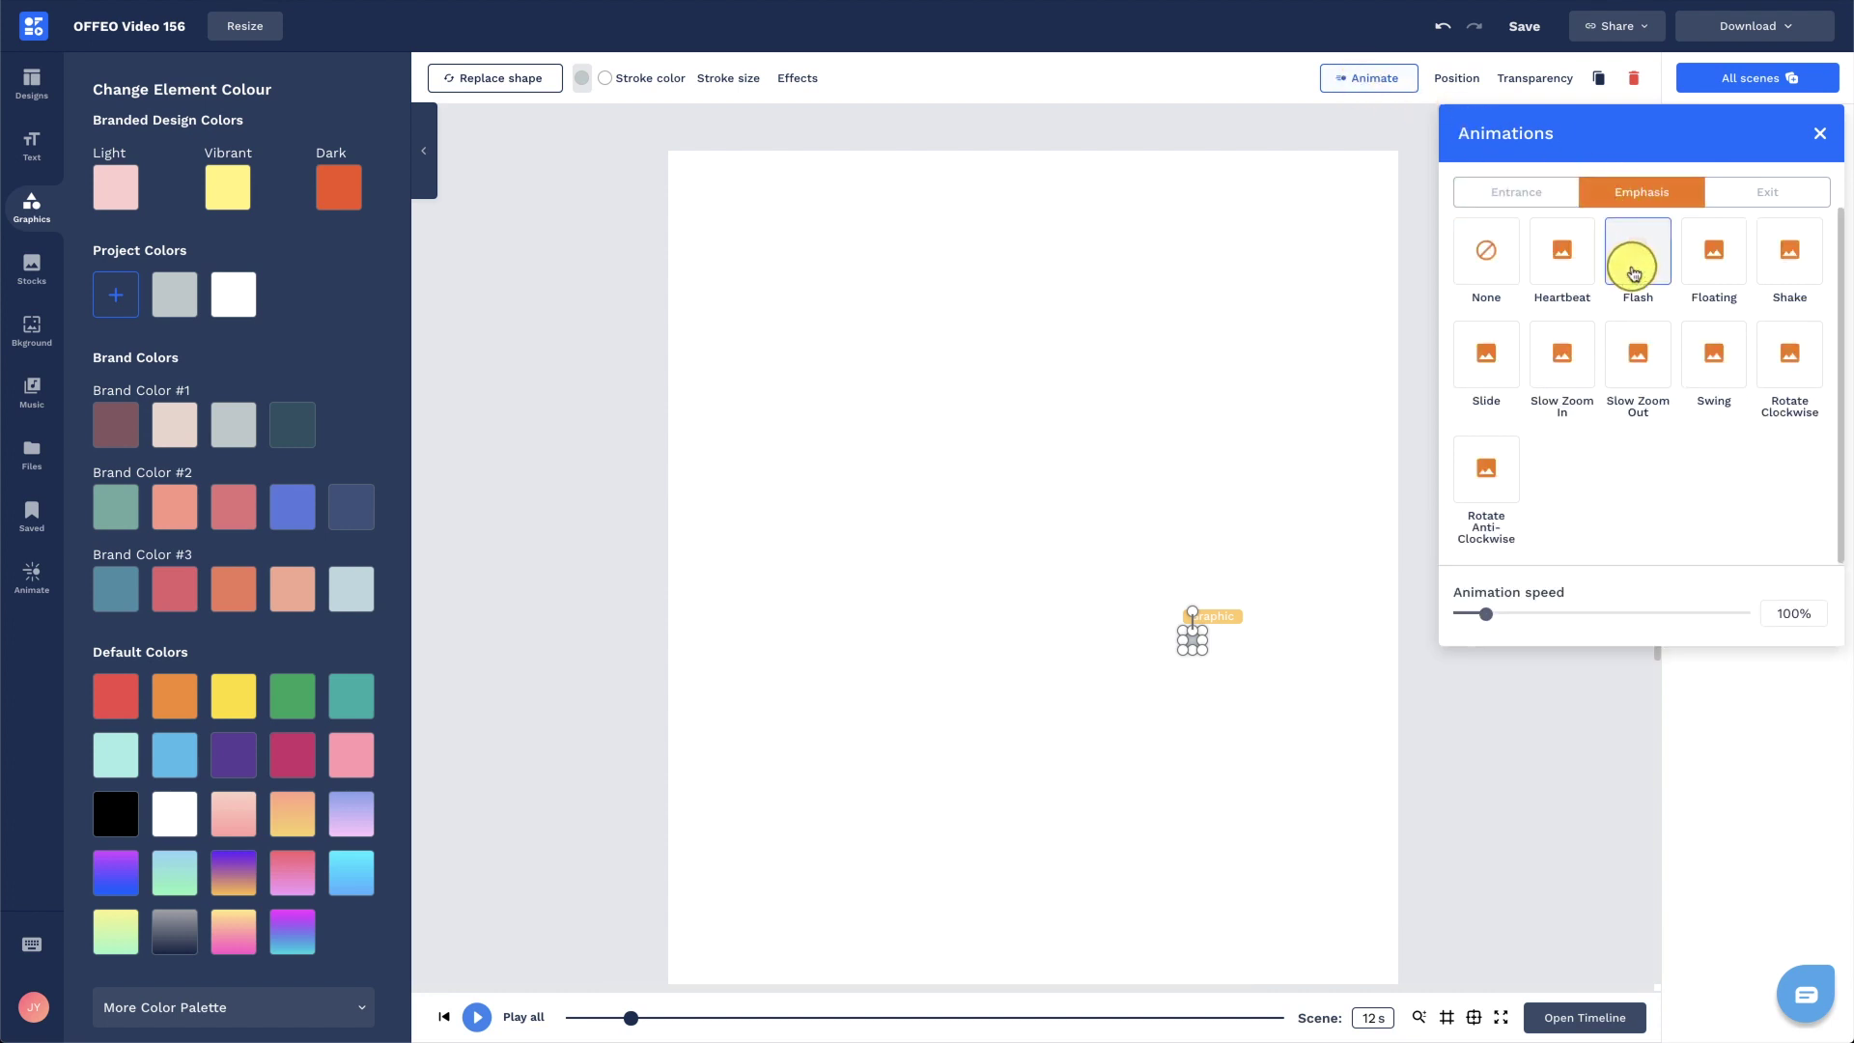
left_click(1817, 135)
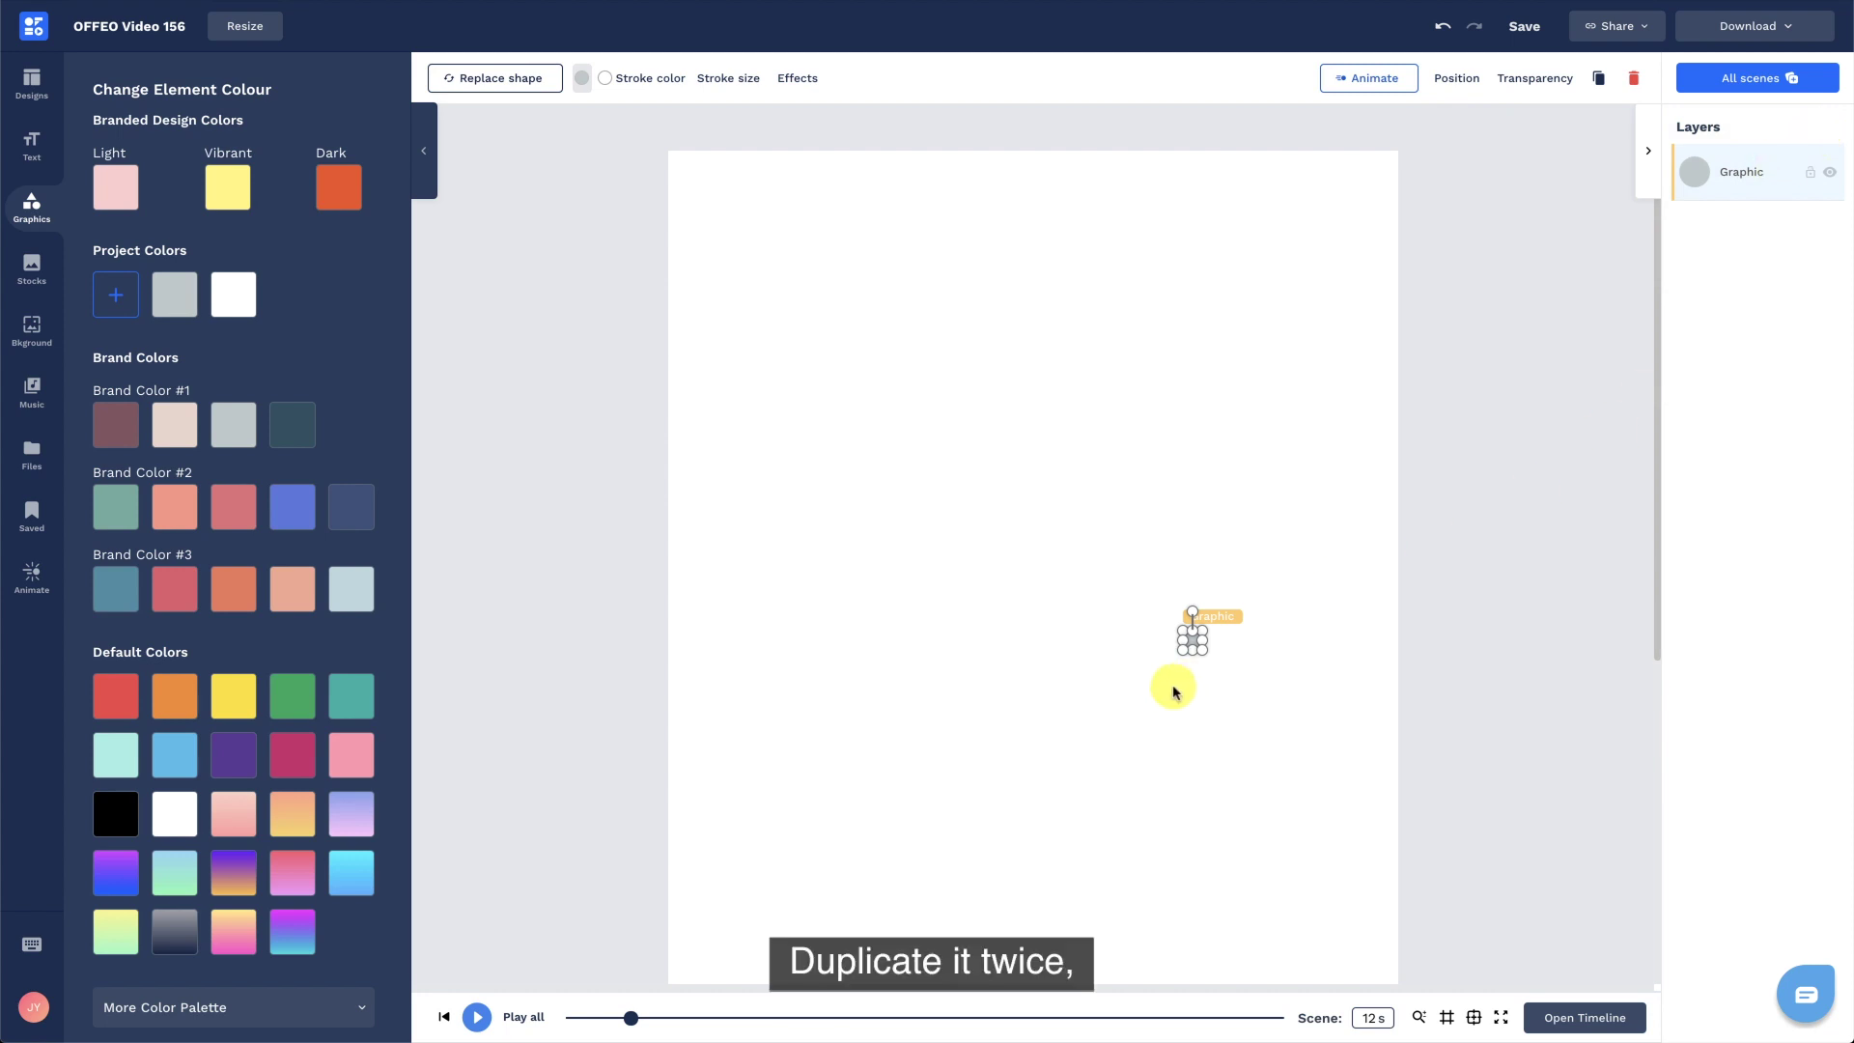
Duplicate the dot twice and align the three dots in a horizontal row with equal spacing.
key("ctrl+d")
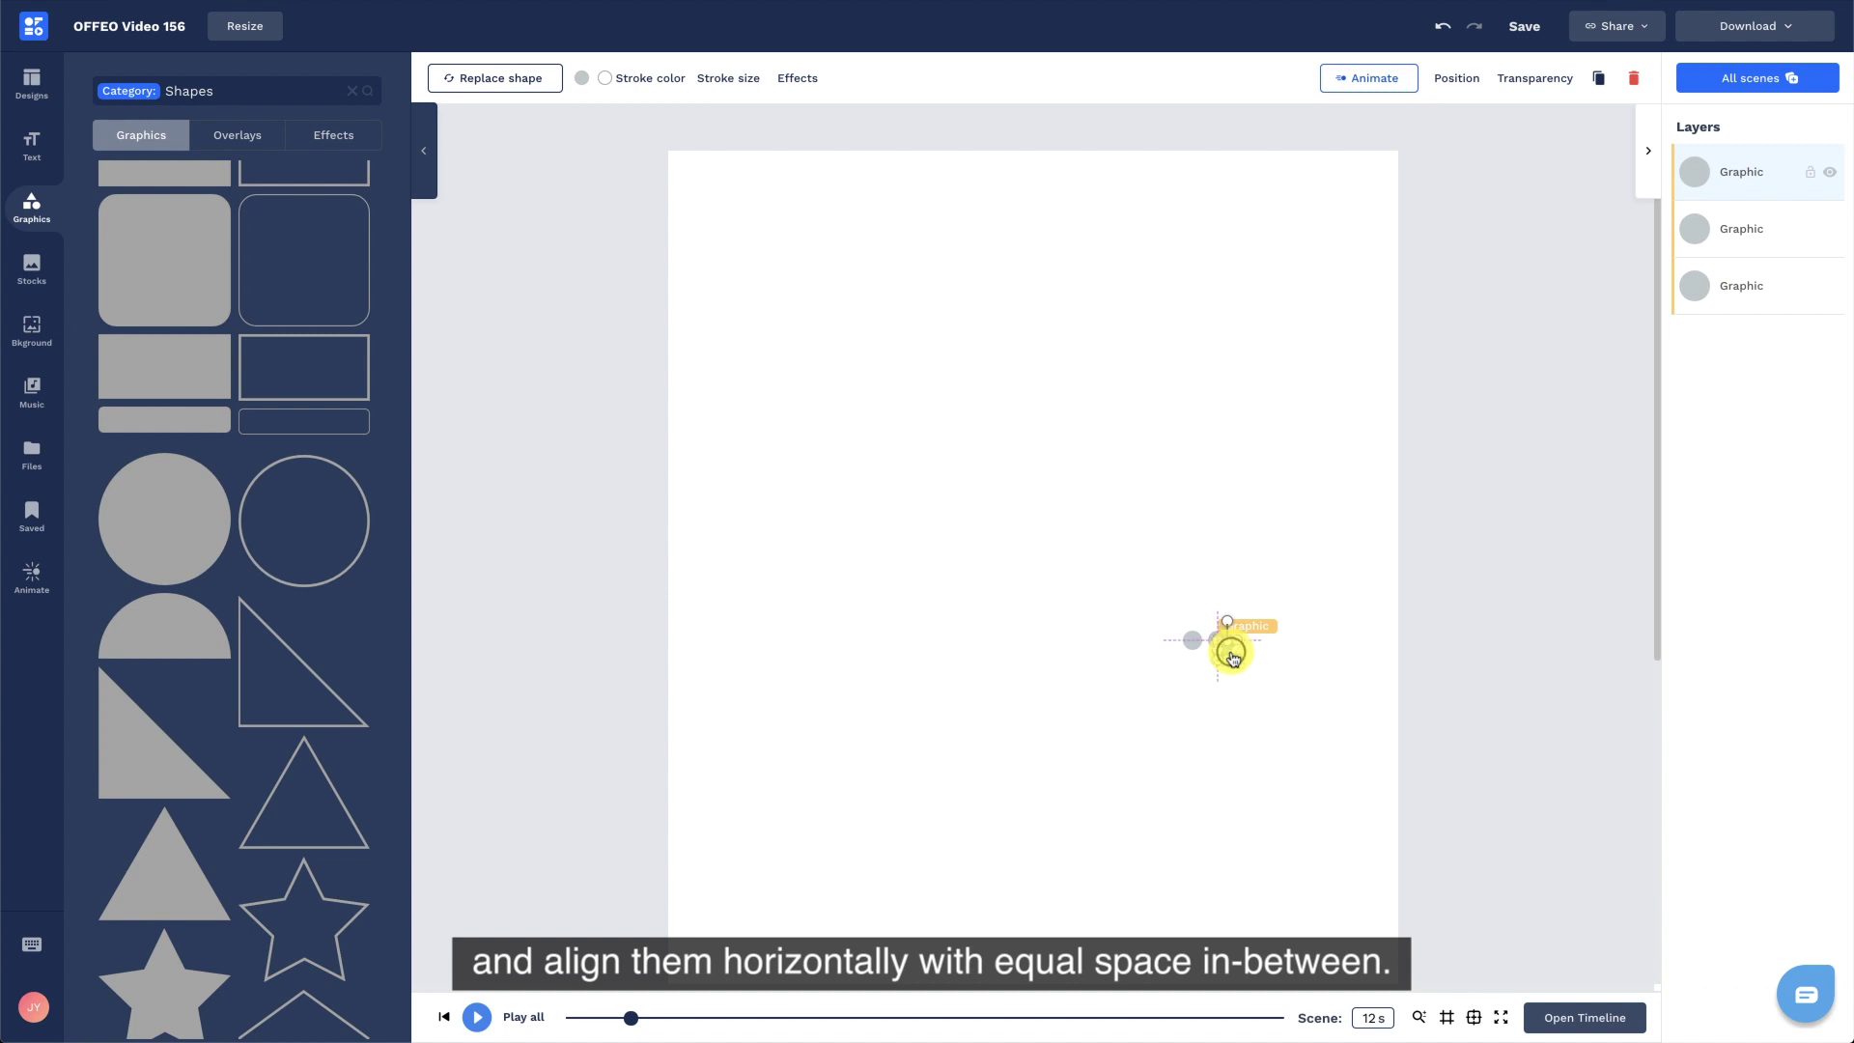
left_click_drag(1232, 658, 1247, 648)
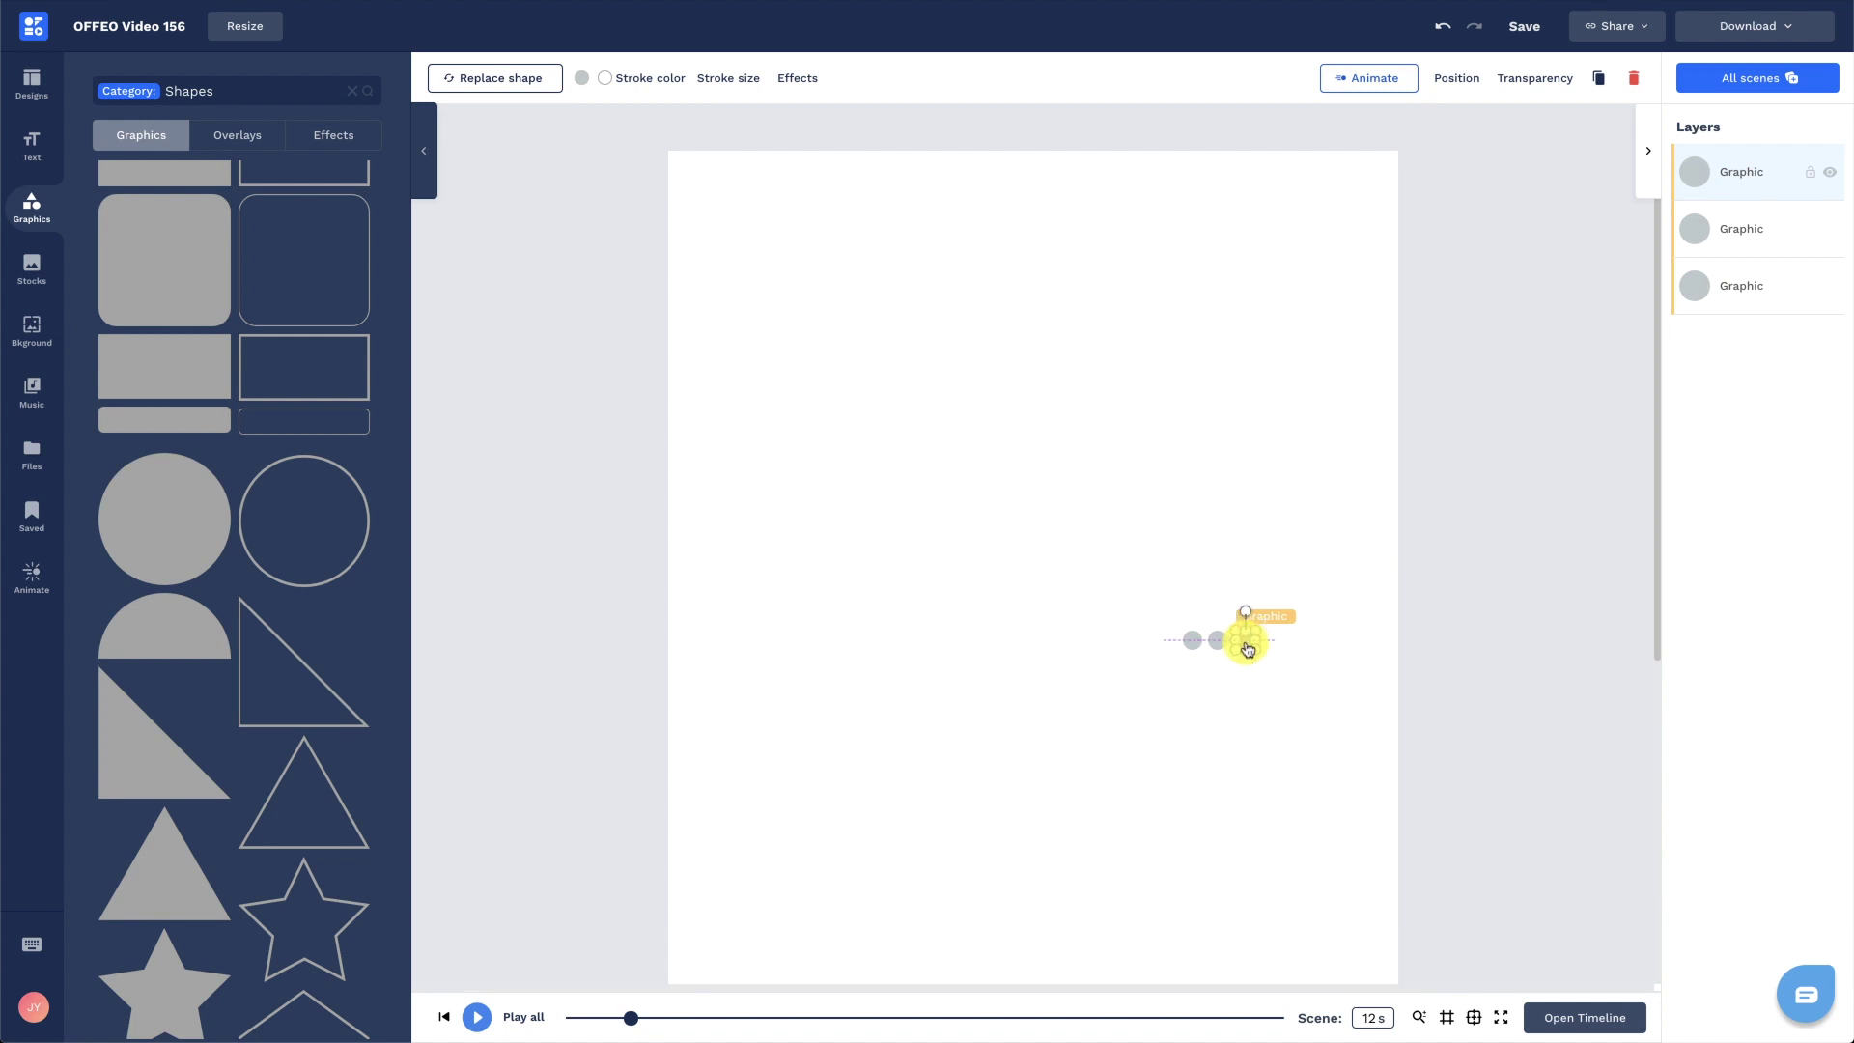
left_click(1279, 580)
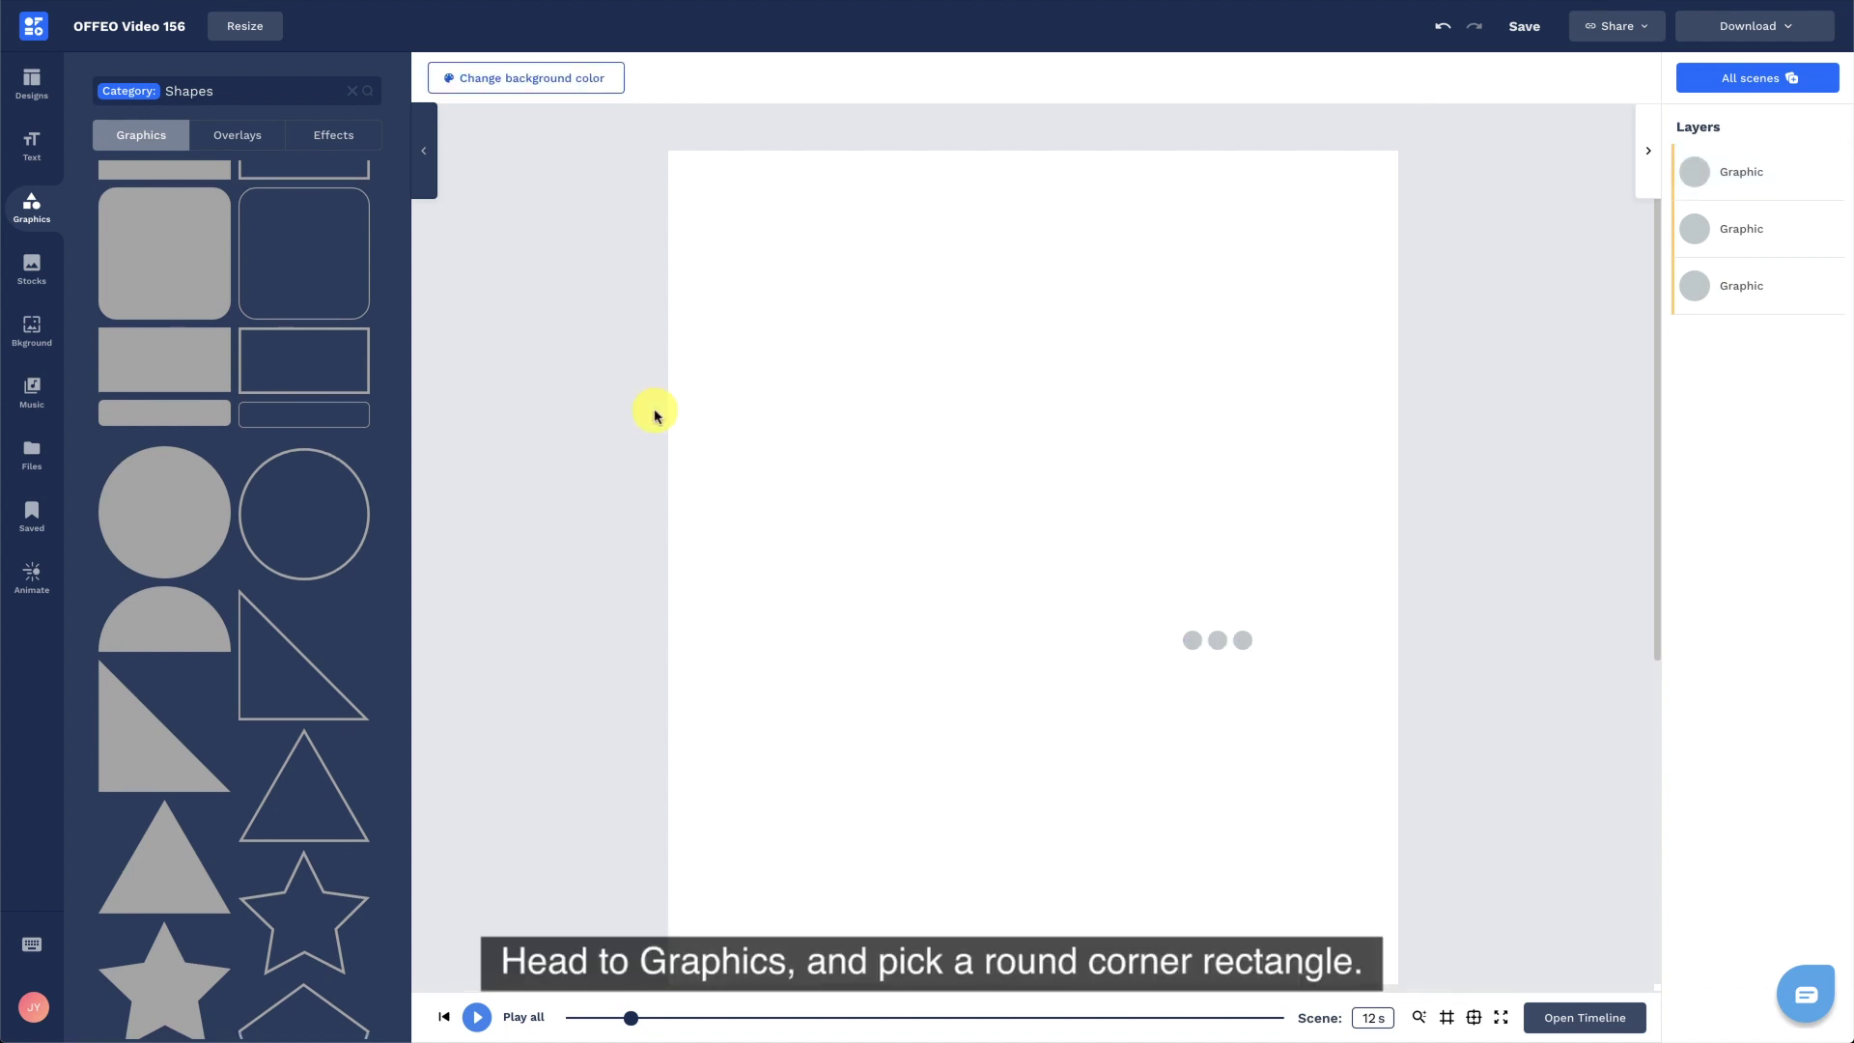
Add a filled rounded-corner square shape and recolour it with a custom very light grey.
left_click(206, 279)
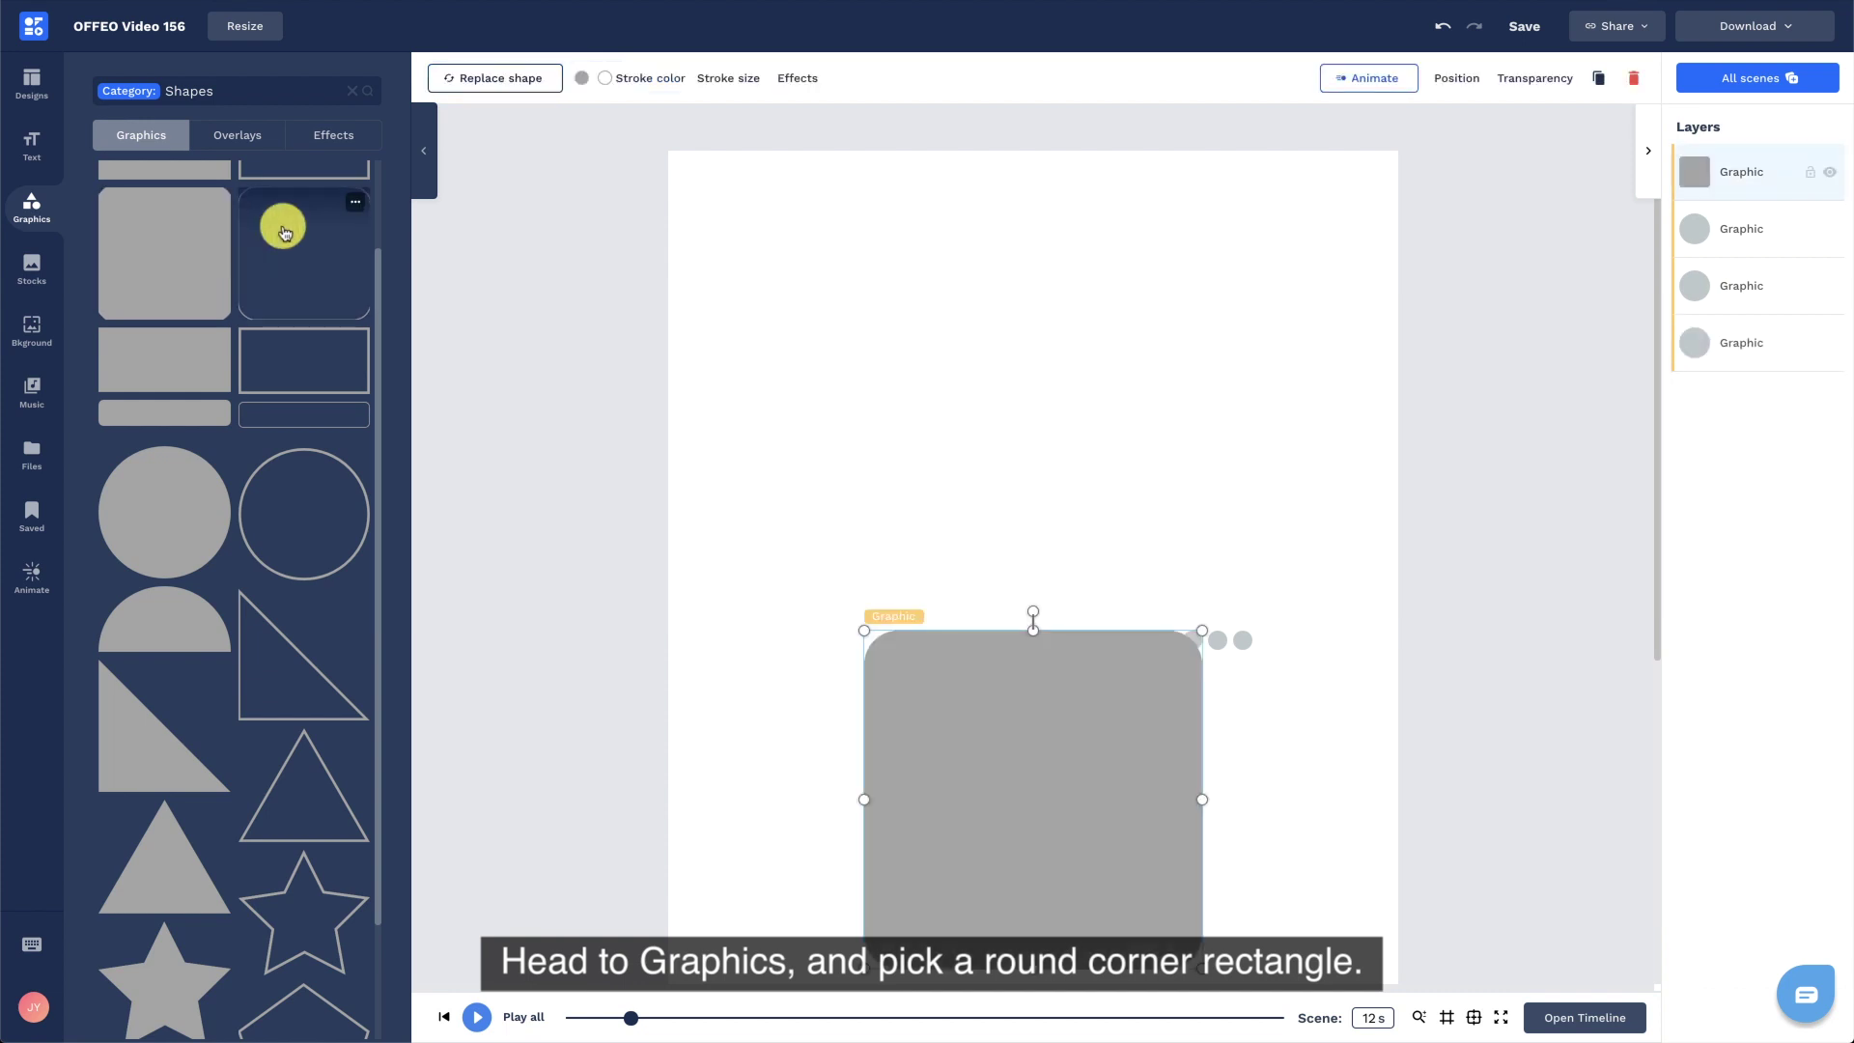
left_click(585, 76)
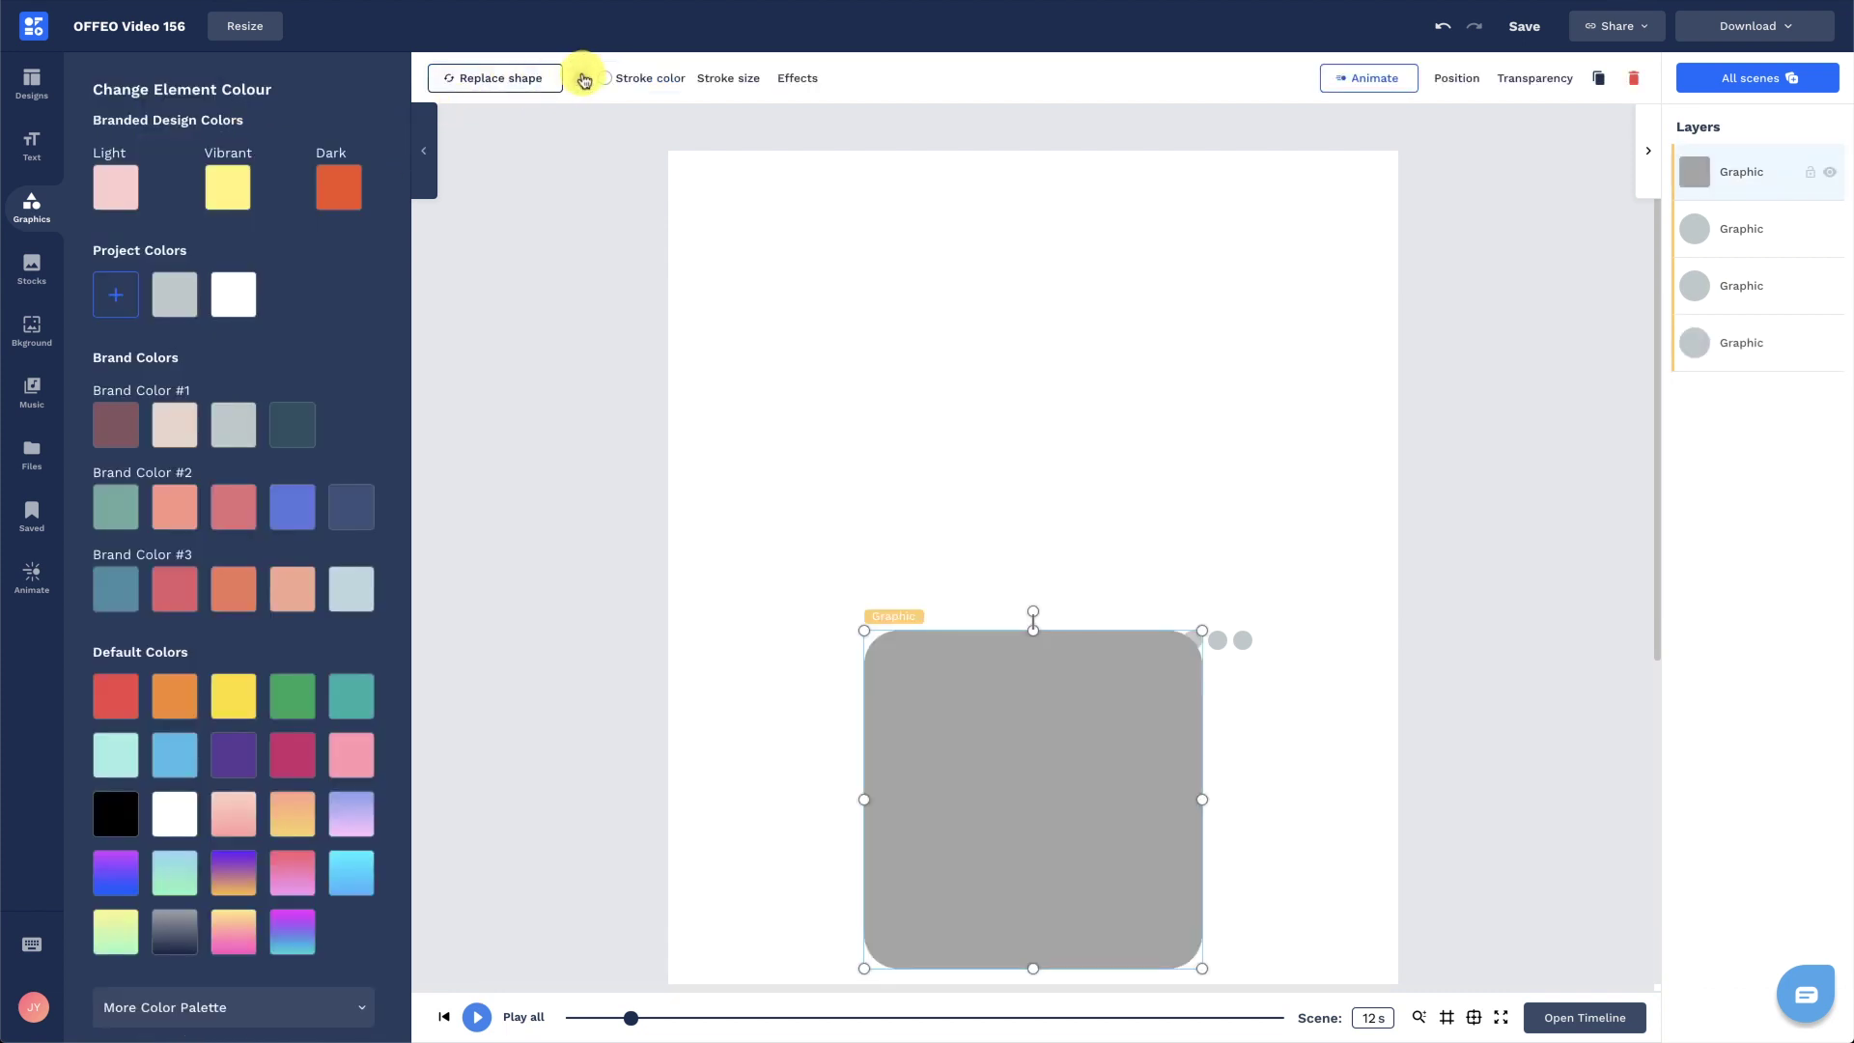
left_click(106, 295)
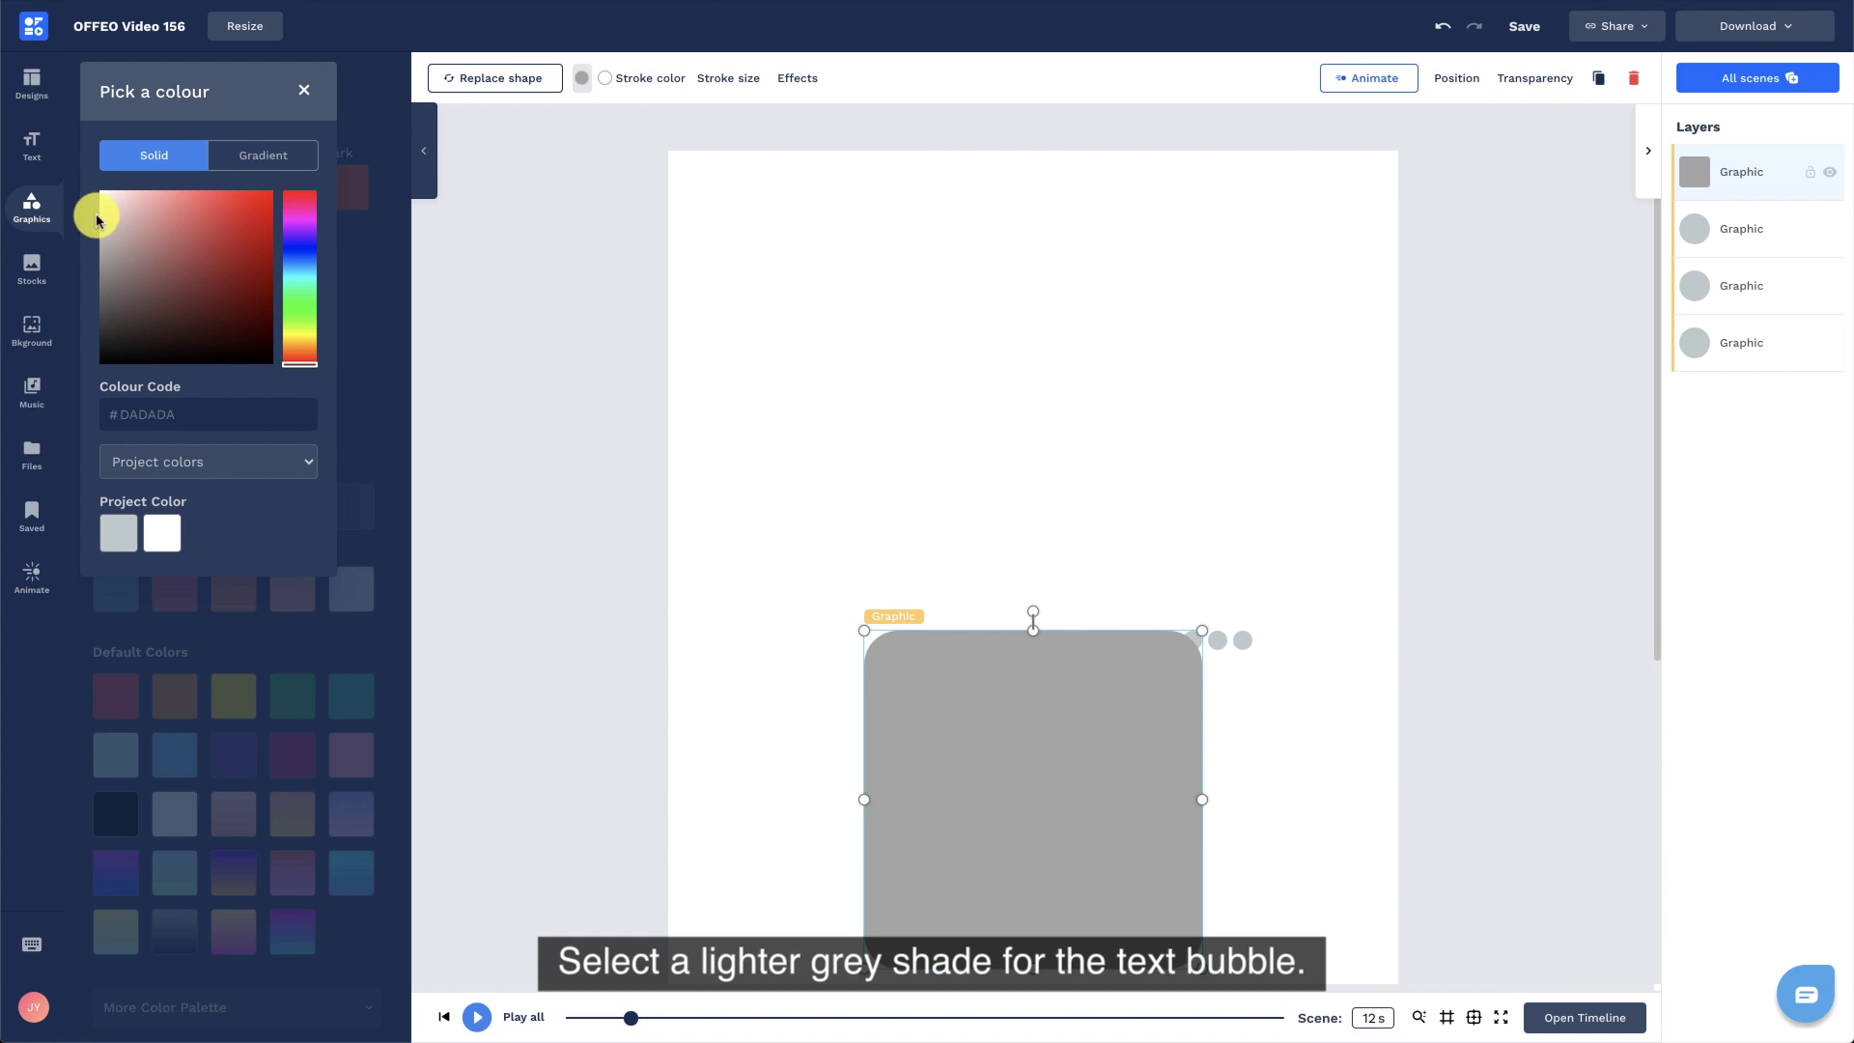
left_click_drag(98, 220, 112, 203)
left_click(309, 92)
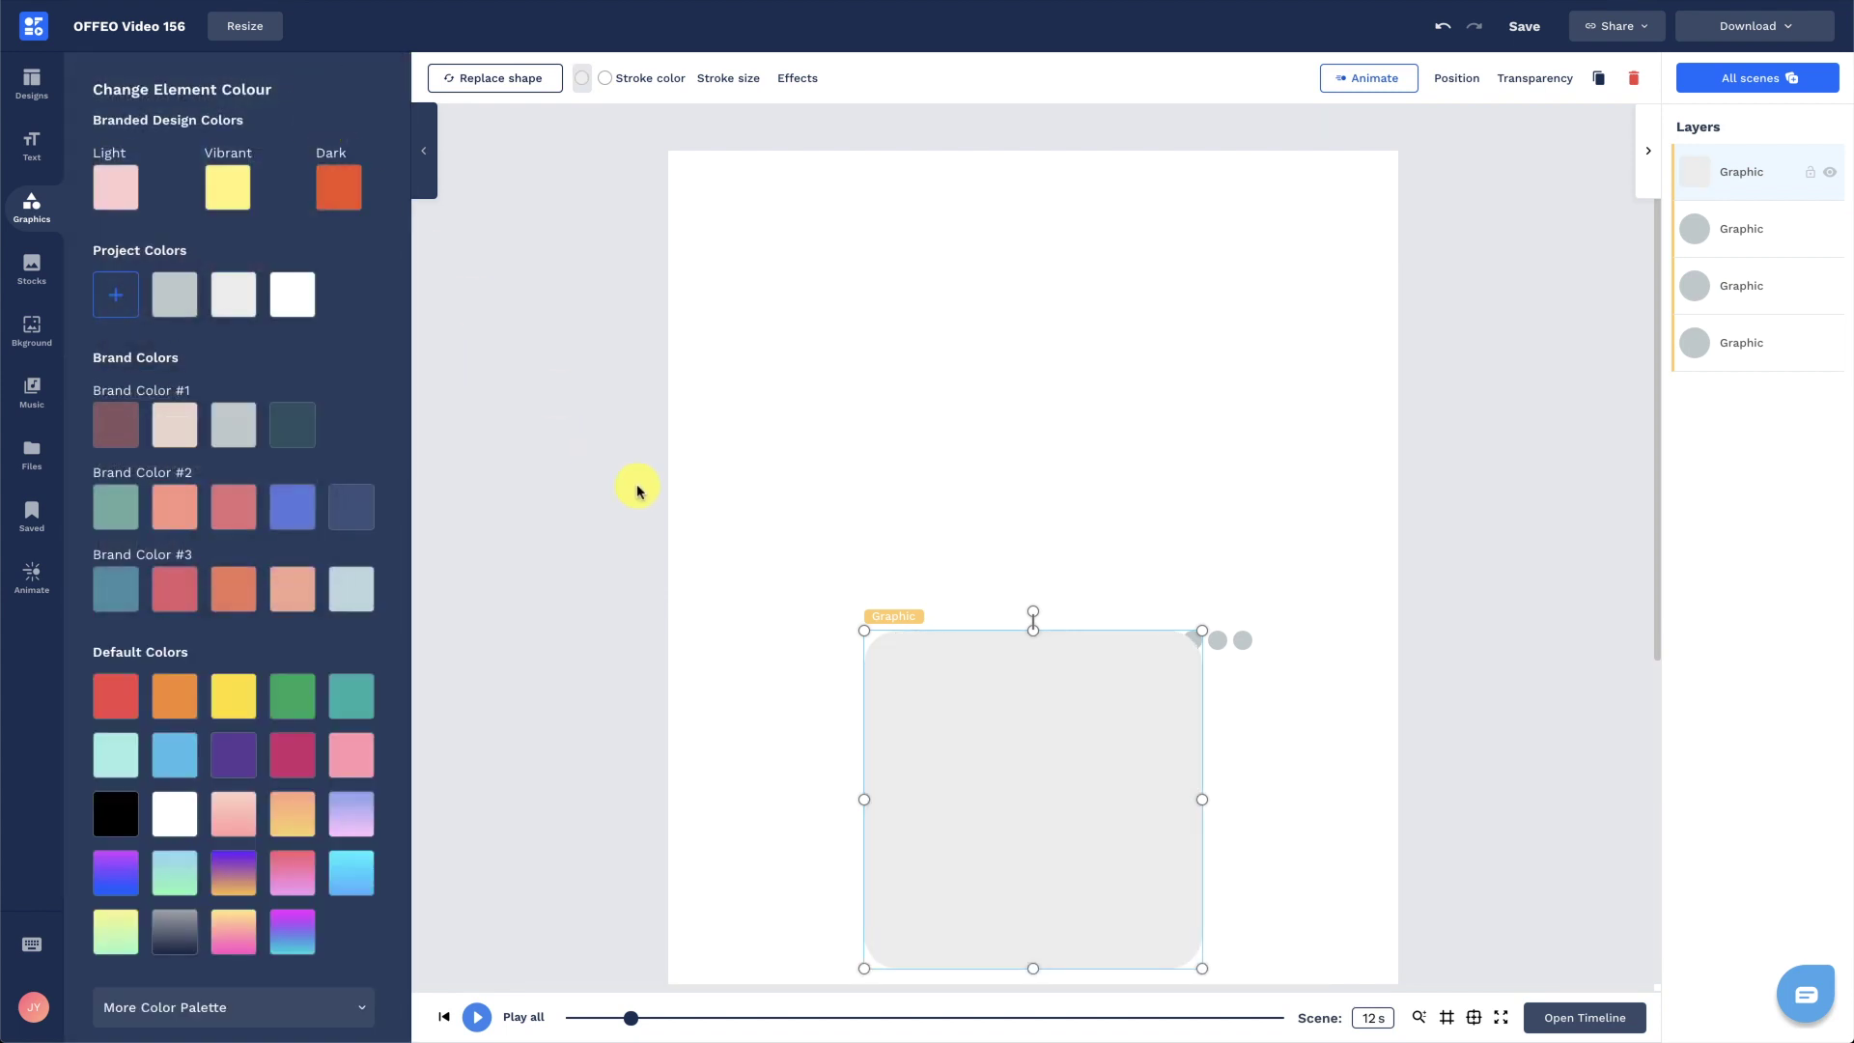
Resize the light grey shape into a small pill-shaped bubble and centre it behind the three dots at the bottom of the layer order.
left_click_drag(997, 773, 998, 512)
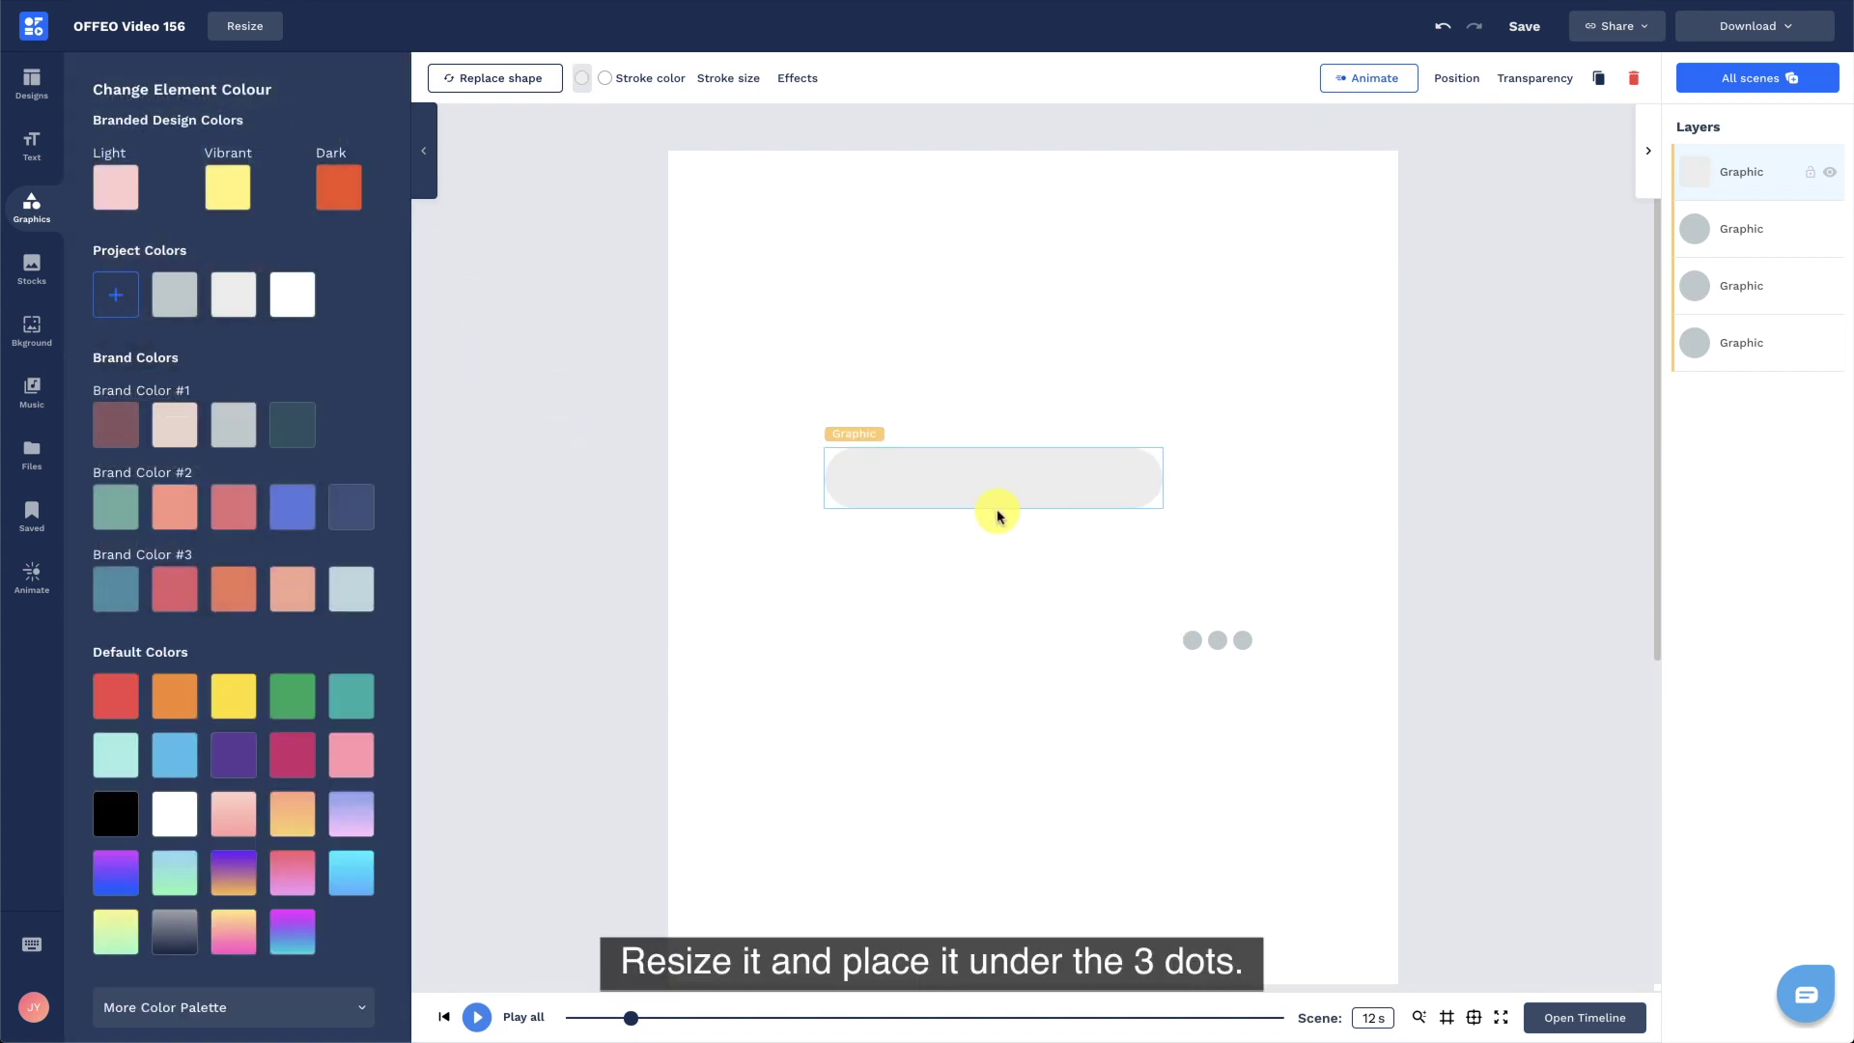
left_click(943, 482)
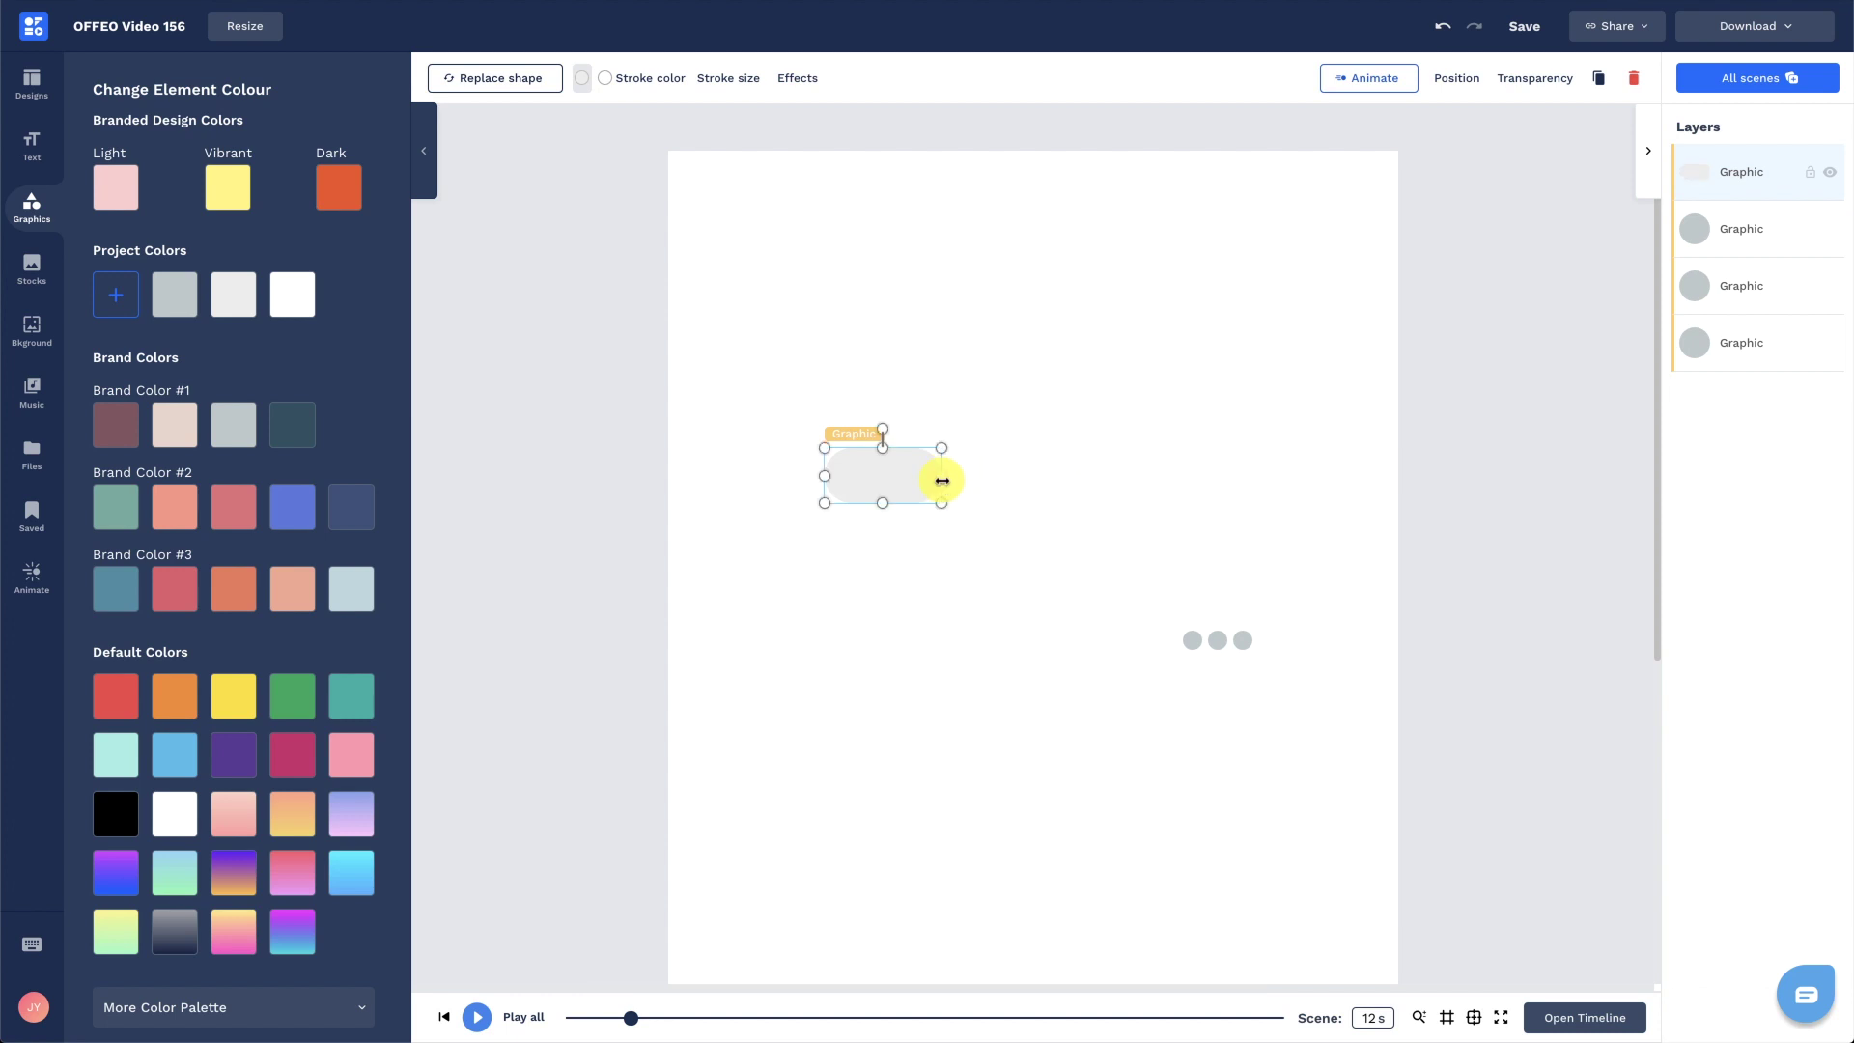
left_click_drag(1757, 178, 1759, 377)
left_click_drag(890, 472, 1223, 637)
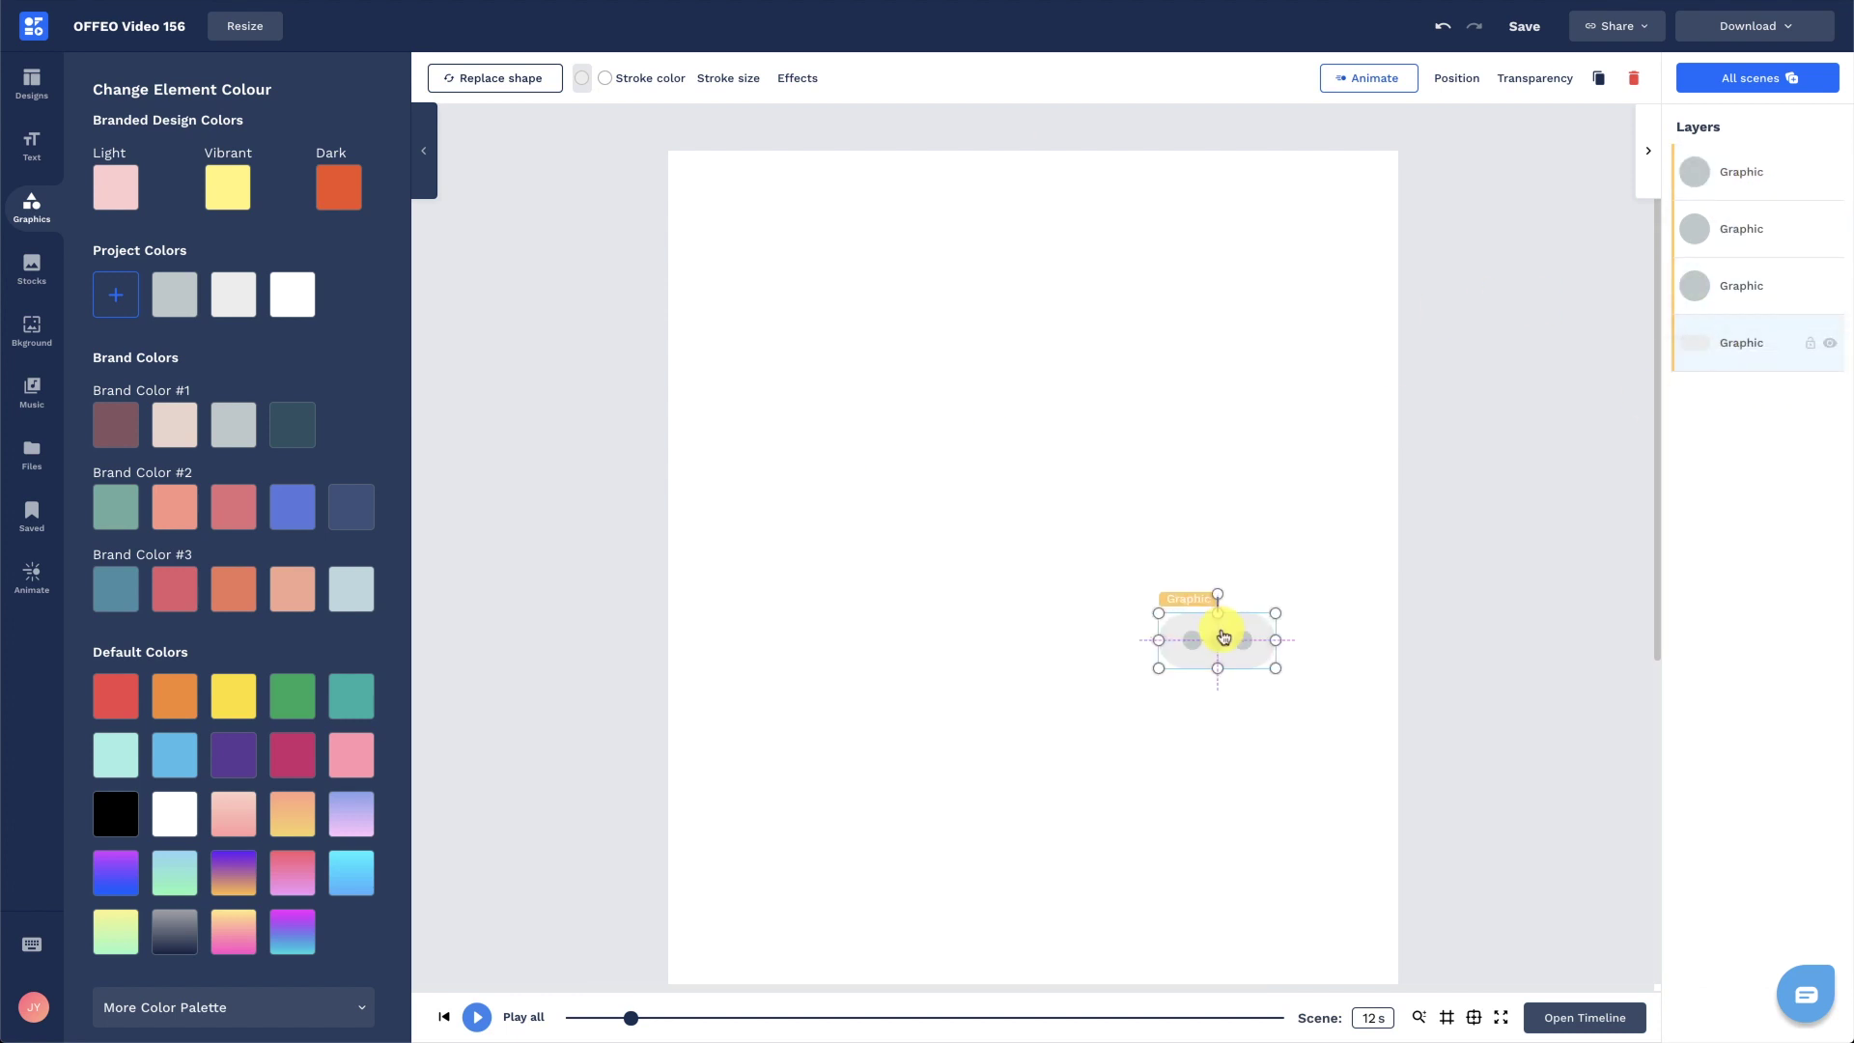
left_click(1263, 545)
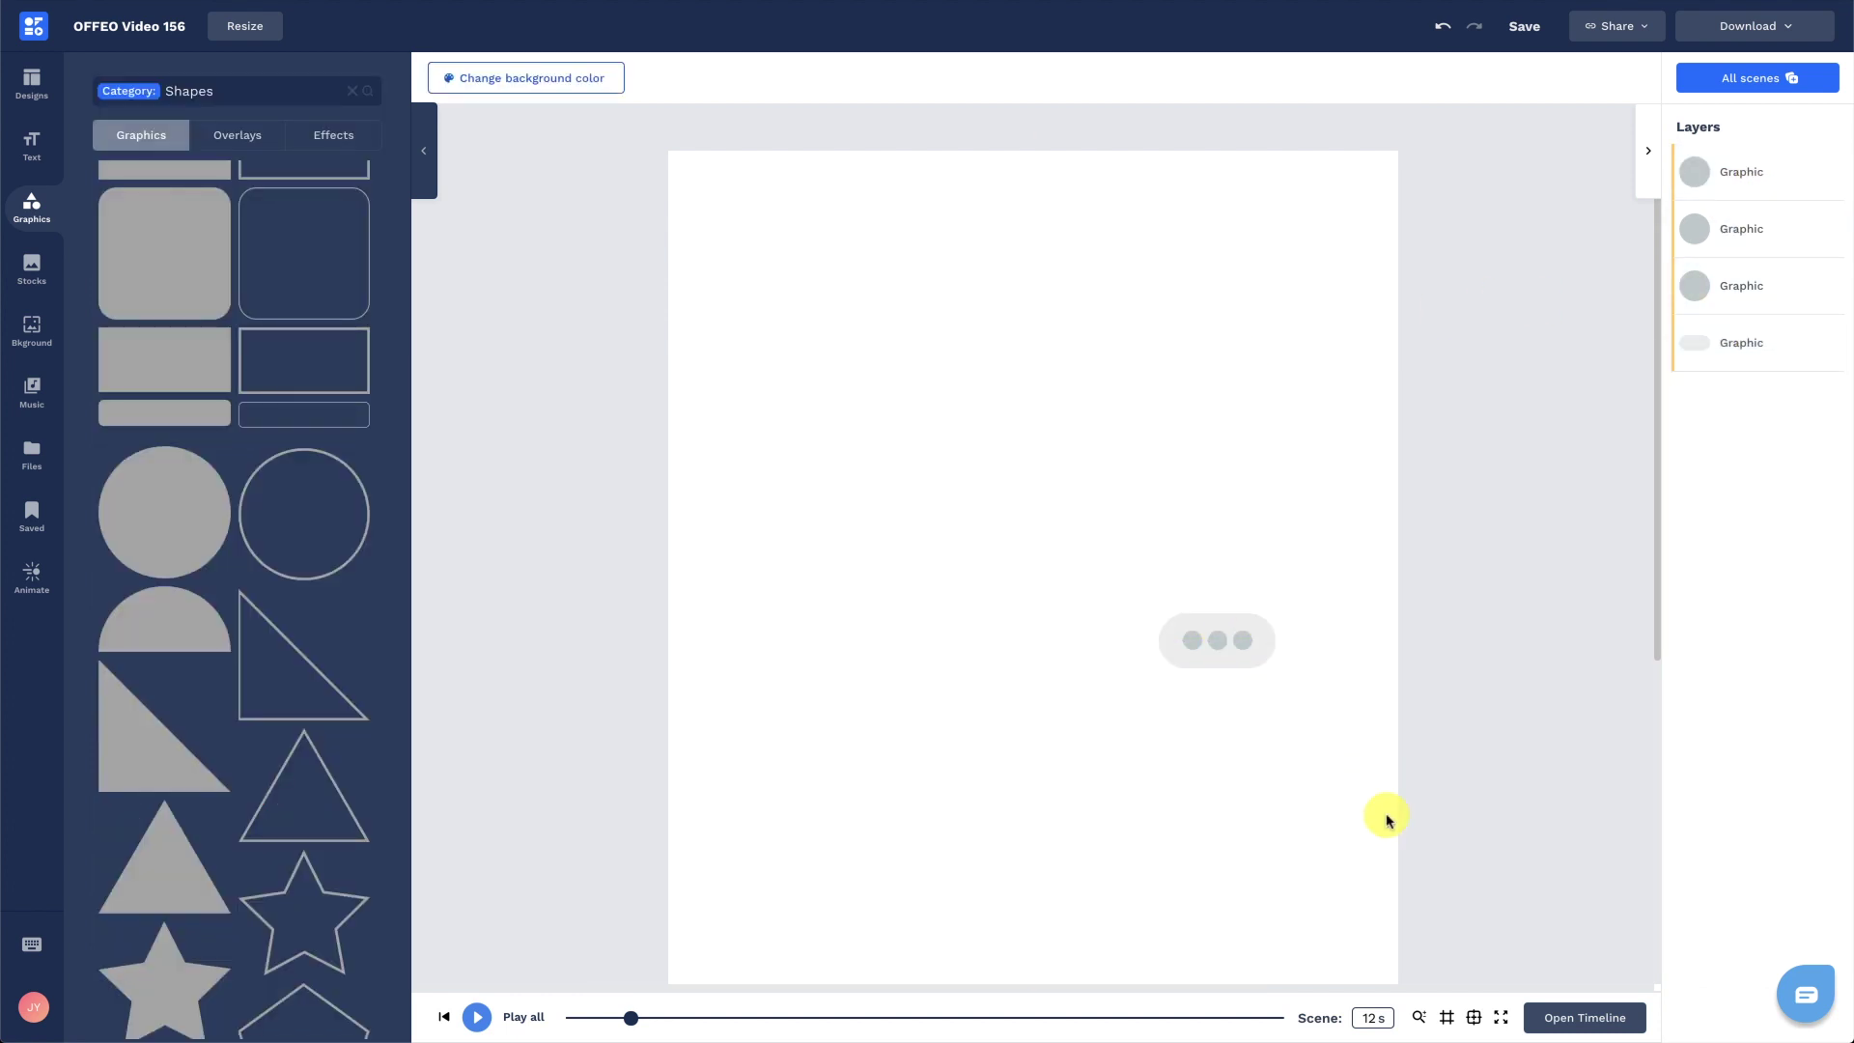
Group the bubble with its three dots, name the group Typing, and move it to the lower left of the canvas.
left_click(1503, 1018)
left_click(1172, 460)
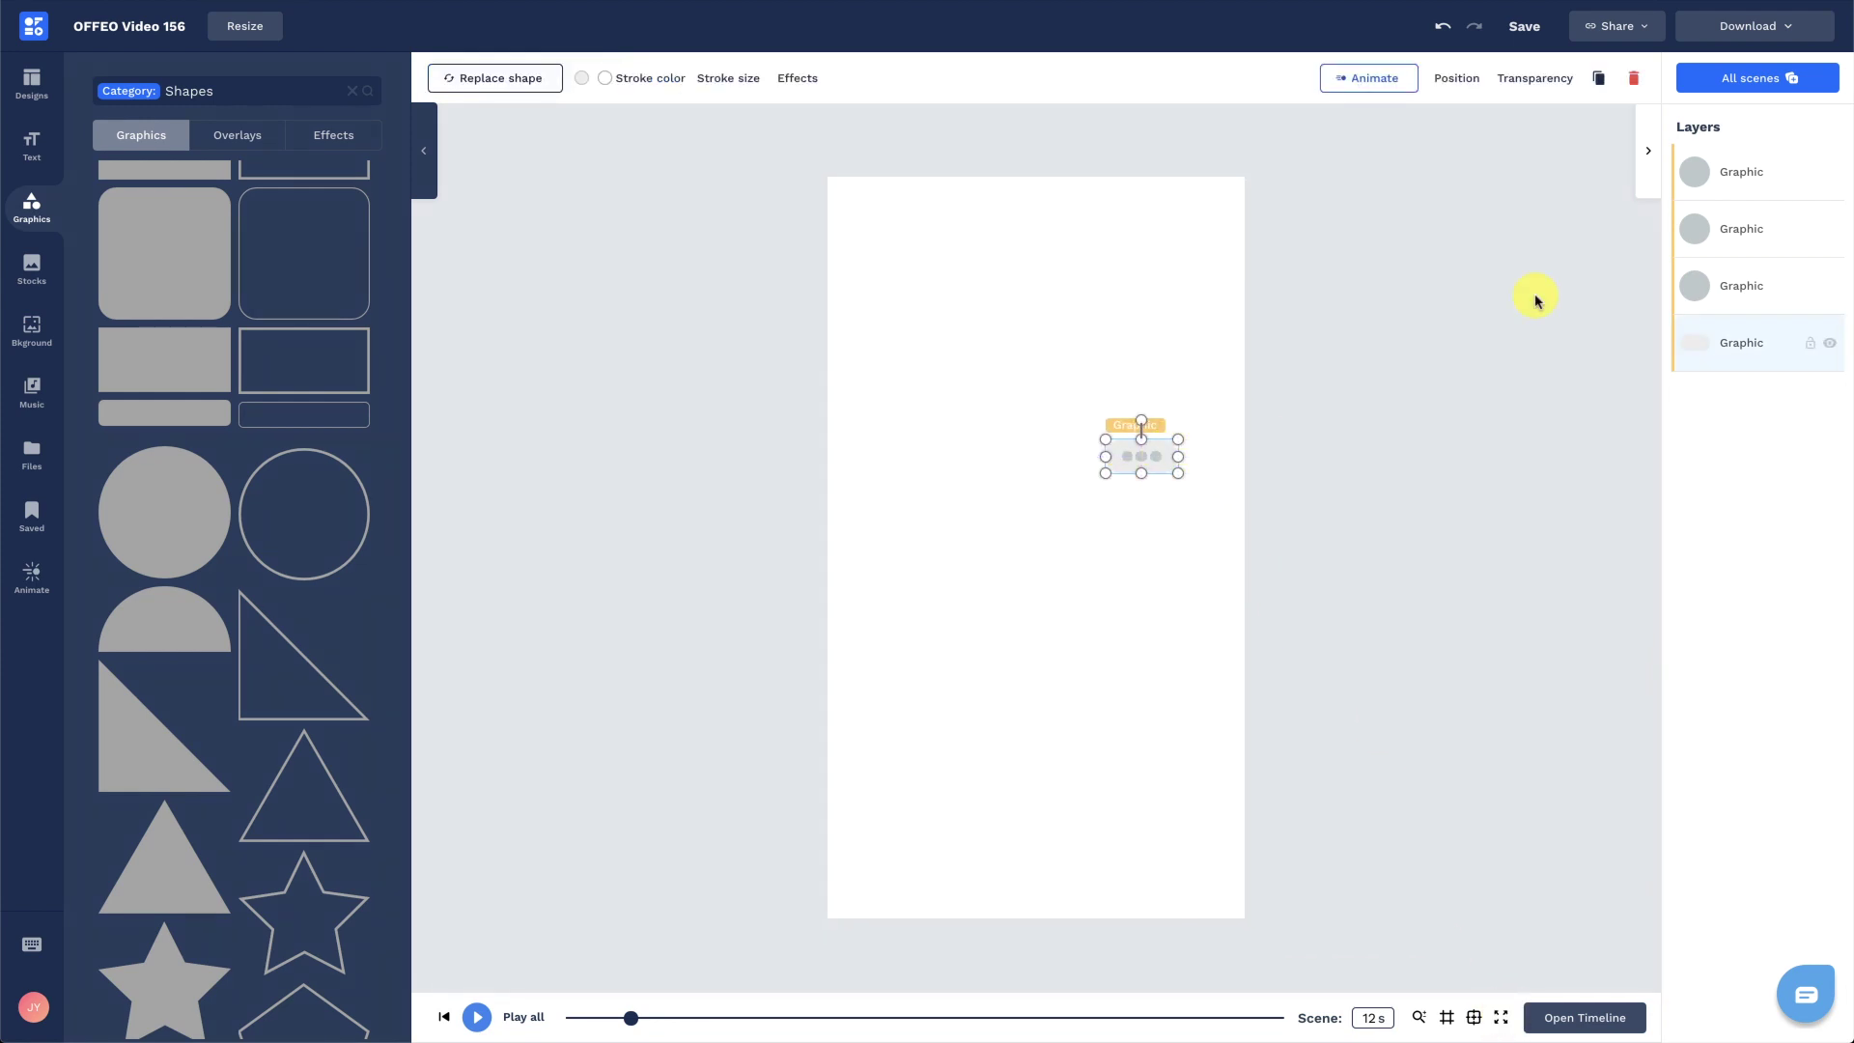
left_click(503, 83)
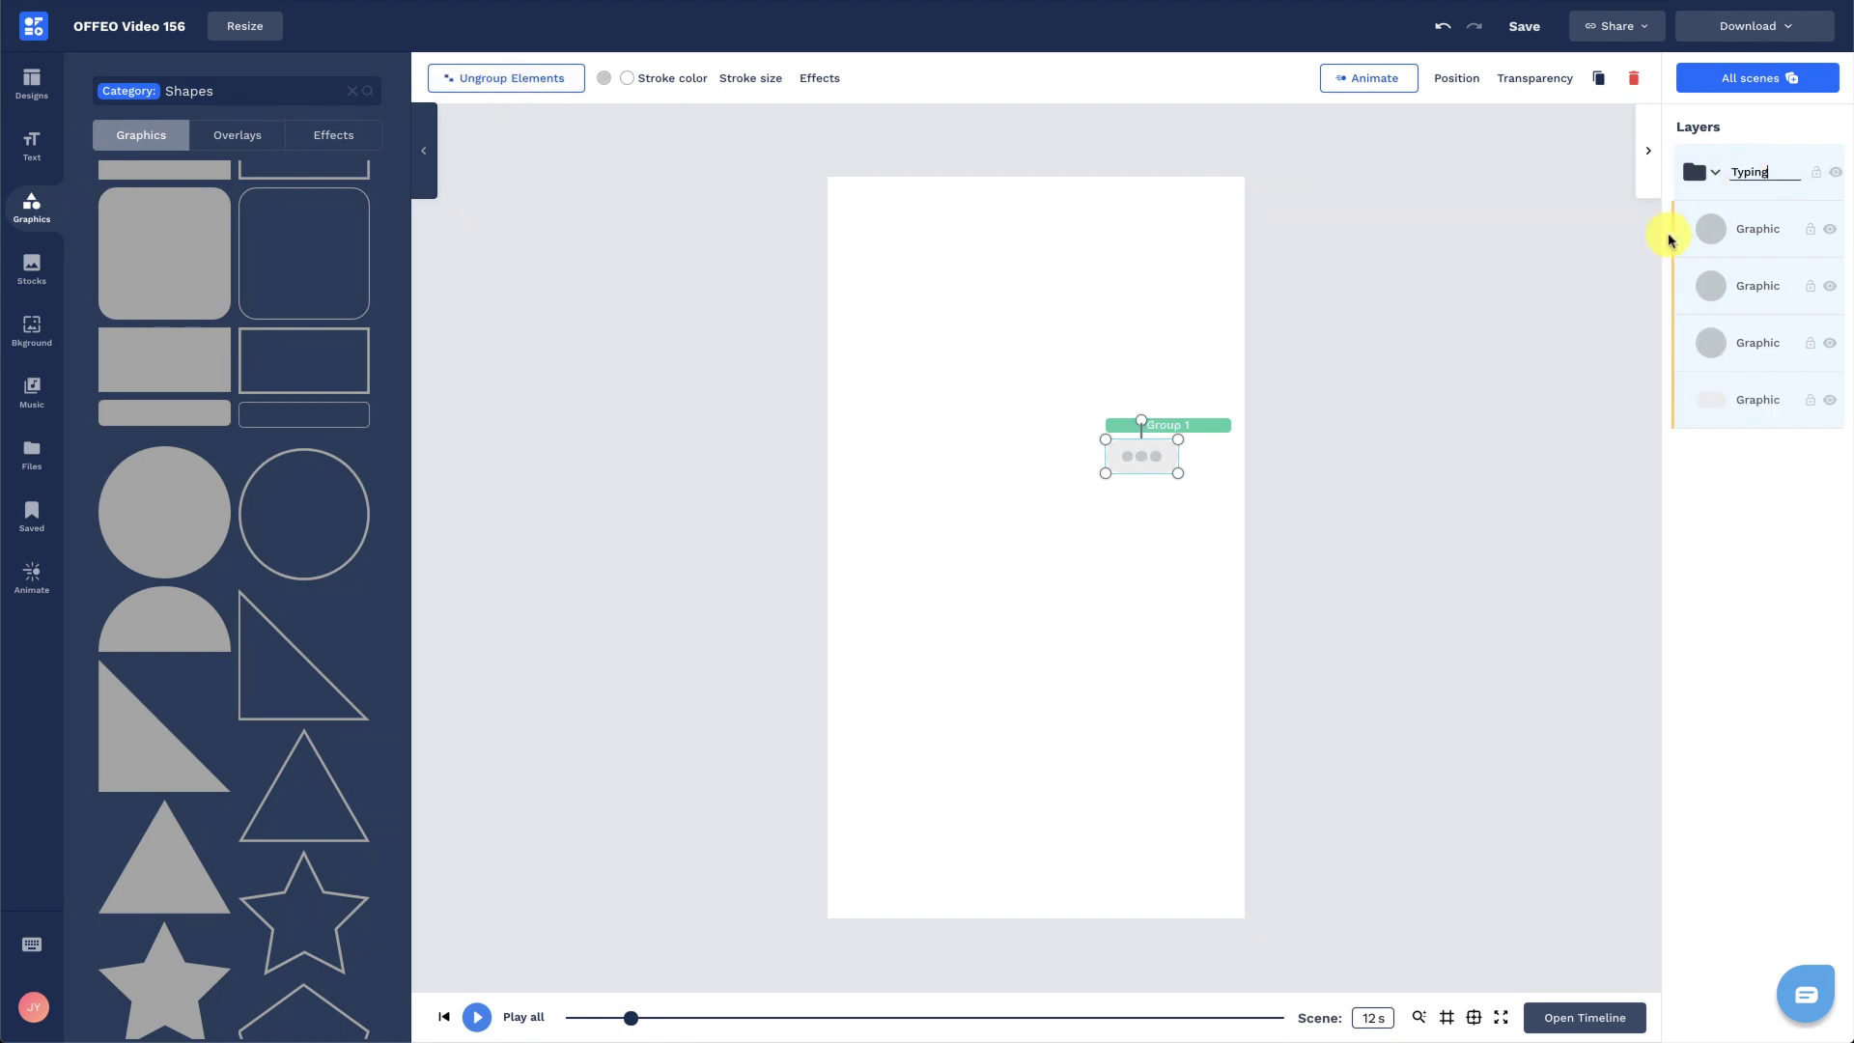
left_click(1583, 344)
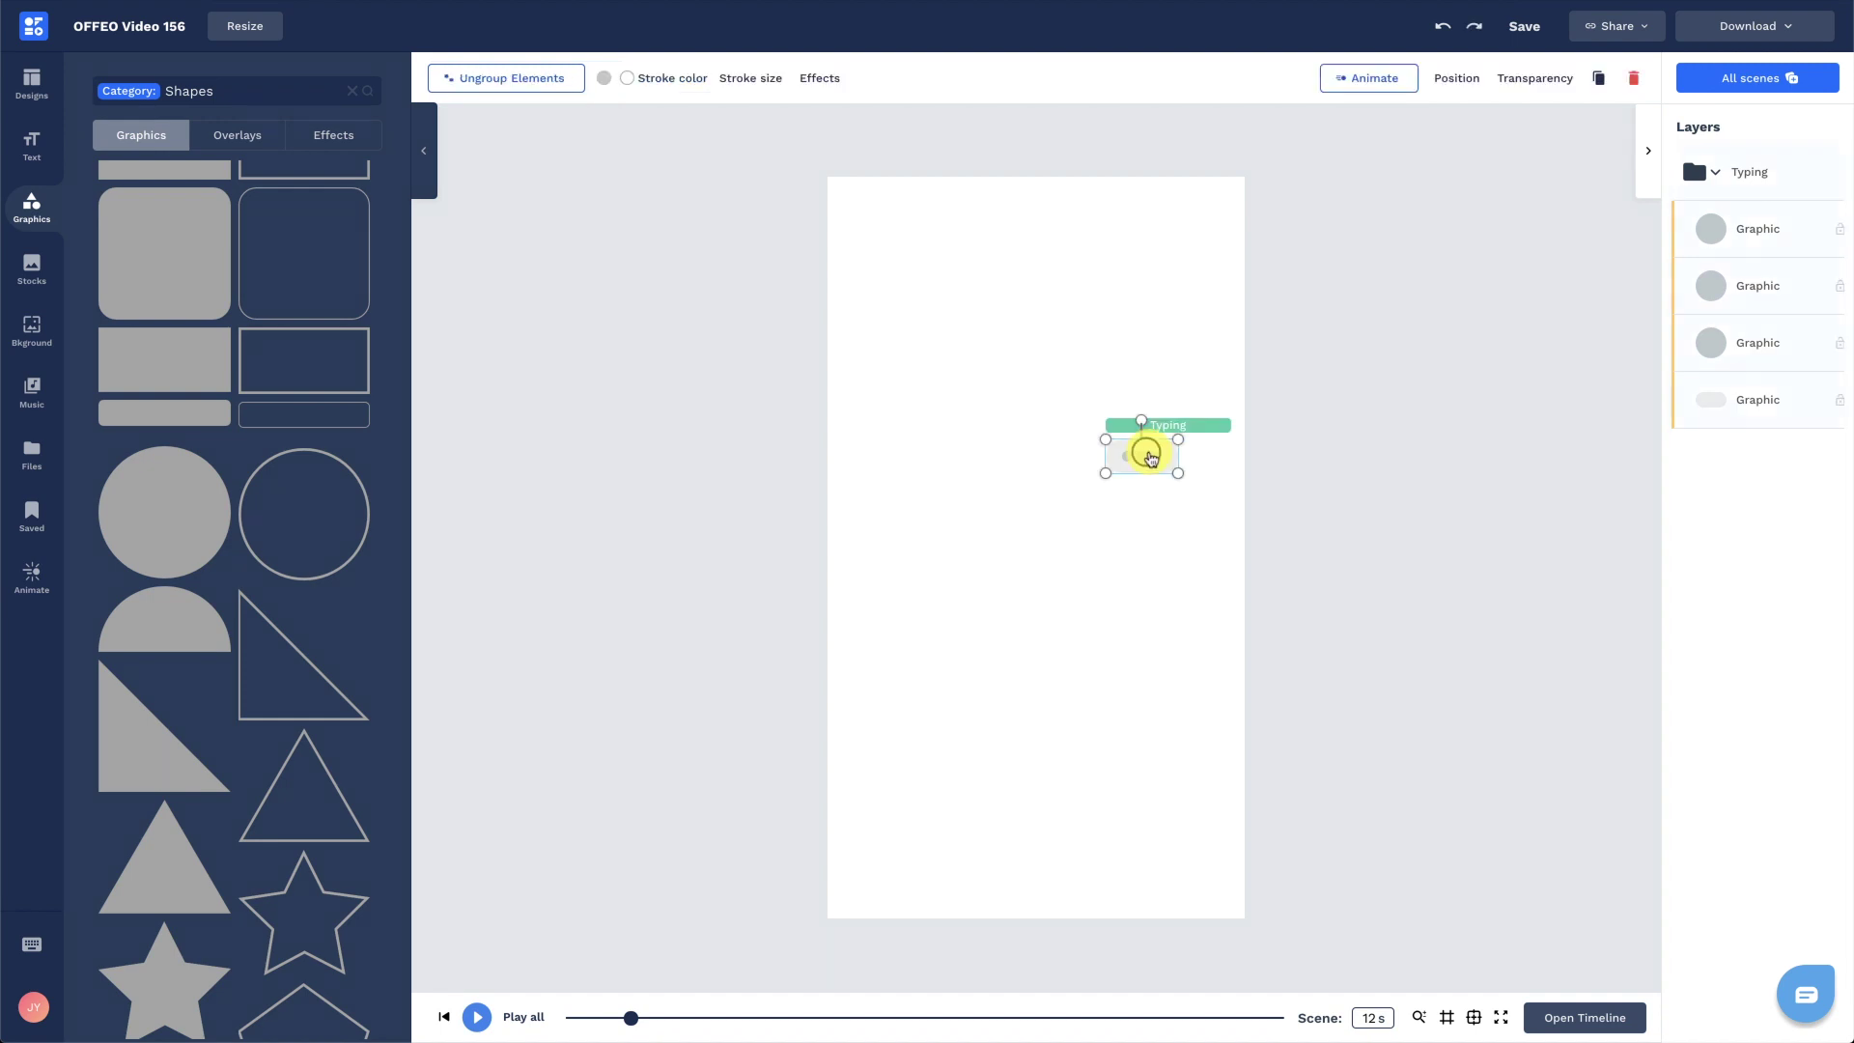
left_click_drag(1153, 452, 995, 647)
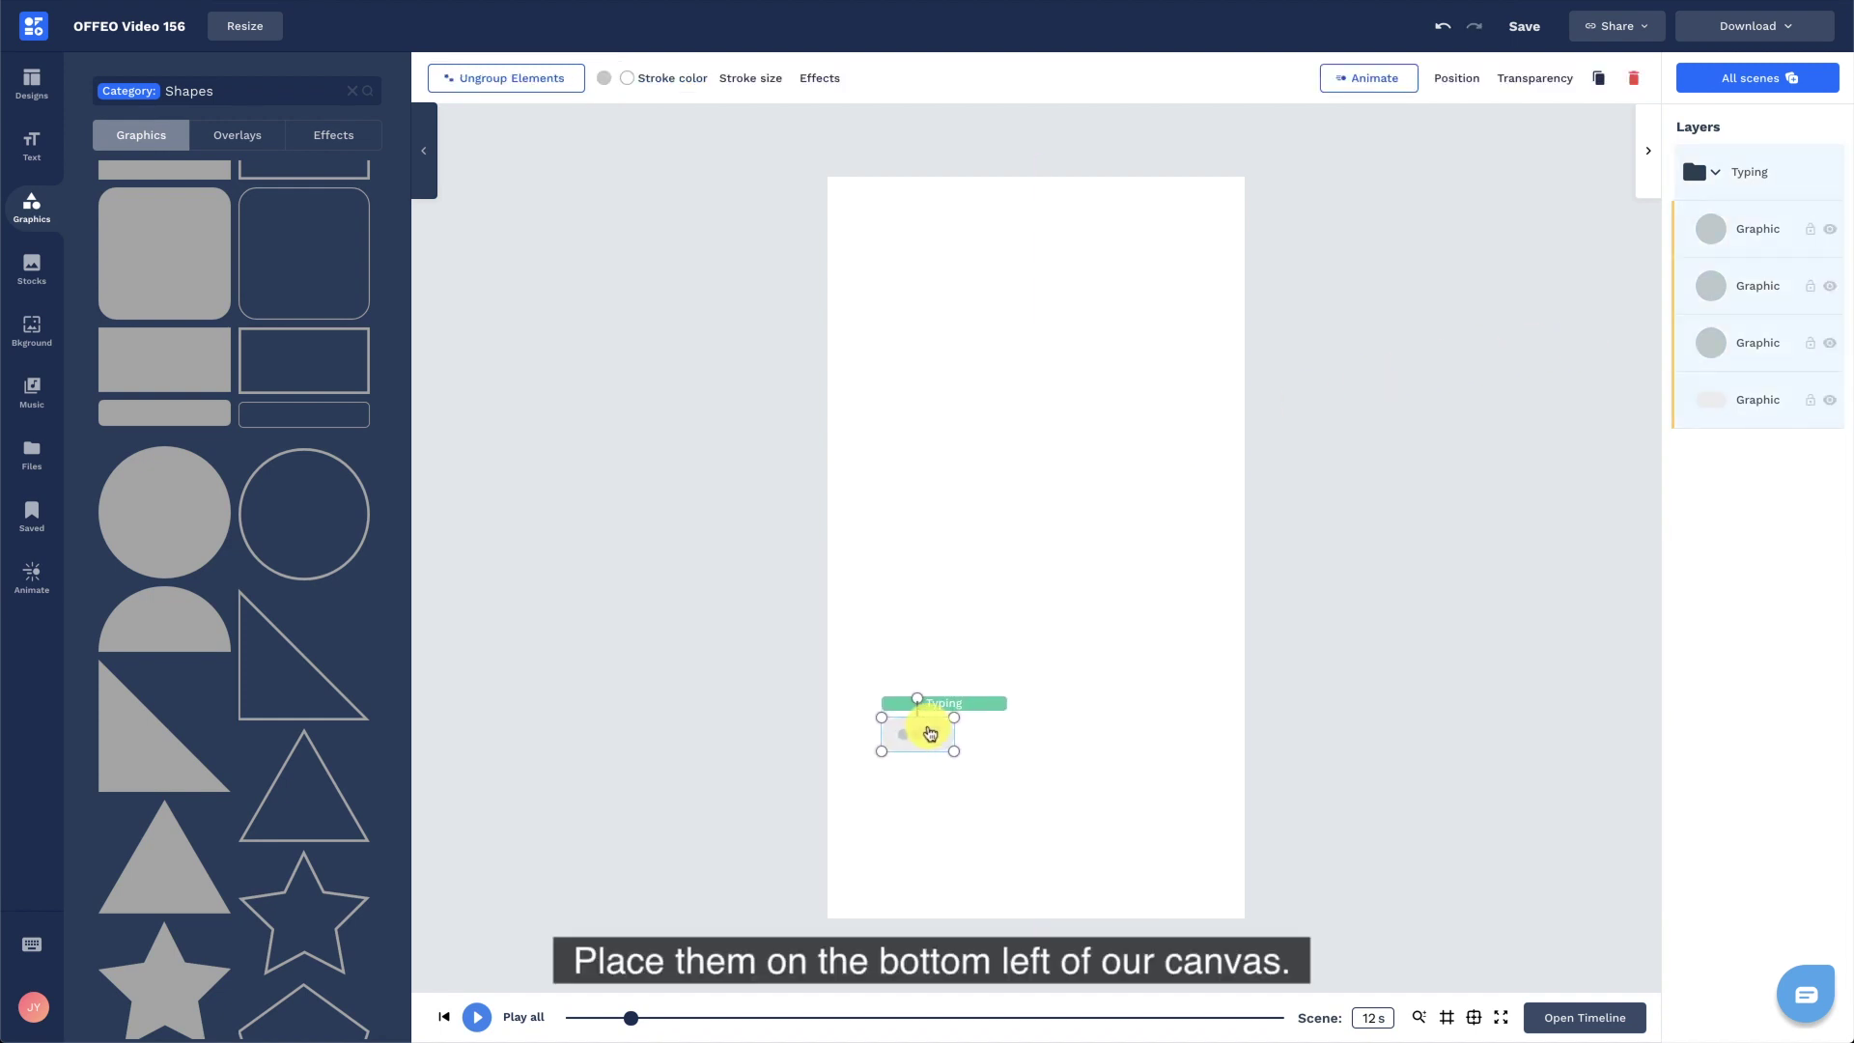
left_click(1362, 752)
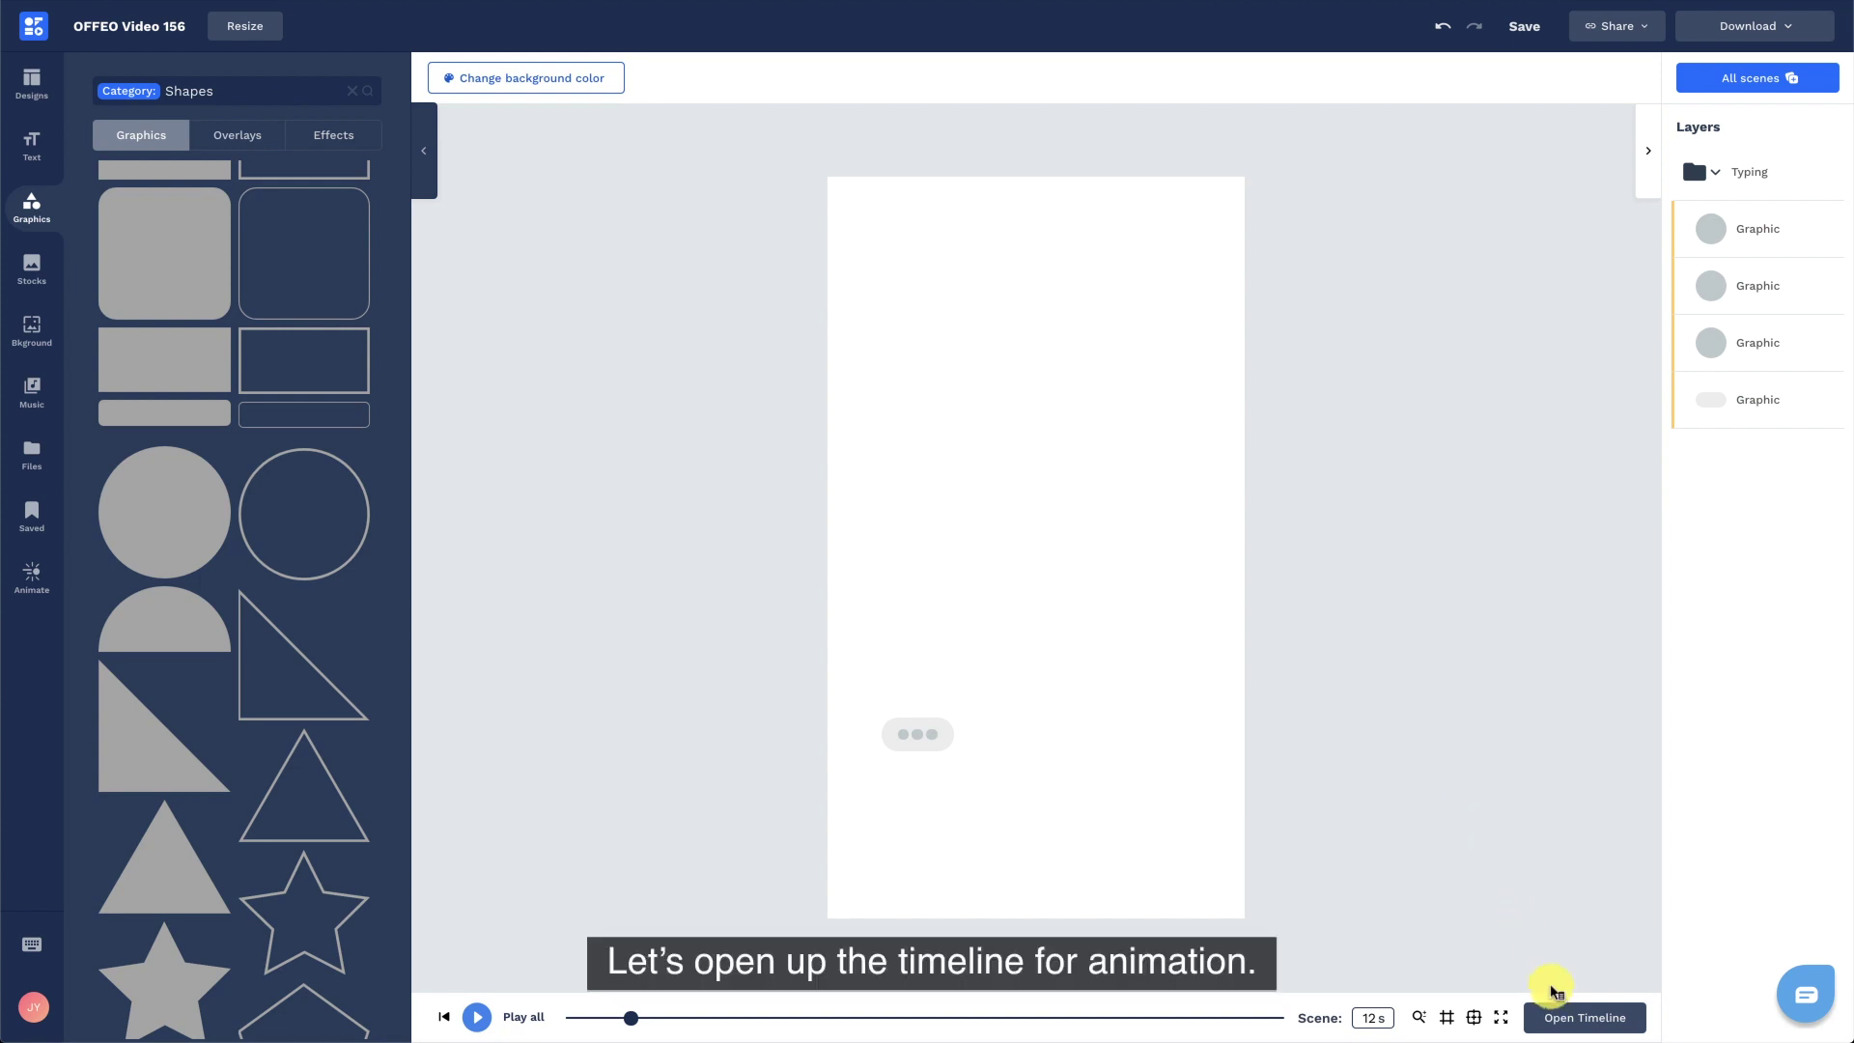
Open the timeline and shorten the Typing group so that it ends at 3 seconds.
left_click(1574, 1016)
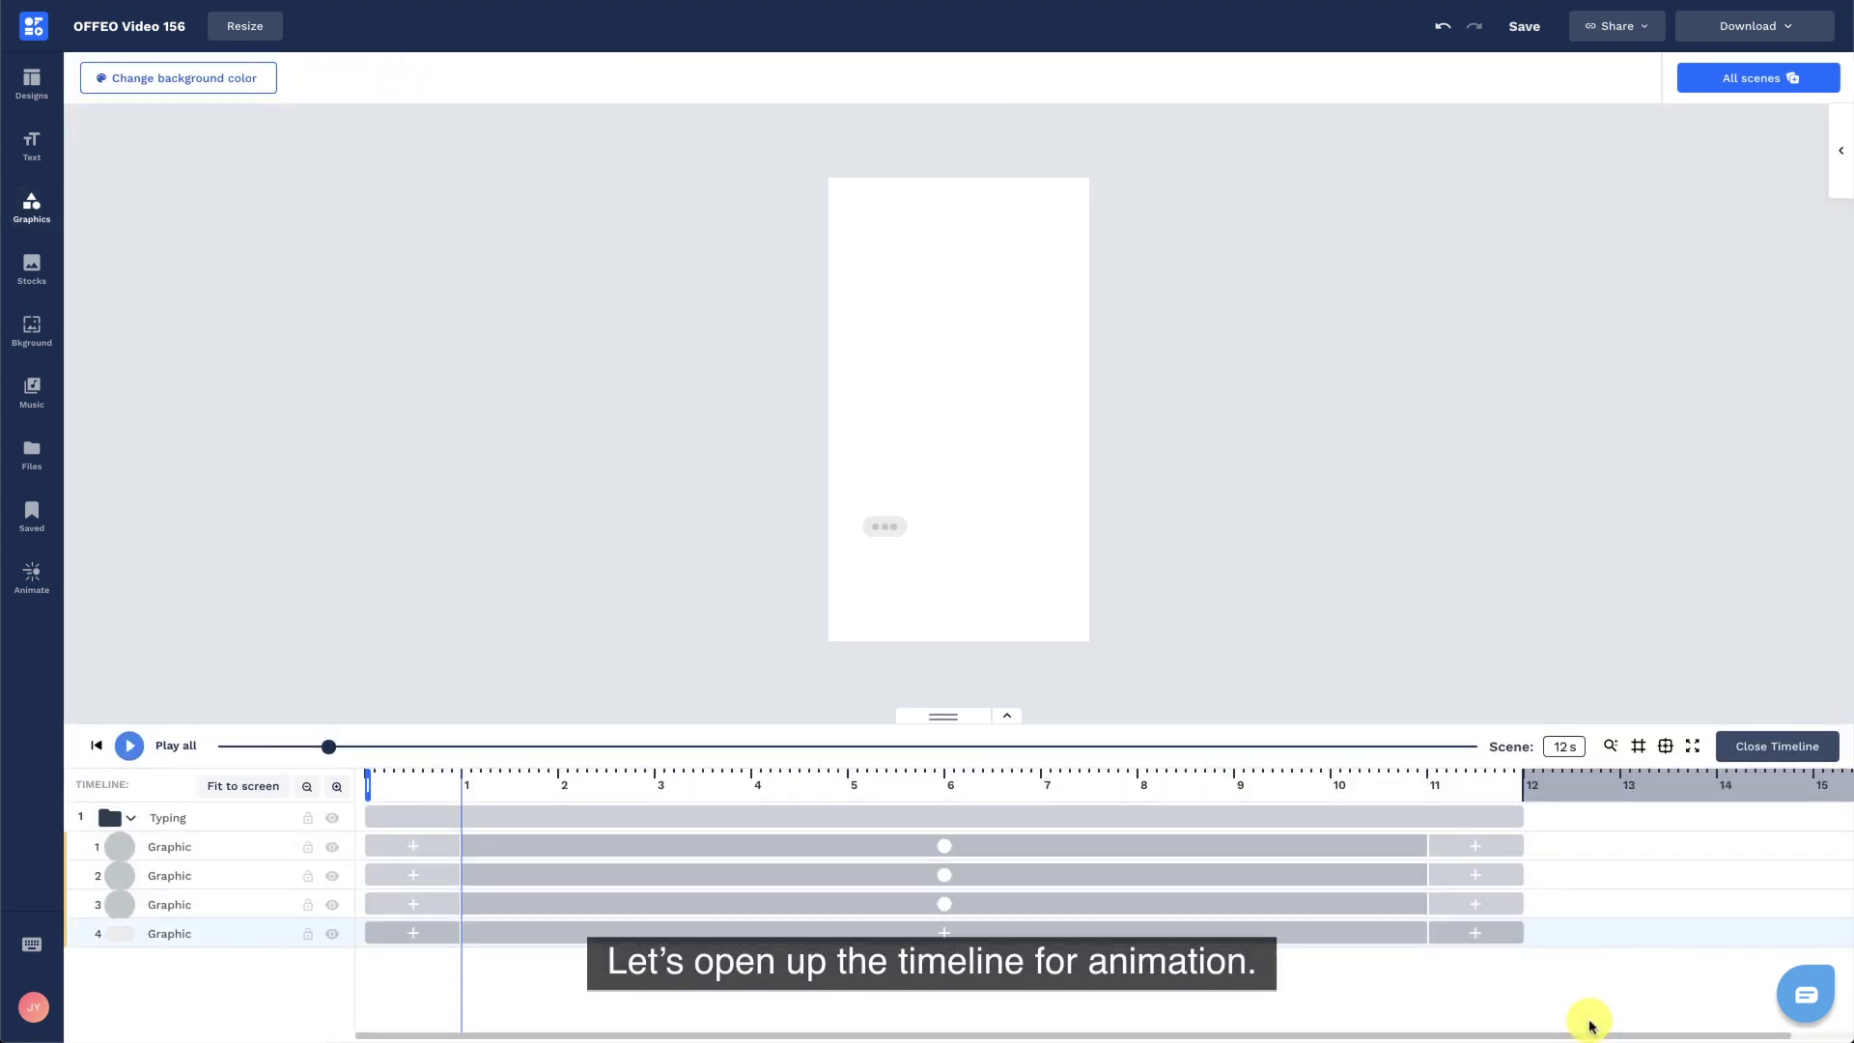
left_click(264, 816)
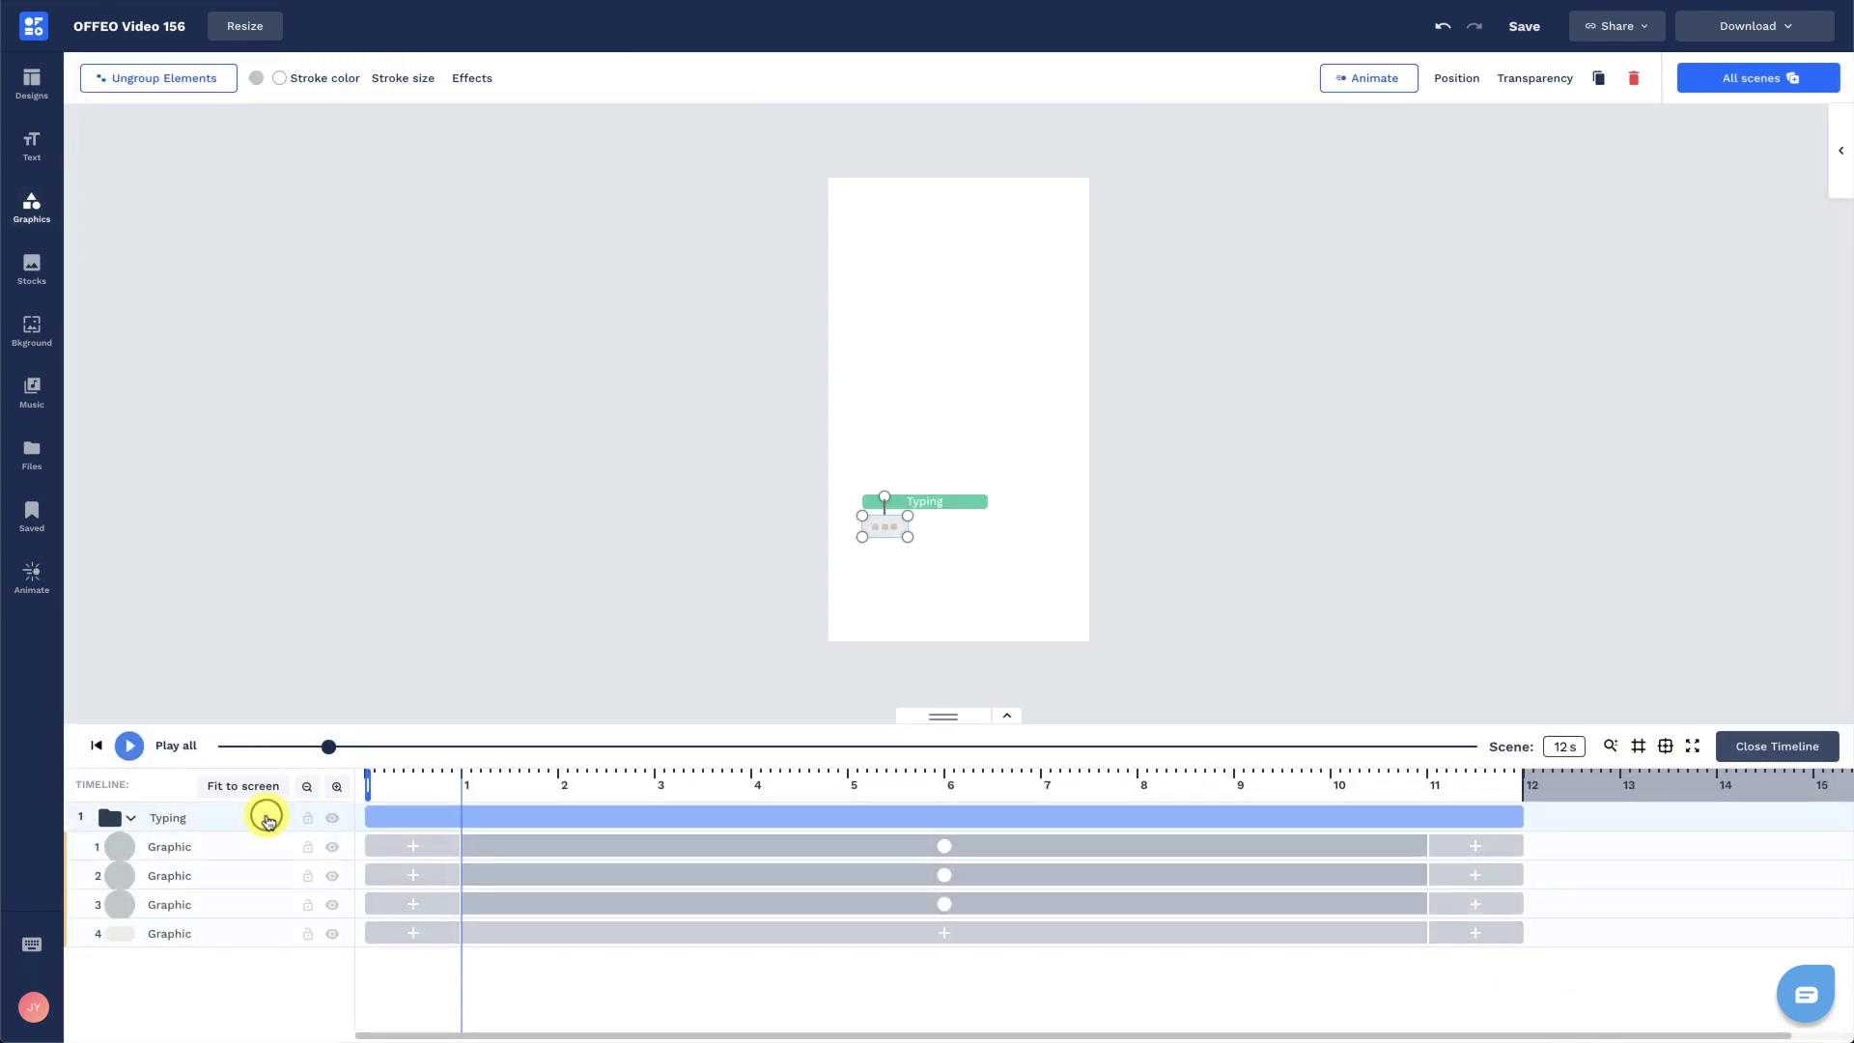
left_click_drag(1518, 836, 654, 836)
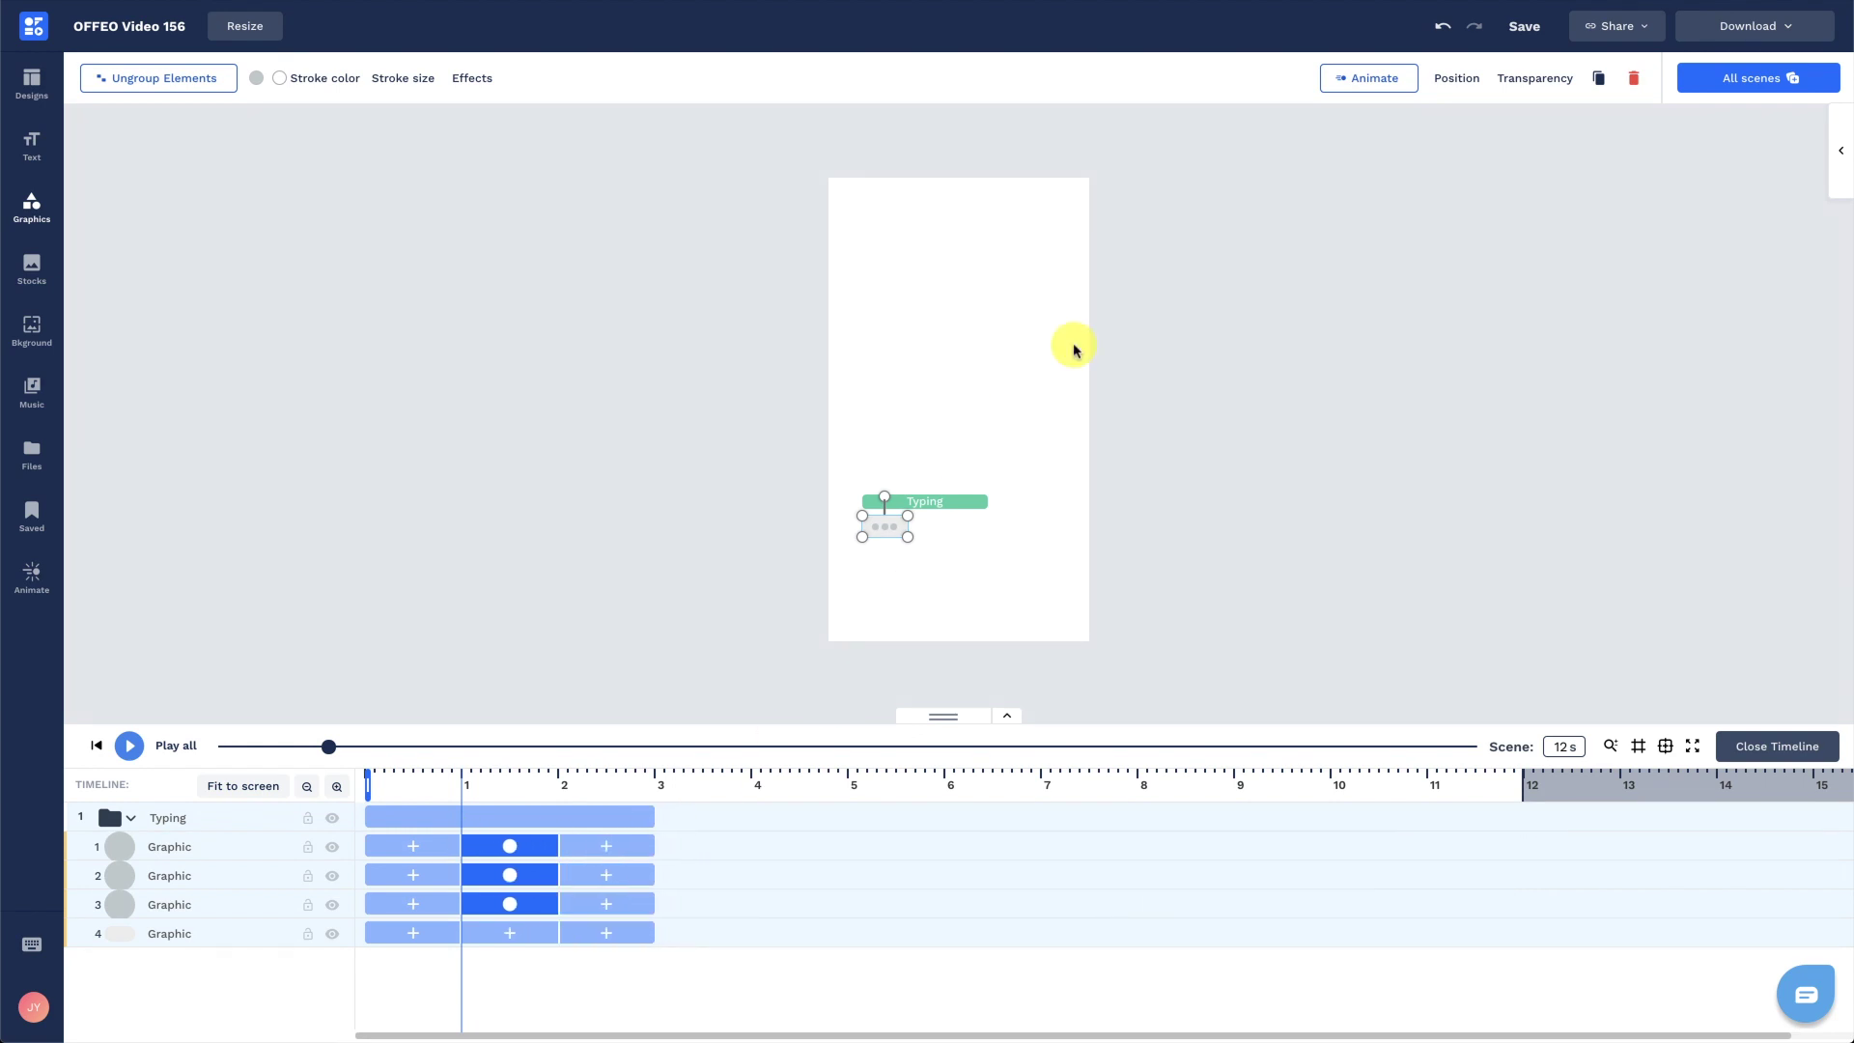
Give the Typing group a Fade In entrance animation from the bottom with a speed duration of 0.7 secs.
left_click(1411, 70)
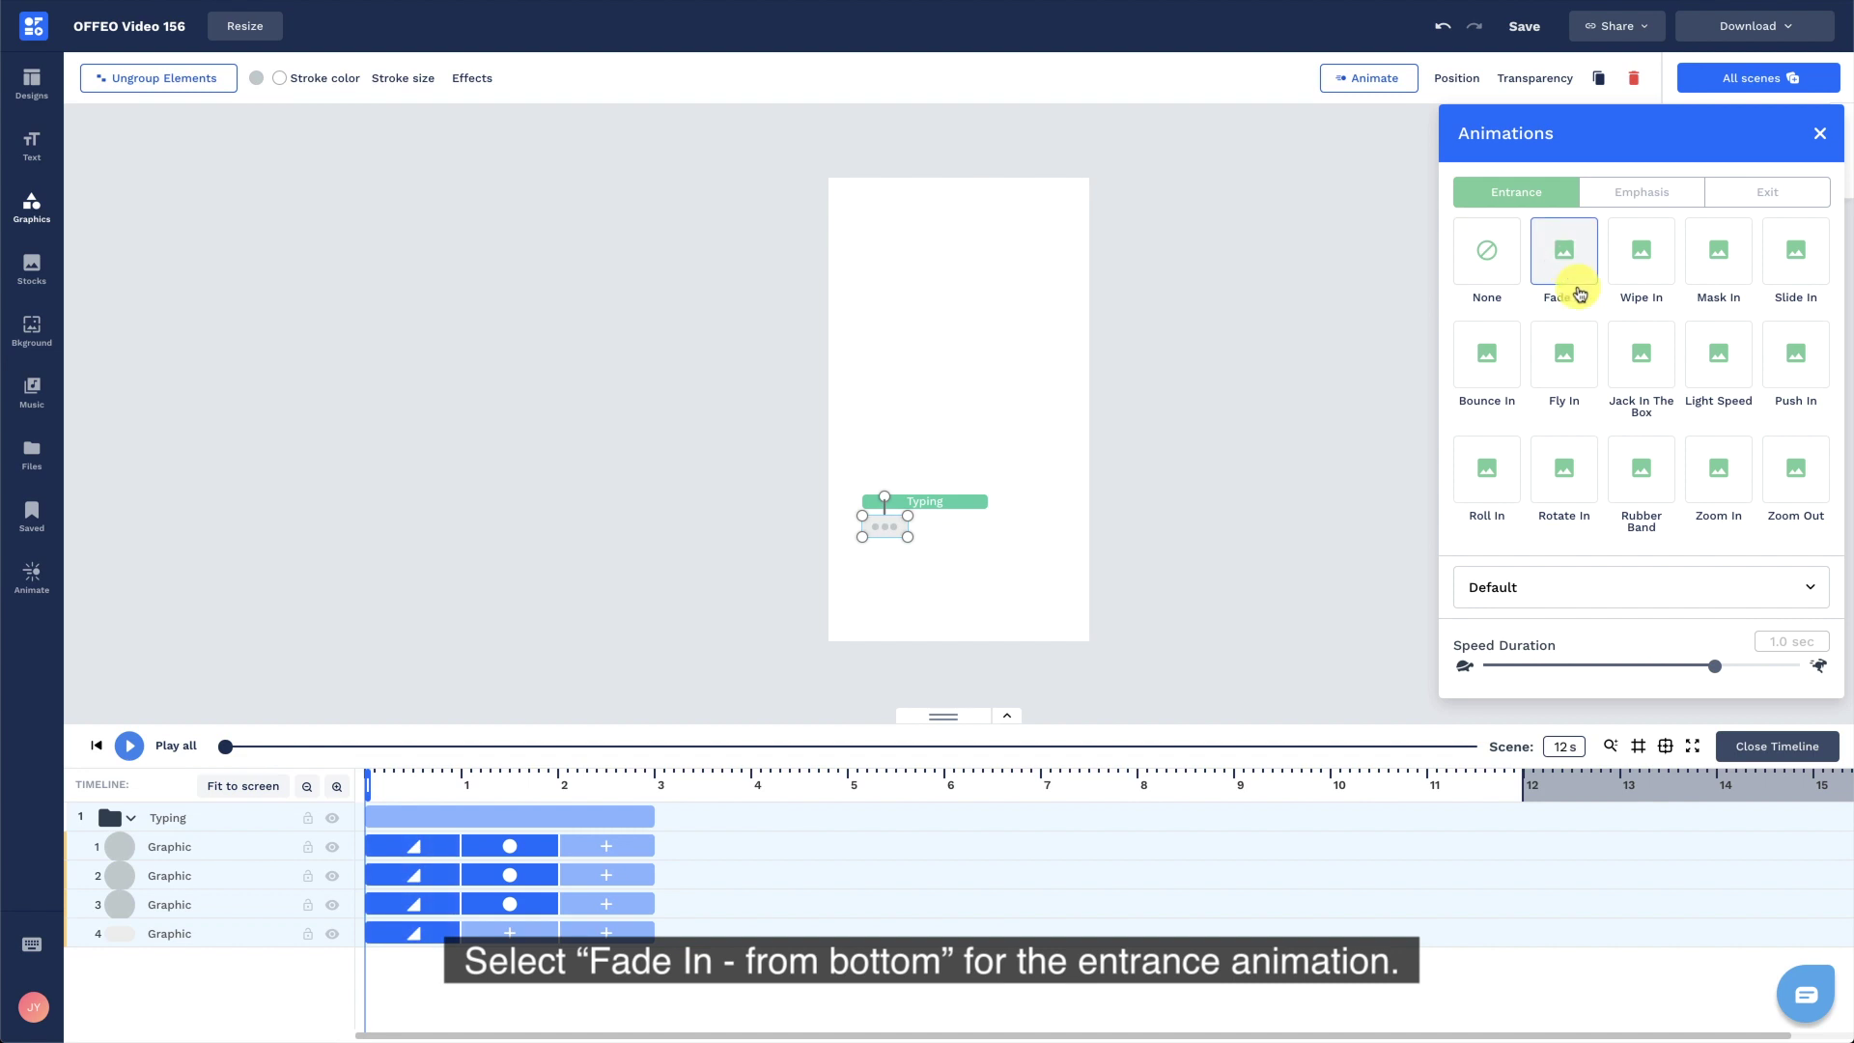
left_click(1581, 585)
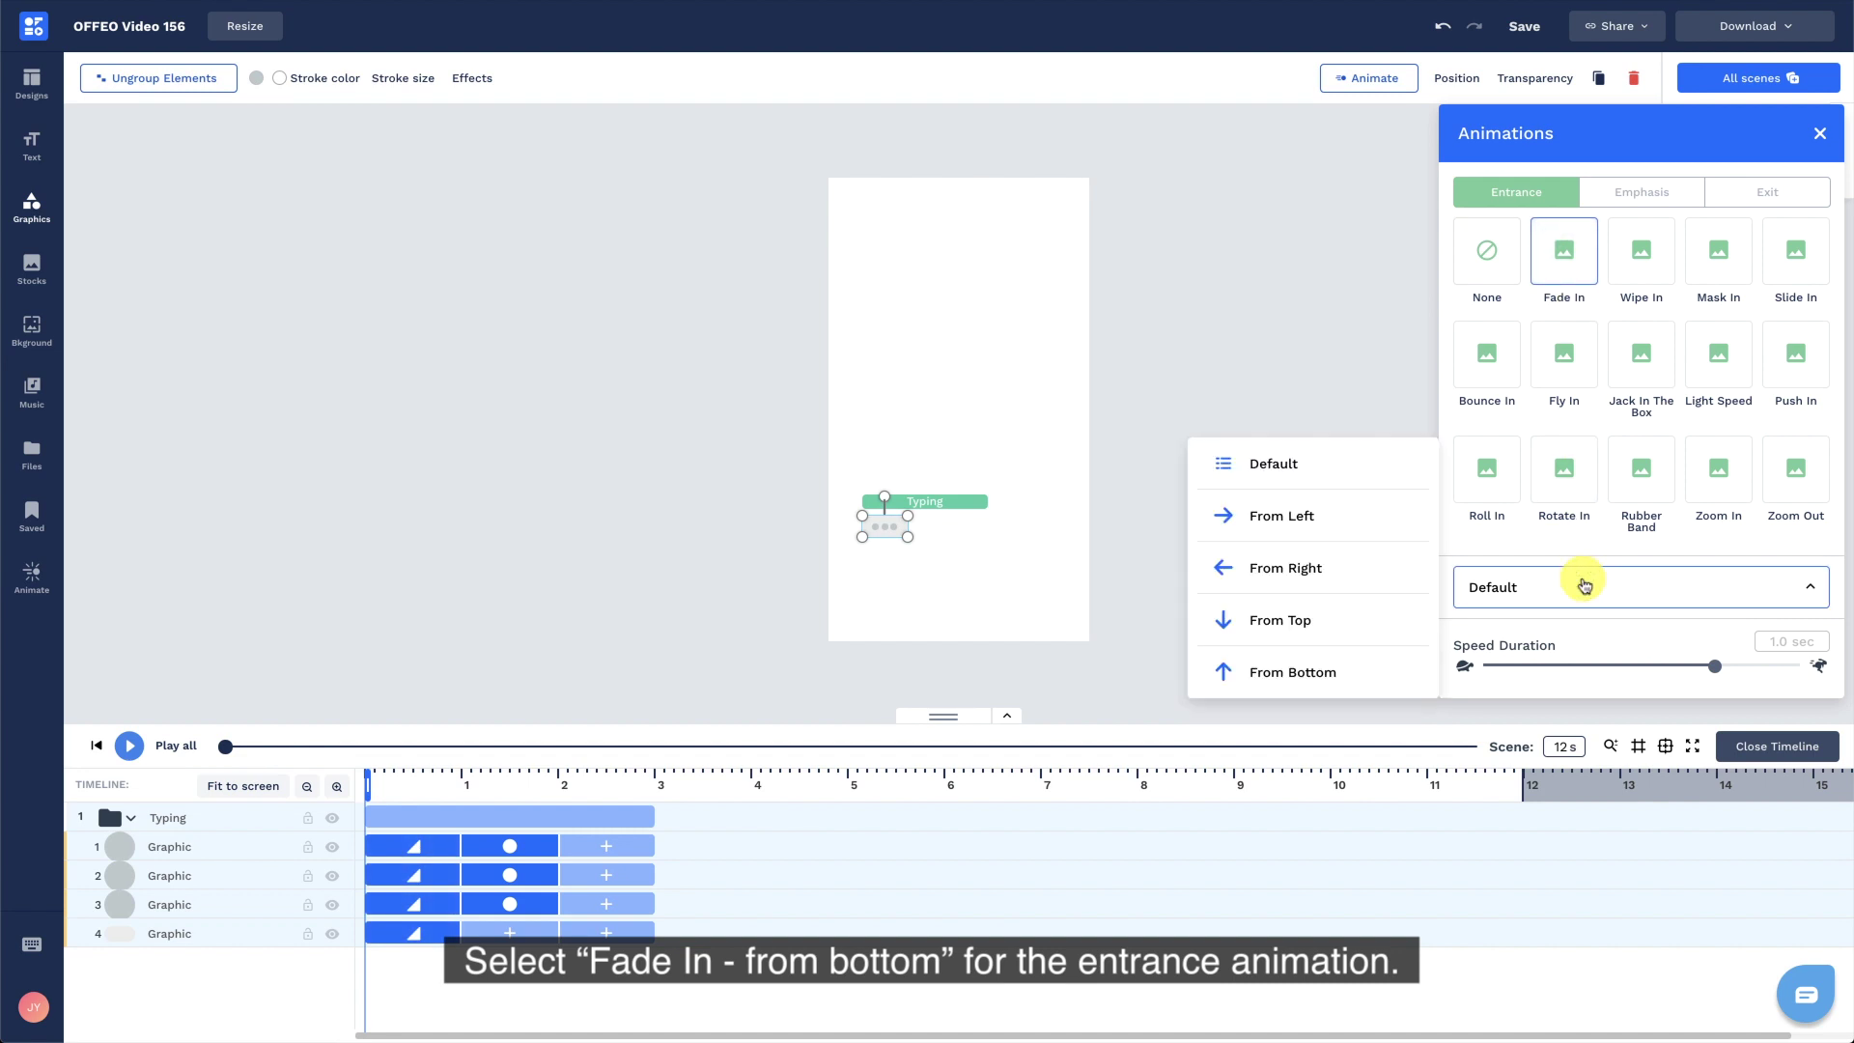
left_click(1378, 672)
left_click_drag(1714, 666, 1750, 667)
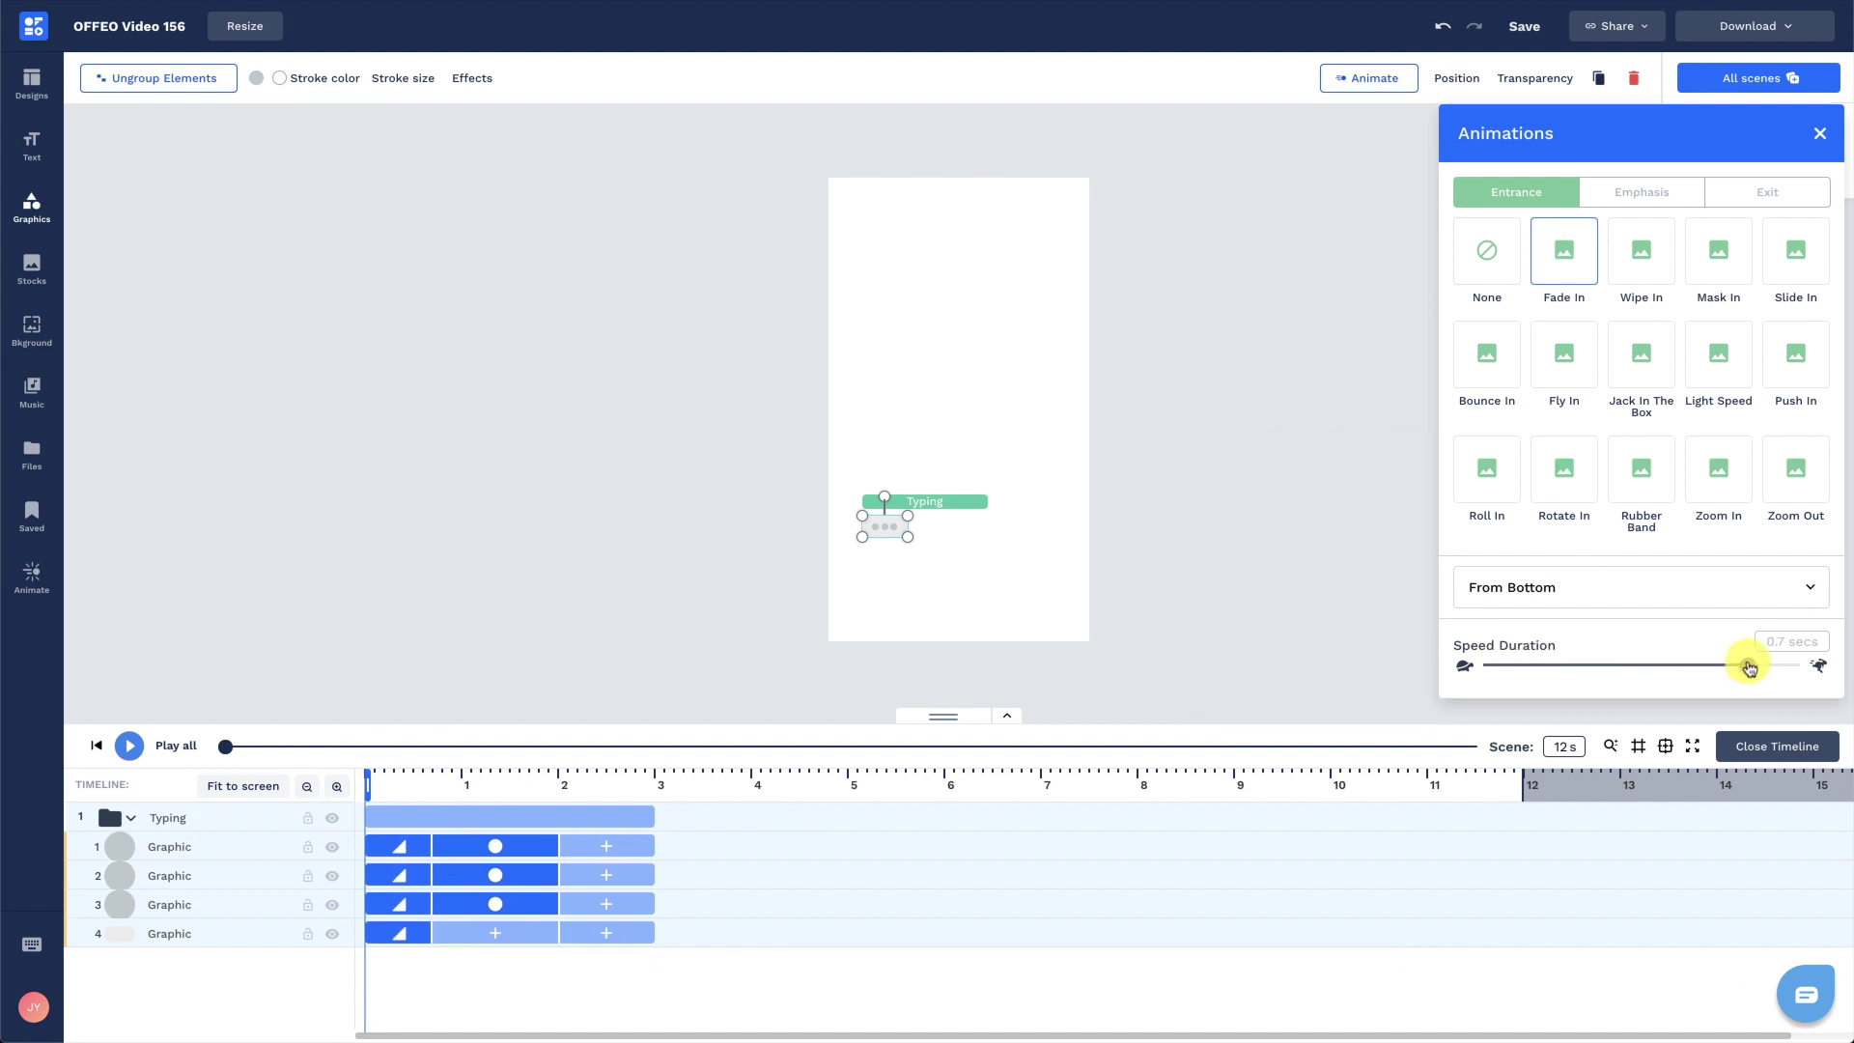
left_click(1820, 134)
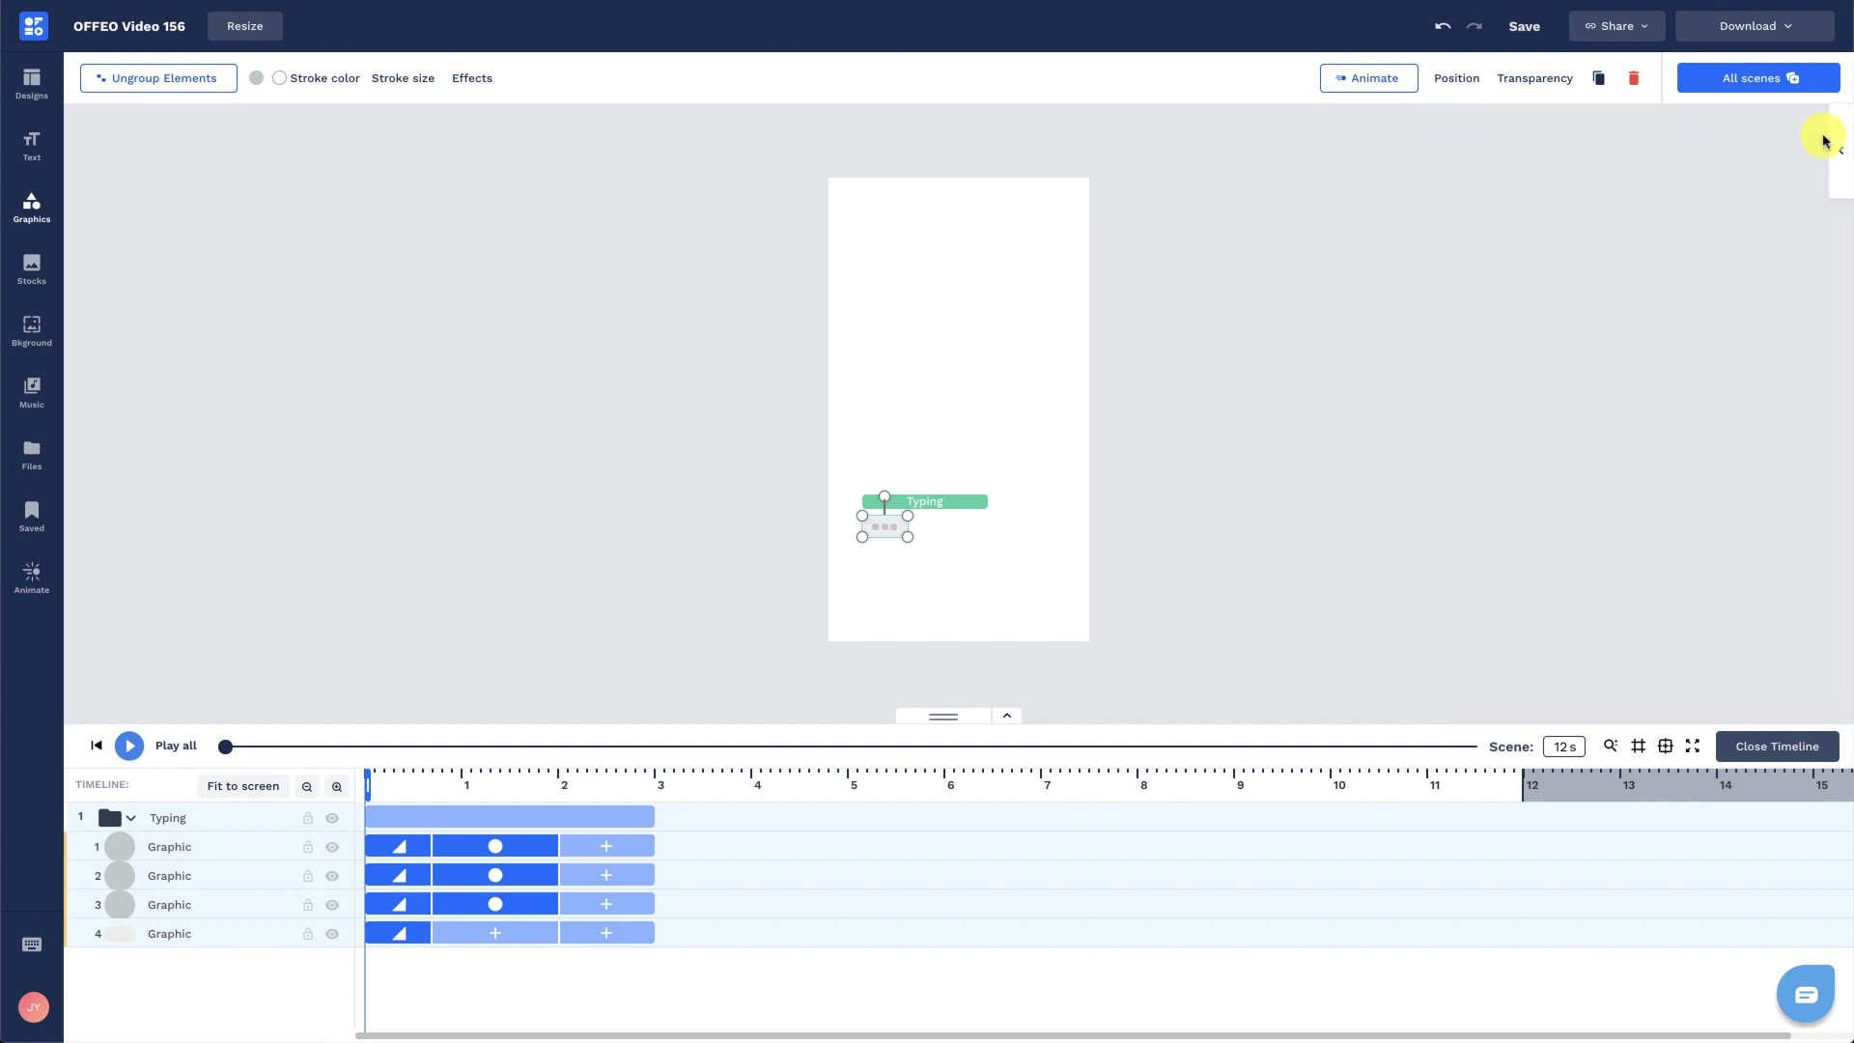
left_click(286, 673)
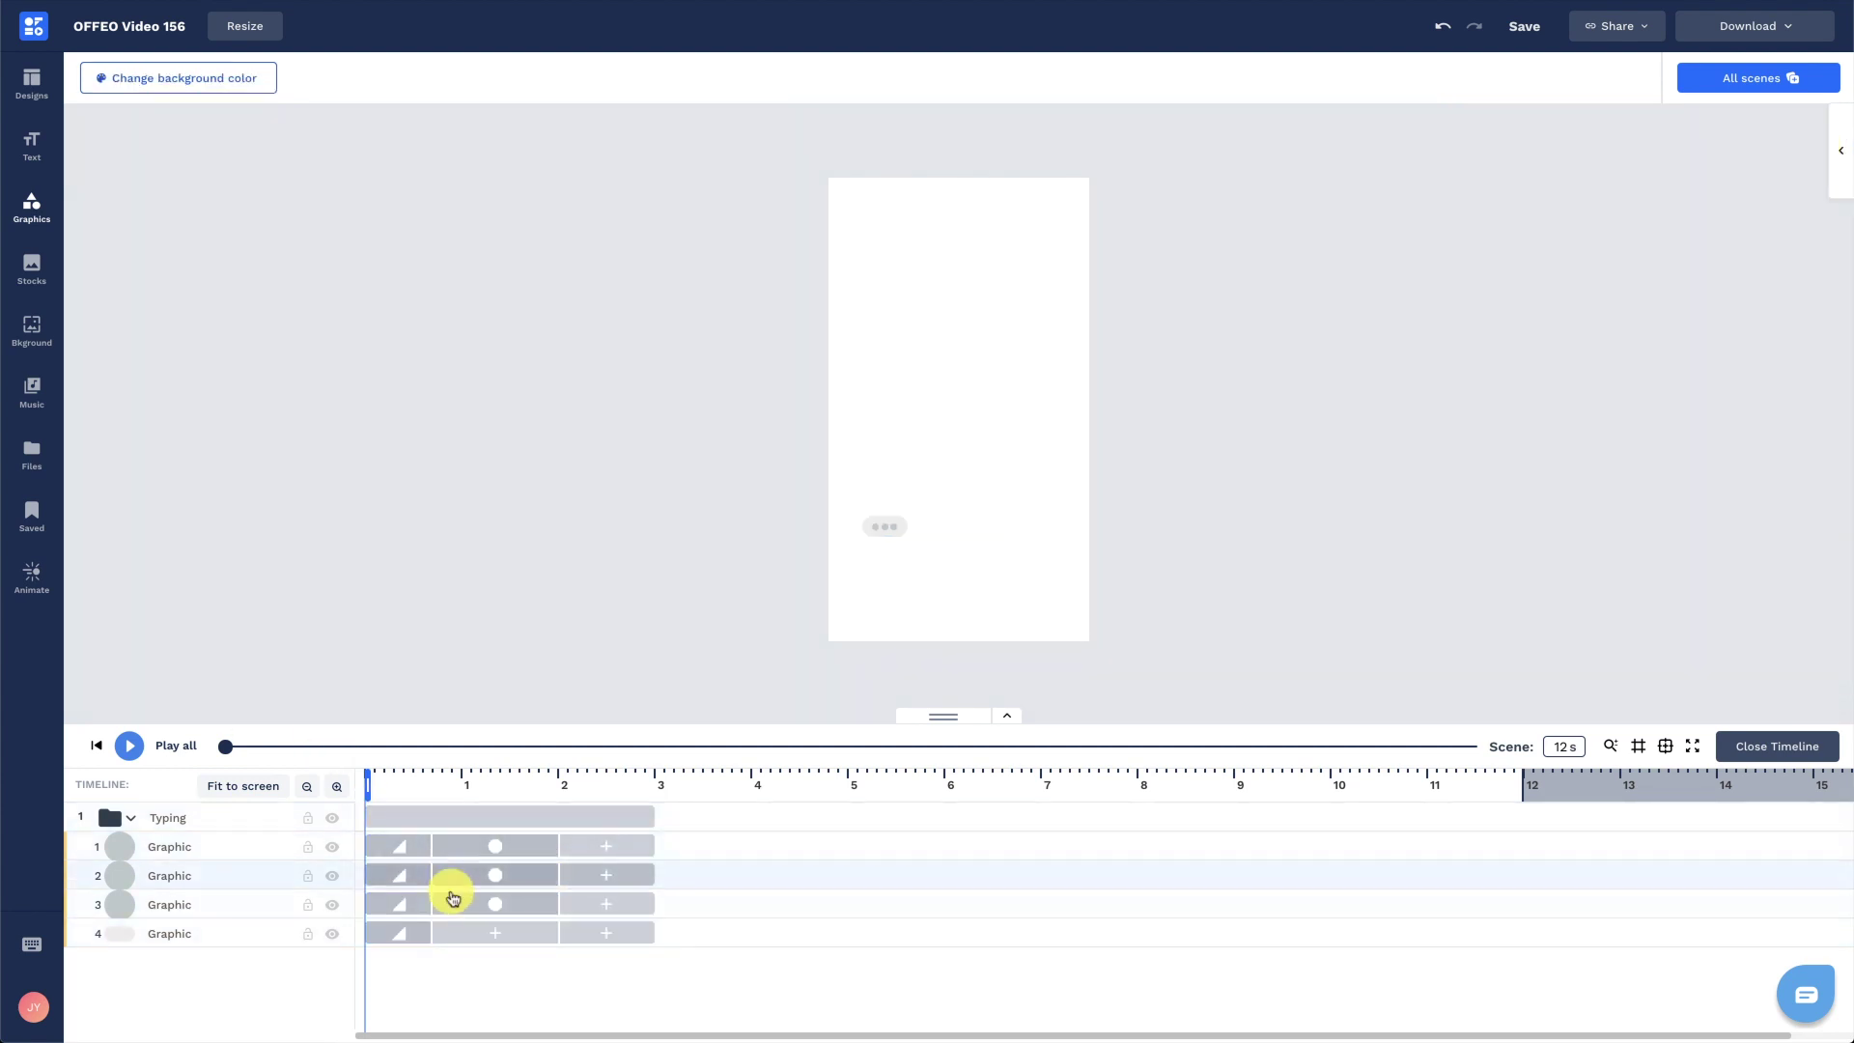
Stagger the start times of the three dots in the timeline, trim their ends to 3 seconds, and preview the animation.
left_click_drag(455, 894, 435, 852)
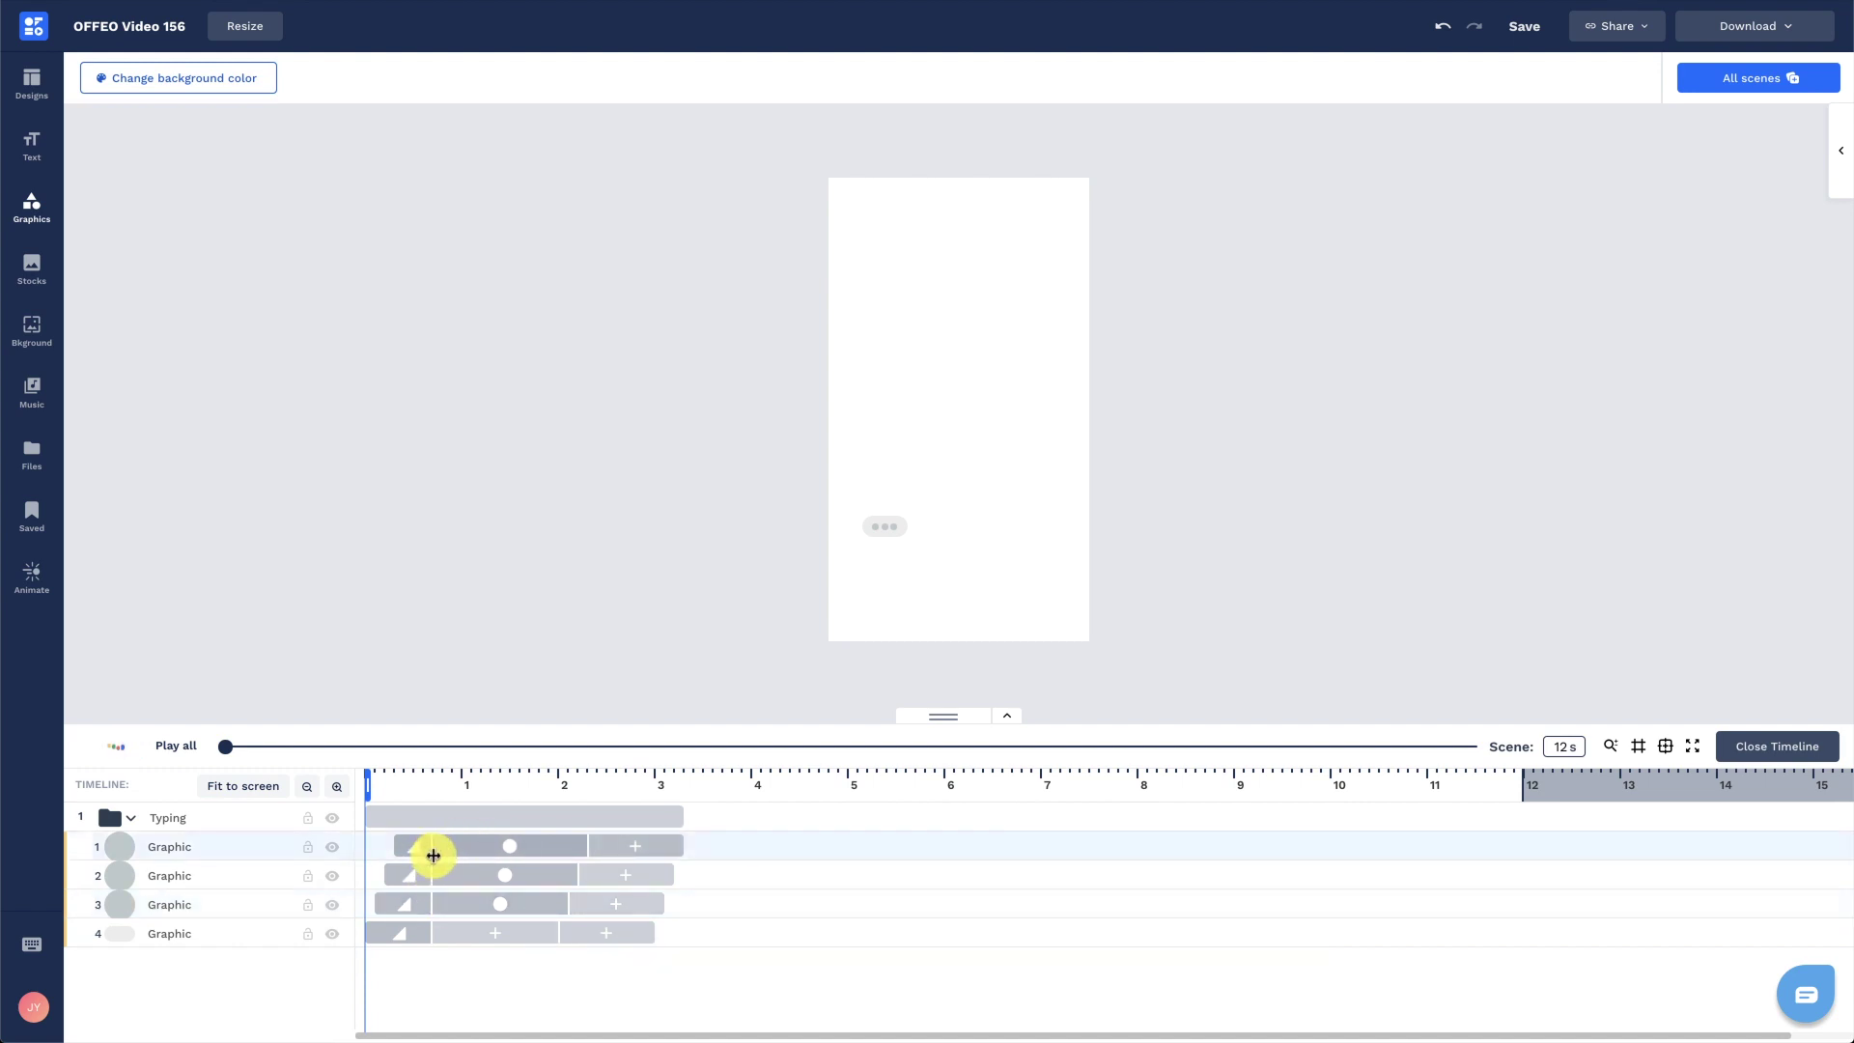
left_click_drag(673, 872, 654, 908)
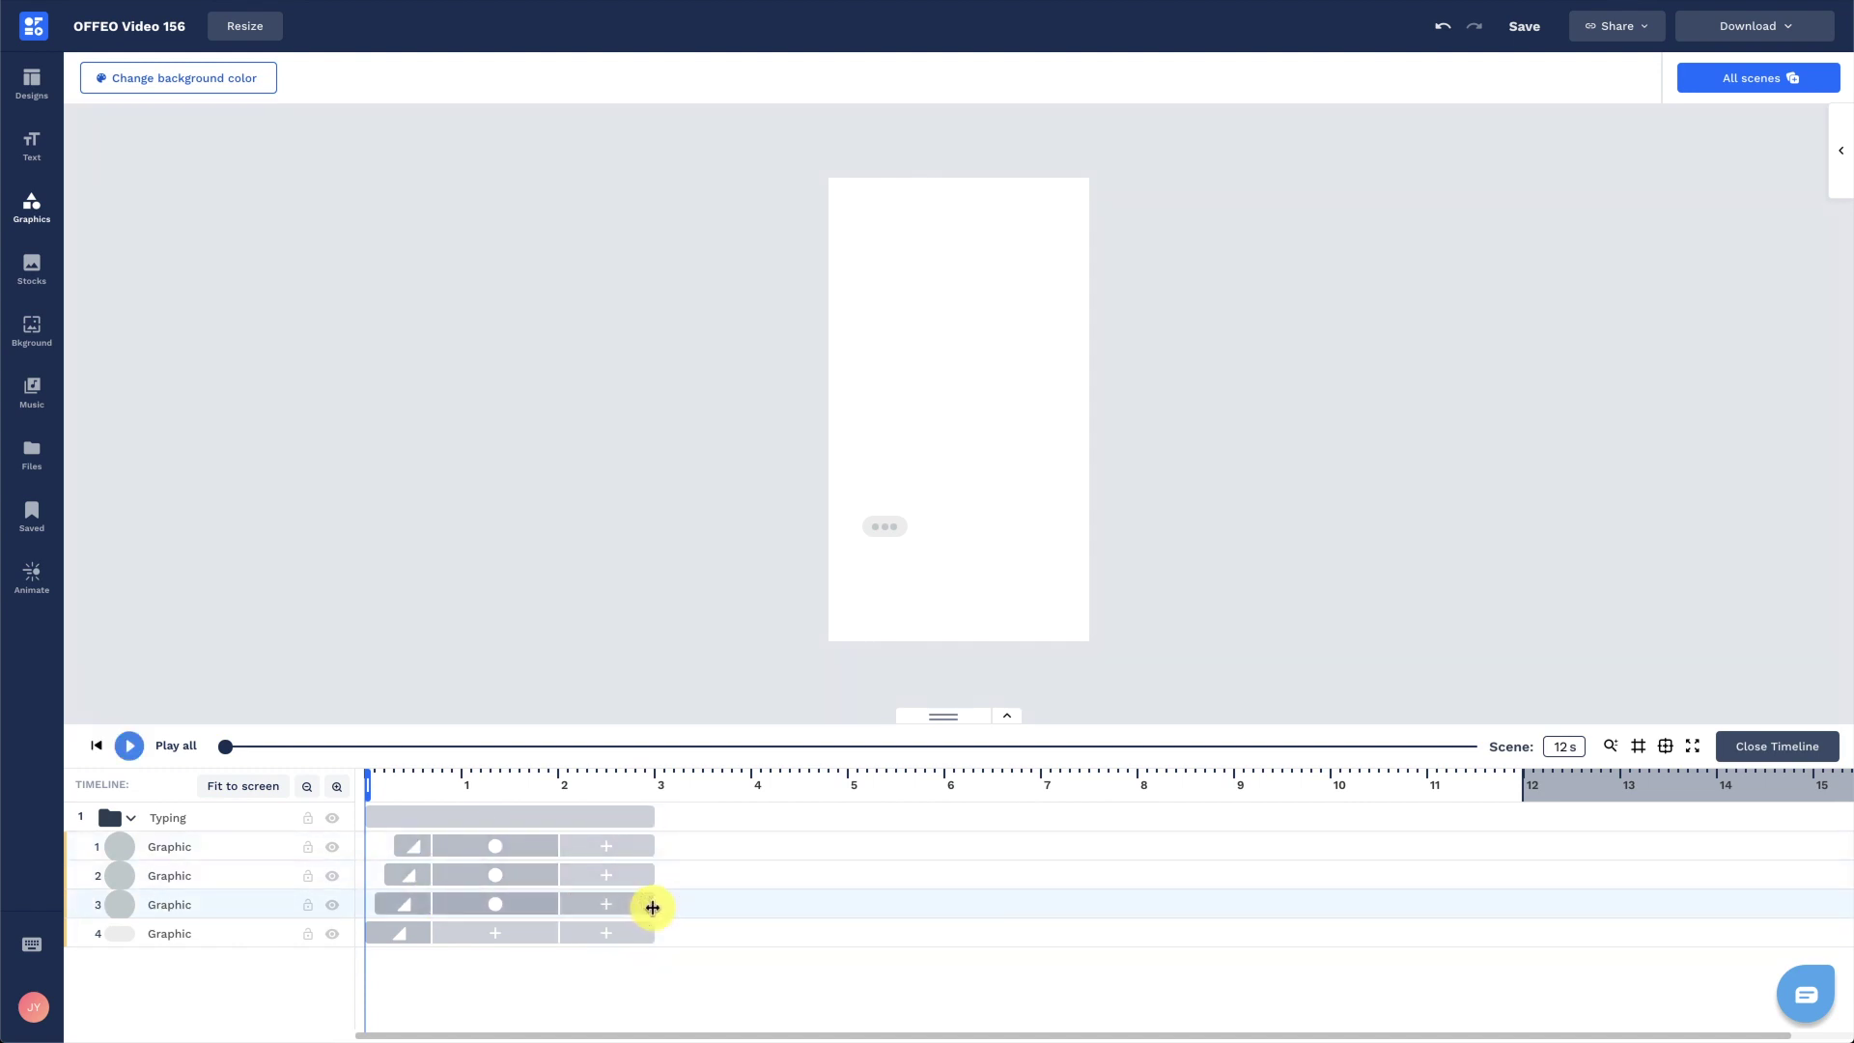
key("space")
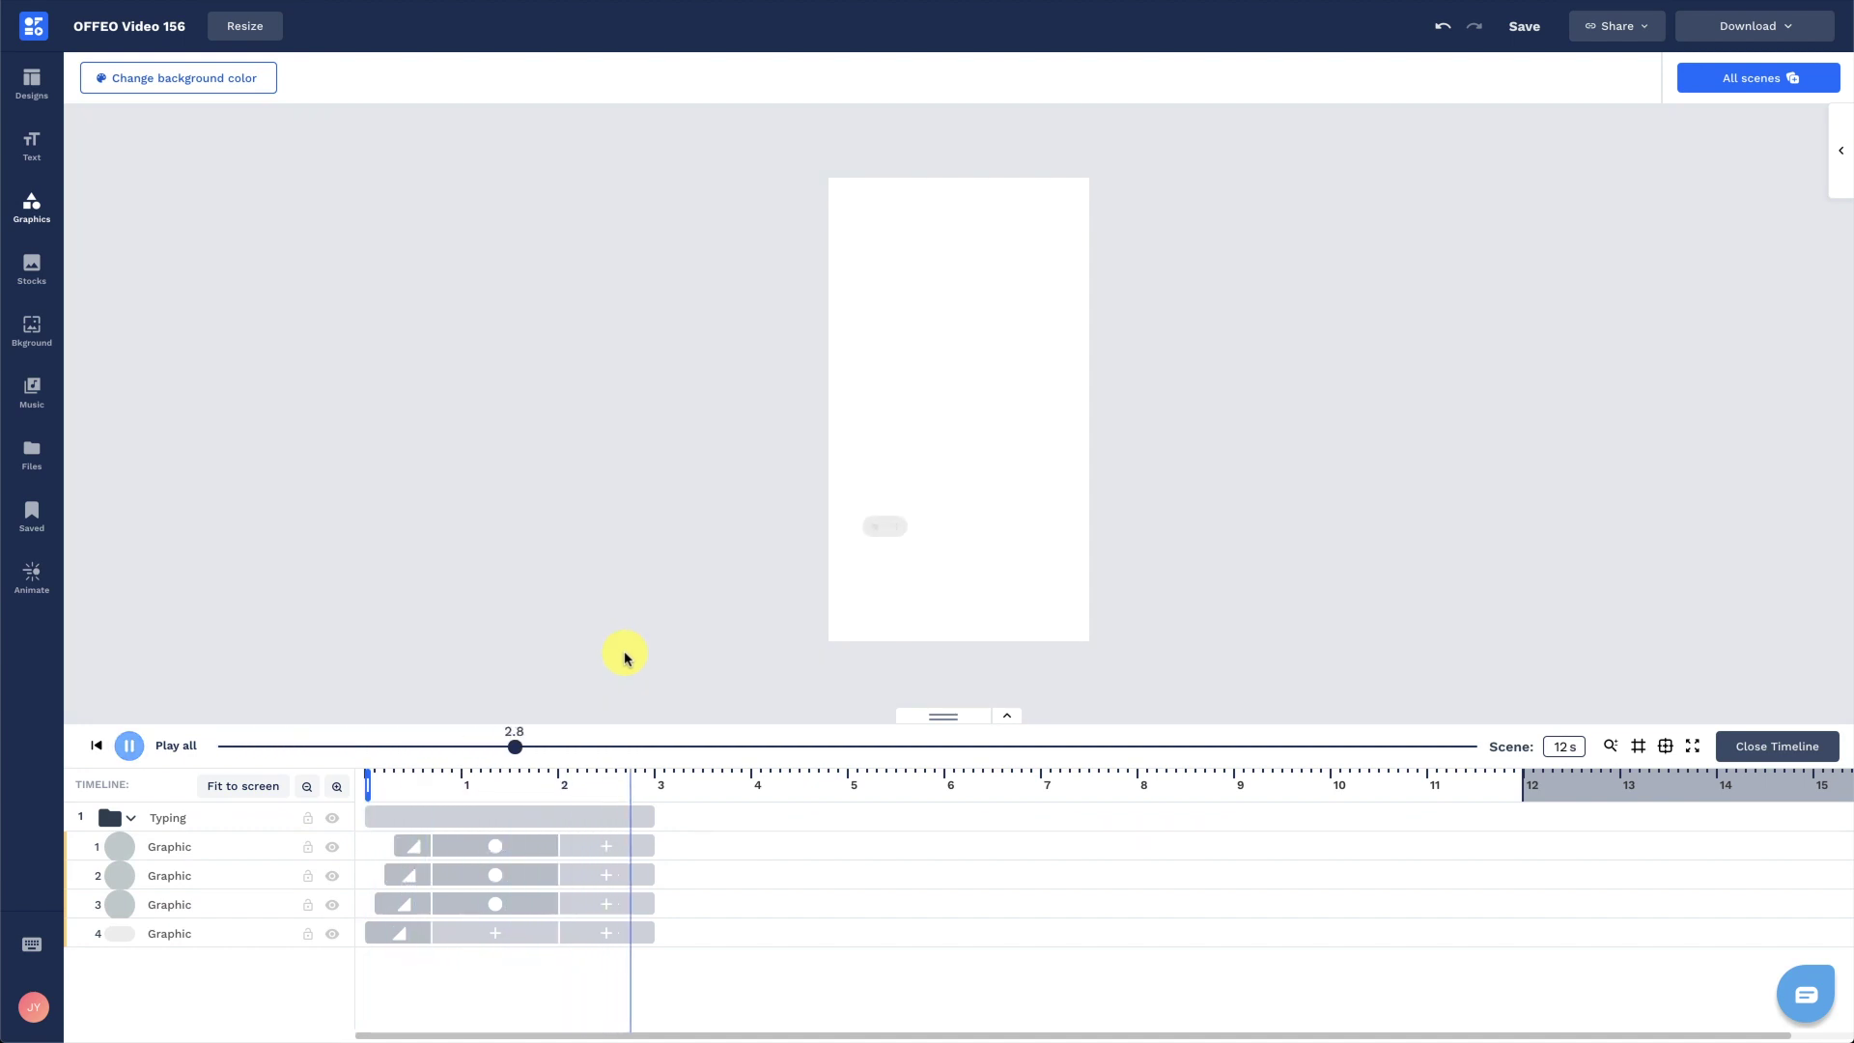
key("space")
left_click(565, 778)
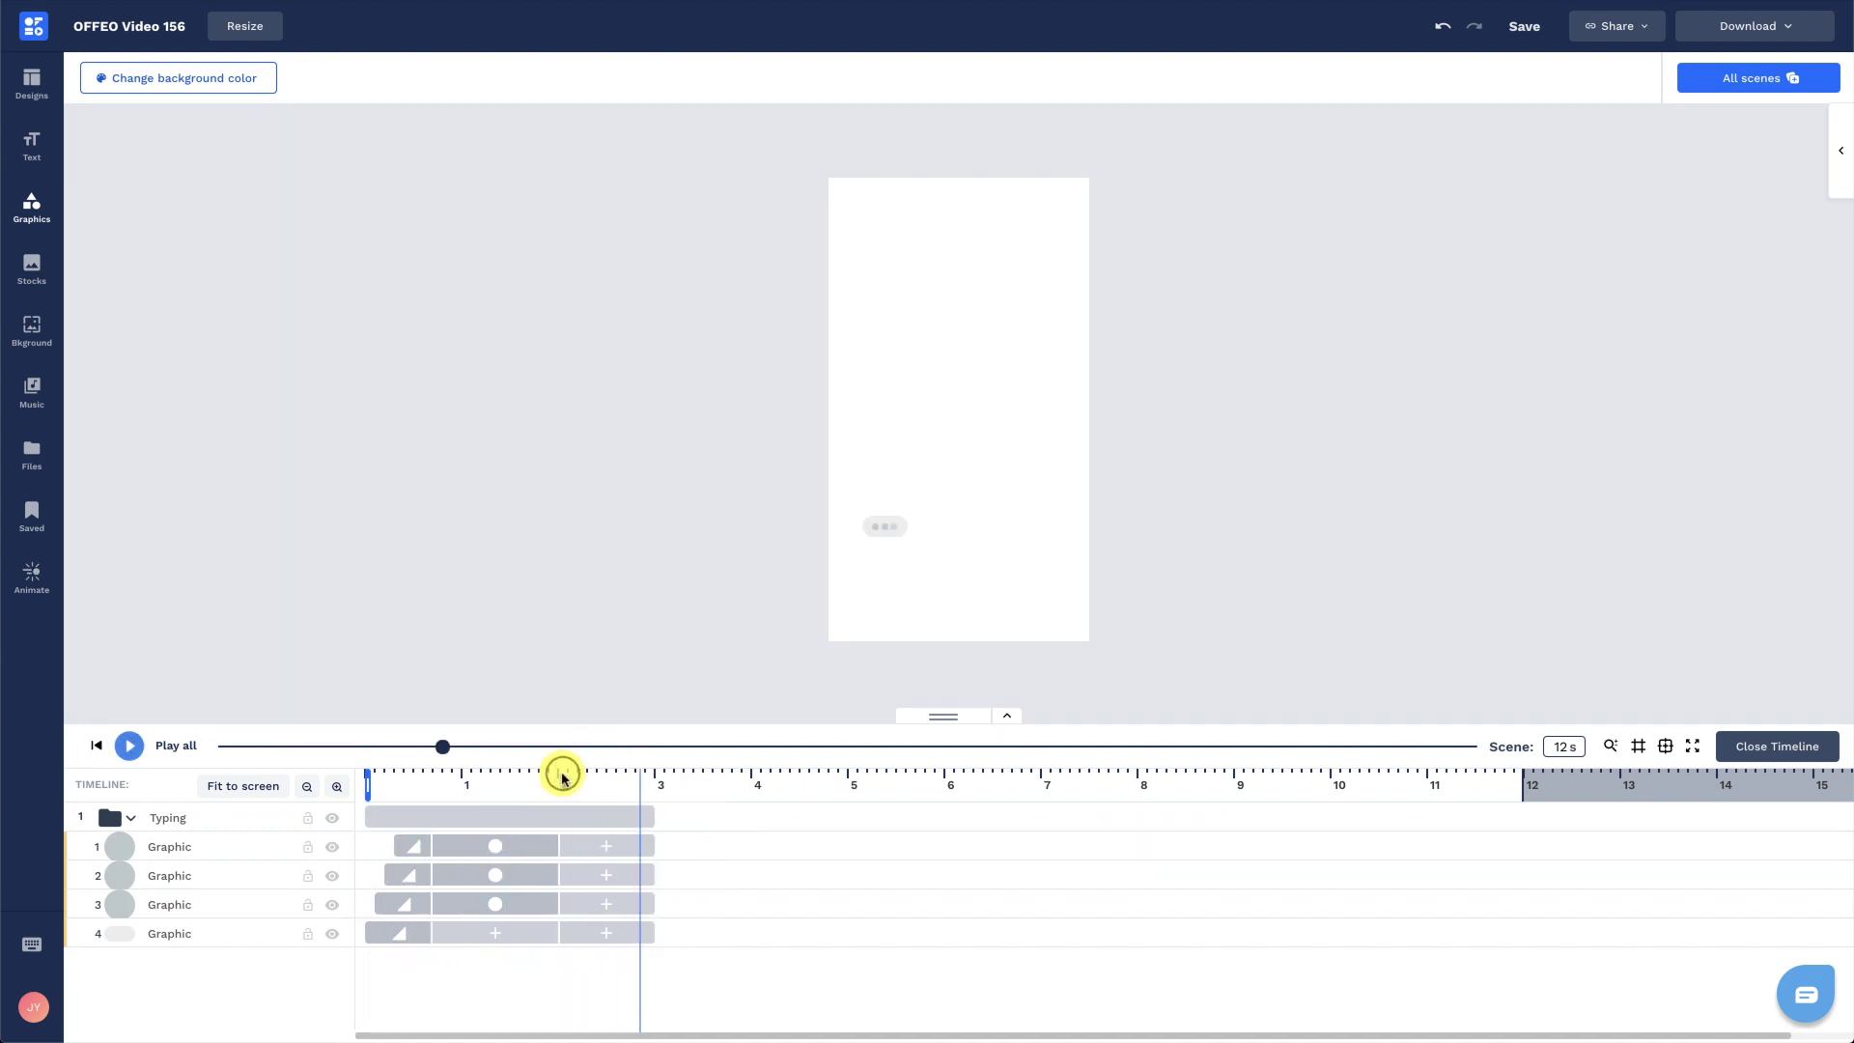
Duplicate the grey bubble as a separate top layer aligned with the original, and shift it in the timeline to run from 3 to 6 seconds.
left_click(198, 930)
left_click_drag(197, 930, 198, 813)
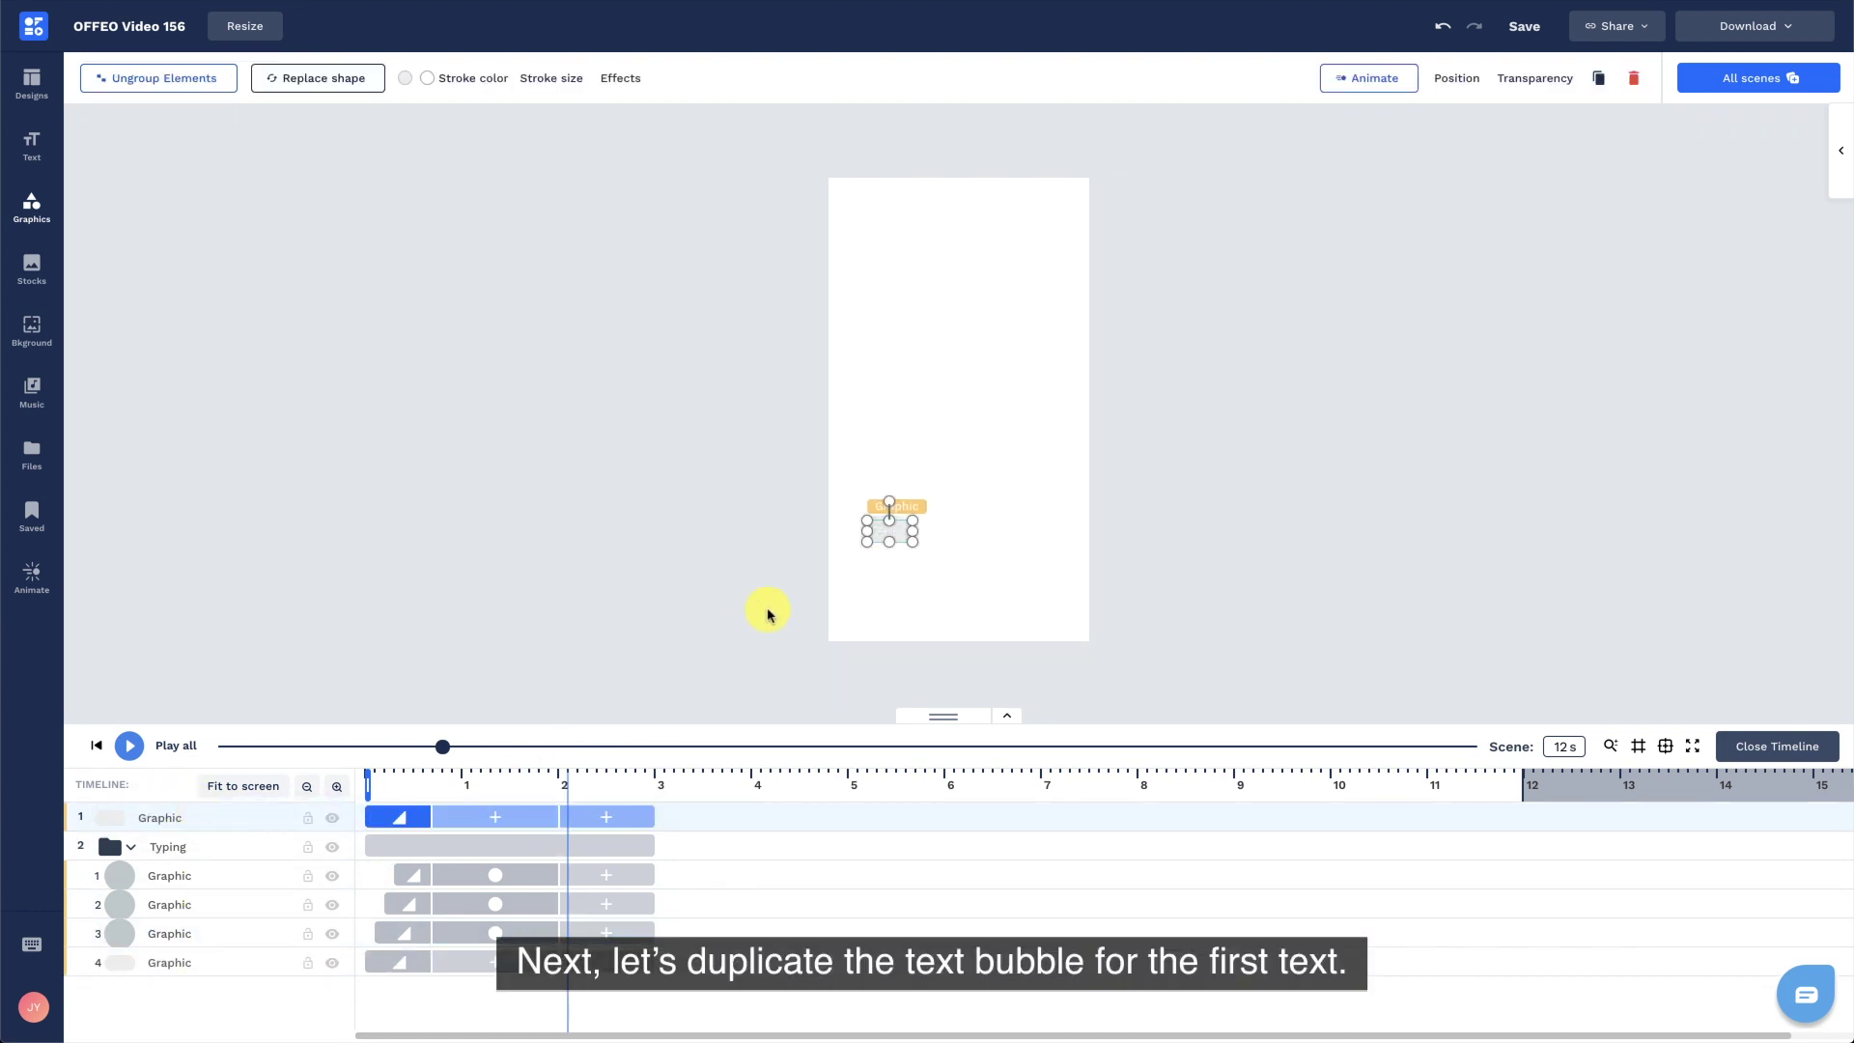
left_click_drag(877, 542, 879, 533)
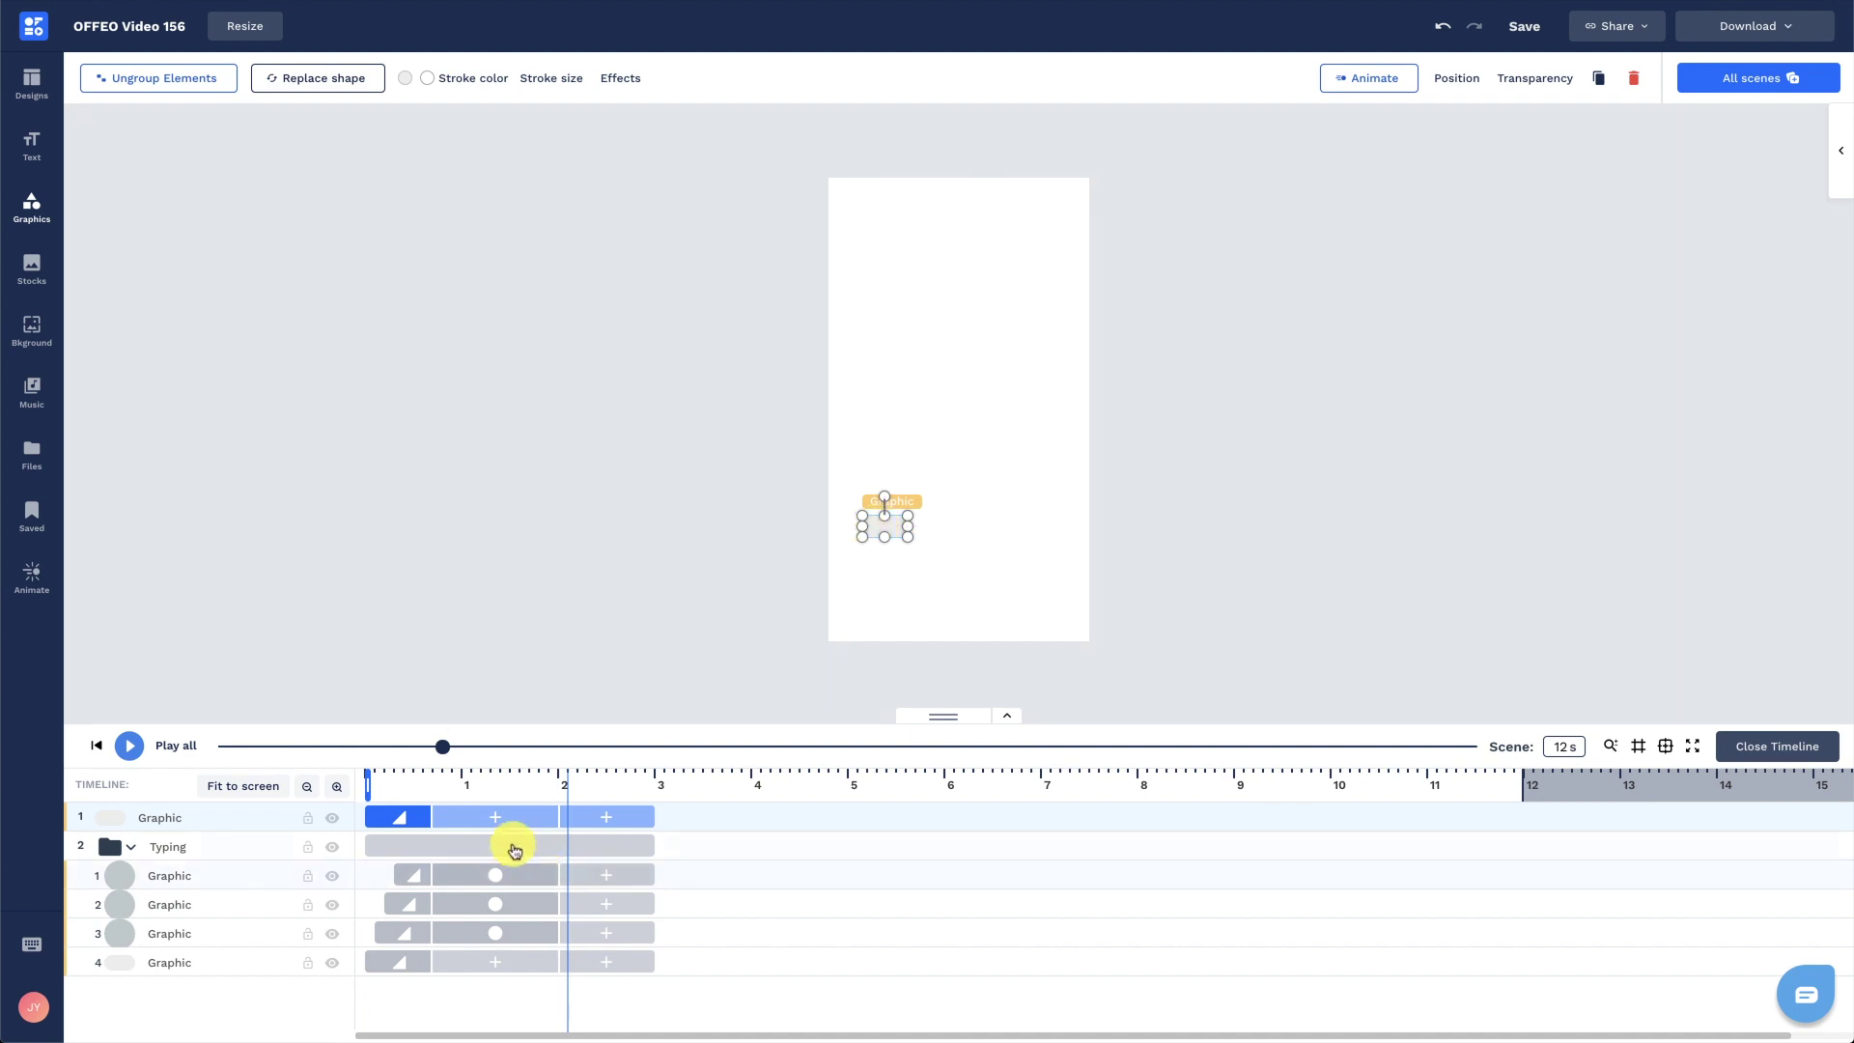
left_click_drag(504, 818, 788, 816)
left_click(789, 778)
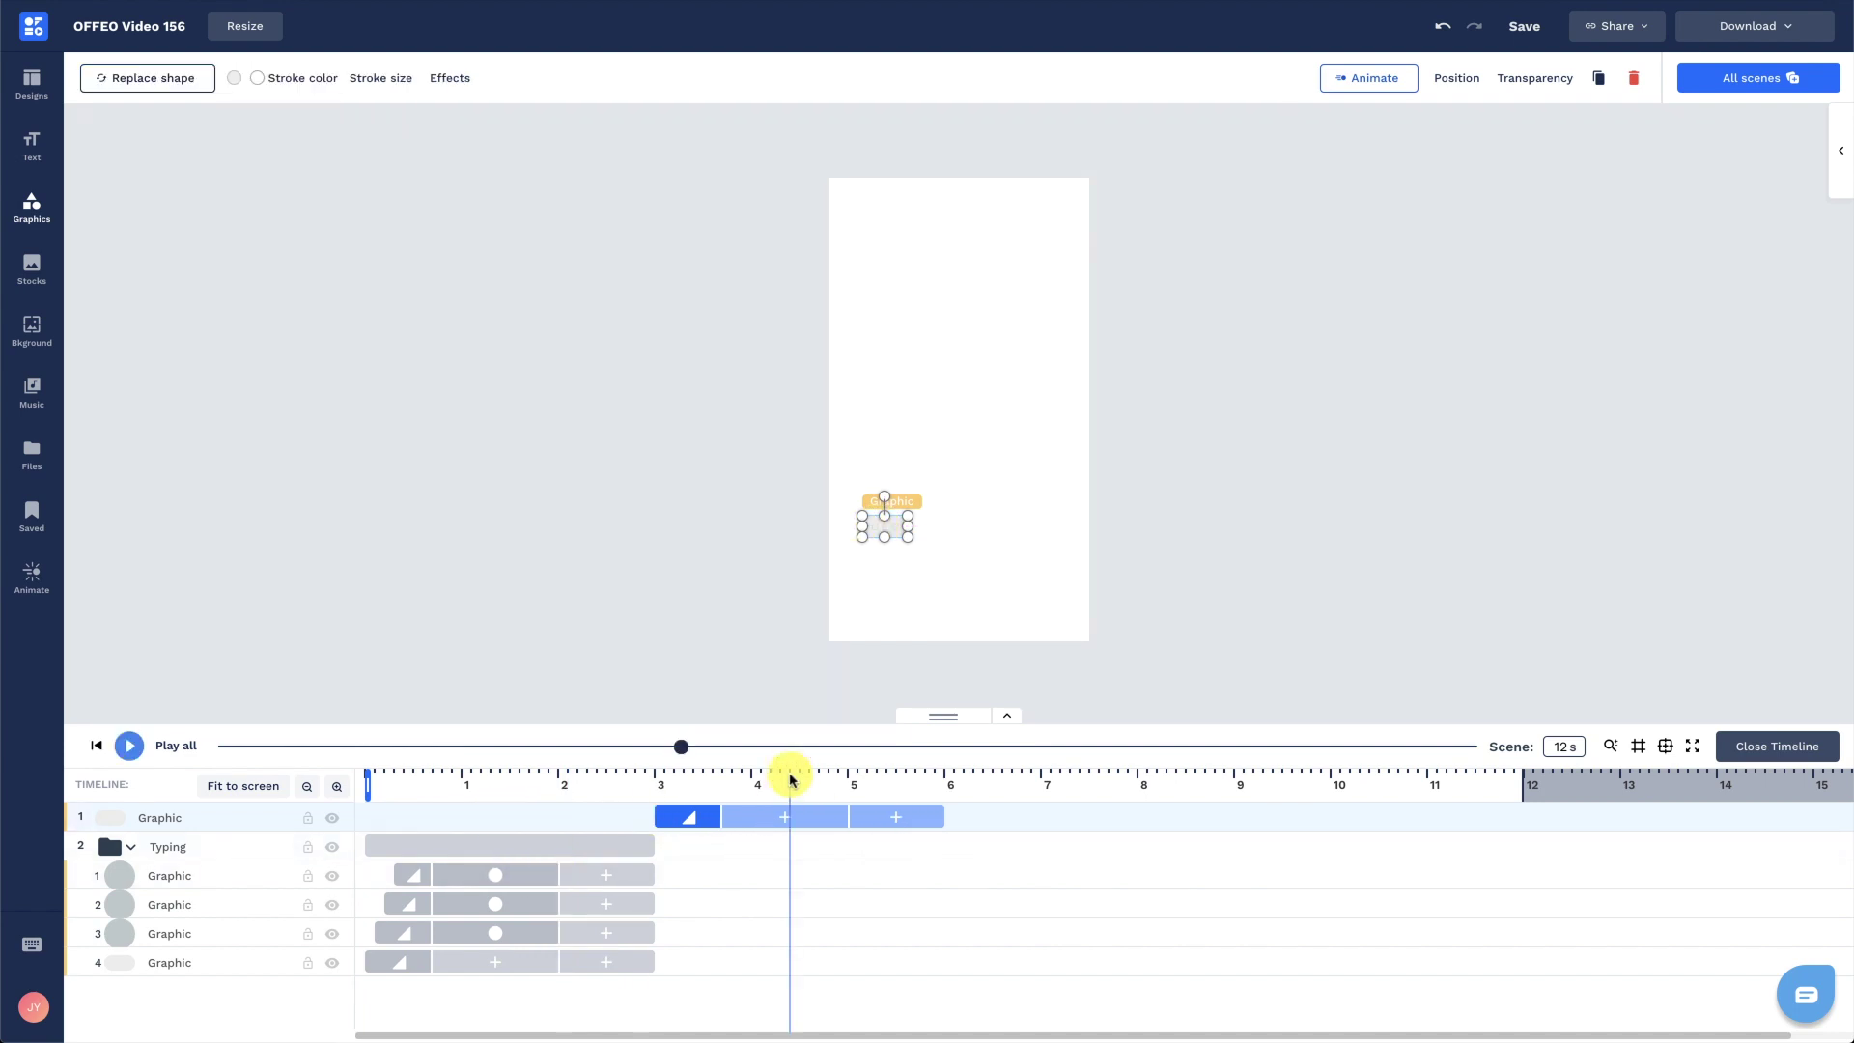
left_click(1731, 747)
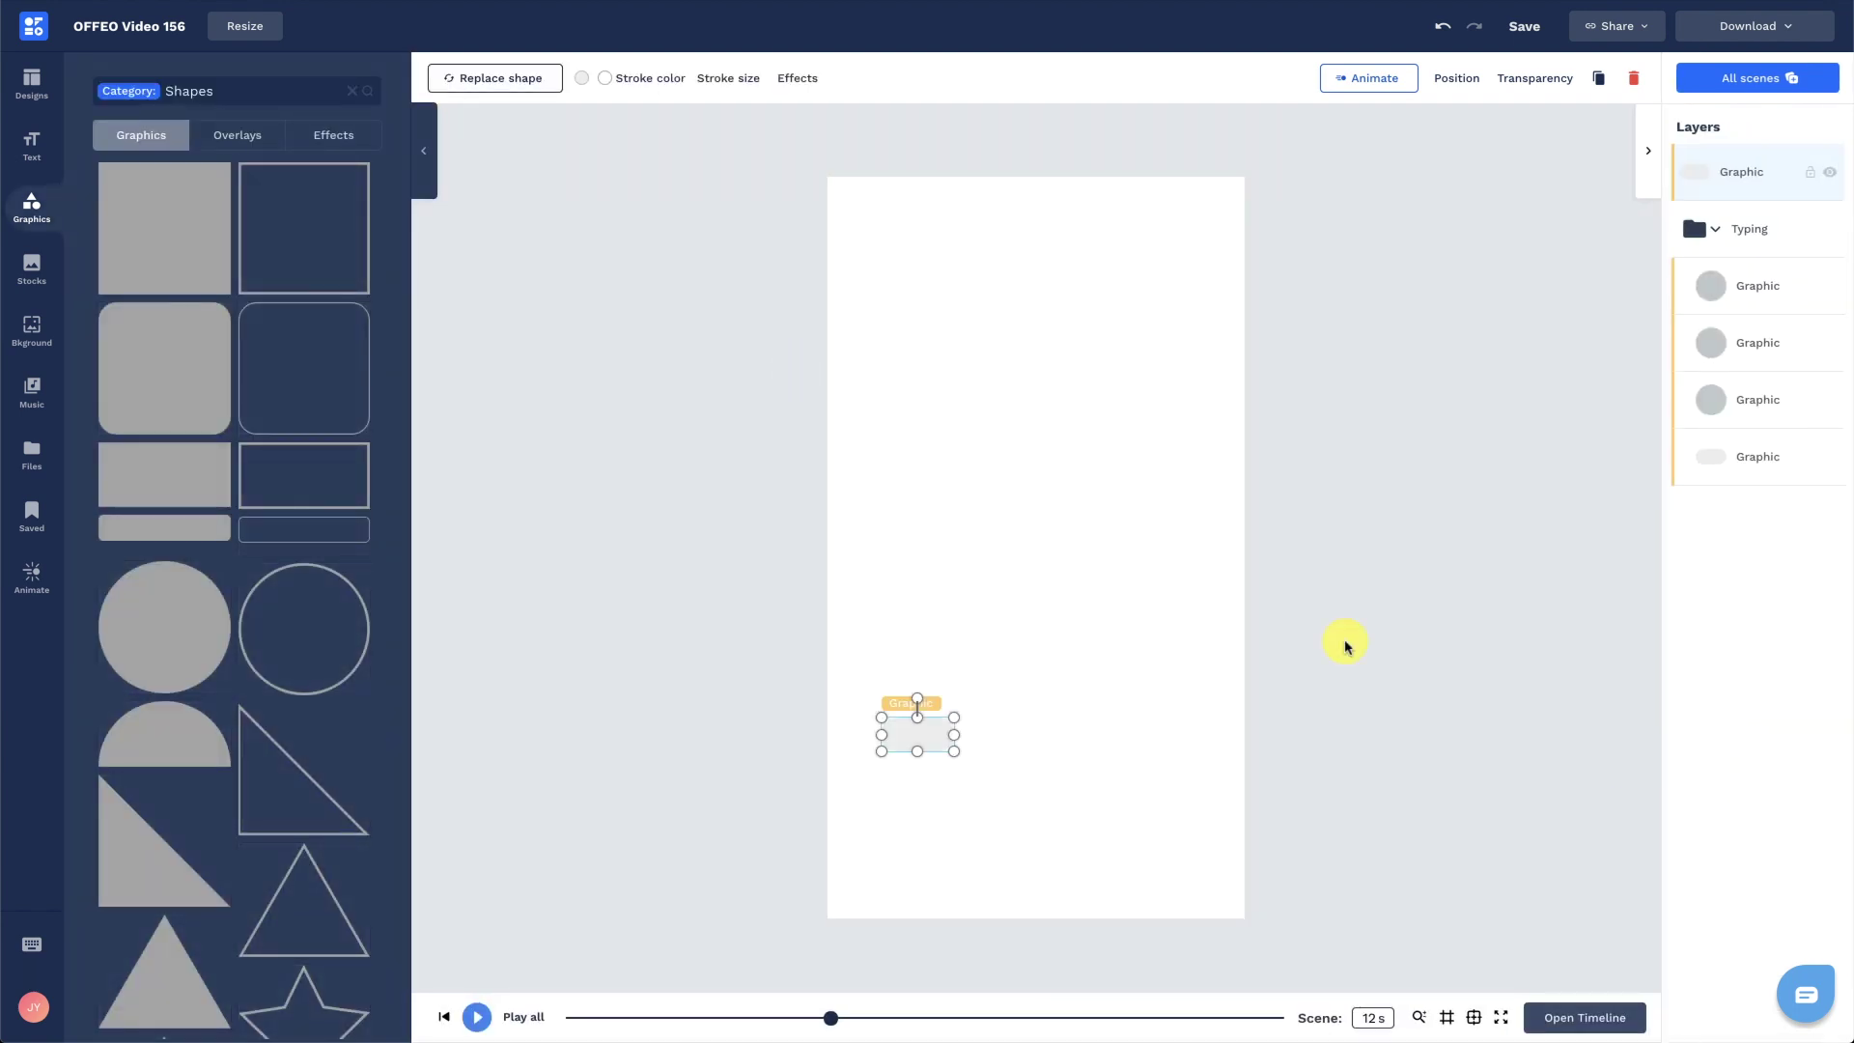
Add a text layer reading "Hey, wanna join the party?".
left_click(34, 147)
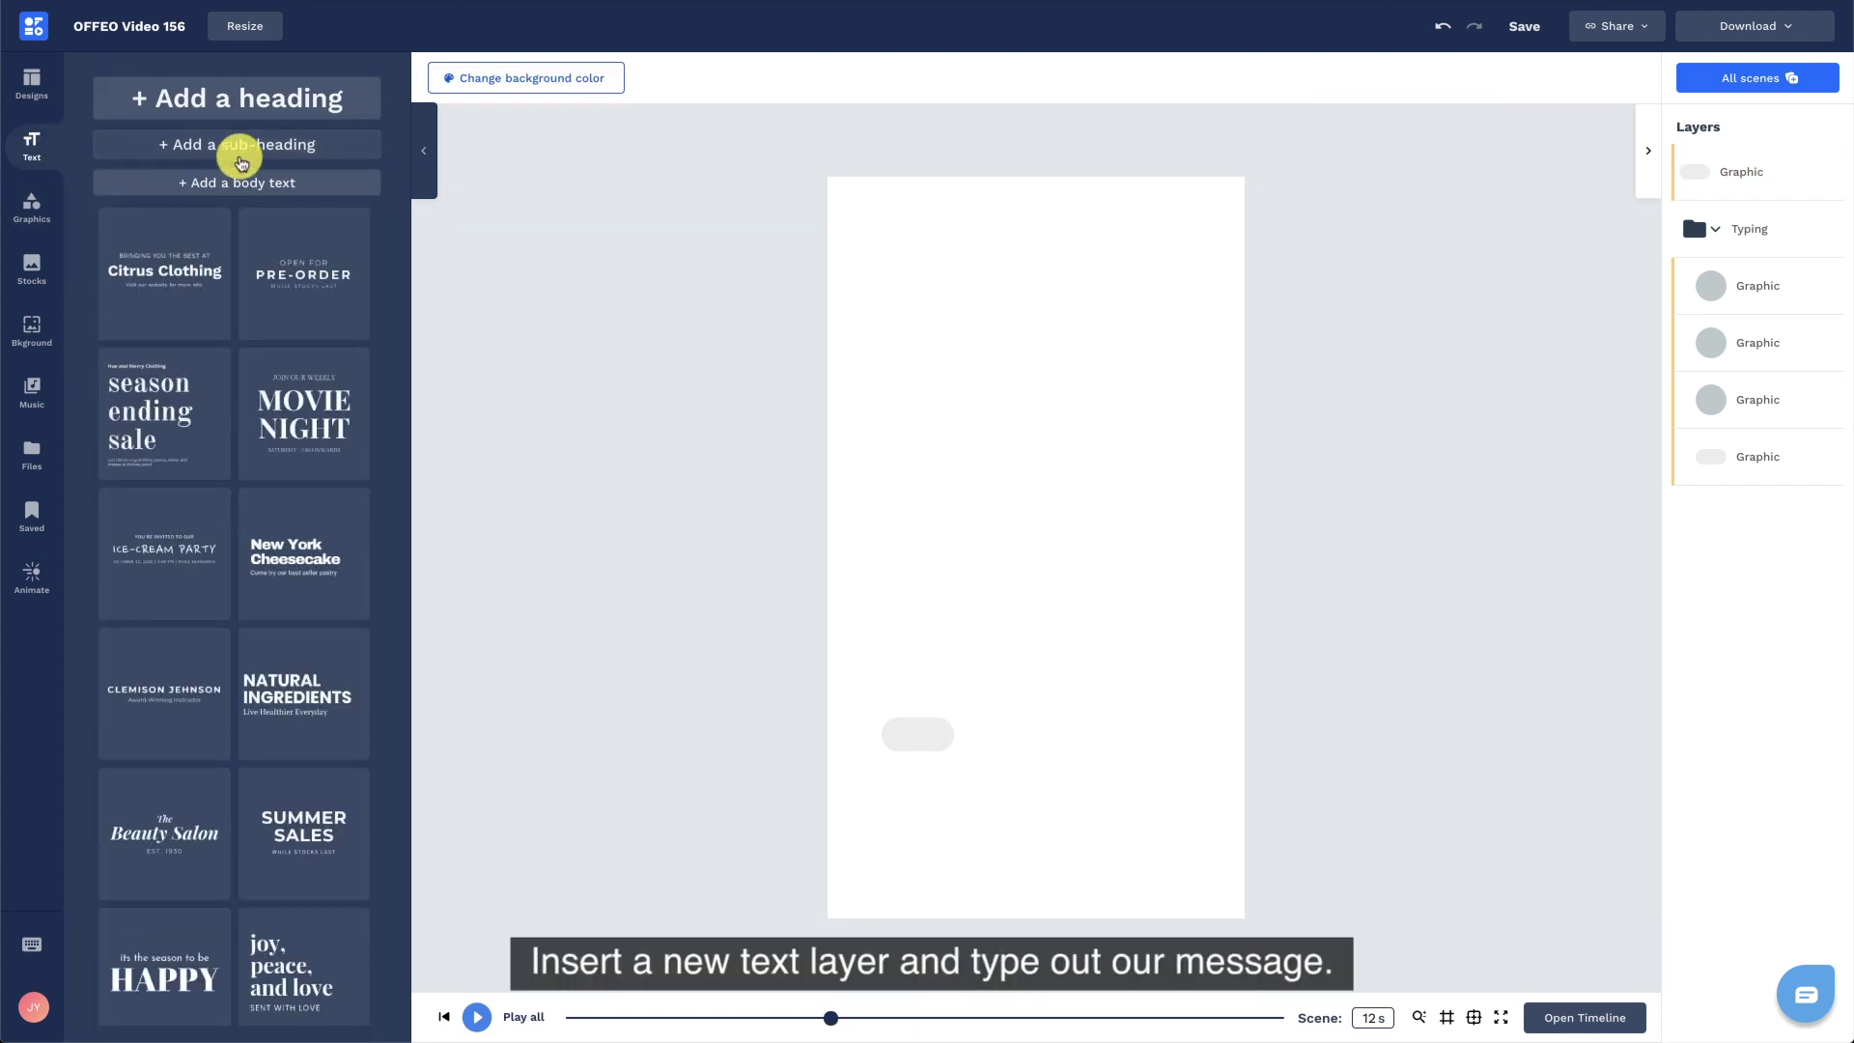
left_click(242, 163)
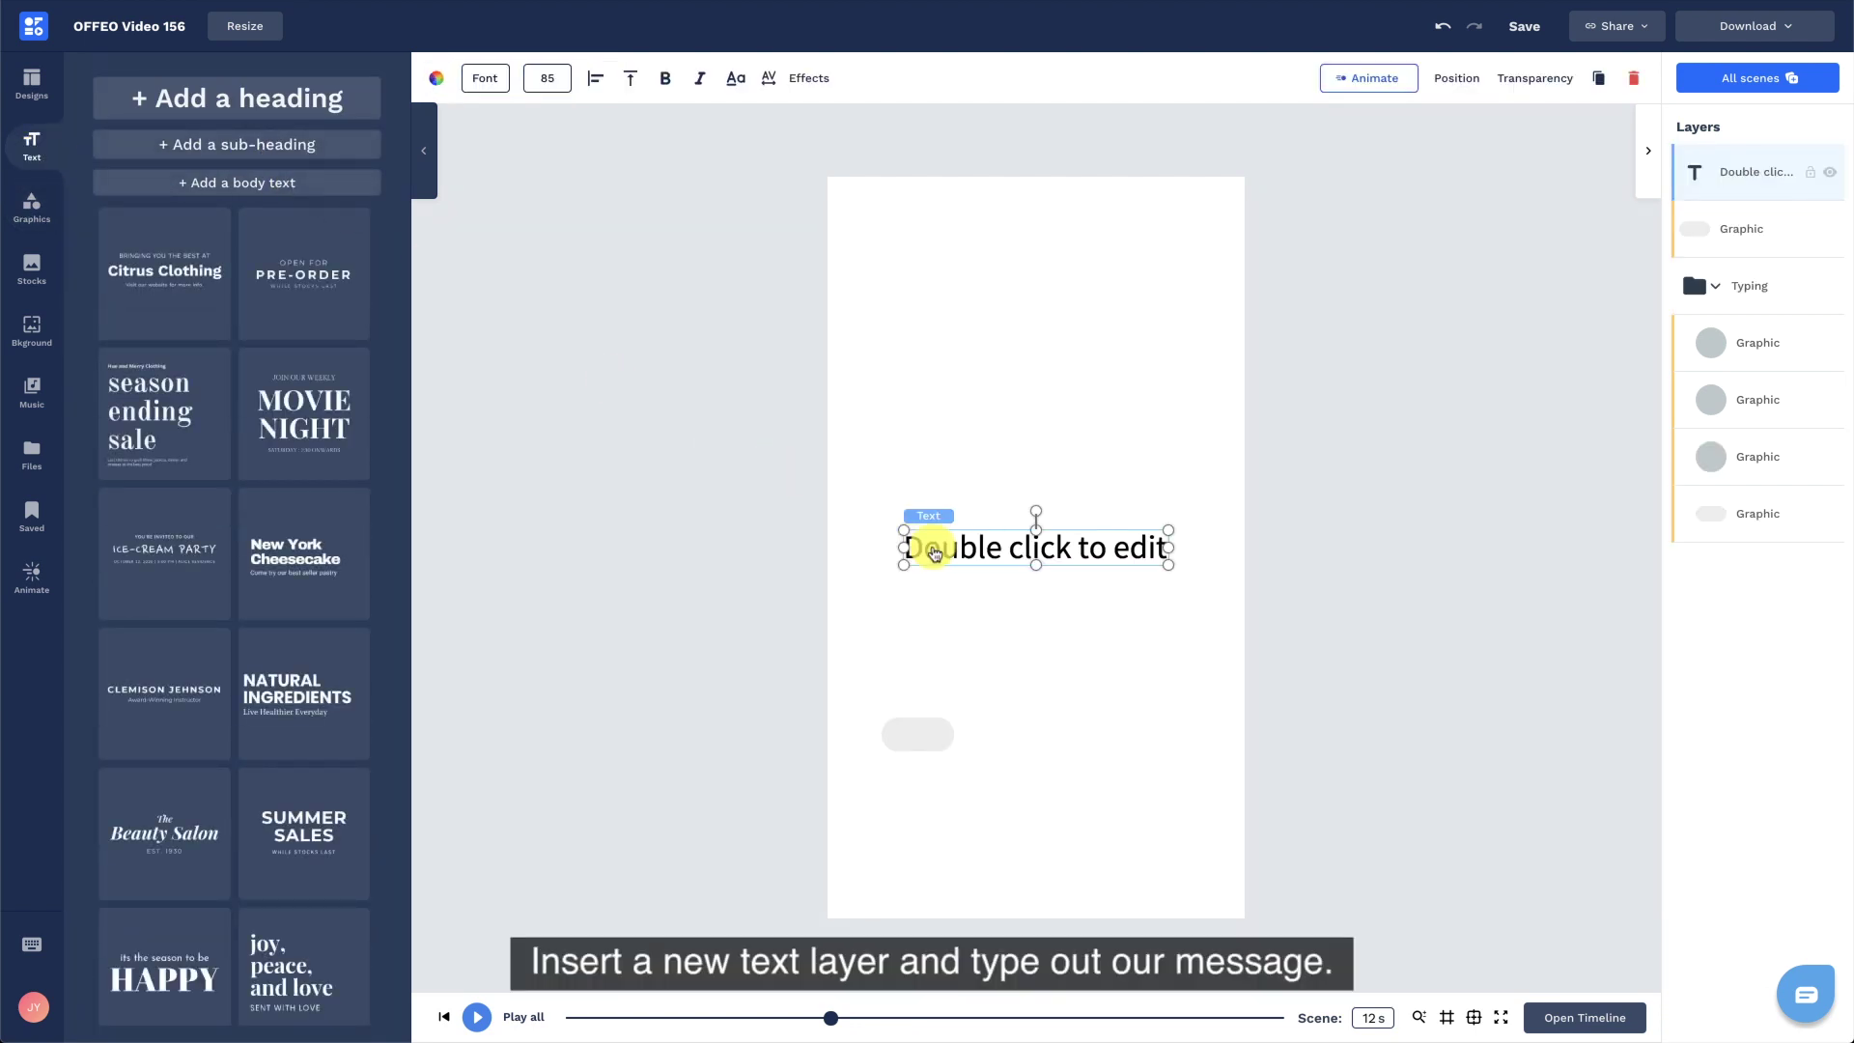
double_click(935, 553)
type("Hey, wanna joi")
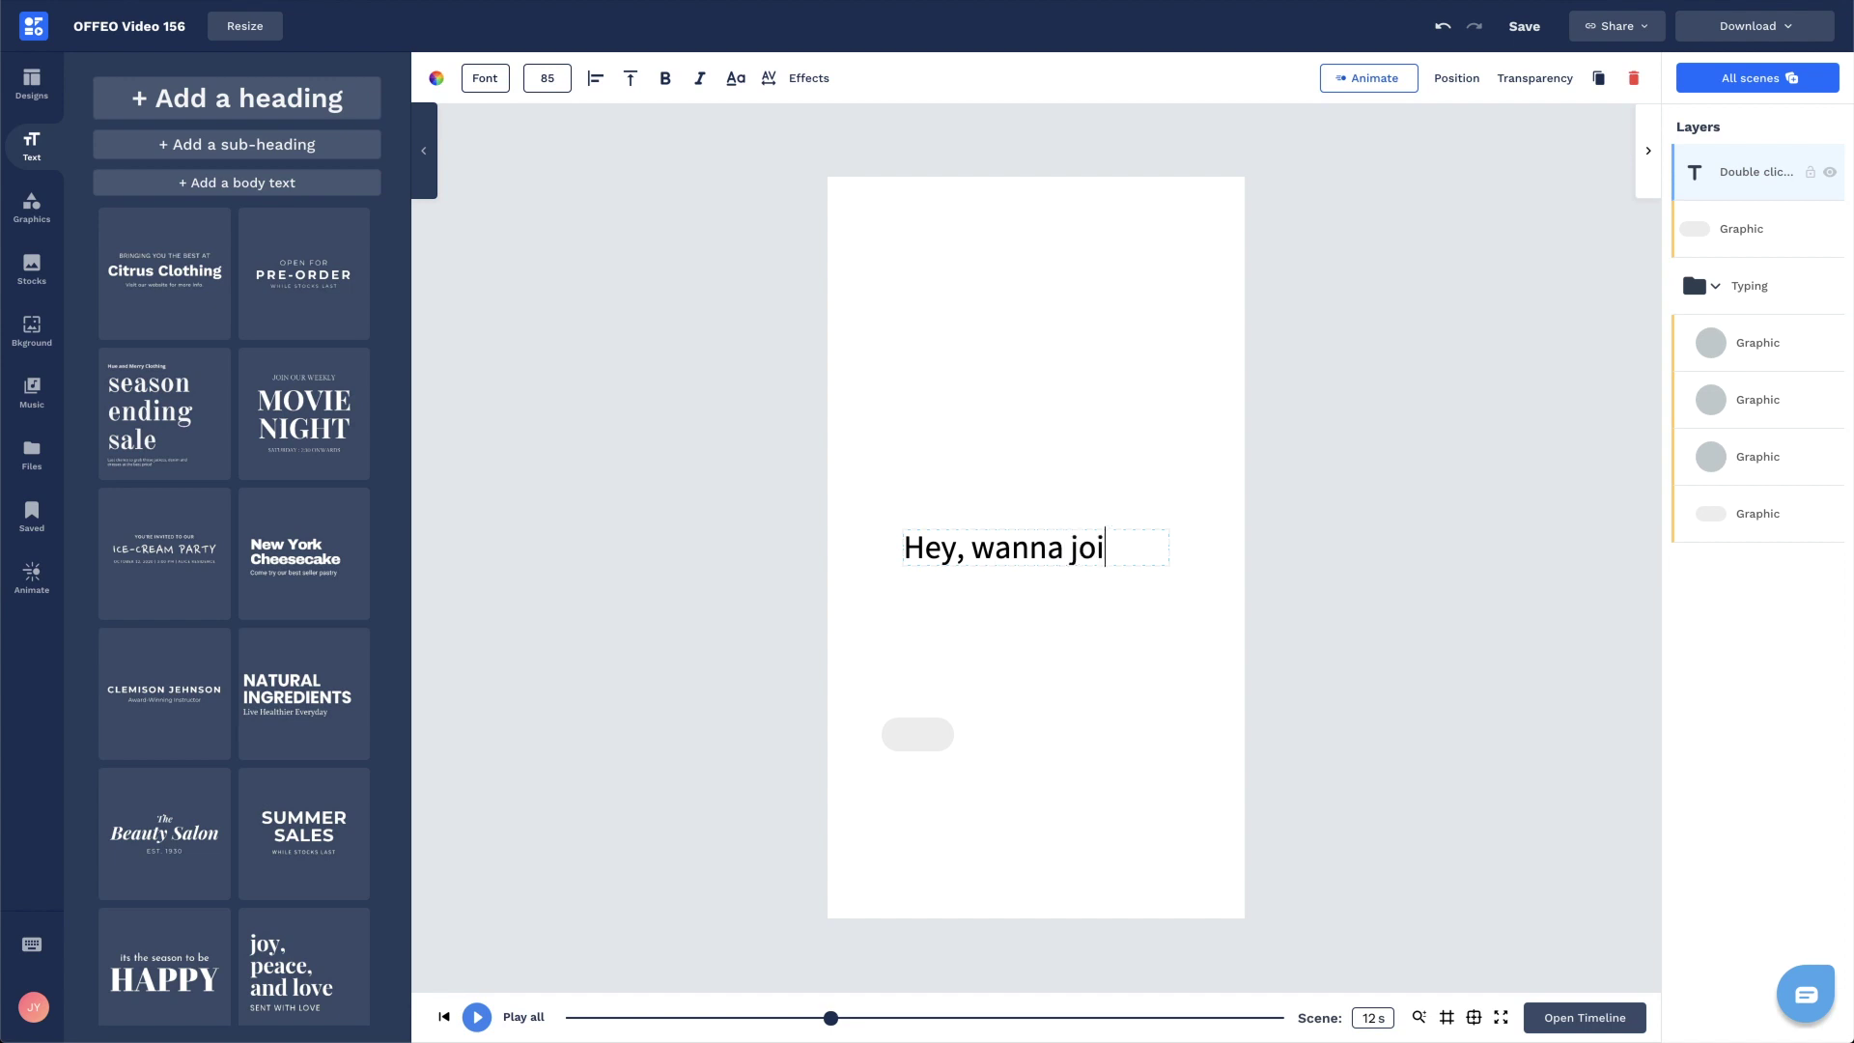
type("n the party?")
Set the message text to font size 50 and align it vertically to the middle of its box.
key("ctrl+a")
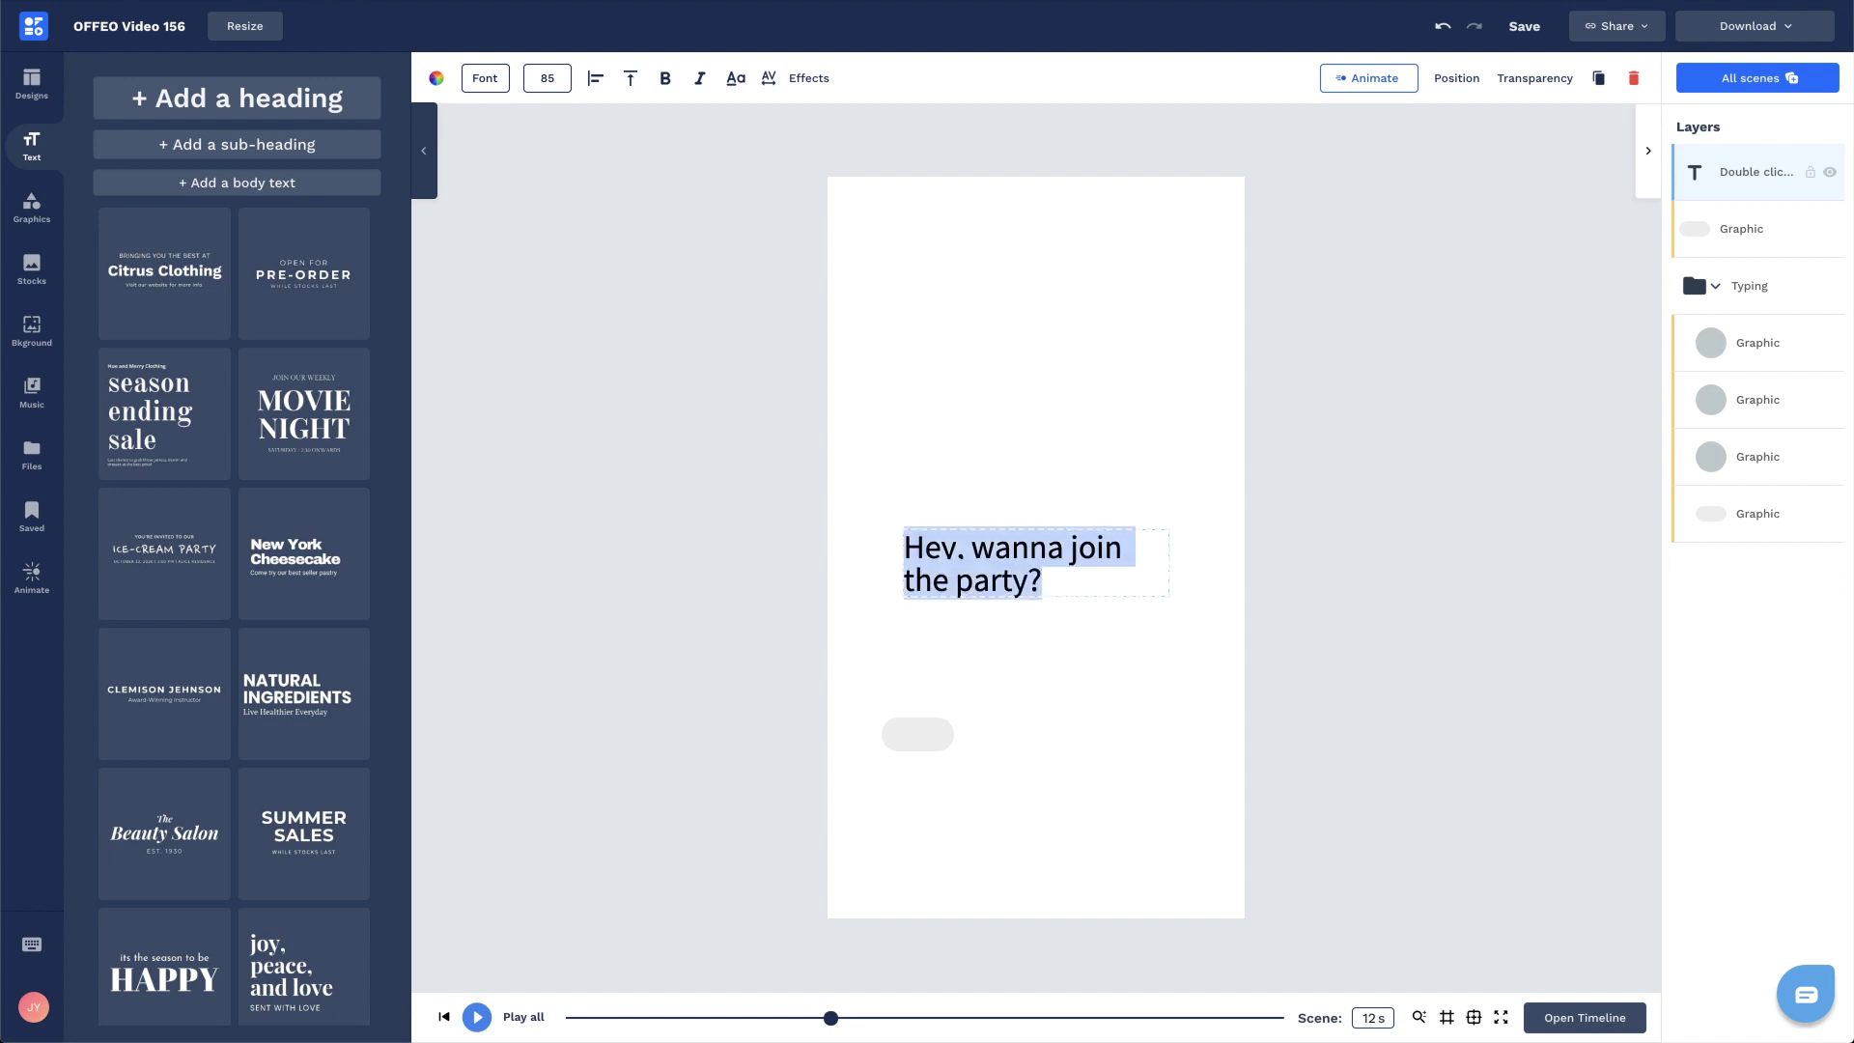
left_click(586, 85)
left_click(646, 132)
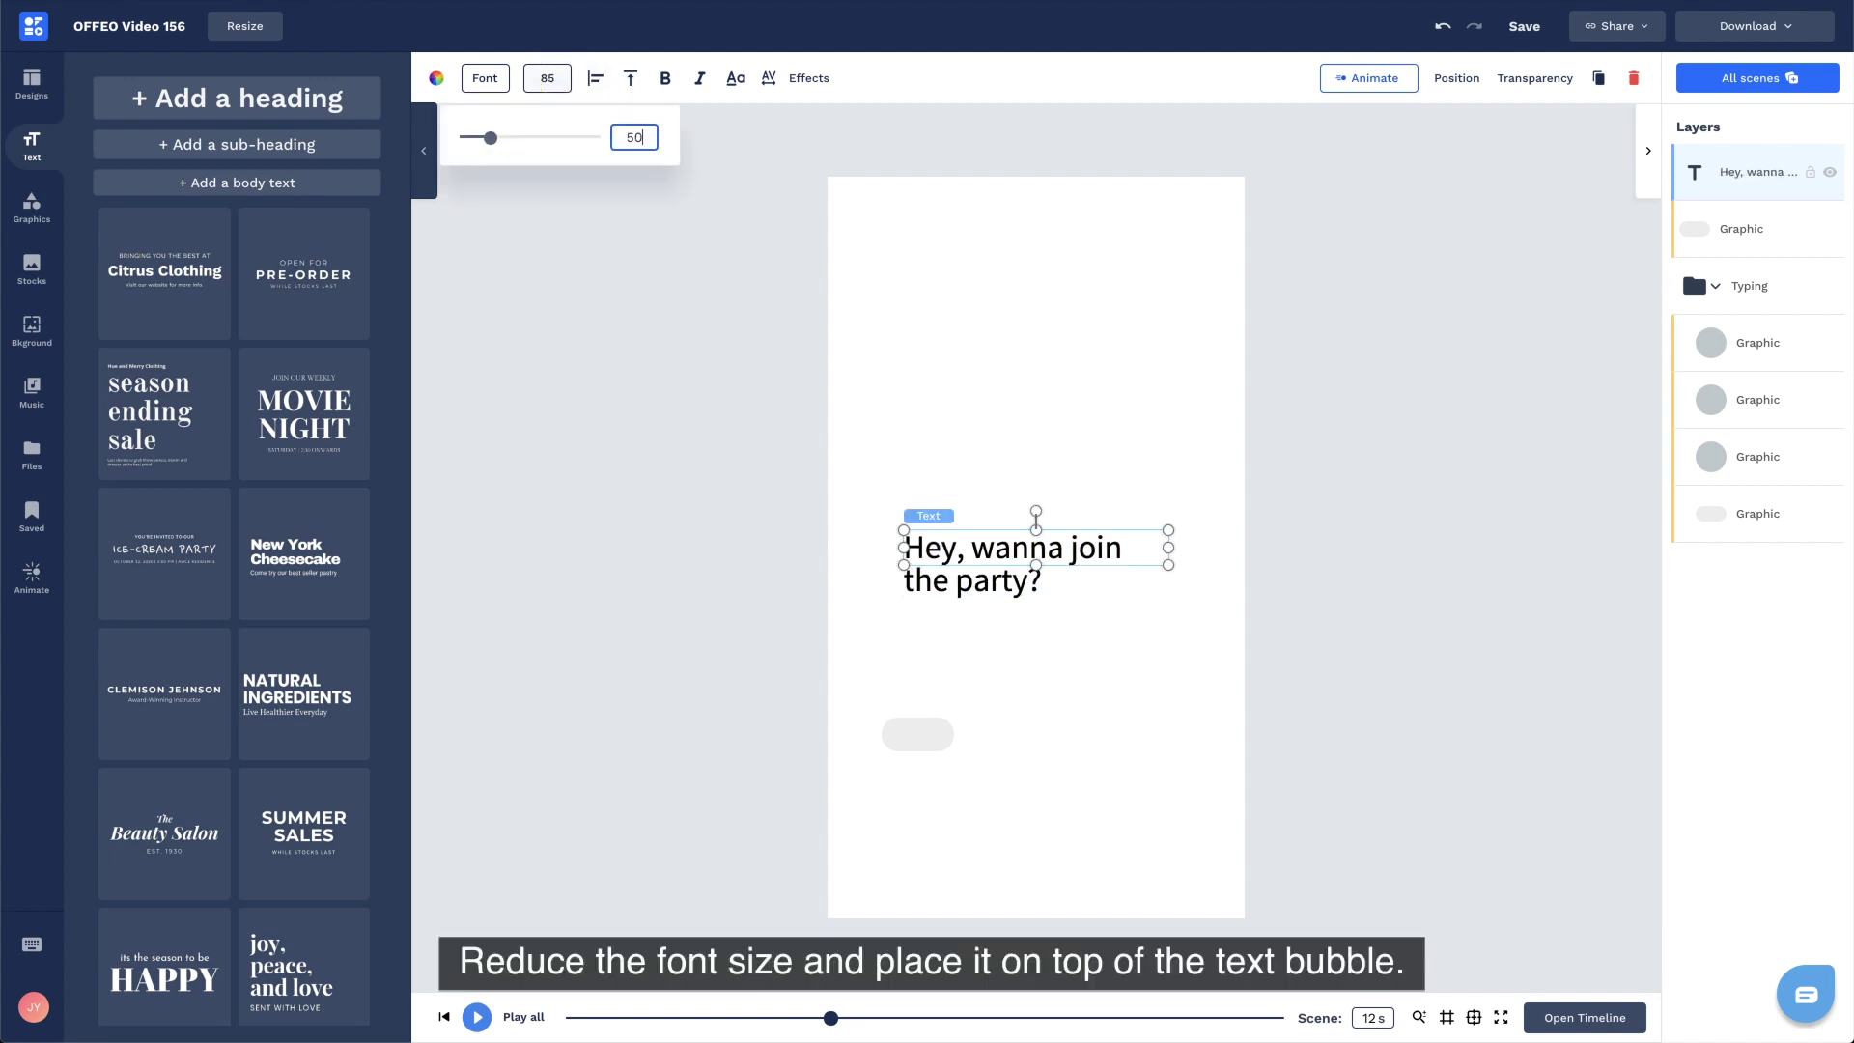
key("Return")
left_click(627, 78)
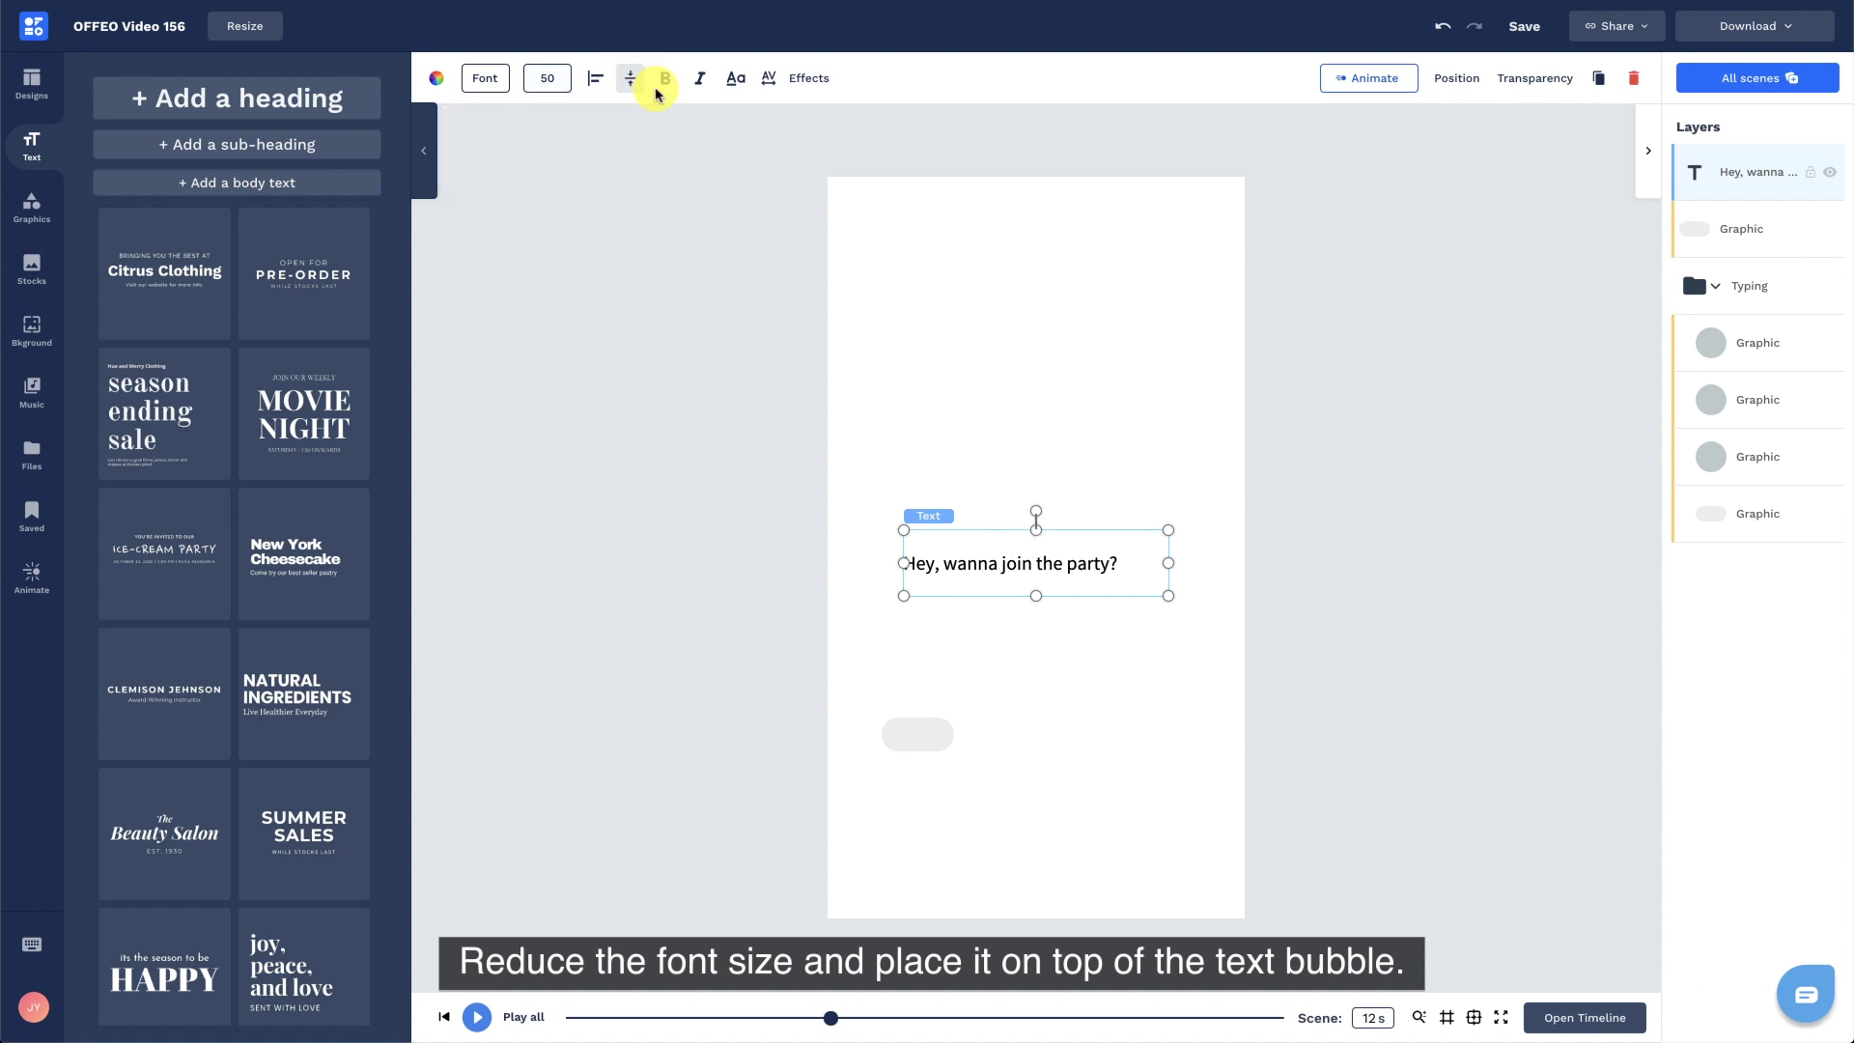
Tighten the message's text box and place it over the duplicated bubble, and change the text colour to white.
left_click(1040, 561)
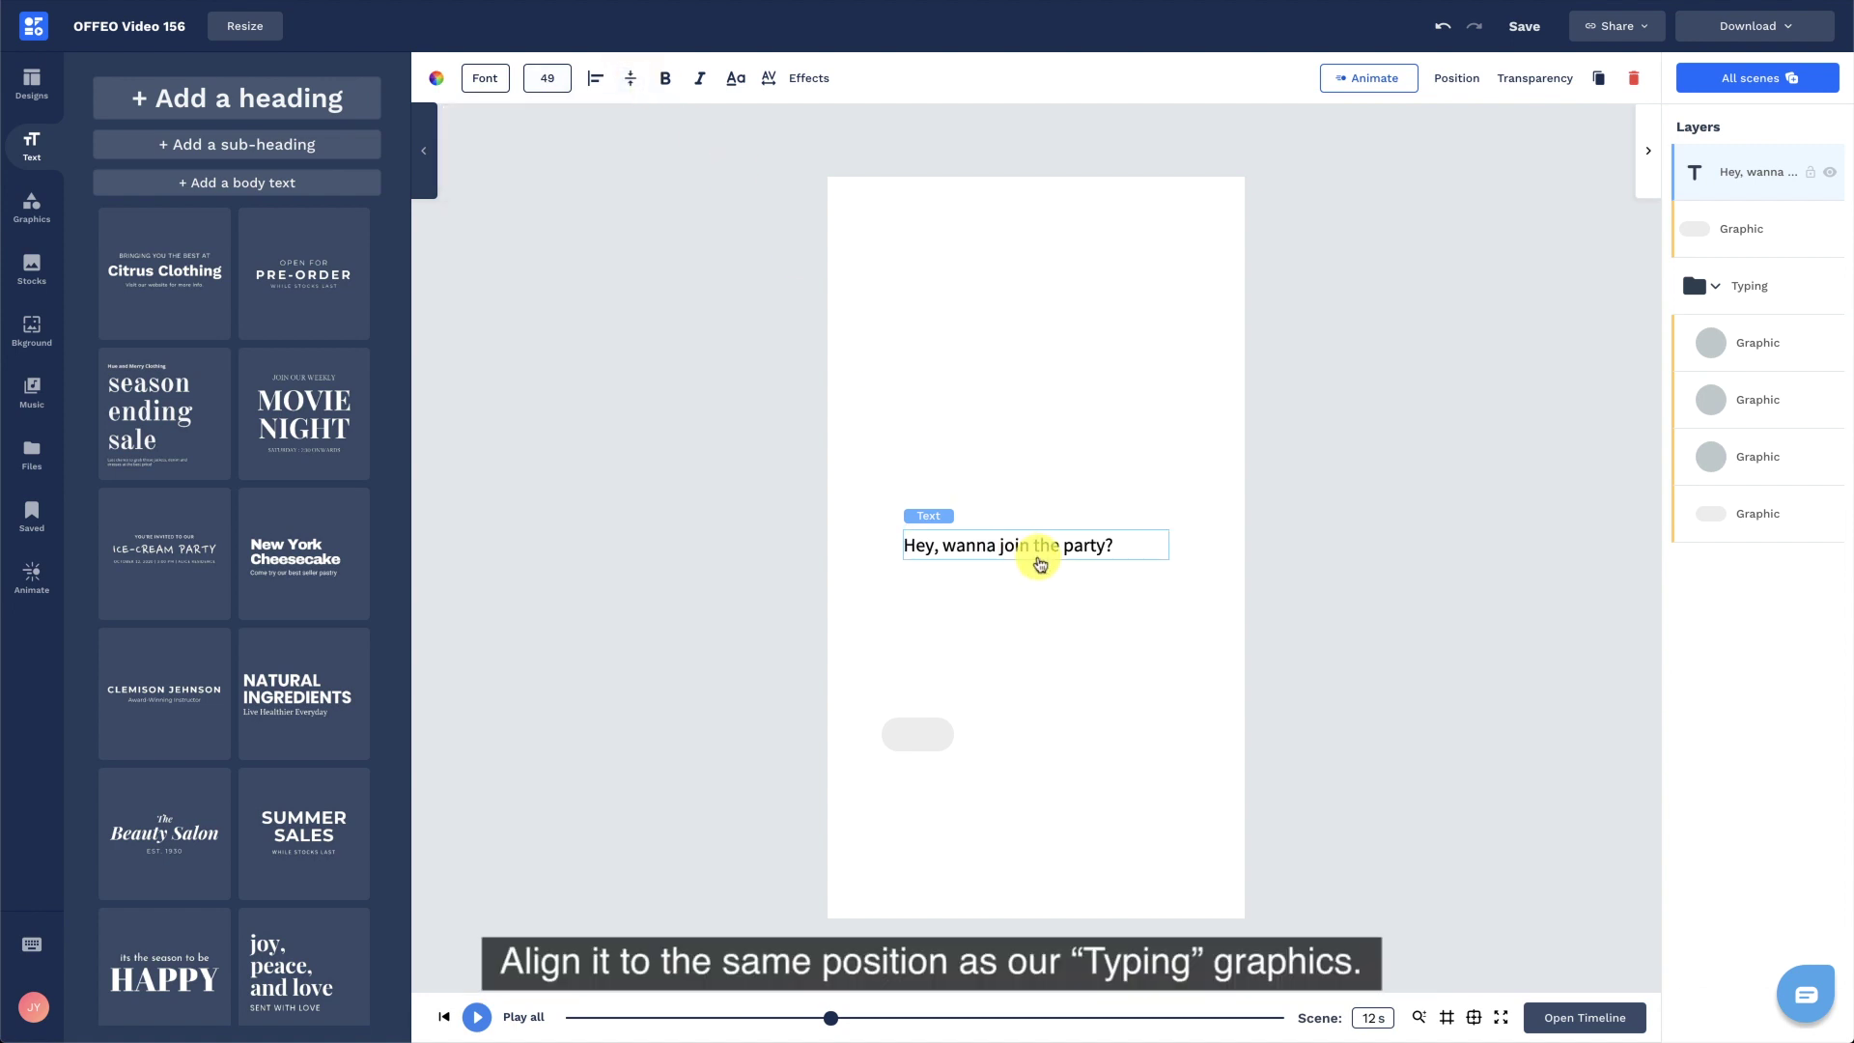
left_click_drag(1165, 542, 1129, 552)
left_click_drag(1010, 547, 1001, 729)
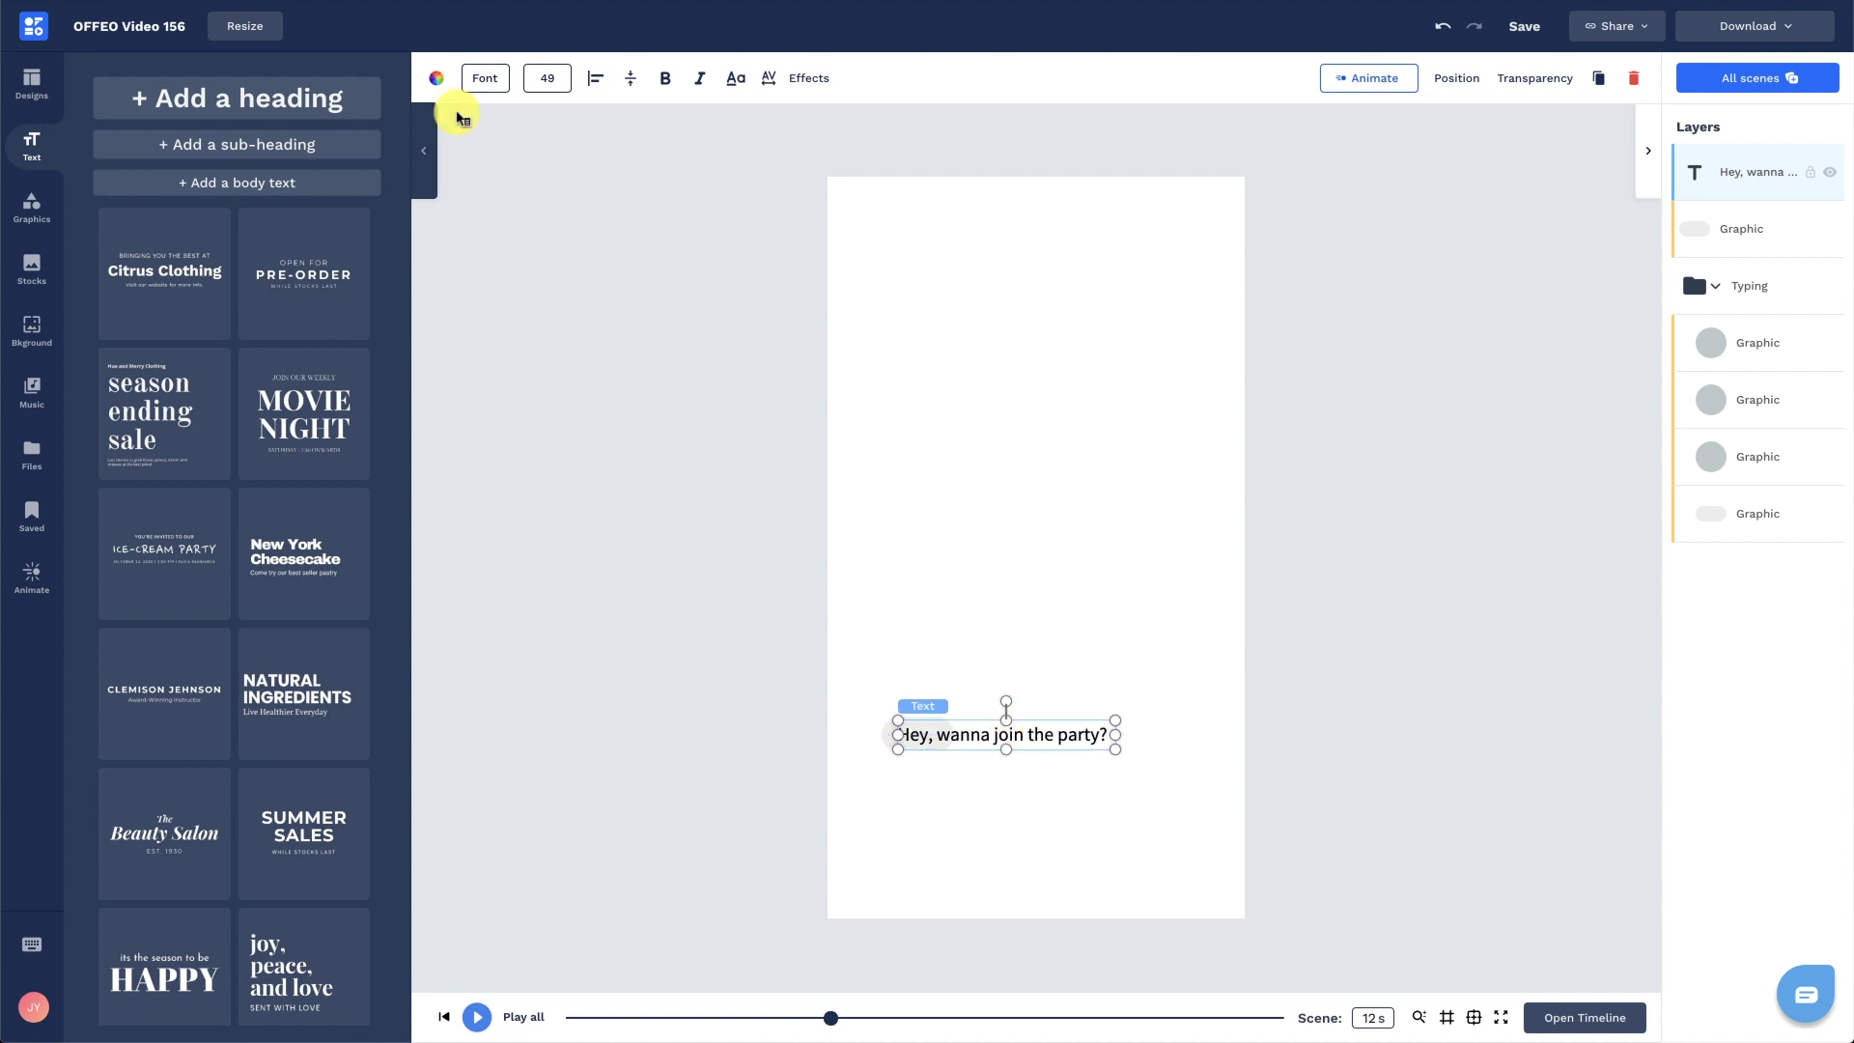
left_click(430, 78)
left_click(302, 307)
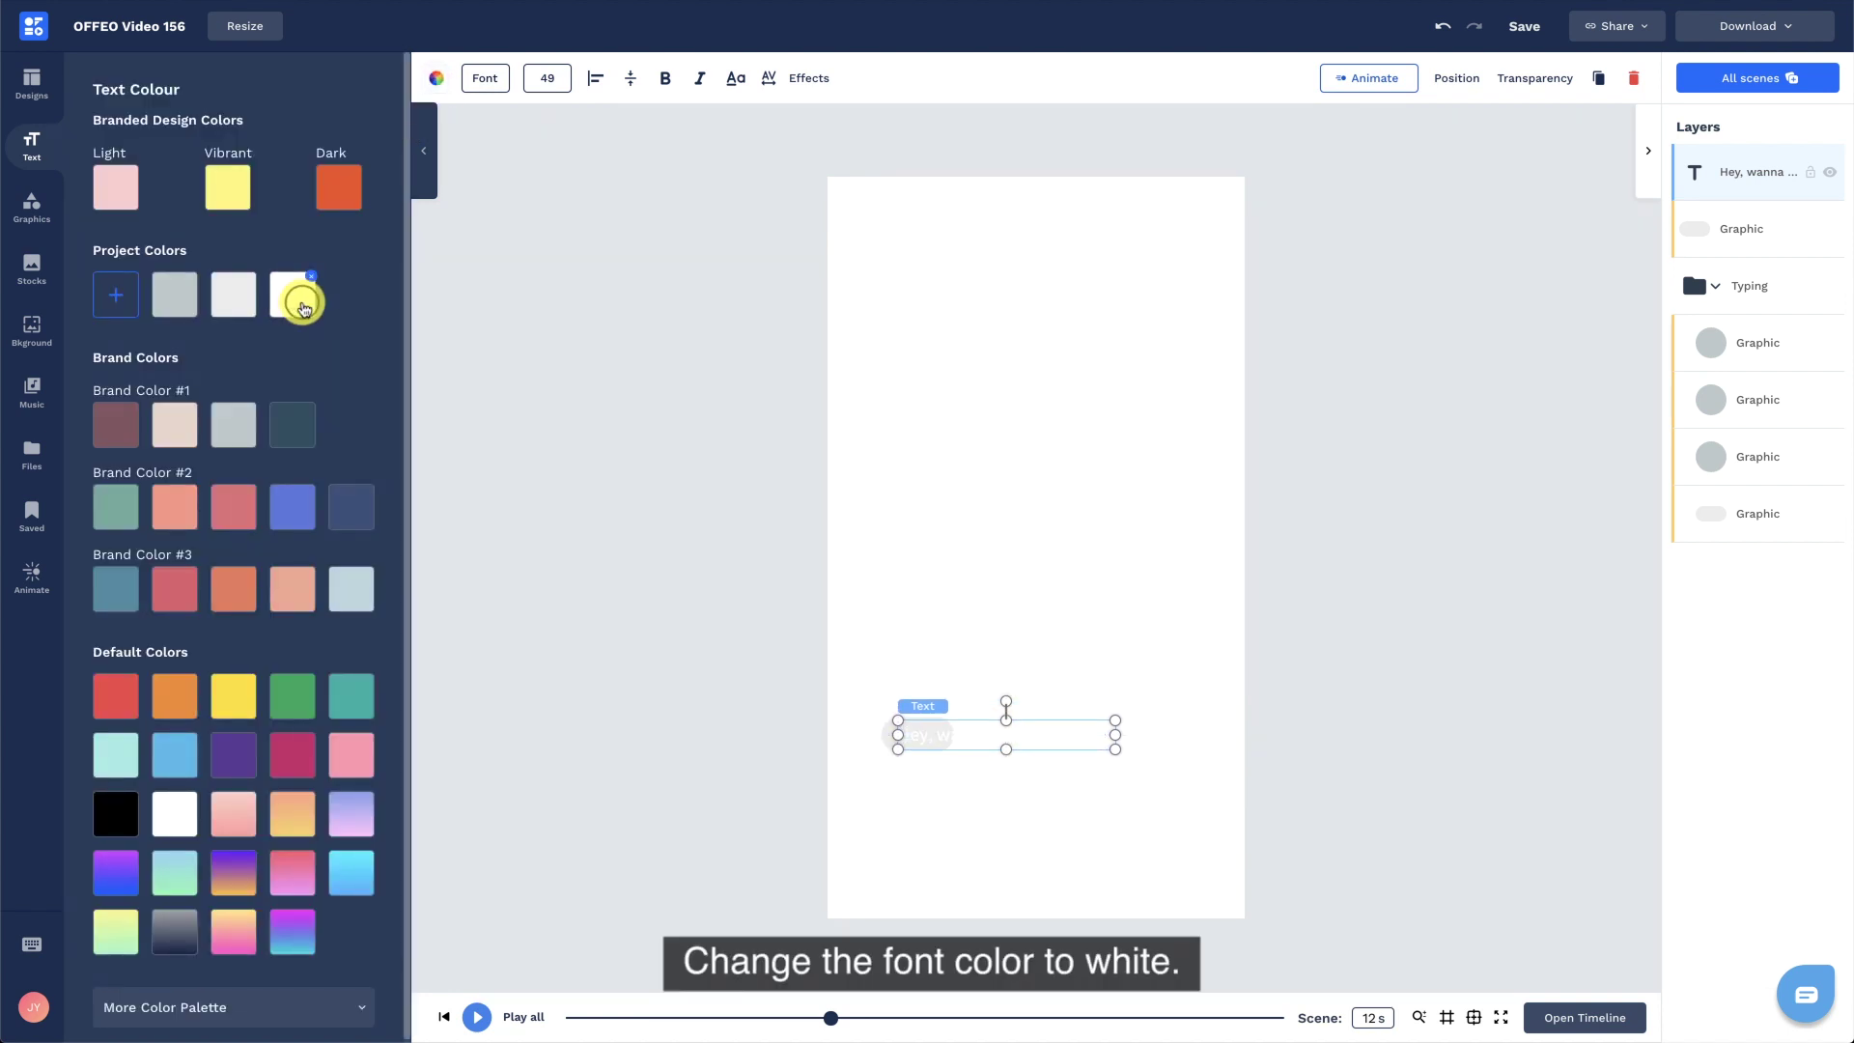
Widen the duplicated bubble to fit behind the whole message and recolour it with the blue #5874DC.
left_click(1701, 235)
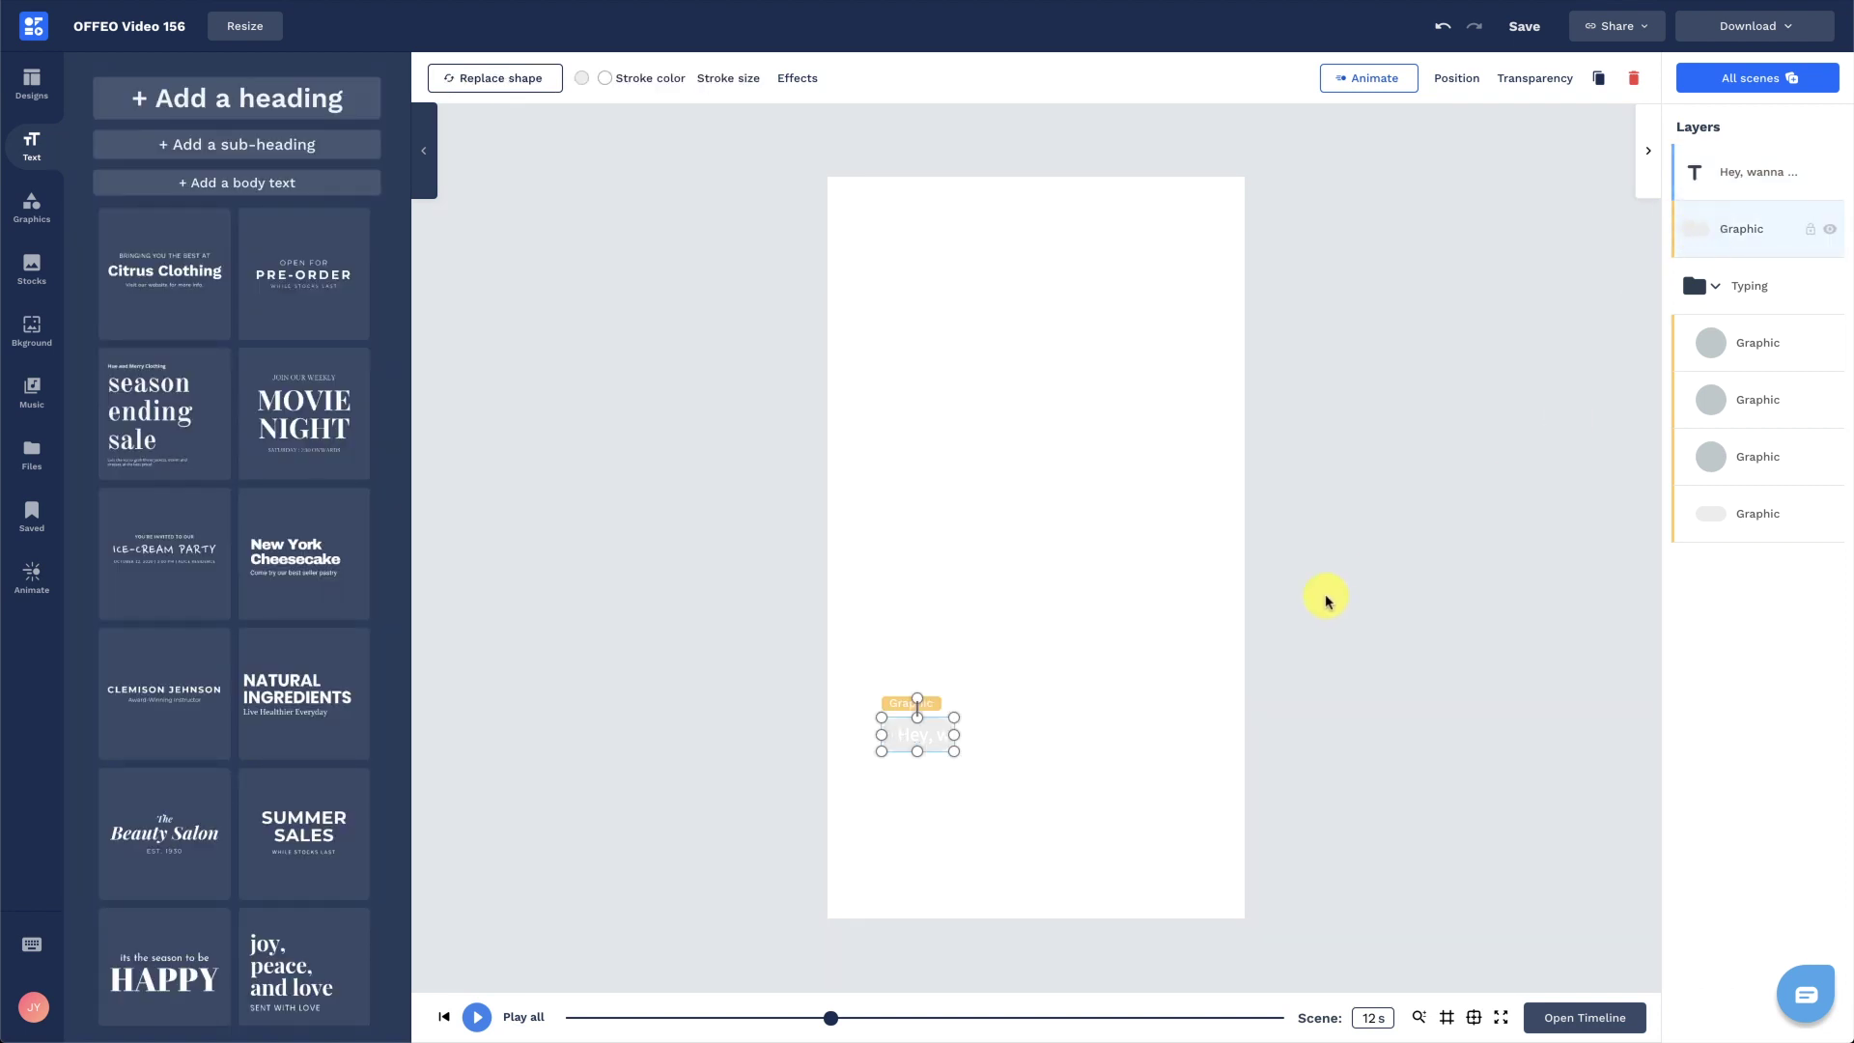
left_click_drag(959, 736, 1115, 741)
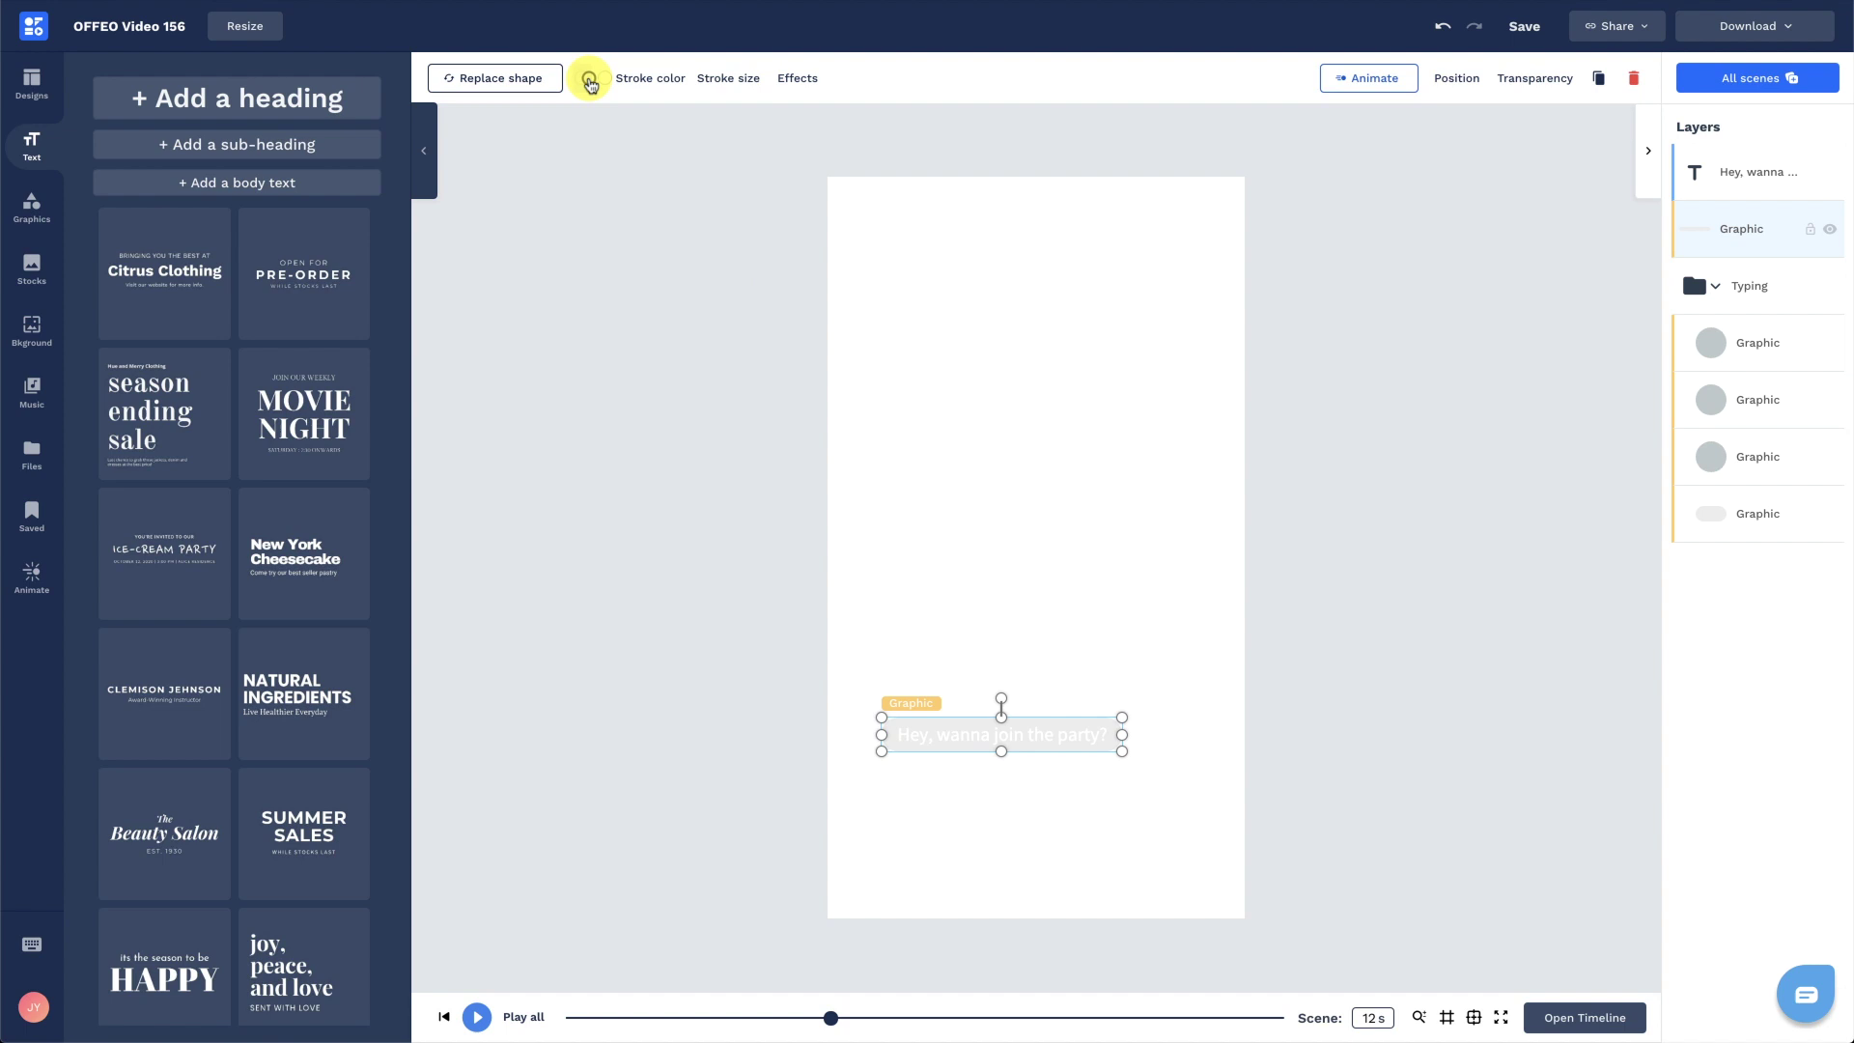
left_click(589, 81)
left_click(106, 304)
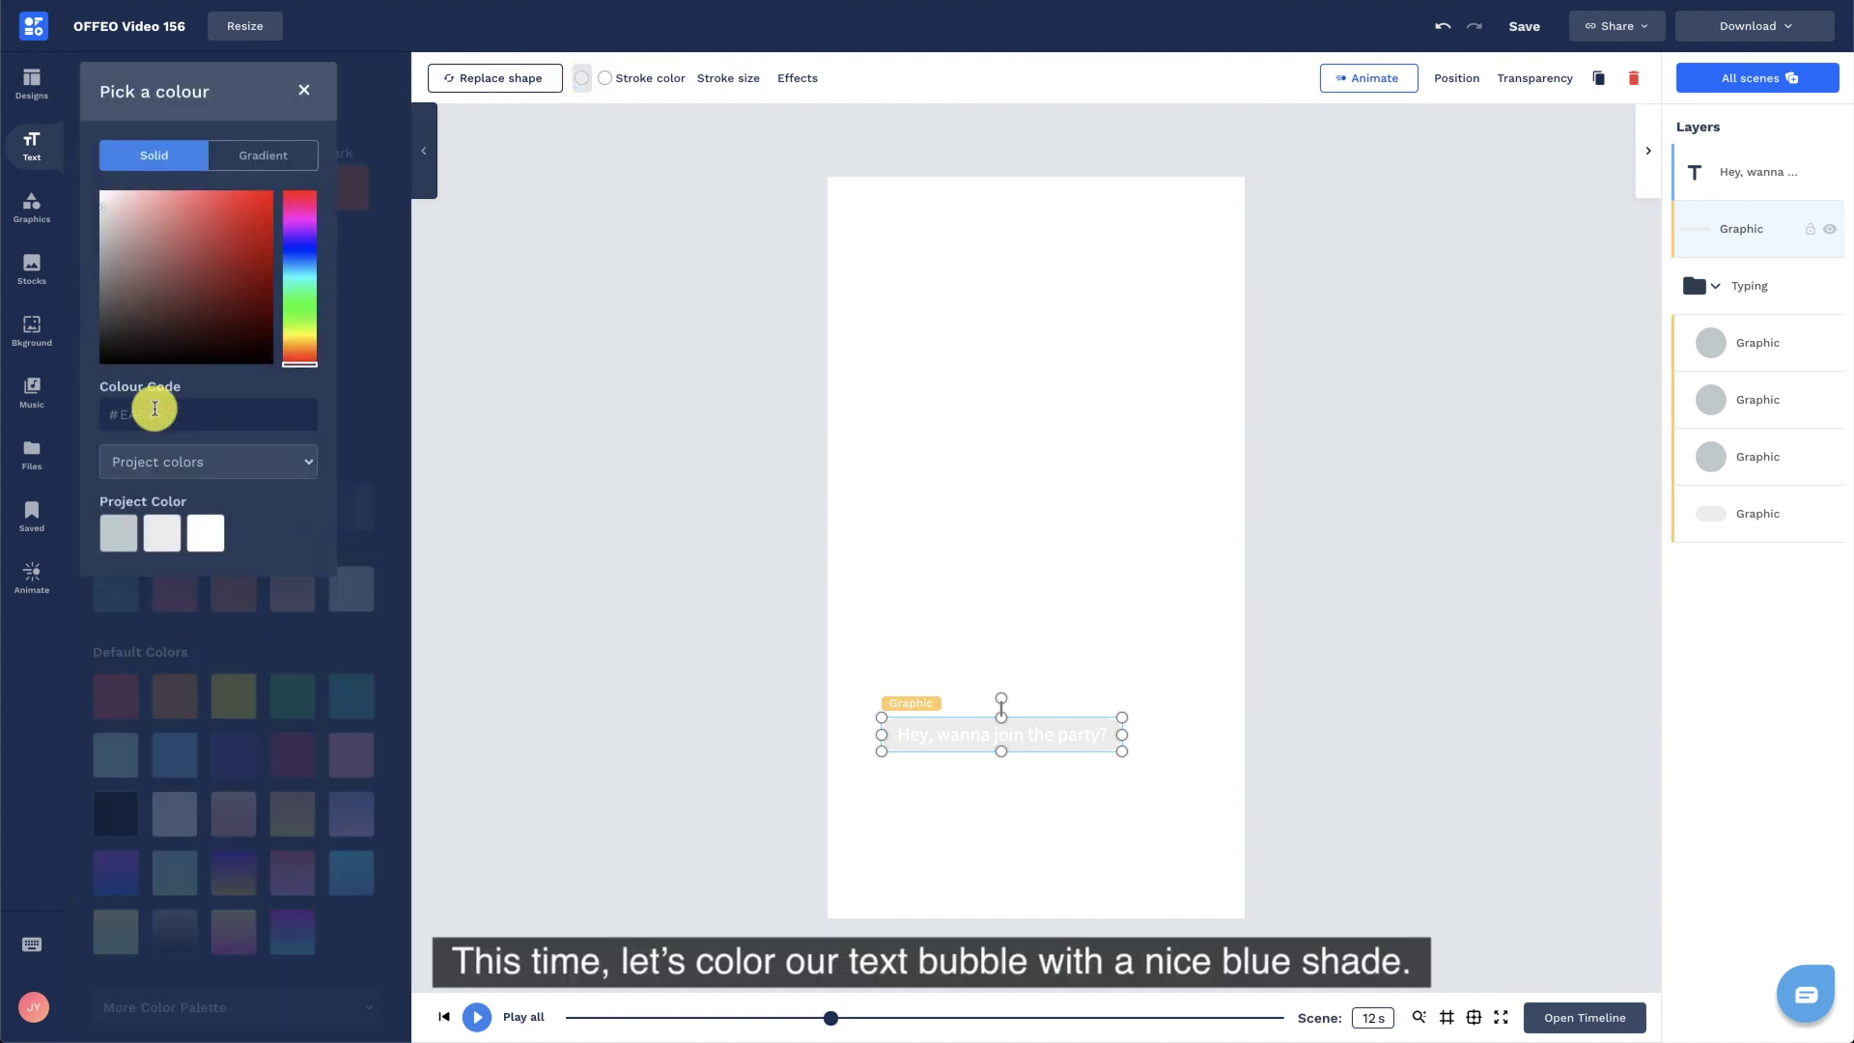
left_click(155, 409)
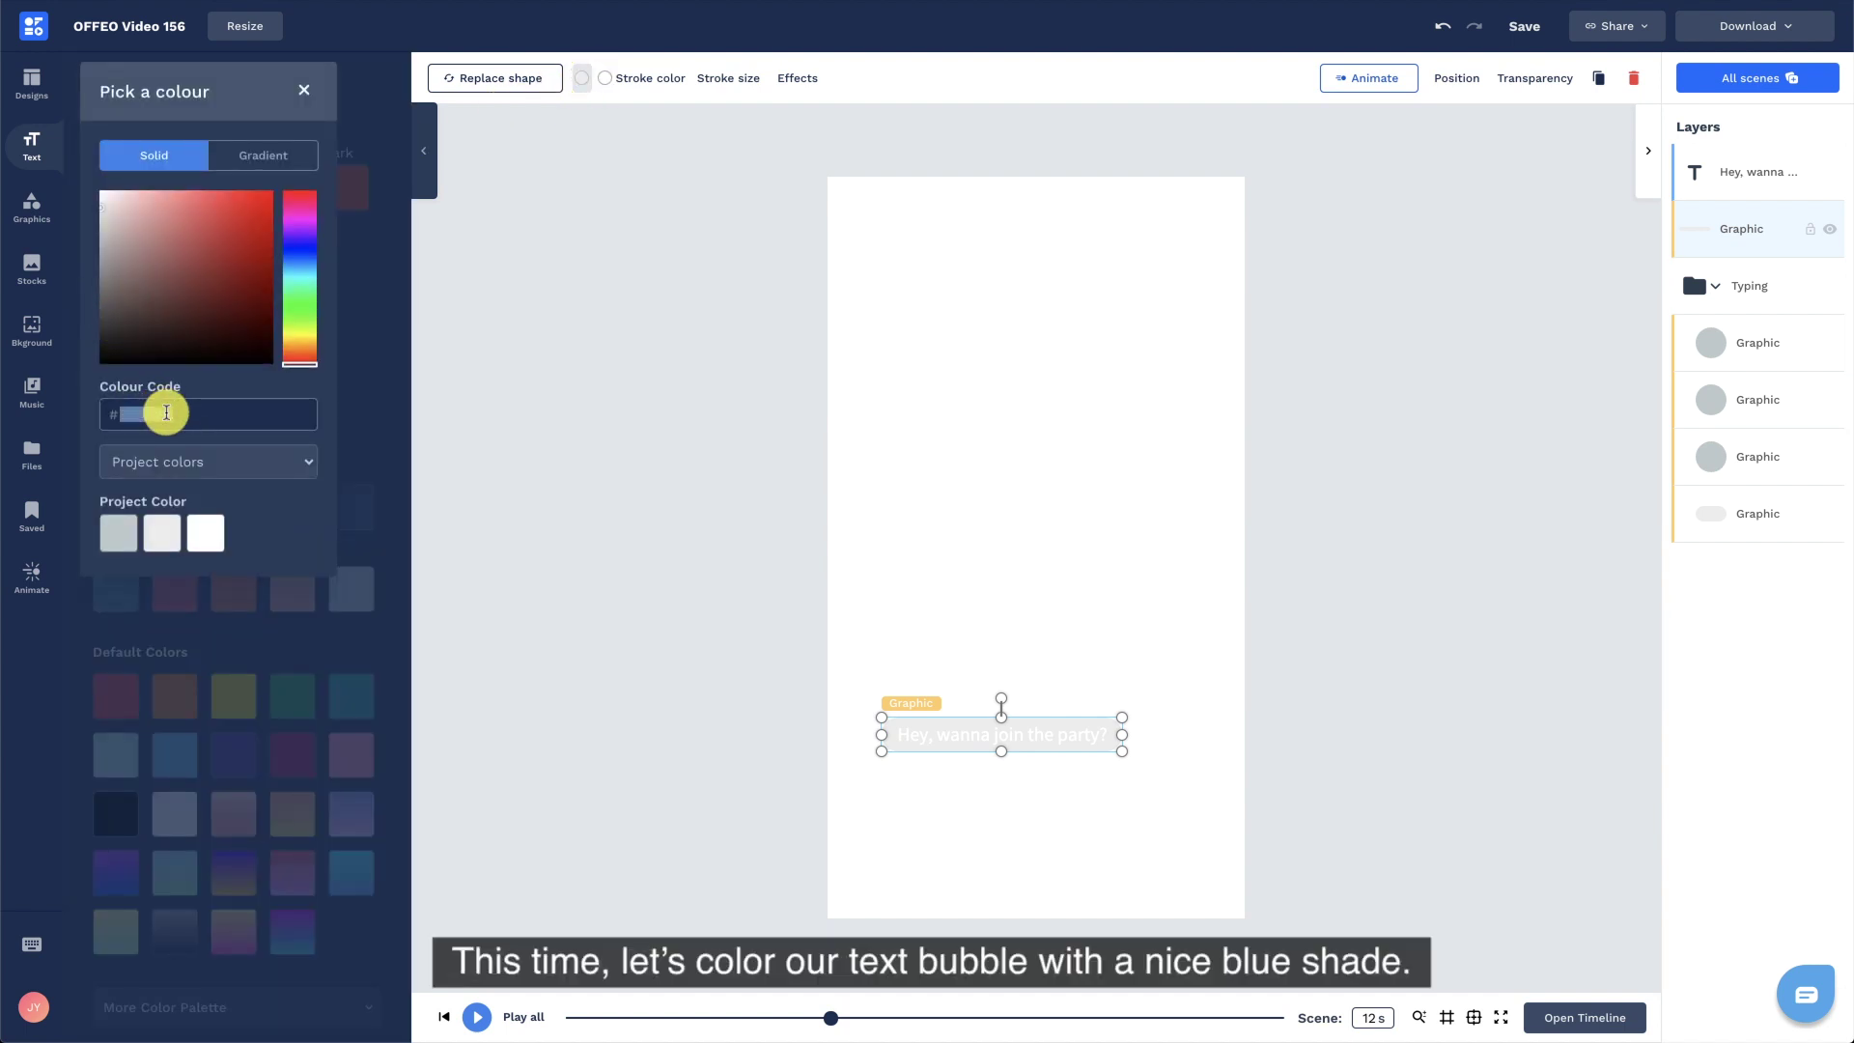
type("5874DC")
left_click(202, 426)
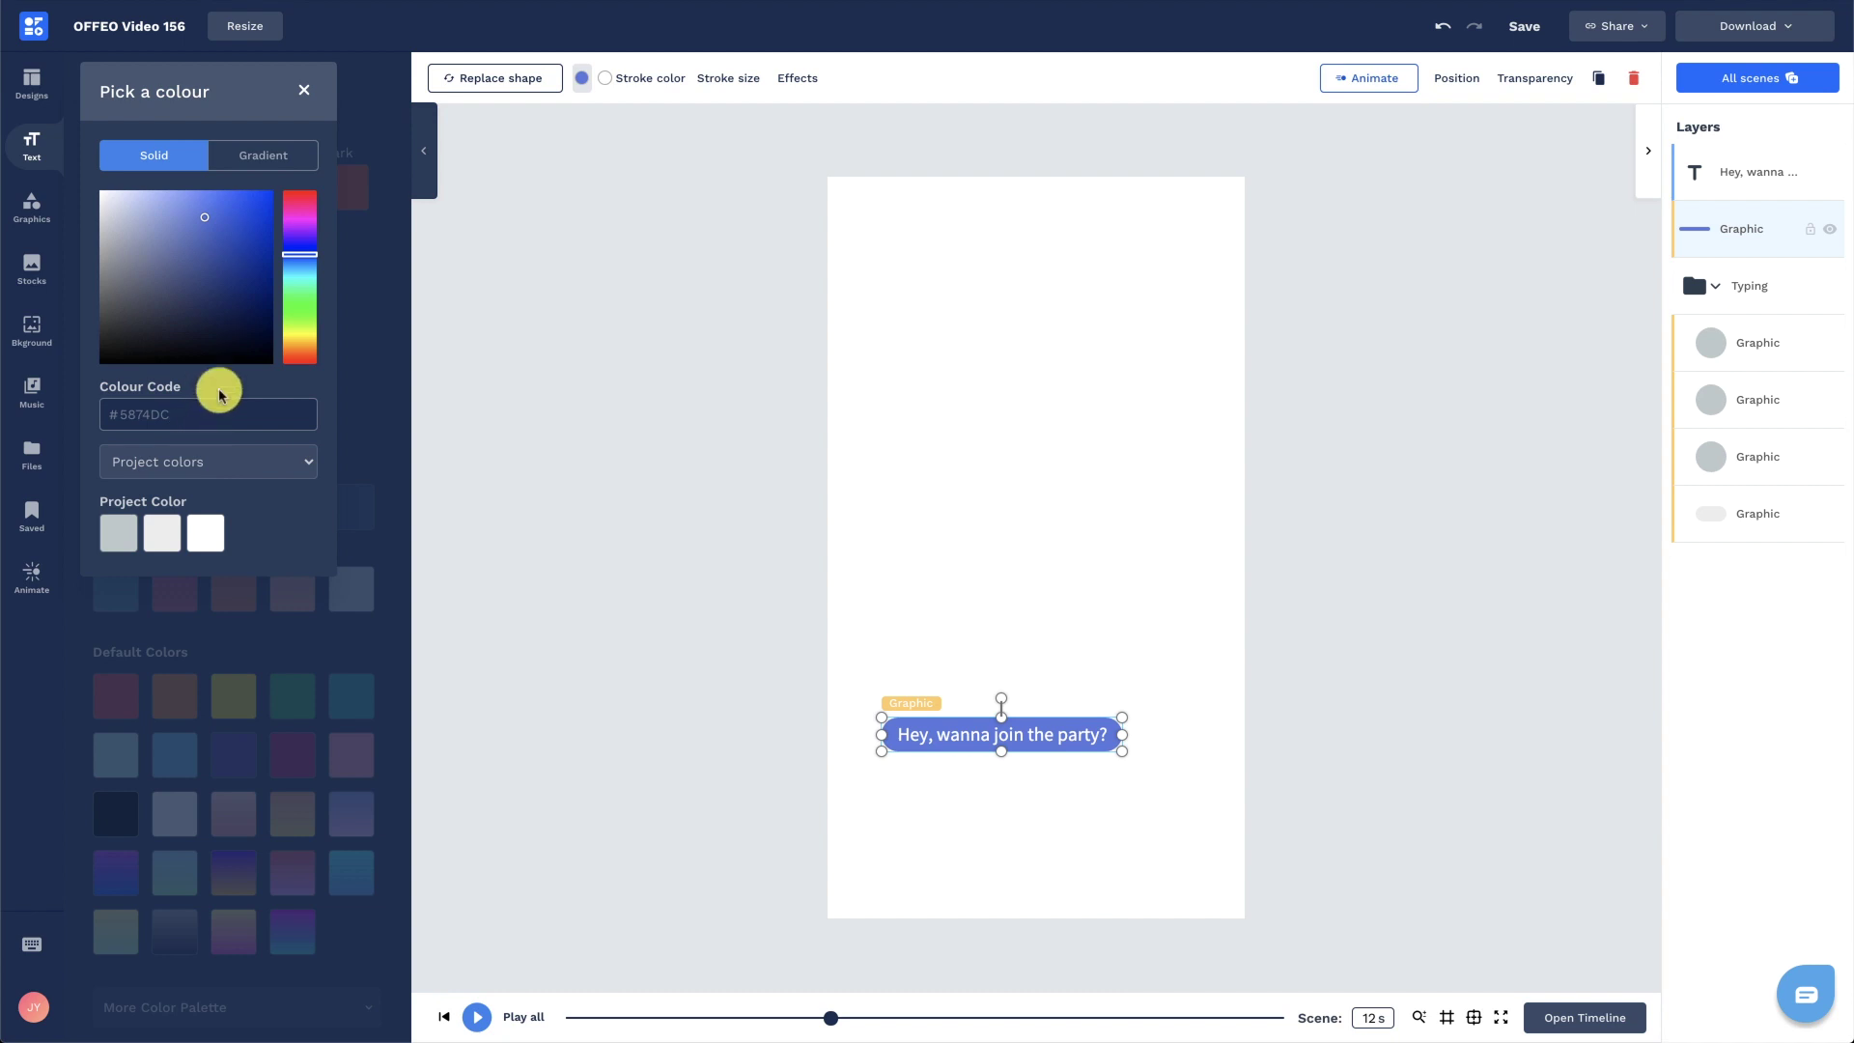
left_click(305, 91)
left_click(662, 288)
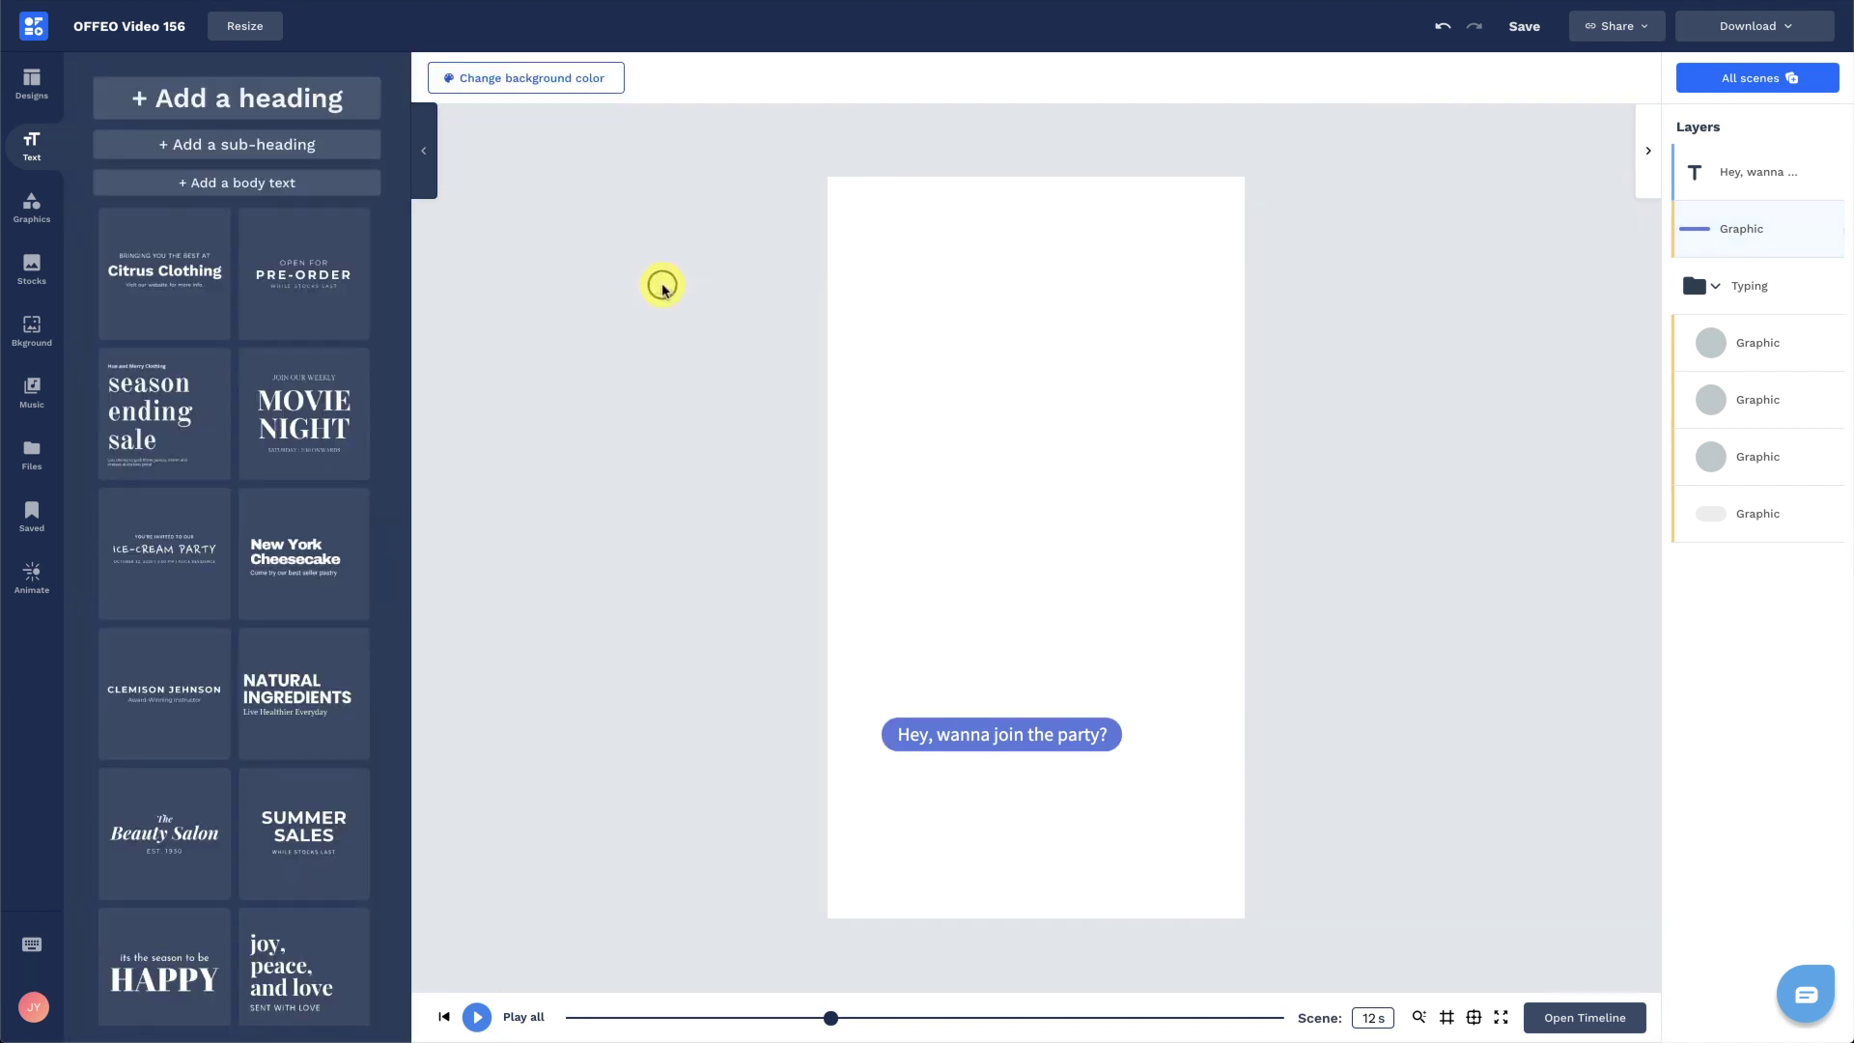
Shorten the message text layer in the timeline and shift it to run from 3 to 6 seconds, matching the blue bubble.
left_click(1569, 1017)
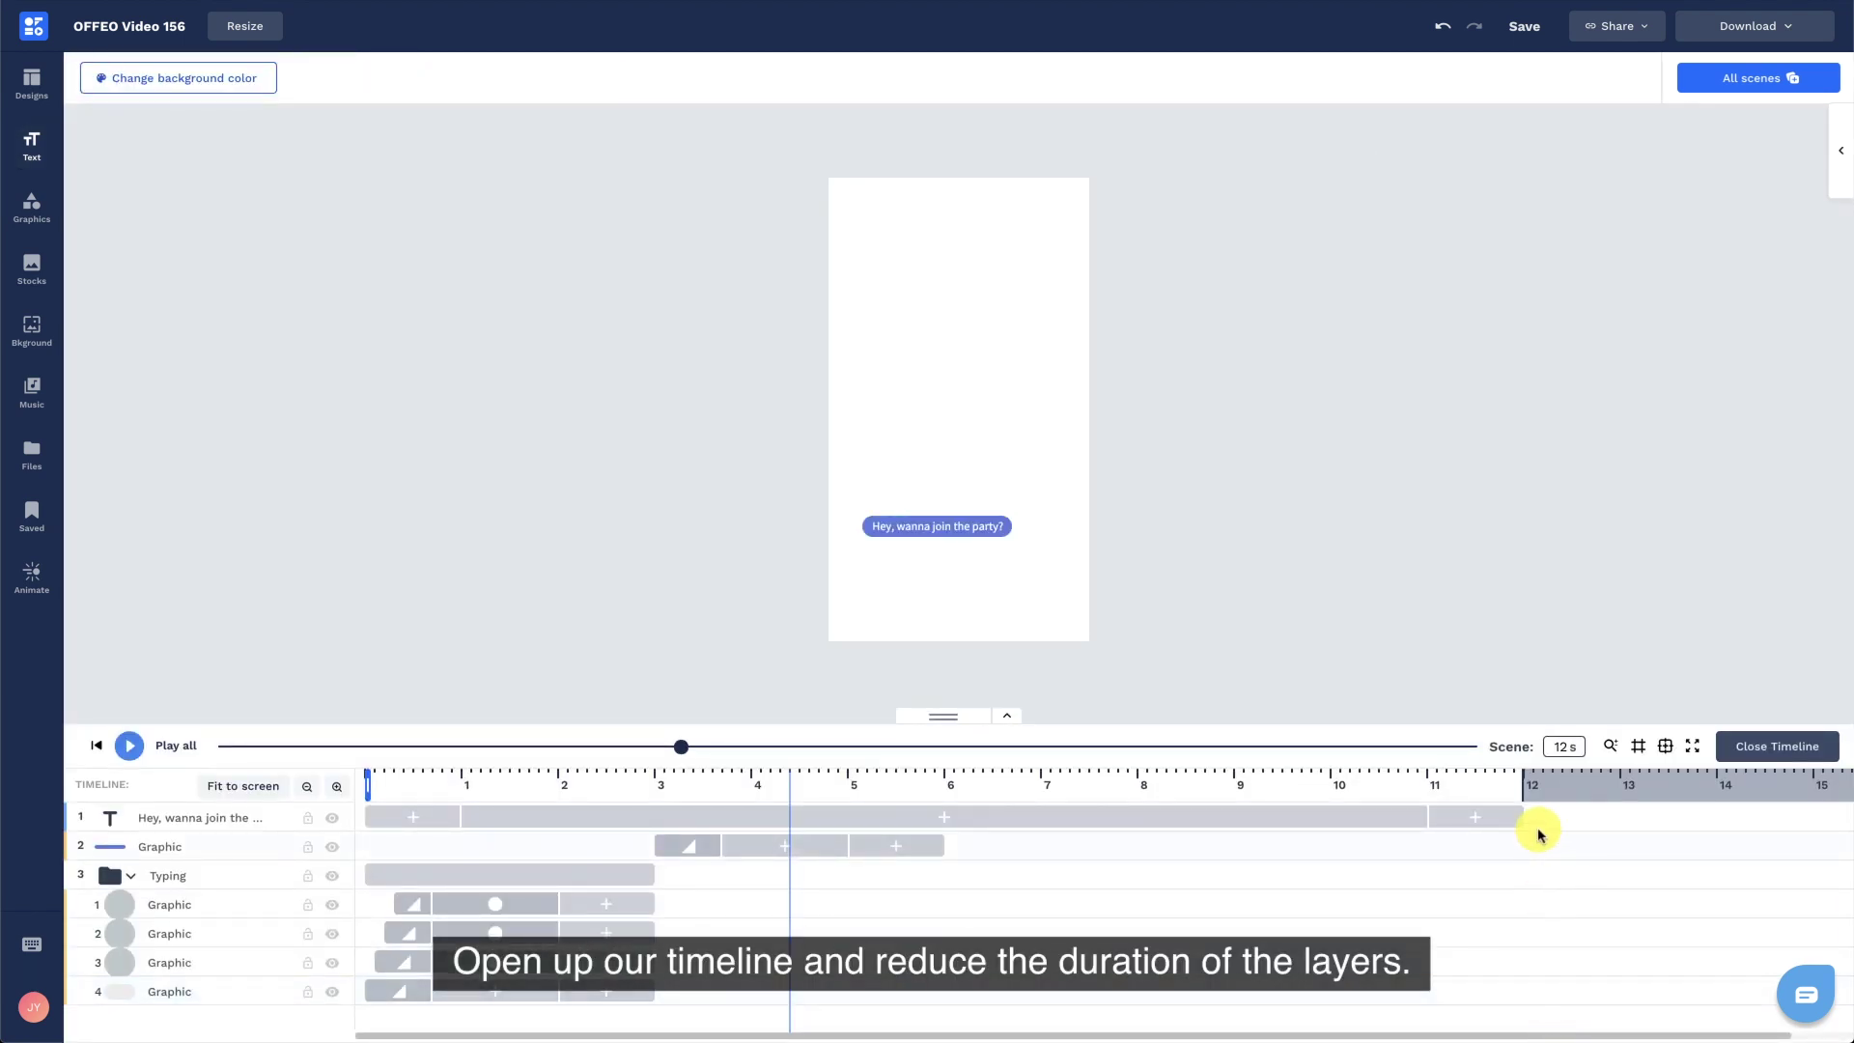
left_click_drag(1521, 814, 780, 816)
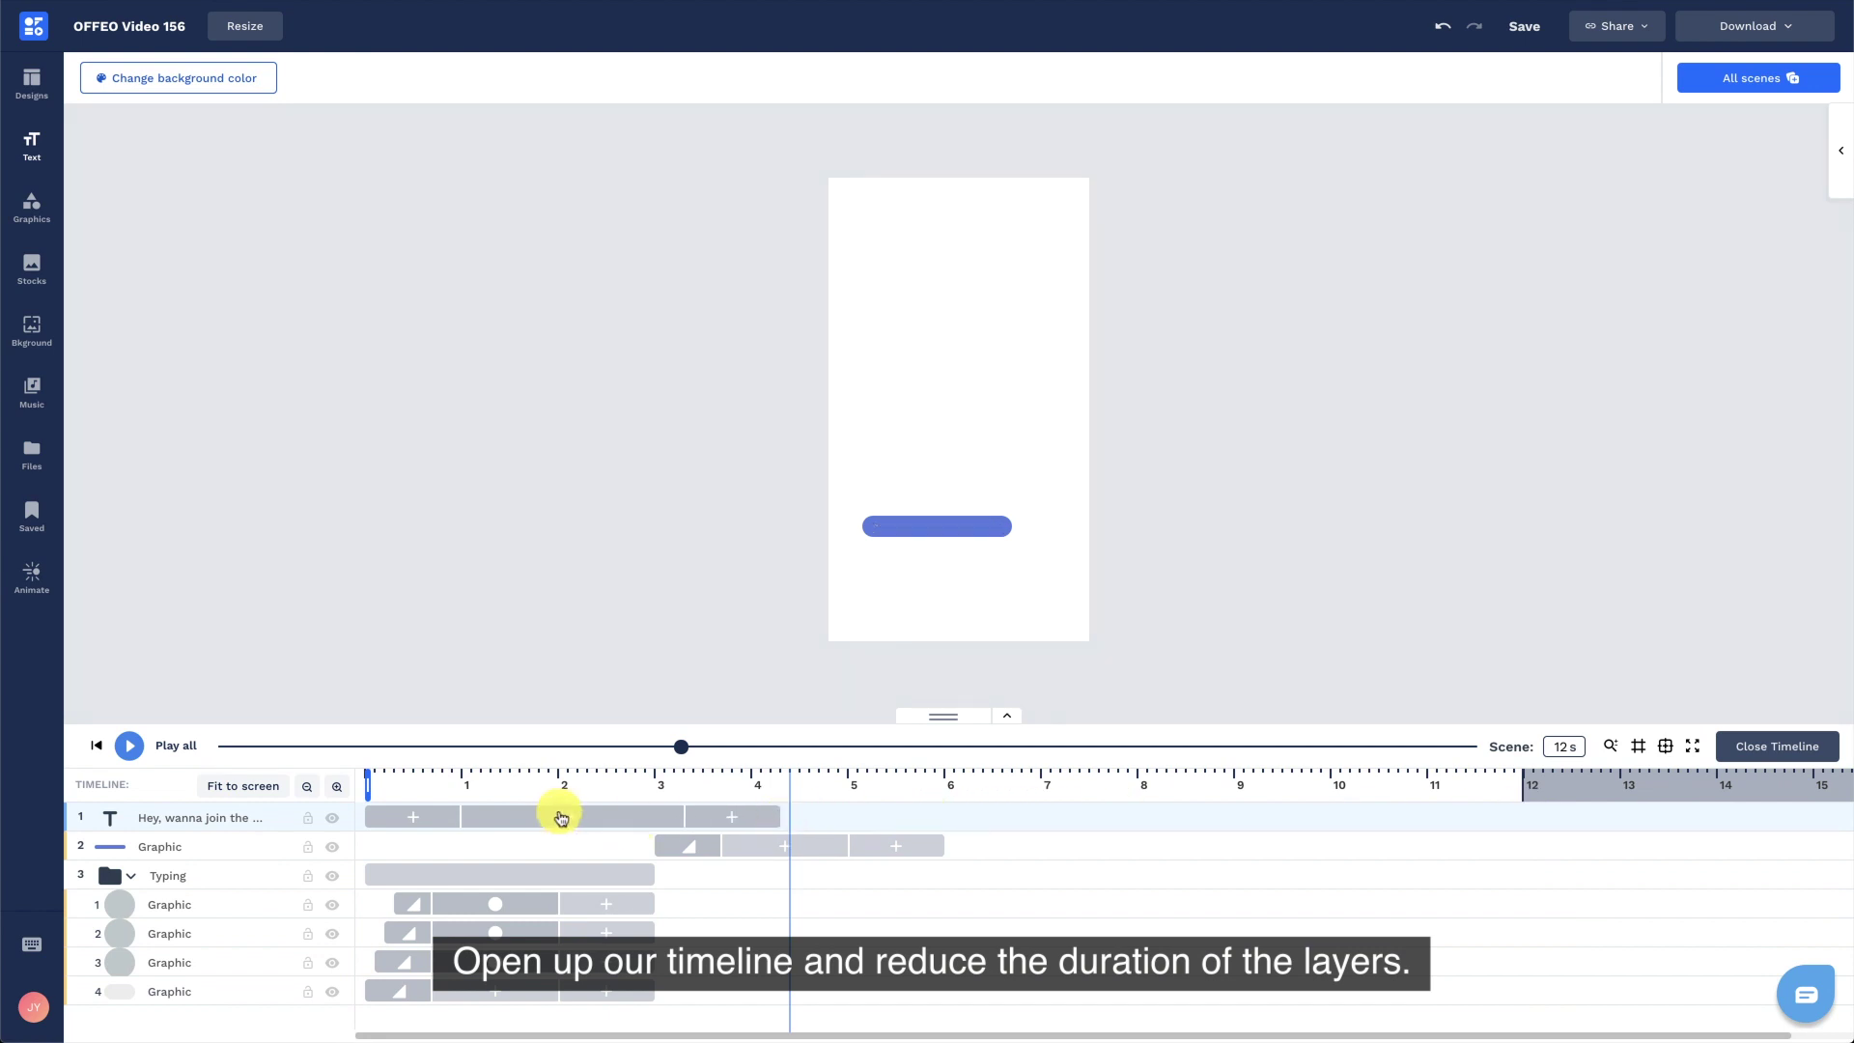
left_click_drag(559, 814, 855, 819)
left_click_drag(1063, 815, 936, 820)
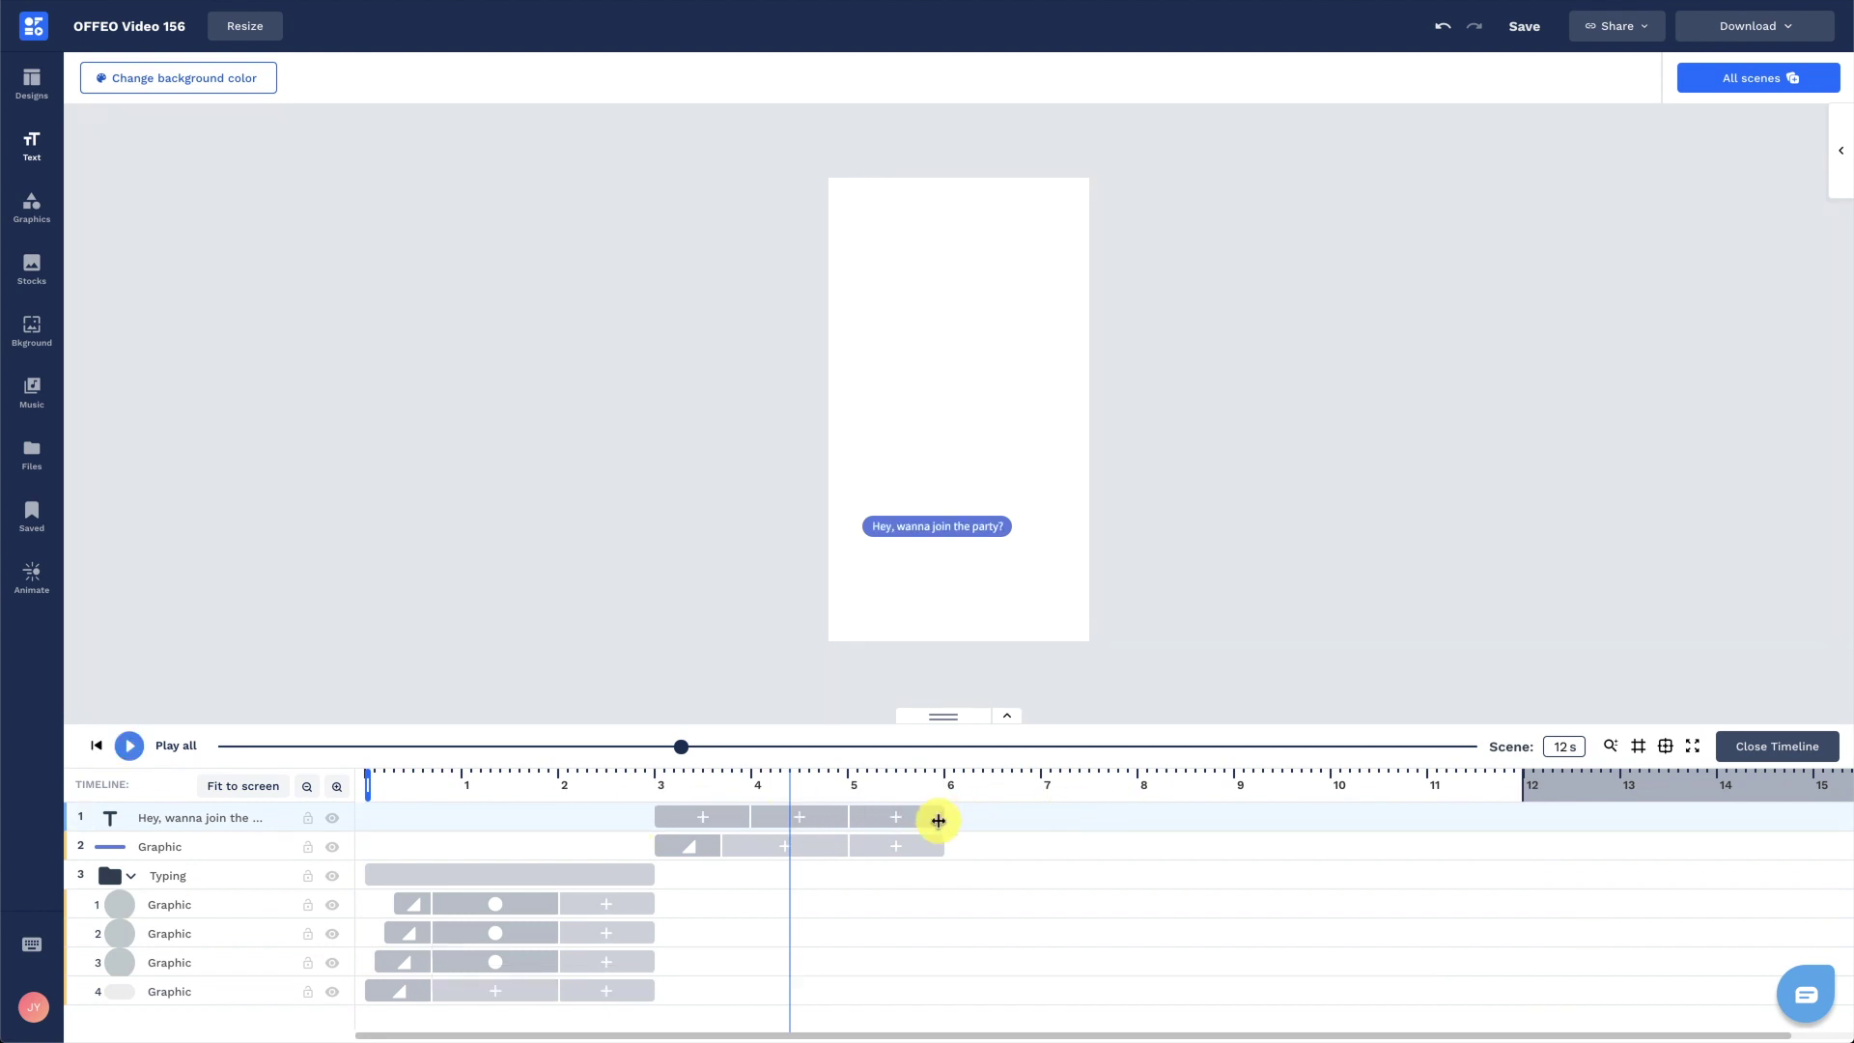
Apply a Wipe In entrance animation from the left to the message text as one object.
left_click(723, 814)
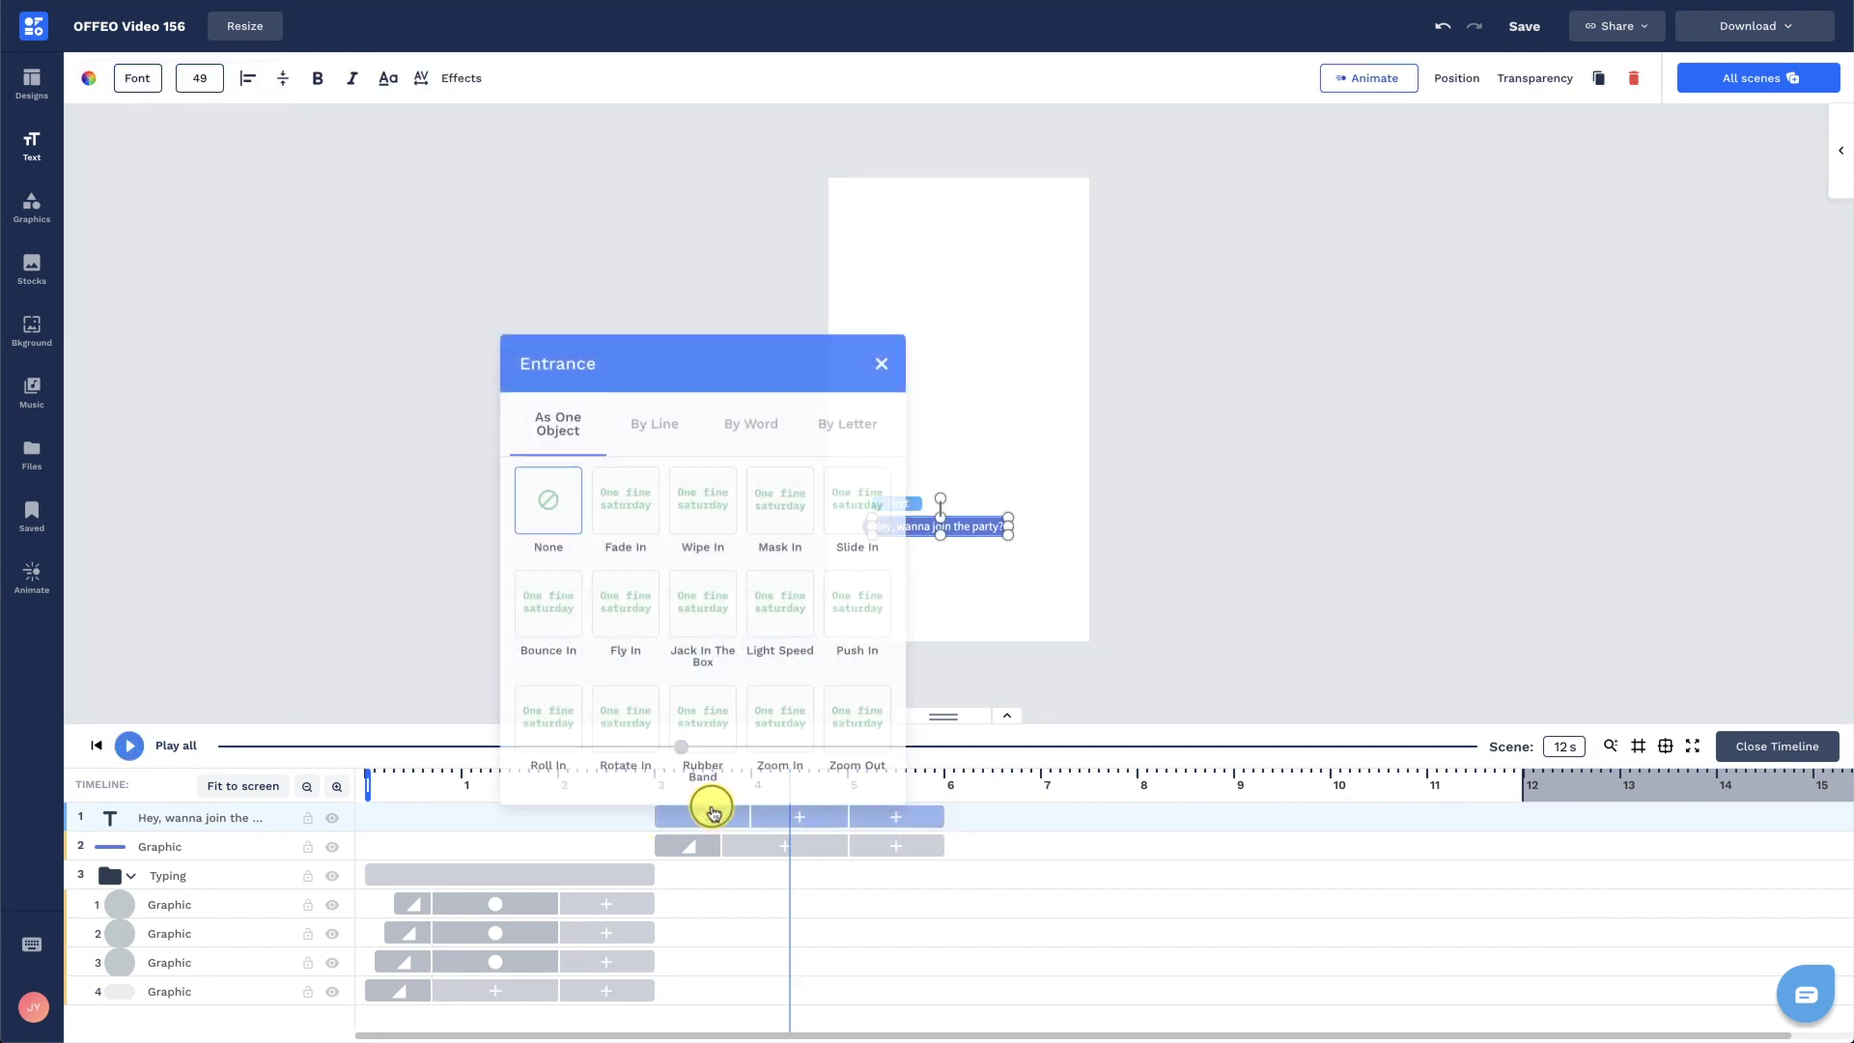
left_click(711, 508)
left_click(755, 697)
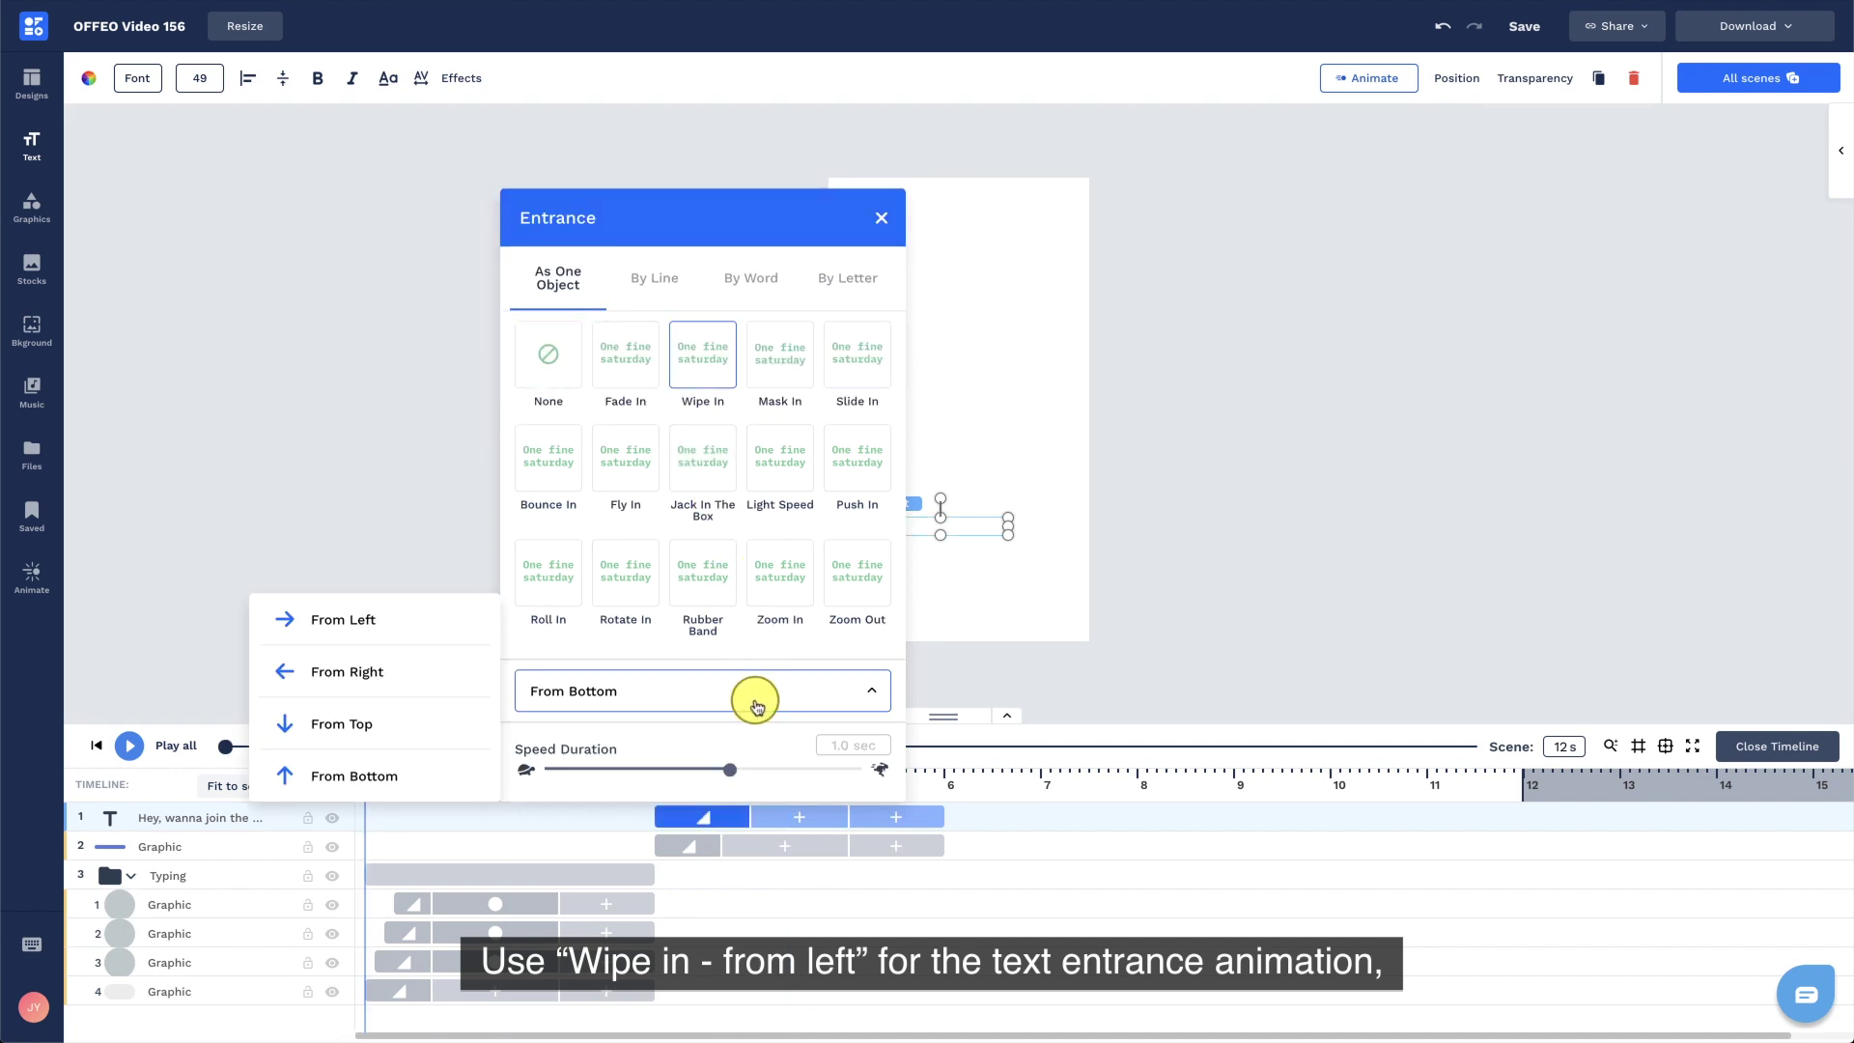
left_click(459, 632)
left_click(881, 218)
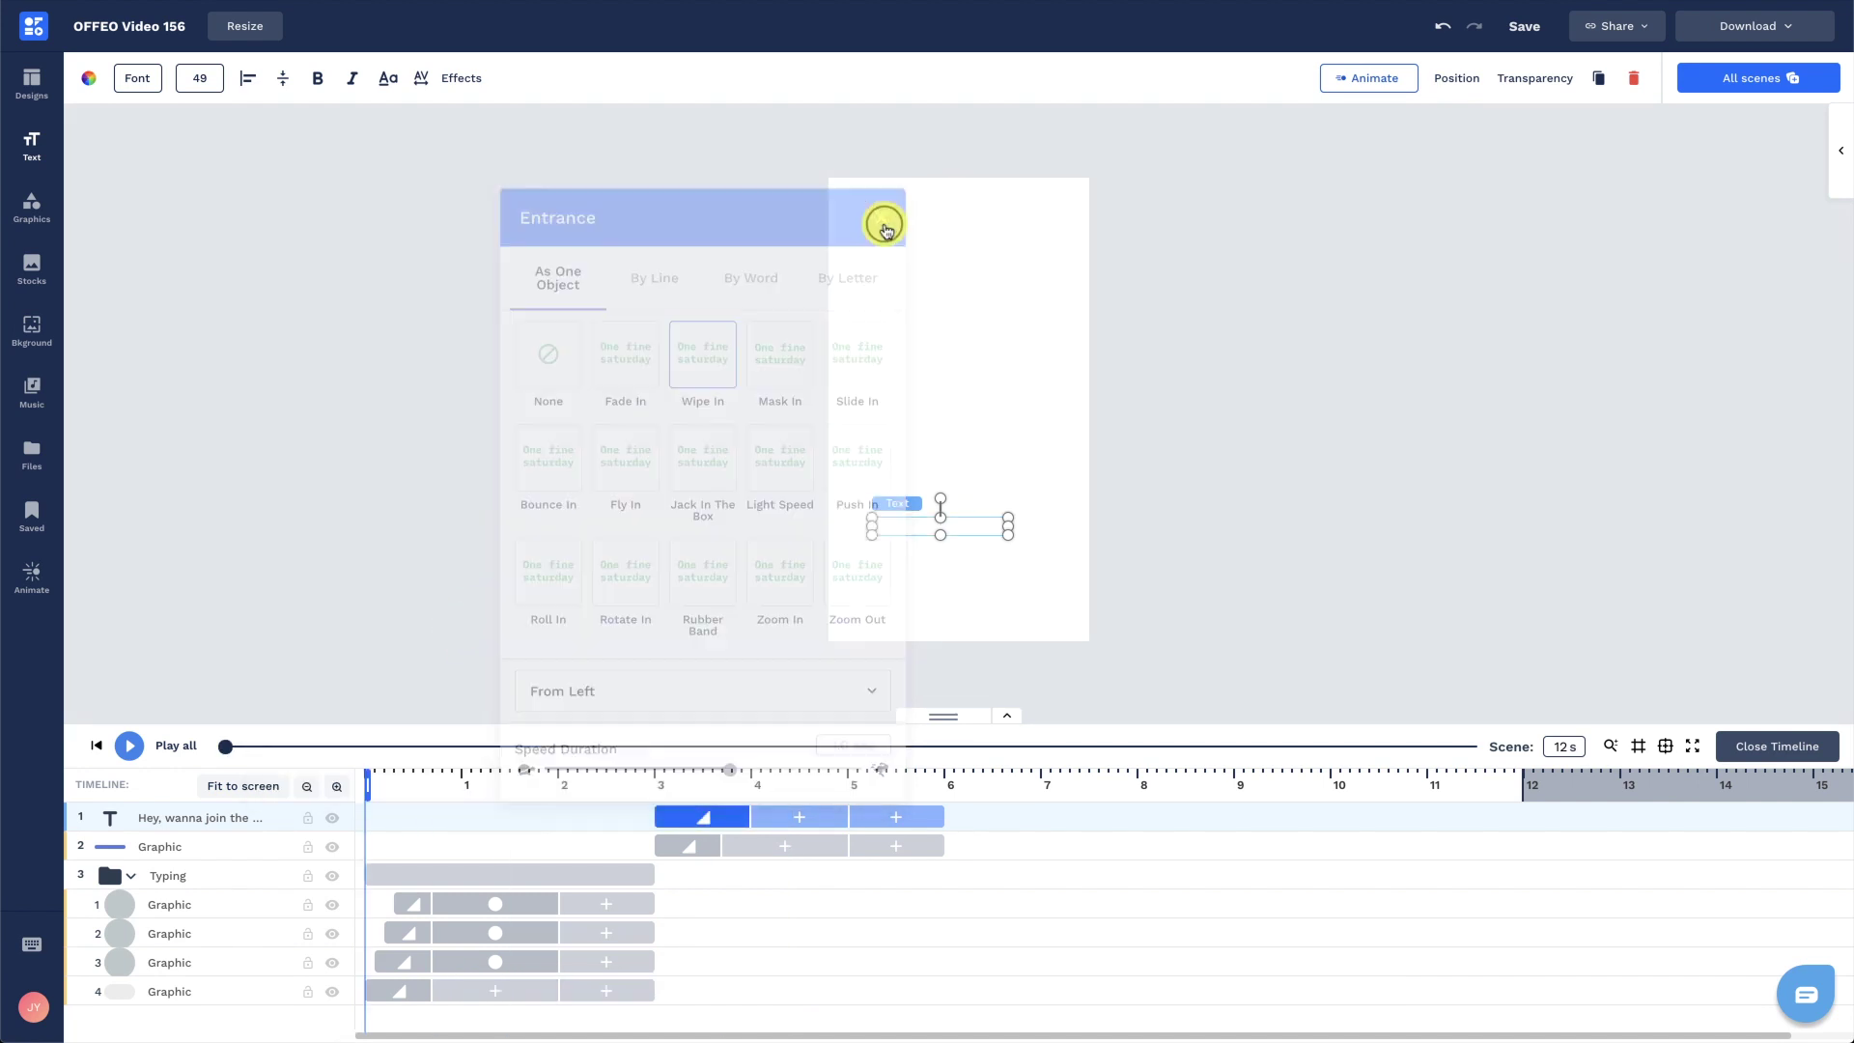
Set the blue bubble's Fade In entrance to the Default direction and shorten its duration to about 0.4 seconds.
left_click(670, 842)
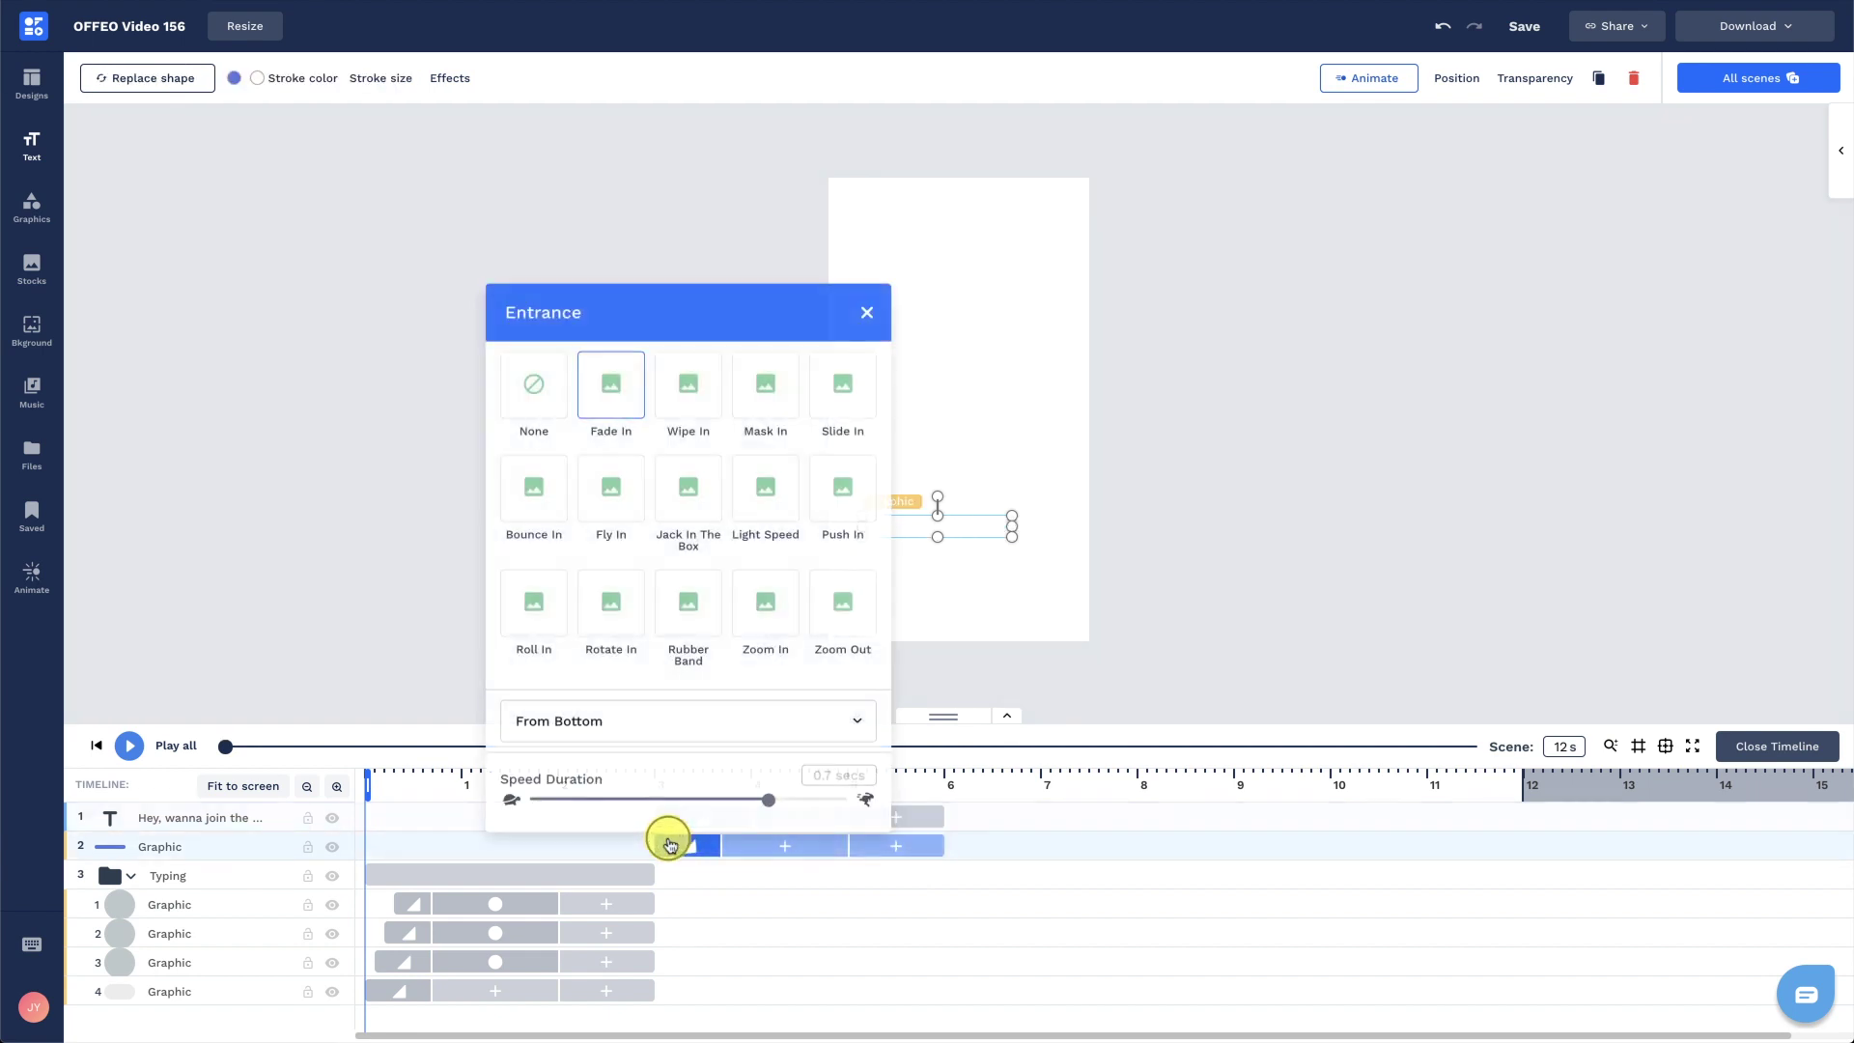
left_click(633, 729)
left_click(415, 600)
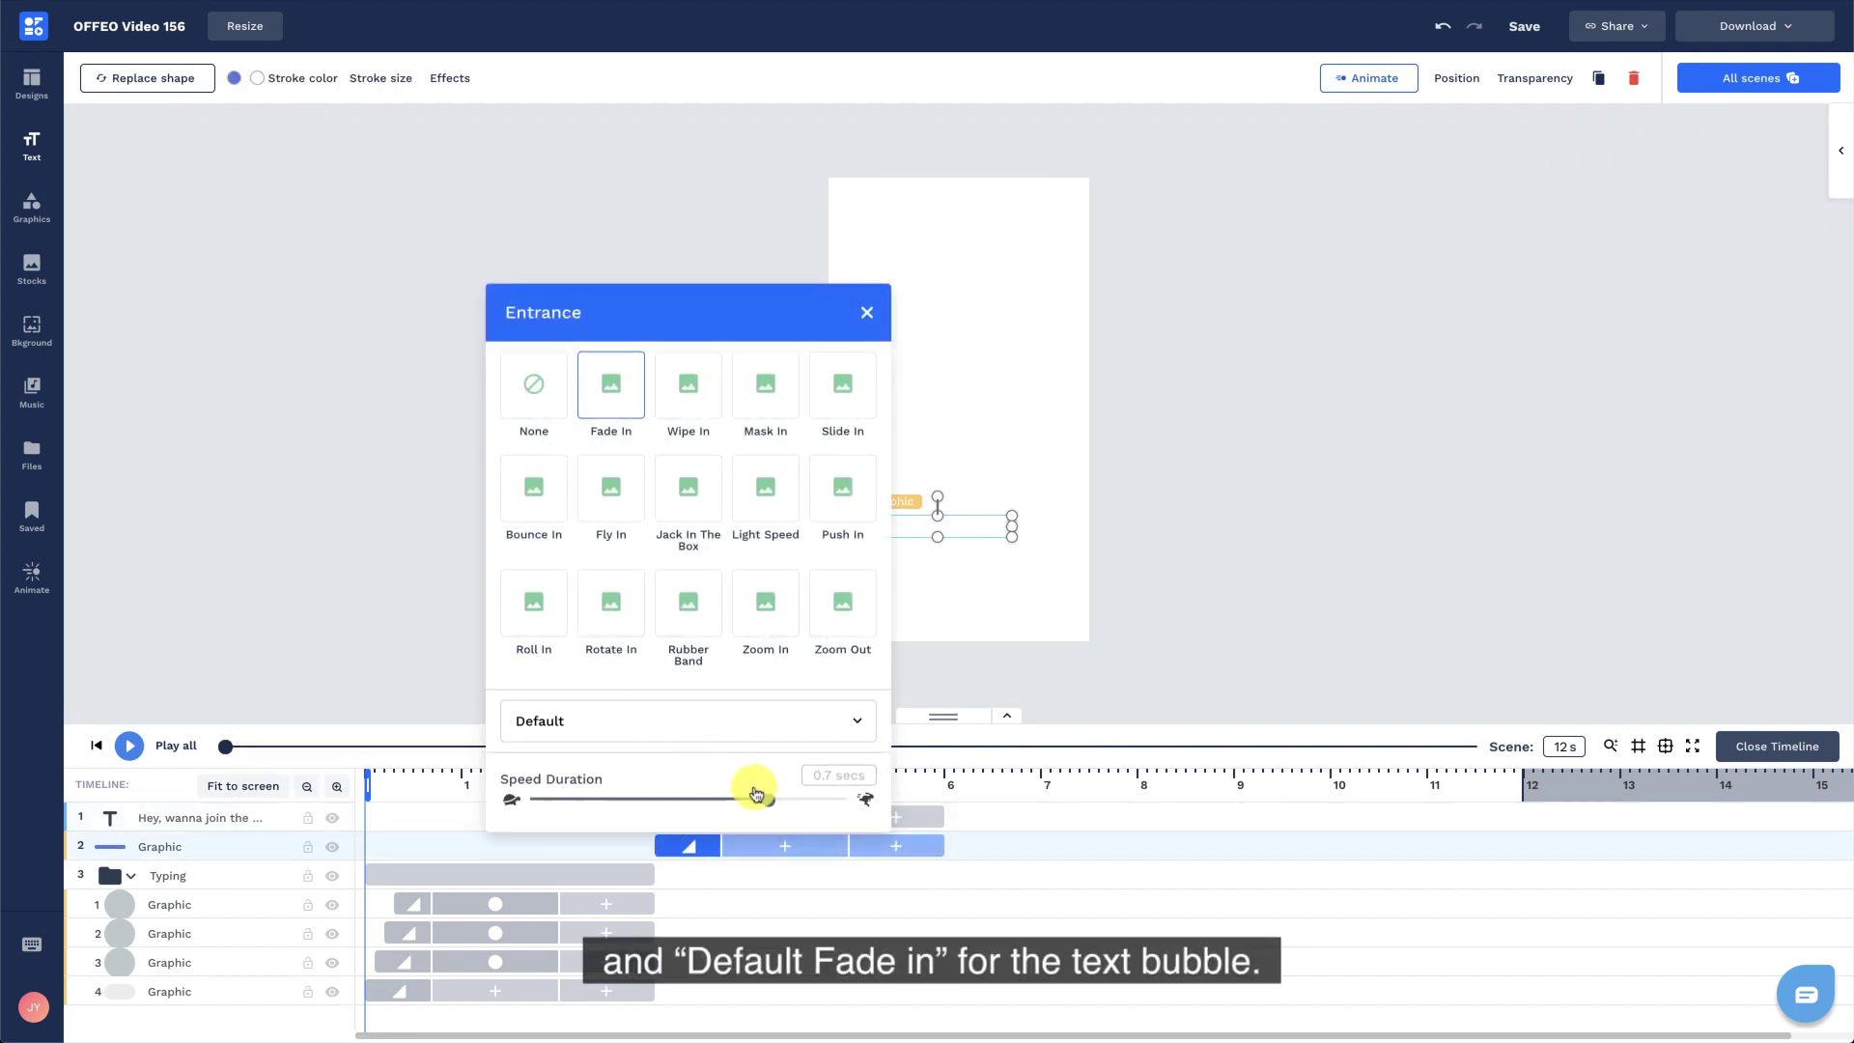
left_click_drag(768, 799, 814, 806)
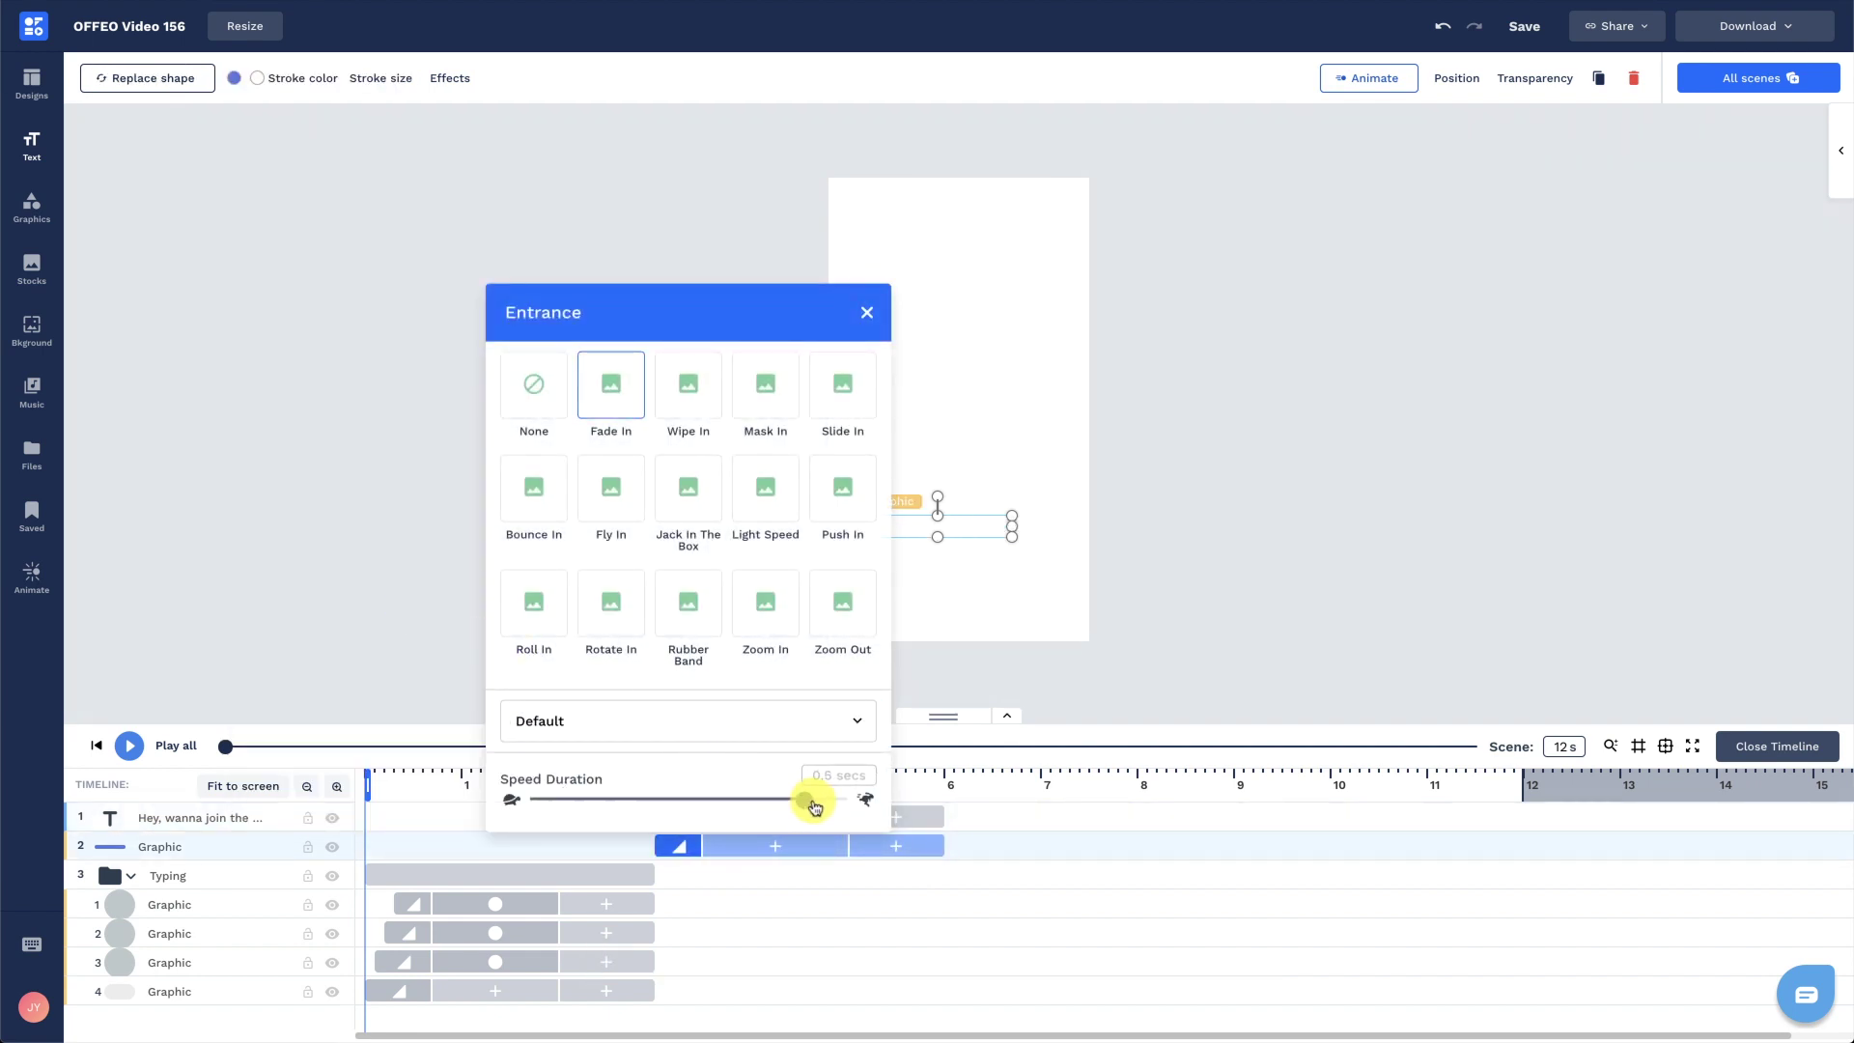
left_click(867, 312)
Group the message text with its blue bubble and shift the group to start at 2 seconds in the timeline.
left_click(263, 818)
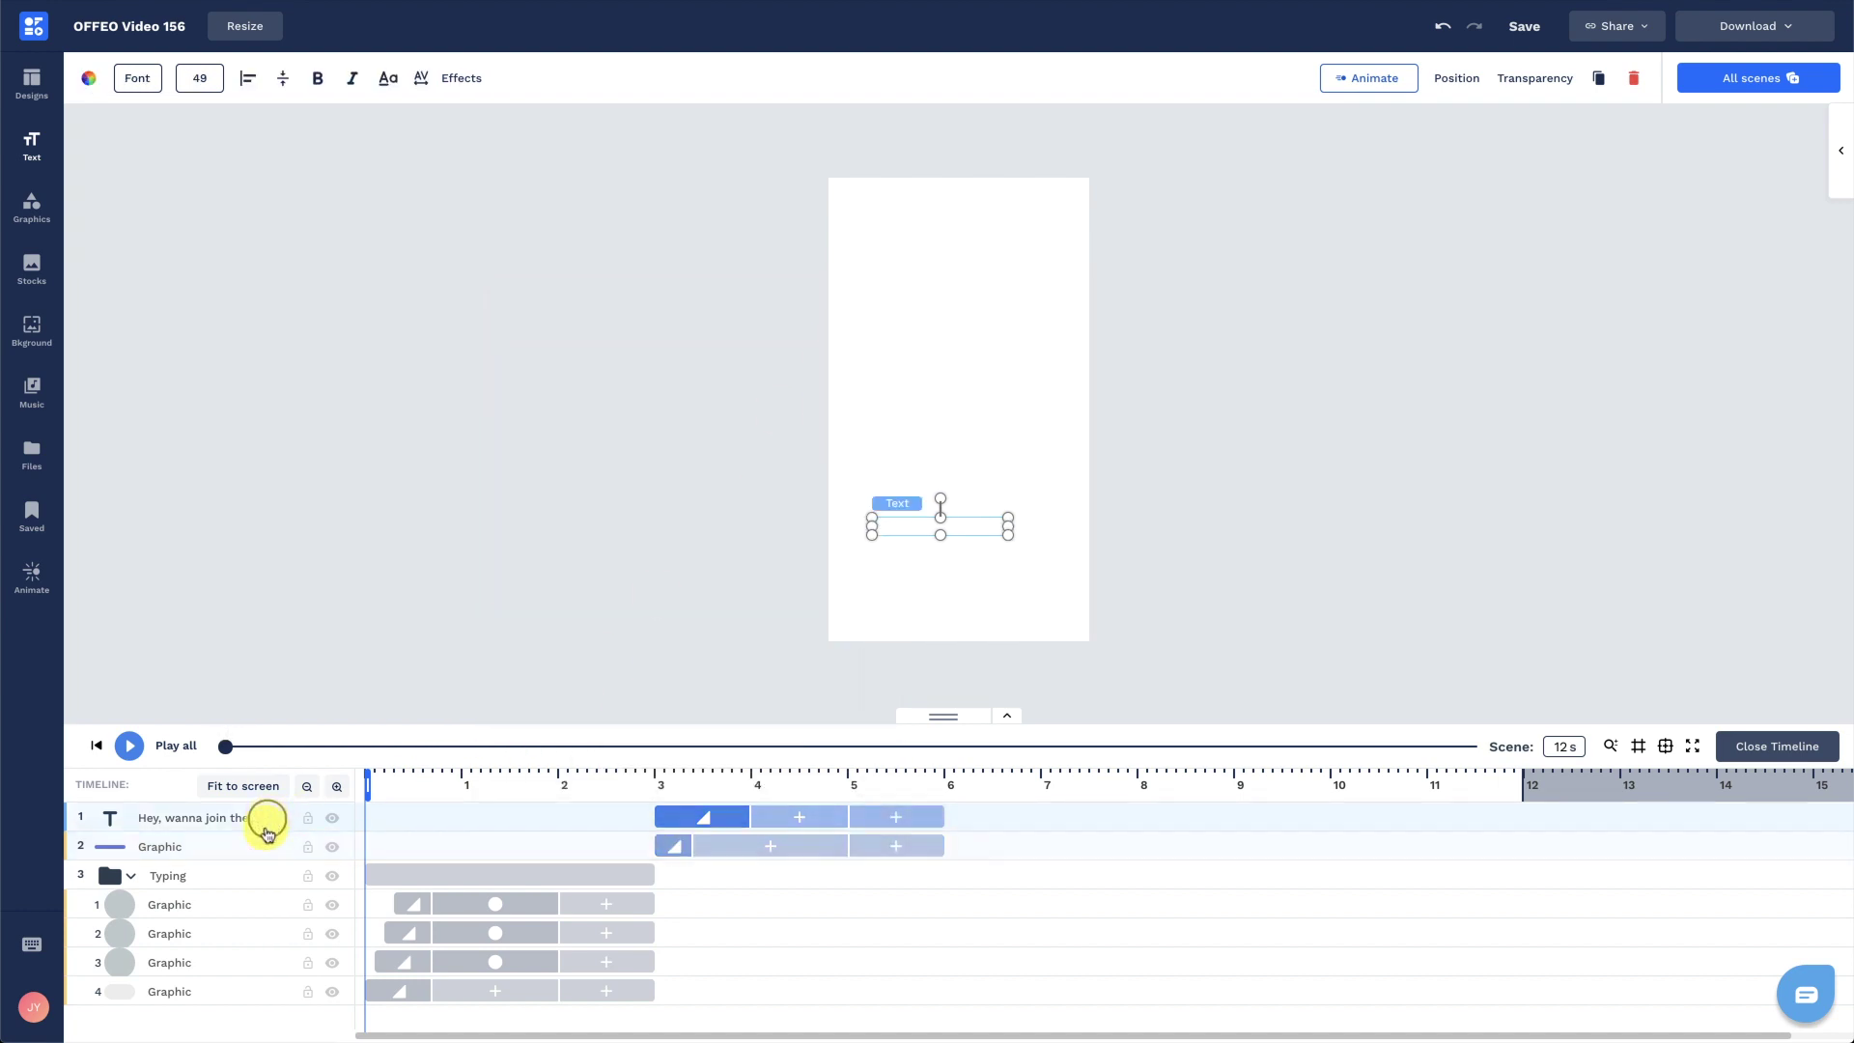
left_click(260, 842, "shift")
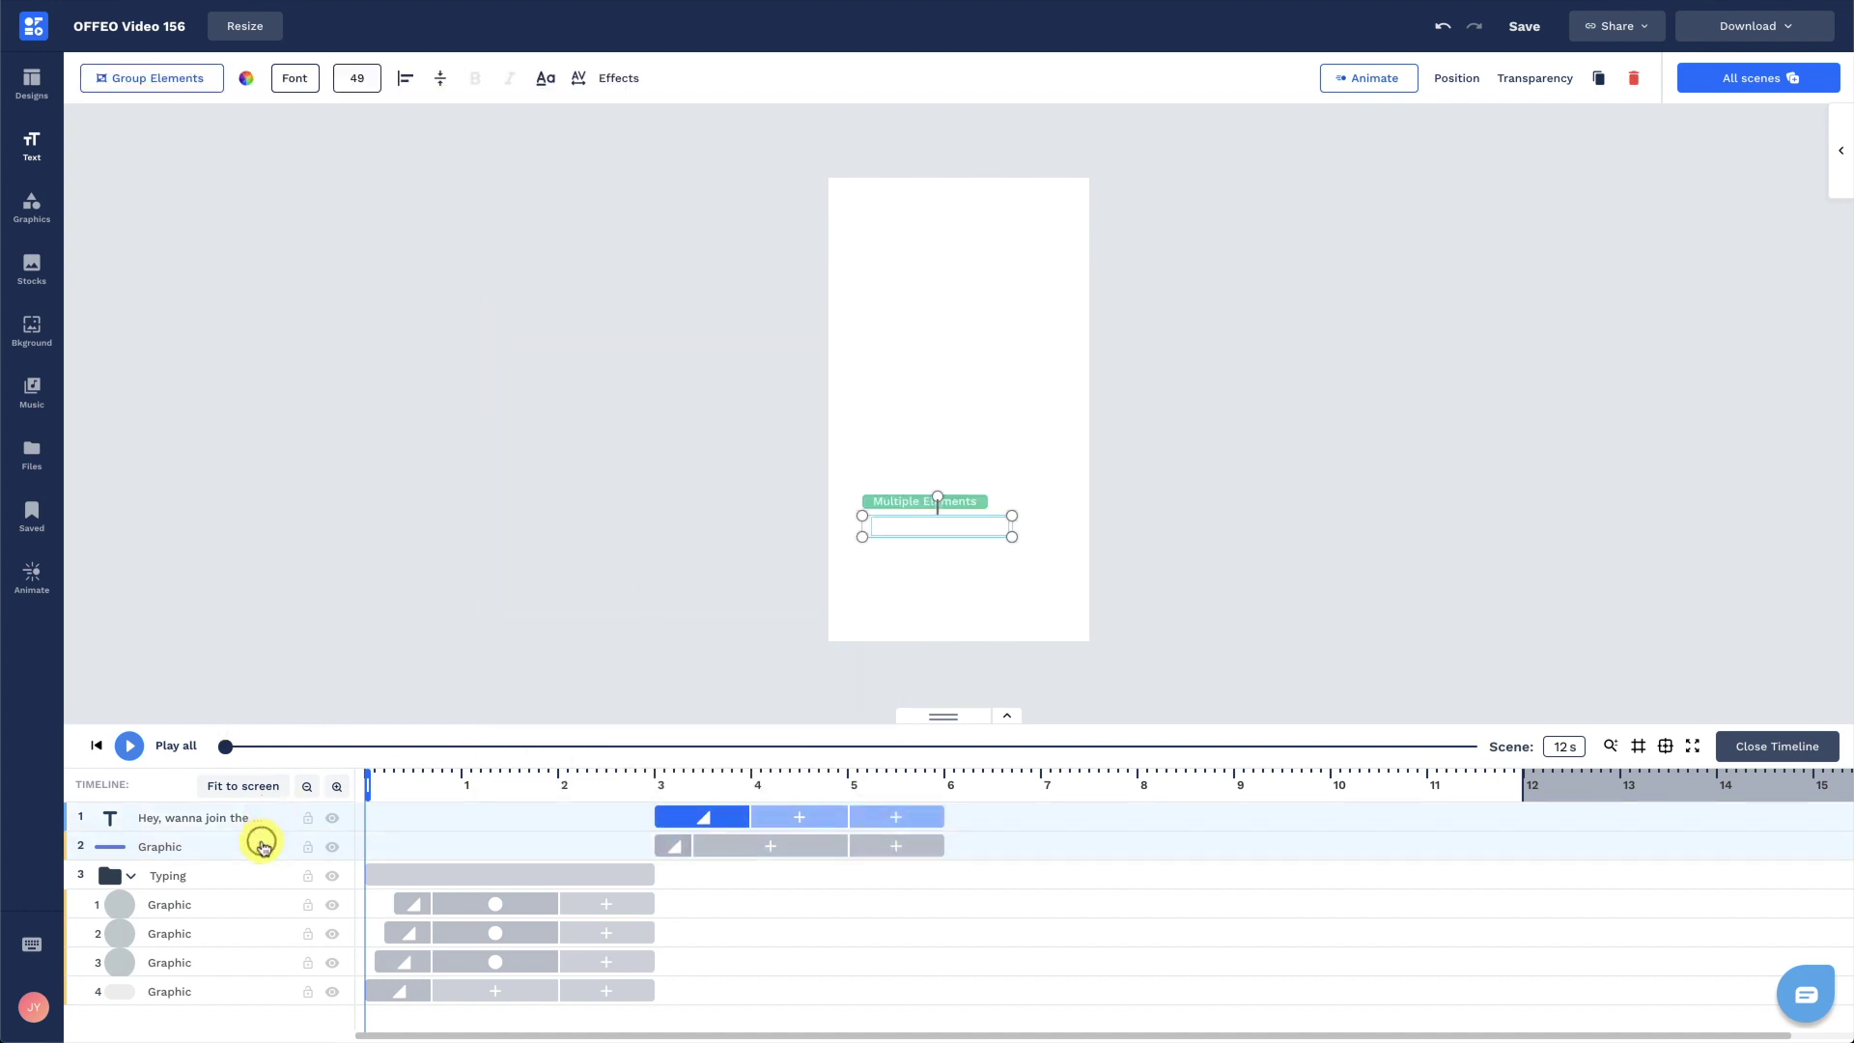
left_click(176, 73)
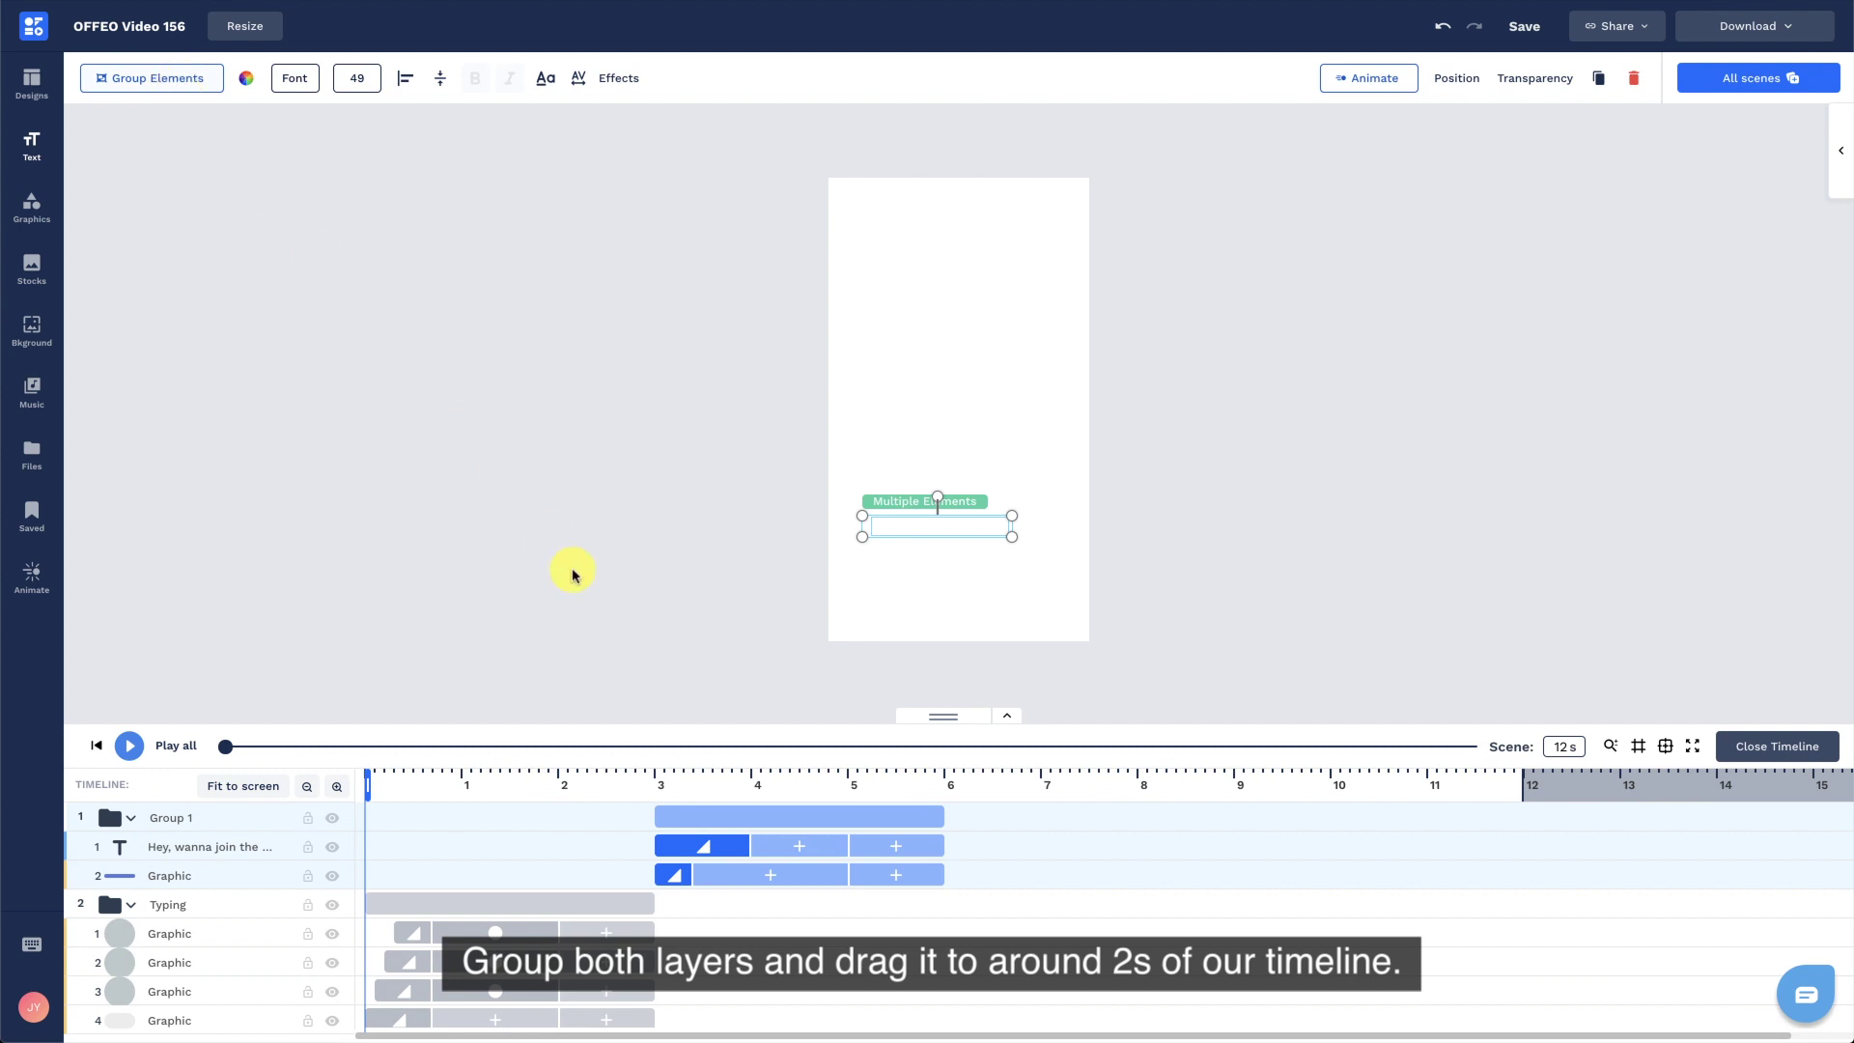
left_click_drag(730, 817, 638, 817)
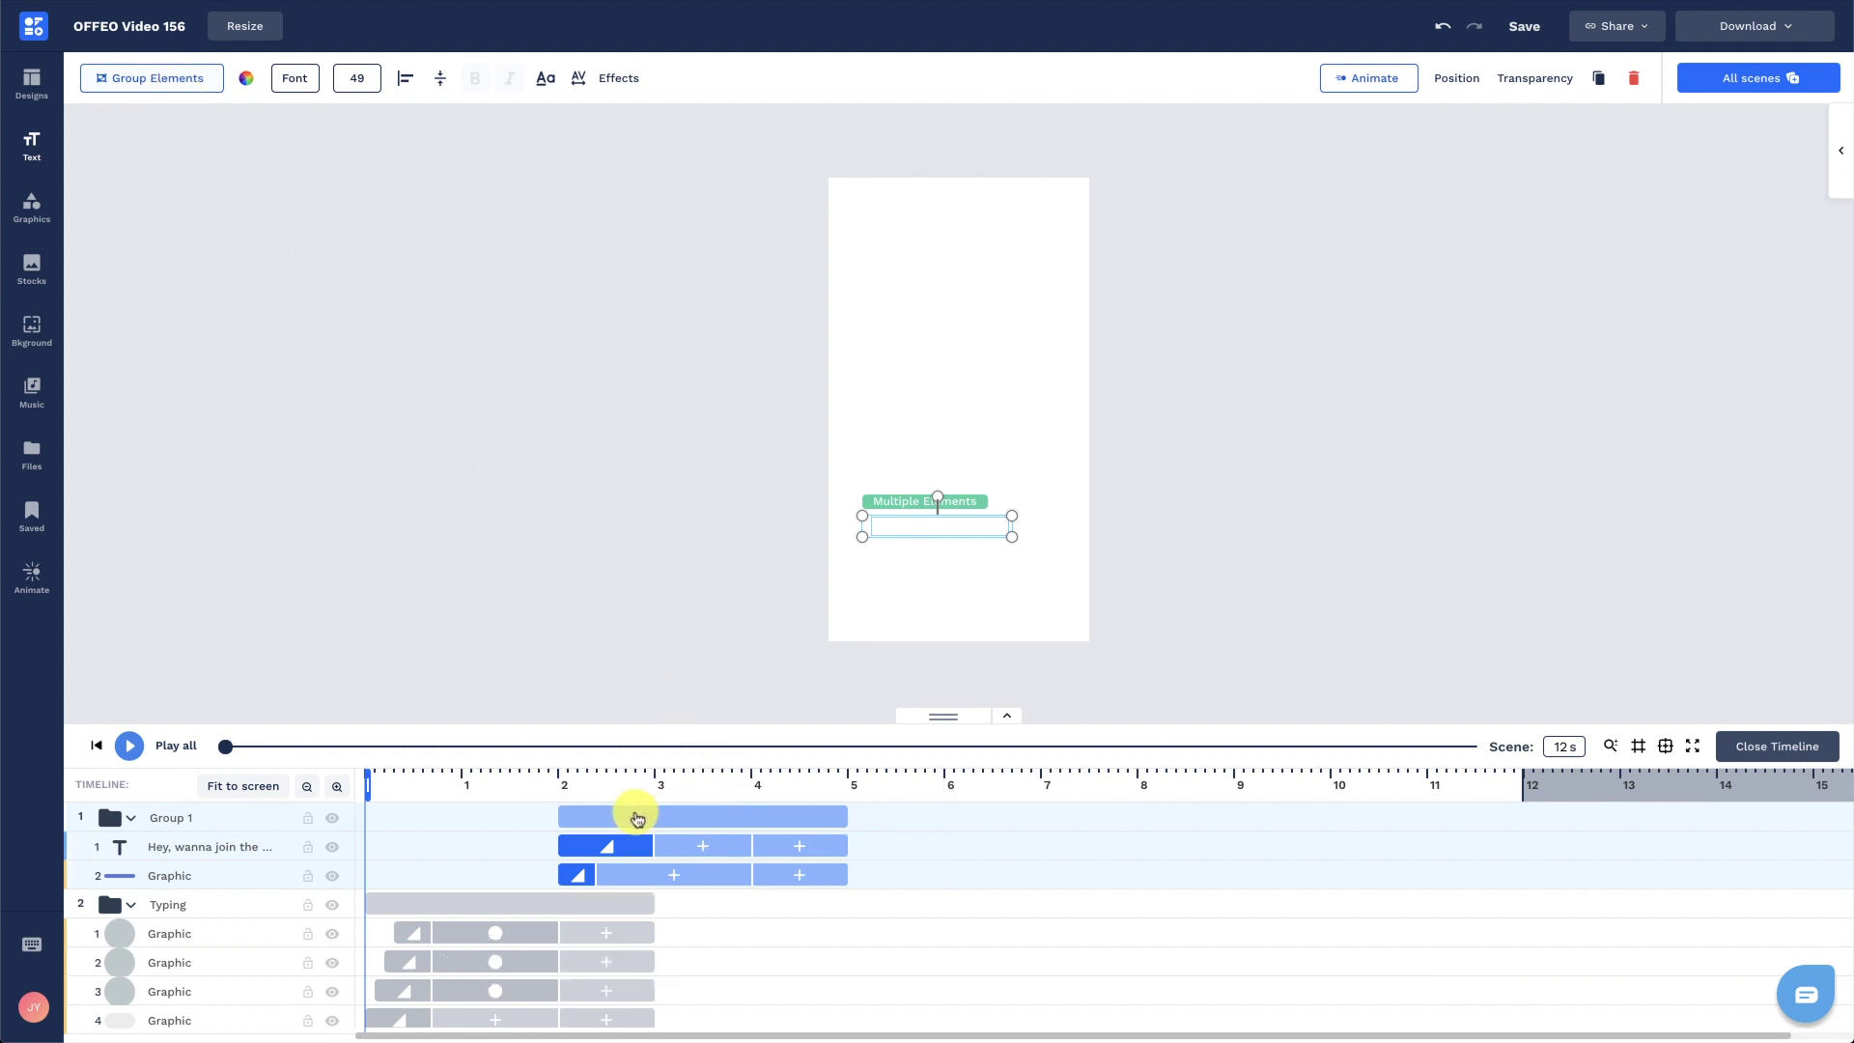
Rename the new message group as Text 01.
double_click(194, 817)
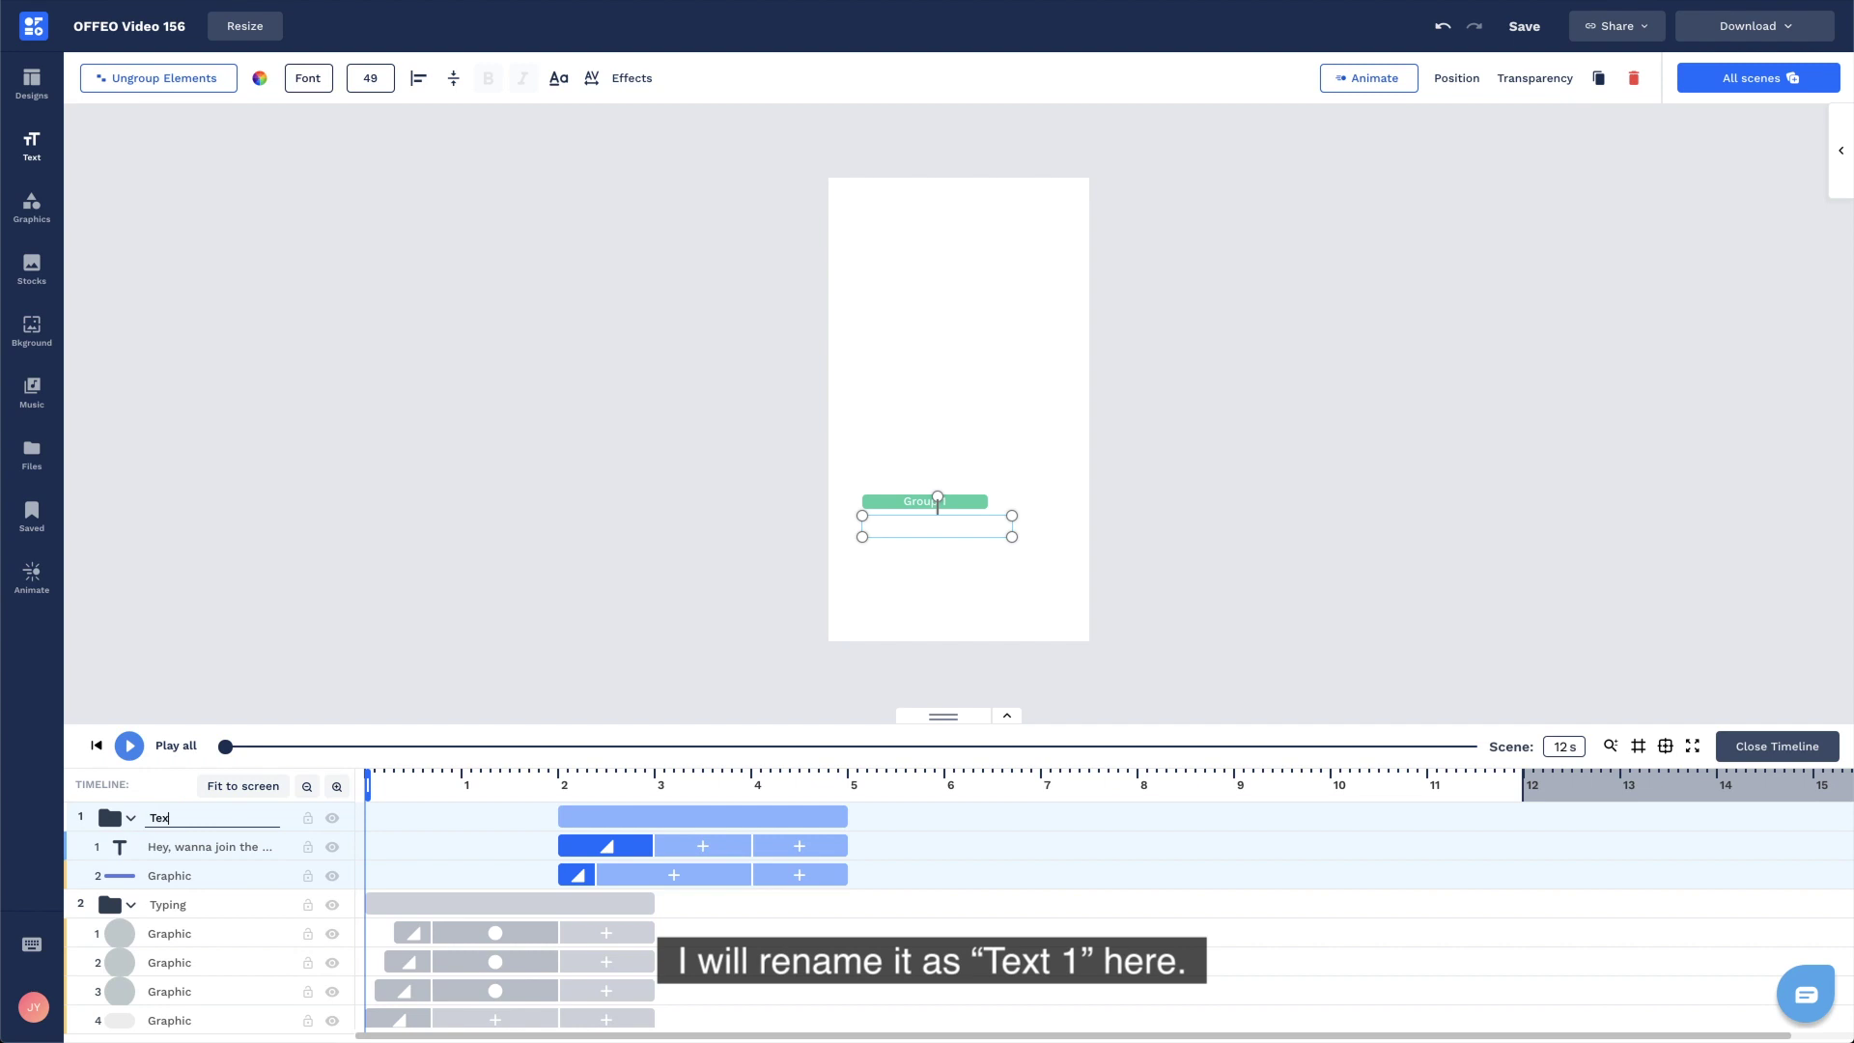
type("Text 01")
left_click(248, 770)
Add a Fade Out exit animation towards the top to the Text 01 group, lasting about 0.5 seconds.
left_click(219, 814)
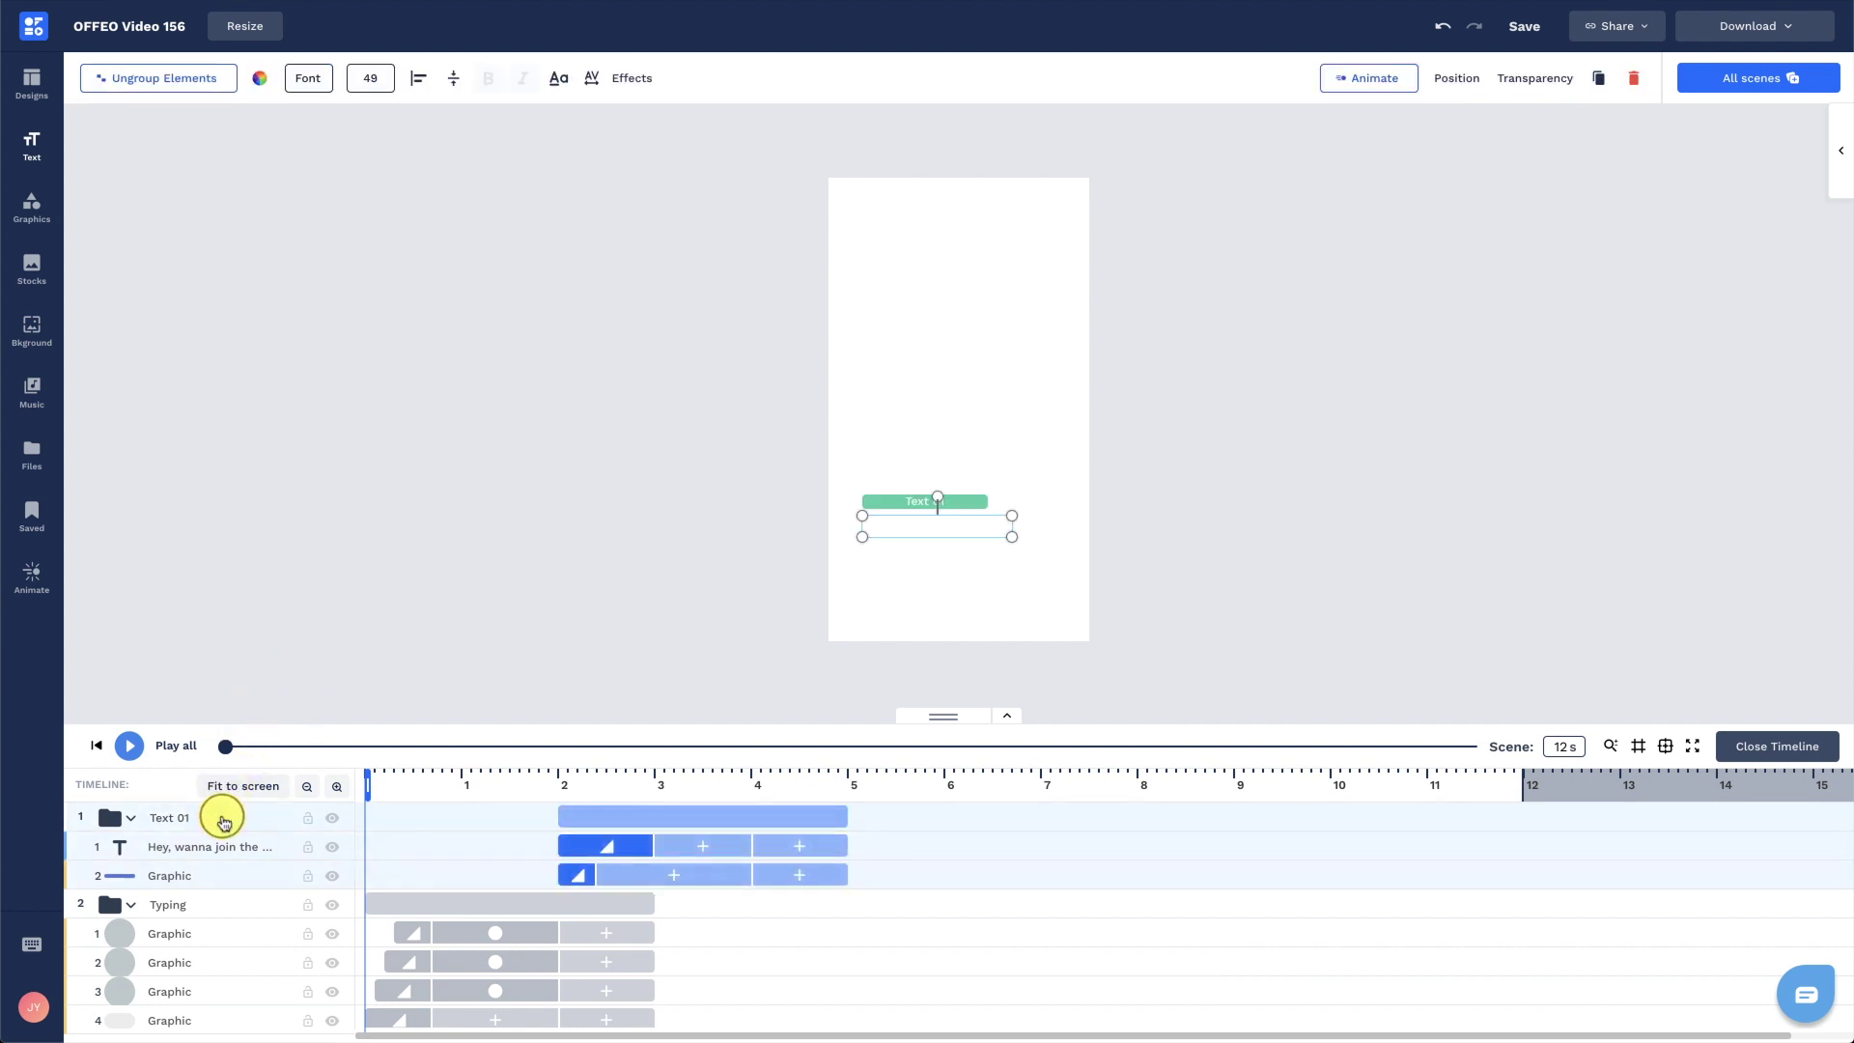
left_click(1395, 77)
left_click(1744, 207)
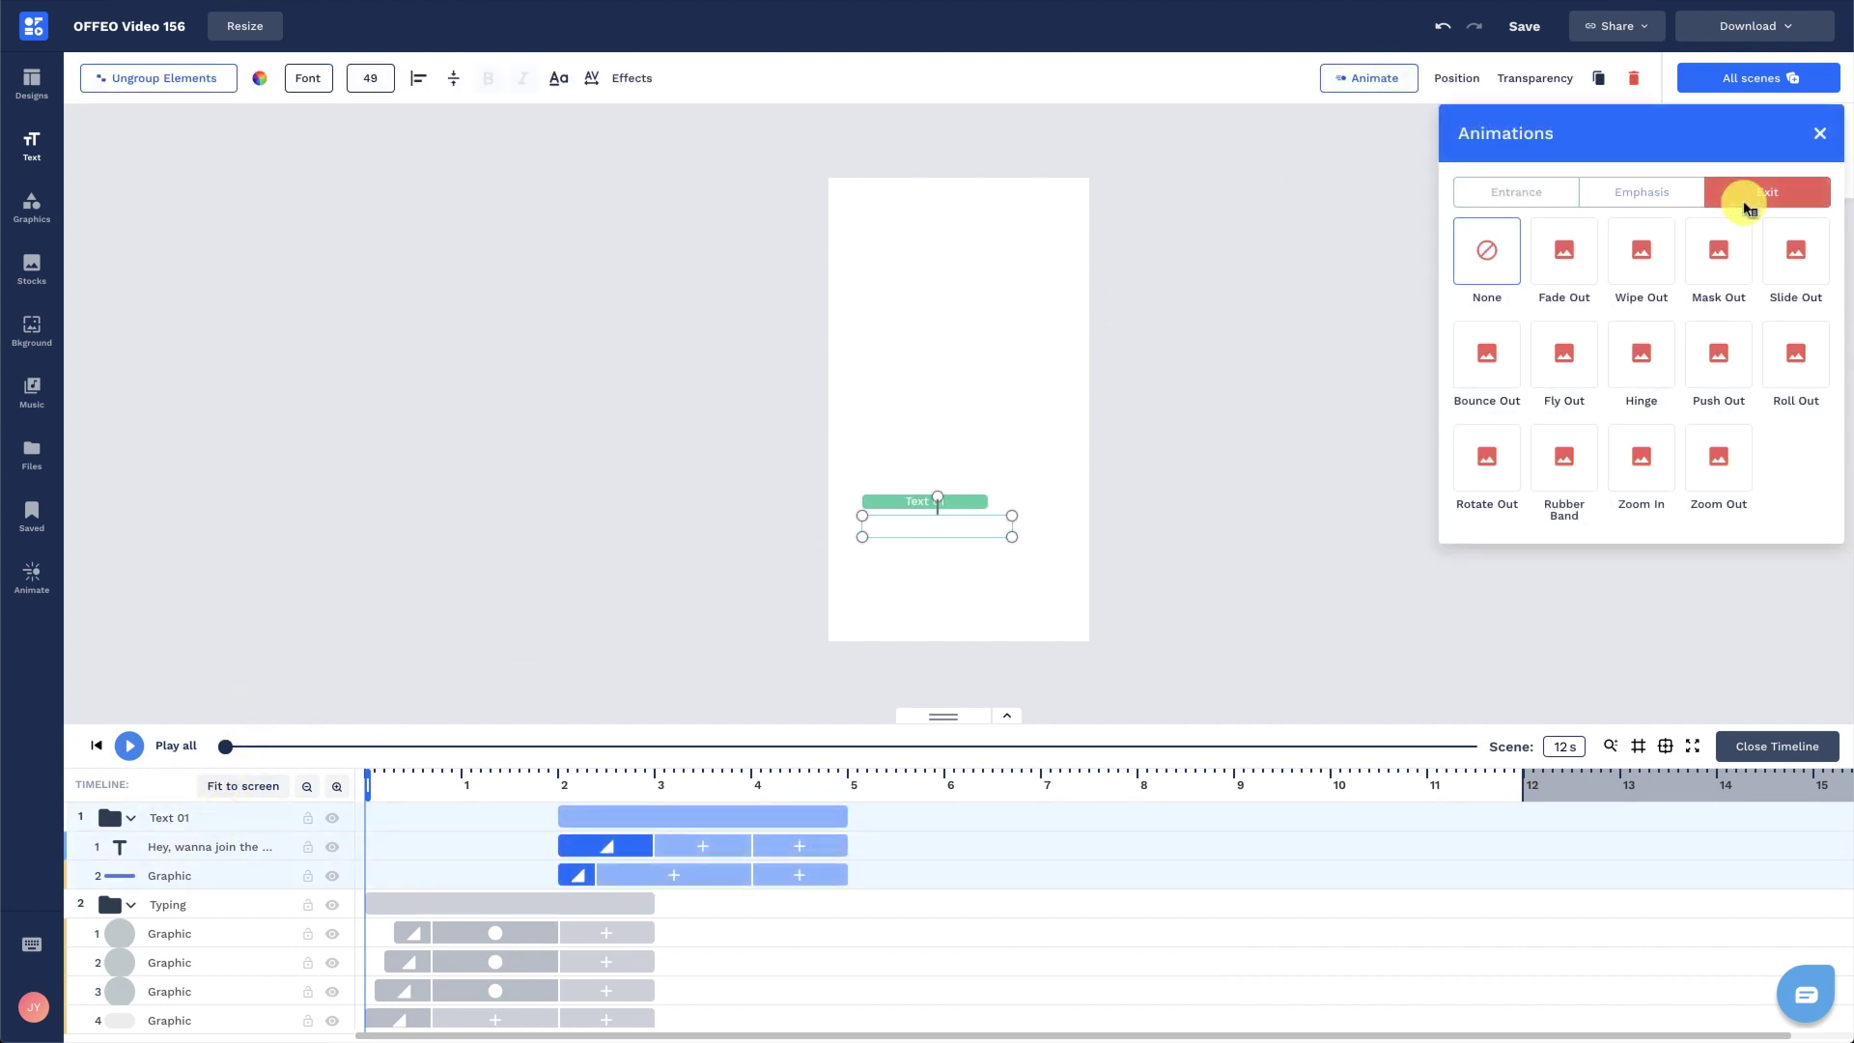
left_click(1564, 253)
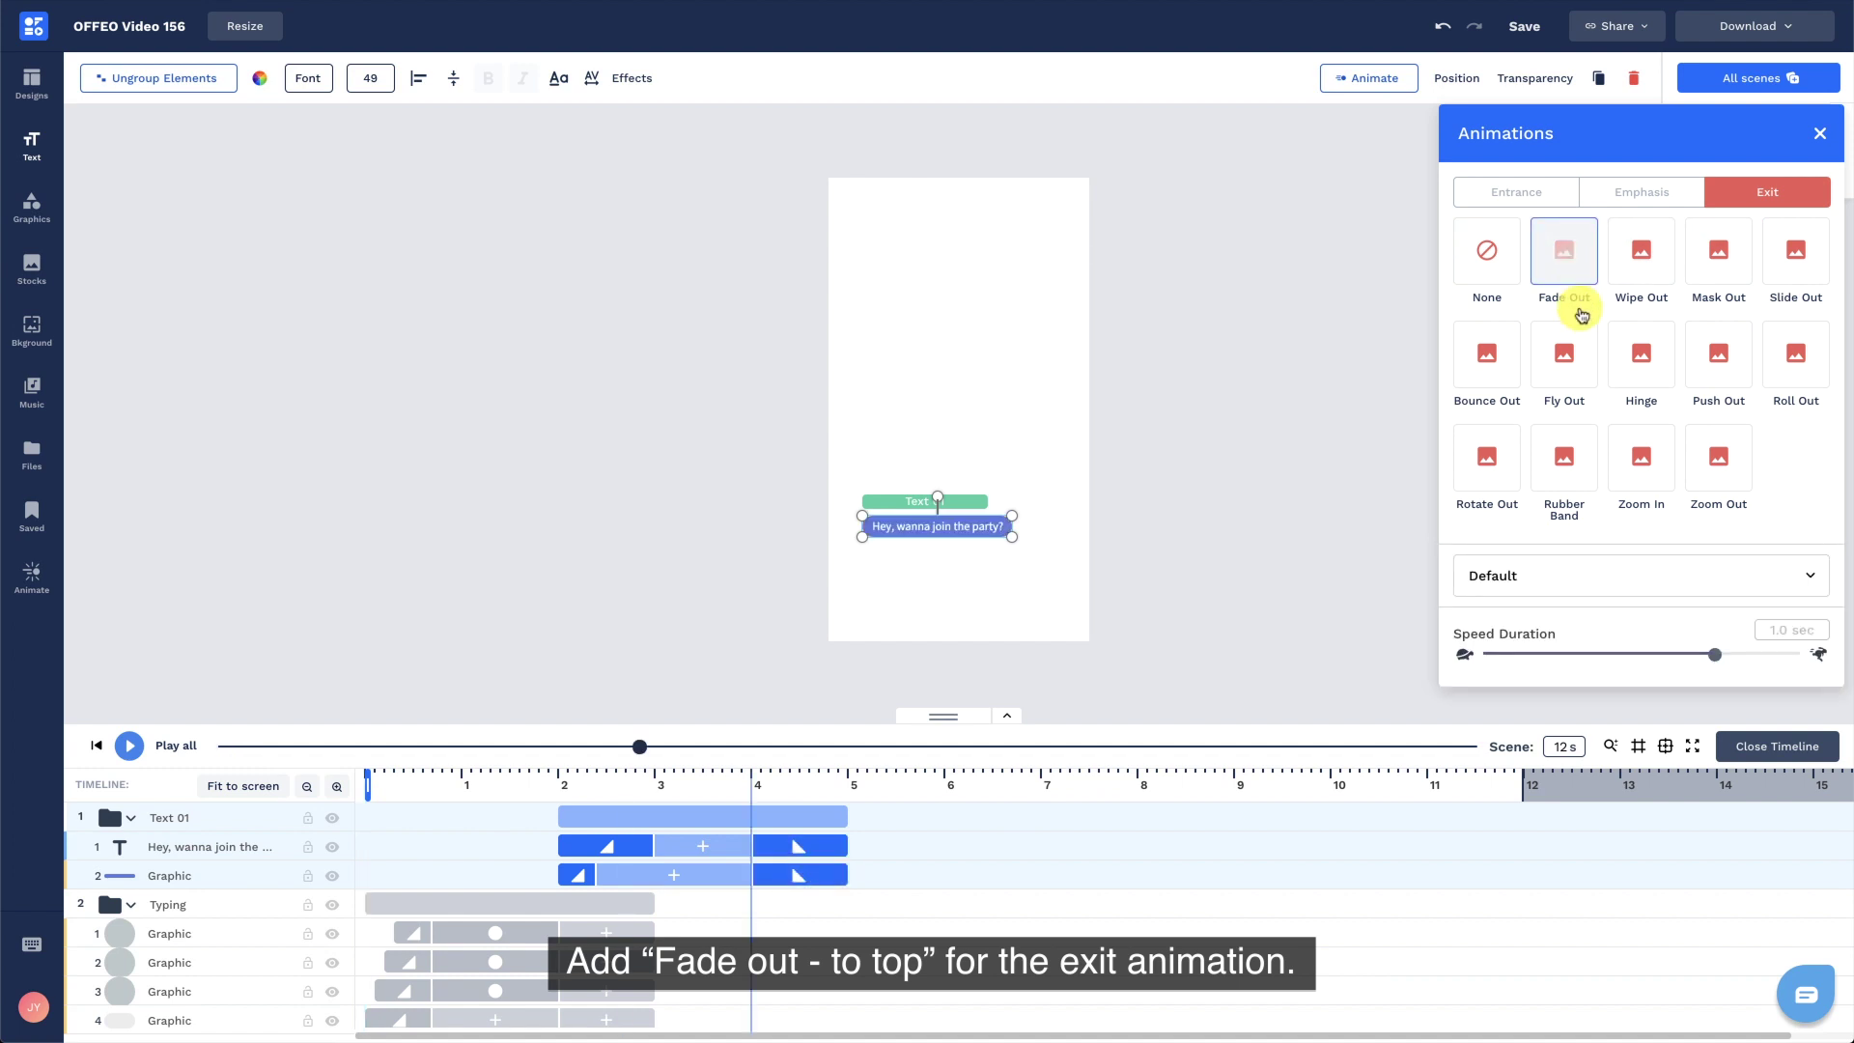
left_click(1606, 570)
left_click(1389, 608)
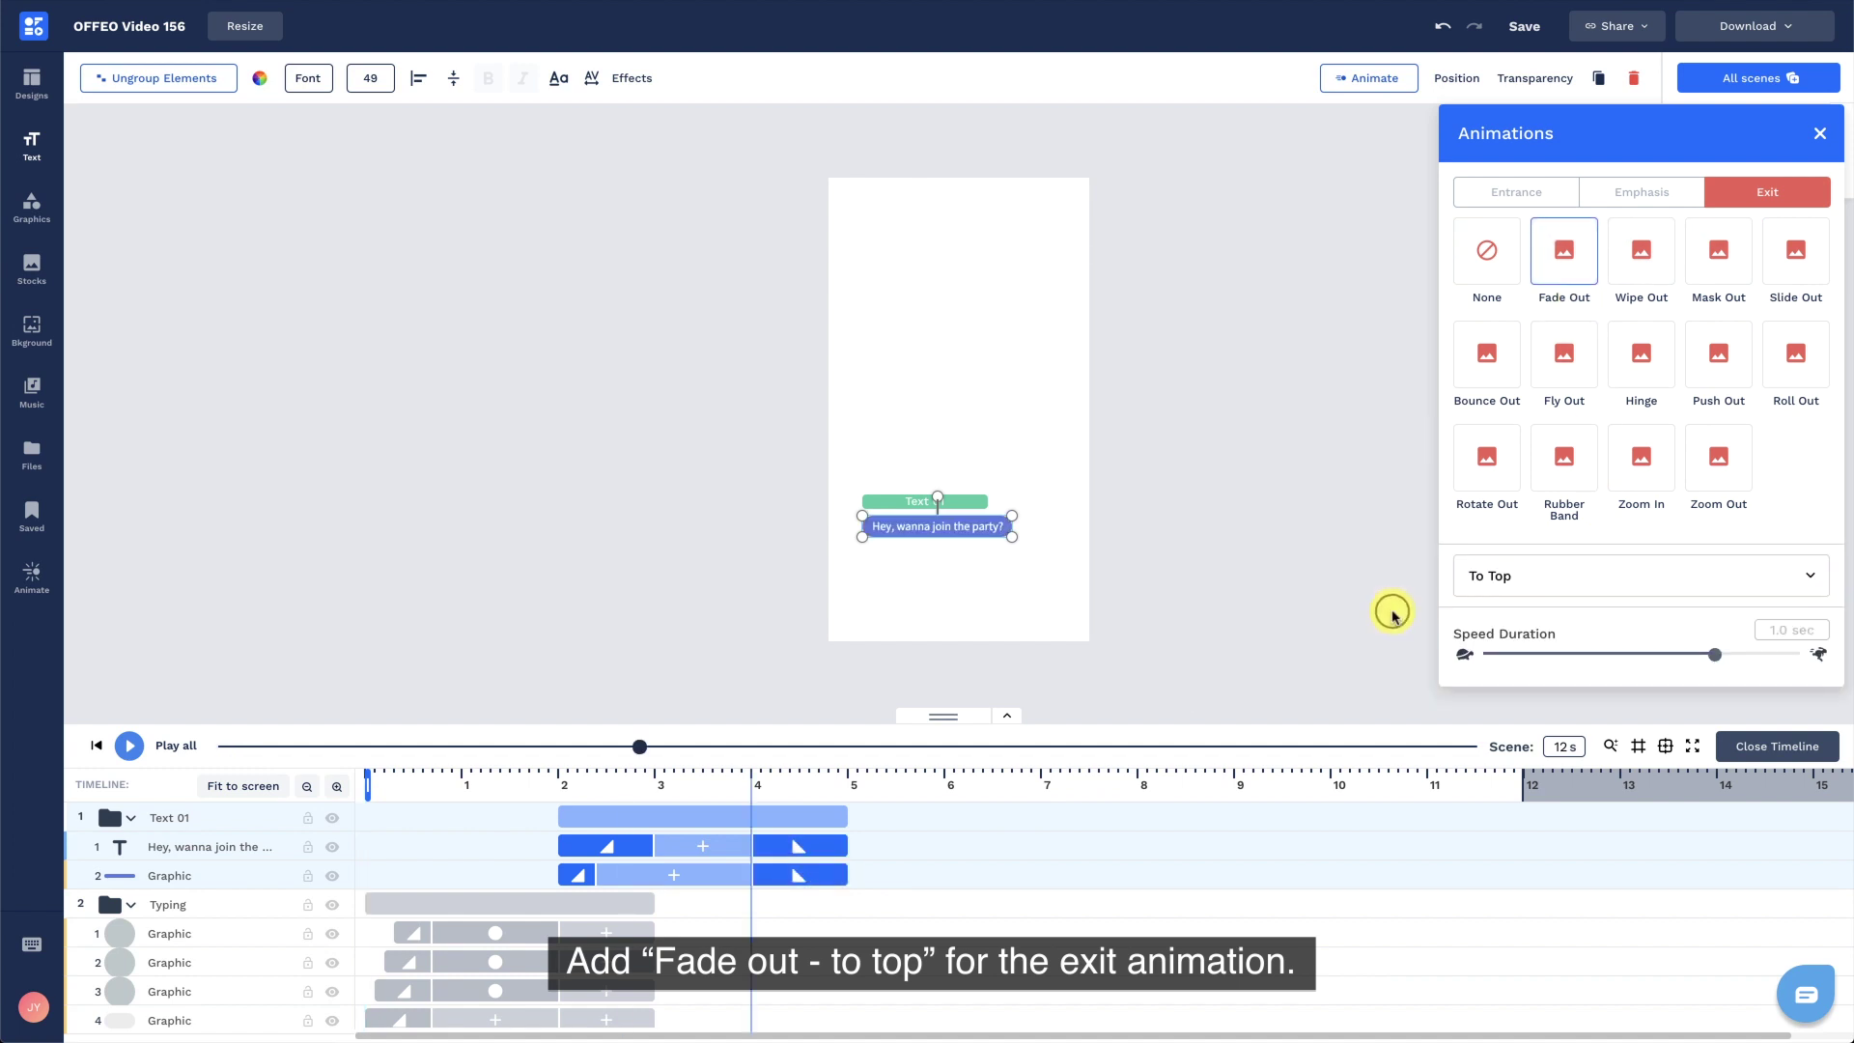
left_click_drag(1714, 655, 1763, 656)
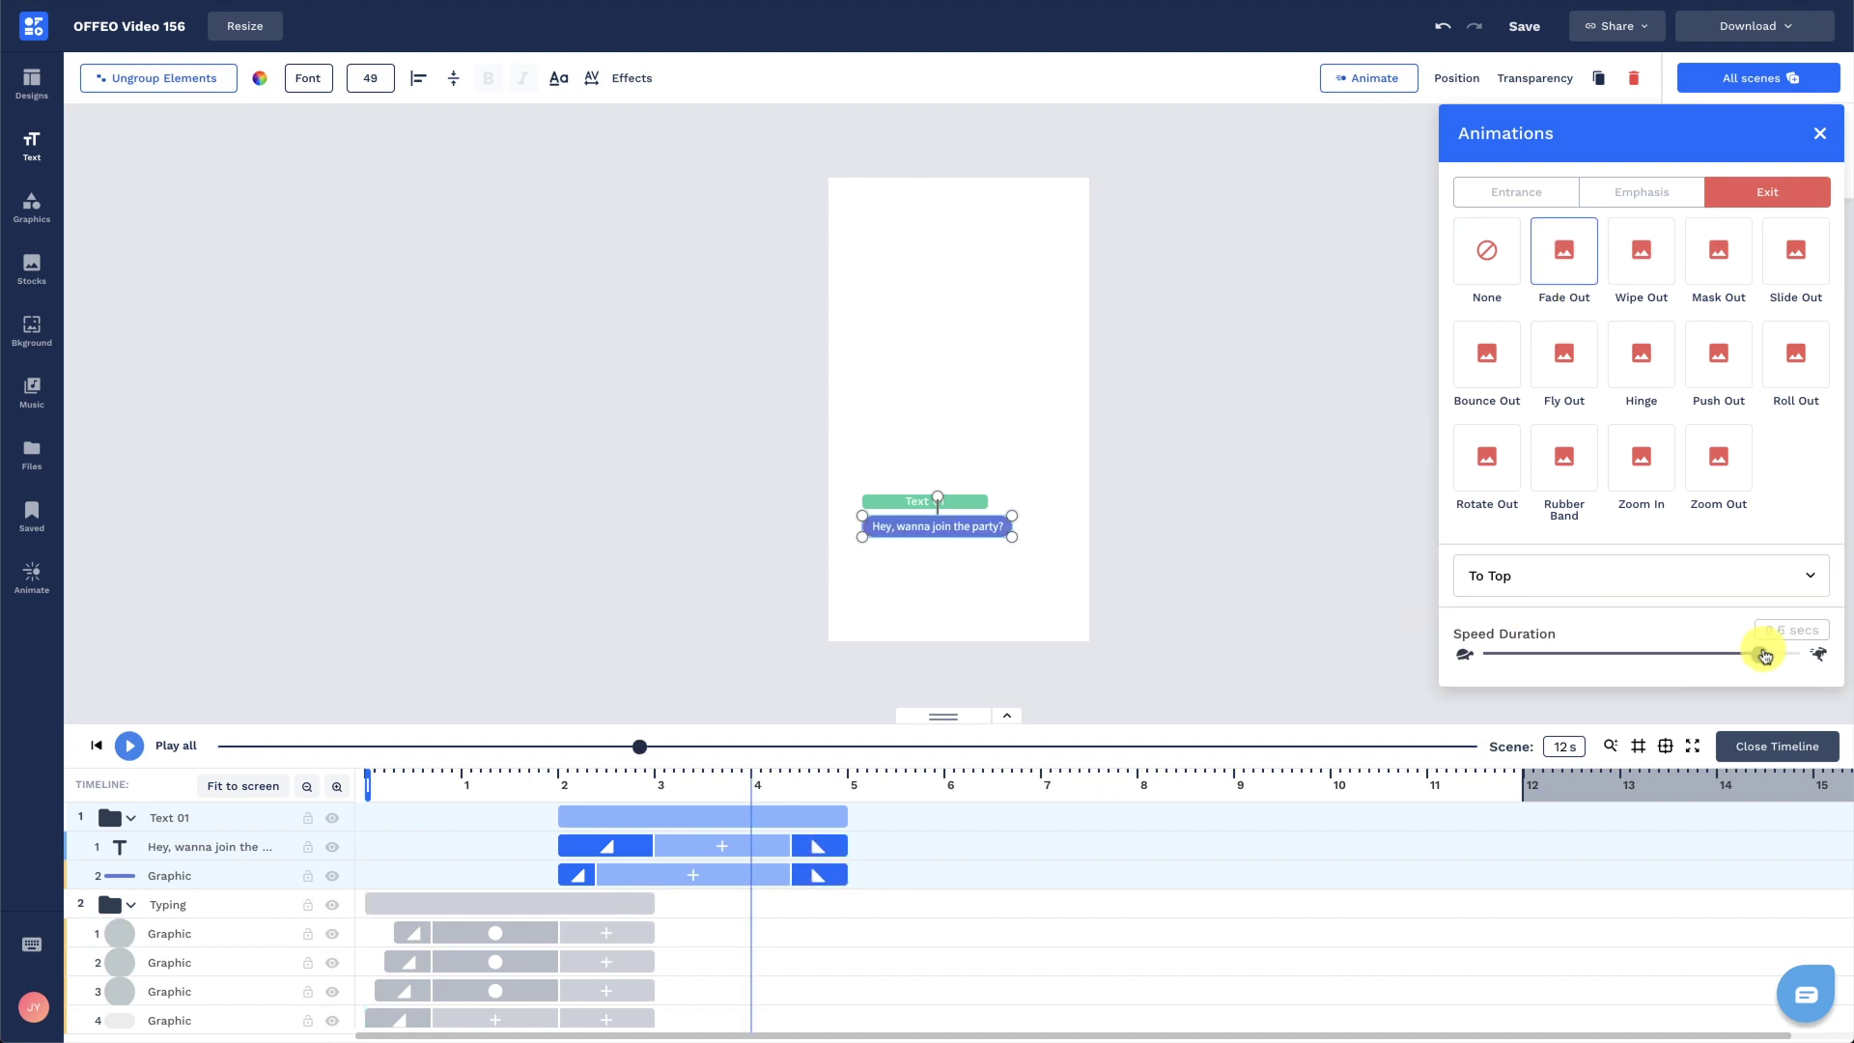
left_click(1820, 133)
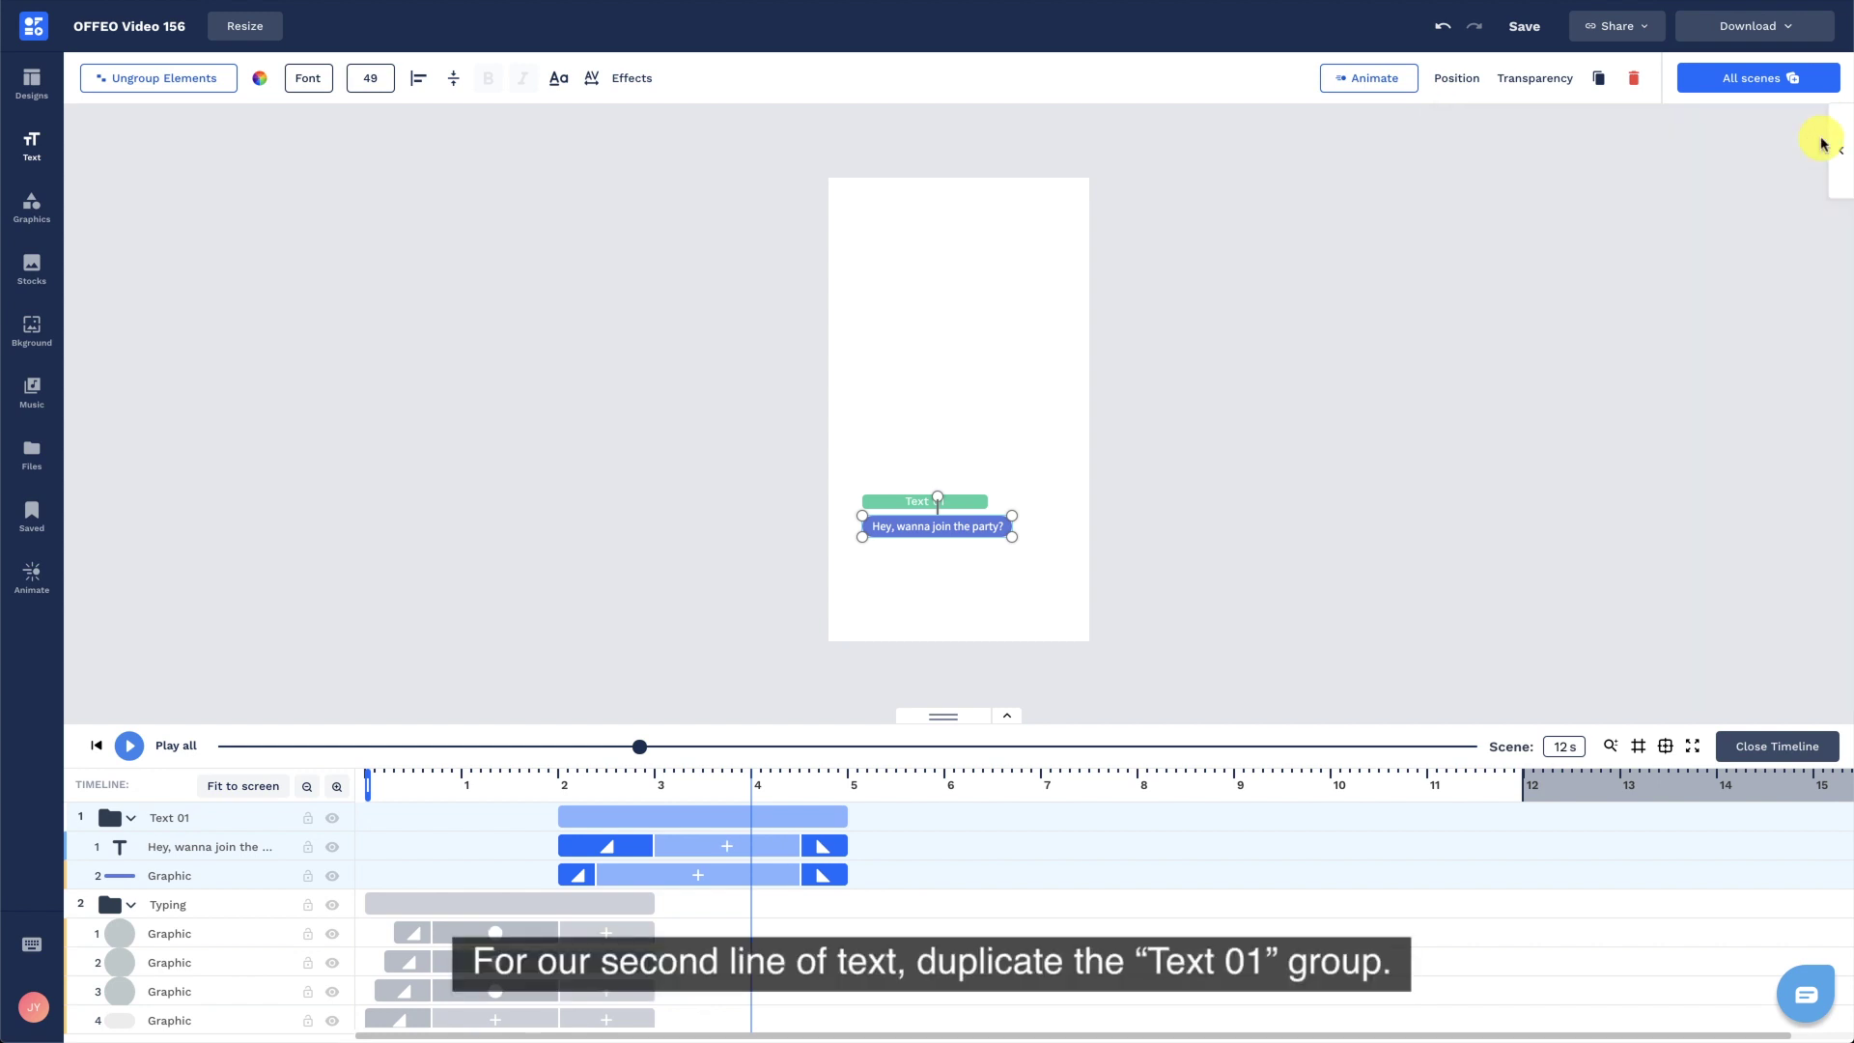
Duplicate the Text 01 group exactly over the original and shift the copy to start at about 4.8 seconds.
key("ctrl+d")
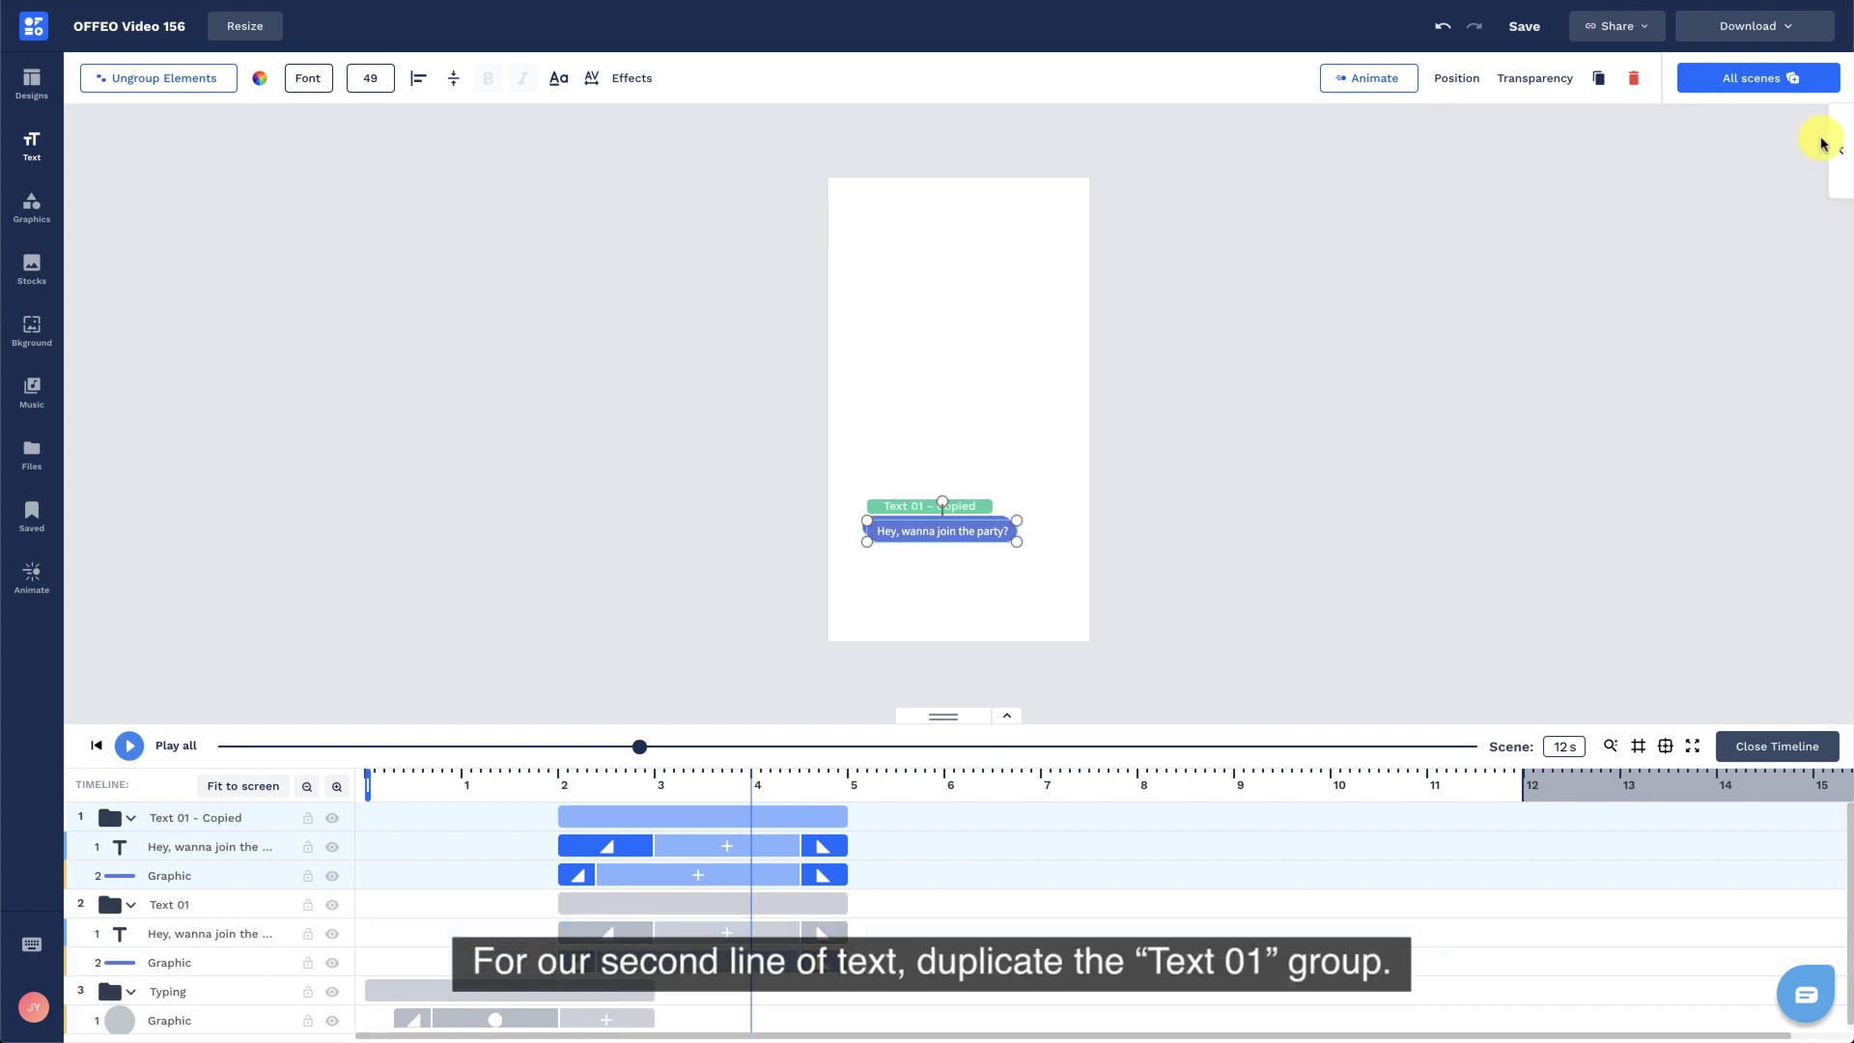
left_click_drag(966, 533, 961, 534)
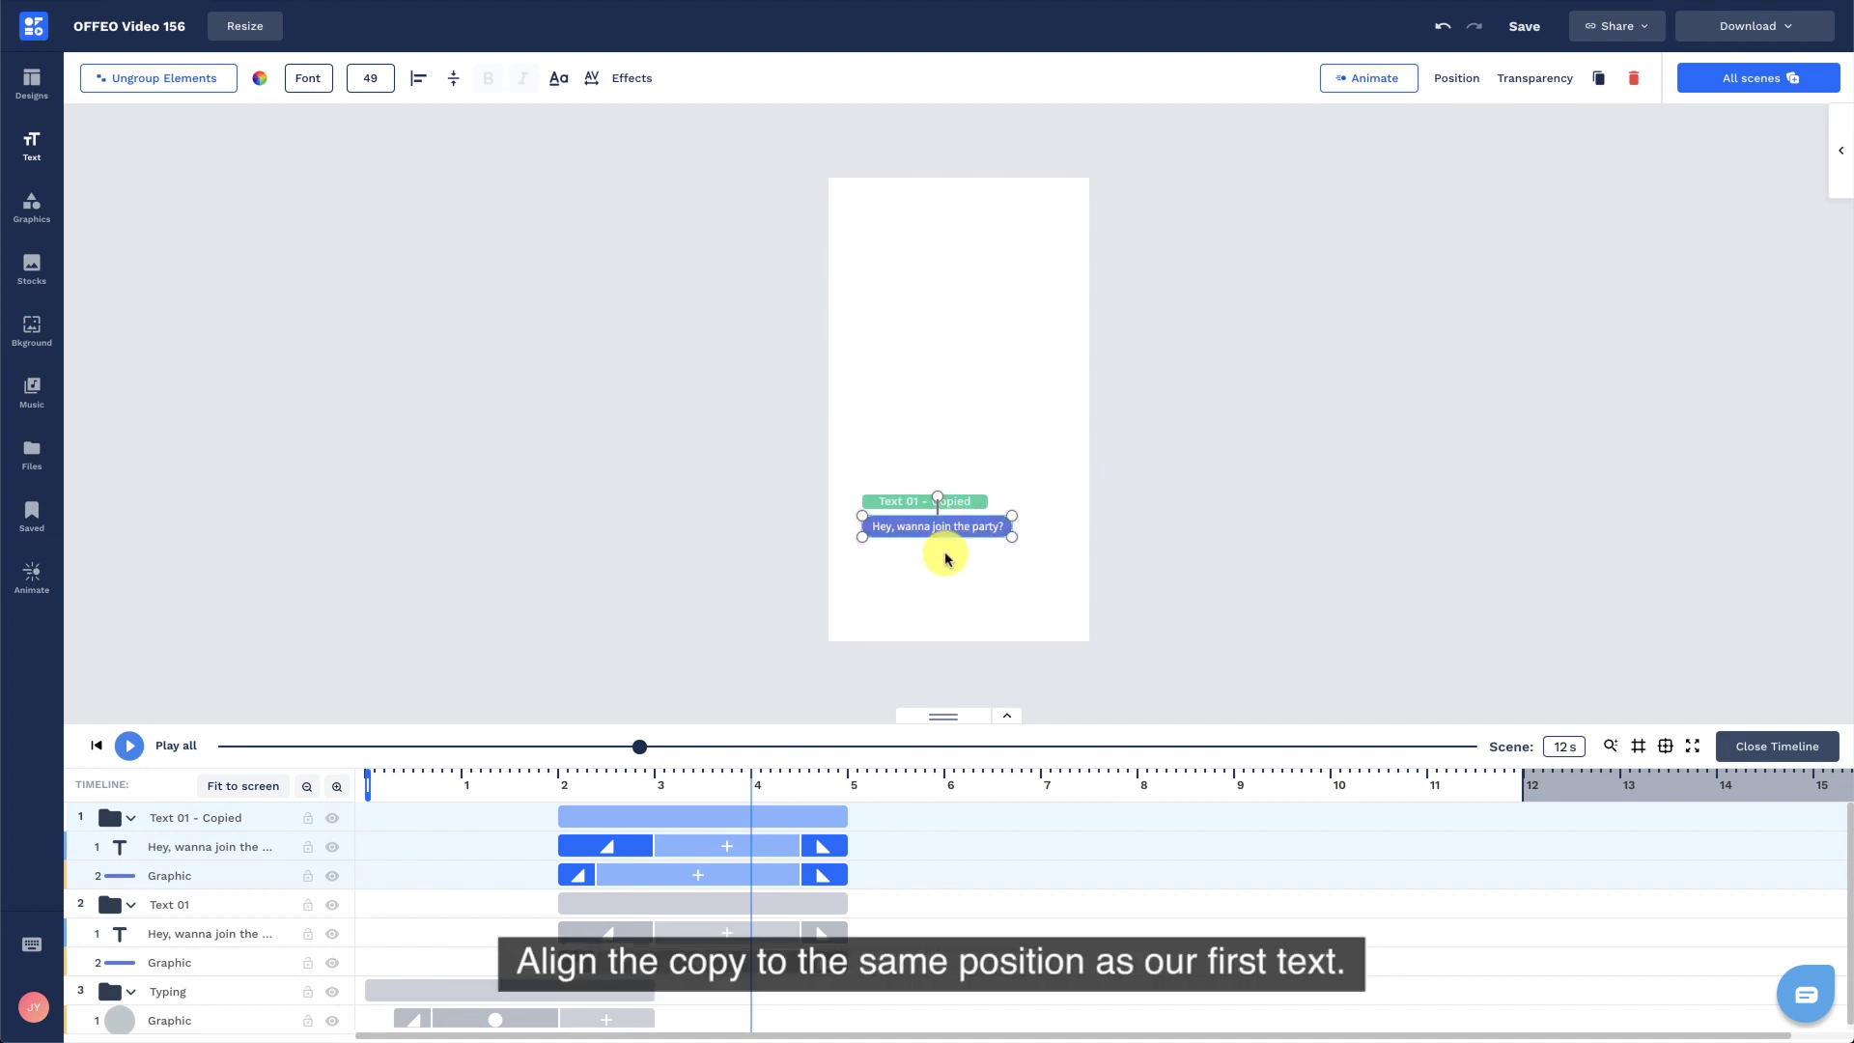
left_click_drag(628, 816, 891, 806)
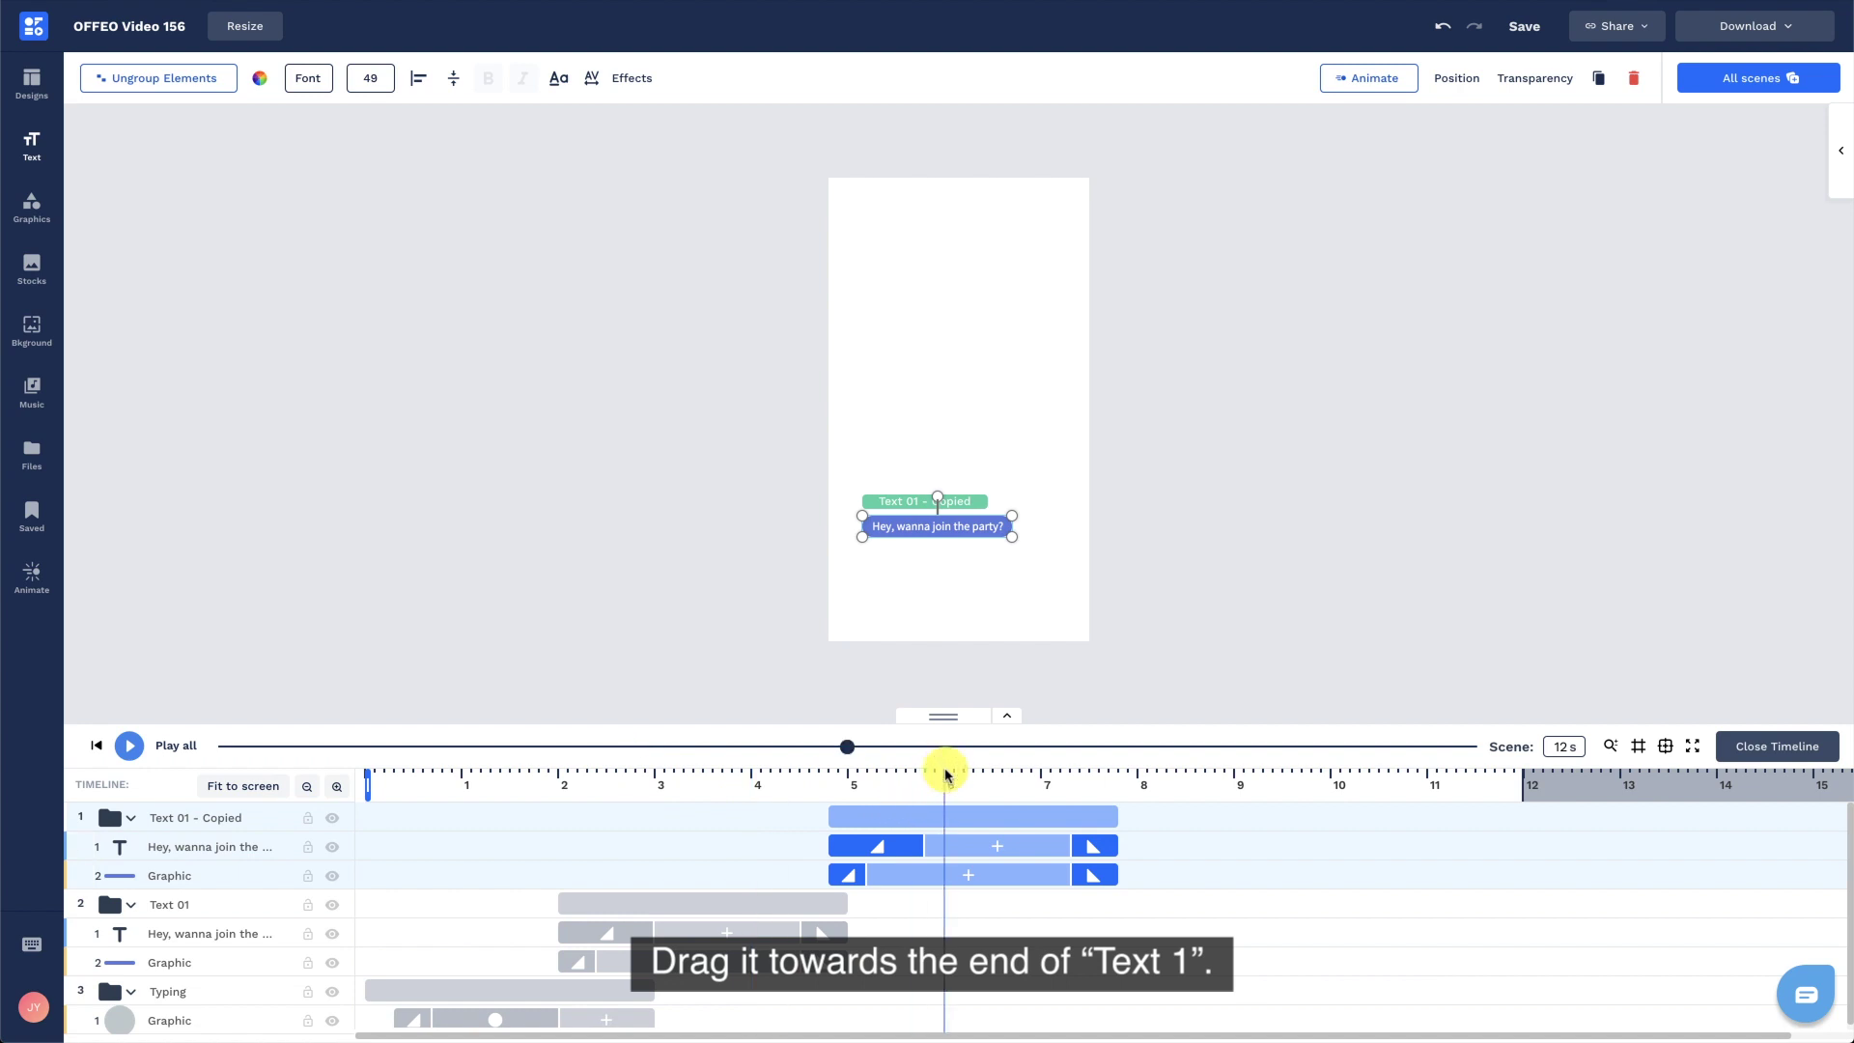
Change the message text in the copied group to "We've got pizza!".
scroll(918, 604, "up", 2)
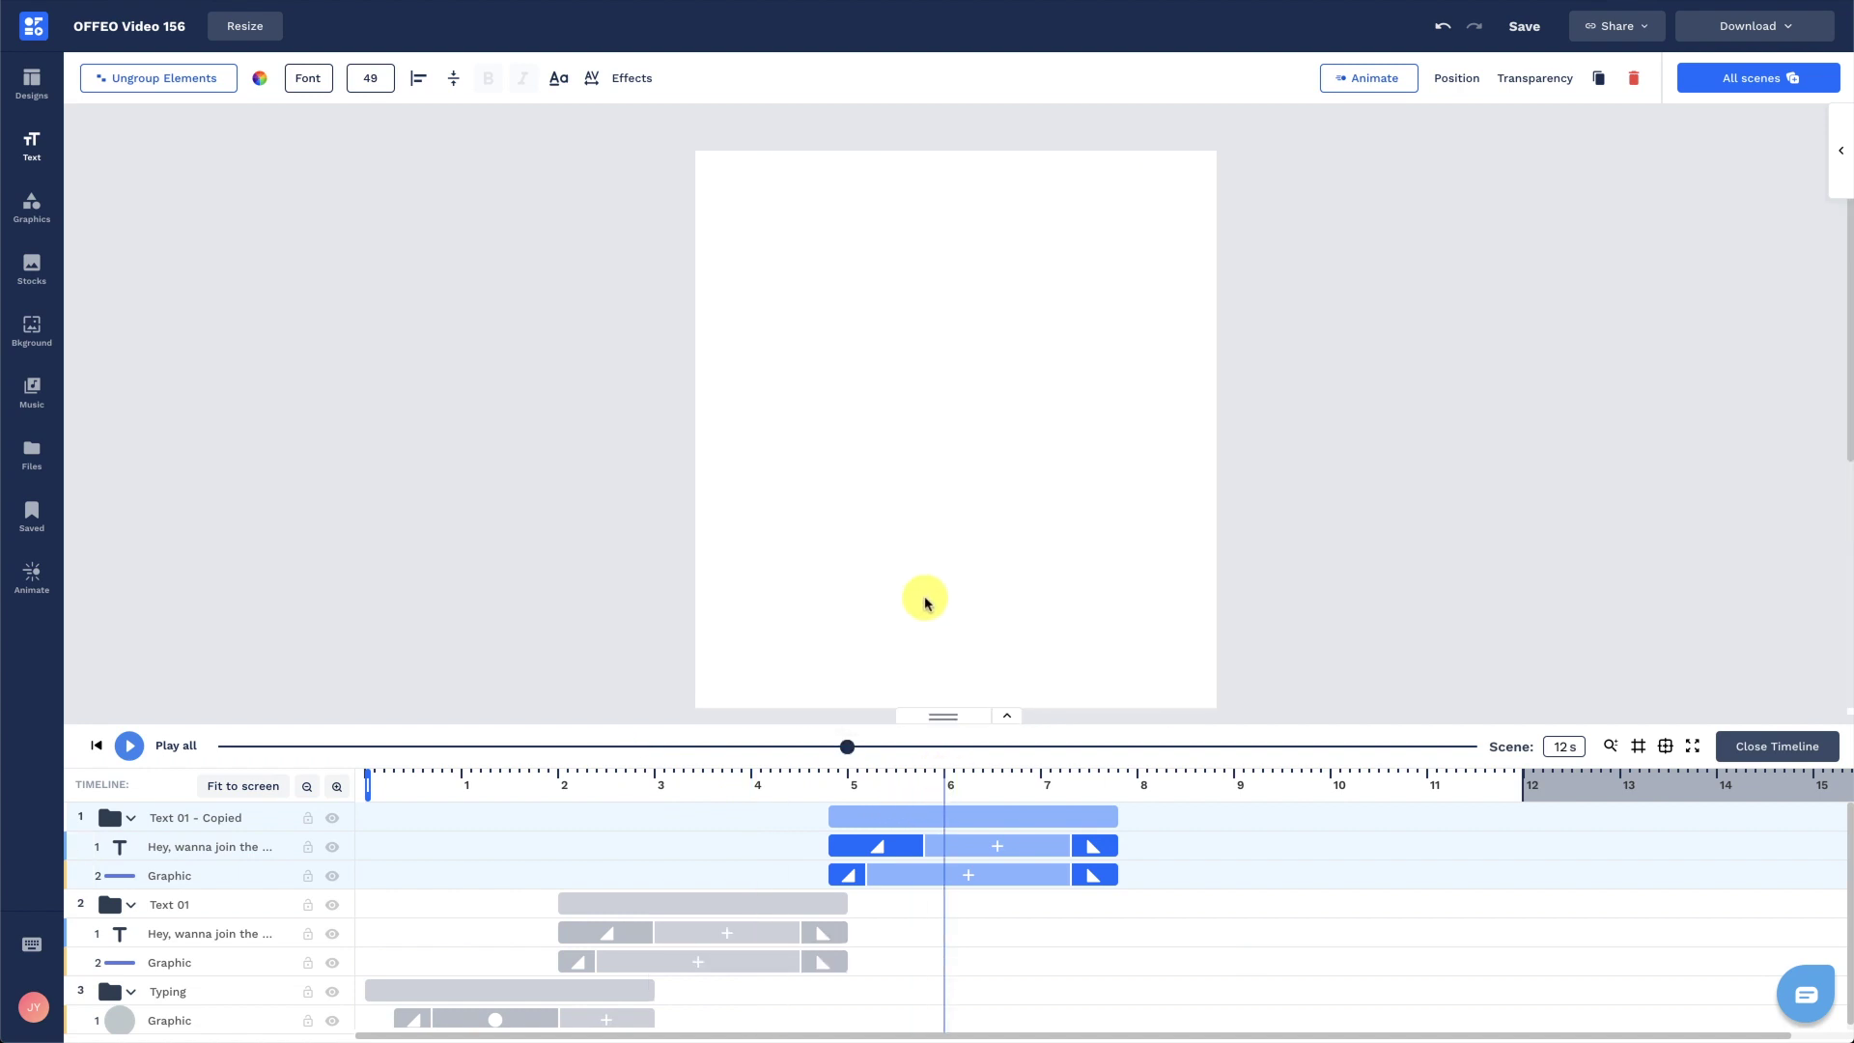
left_click(1260, 623)
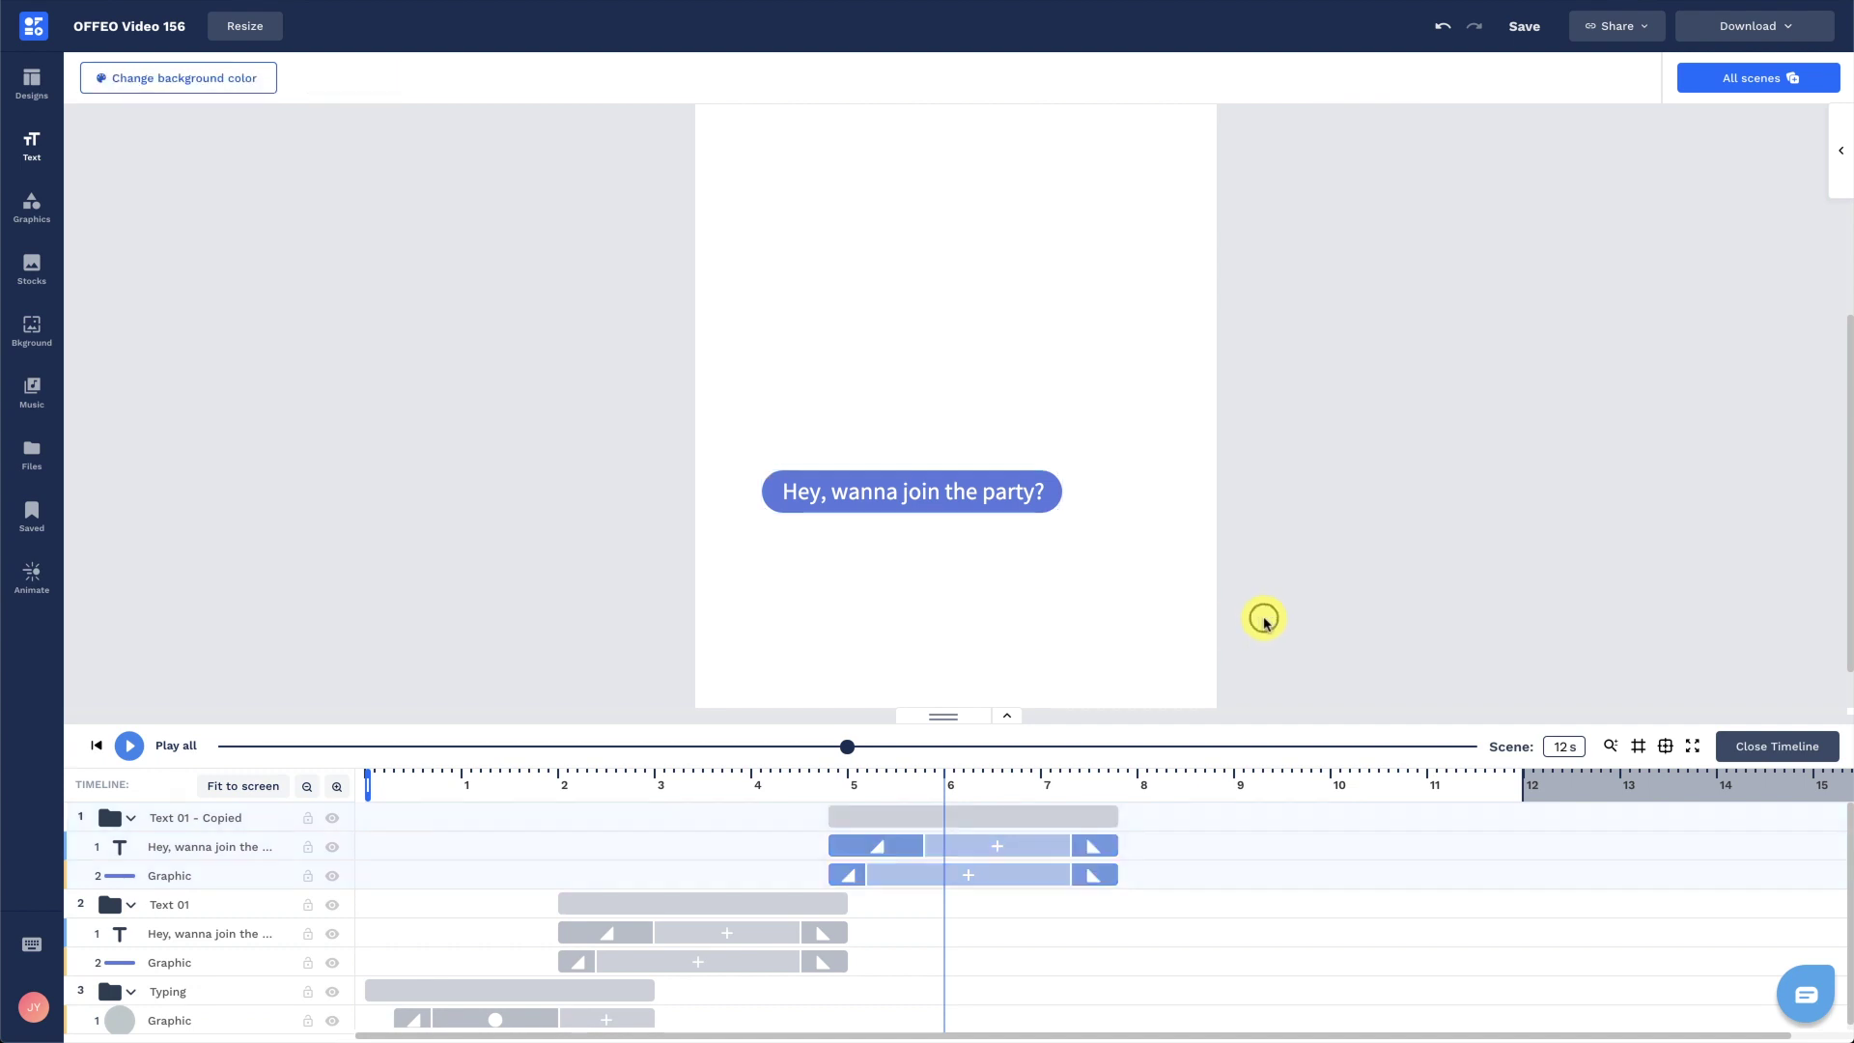
left_click(240, 846)
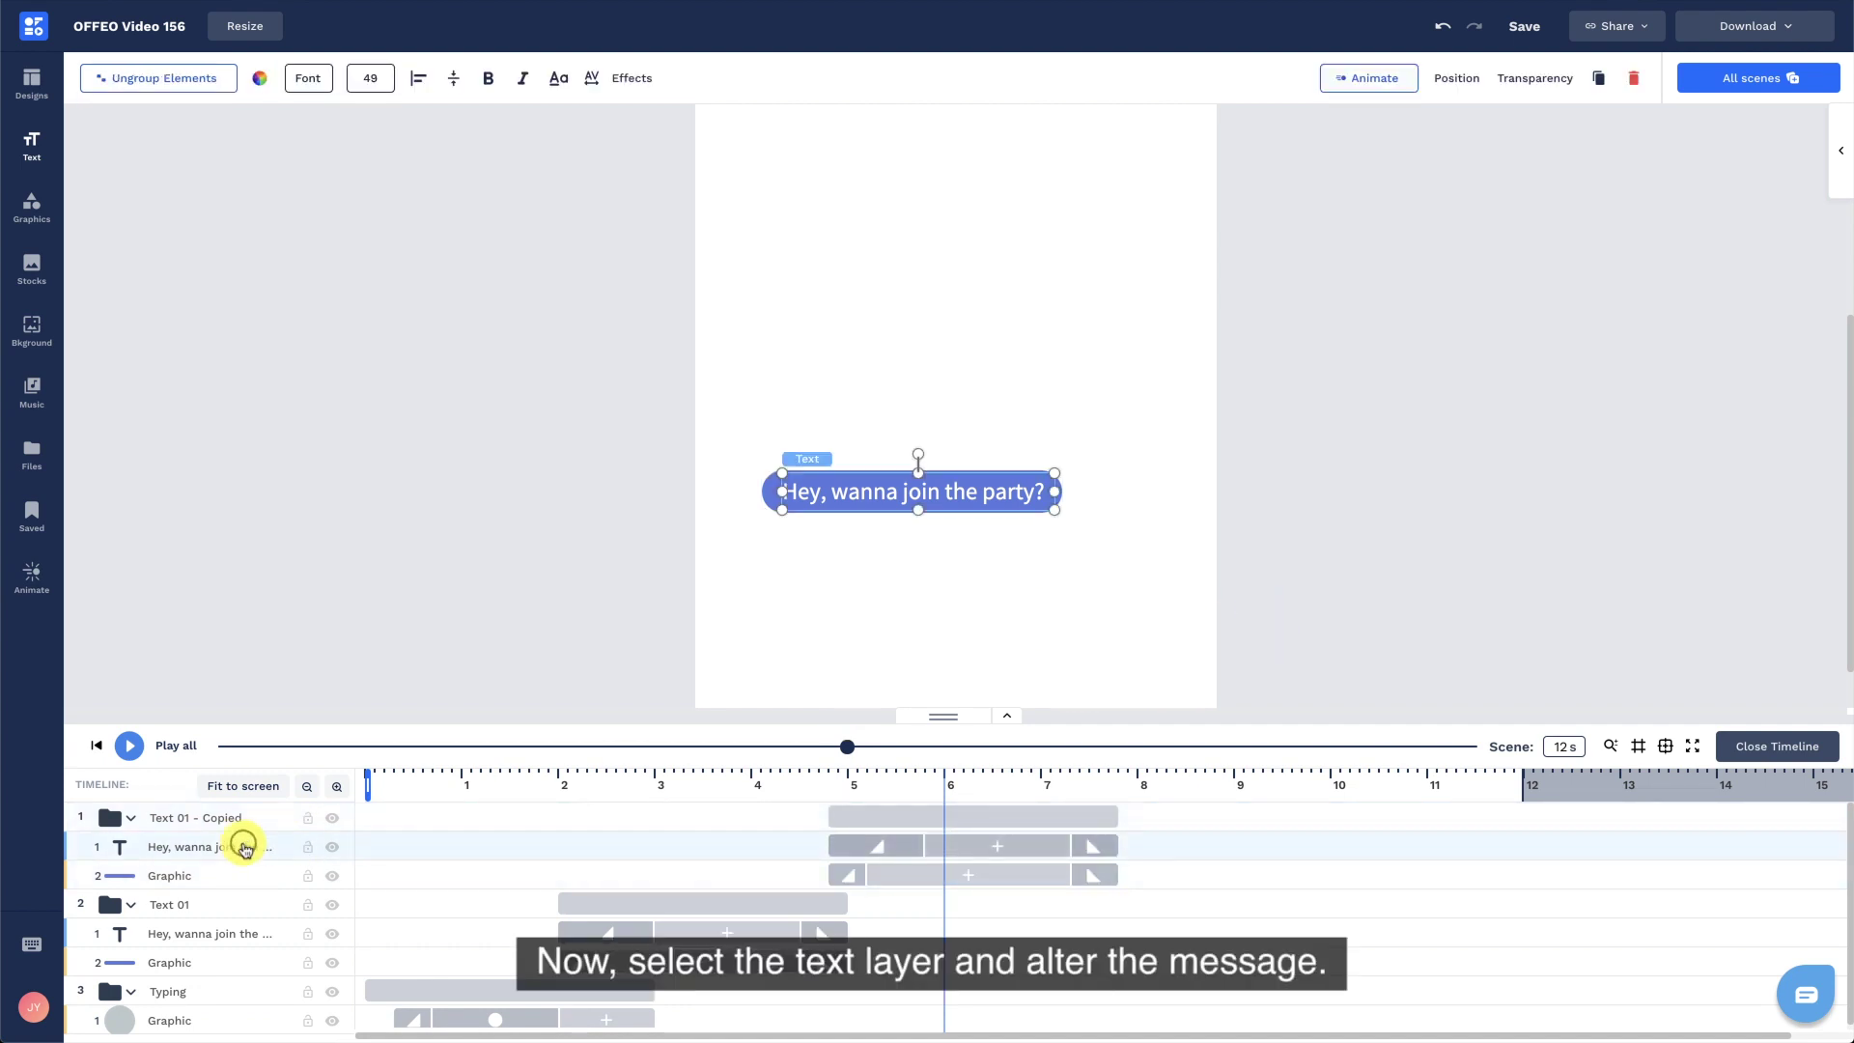
double_click(881, 490)
type("We've ")
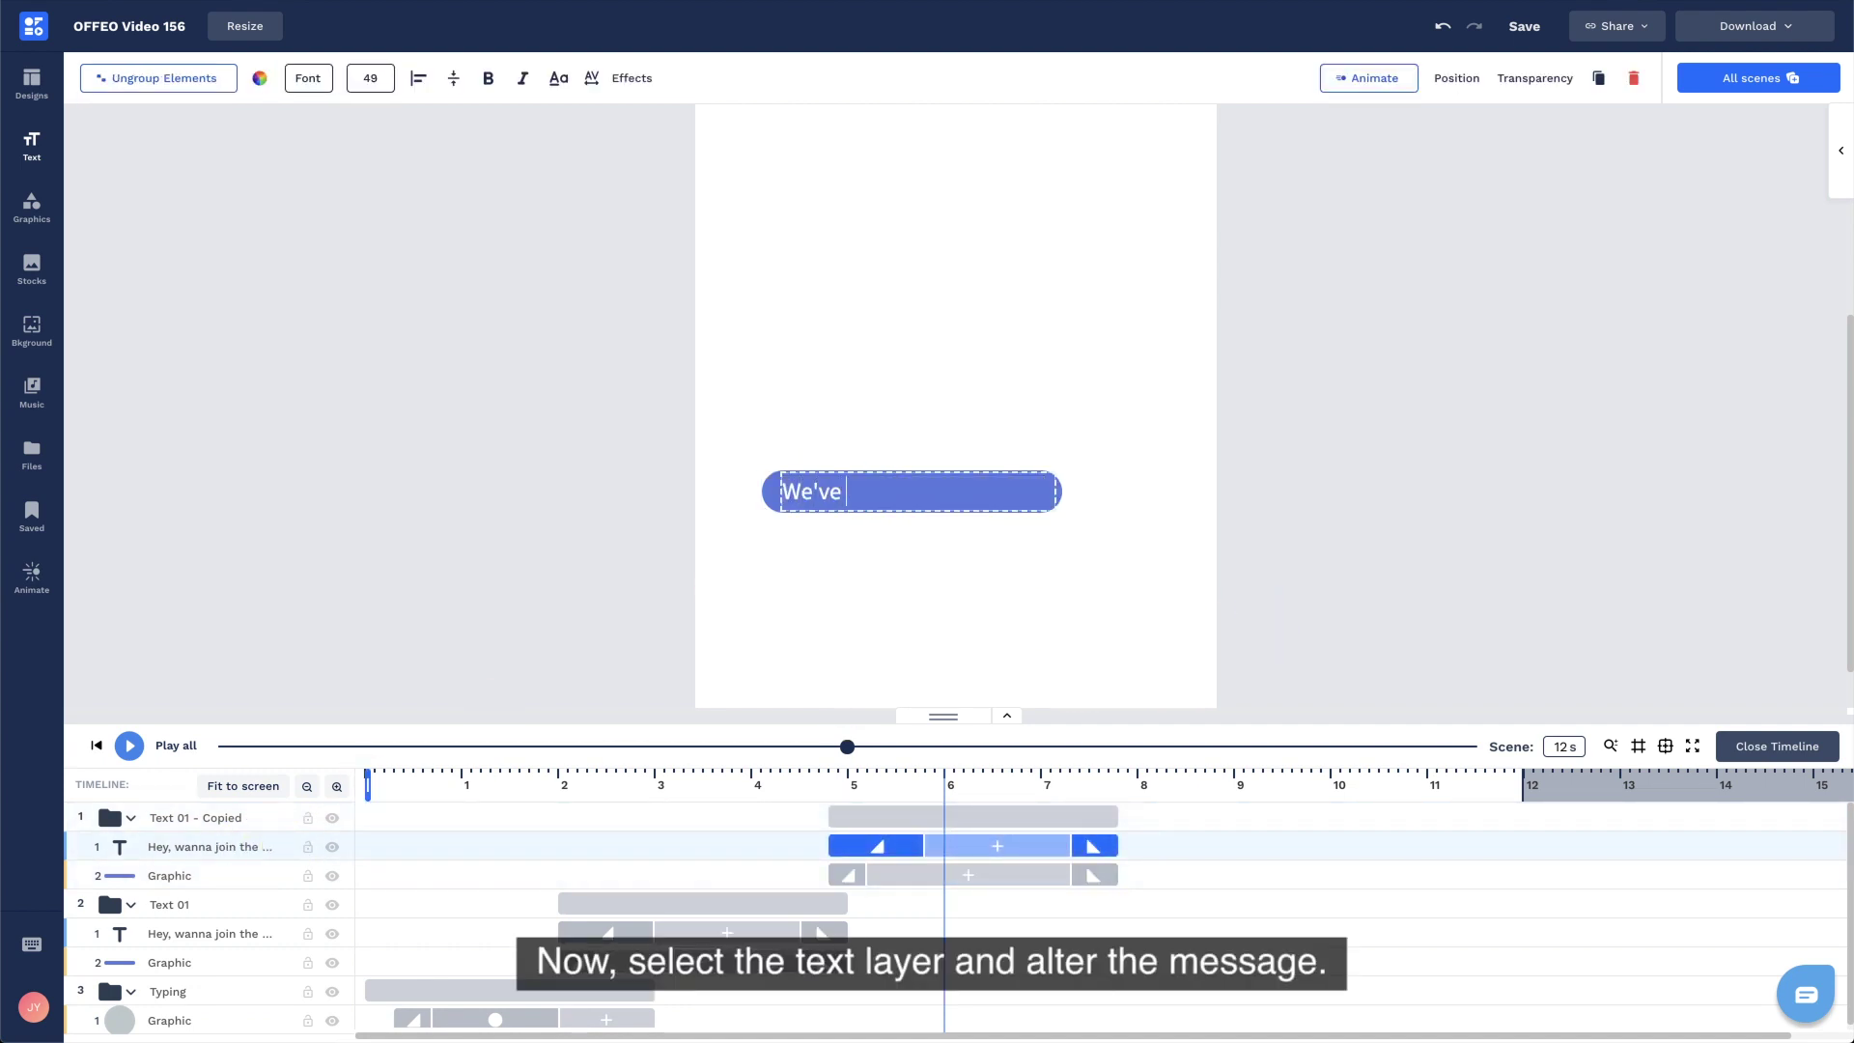
type("got pizza!")
left_click(1270, 506)
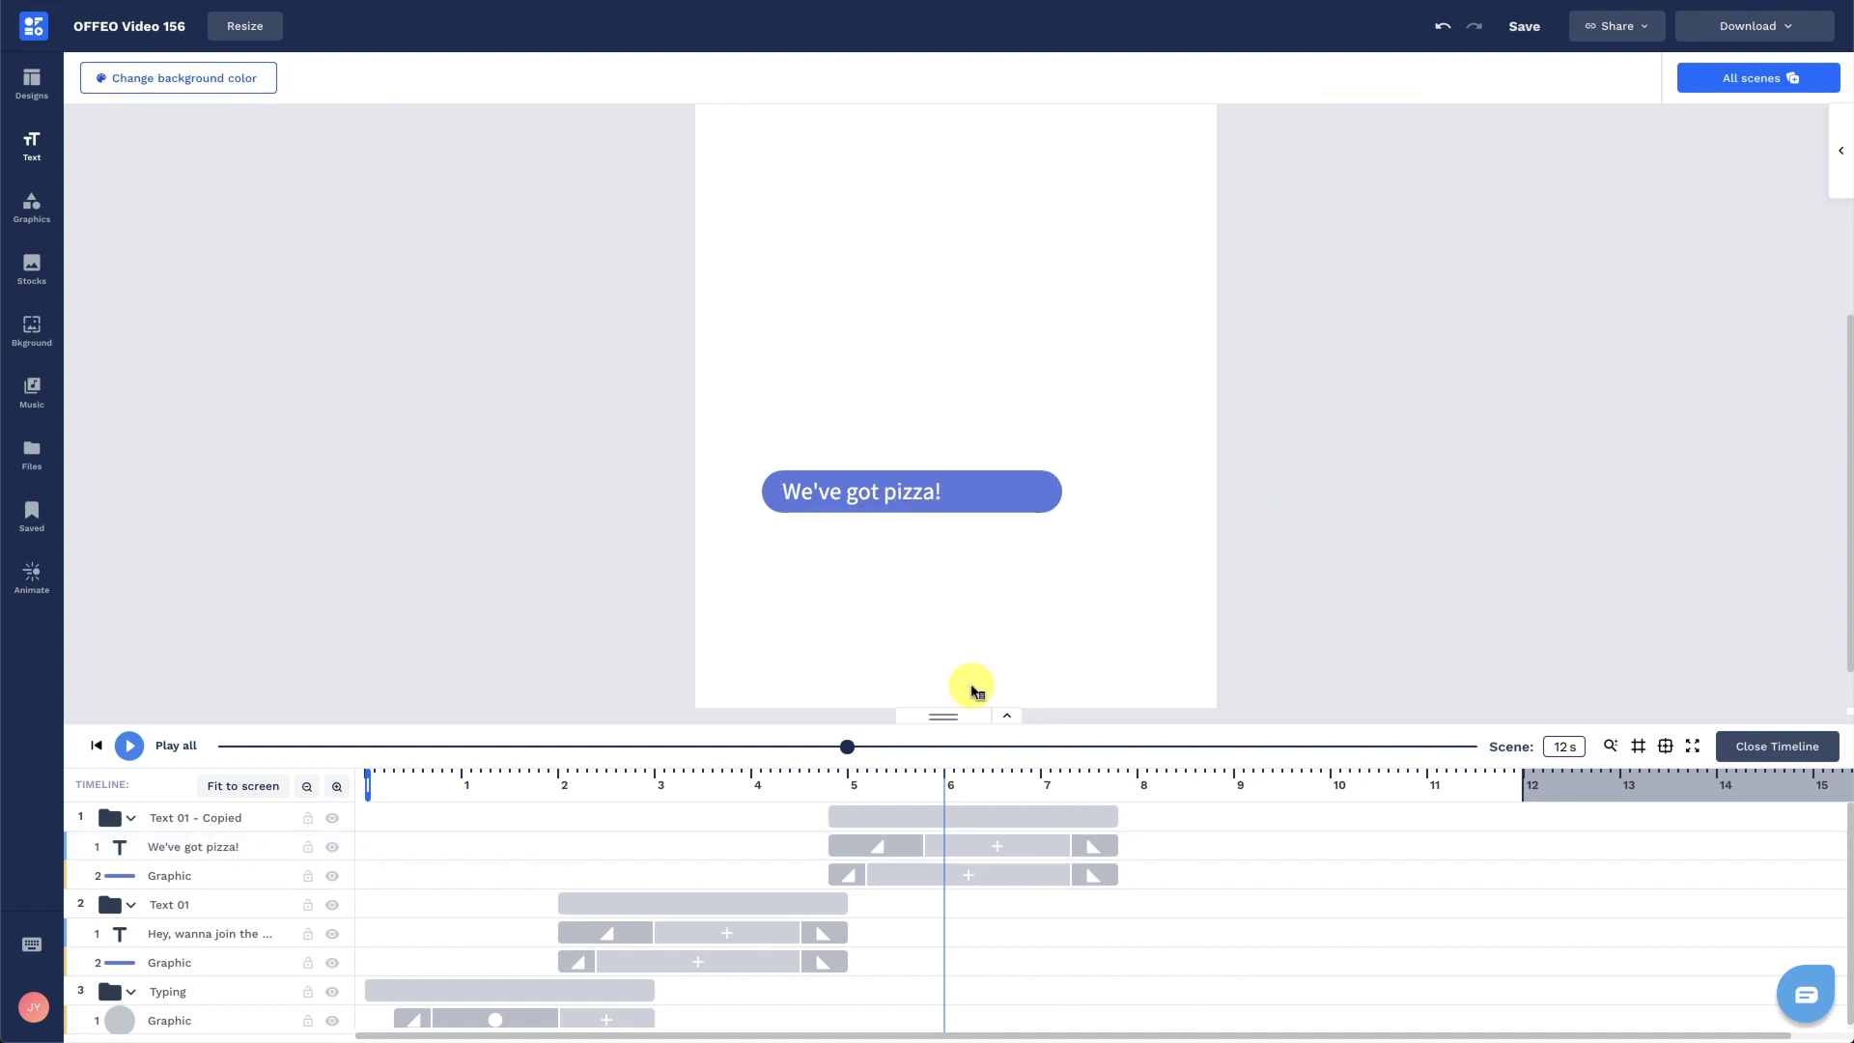
Narrow the copied group's blue bubble from its right end to fit the shorter pizza message.
left_click(228, 874)
left_click_drag(1070, 492, 970, 494)
left_click(629, 547)
Apply a Fade In entrance from the bottom to the whole copied group, with a duration of 0.5 seconds.
left_click(266, 821)
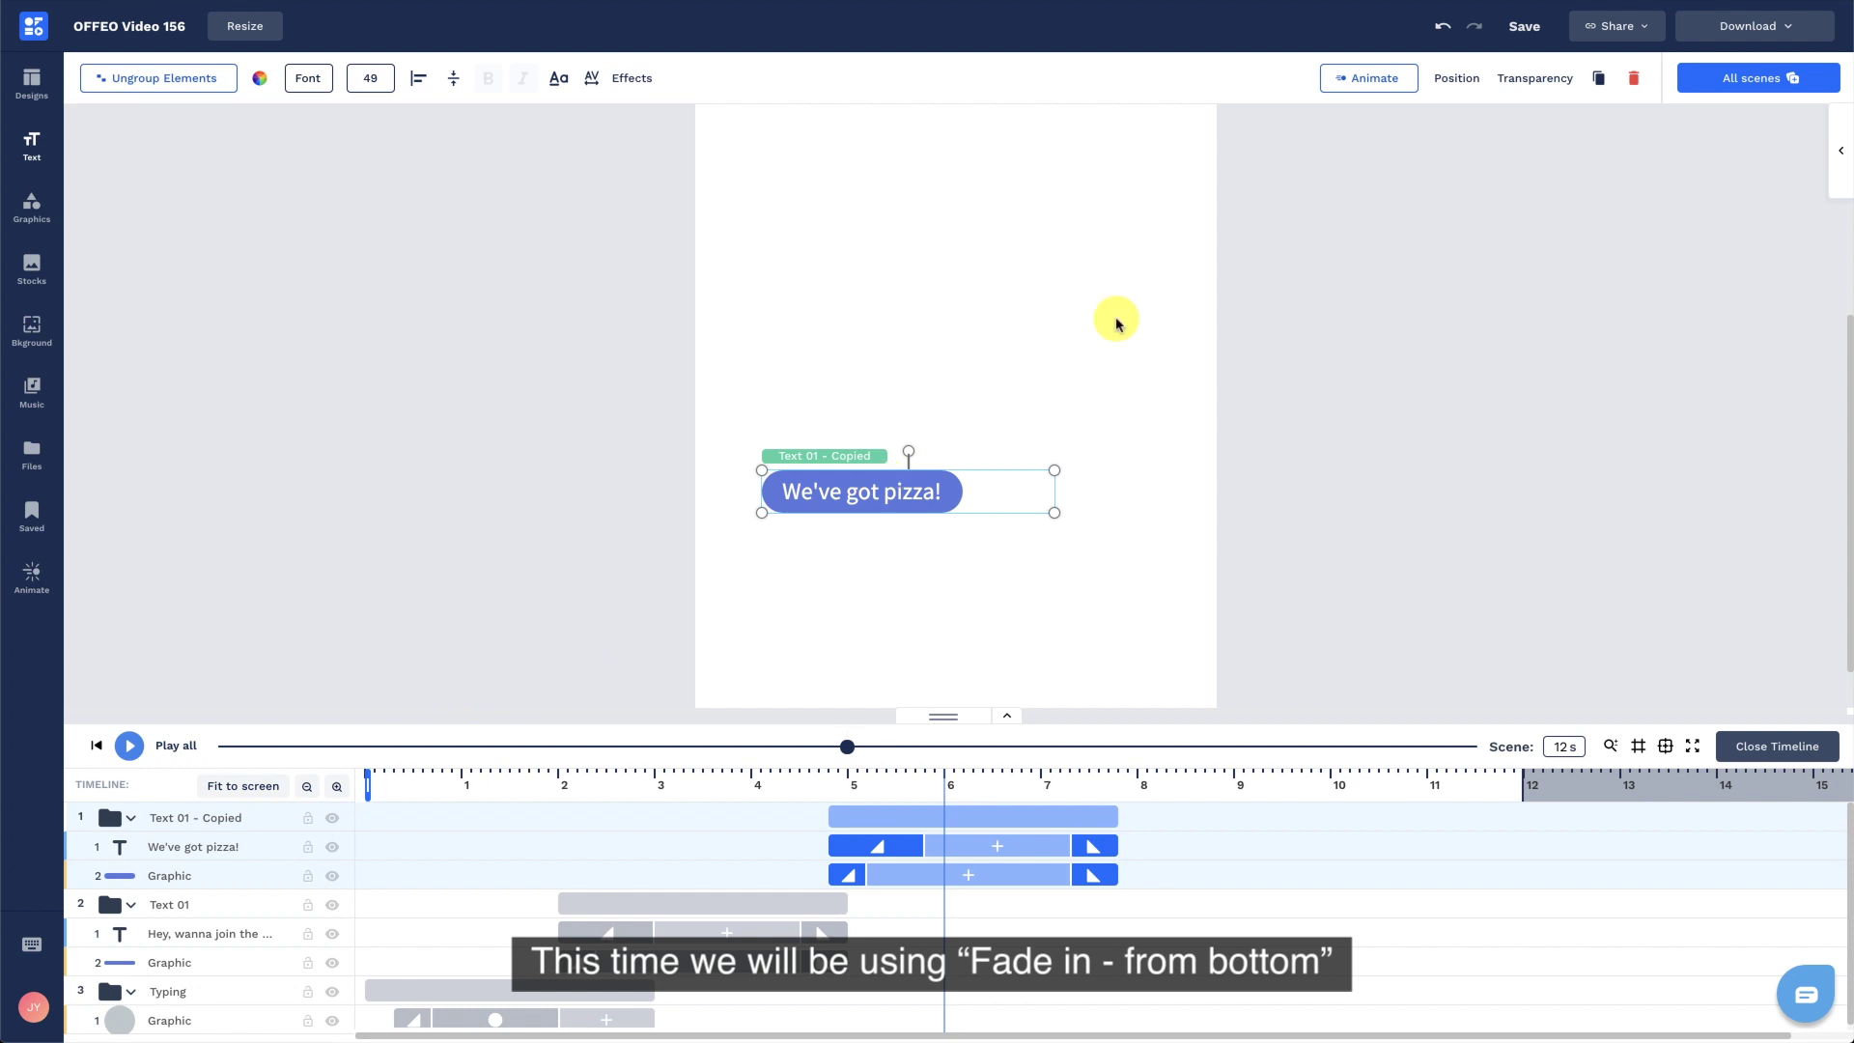
left_click(1358, 91)
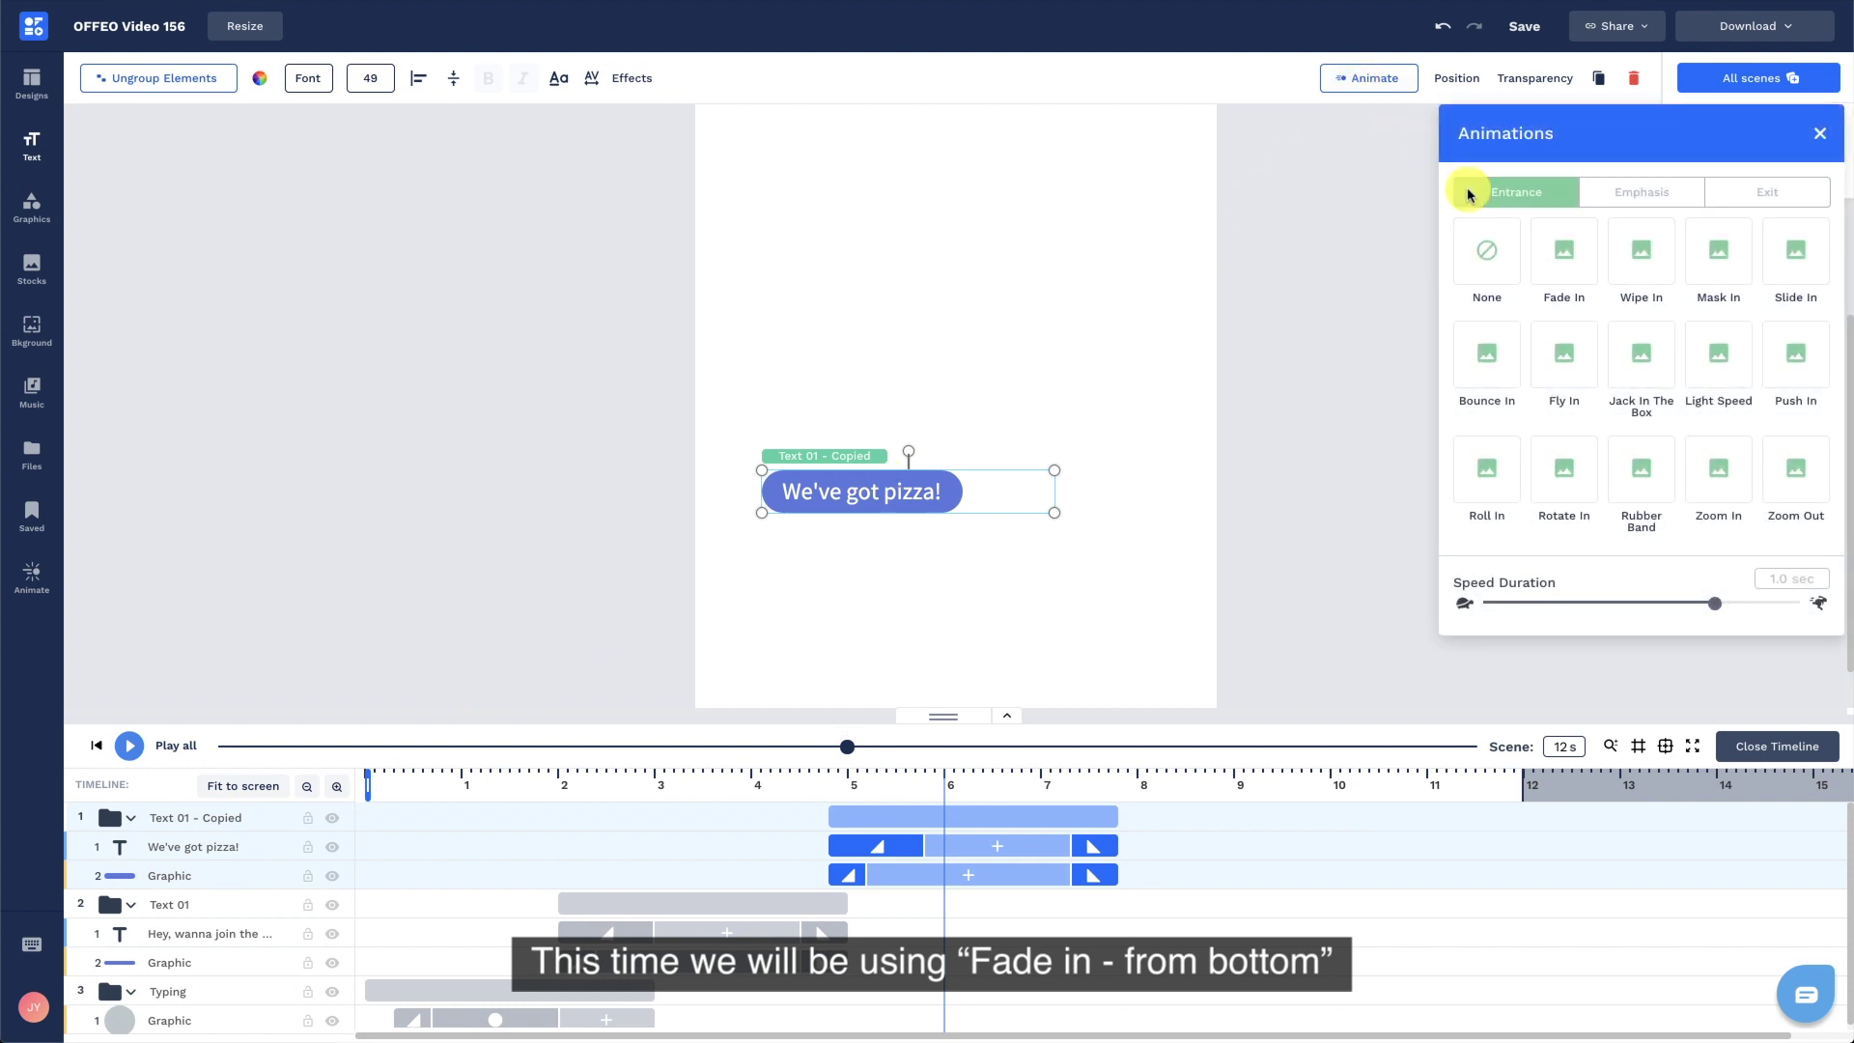
left_click(1543, 269)
left_click(1531, 584)
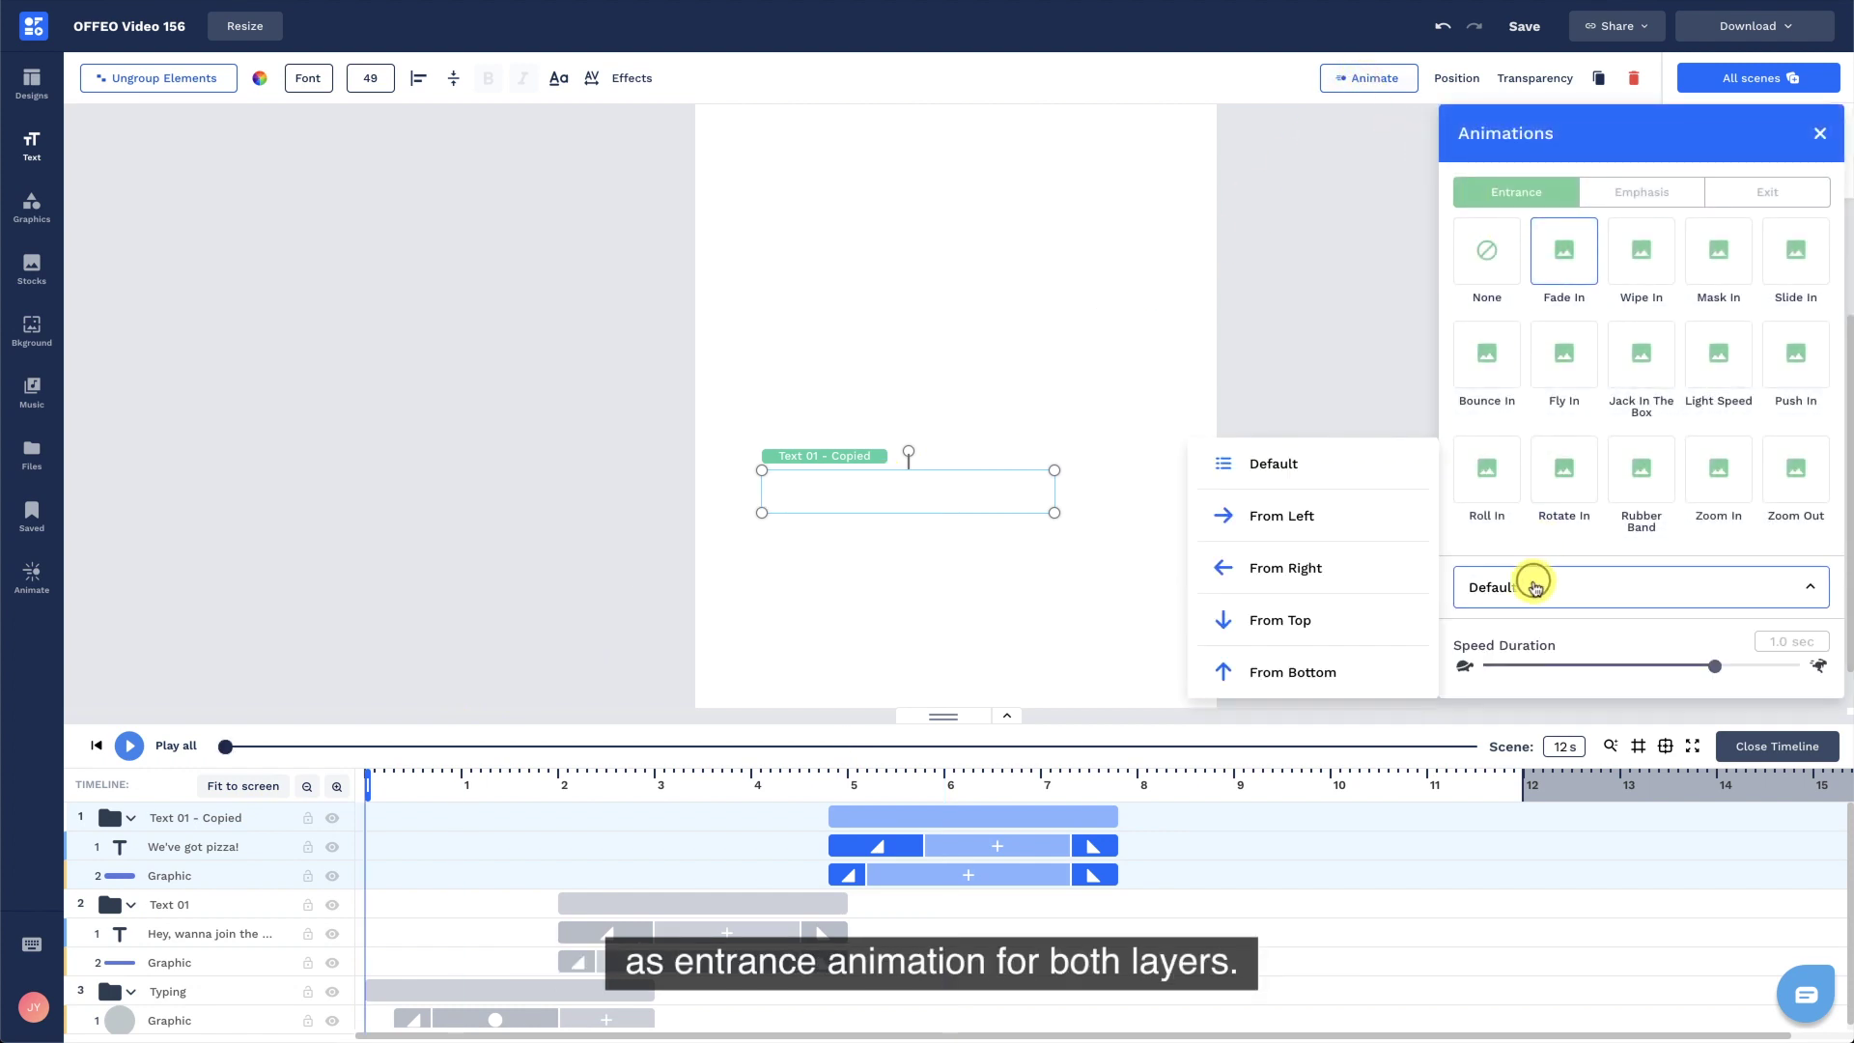
left_click(1359, 673)
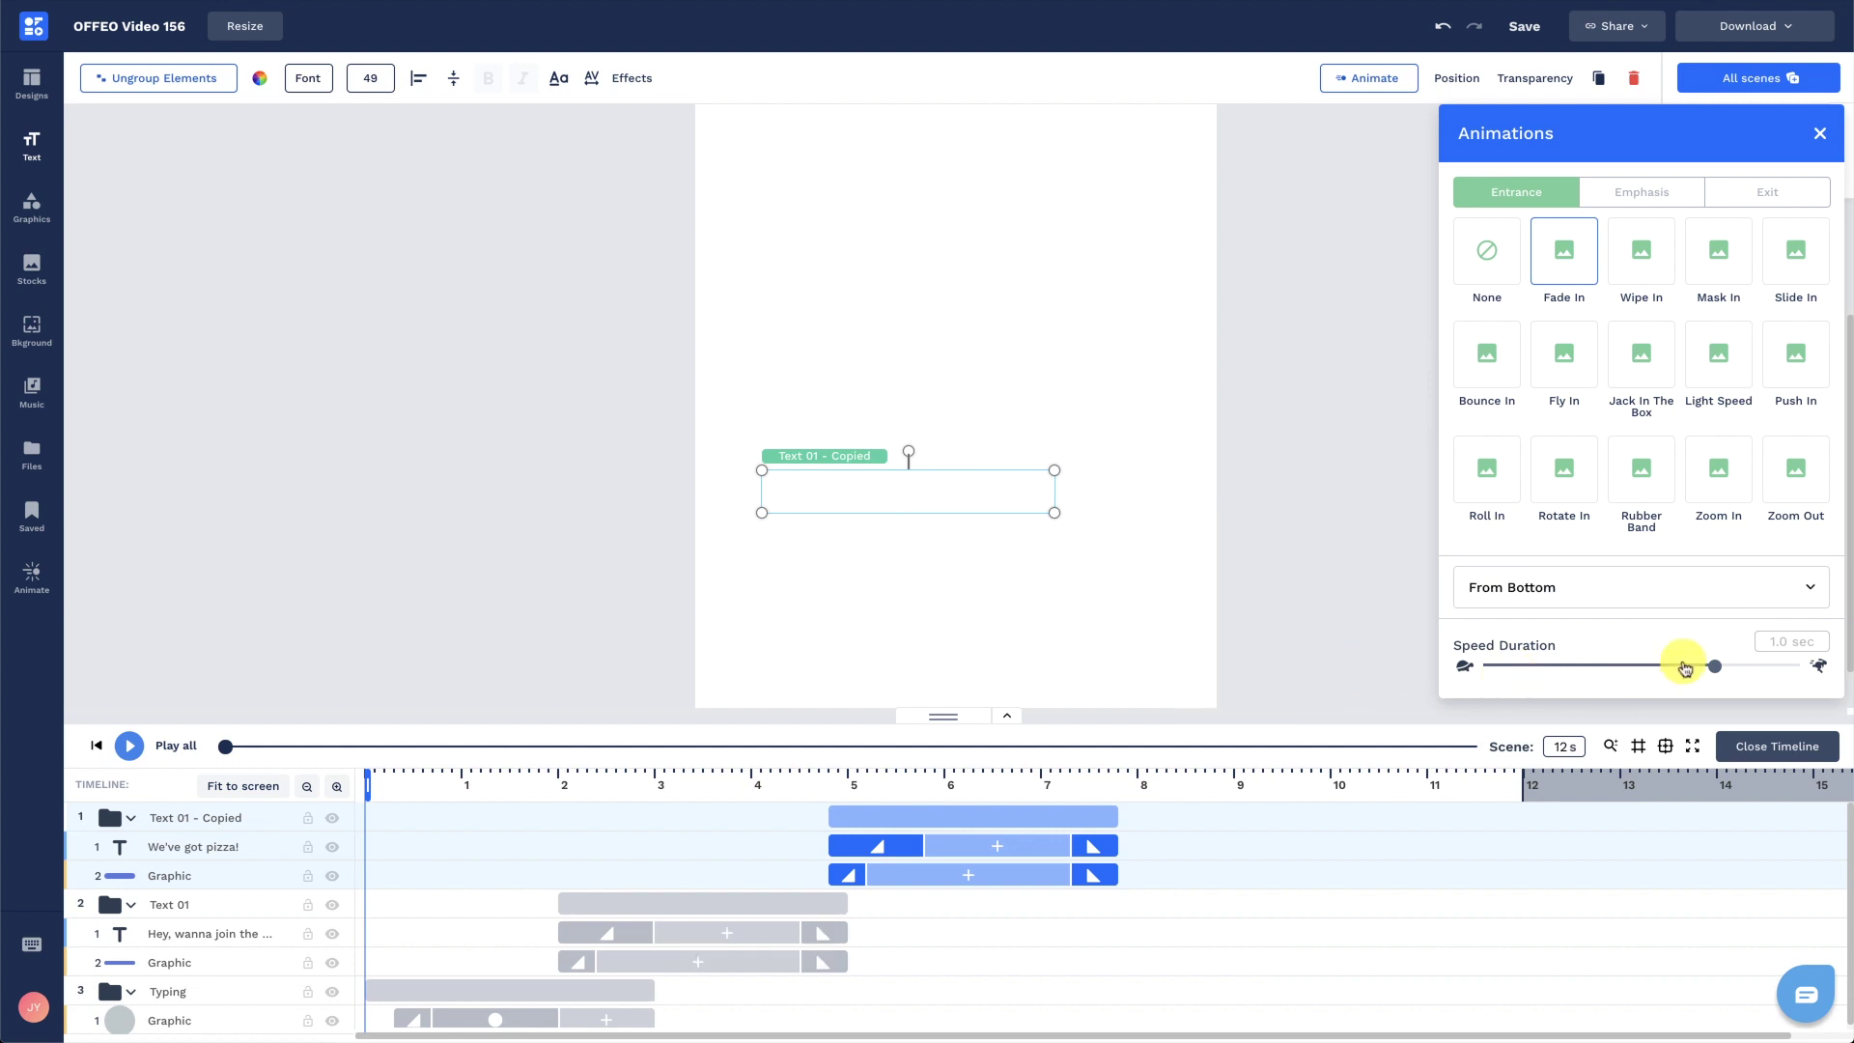
left_click_drag(1721, 666, 1766, 664)
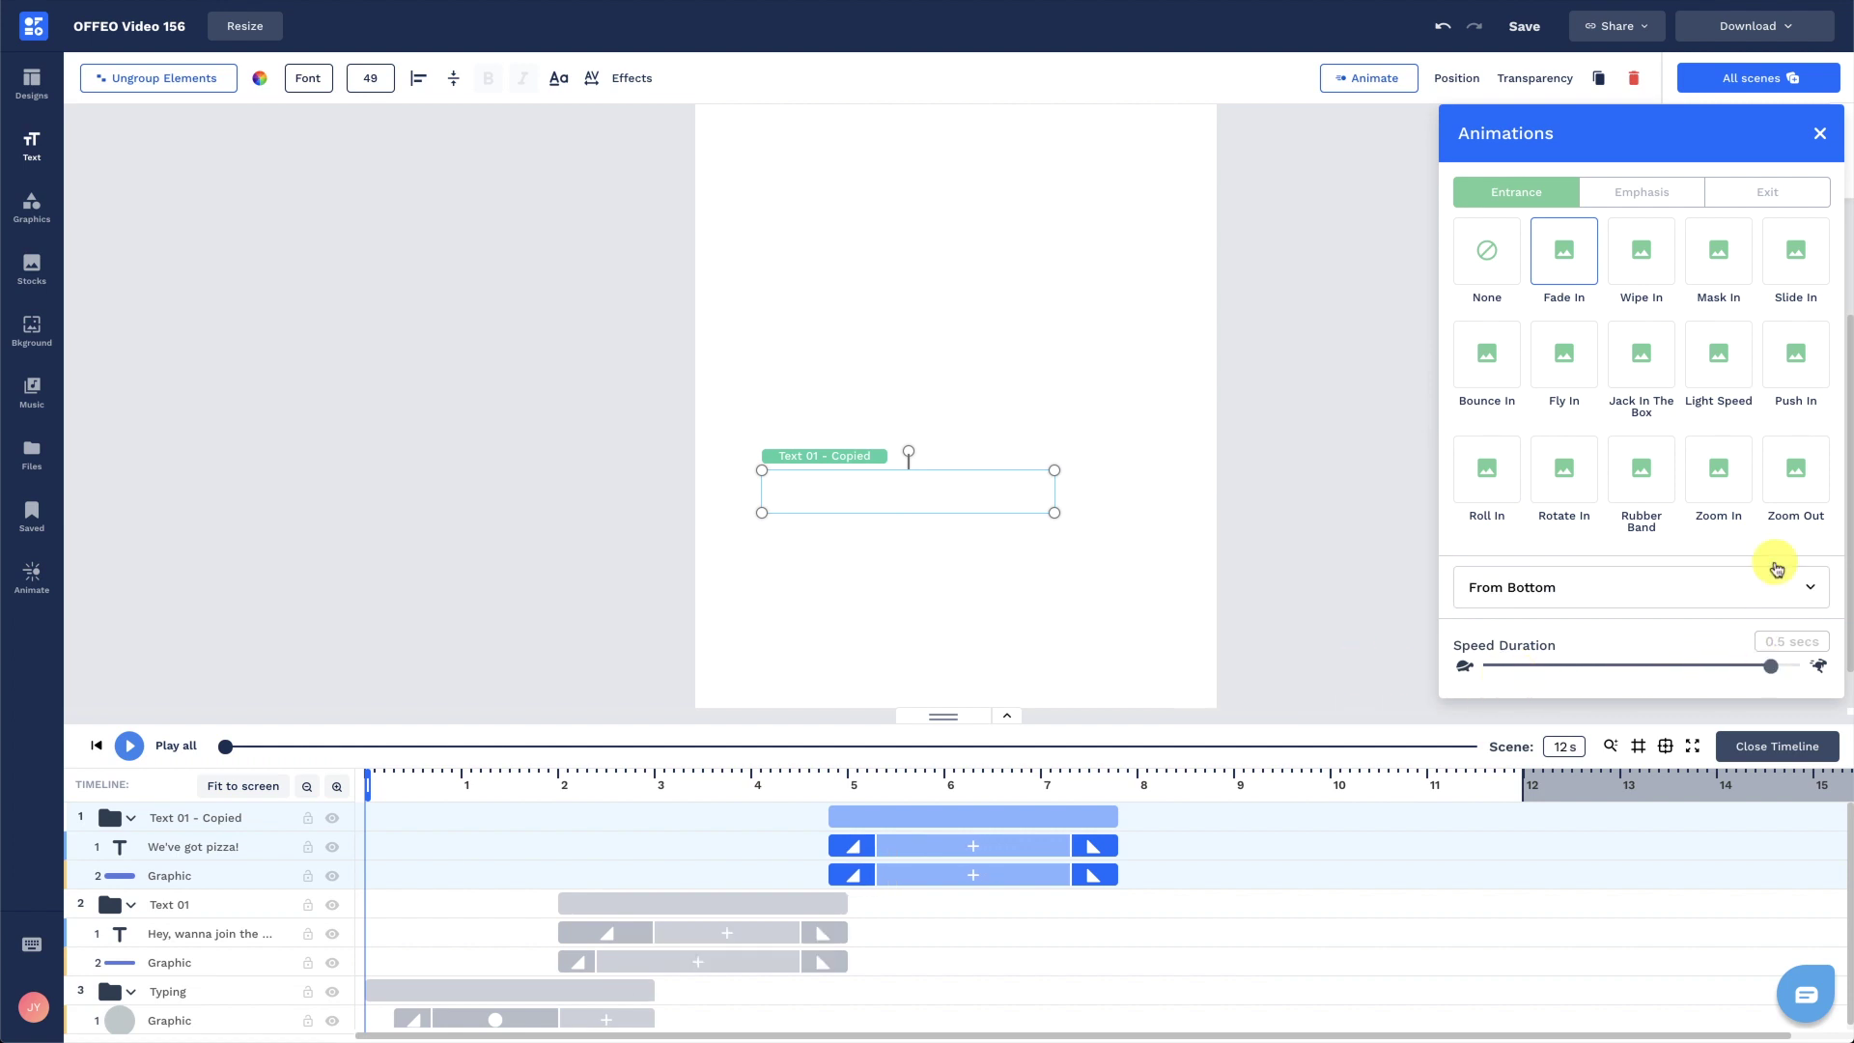
Remove the exit animation from the copied message group.
left_click(1767, 193)
left_click(1486, 270)
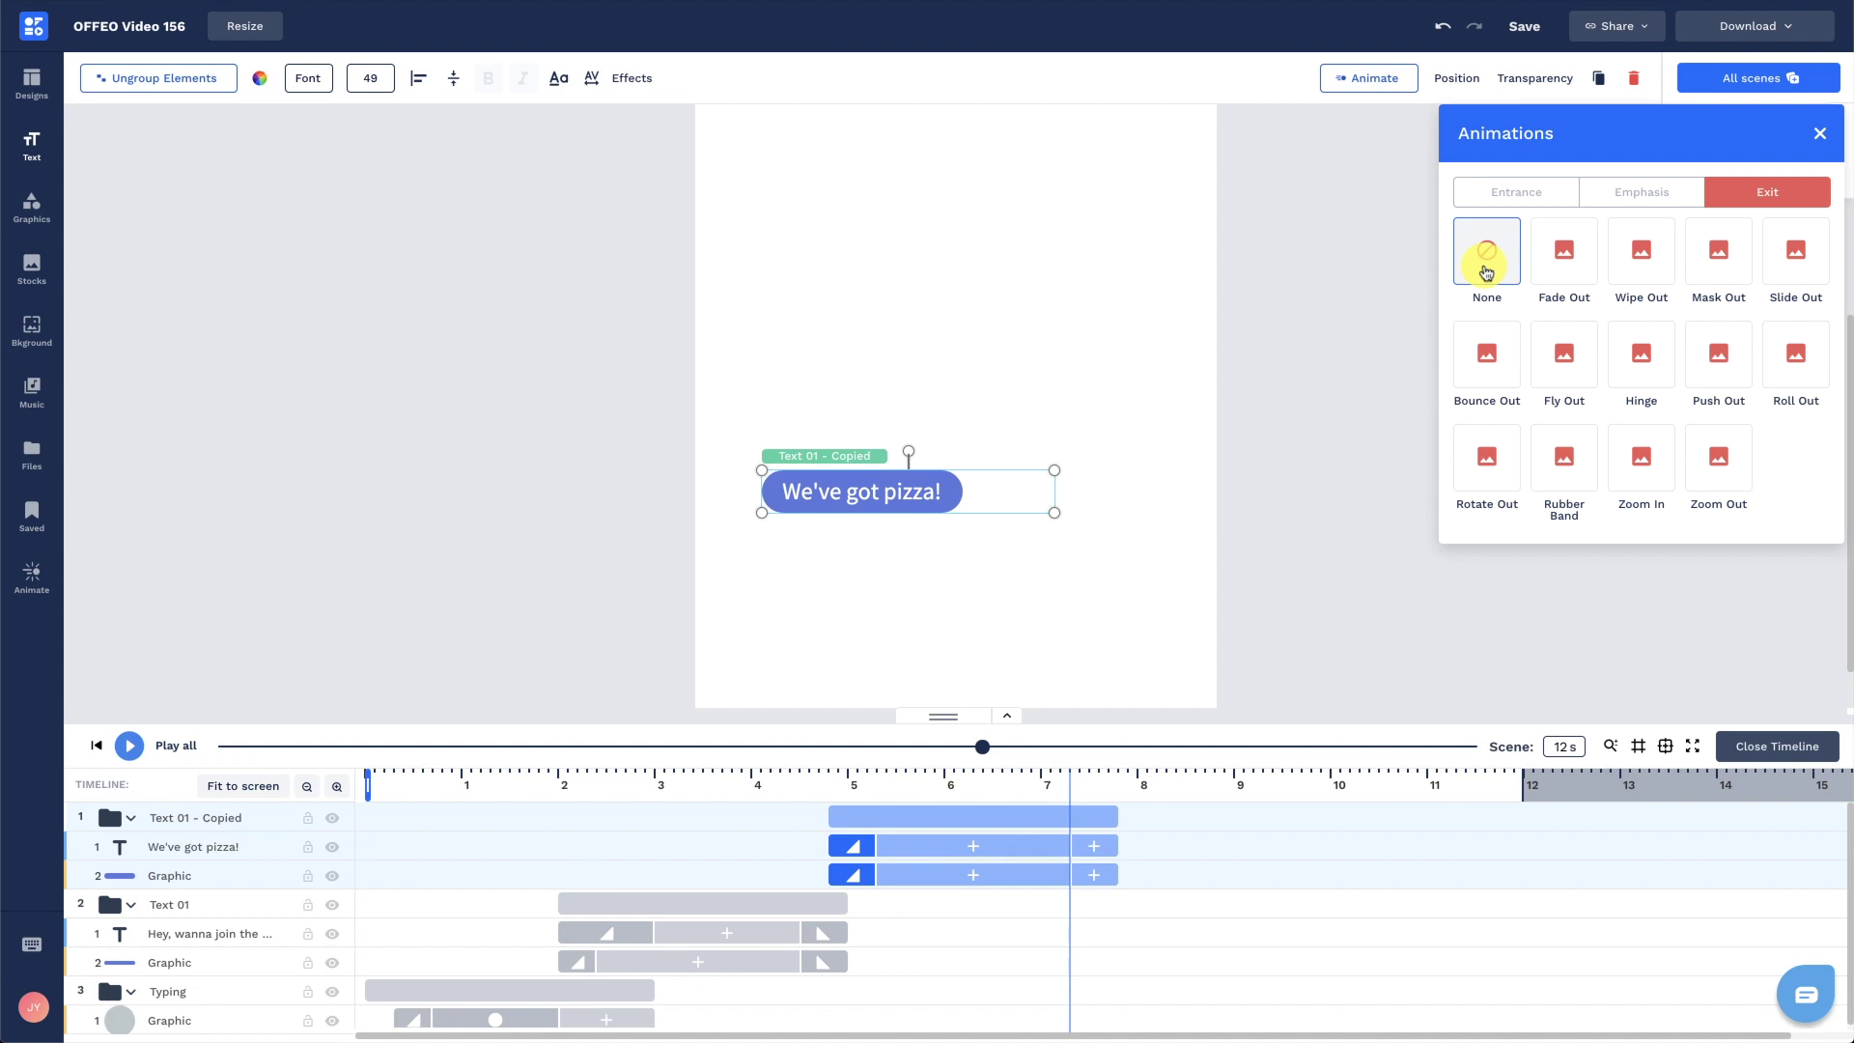
left_click(1819, 135)
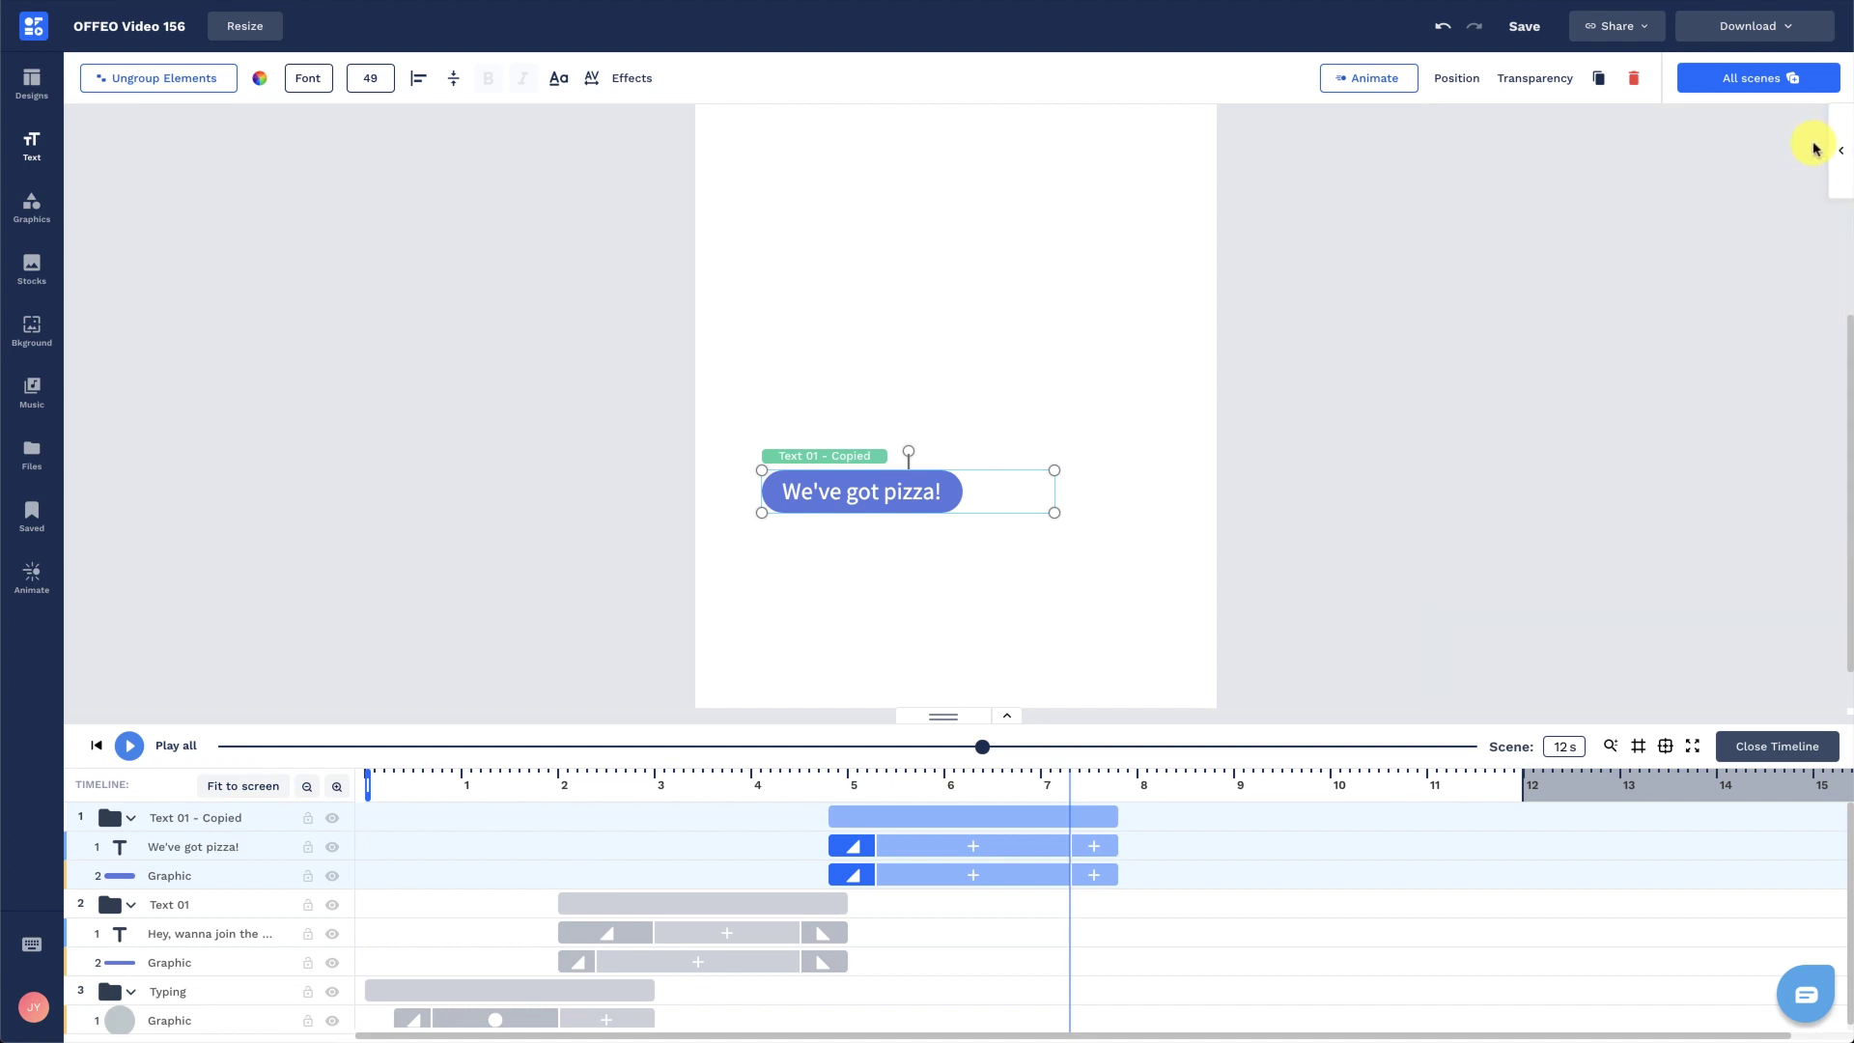
Extend the copied message group to end at 9 seconds and rename it Text 02.
left_click_drag(1115, 850, 1231, 836)
left_click(1310, 626)
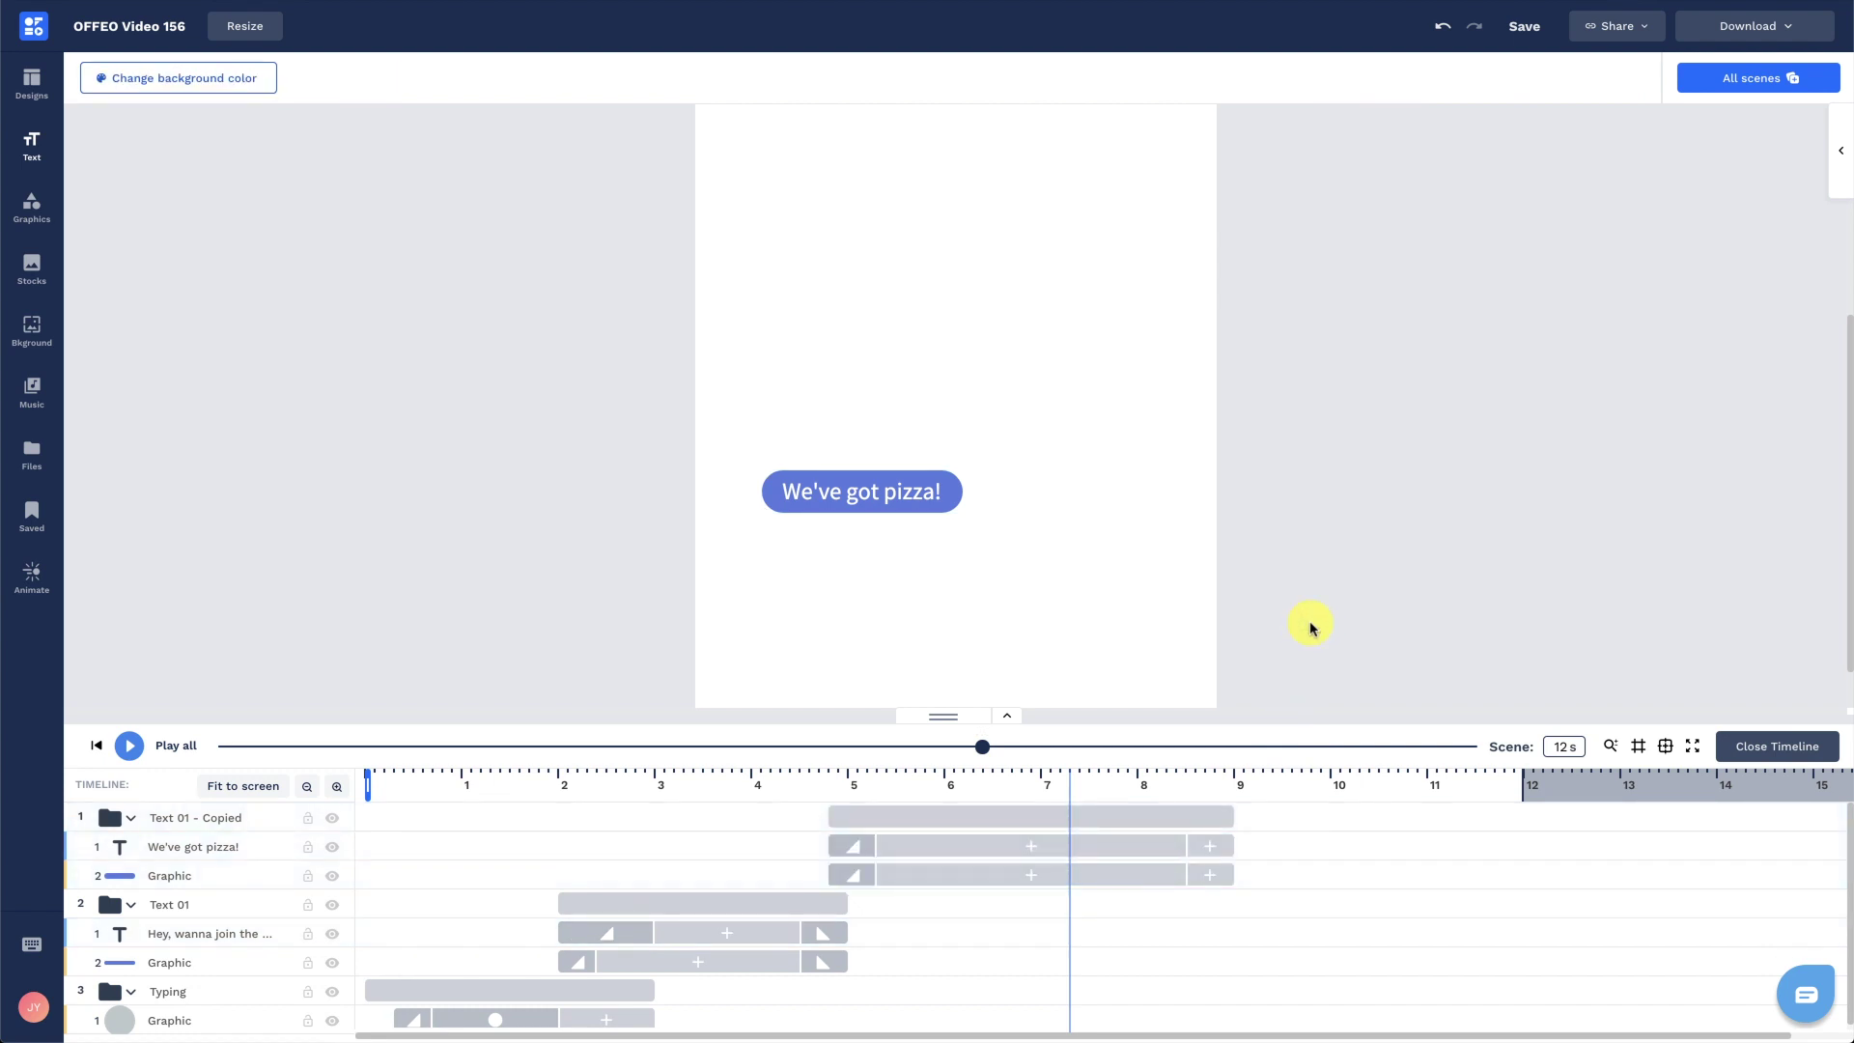
double_click(215, 815)
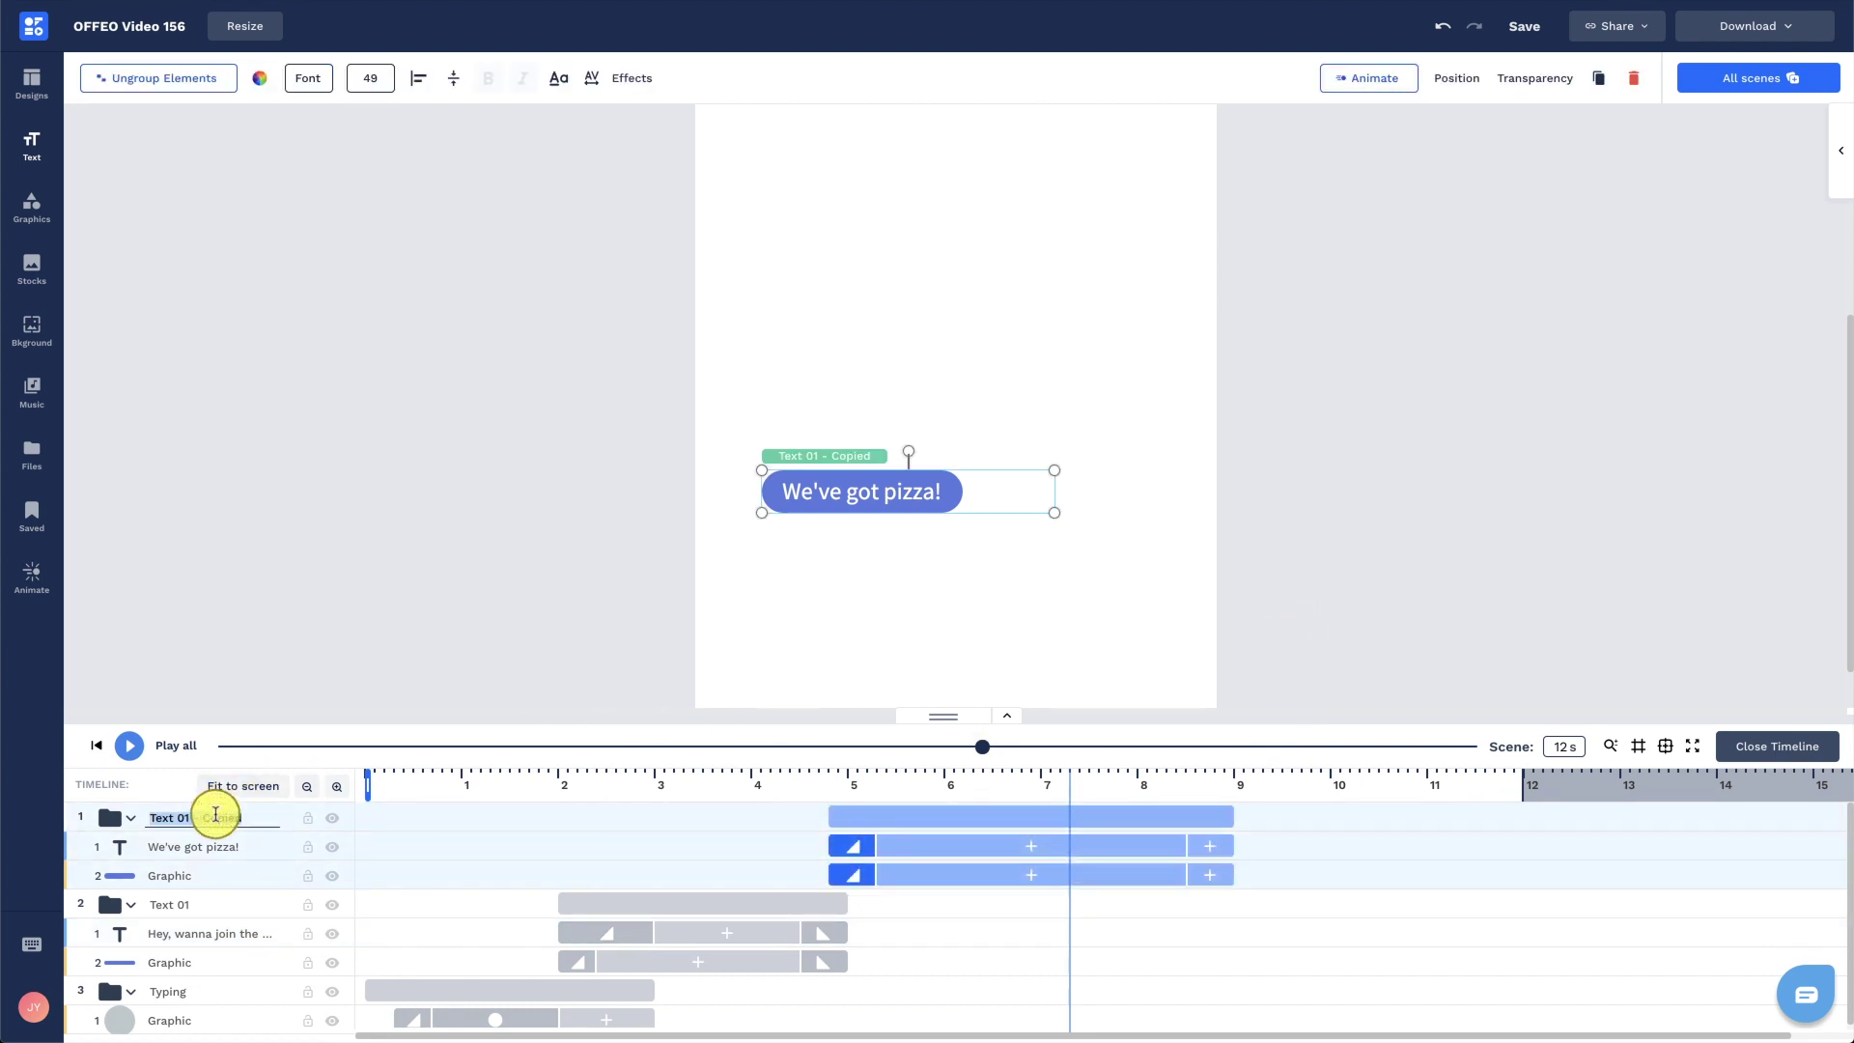
left_click(244, 650)
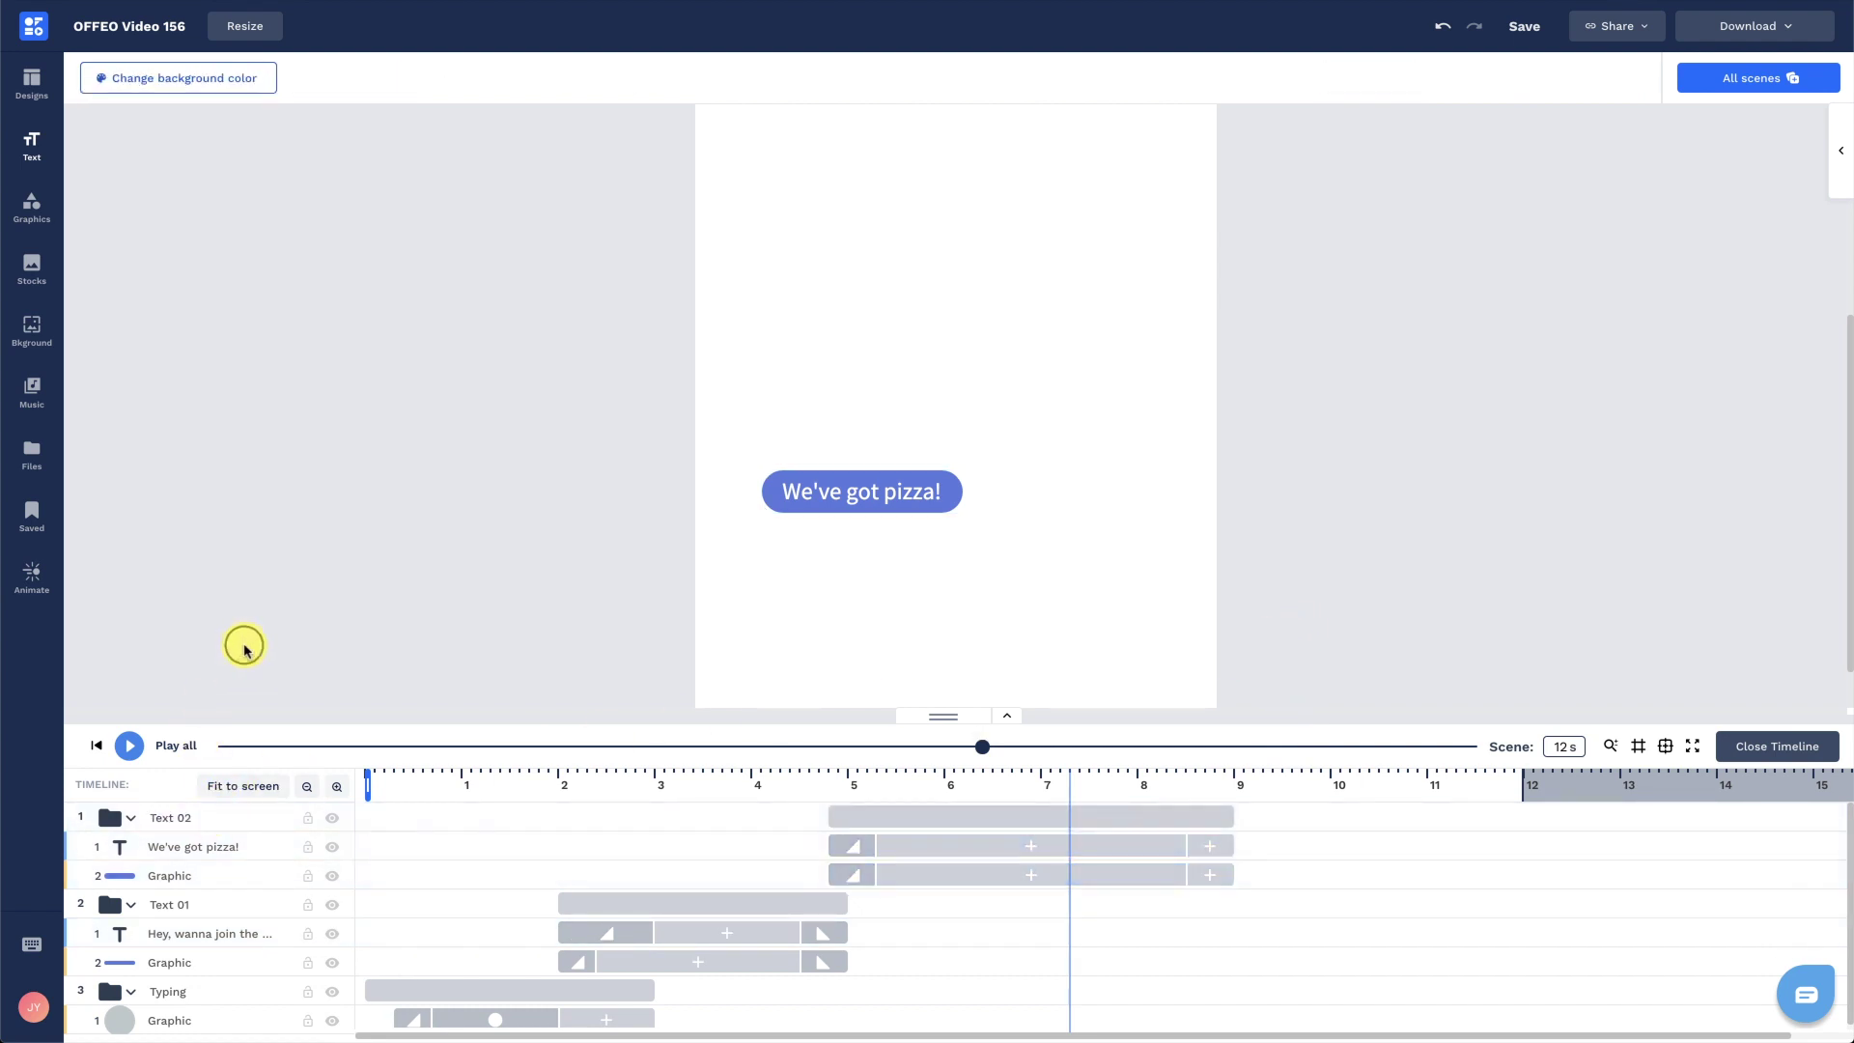
Duplicate the Typing group, place the copy between Text 02 and Text 01 in the layer order, and shift it to start at 3 seconds.
left_click(236, 992)
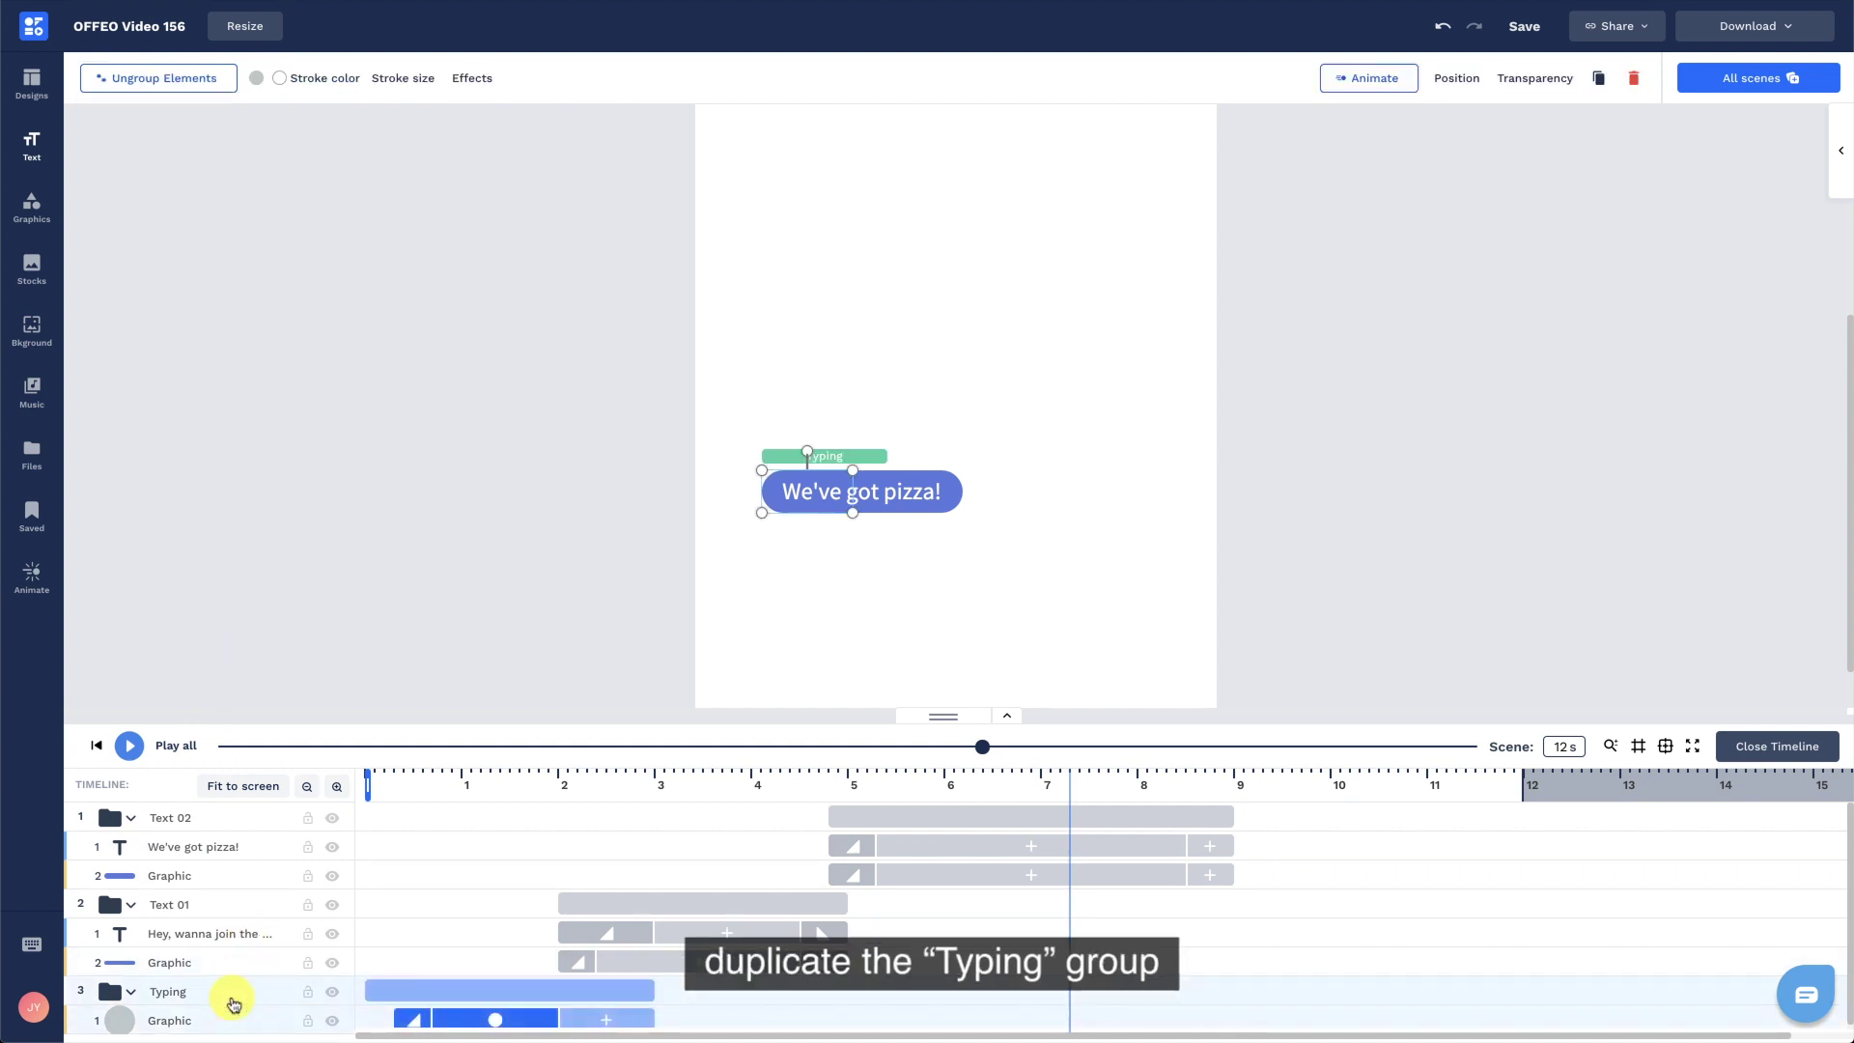
key("ctrl+d")
left_click_drag(225, 1002, 166, 907)
left_click(132, 905)
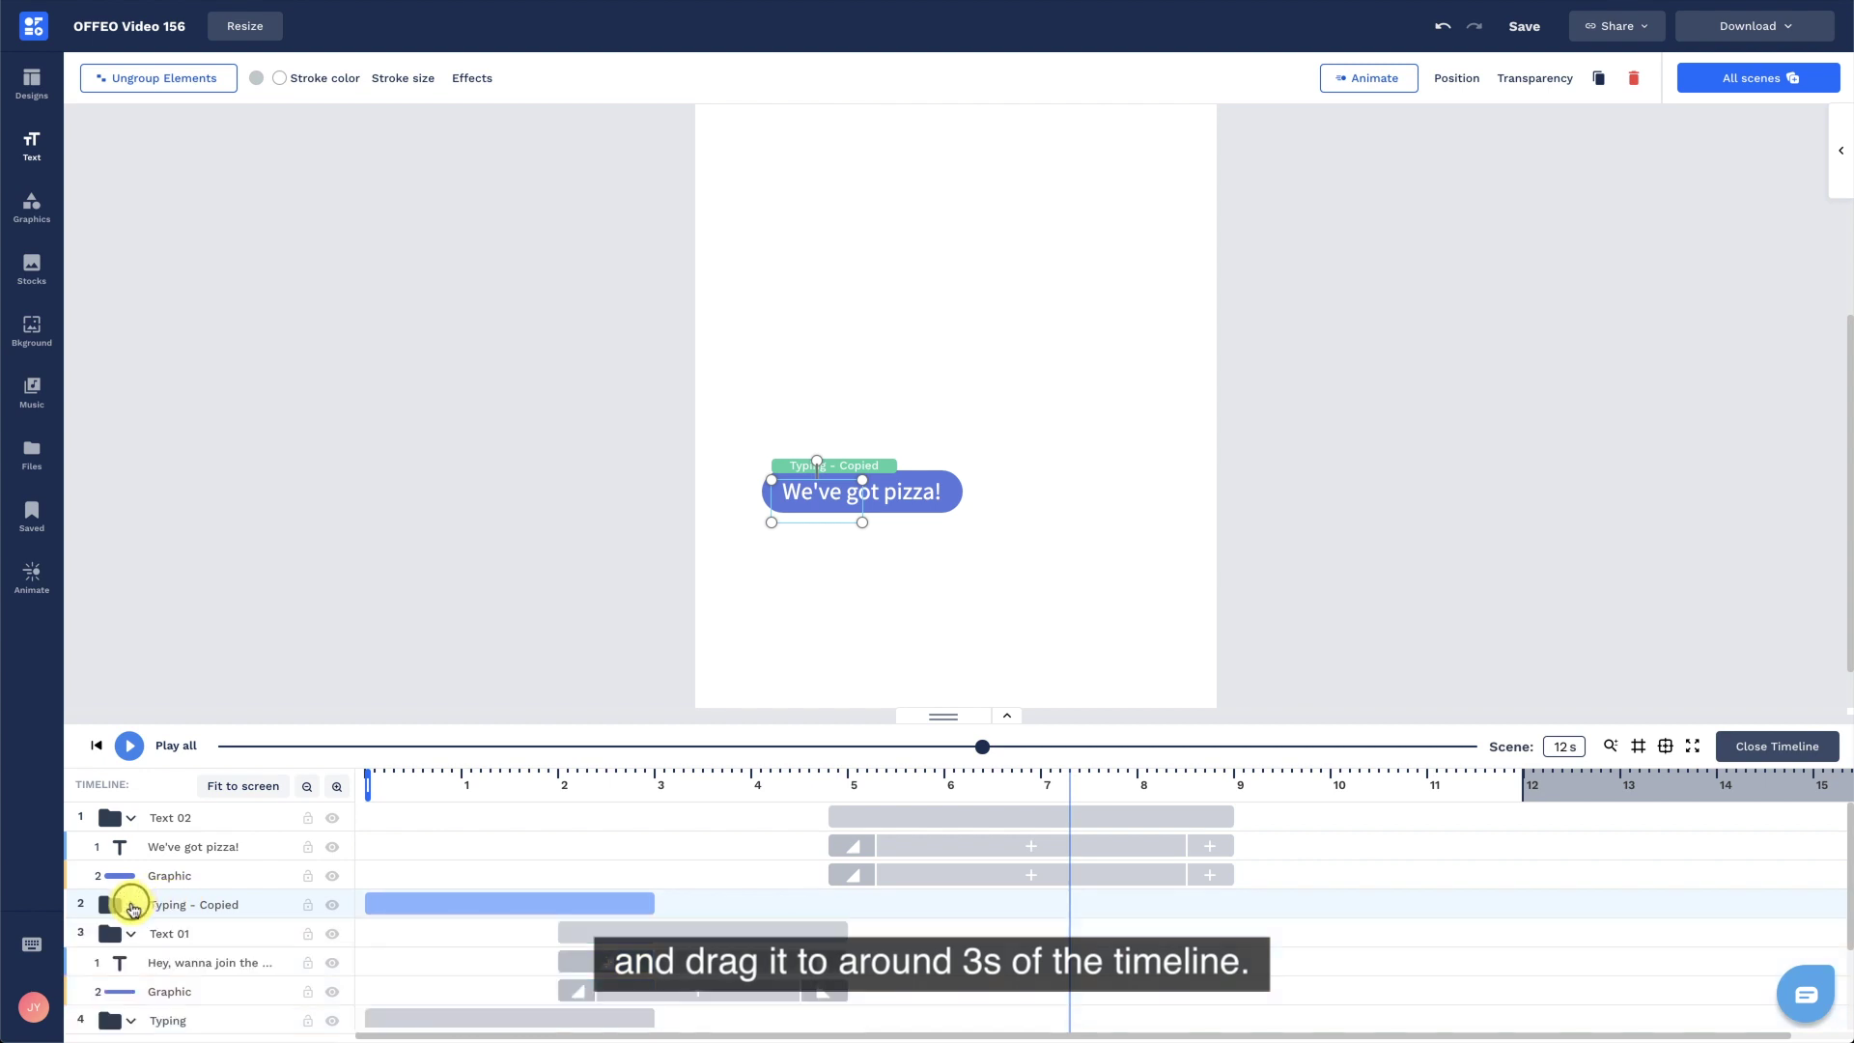
left_click_drag(410, 905, 706, 910)
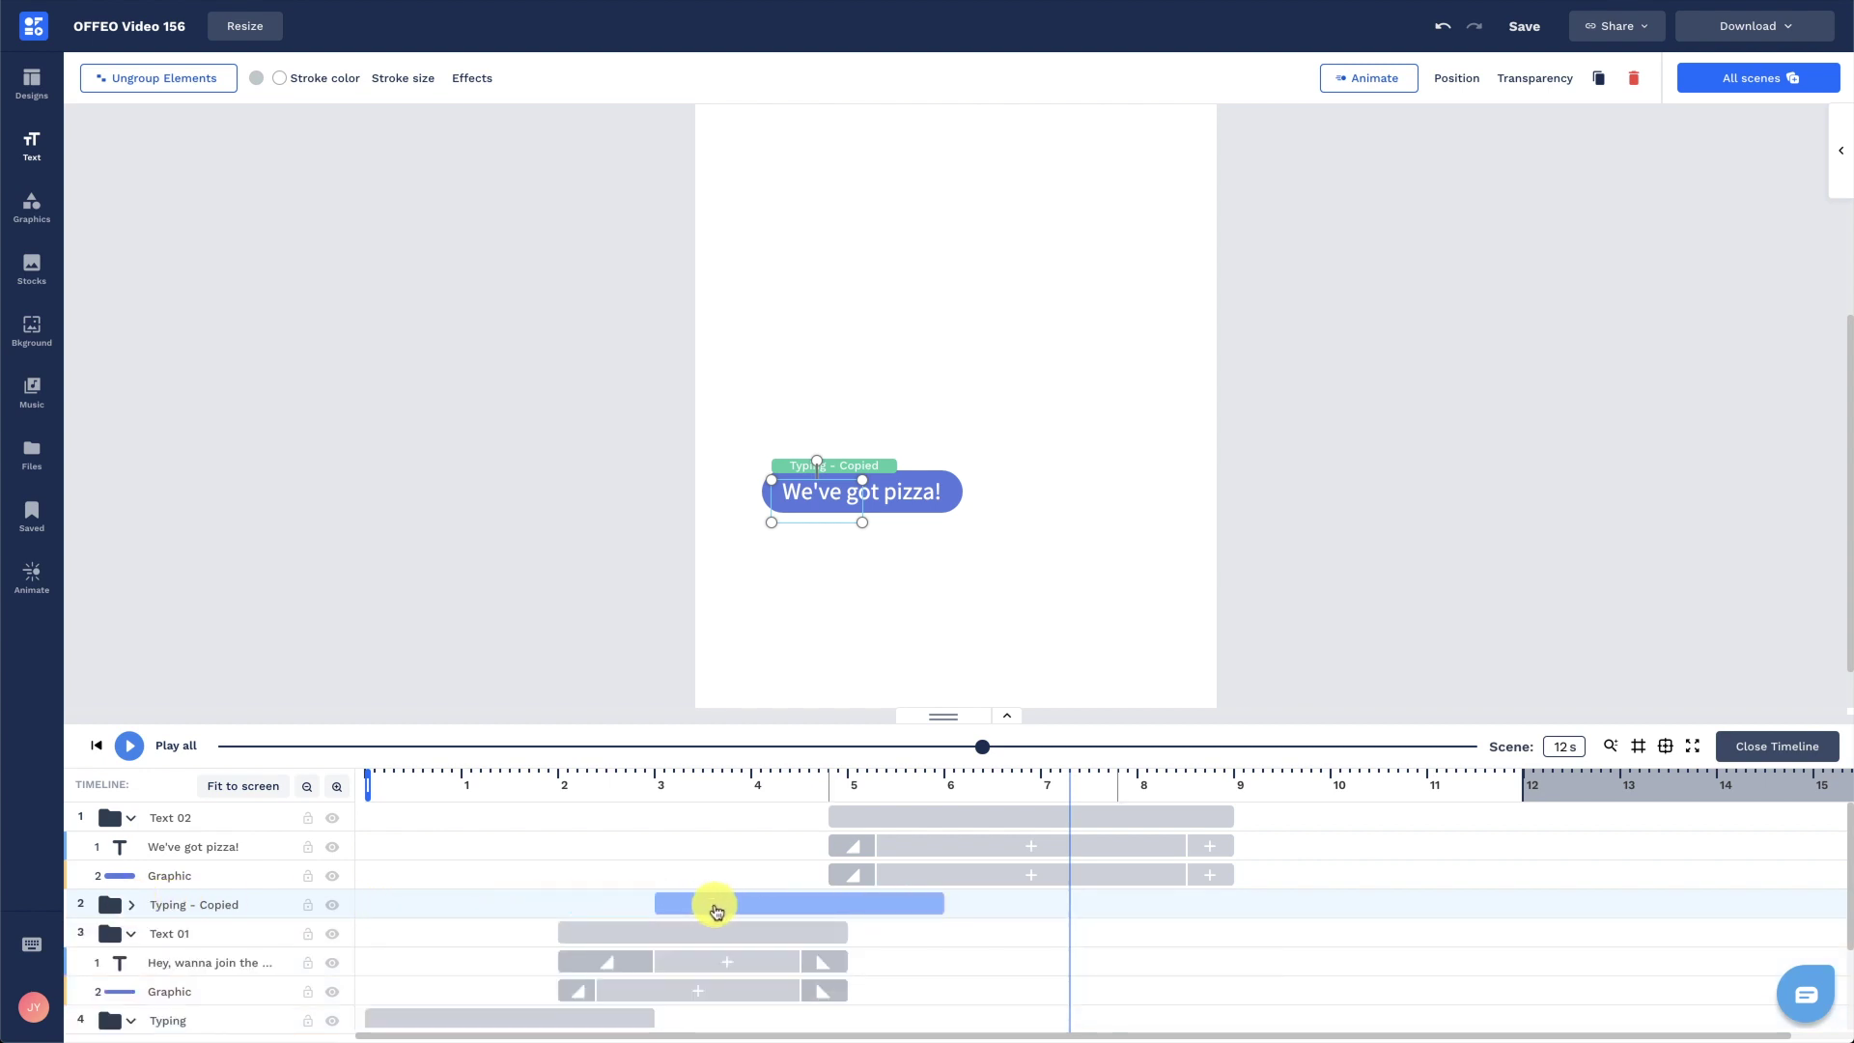
Move the copied typing bubble to the lower right of the canvas, beneath the "Hey, wanna join the party?" bubble.
left_click(752, 777)
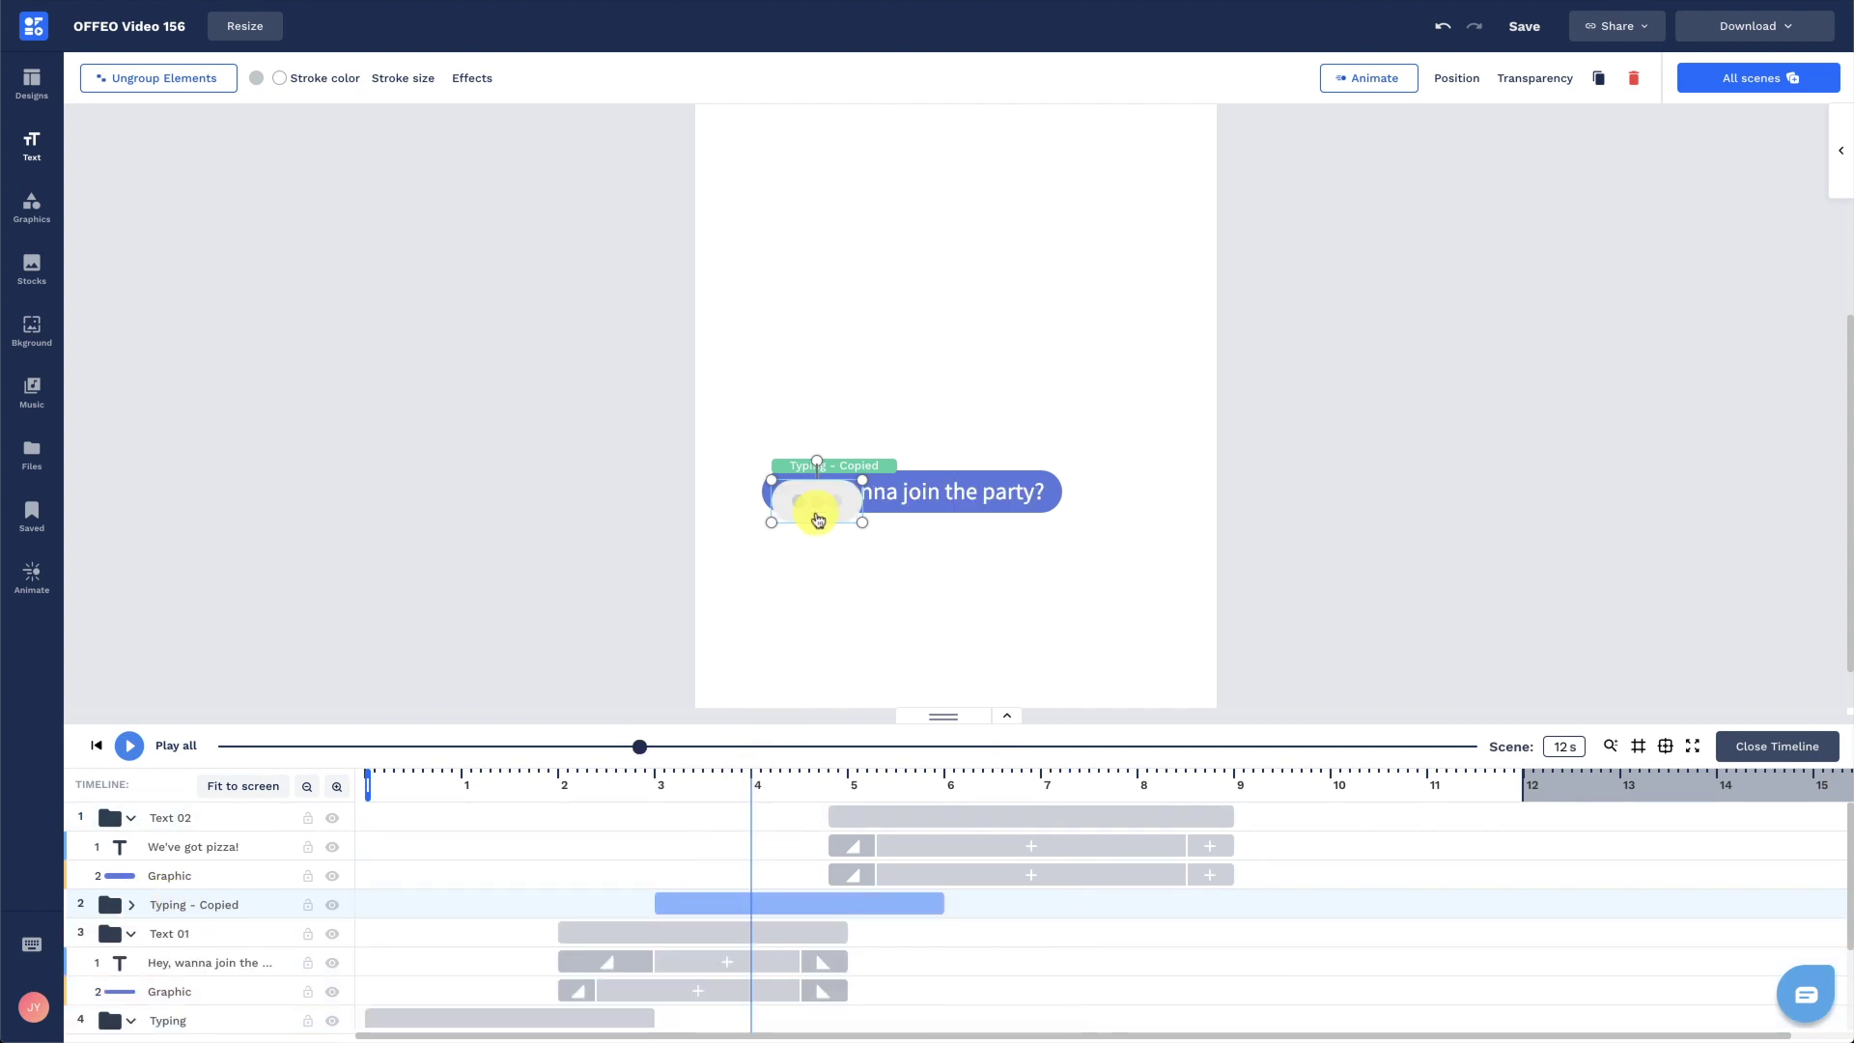
left_click_drag(816, 516, 1075, 580)
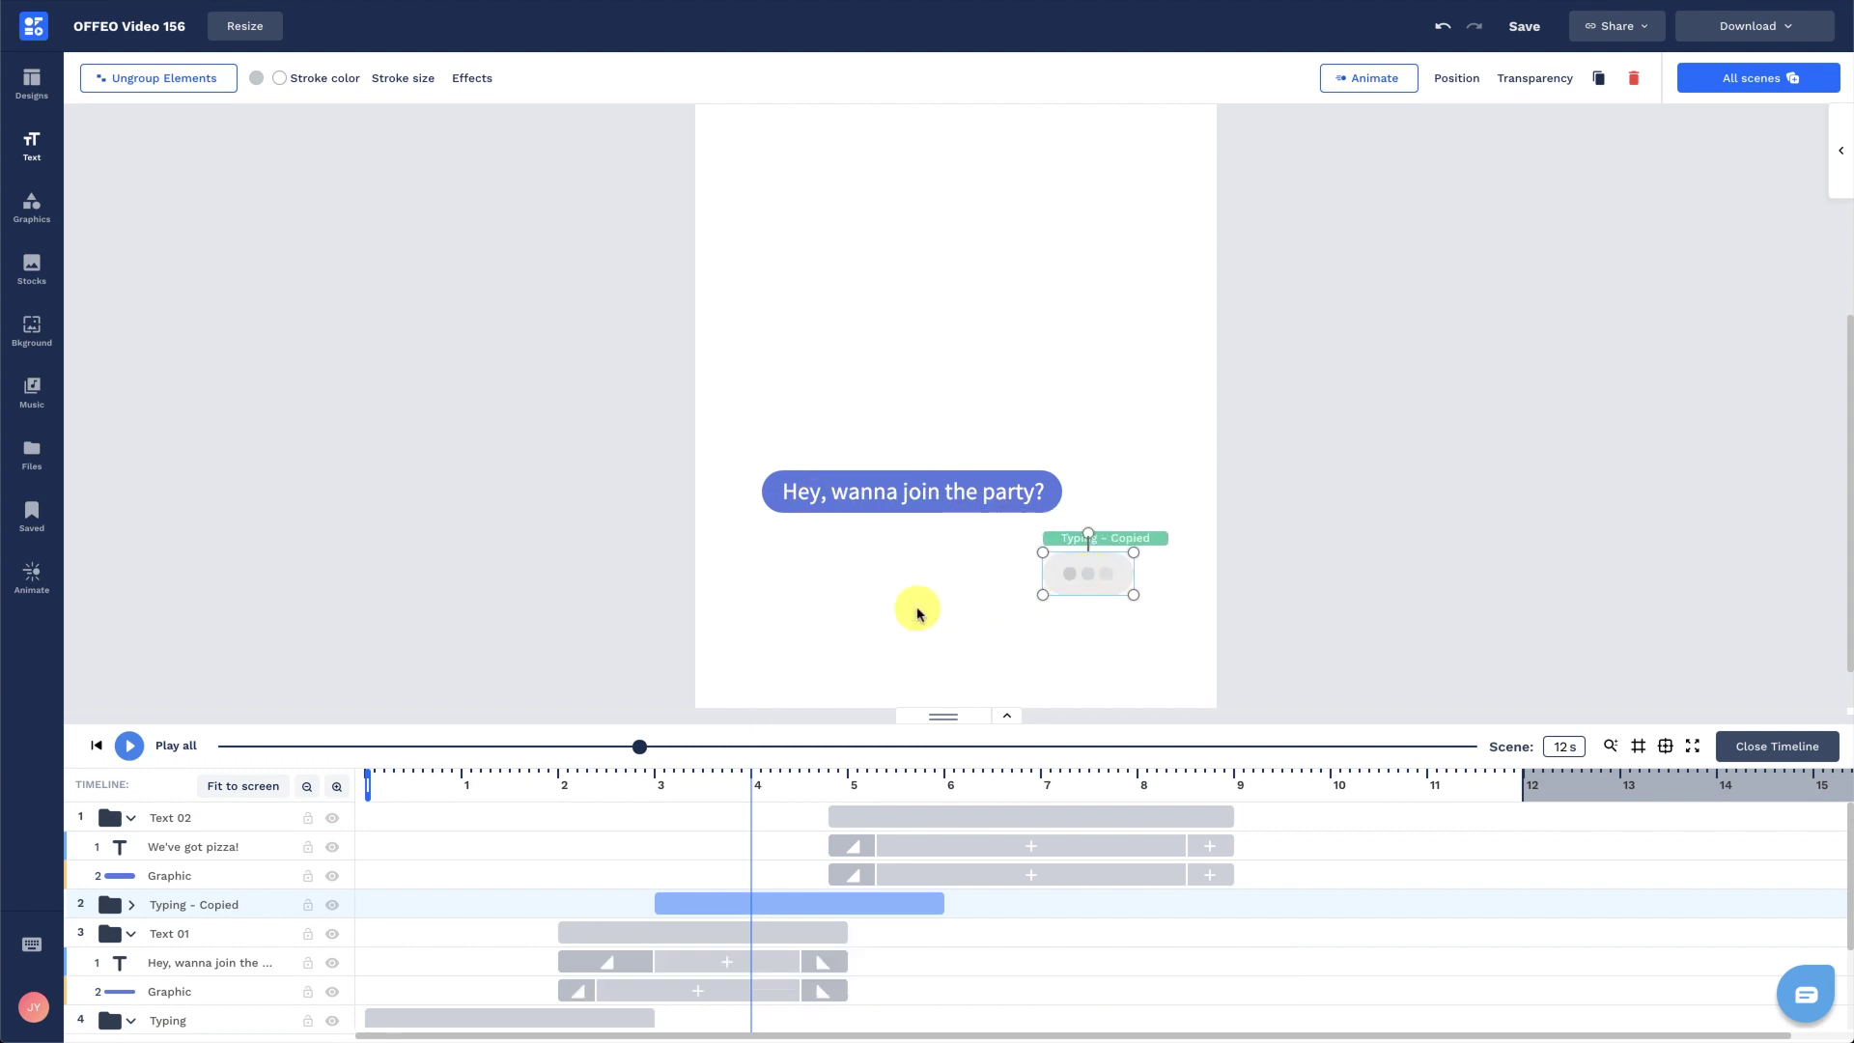
Duplicate the Text 01 group, place the copy first in the layer order and over the lower-right typing bubble, and start it at 6 seconds.
left_click(253, 939)
key("ctrl+d")
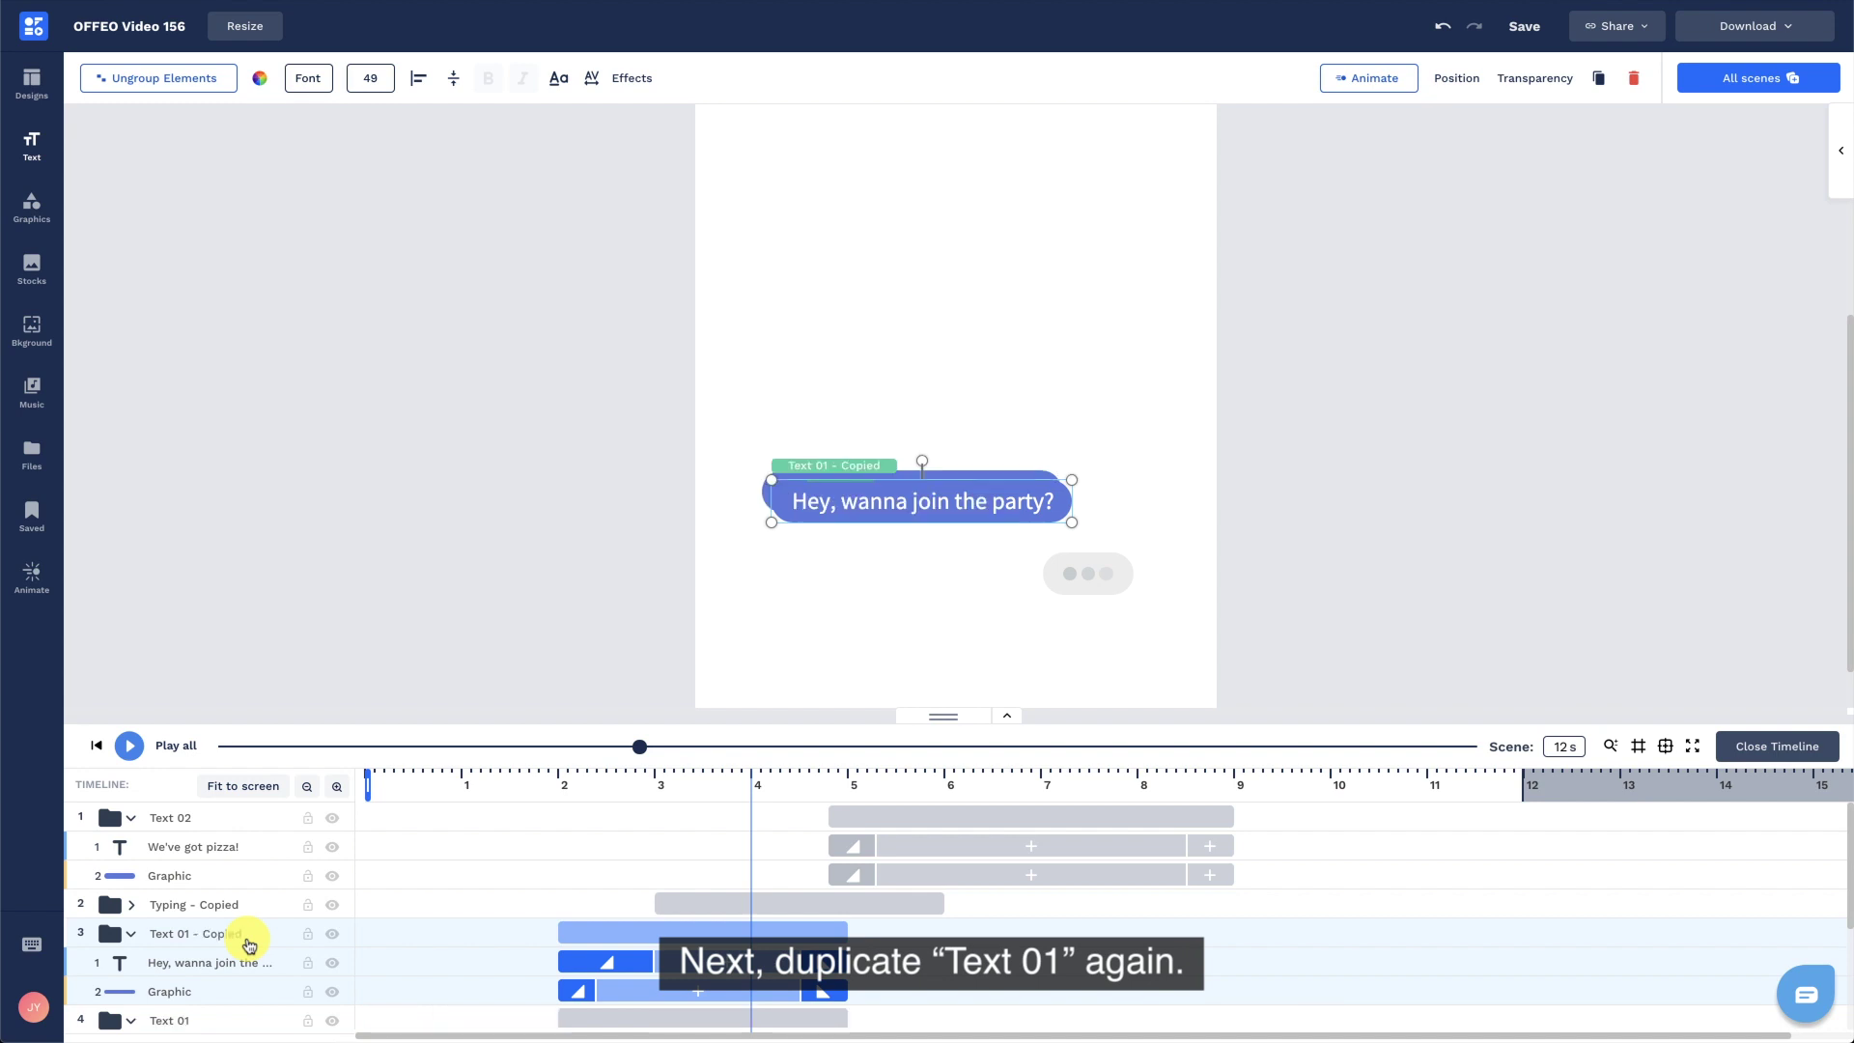
left_click_drag(249, 944, 215, 821)
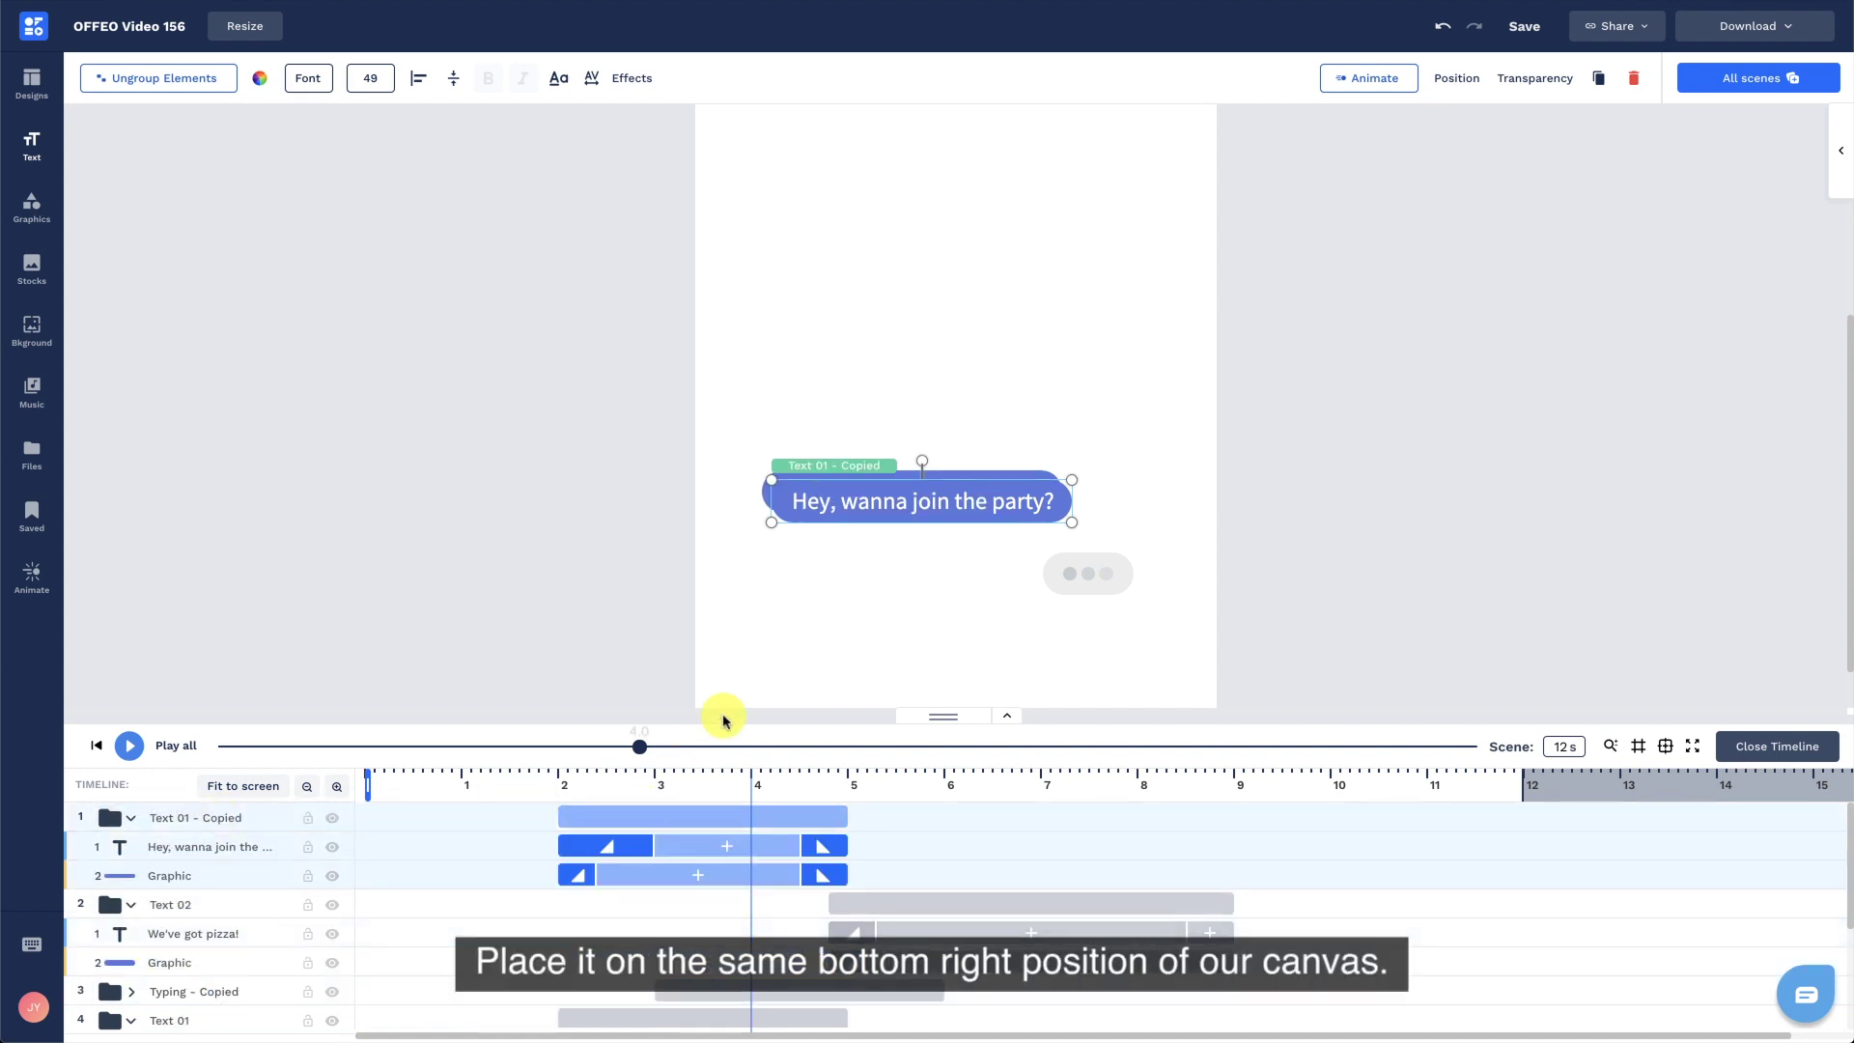
left_click_drag(840, 501, 905, 576)
left_click_drag(703, 825, 1055, 811)
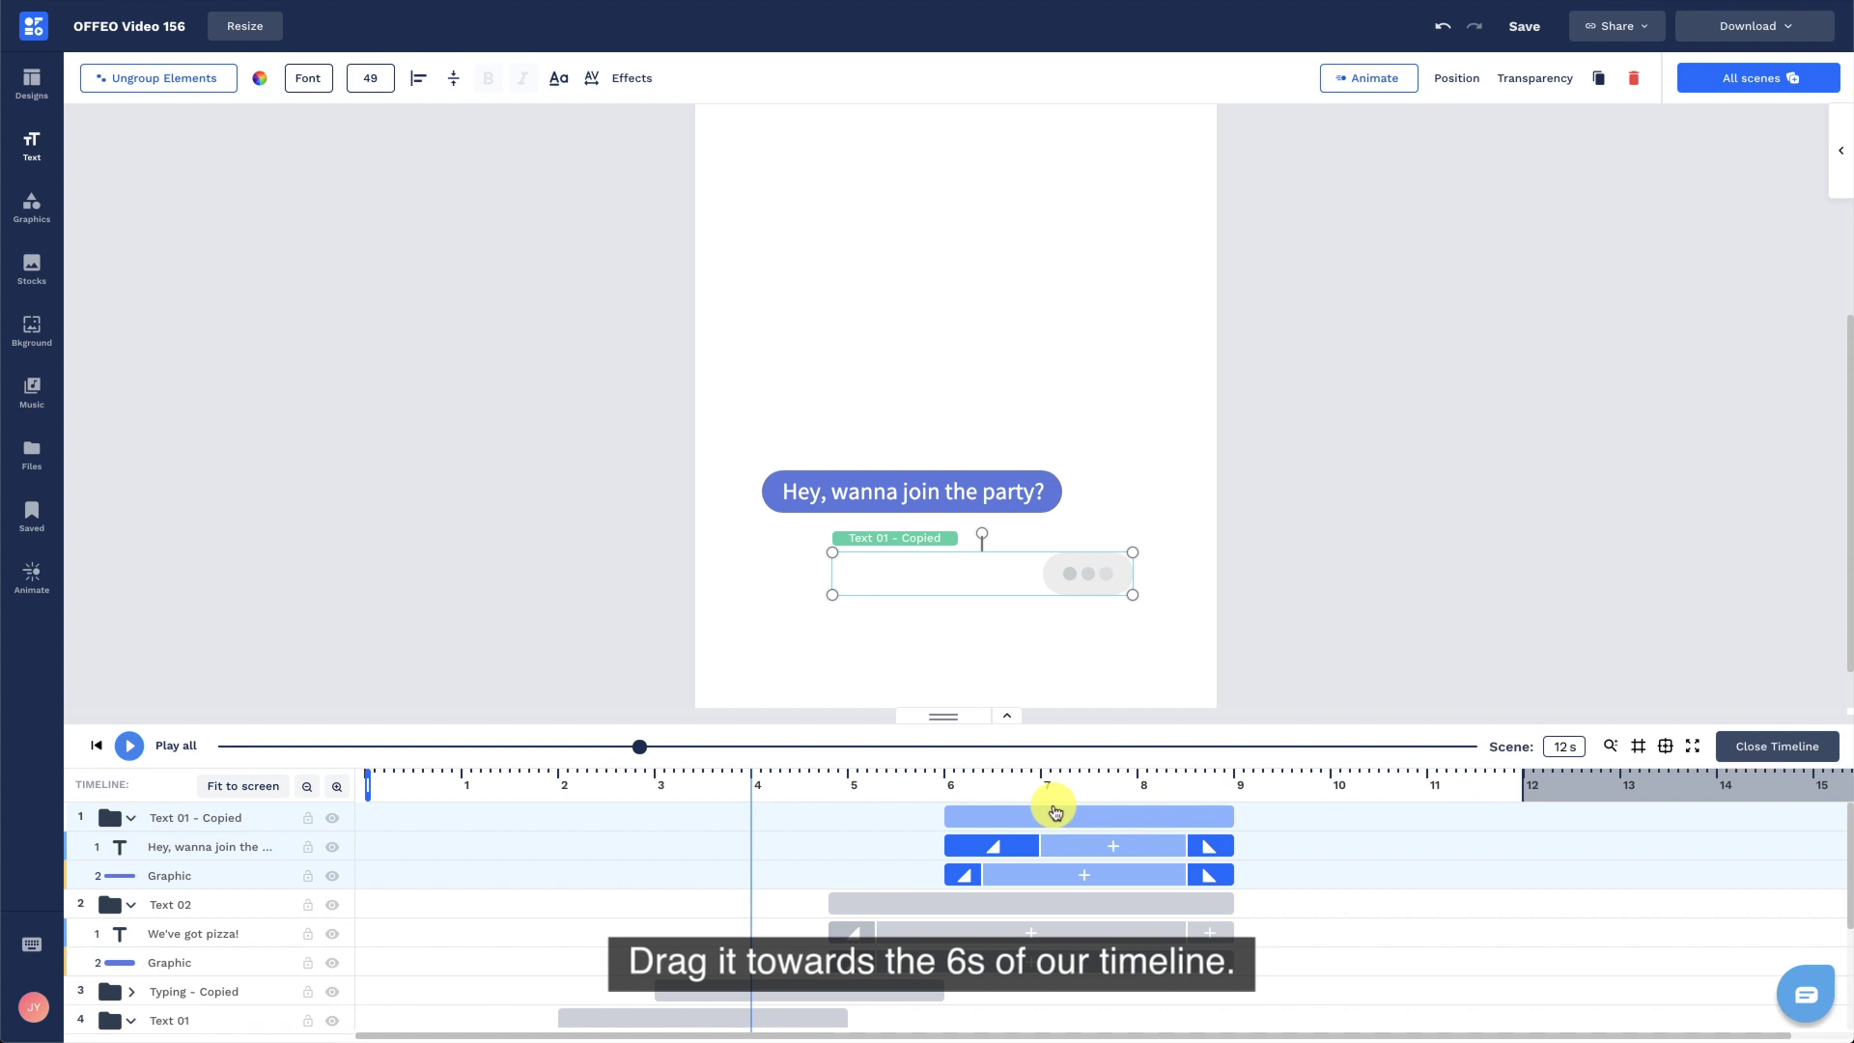
Change the message in the copied Text 01 group to "Sure!".
left_click(1069, 778)
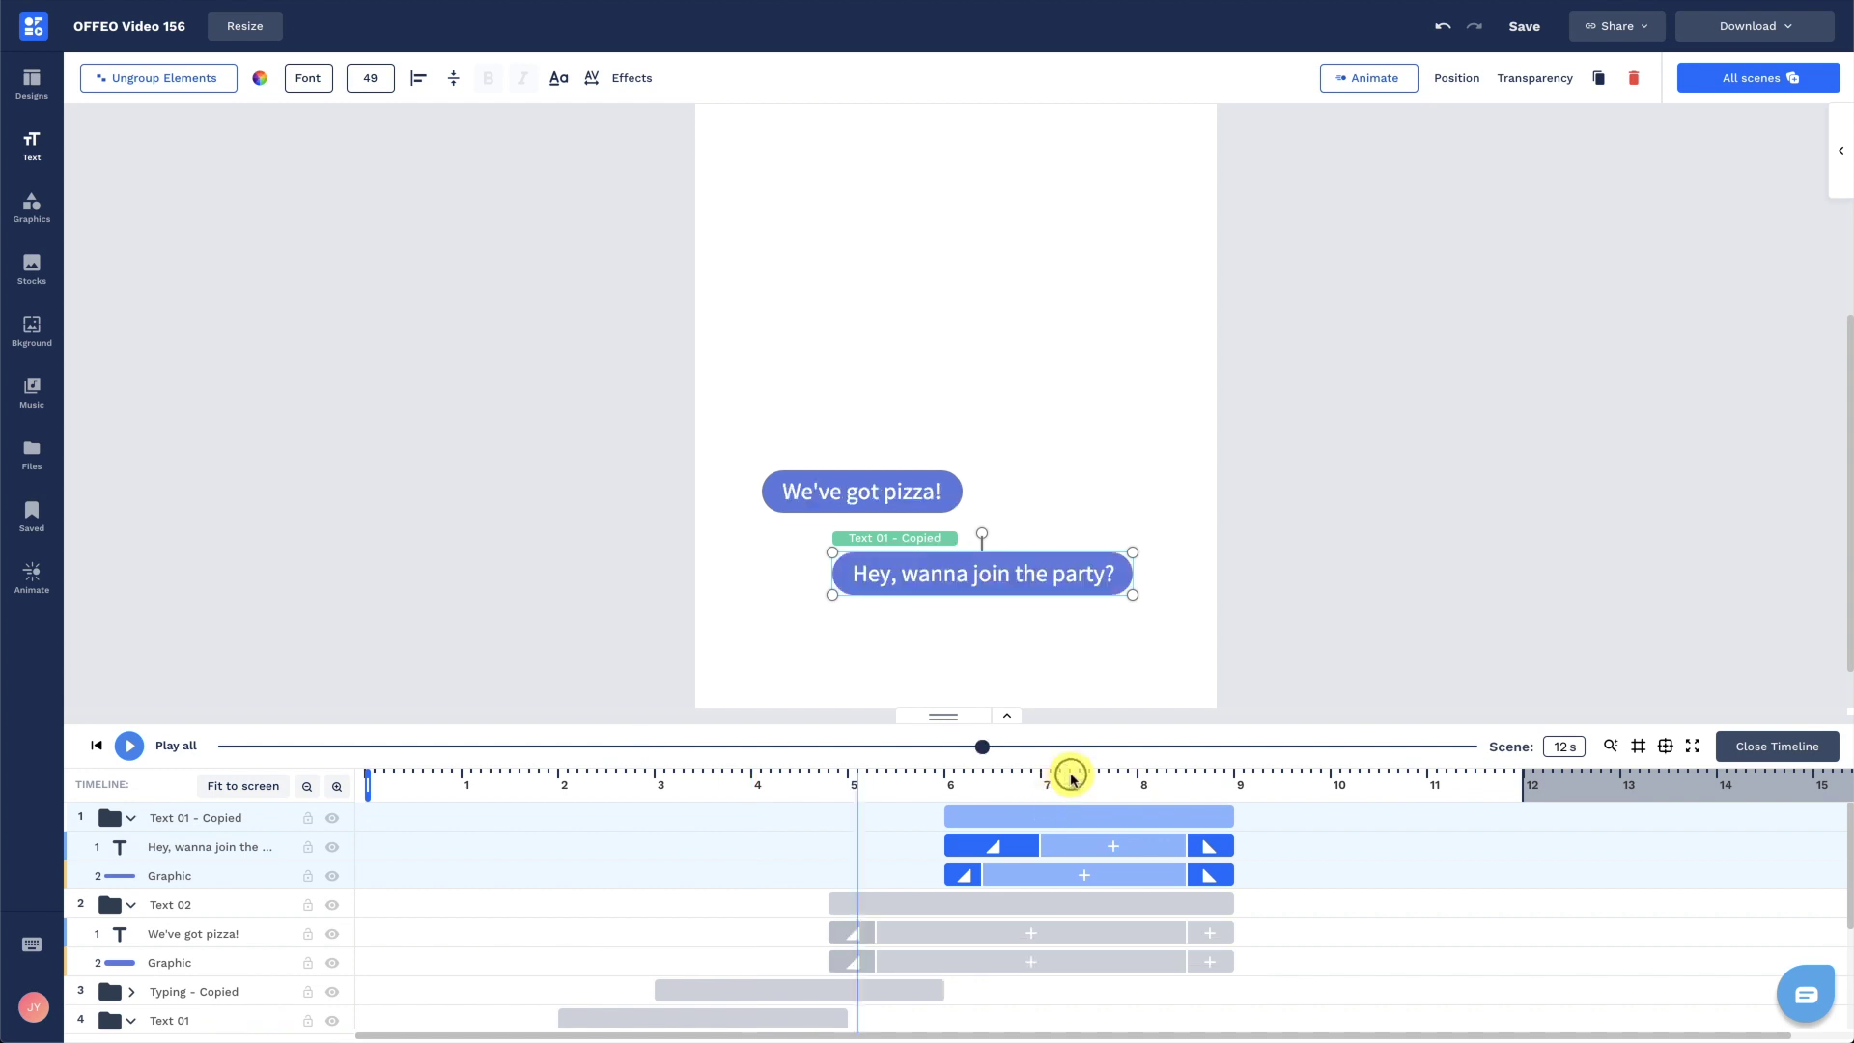
left_click(582, 600)
left_click(215, 847)
double_click(964, 570)
type("Sure!")
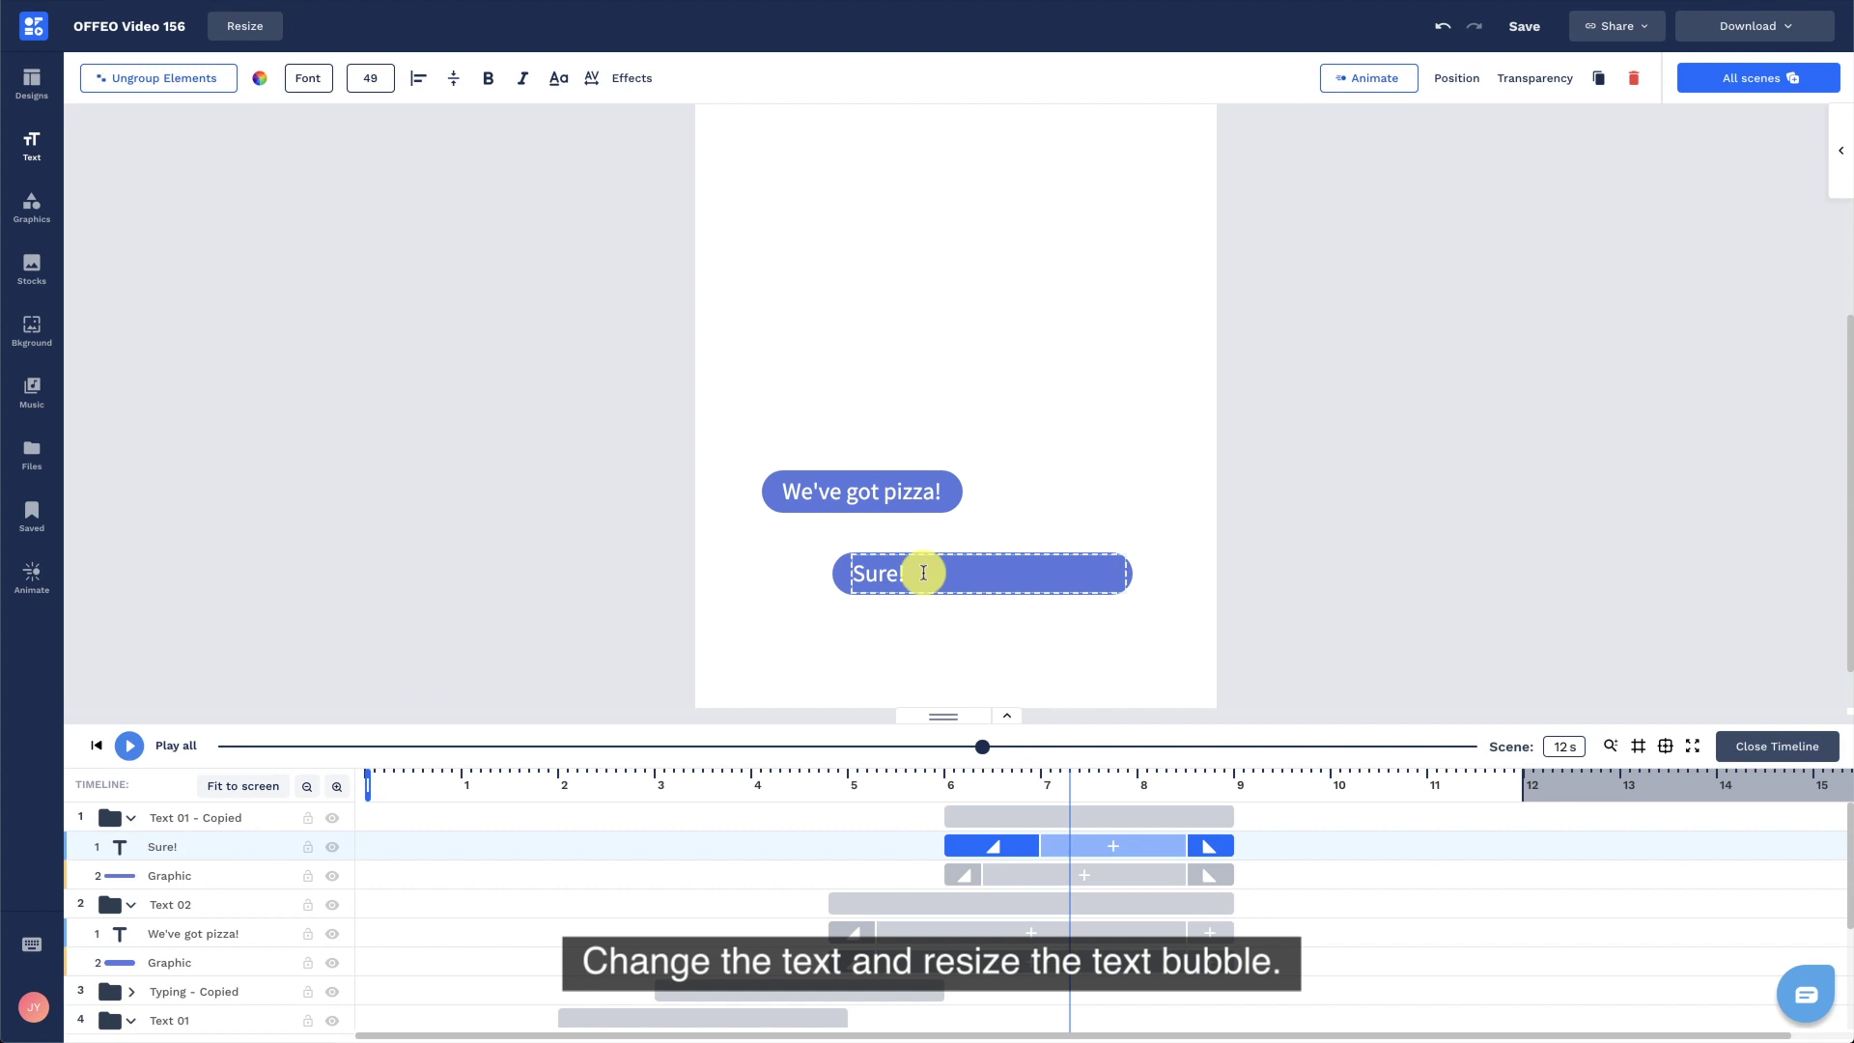
left_click(493, 618)
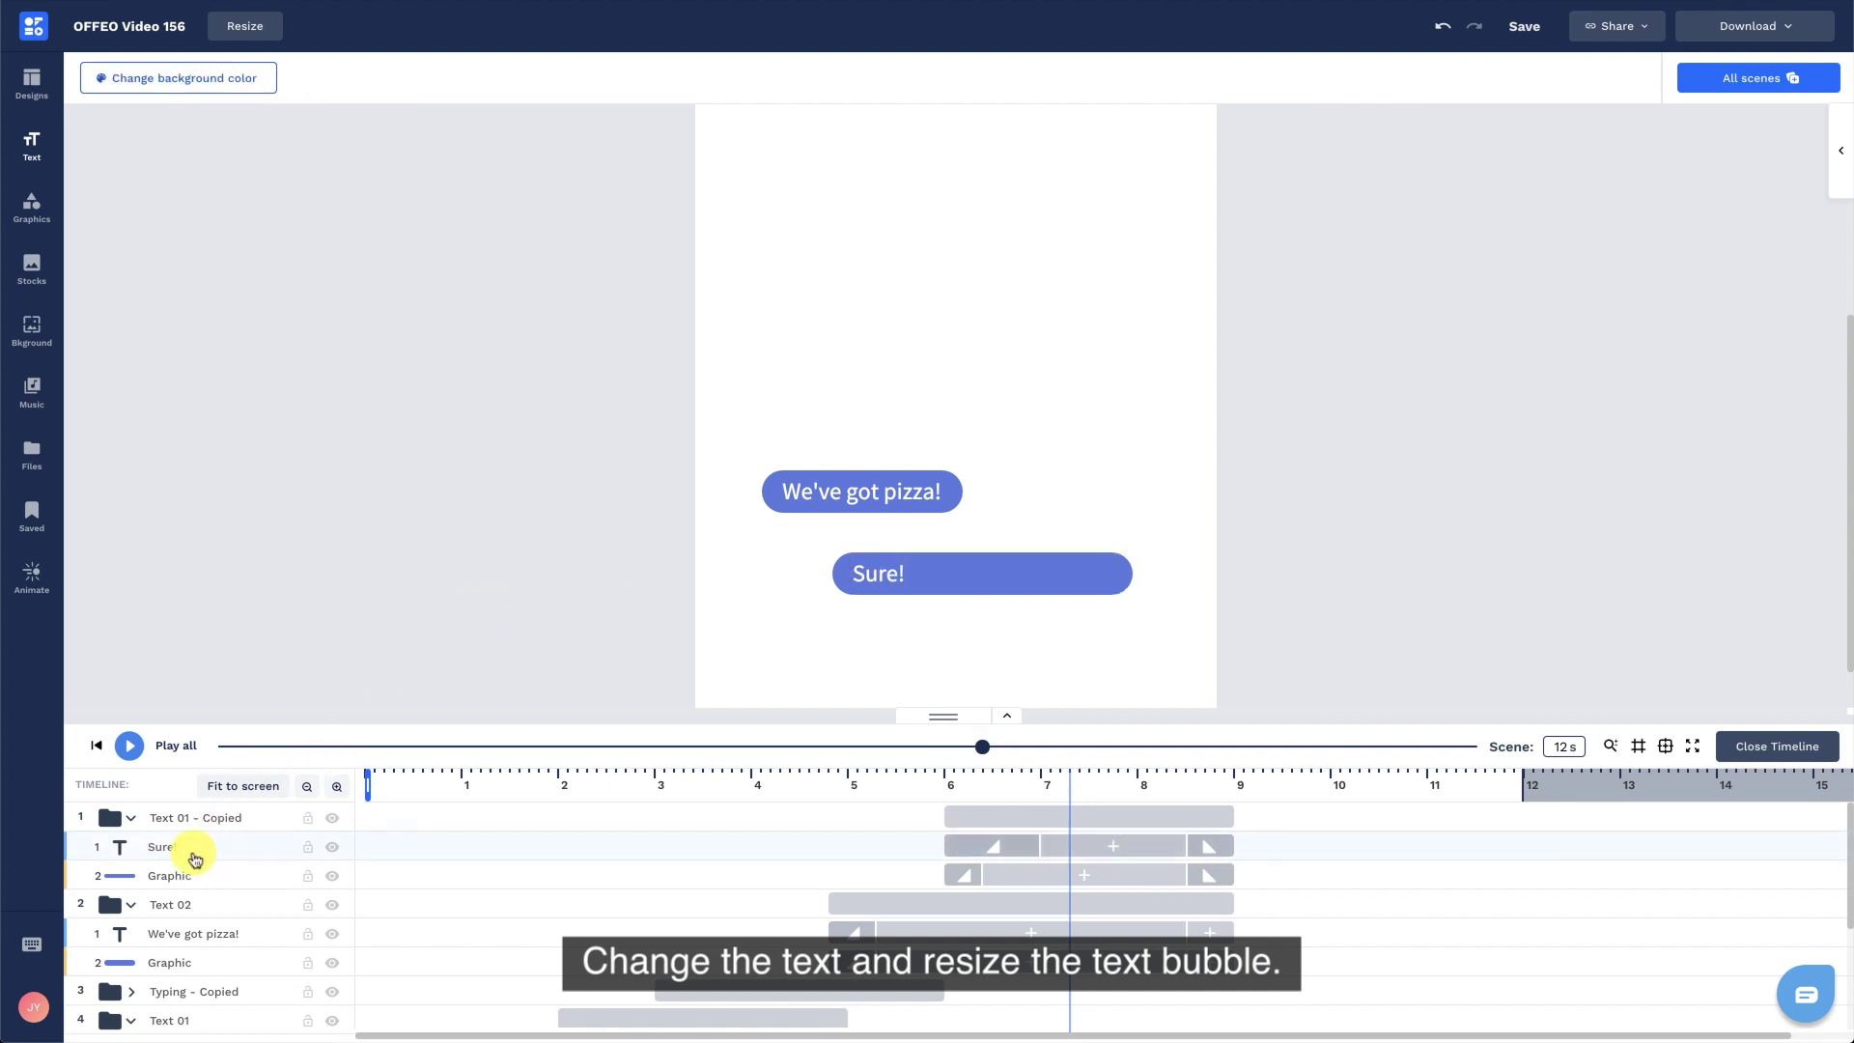
Shift the "Sure!" text to the right end of its bubble and shorten the bubble from its left side to fit the text.
left_click(190, 845)
left_click_drag(845, 577, 1055, 577)
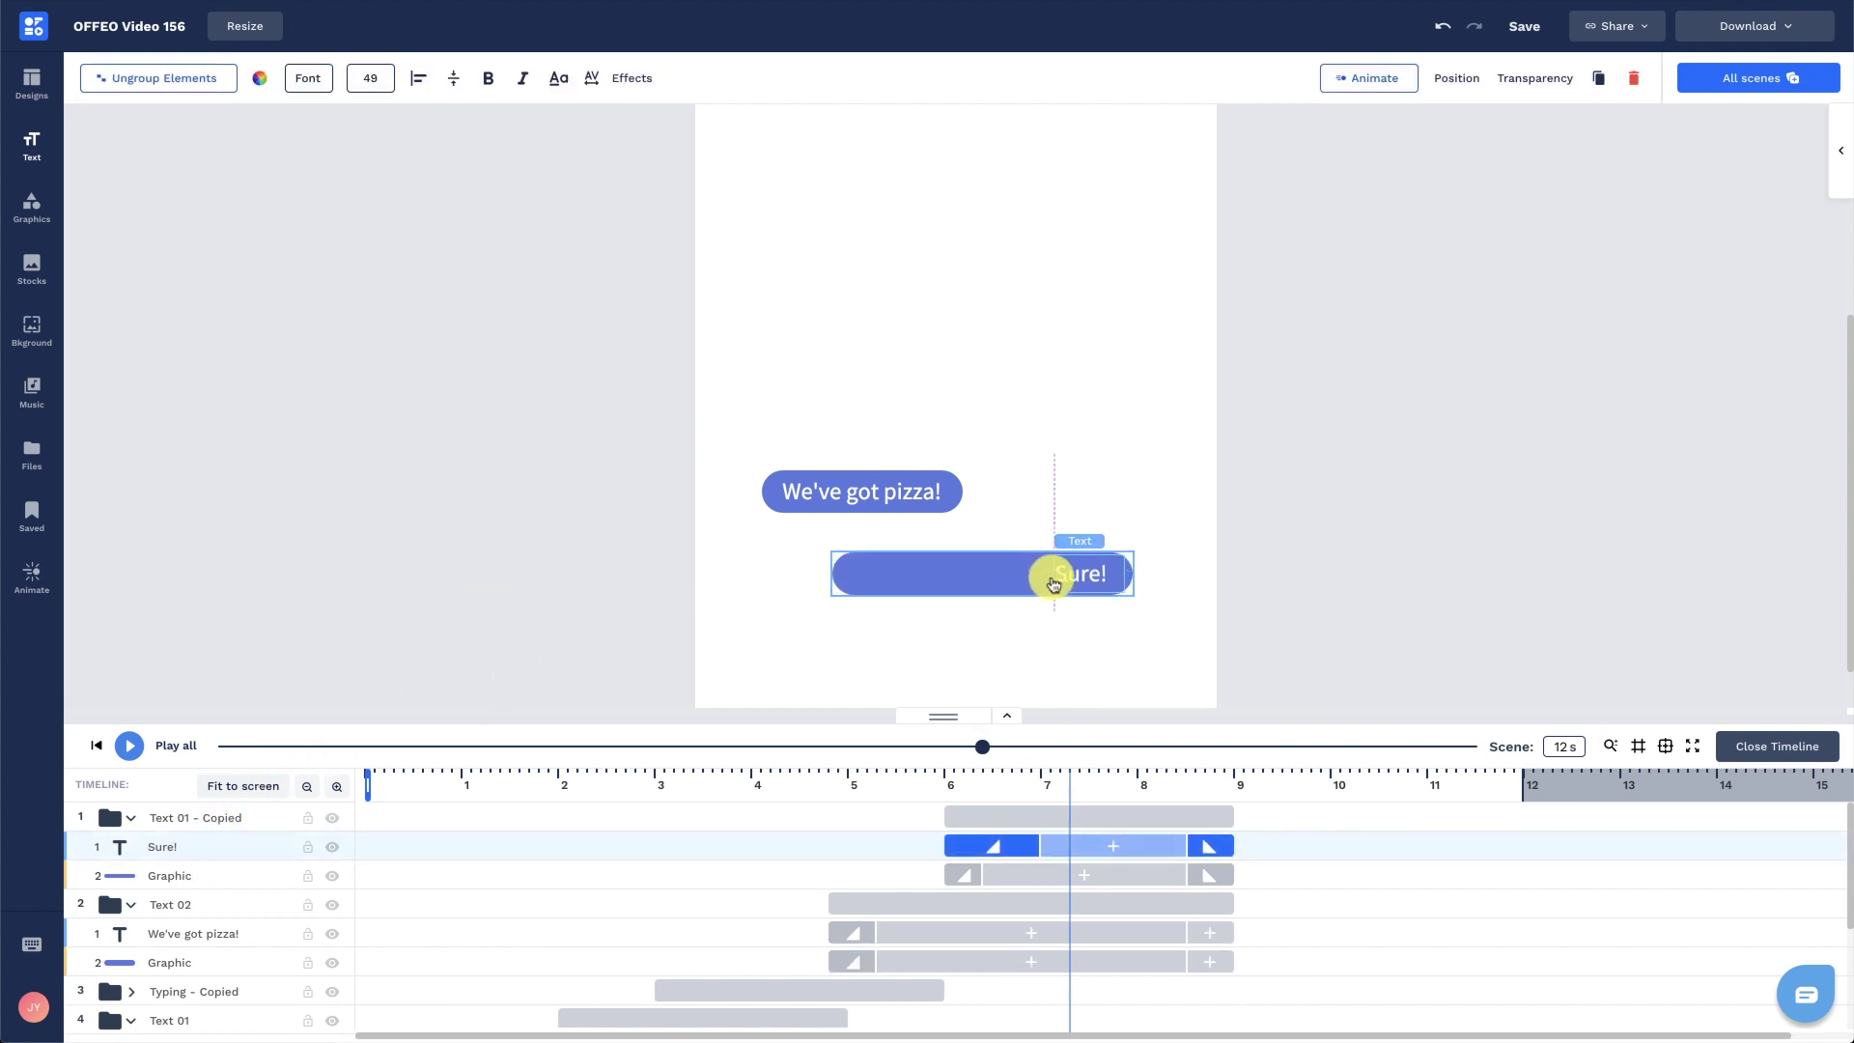
left_click(236, 877)
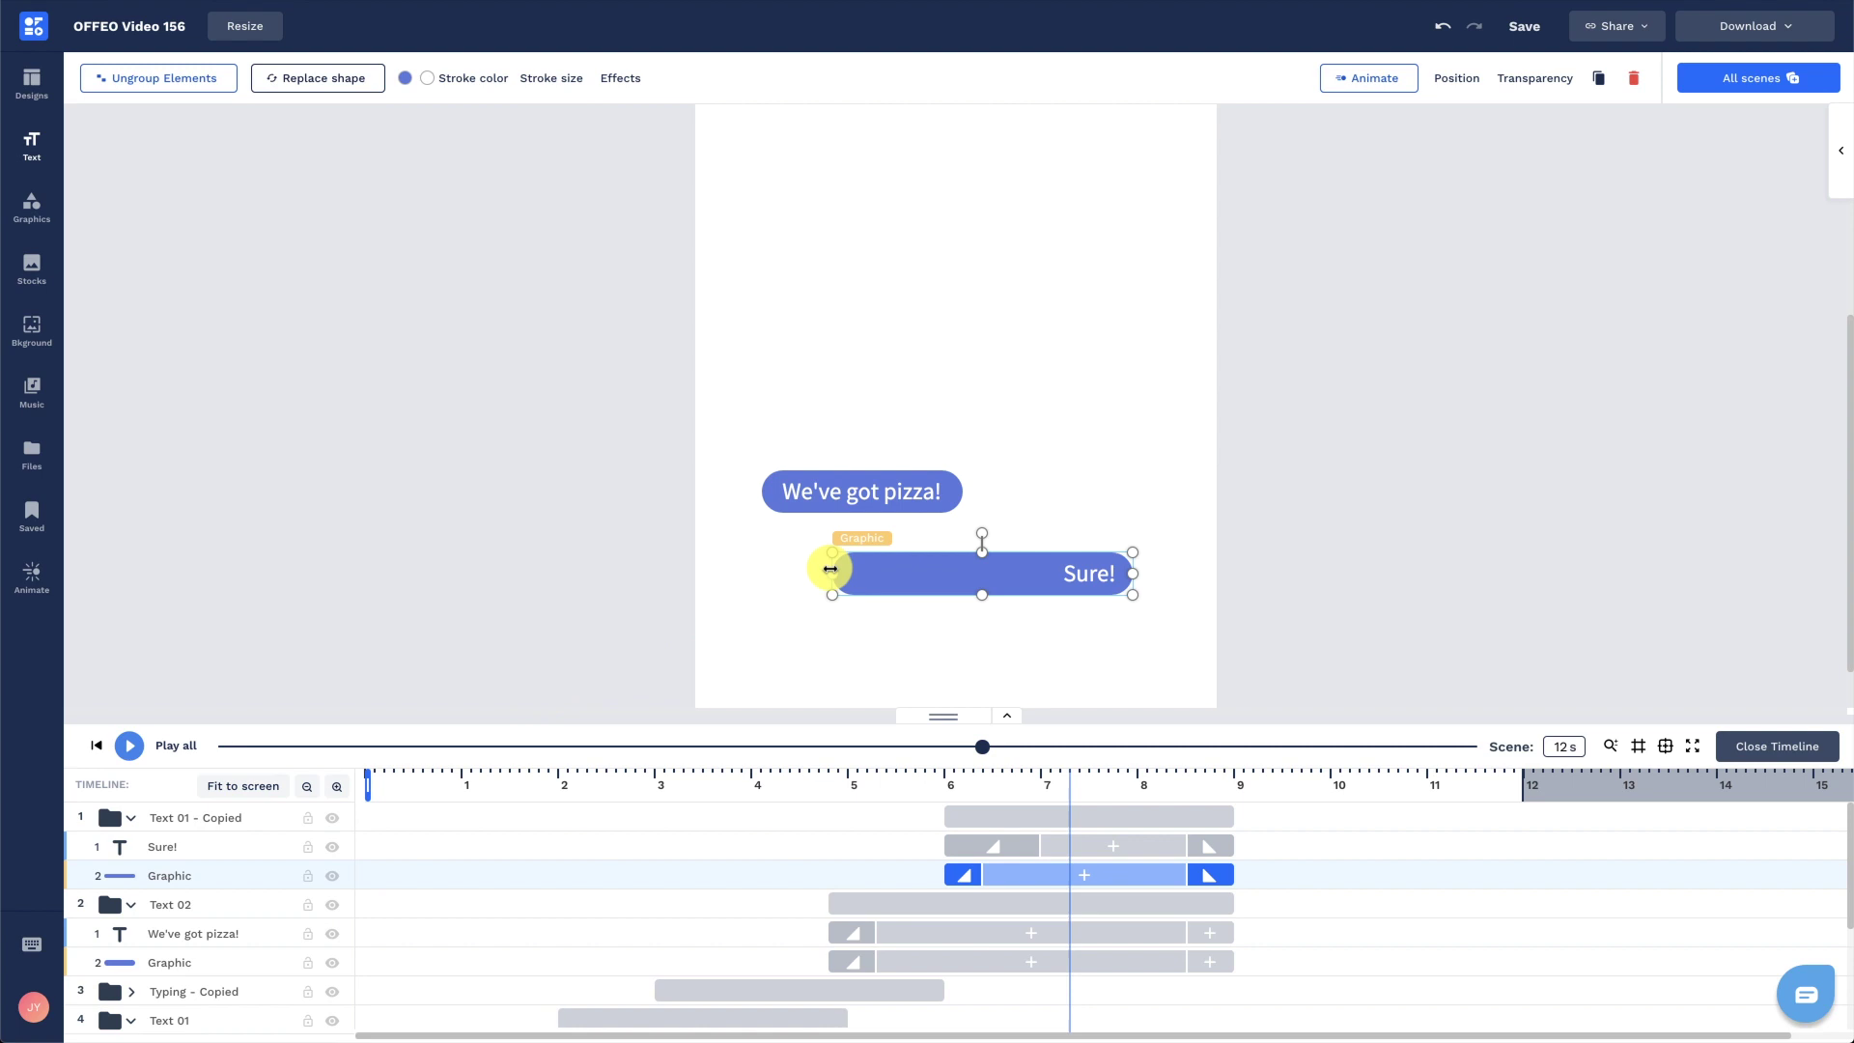
left_click_drag(832, 573, 1047, 570)
left_click(202, 859)
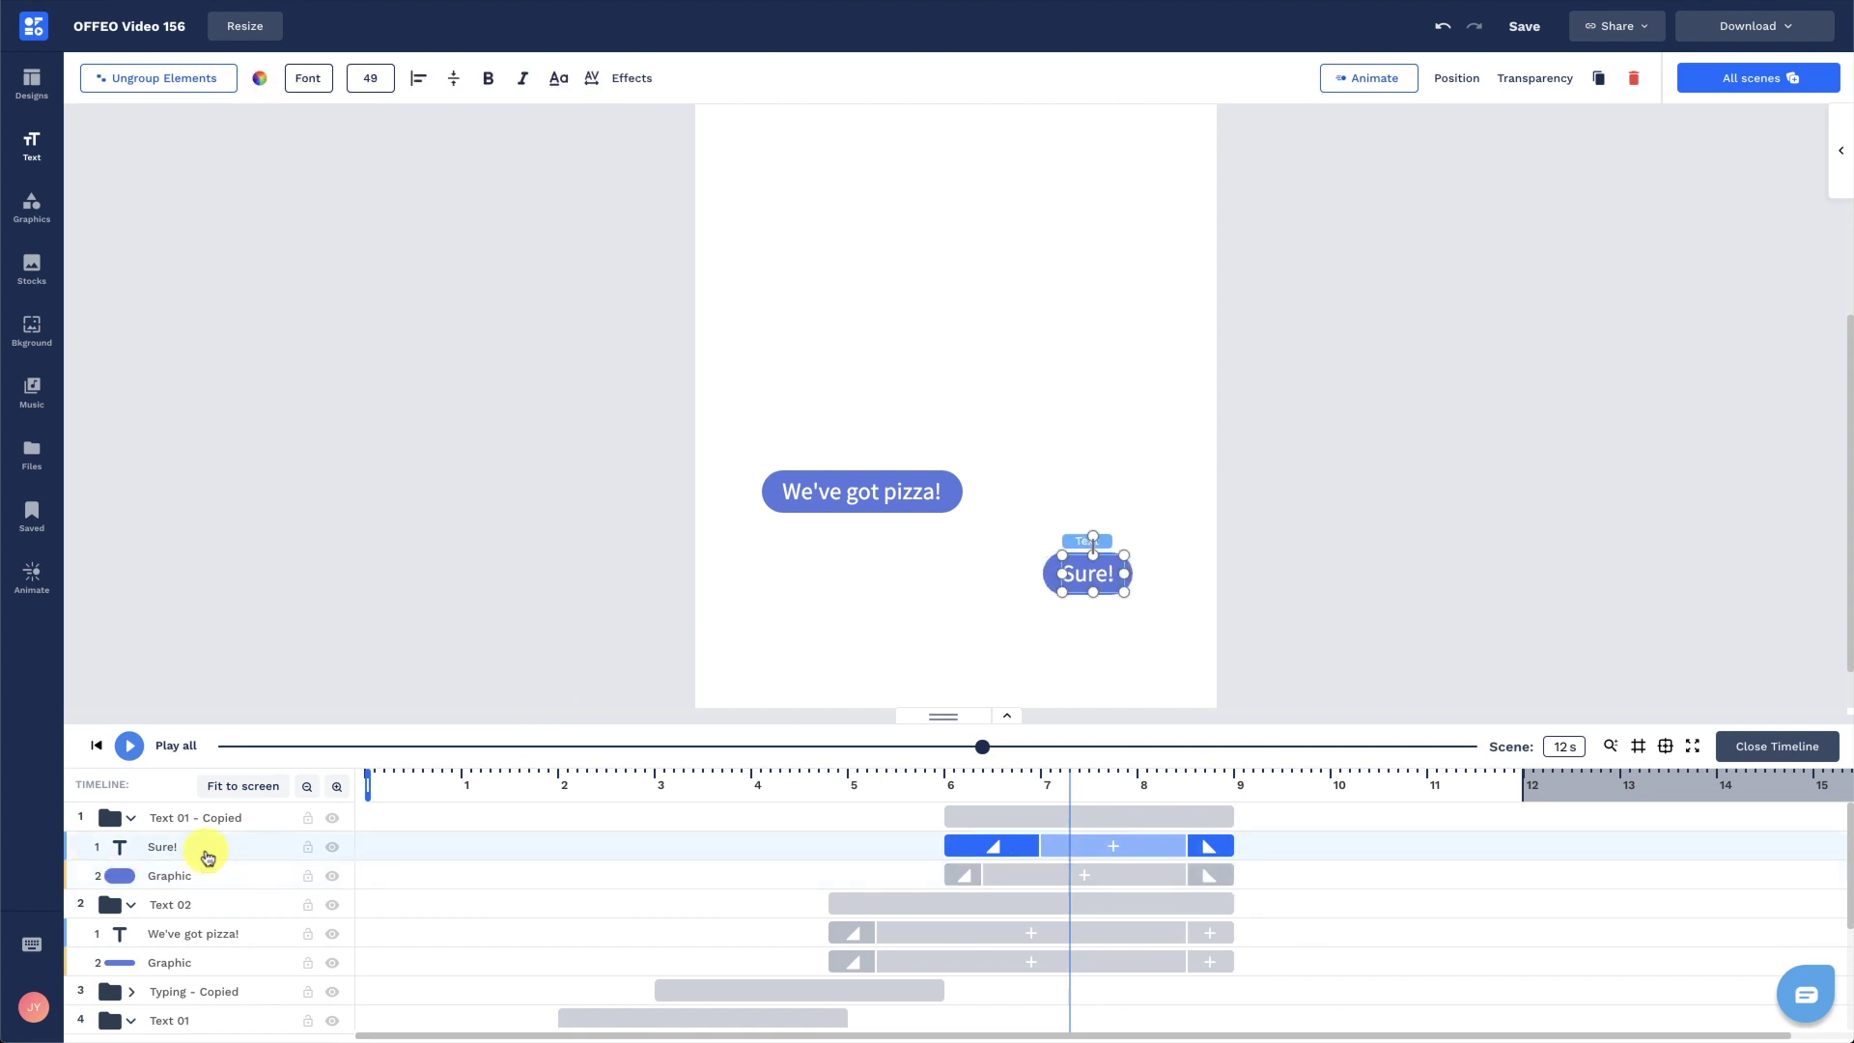
Recolor the "Sure!" bubble graphic green with a pasted custom color code.
left_click(213, 879)
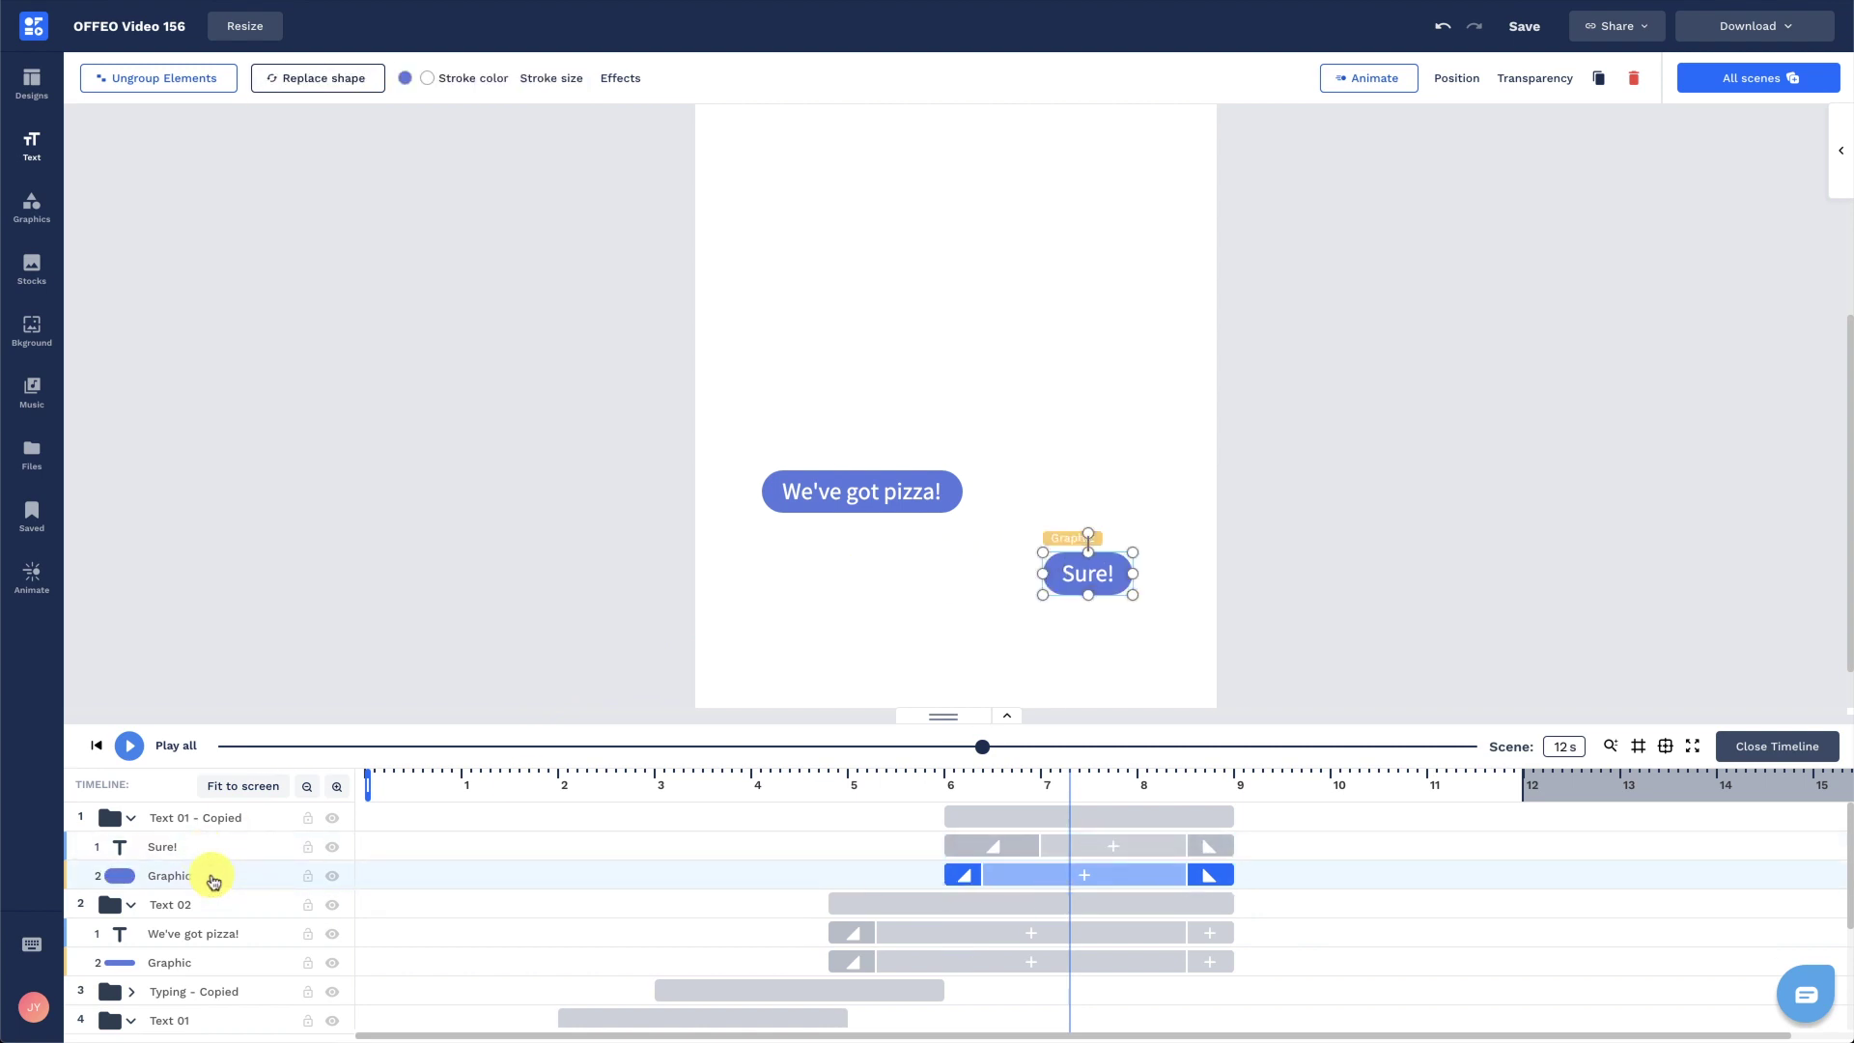
left_click(405, 78)
left_click(120, 293)
left_click(171, 403)
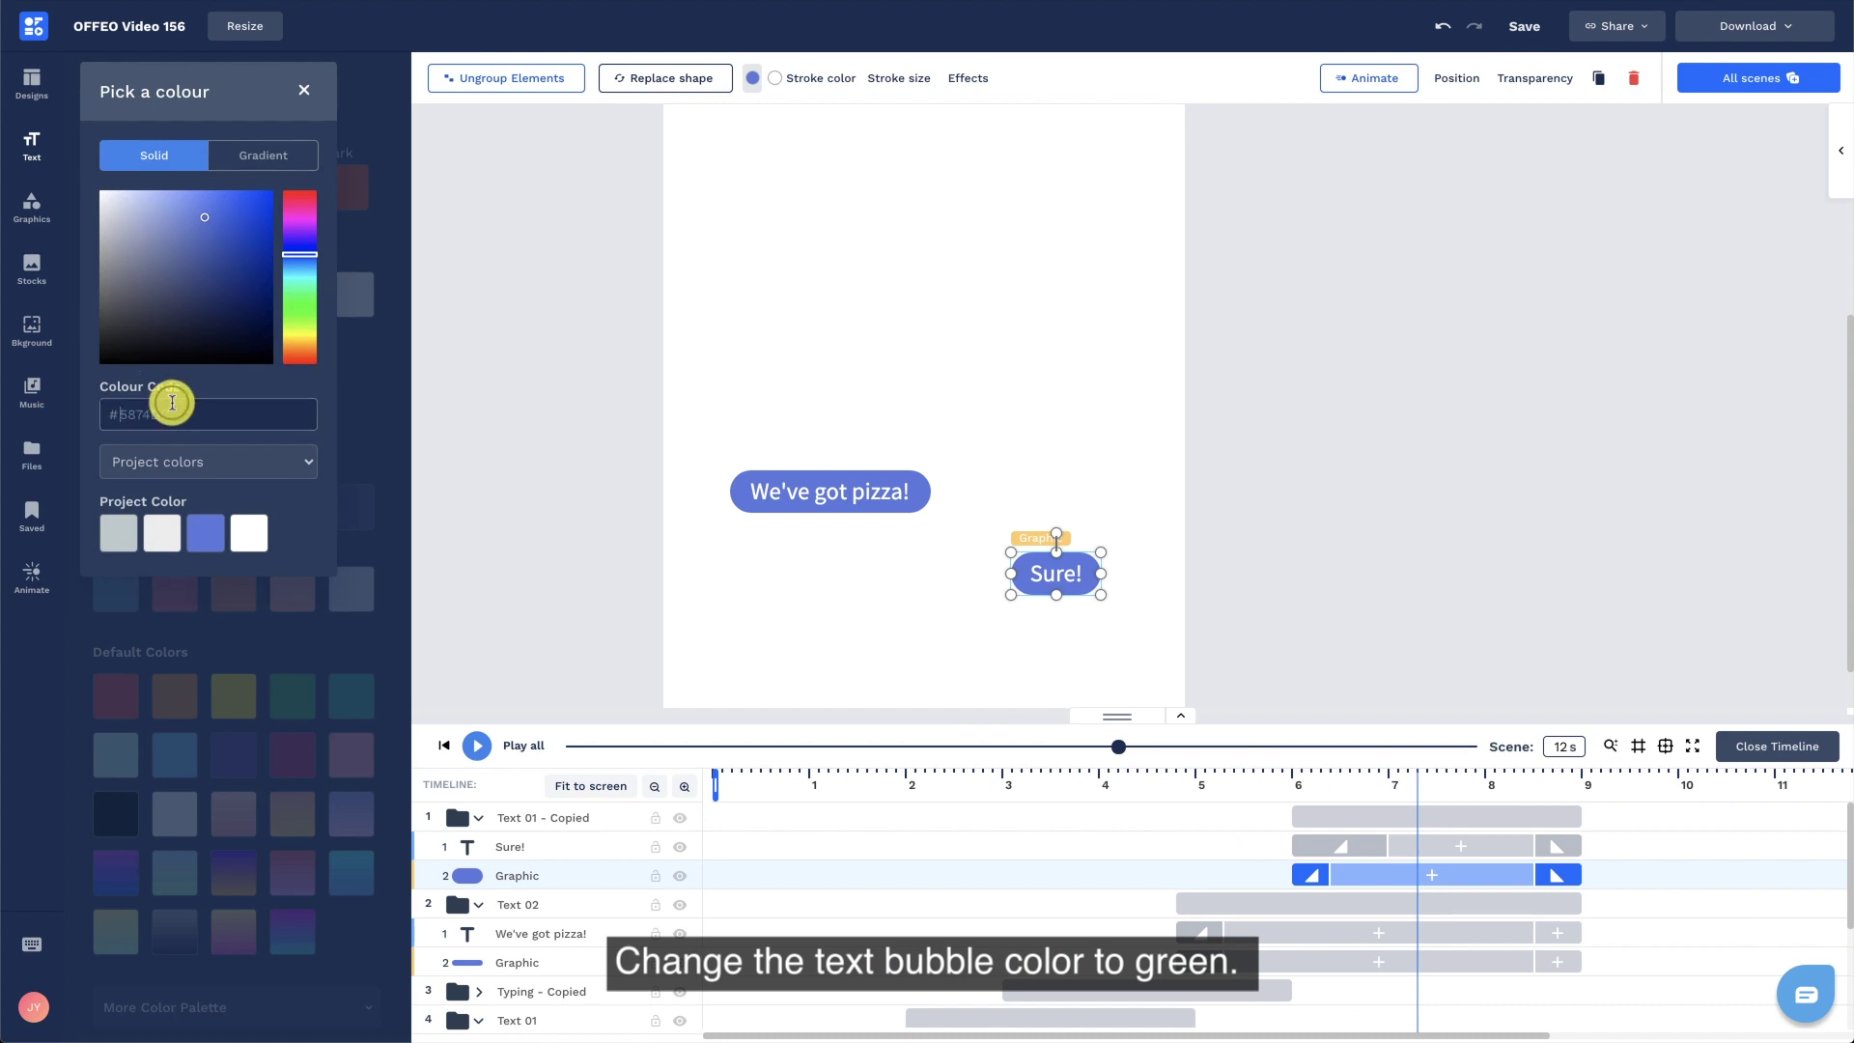
key("ctrl+v")
left_click(304, 90)
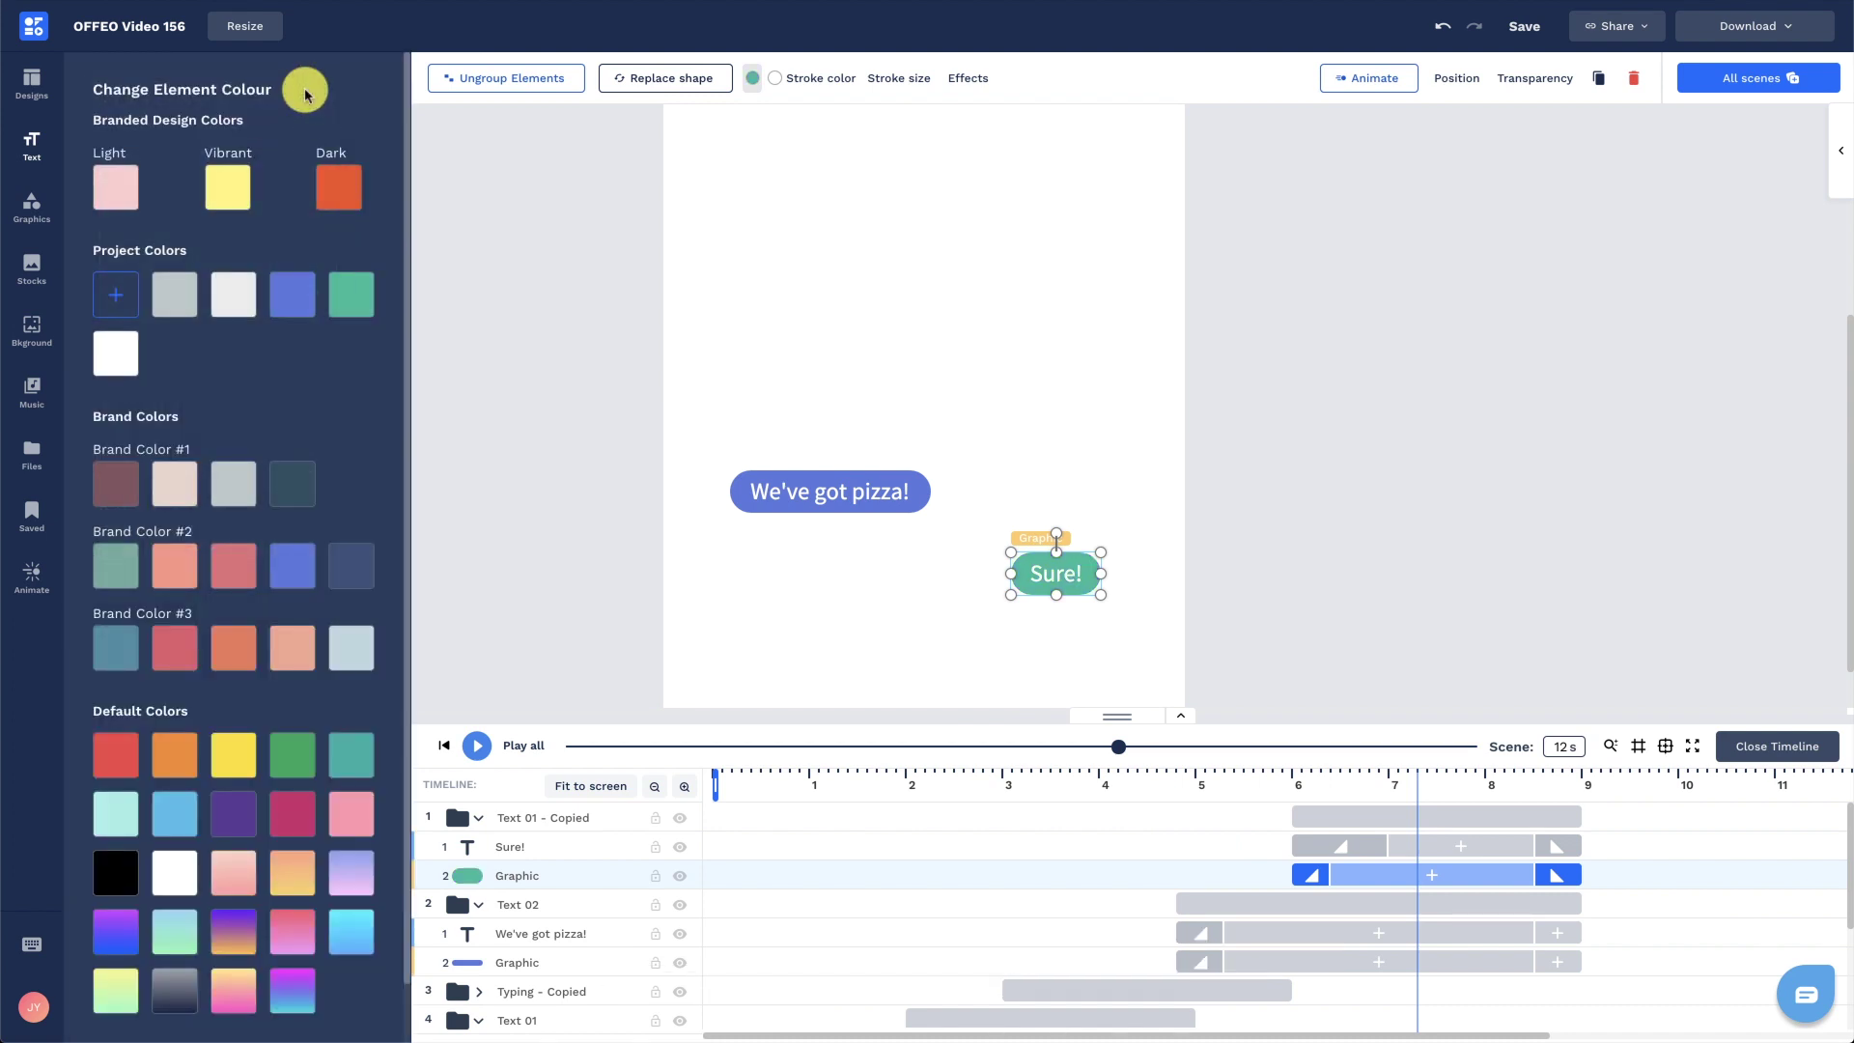
left_click(542, 438)
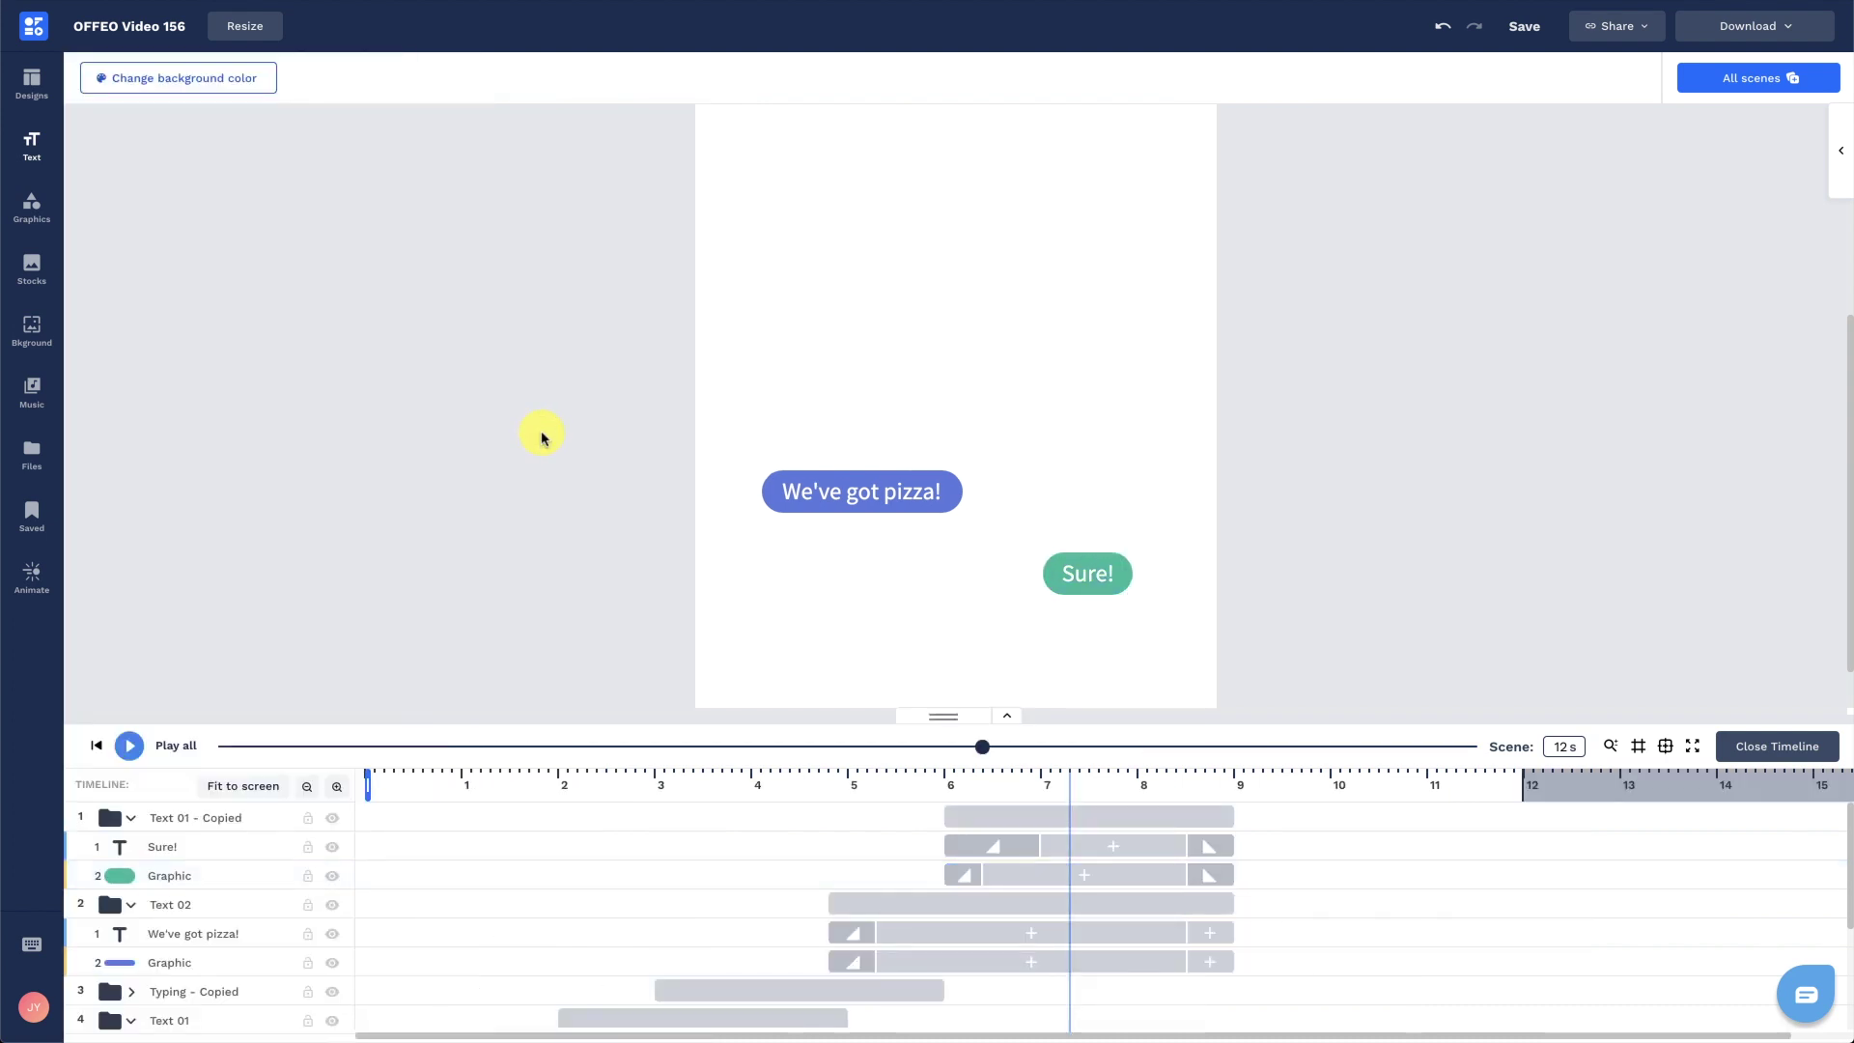
Remove the exit animation from the whole "Sure!" message group and play back the scene.
left_click(217, 817)
left_click(1379, 81)
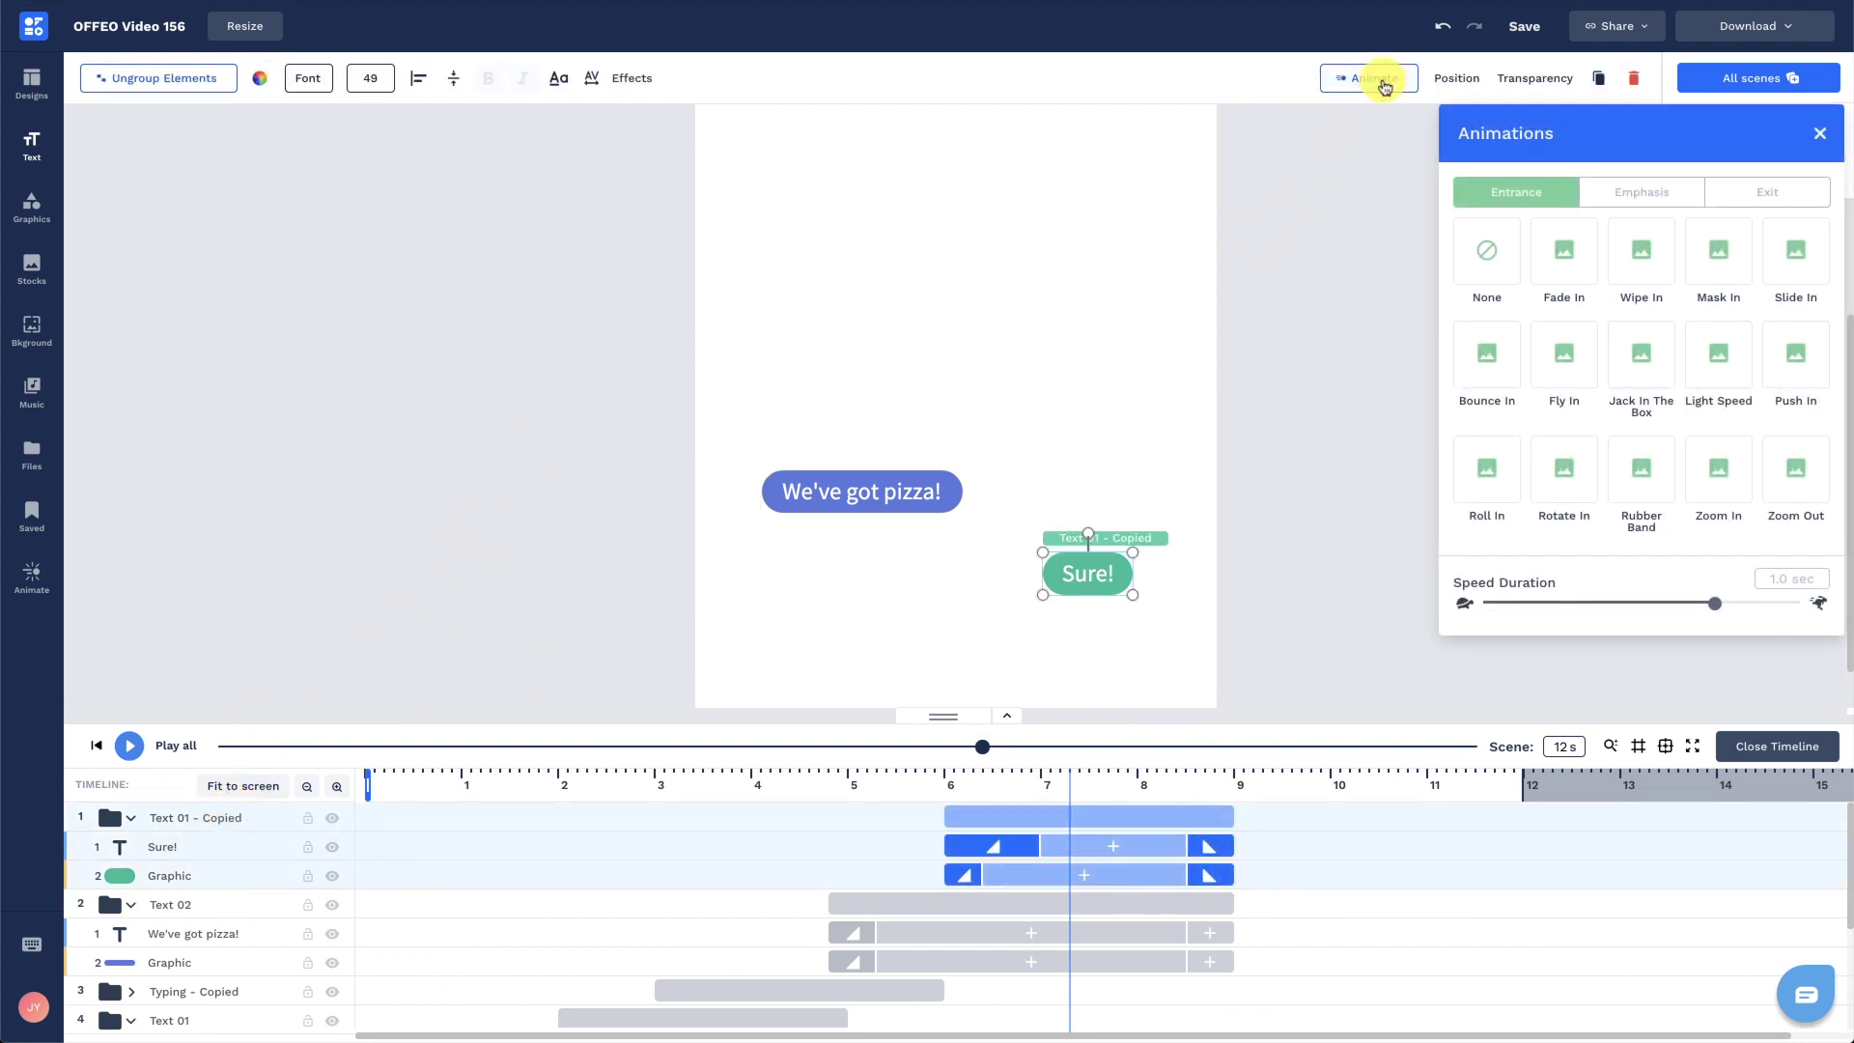
left_click(1768, 193)
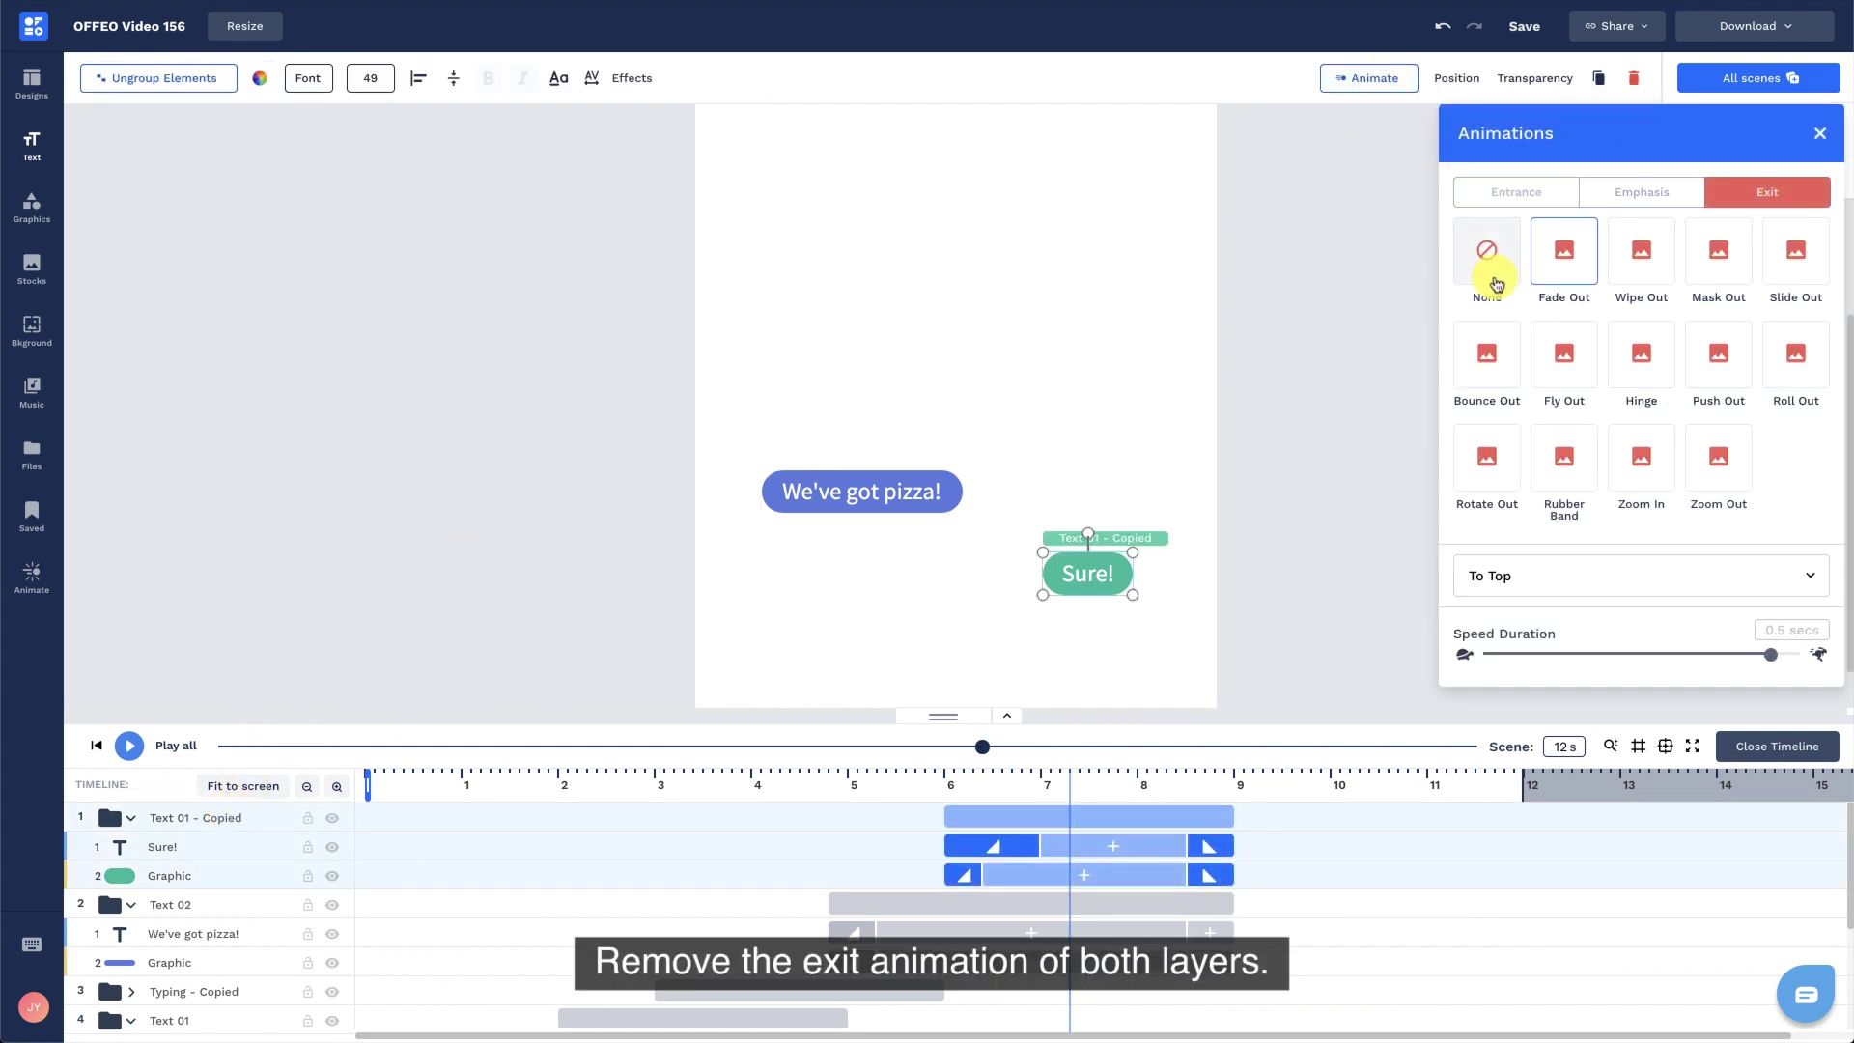
left_click(1495, 283)
left_click(1819, 134)
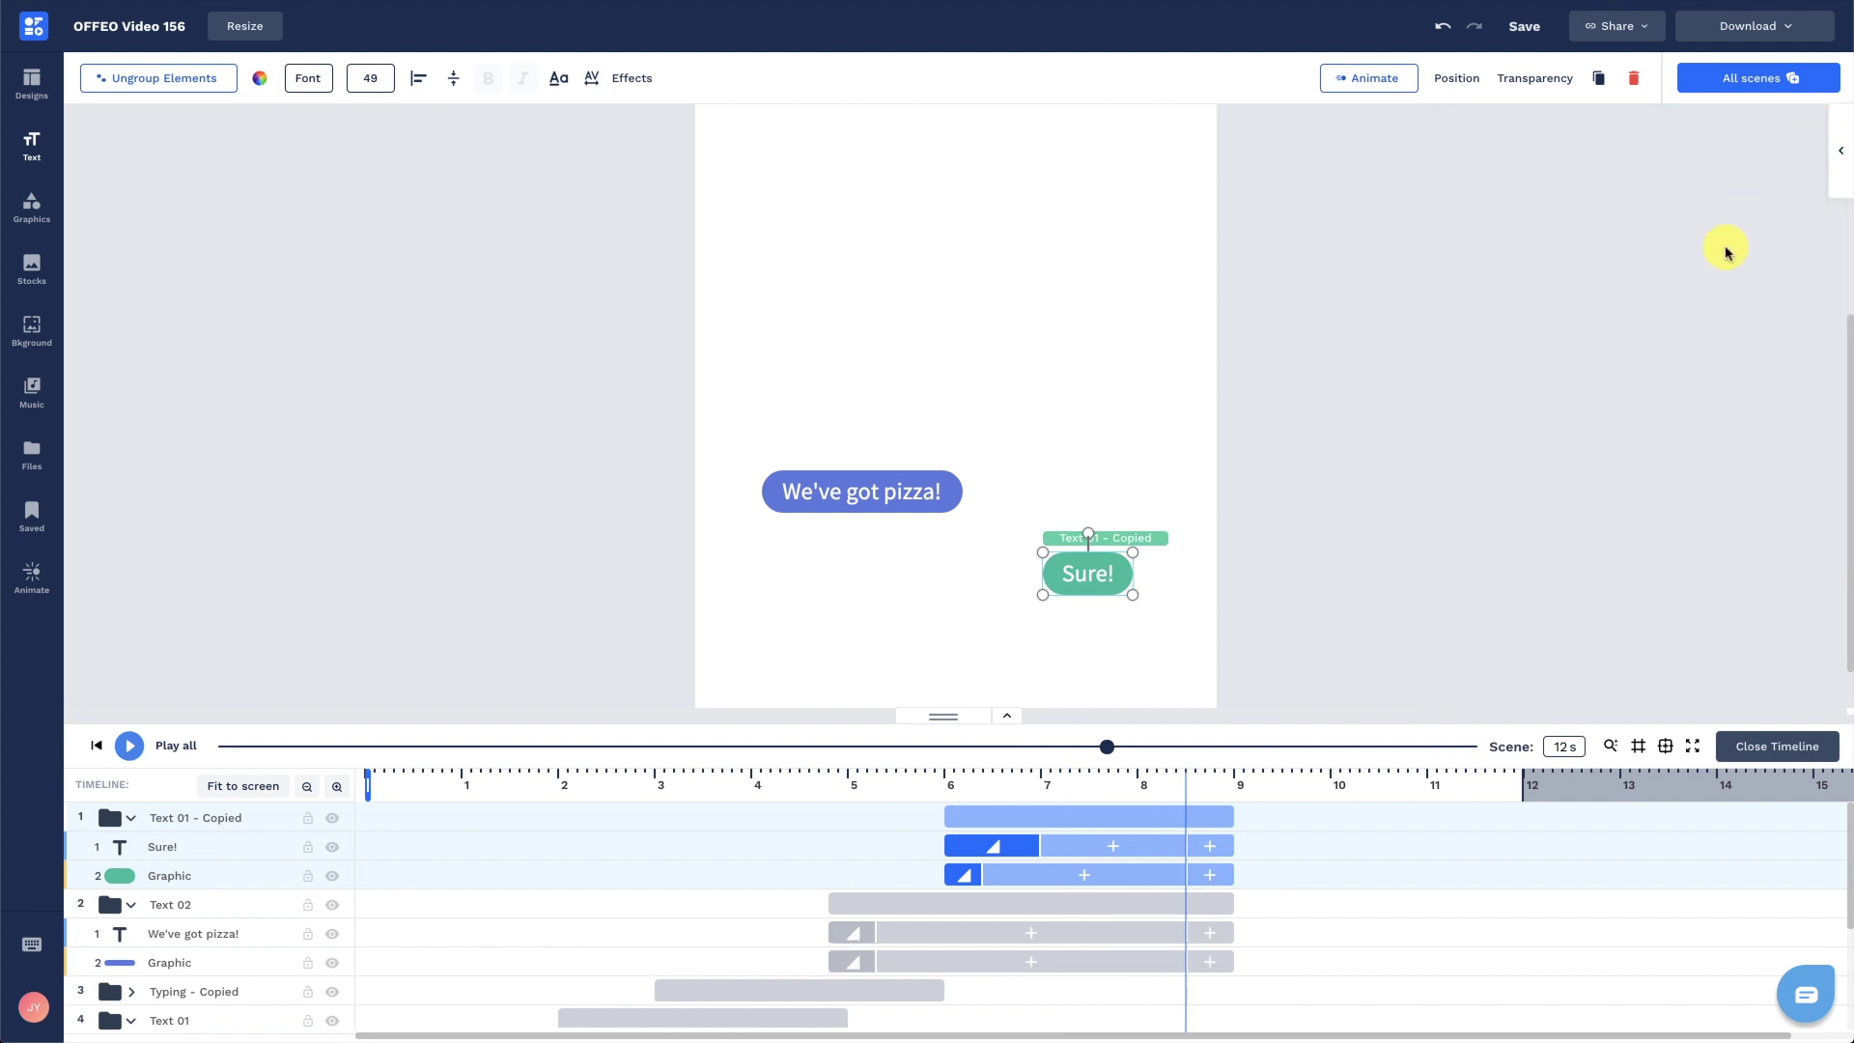
left_click(1726, 250)
key("space")
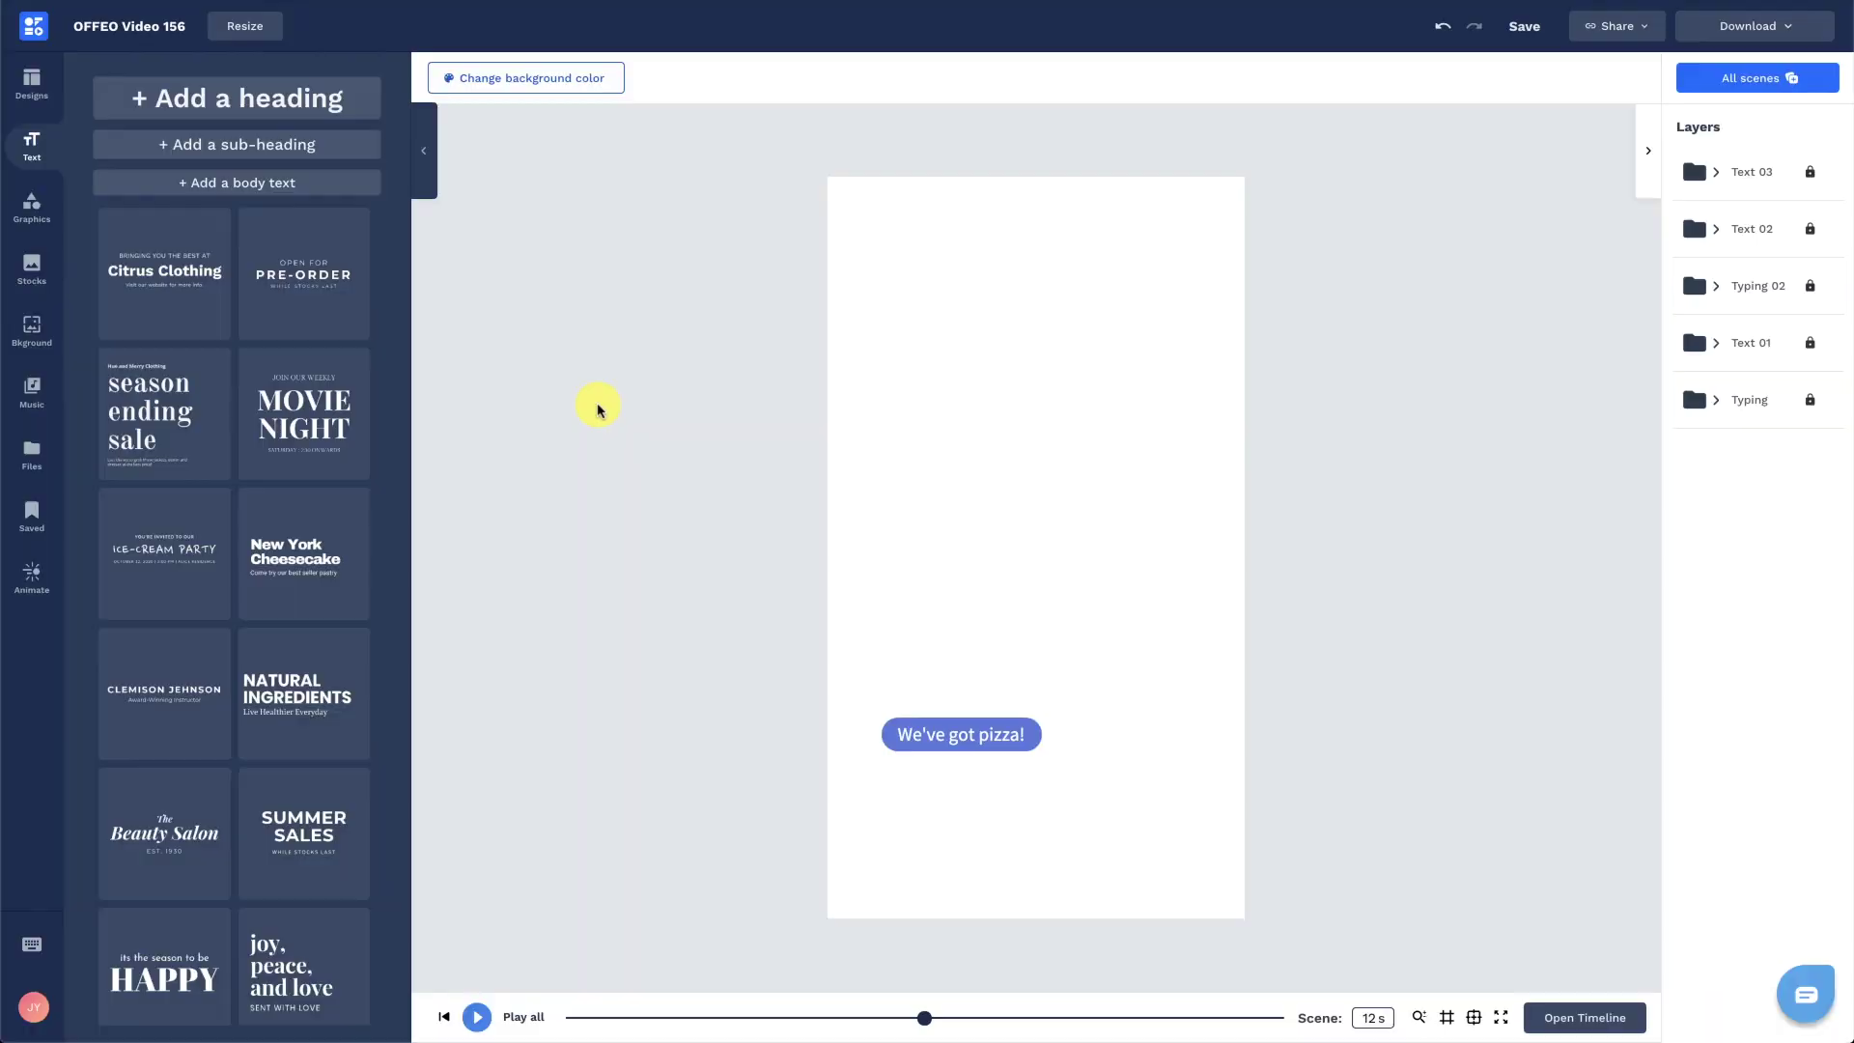
Insert the uploaded image of the empty grey room with a white curtain and fit it to the canvas height.
left_click(31, 454)
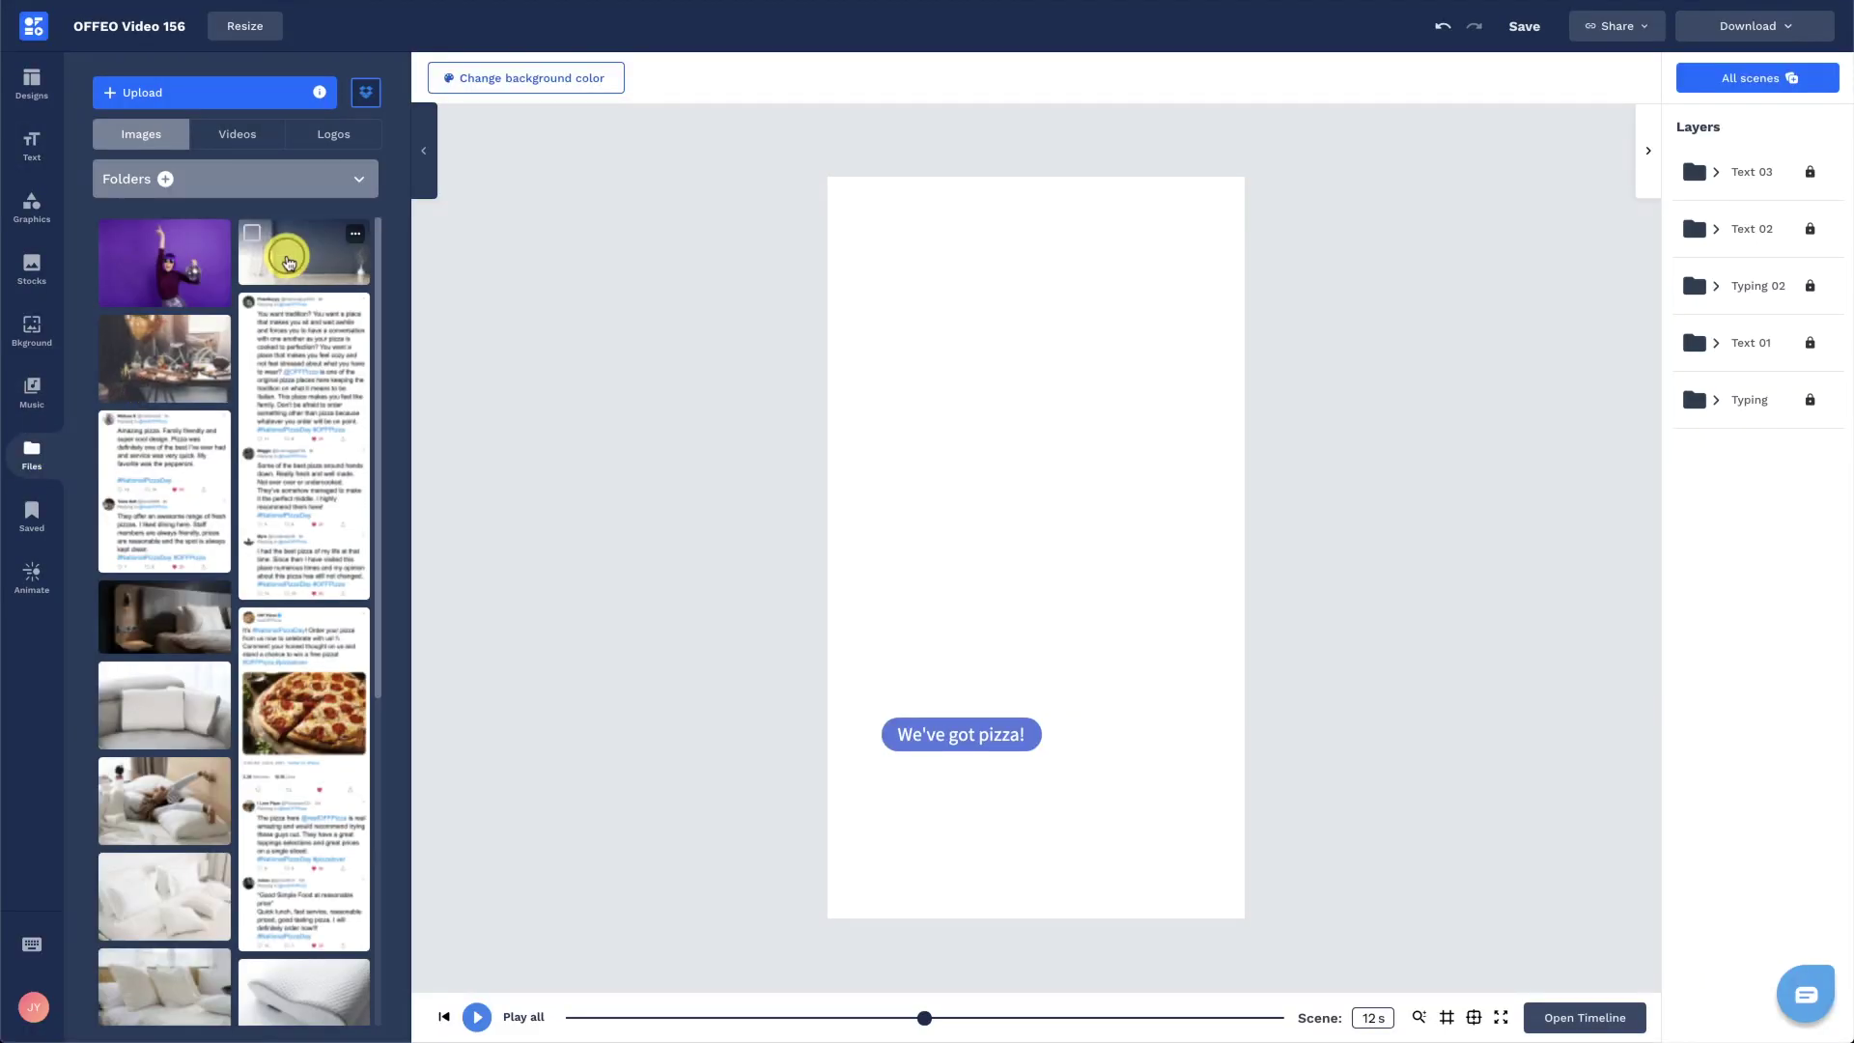
left_click(290, 249)
left_click(1455, 81)
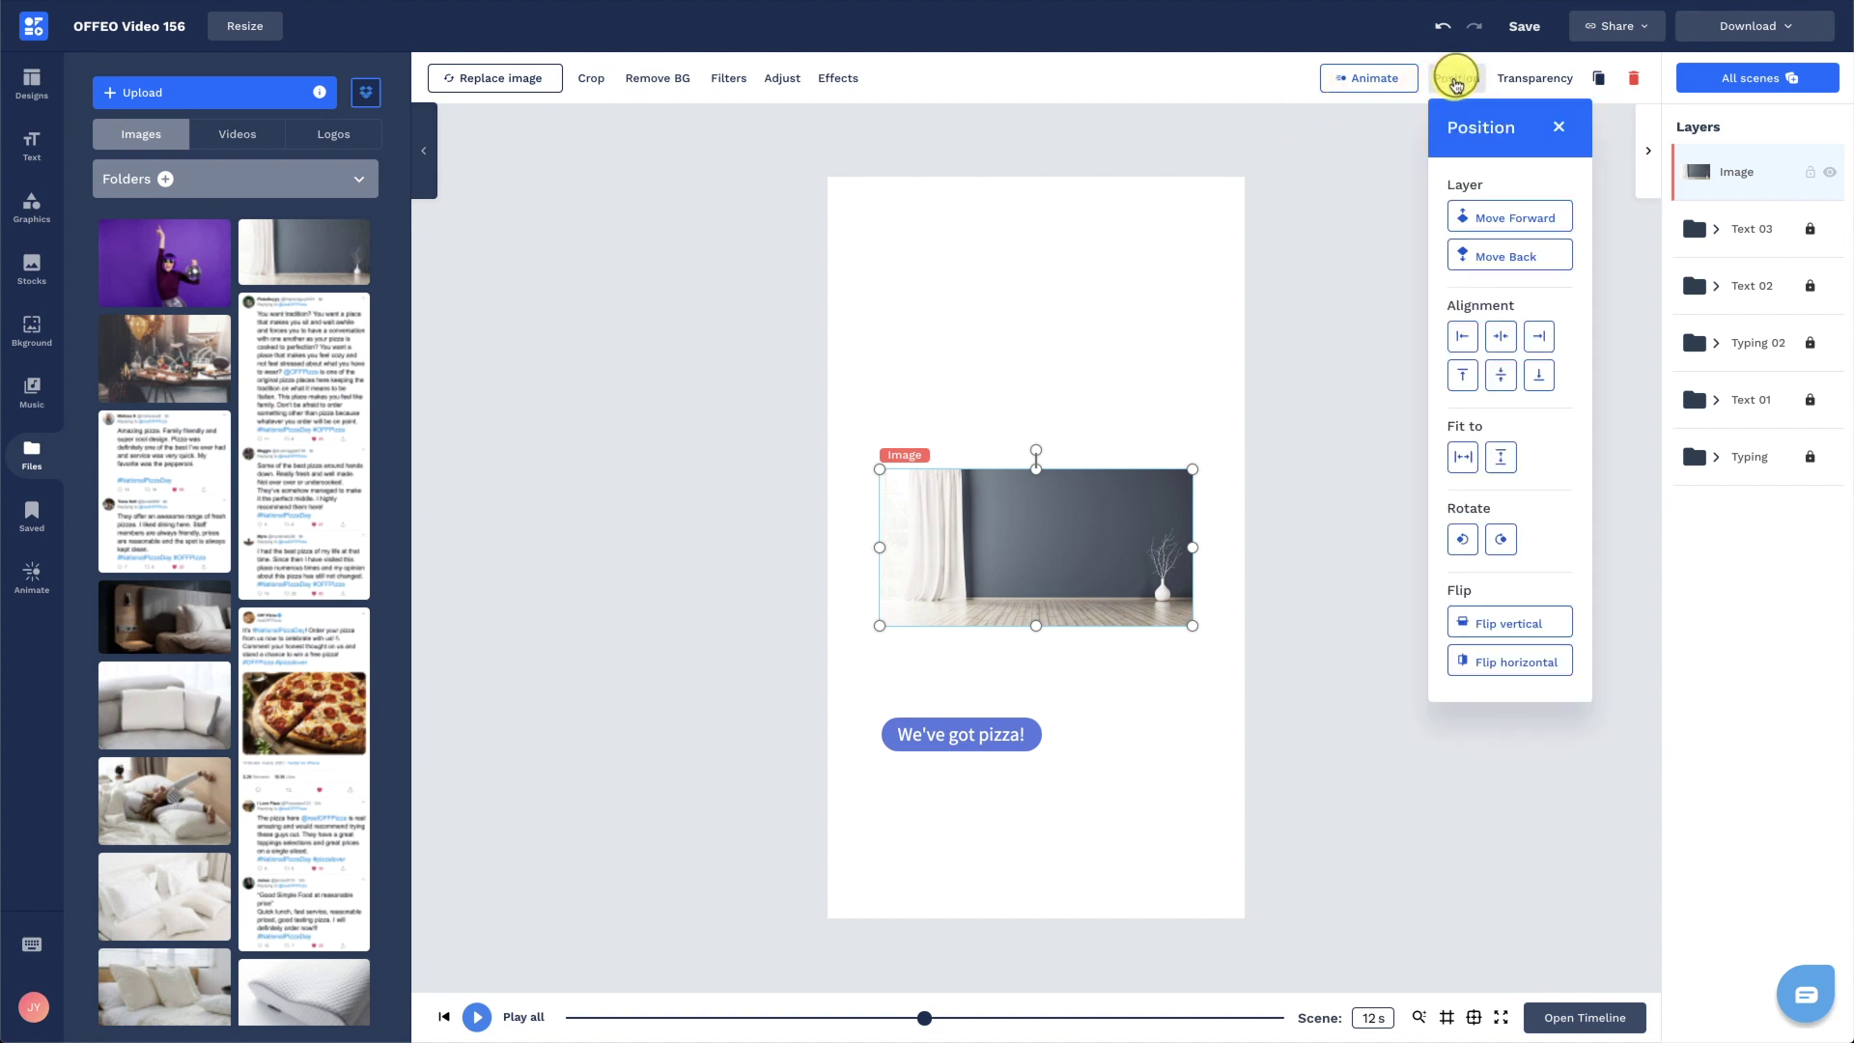
left_click(1502, 459)
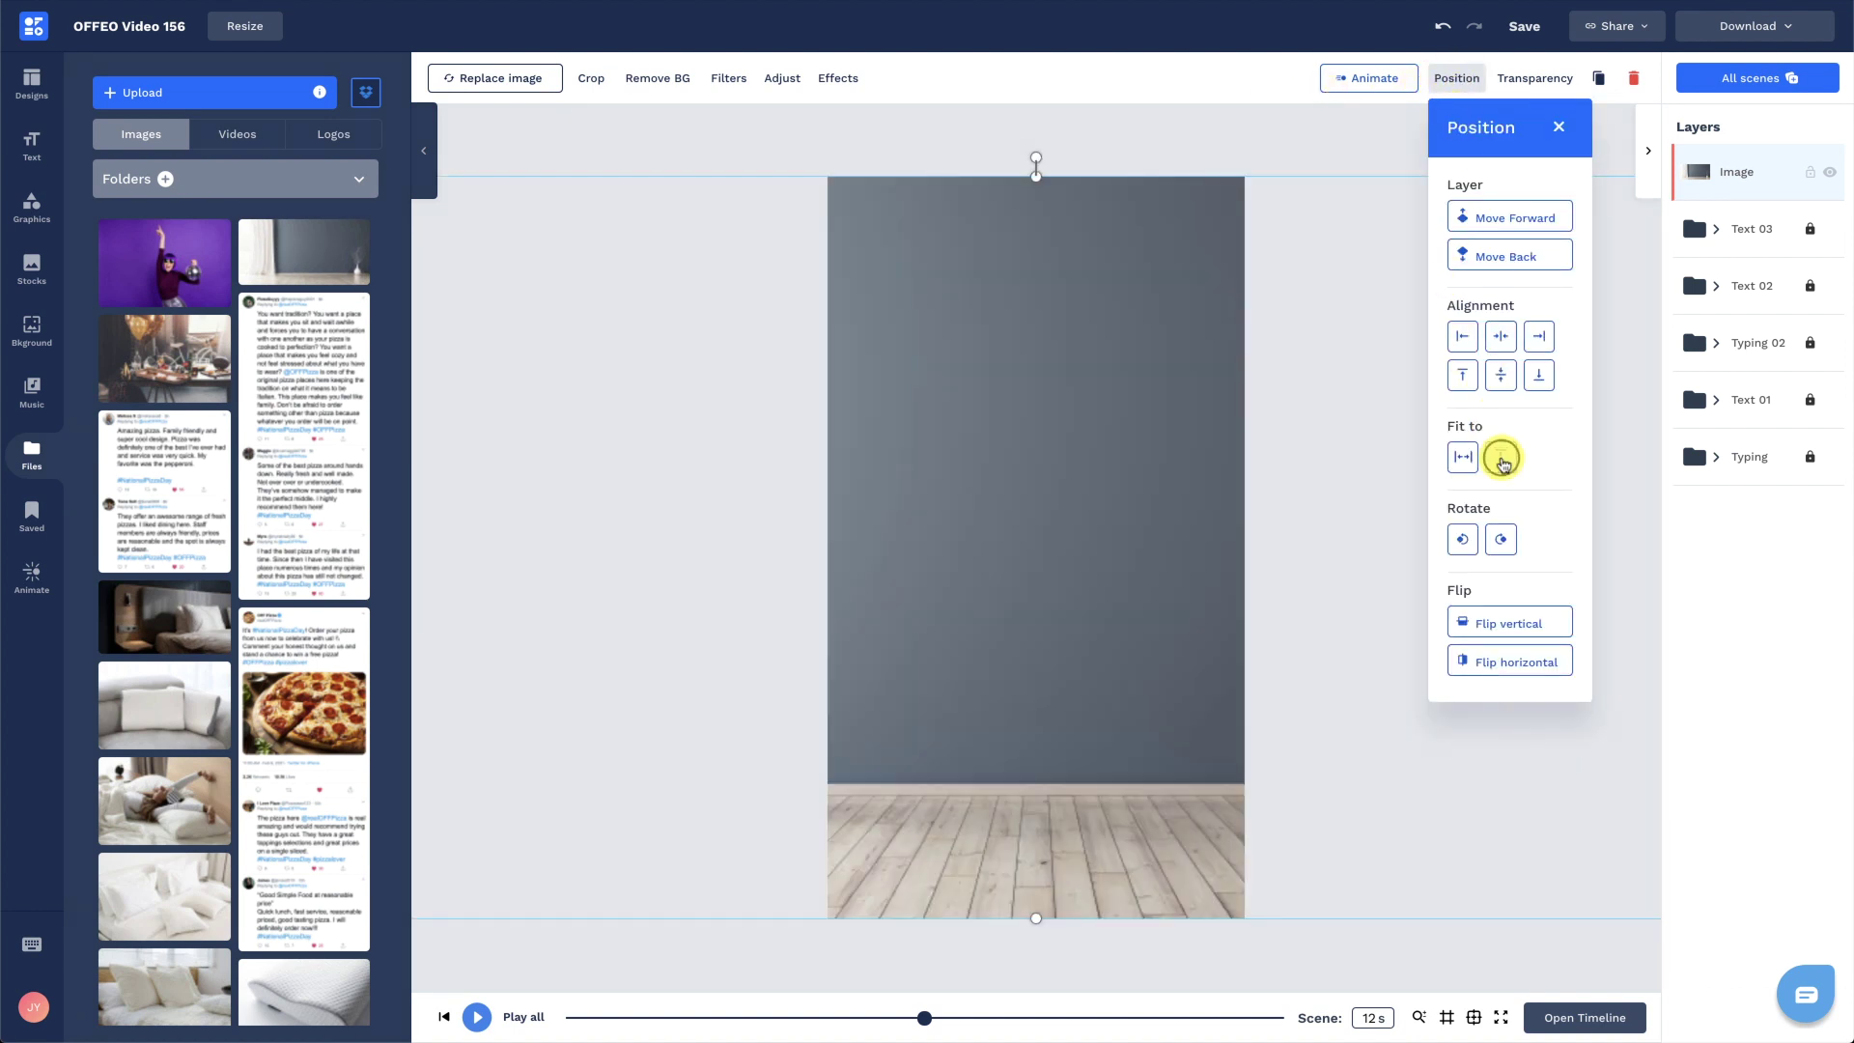
left_click(1558, 126)
Slightly enlarge the room background and shift it so the white curtain lies along the canvas's left edge.
left_click_drag(1209, 352, 1254, 393)
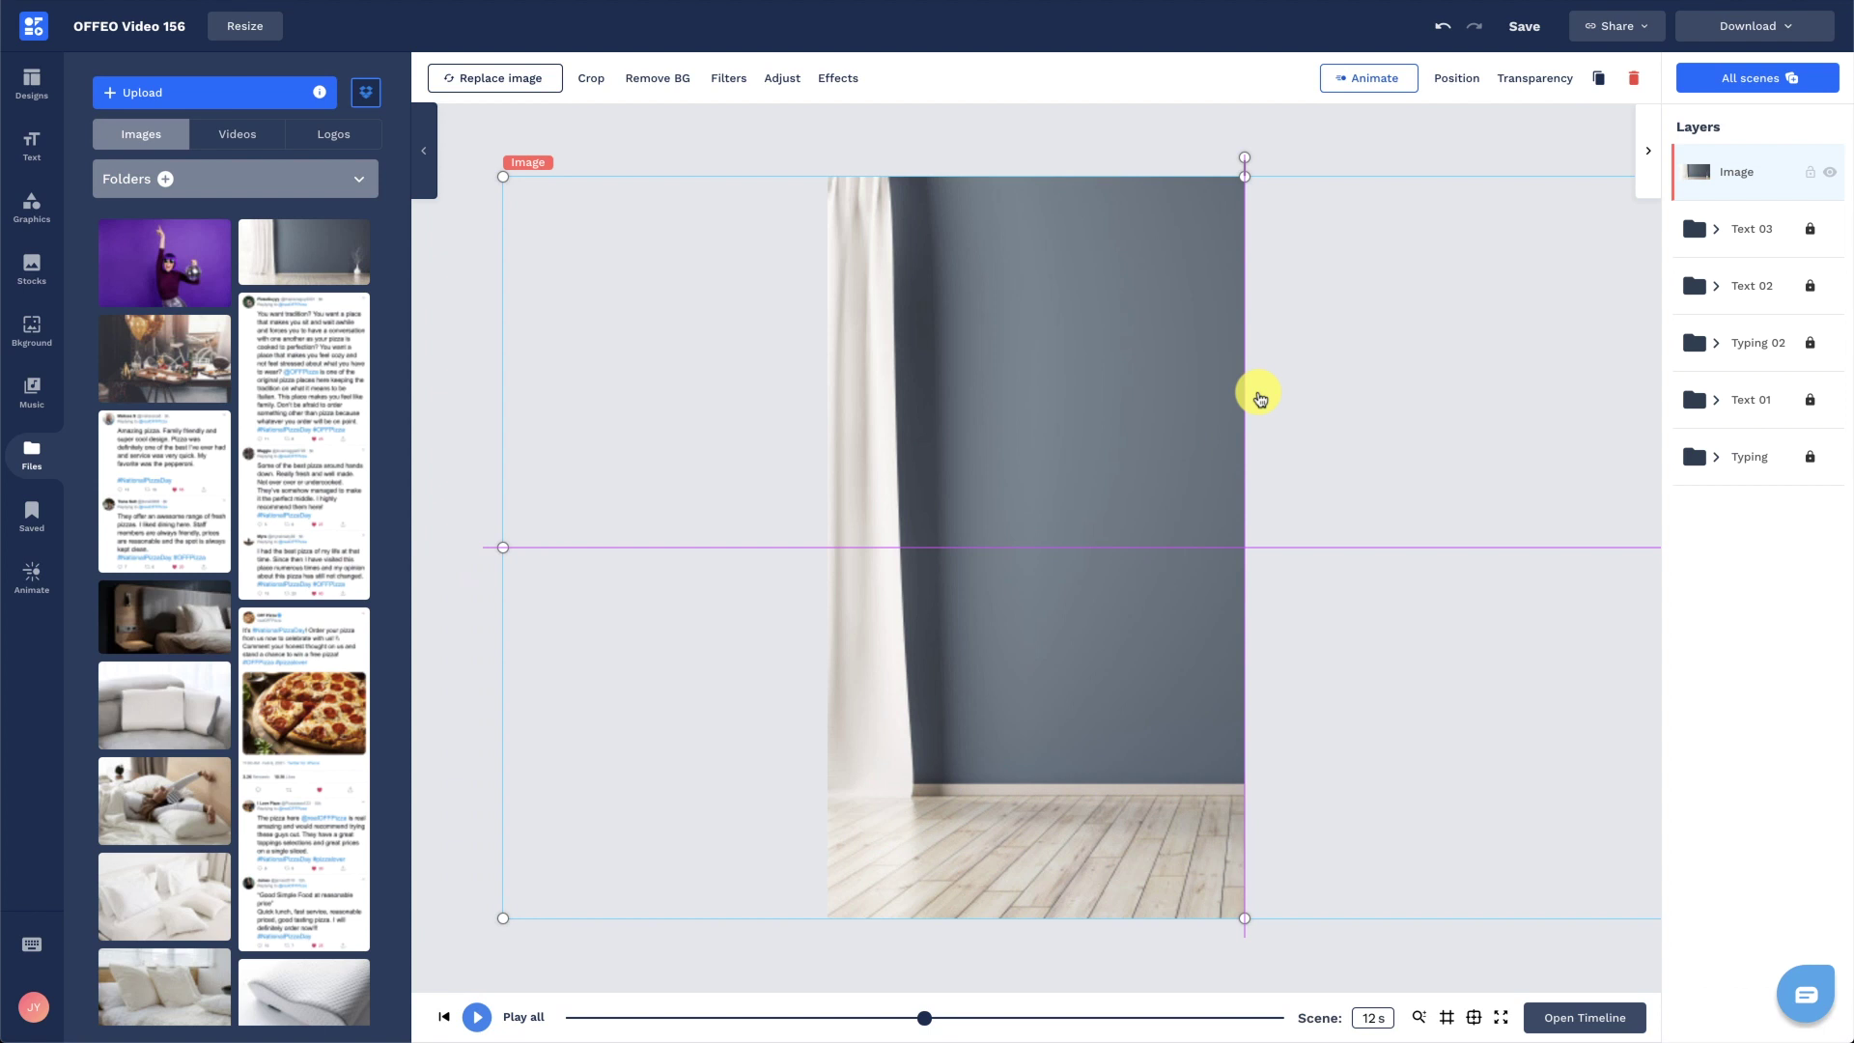
left_click_drag(503, 917, 447, 943)
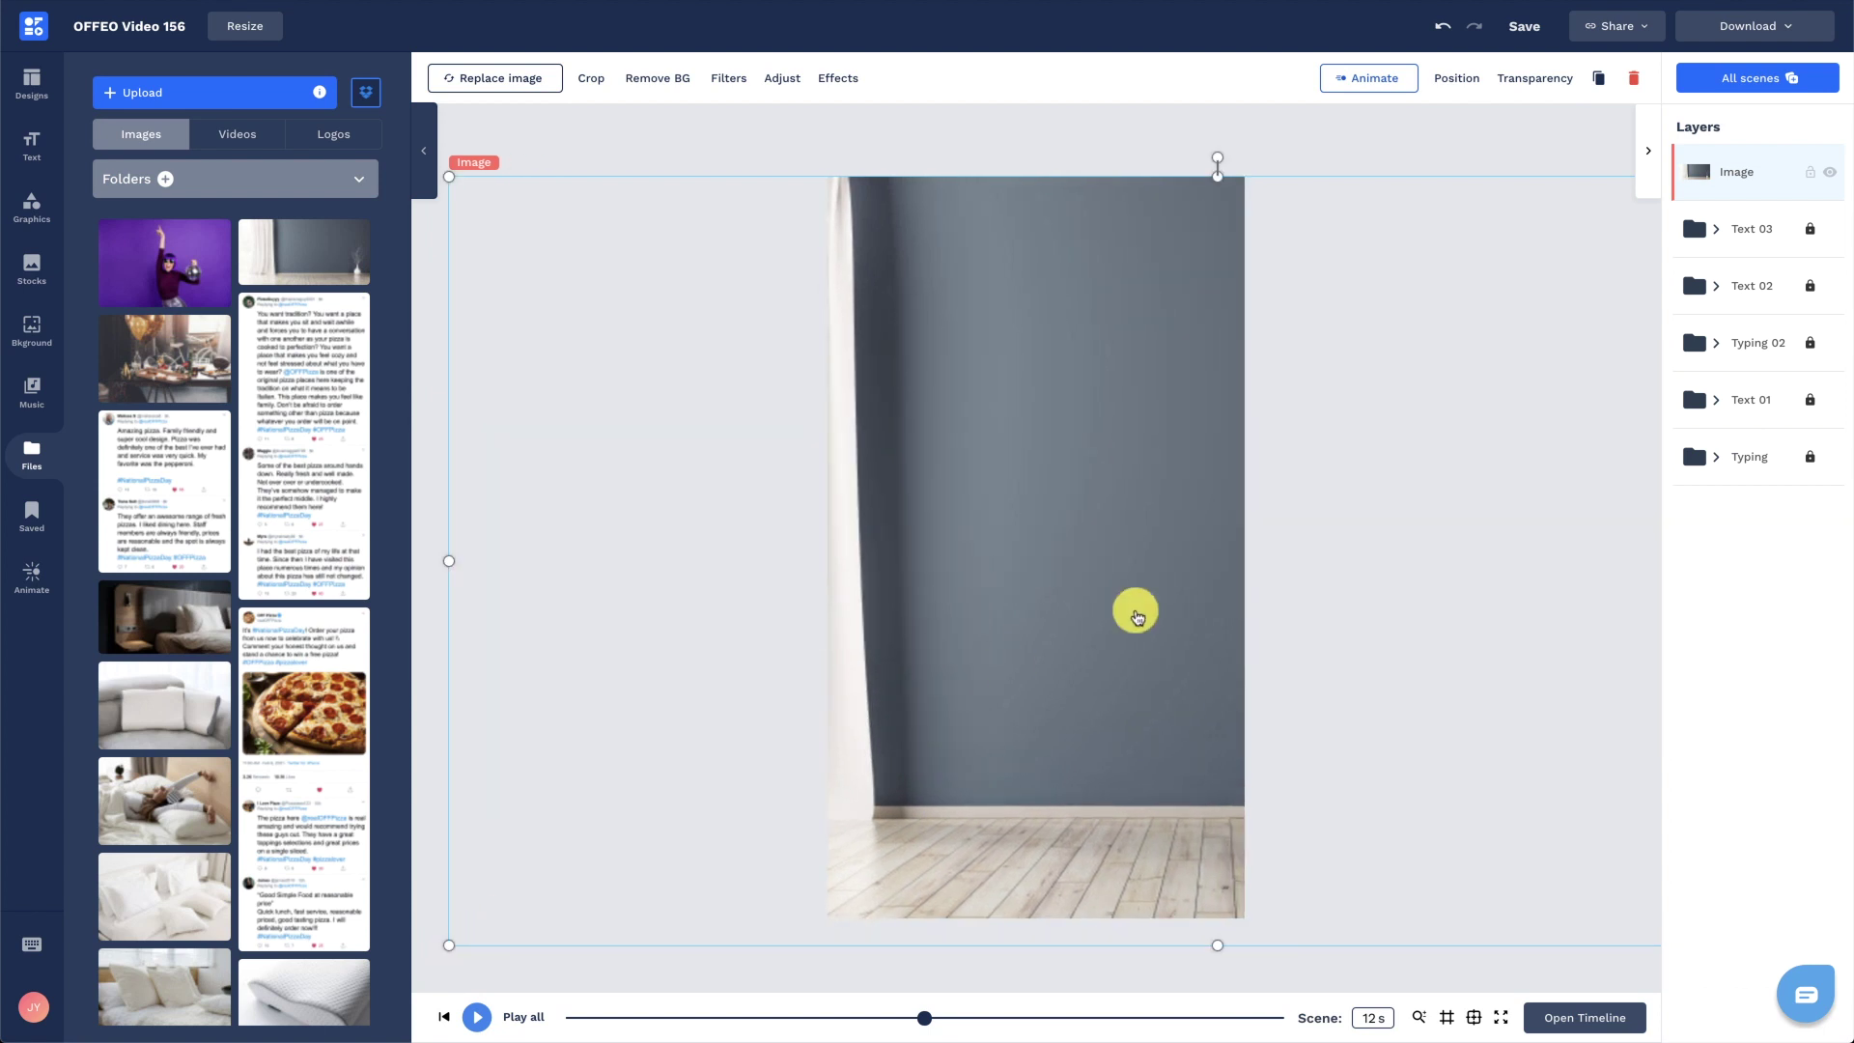
left_click_drag(1134, 612, 1207, 579)
left_click(932, 145)
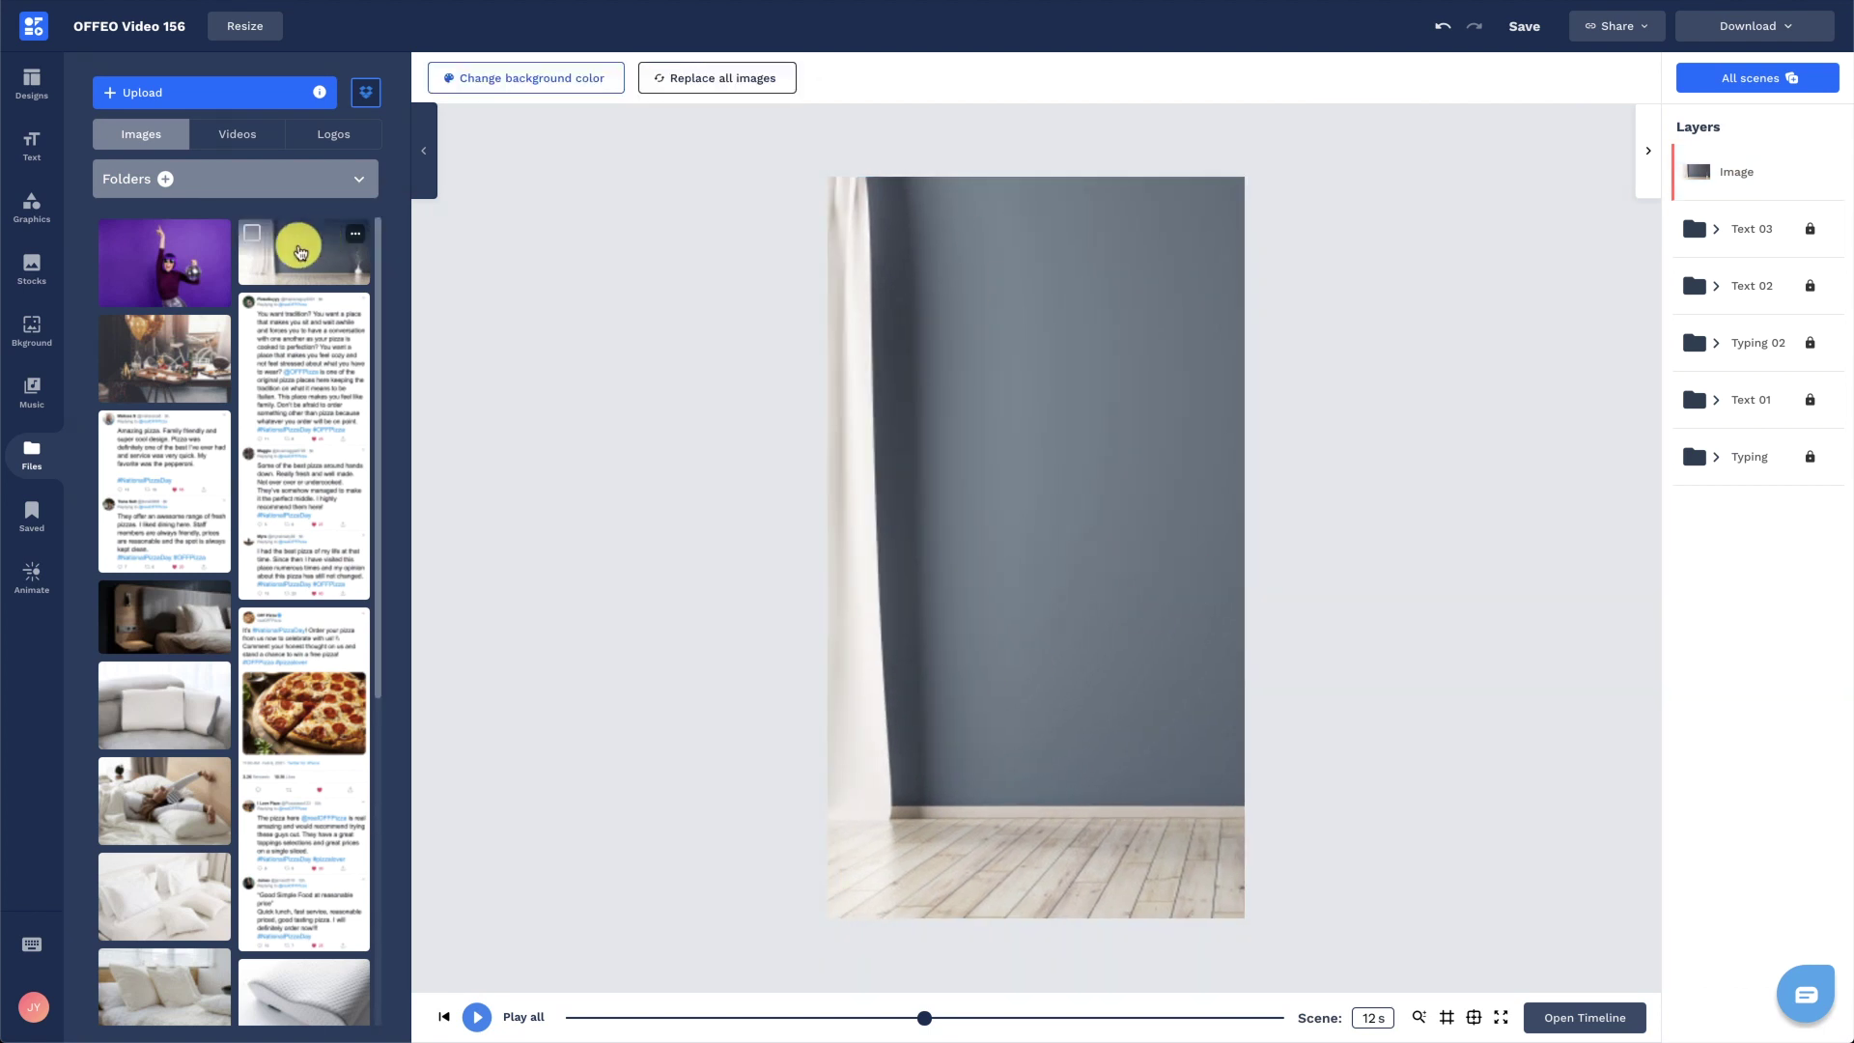
Insert the uploaded photo of the purple-haired woman with a disco ball and remove its background.
left_click(201, 271)
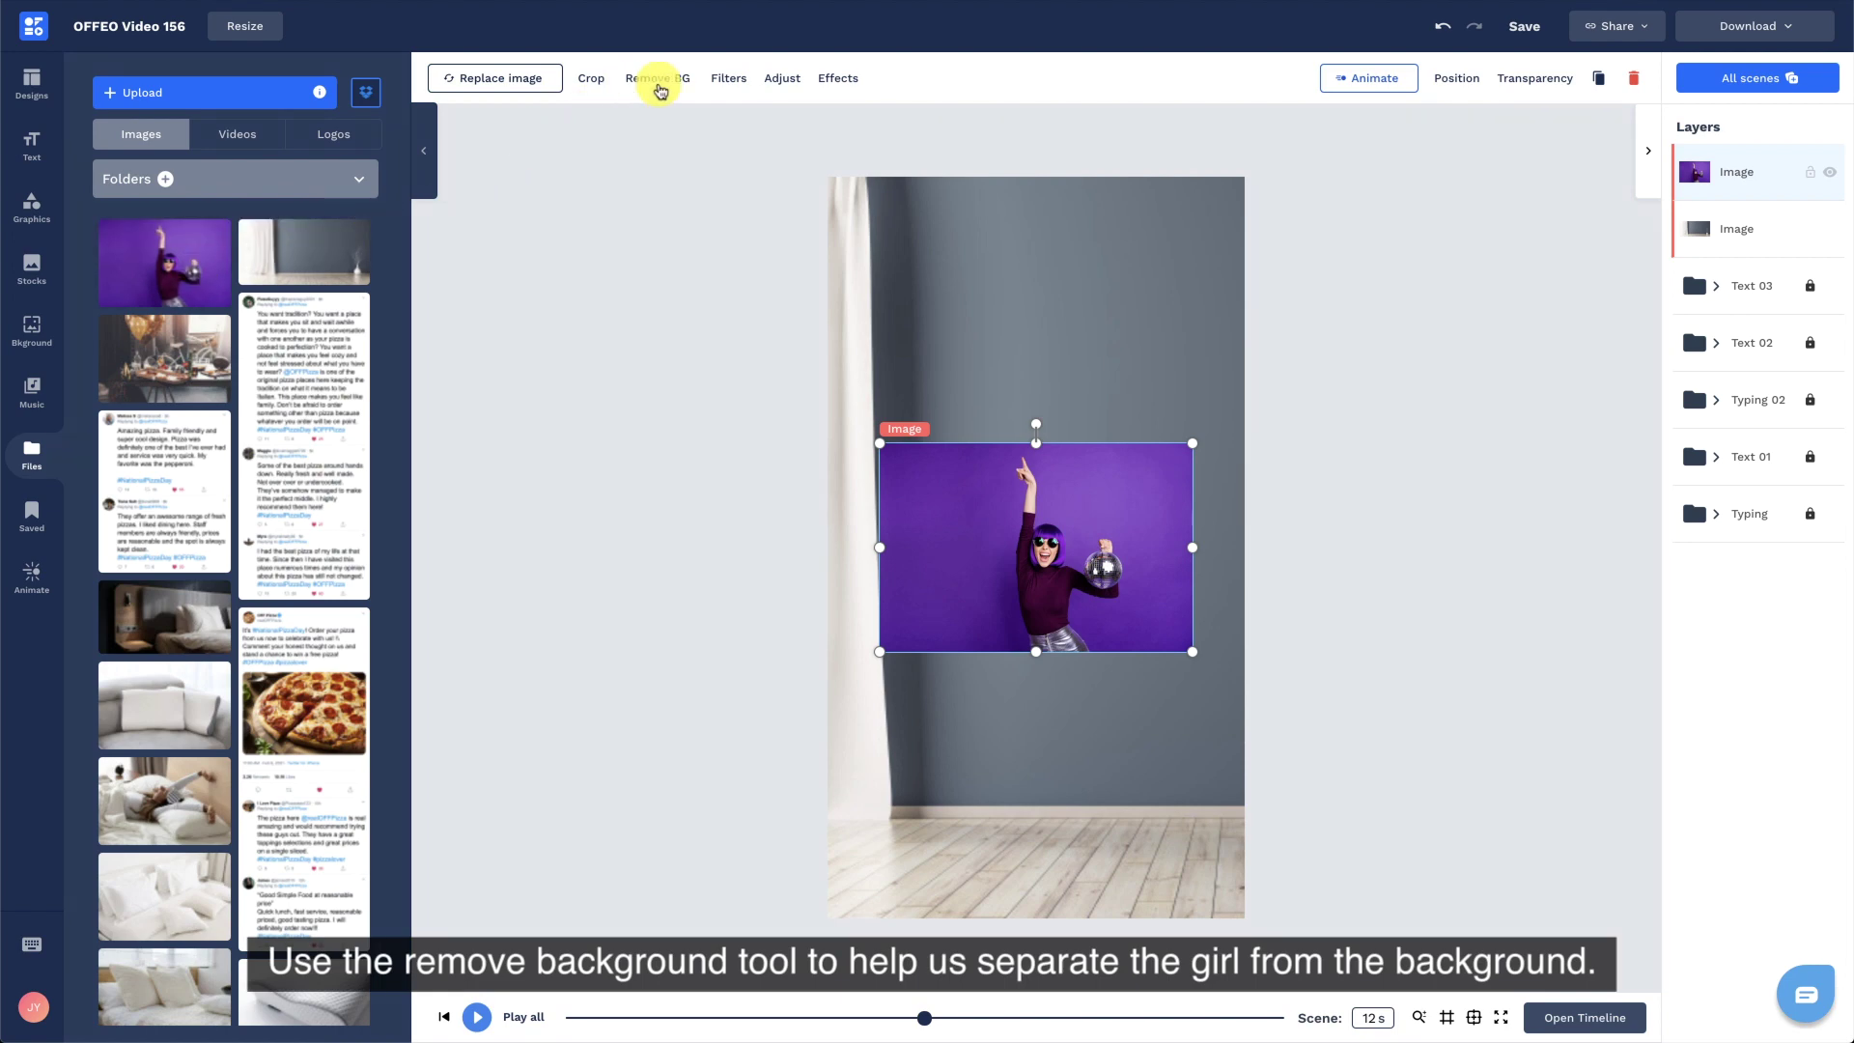
left_click(673, 95)
left_click(1330, 365)
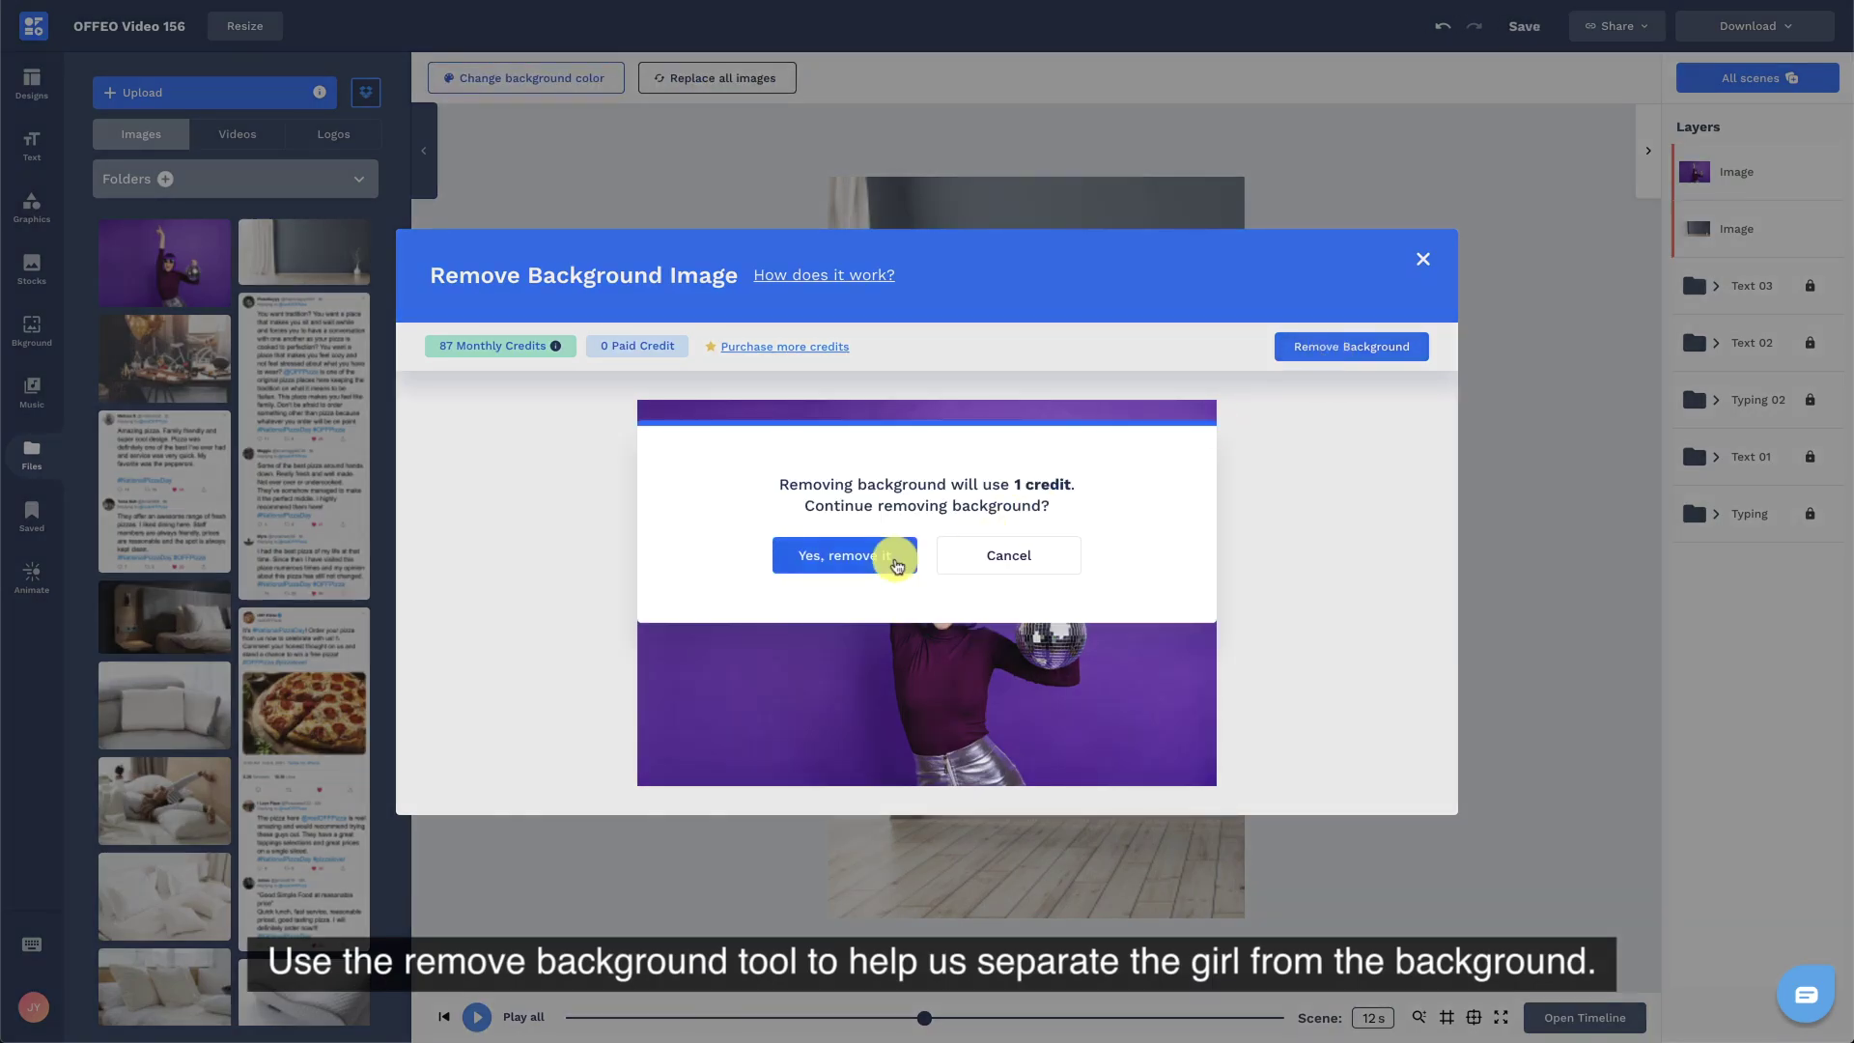
left_click(894, 556)
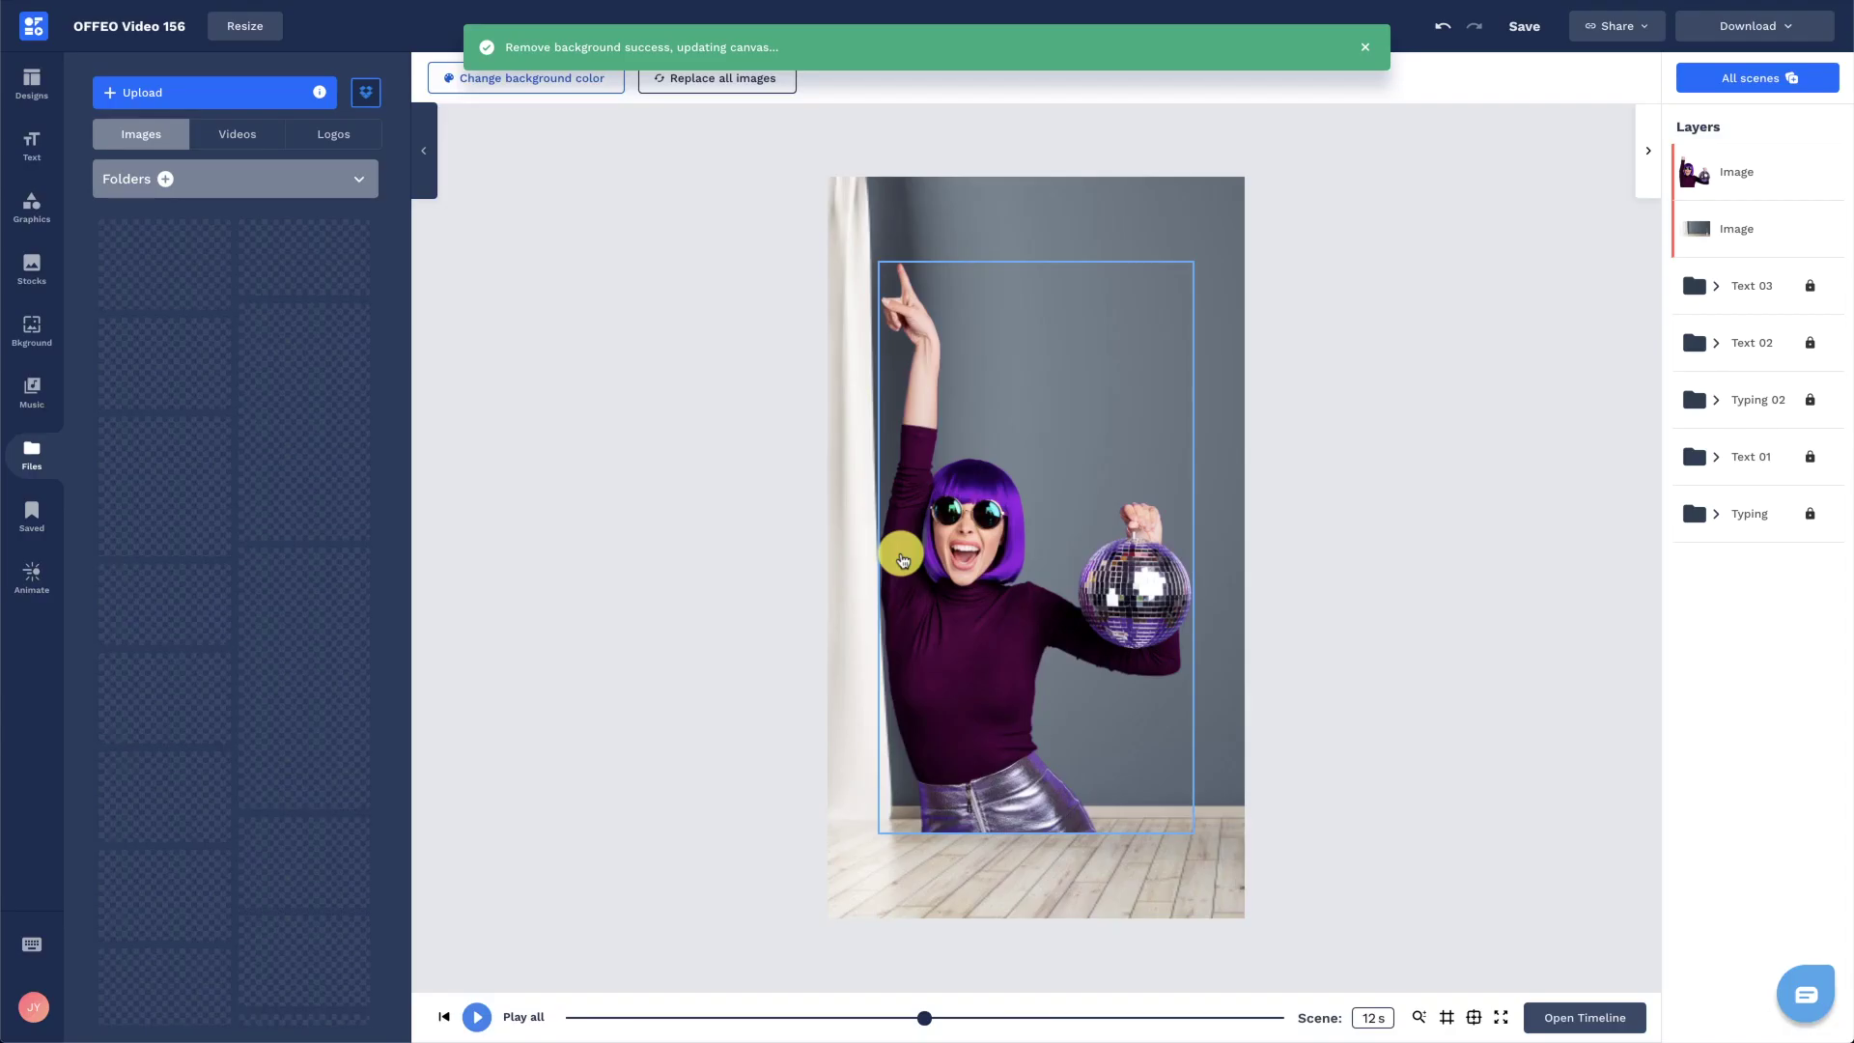
Enlarge the woman cutout and position it against the bottom edge of the canvas.
left_click_drag(1181, 261, 1406, 155)
left_click_drag(1082, 365, 1058, 449)
Give the woman cutout a Slide In entrance from the right with a duration of 0.6 seconds.
left_click(1375, 85)
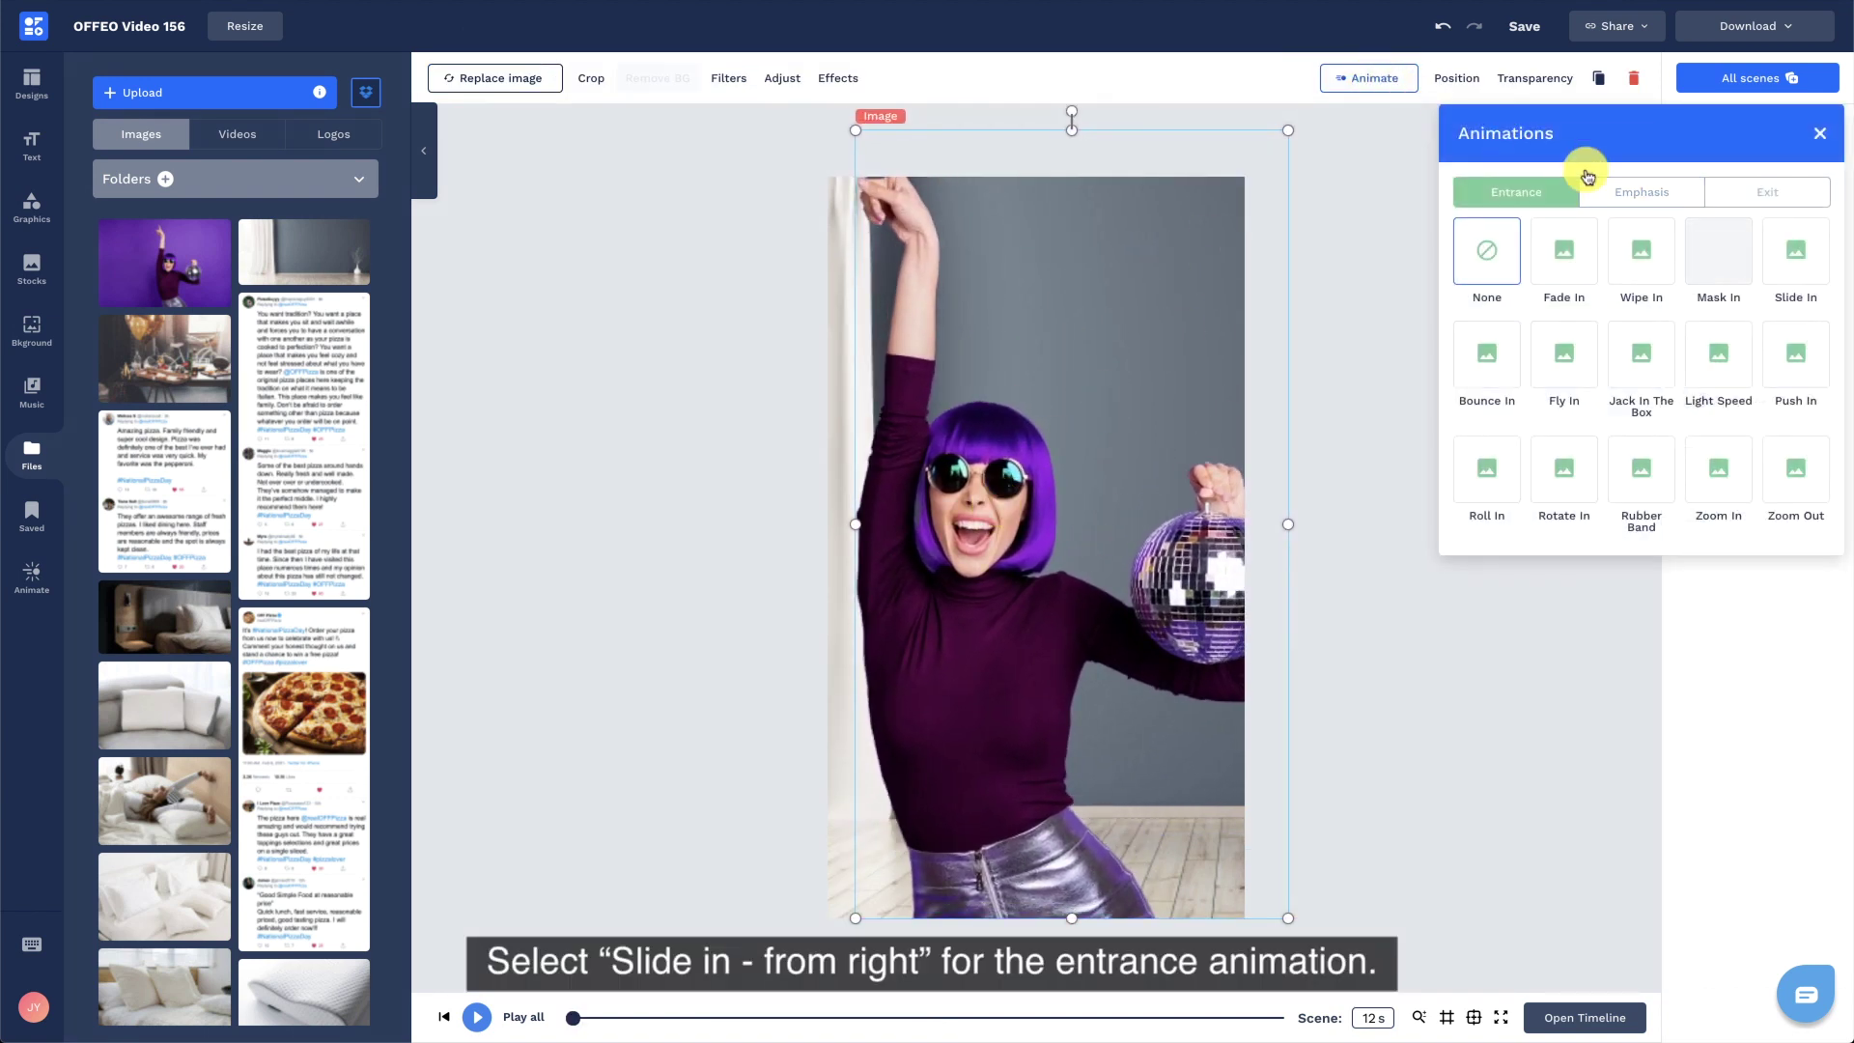
left_click(1793, 257)
left_click(1768, 579)
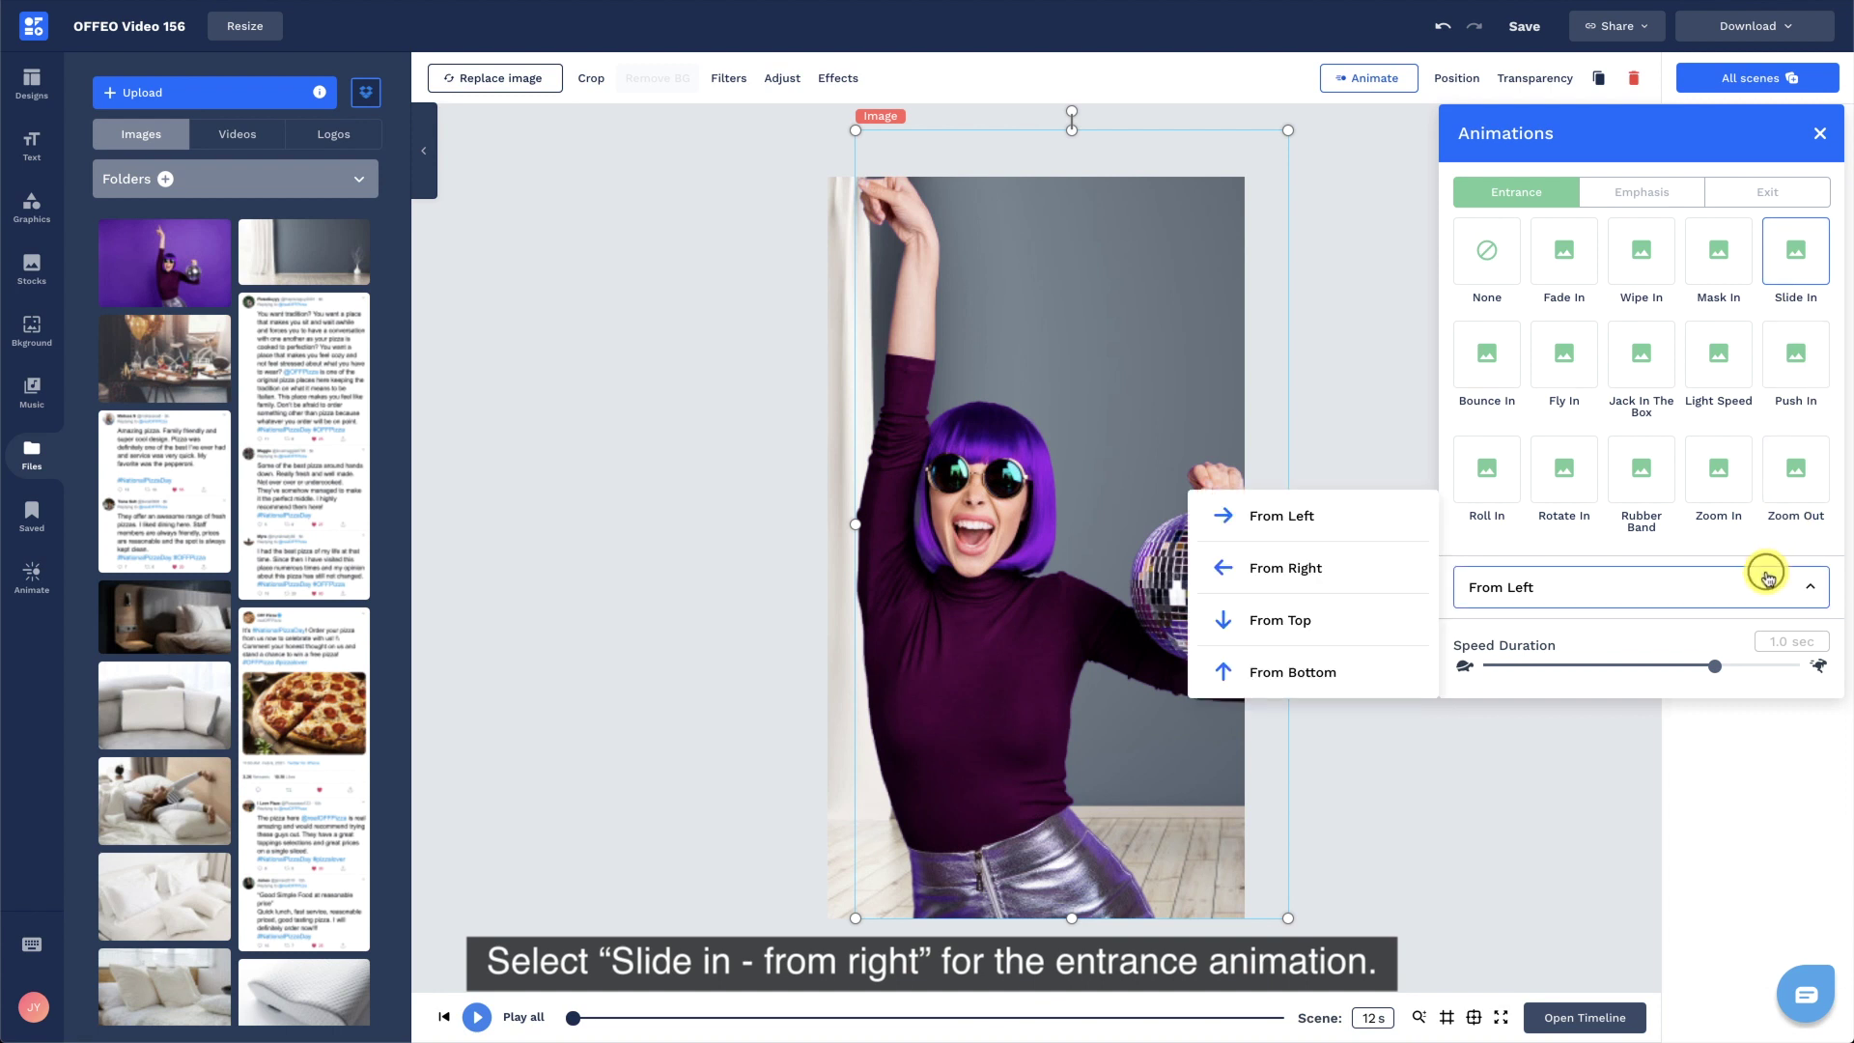
left_click(1374, 566)
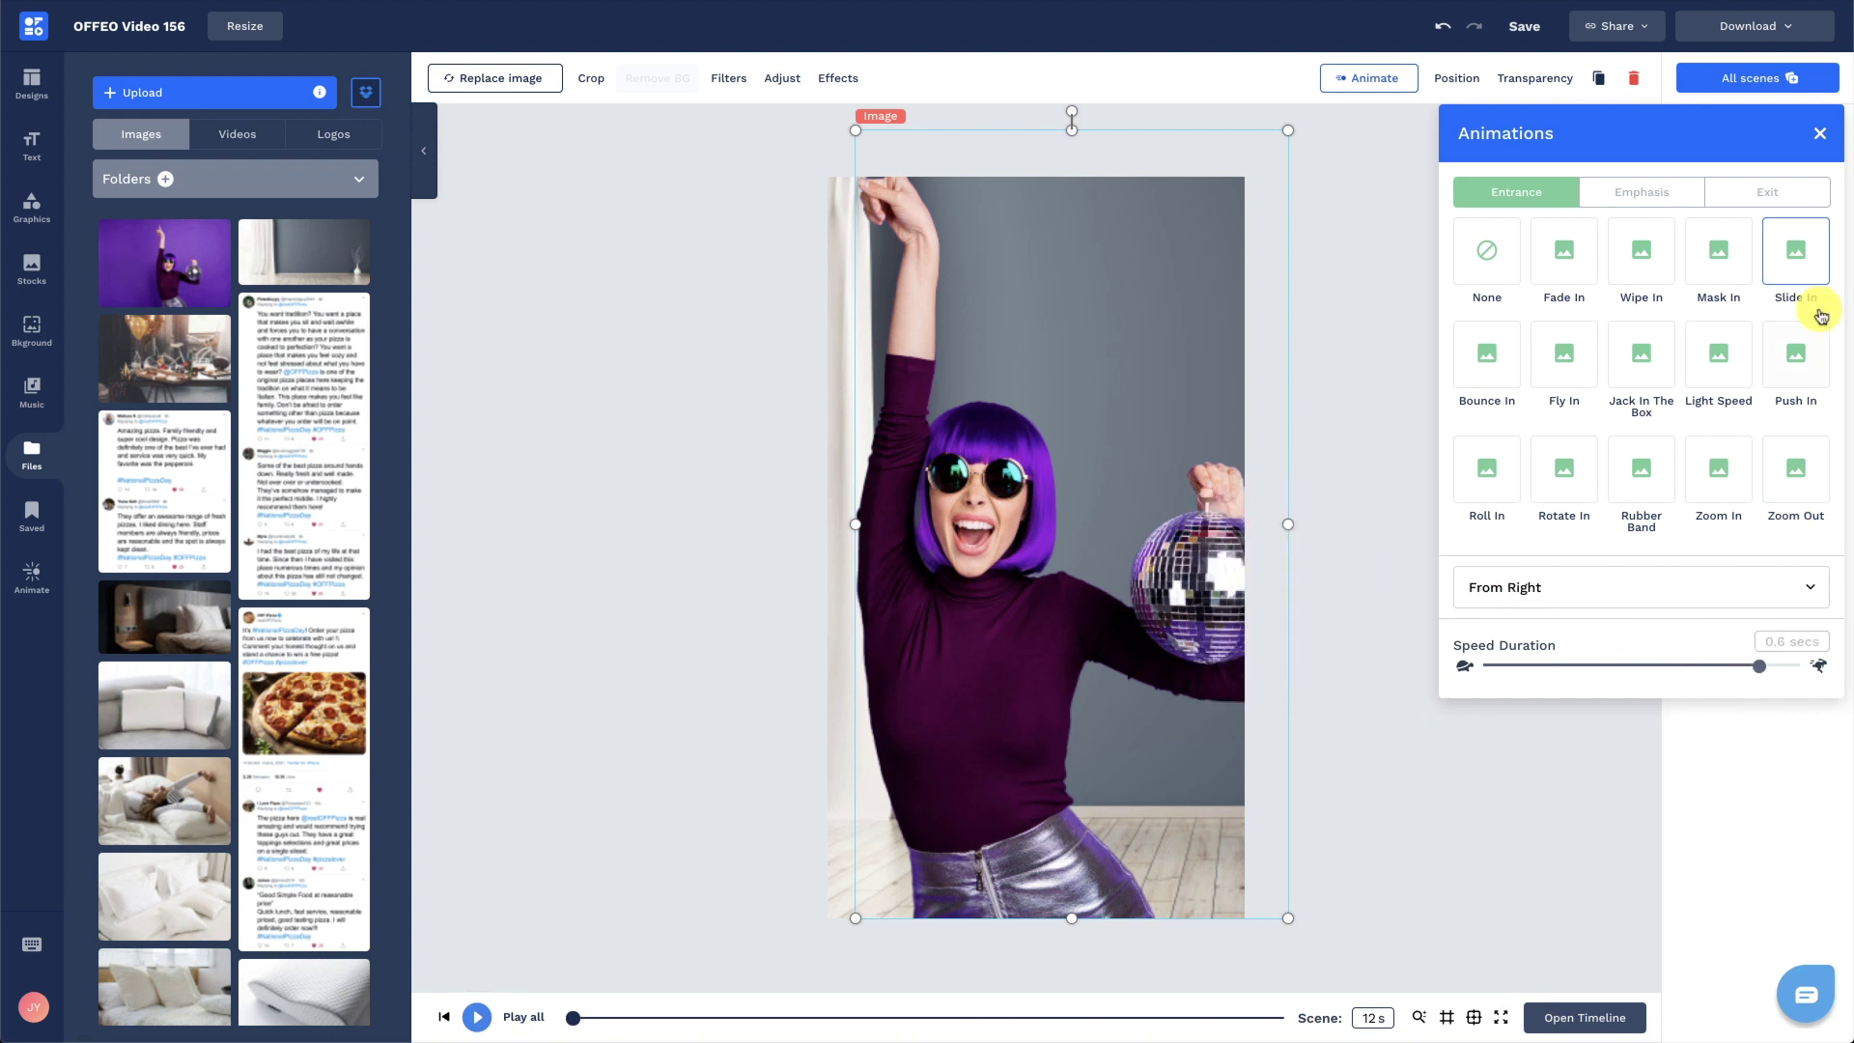
left_click(1822, 132)
Insert the party table image with gold balloons, scale it to fill the canvas height, and shift it to show the balloons and pizza.
left_click(185, 363)
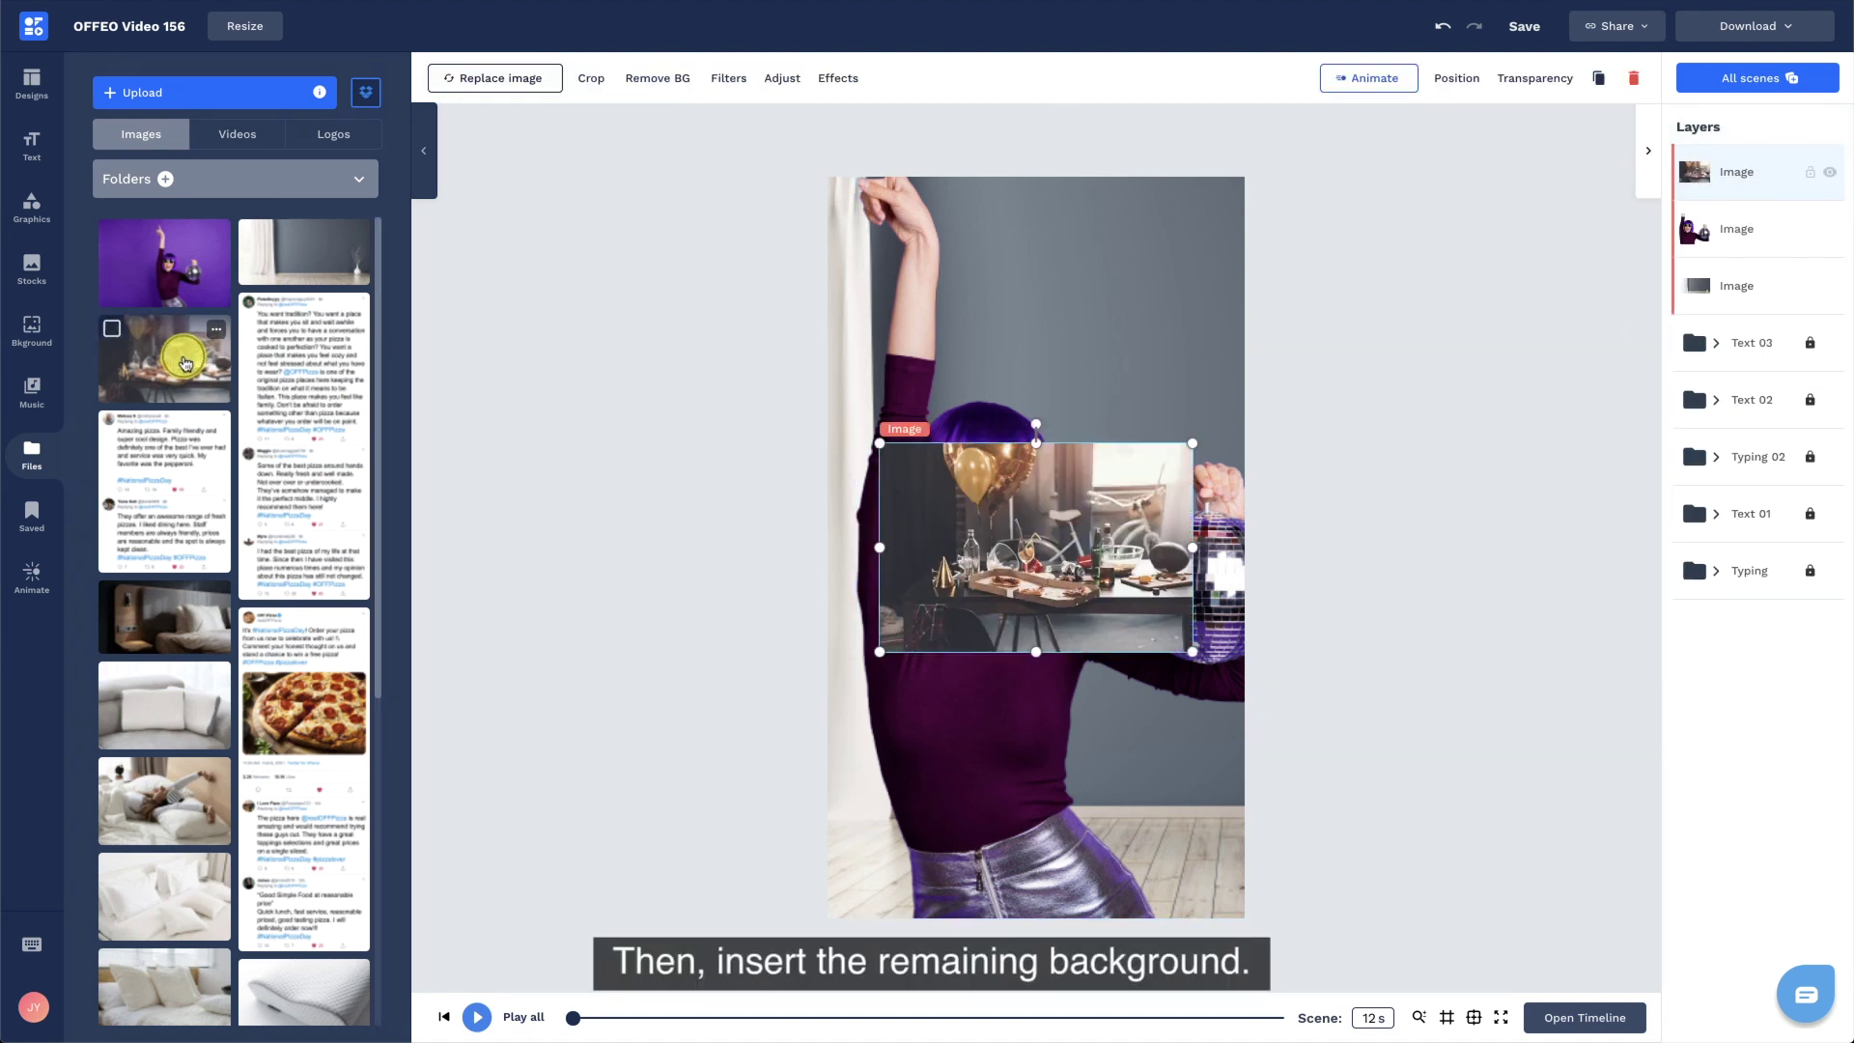
left_click(1443, 79)
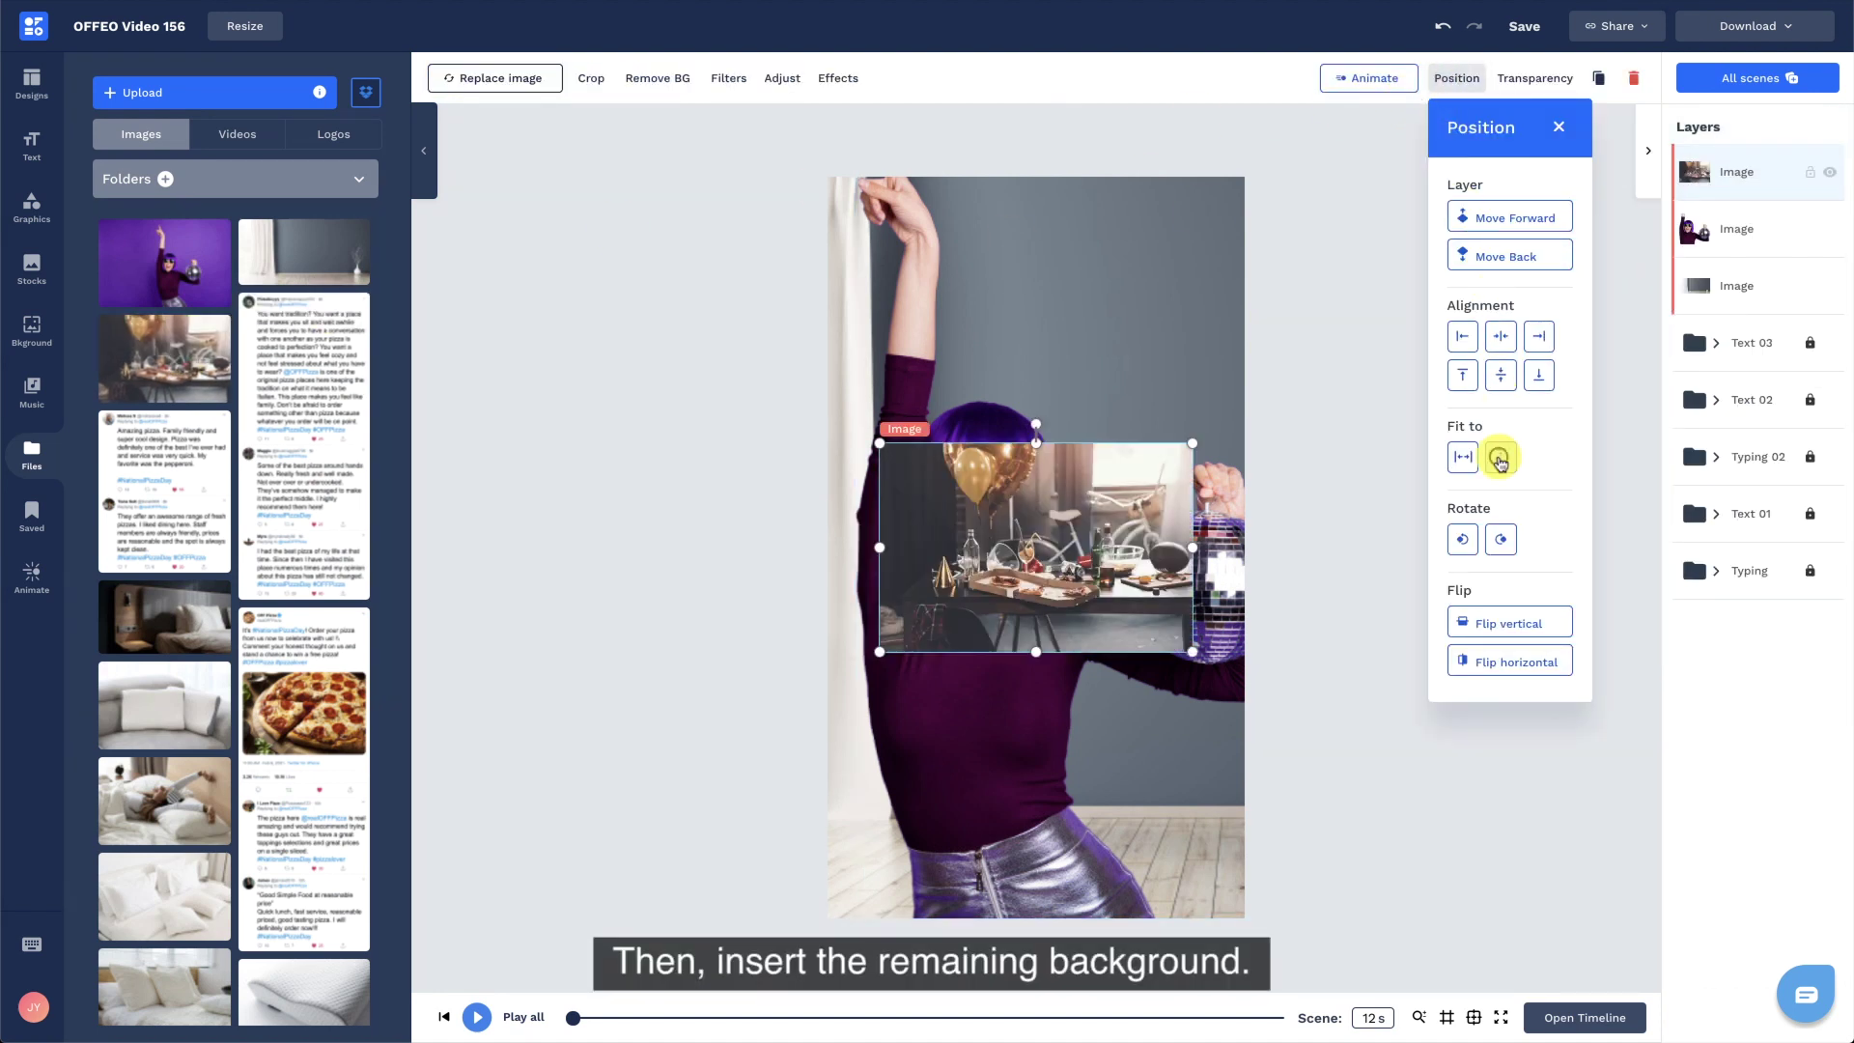
left_click(1499, 461)
left_click(1558, 126)
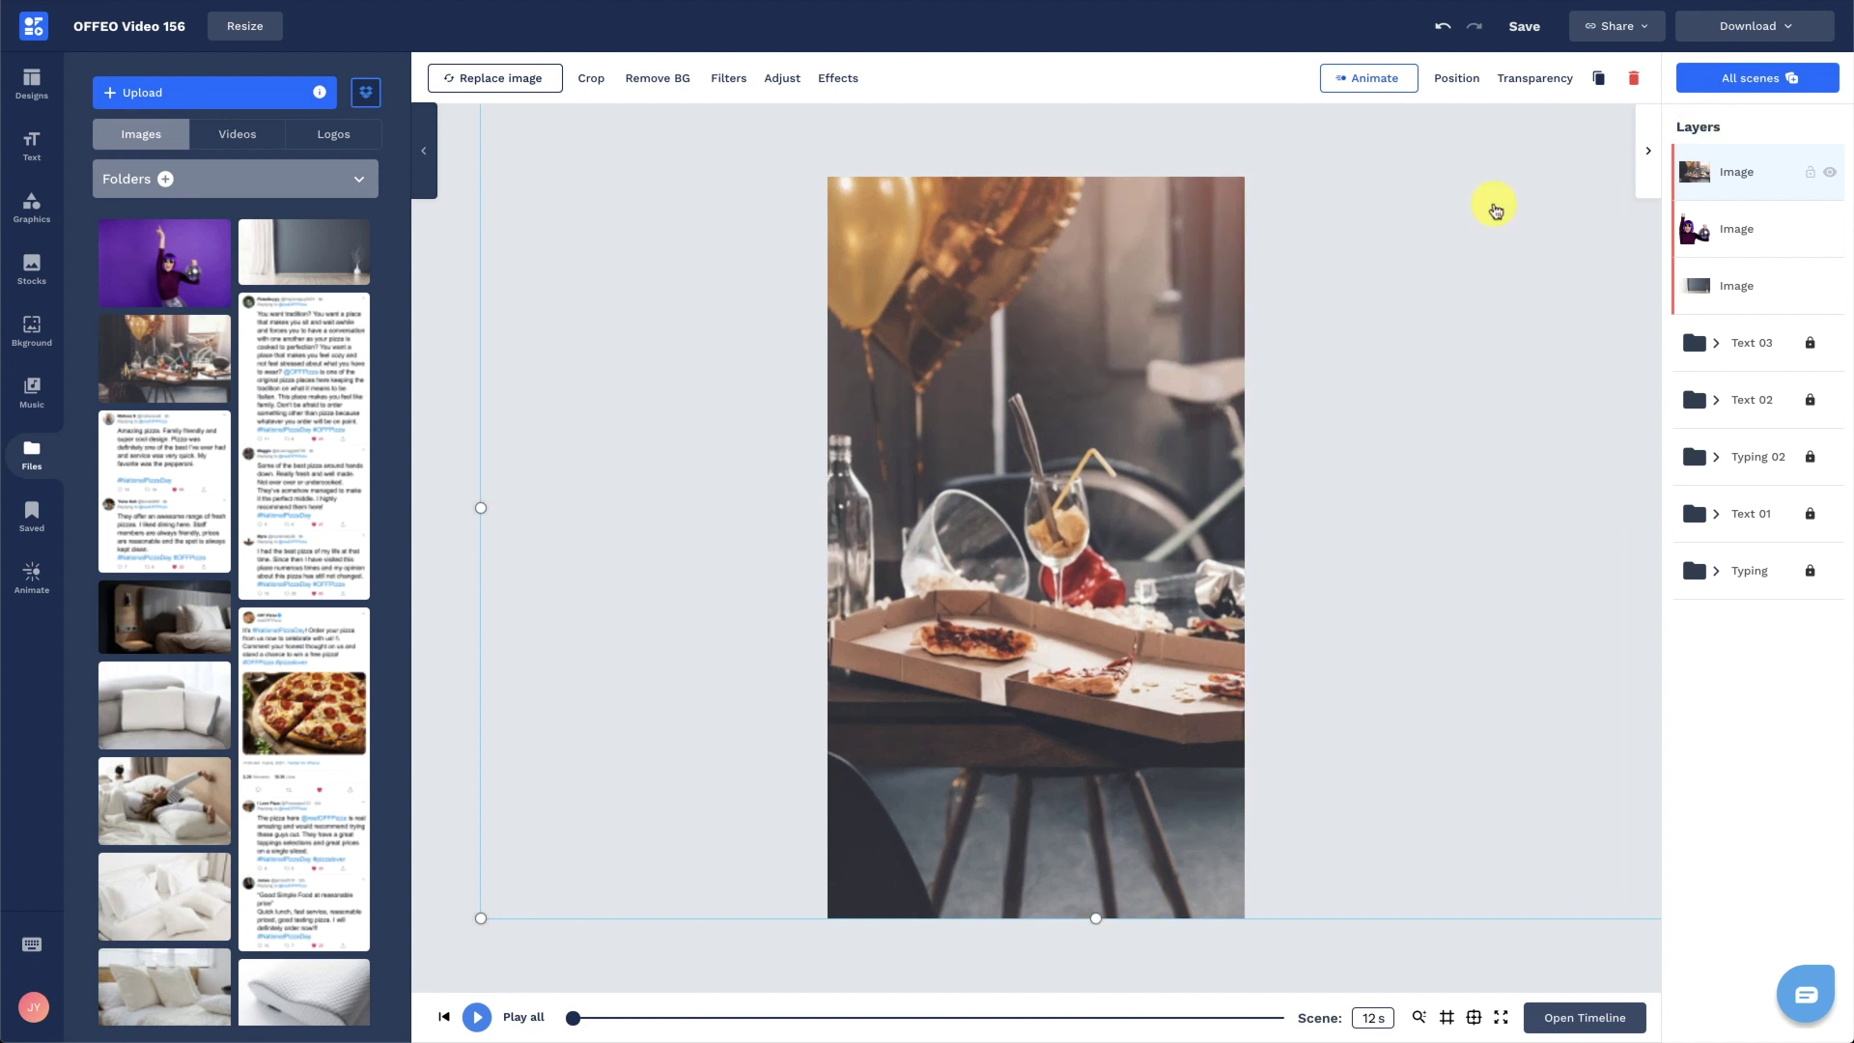
left_click_drag(1146, 319, 1189, 371)
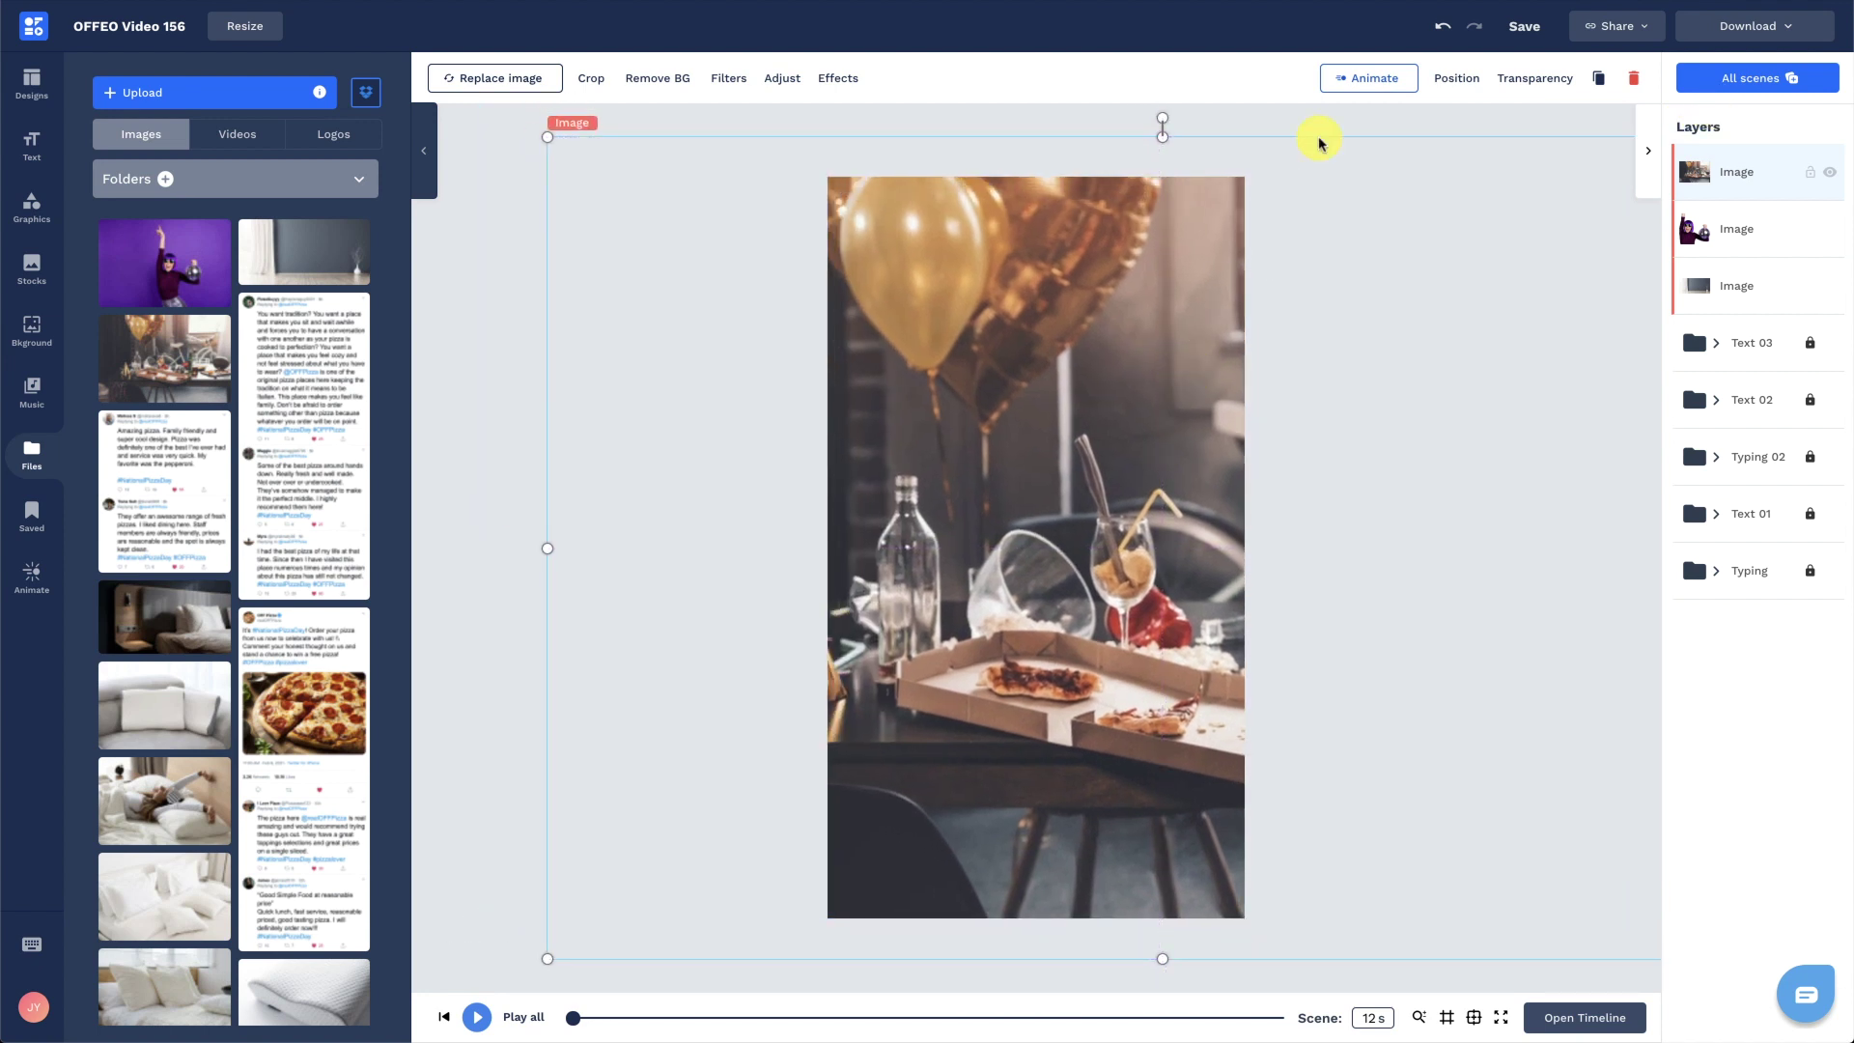
Give the party table image a Slow Zoom In emphasis animation with the speed set to 30%.
left_click(1369, 78)
left_click(1667, 194)
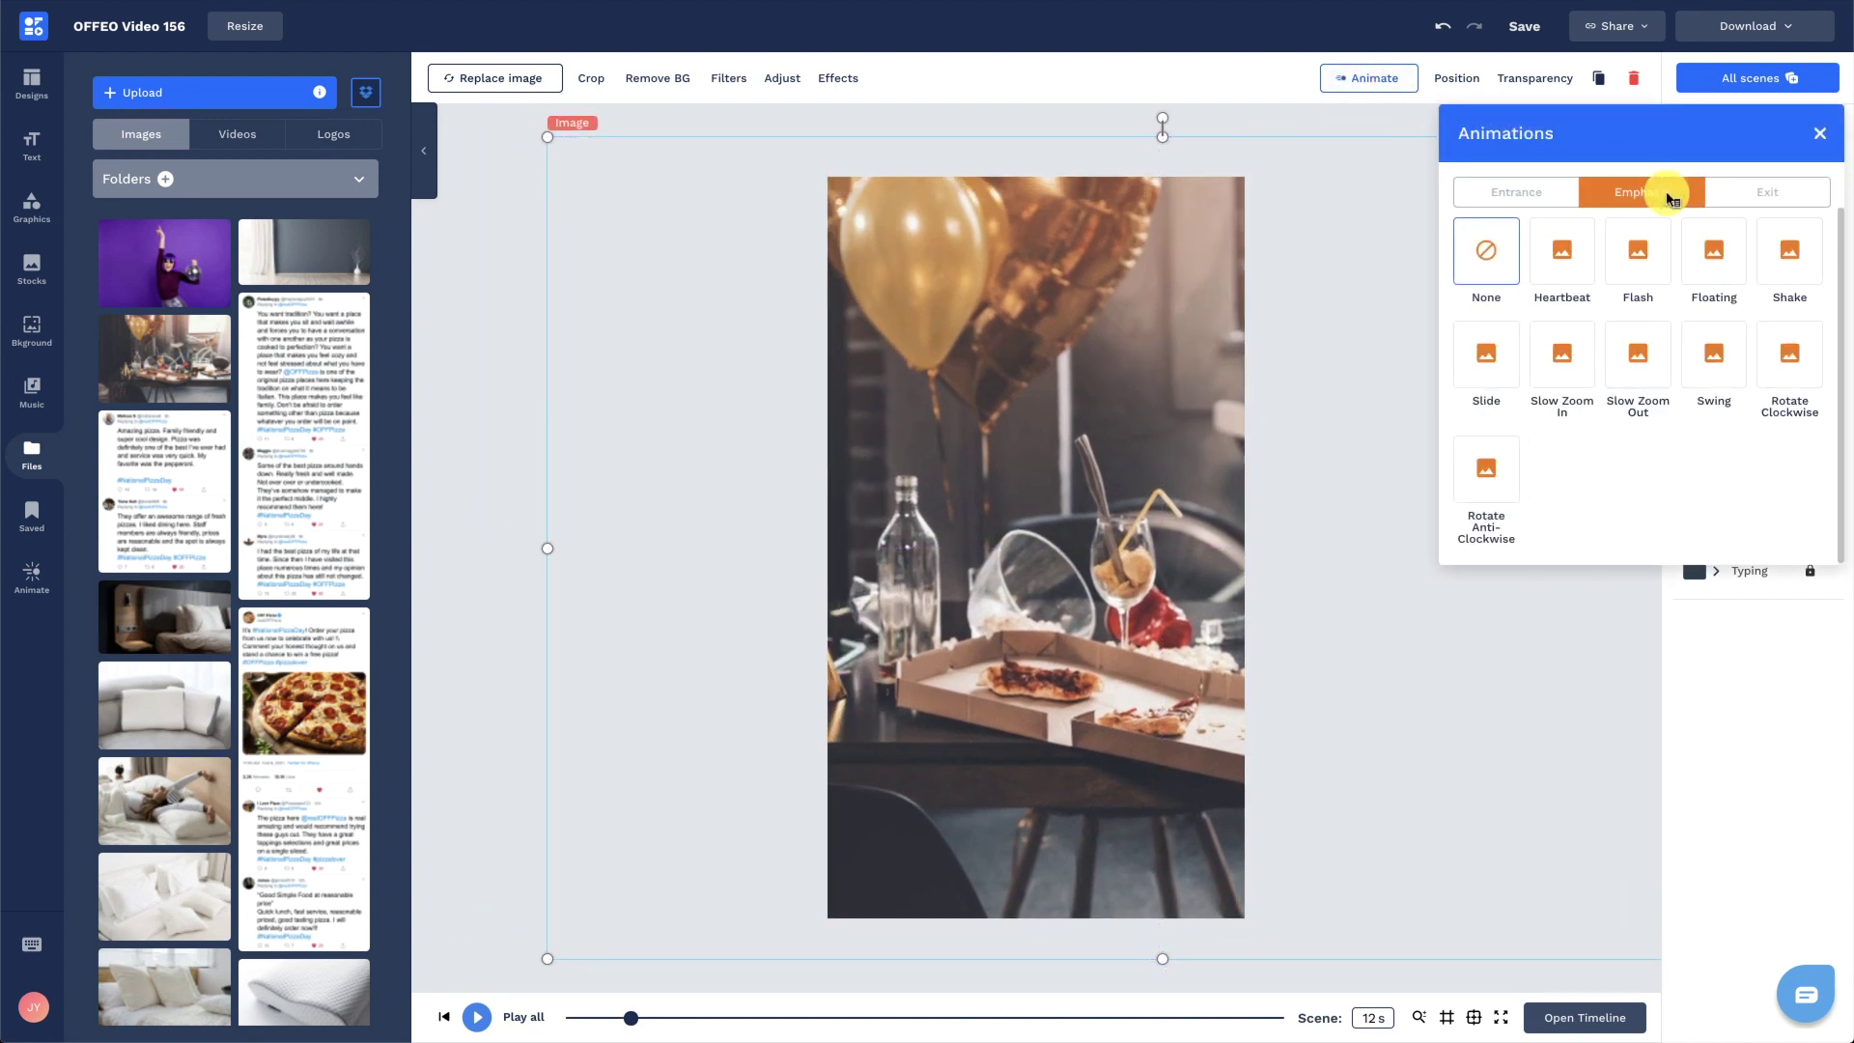
left_click(1579, 363)
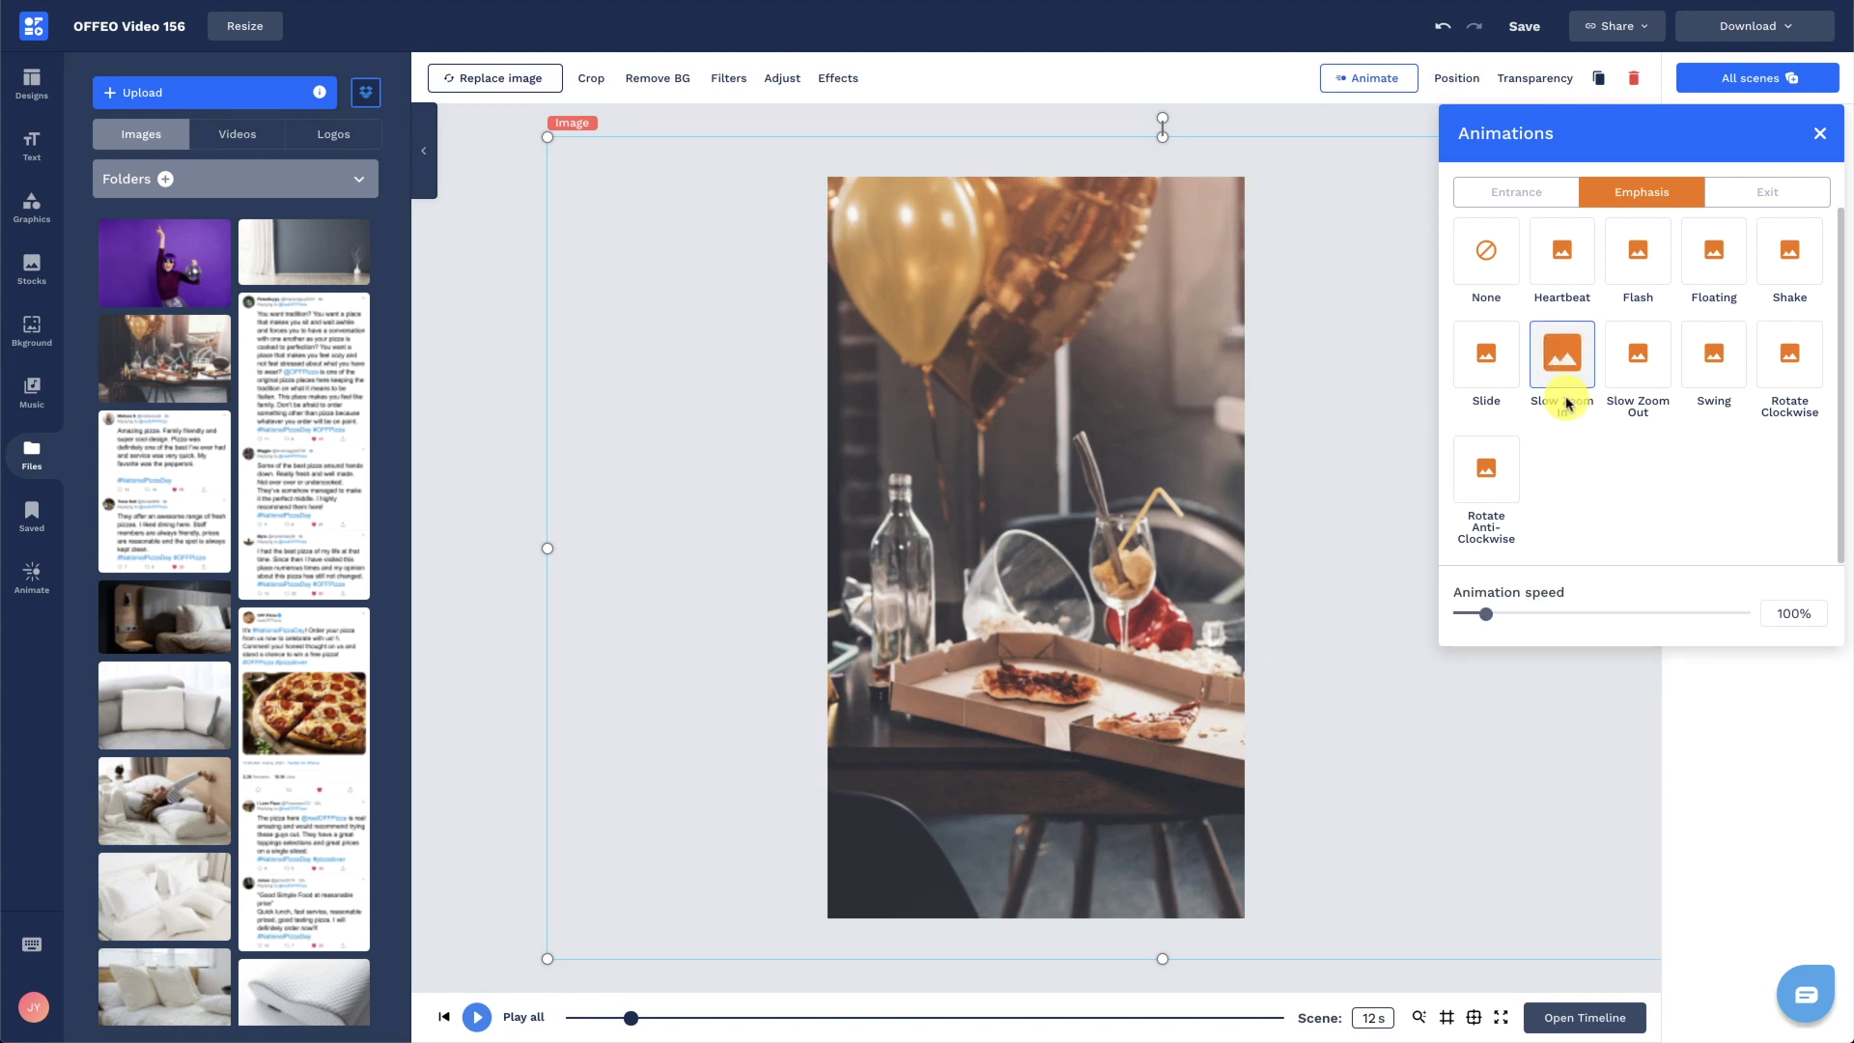
left_click_drag(1490, 616, 1465, 625)
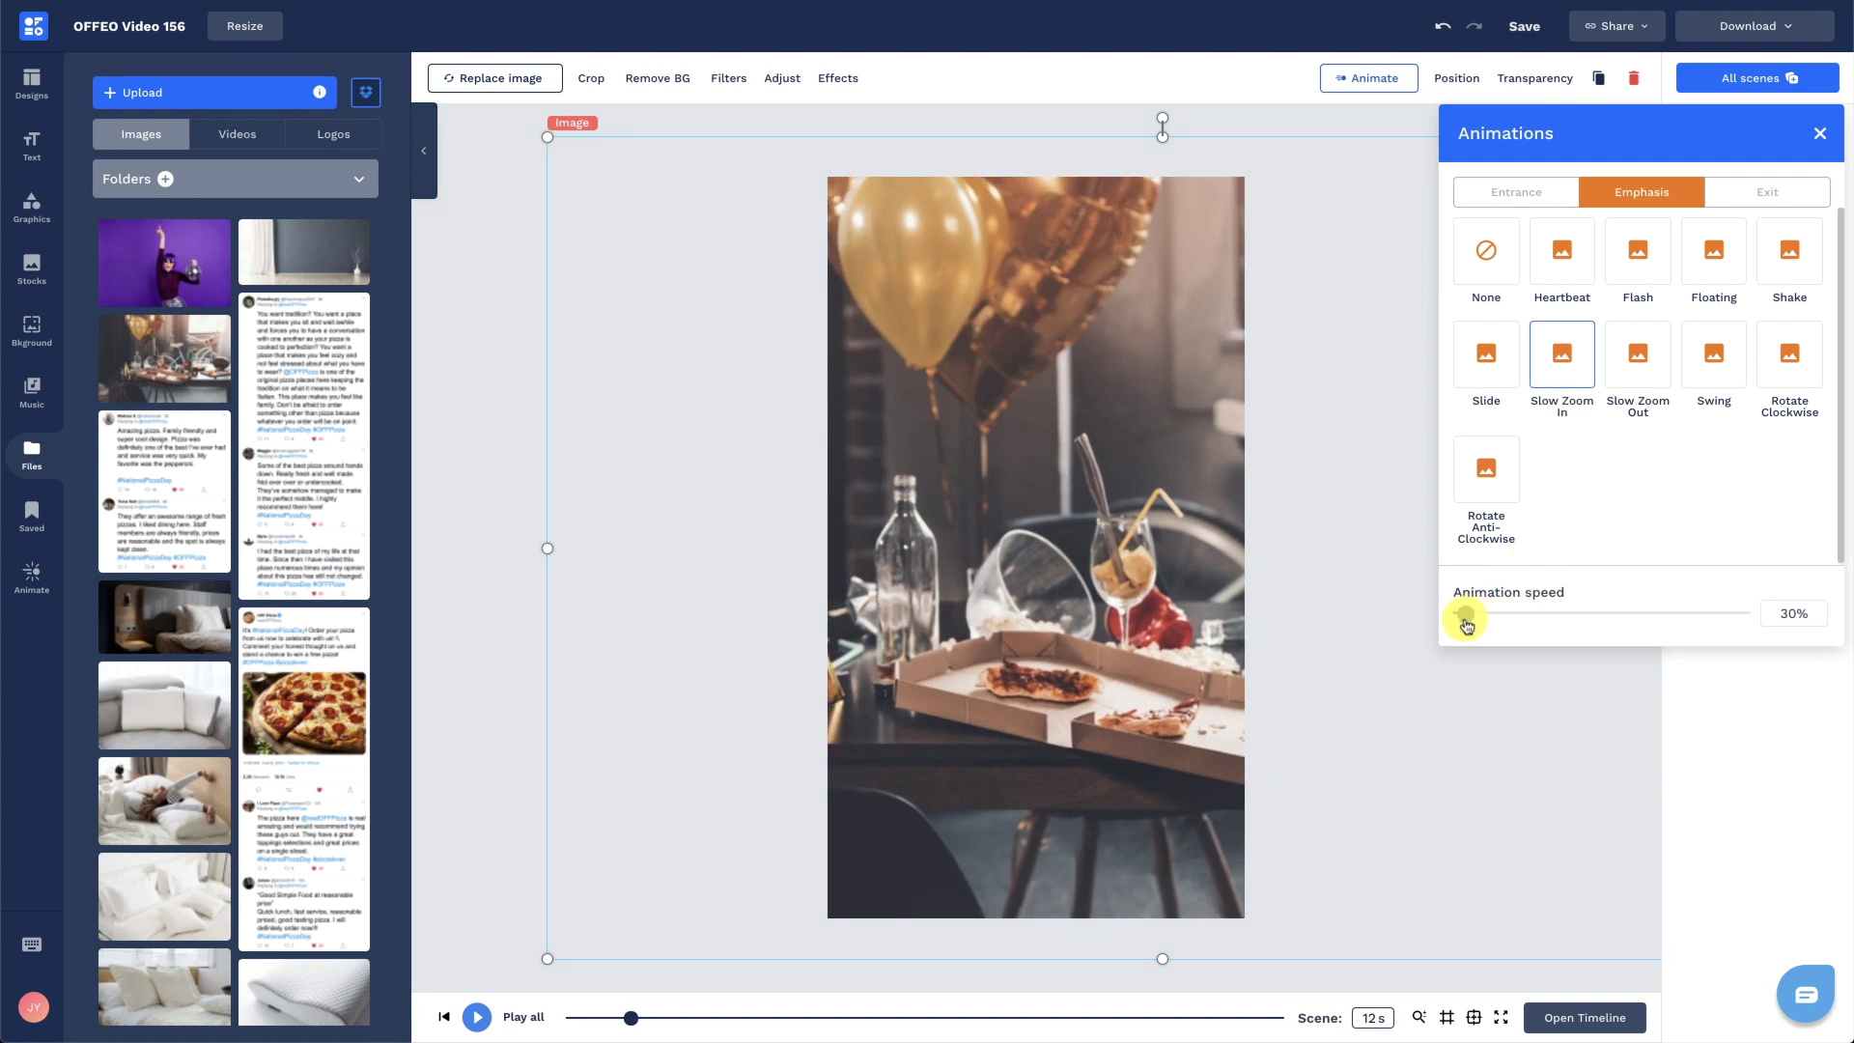
left_click(1821, 150)
Move the party table, woman cutout and room image layers beneath all the text and typing layers, keeping their order.
left_click_drag(1728, 285, 1738, 570)
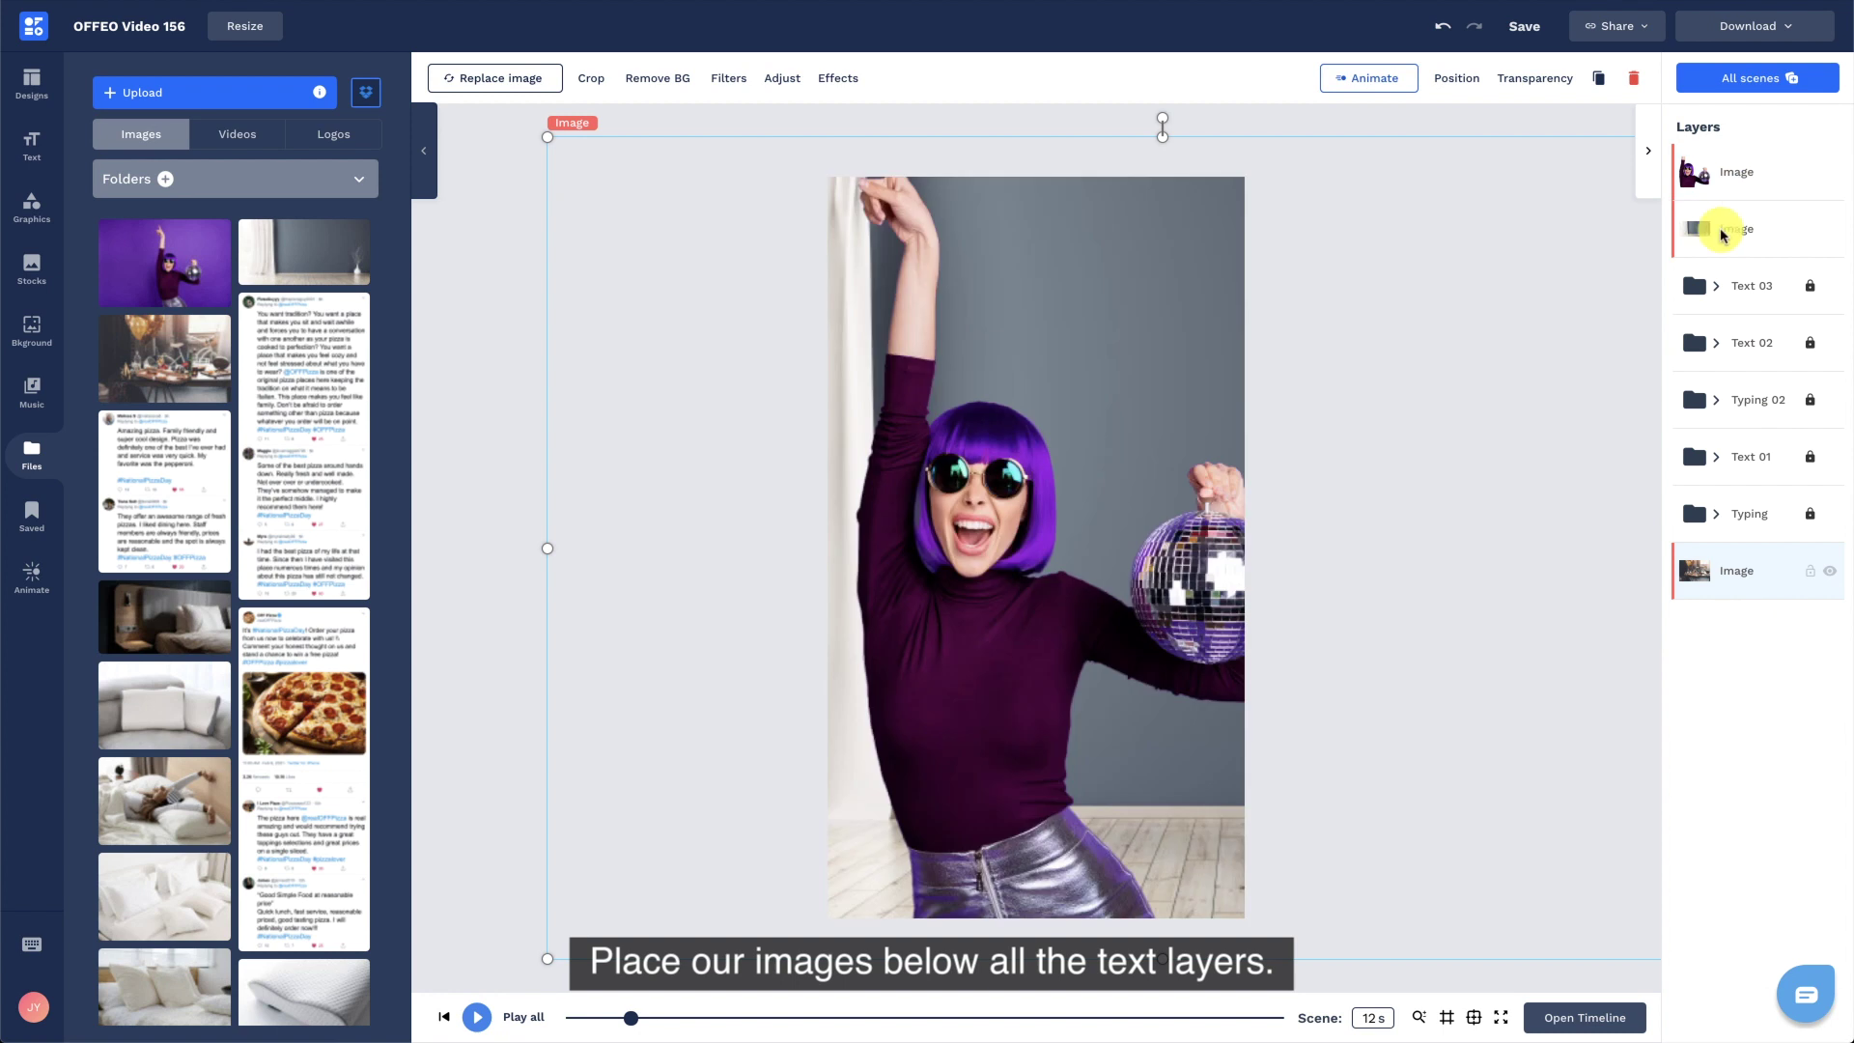
left_click_drag(1726, 228, 1732, 586)
left_click_drag(1725, 172, 1713, 603)
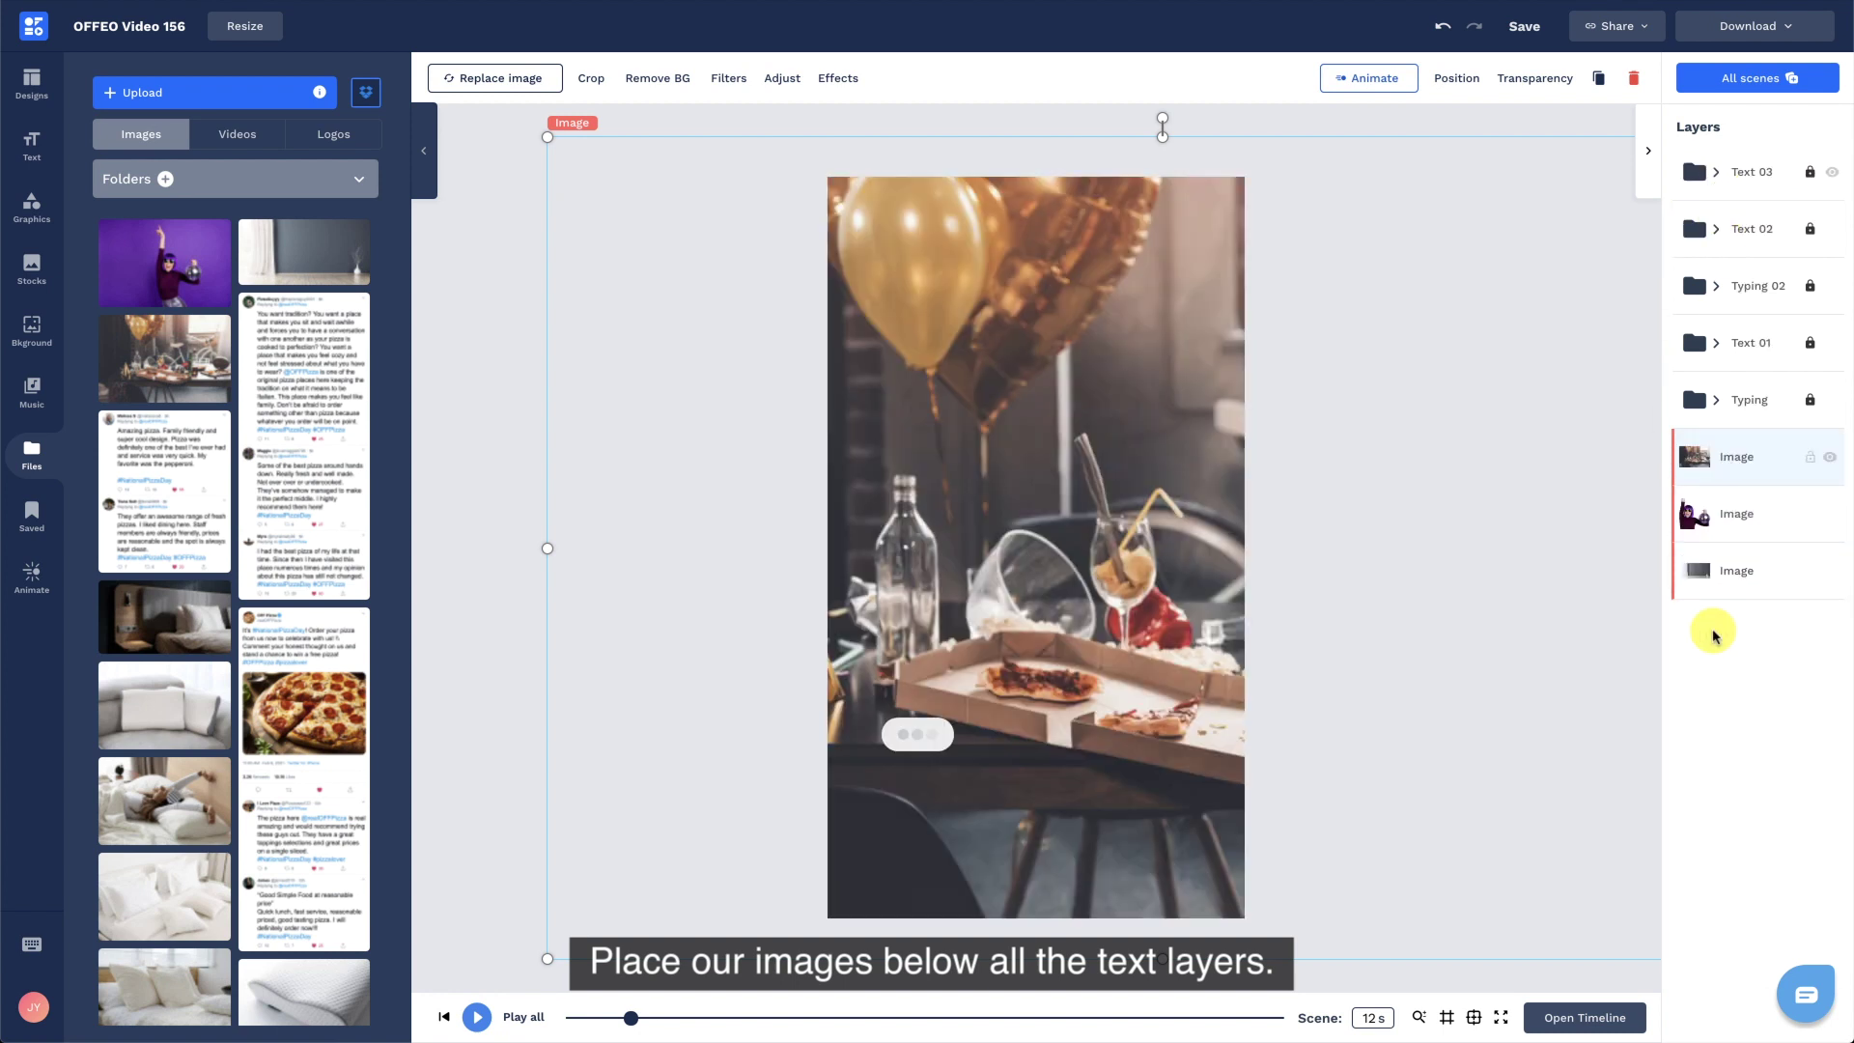
Retime the images to run about 4.7–10 s for the party table, 2–7 s for the woman and 0–7 s for the room.
left_click(1593, 1017)
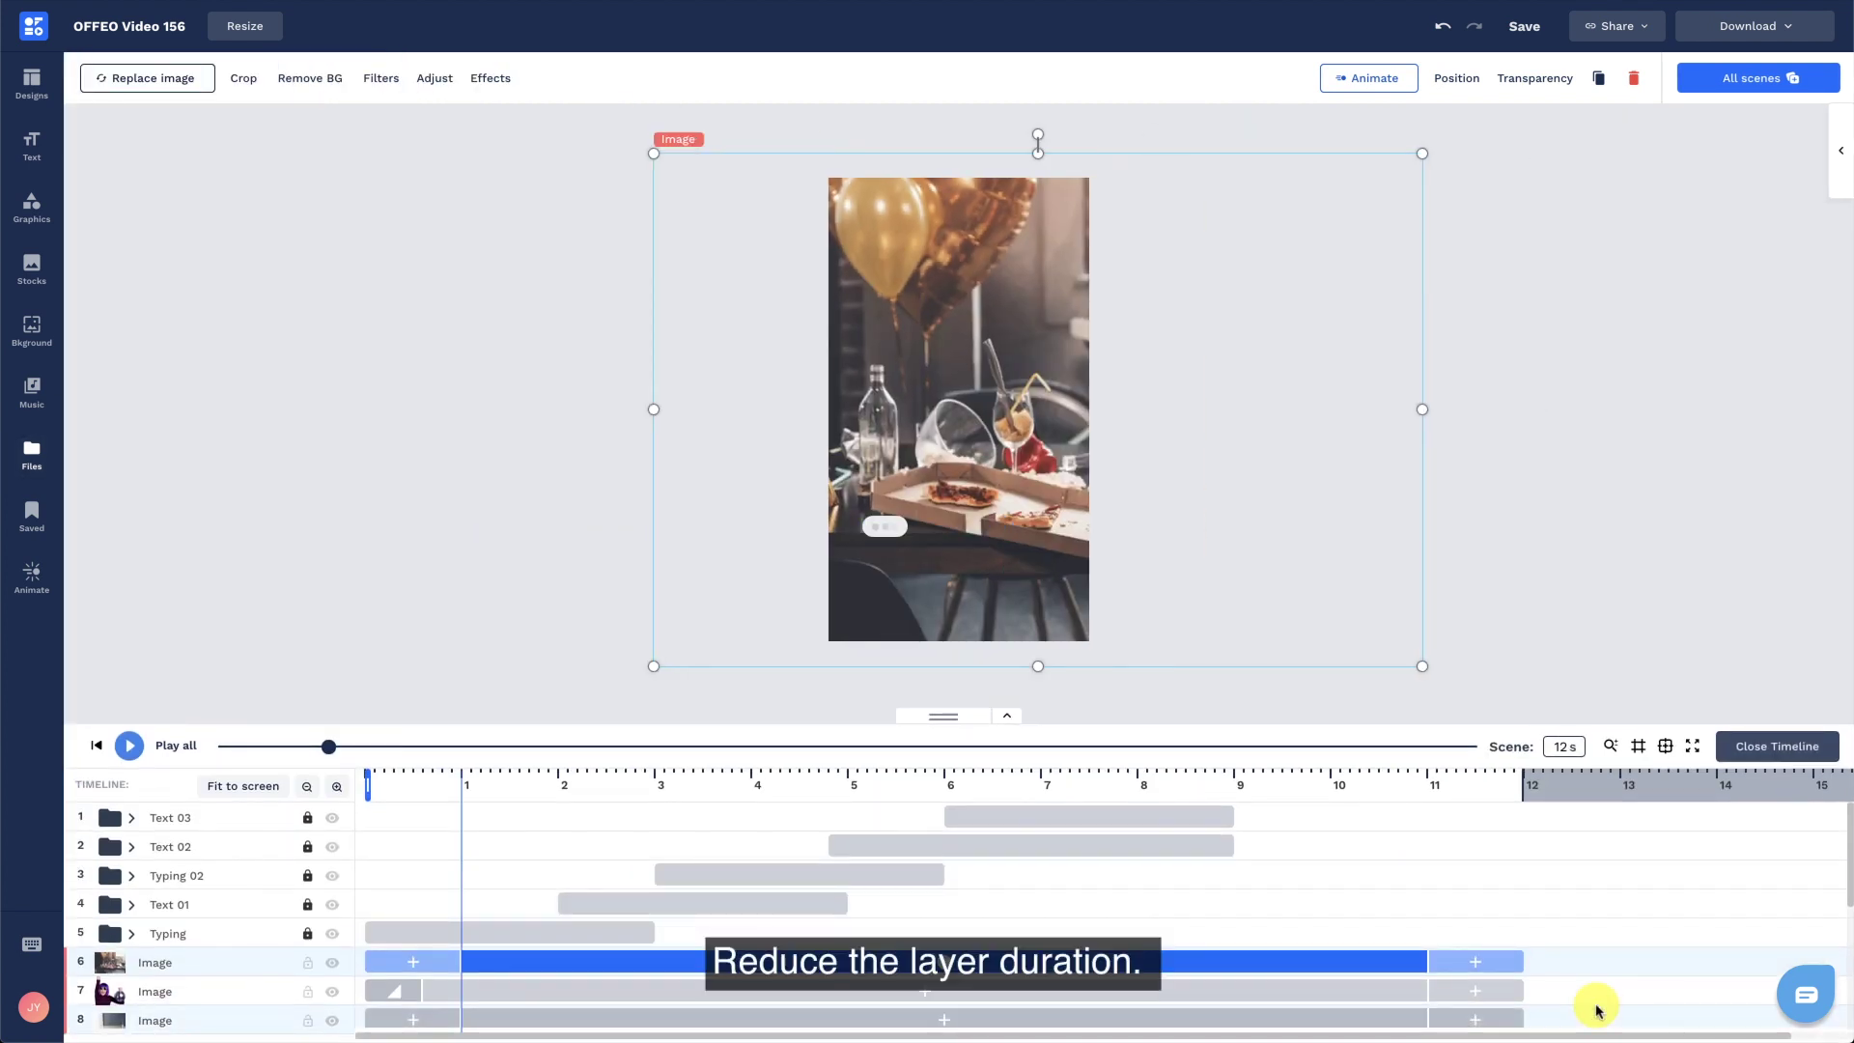
left_click_drag(1523, 957, 883, 954)
left_click_drag(729, 965, 1185, 946)
left_click_drag(1523, 991, 856, 998)
left_click_drag(580, 998, 759, 998)
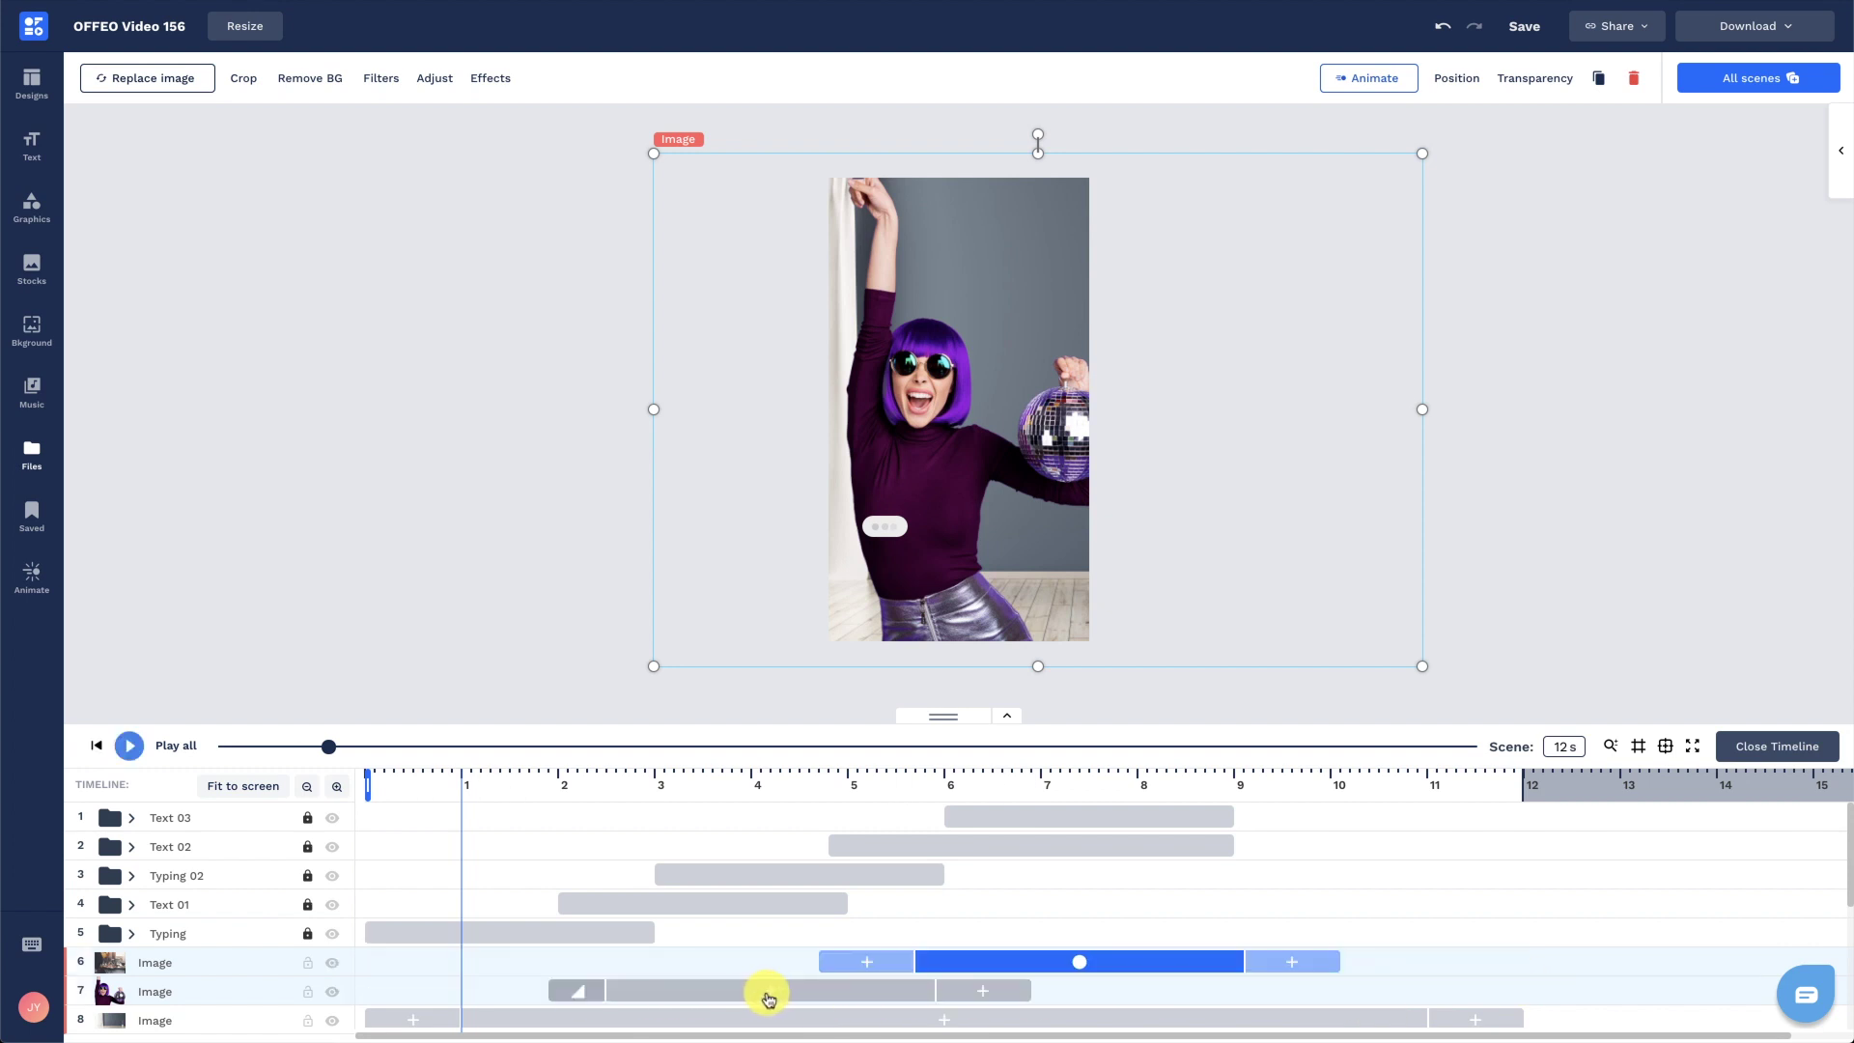
left_click_drag(1515, 1010, 1043, 1013)
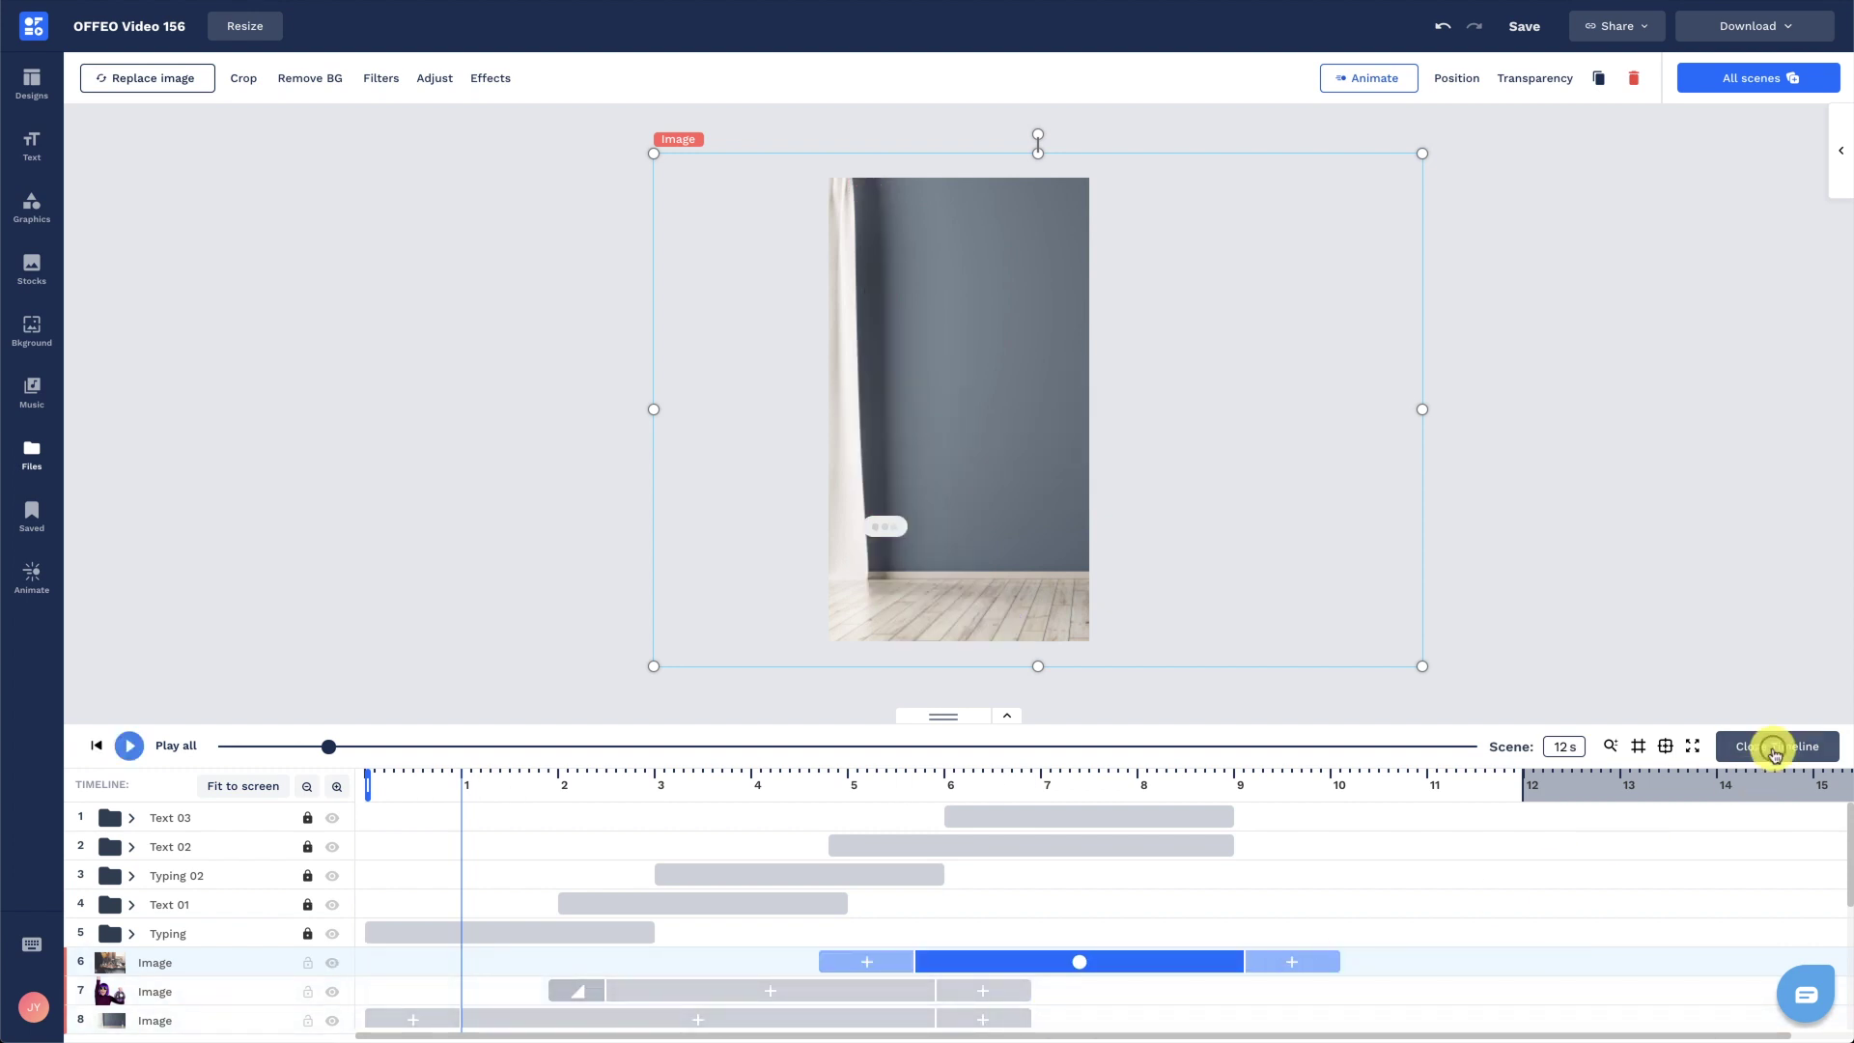
left_click(1775, 748)
Insert the uploaded video of the pizza chef's kitchen into the scene.
left_click(492, 680)
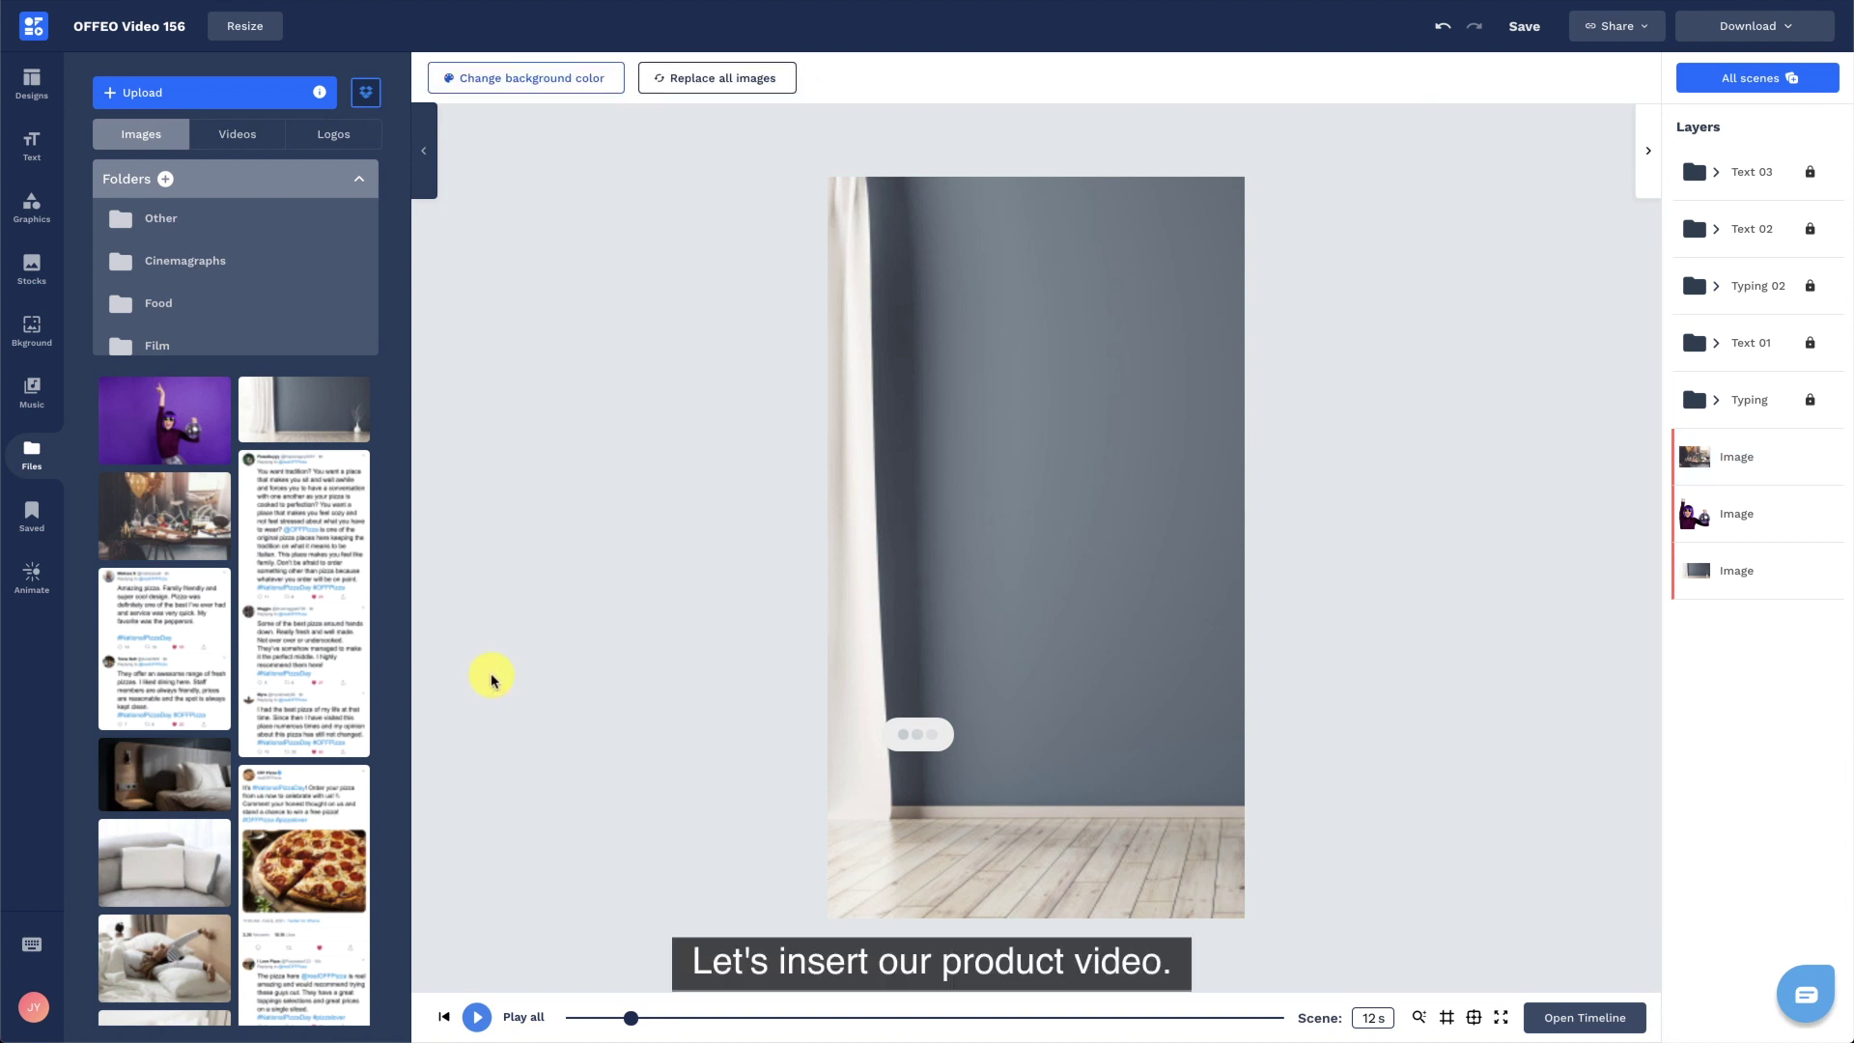
left_click(249, 137)
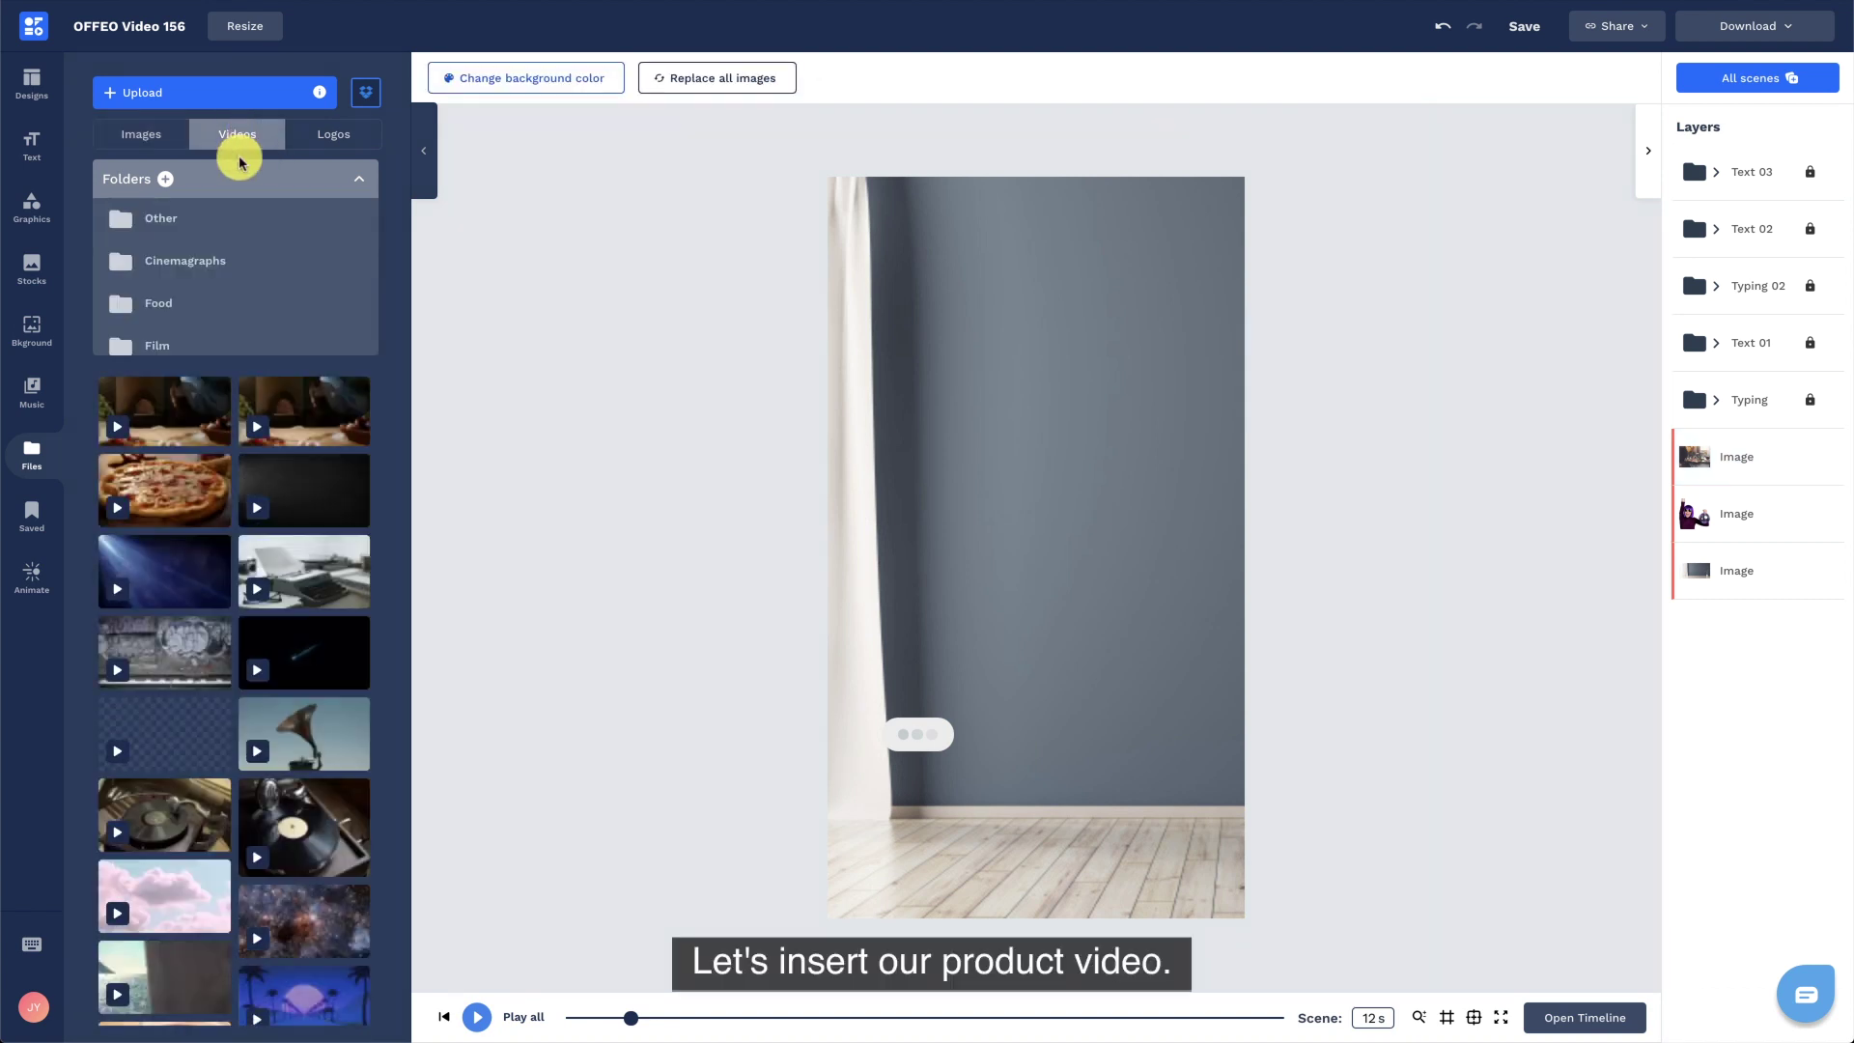
left_click(180, 426)
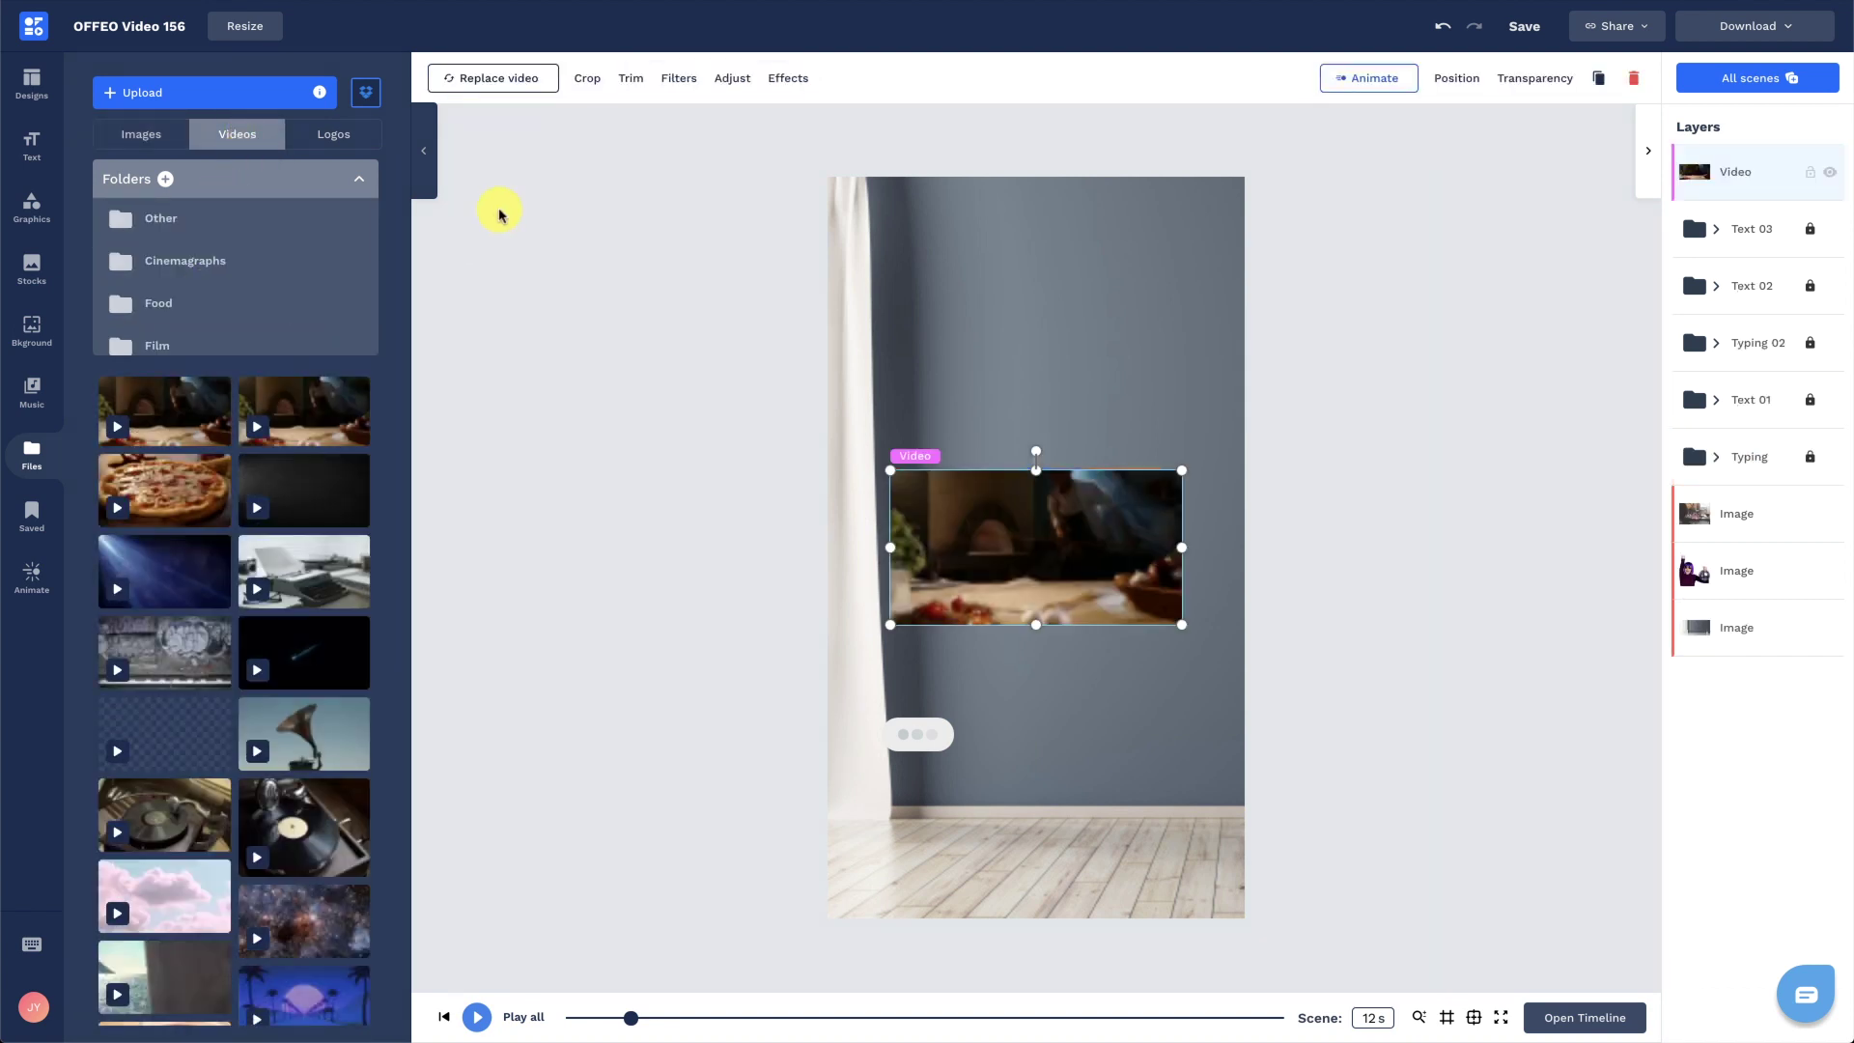
Trim the inserted video to the pepperoni pizza shot, from 00:20:30 to 00:23:20.
left_click(627, 83)
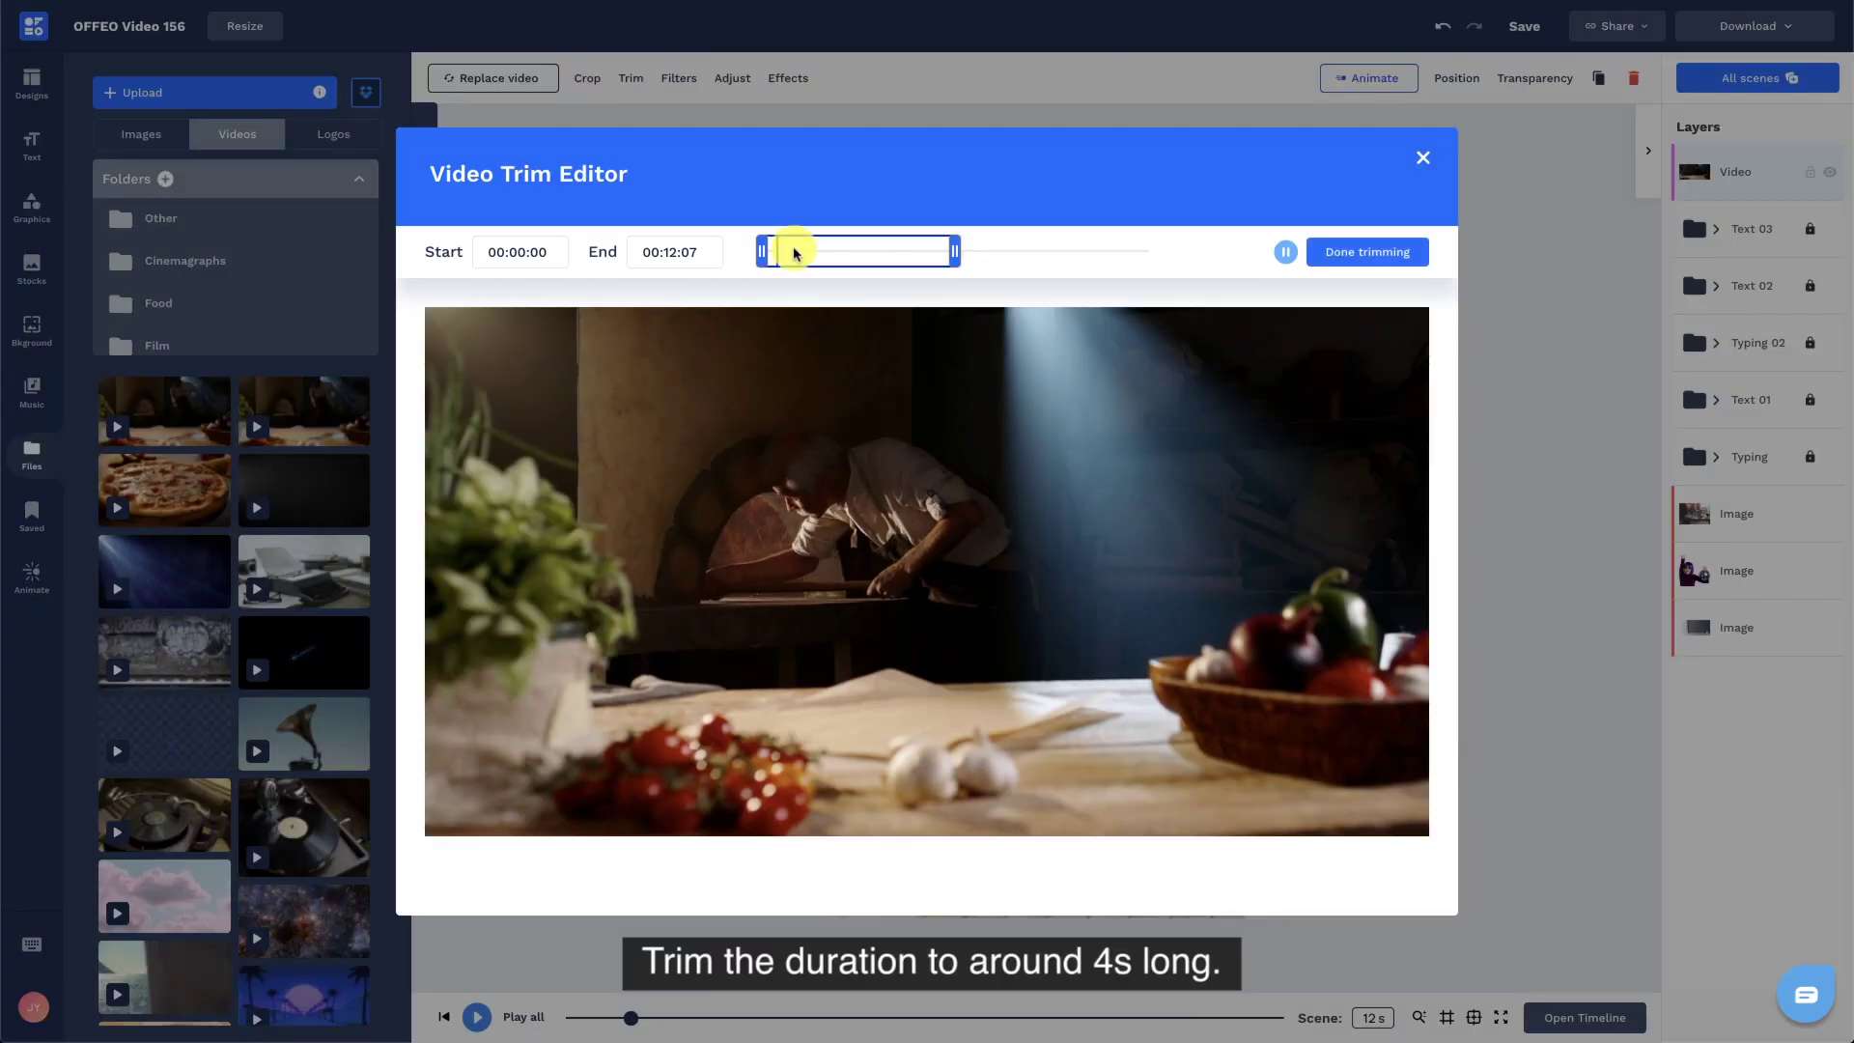
left_click_drag(786, 248, 1087, 255)
left_click_drag(956, 251, 1089, 247)
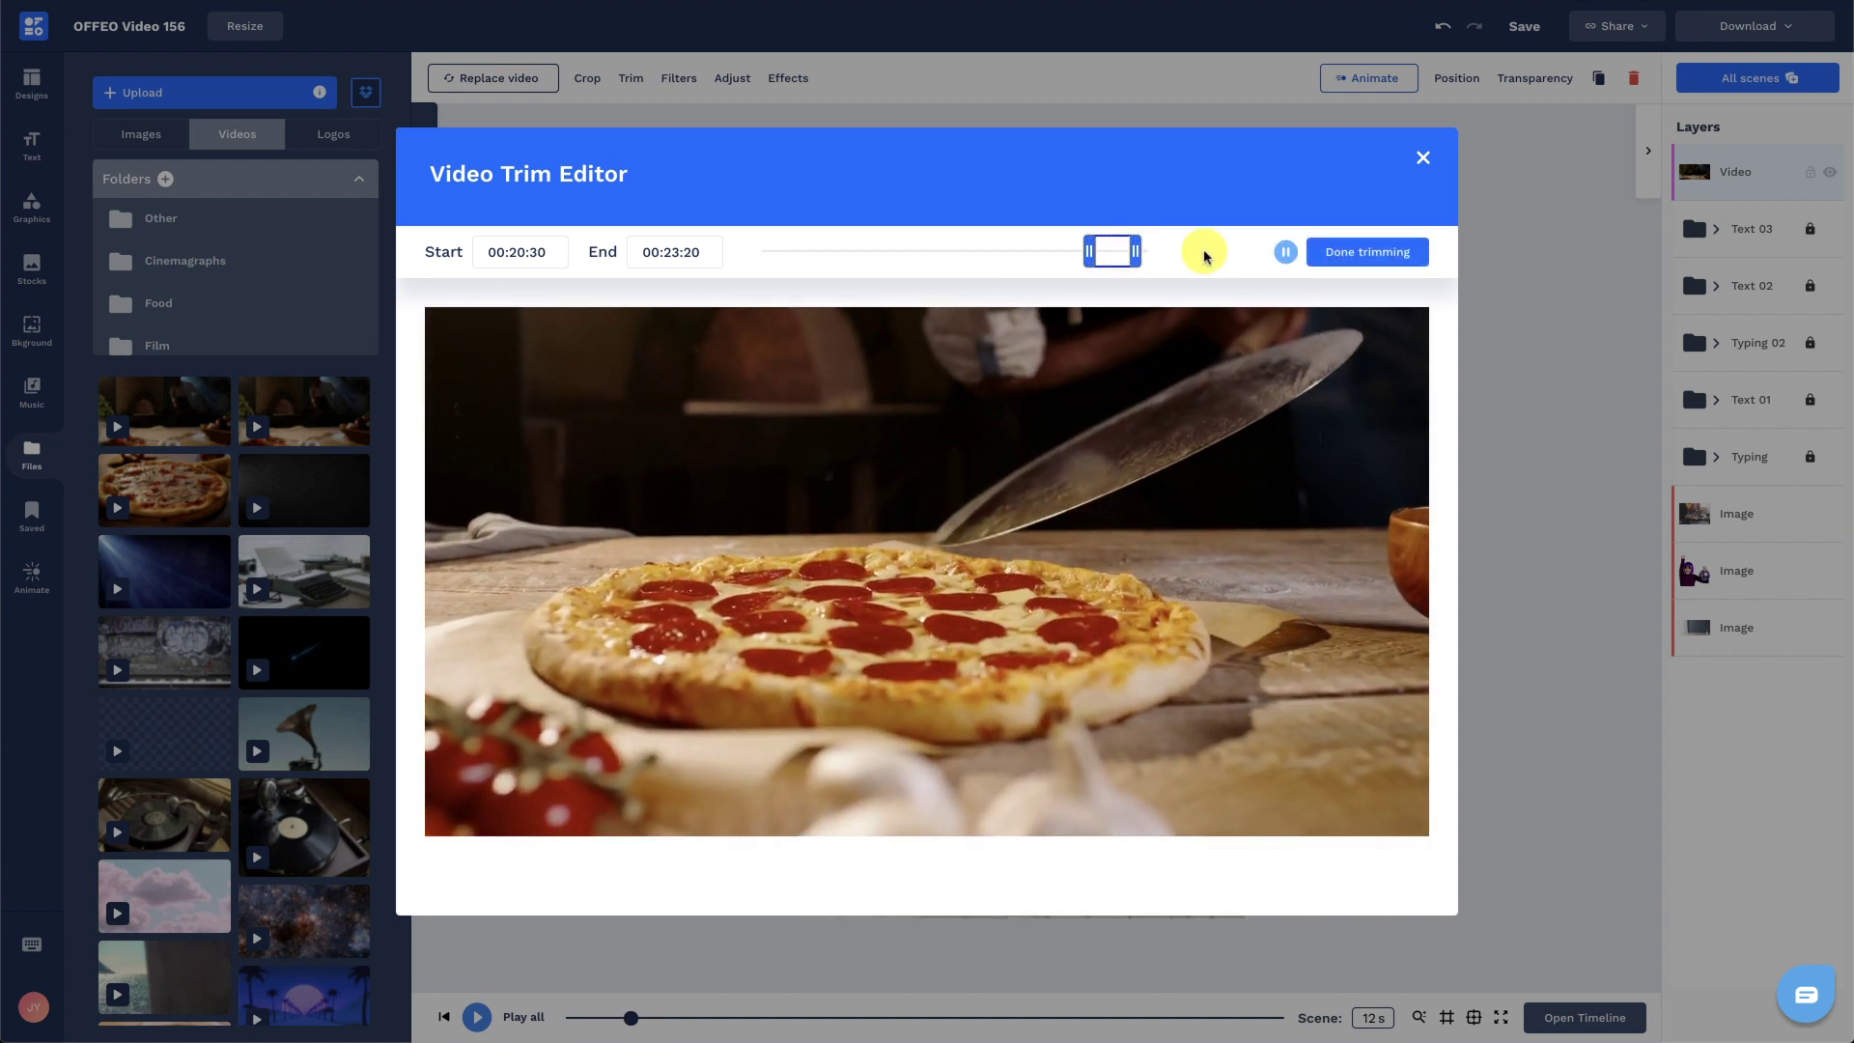
left_click(1341, 251)
Fit the pizza video to the canvas height.
left_click(1456, 78)
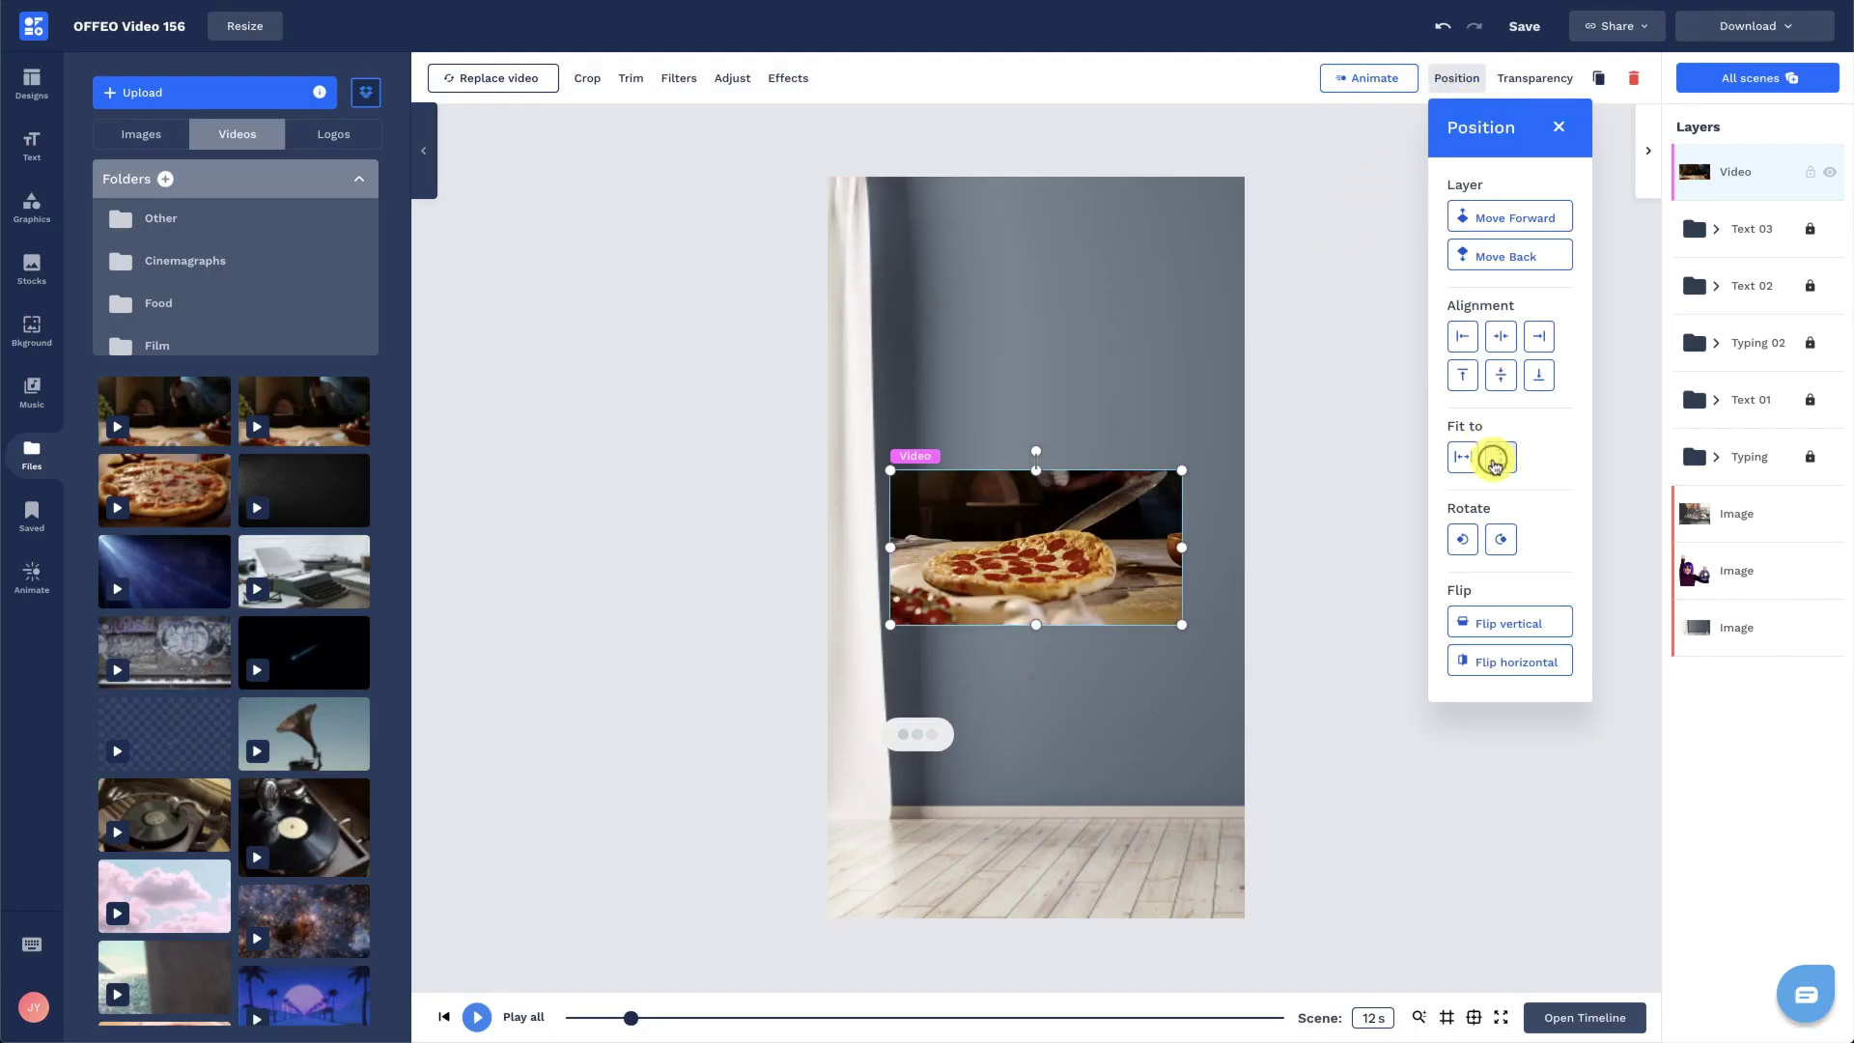
left_click(1493, 463)
left_click(1558, 126)
Move the pizza video to start at about 7 seconds on the timeline and enlarge it slightly on the canvas.
left_click(1569, 1017)
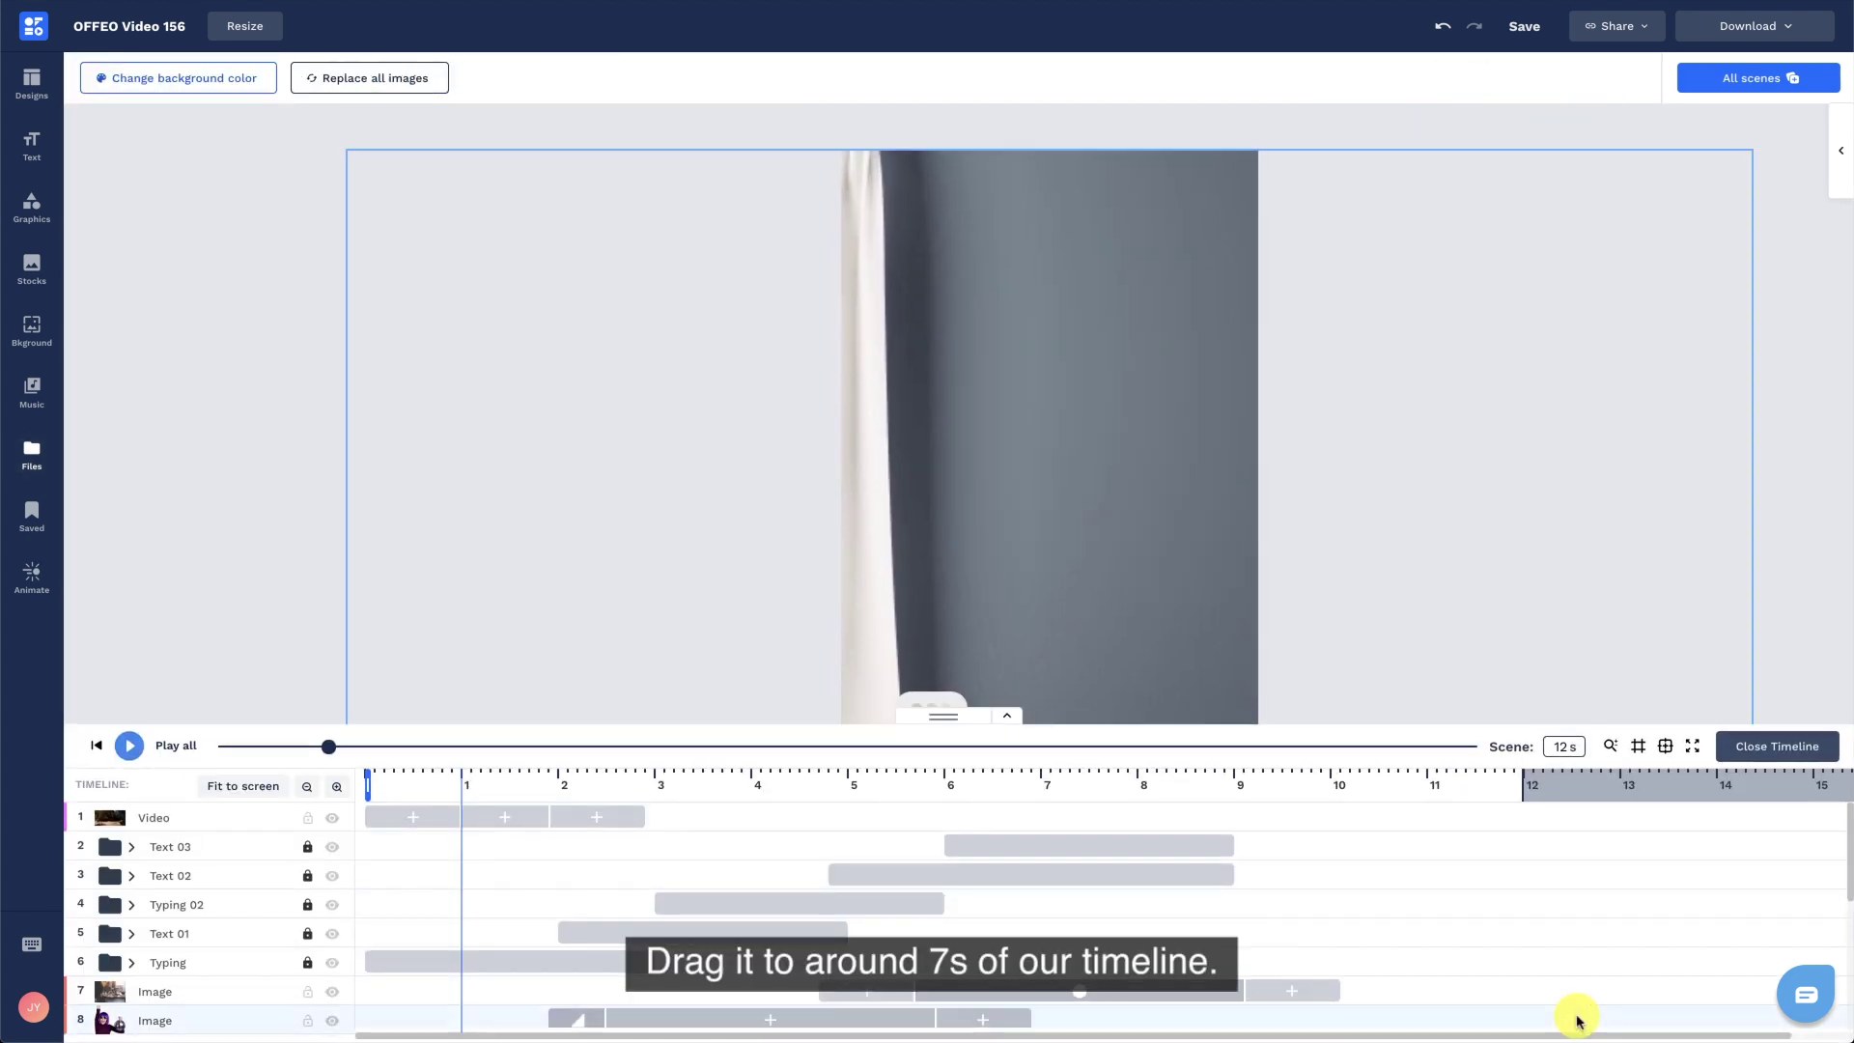
left_click_drag(524, 820, 1162, 815)
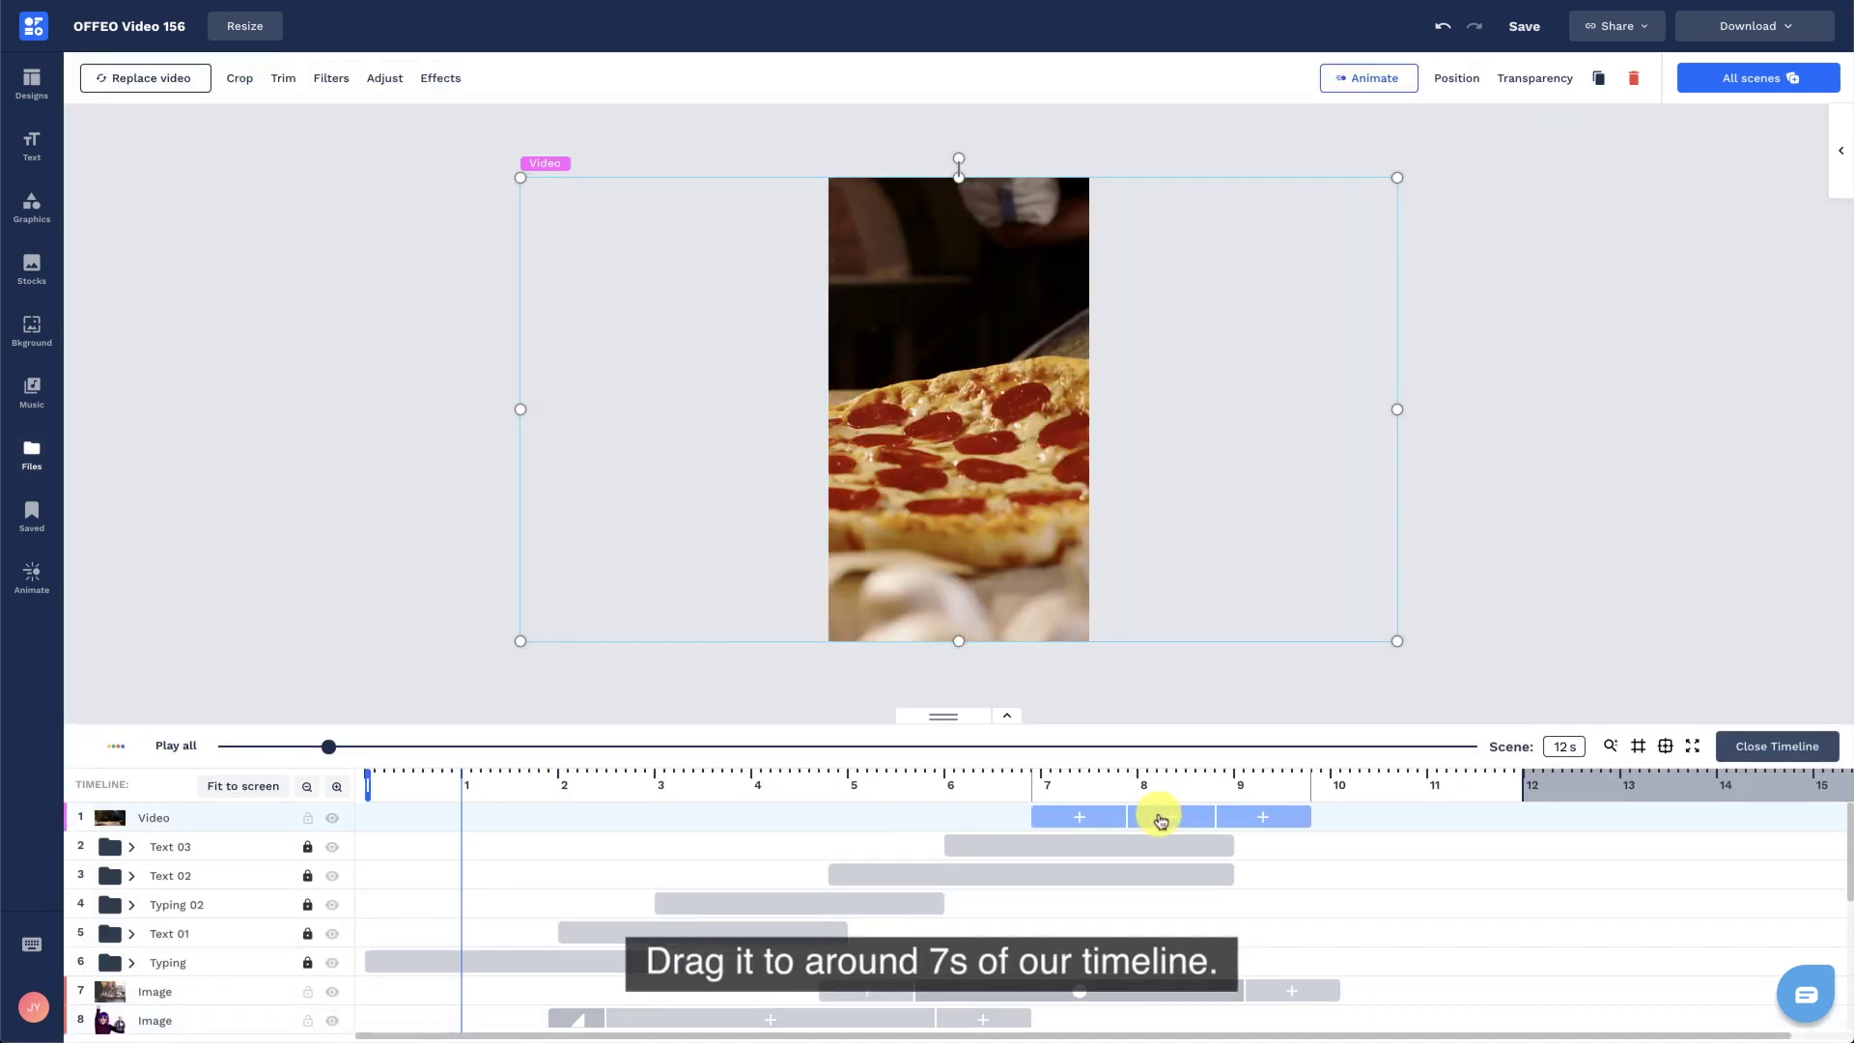
left_click(1233, 773)
left_click_drag(1382, 639, 1453, 680)
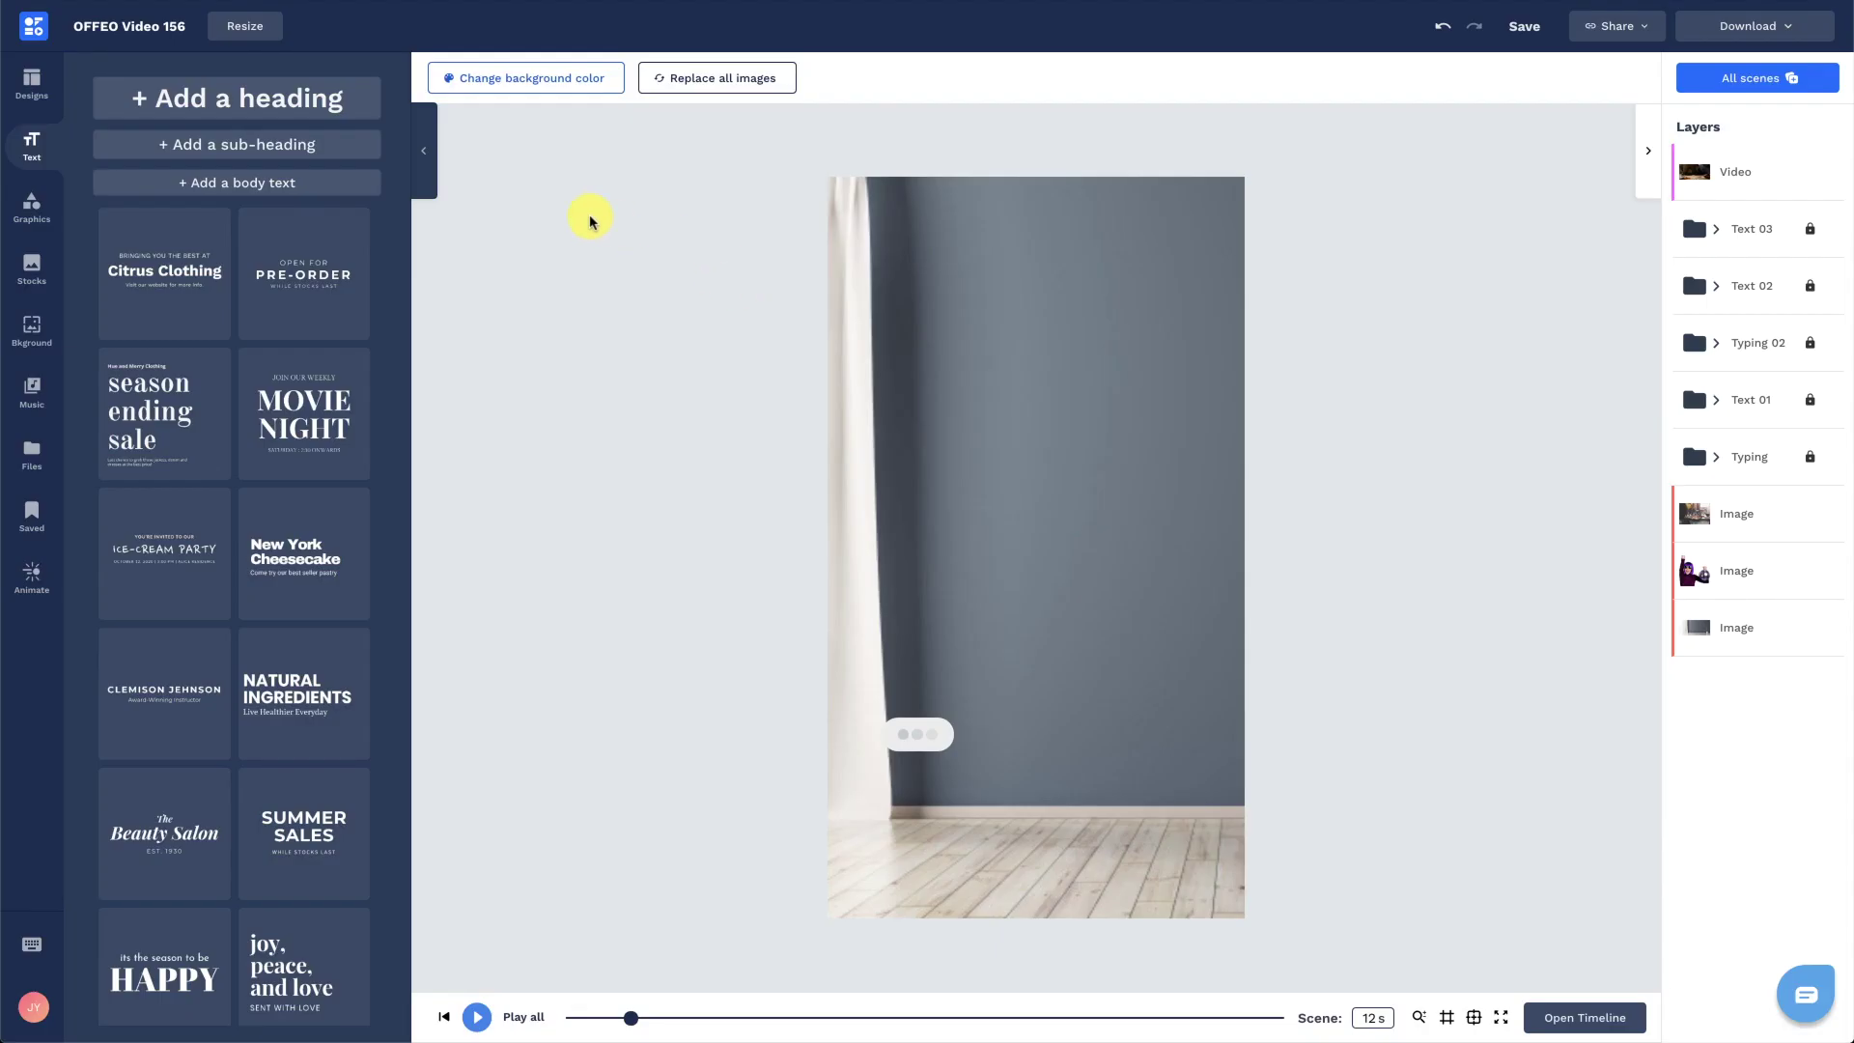
Add a sub-heading text reading "Time to party?".
left_click(352, 145)
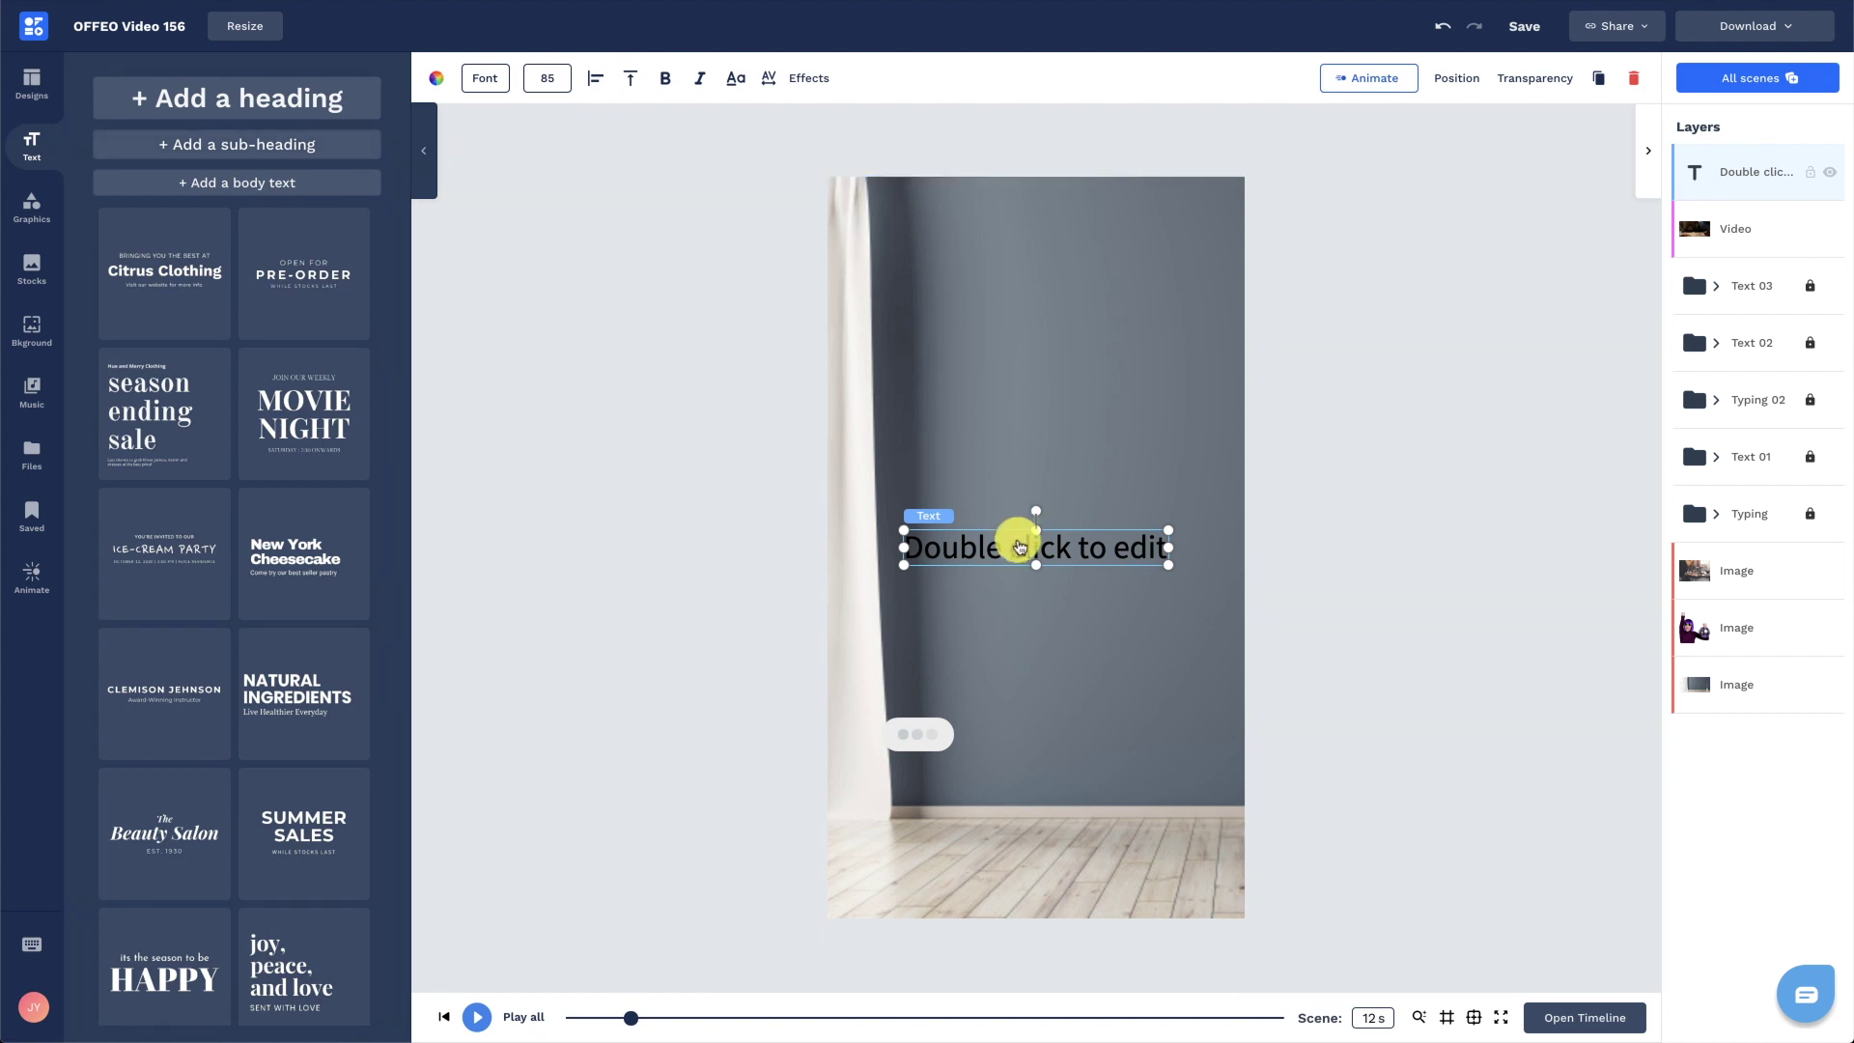
double_click(1017, 543)
type("Ti")
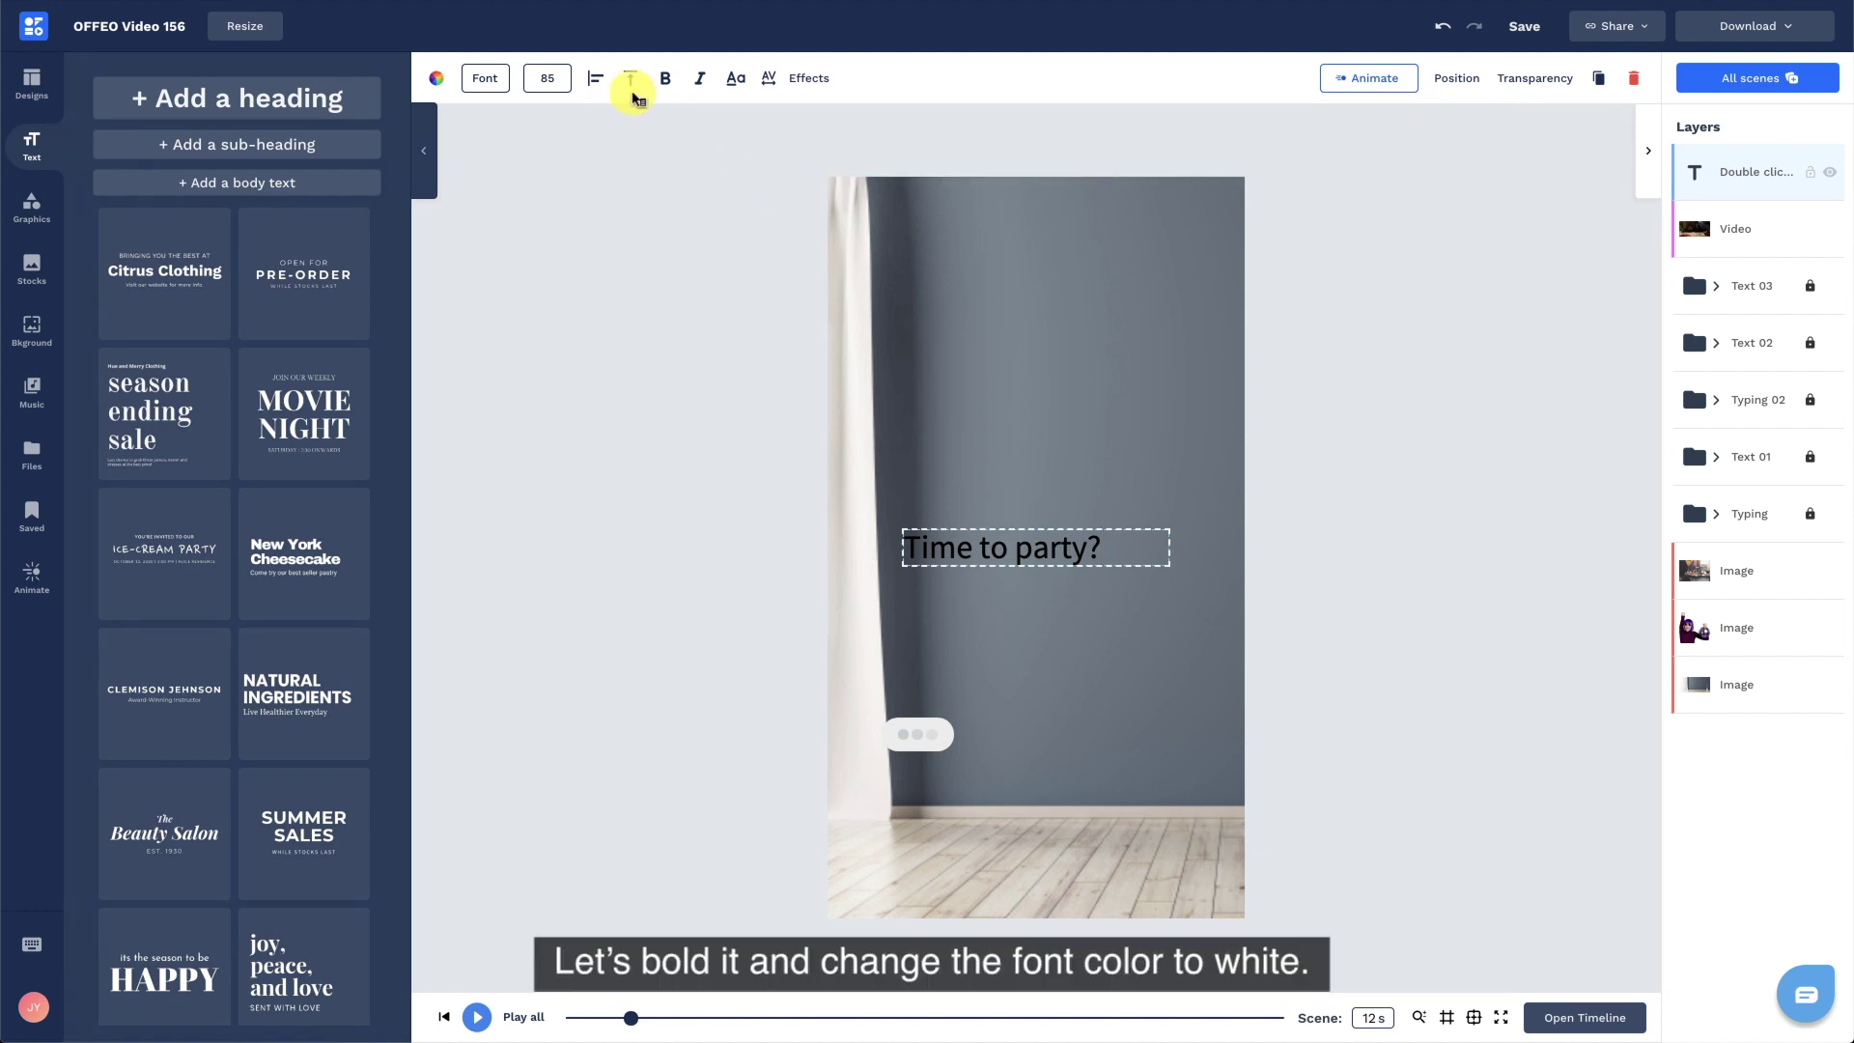
Format "Time to party?" as centred, bold, size 90 and white, and place it in the upper part of the canvas.
left_click(597, 81)
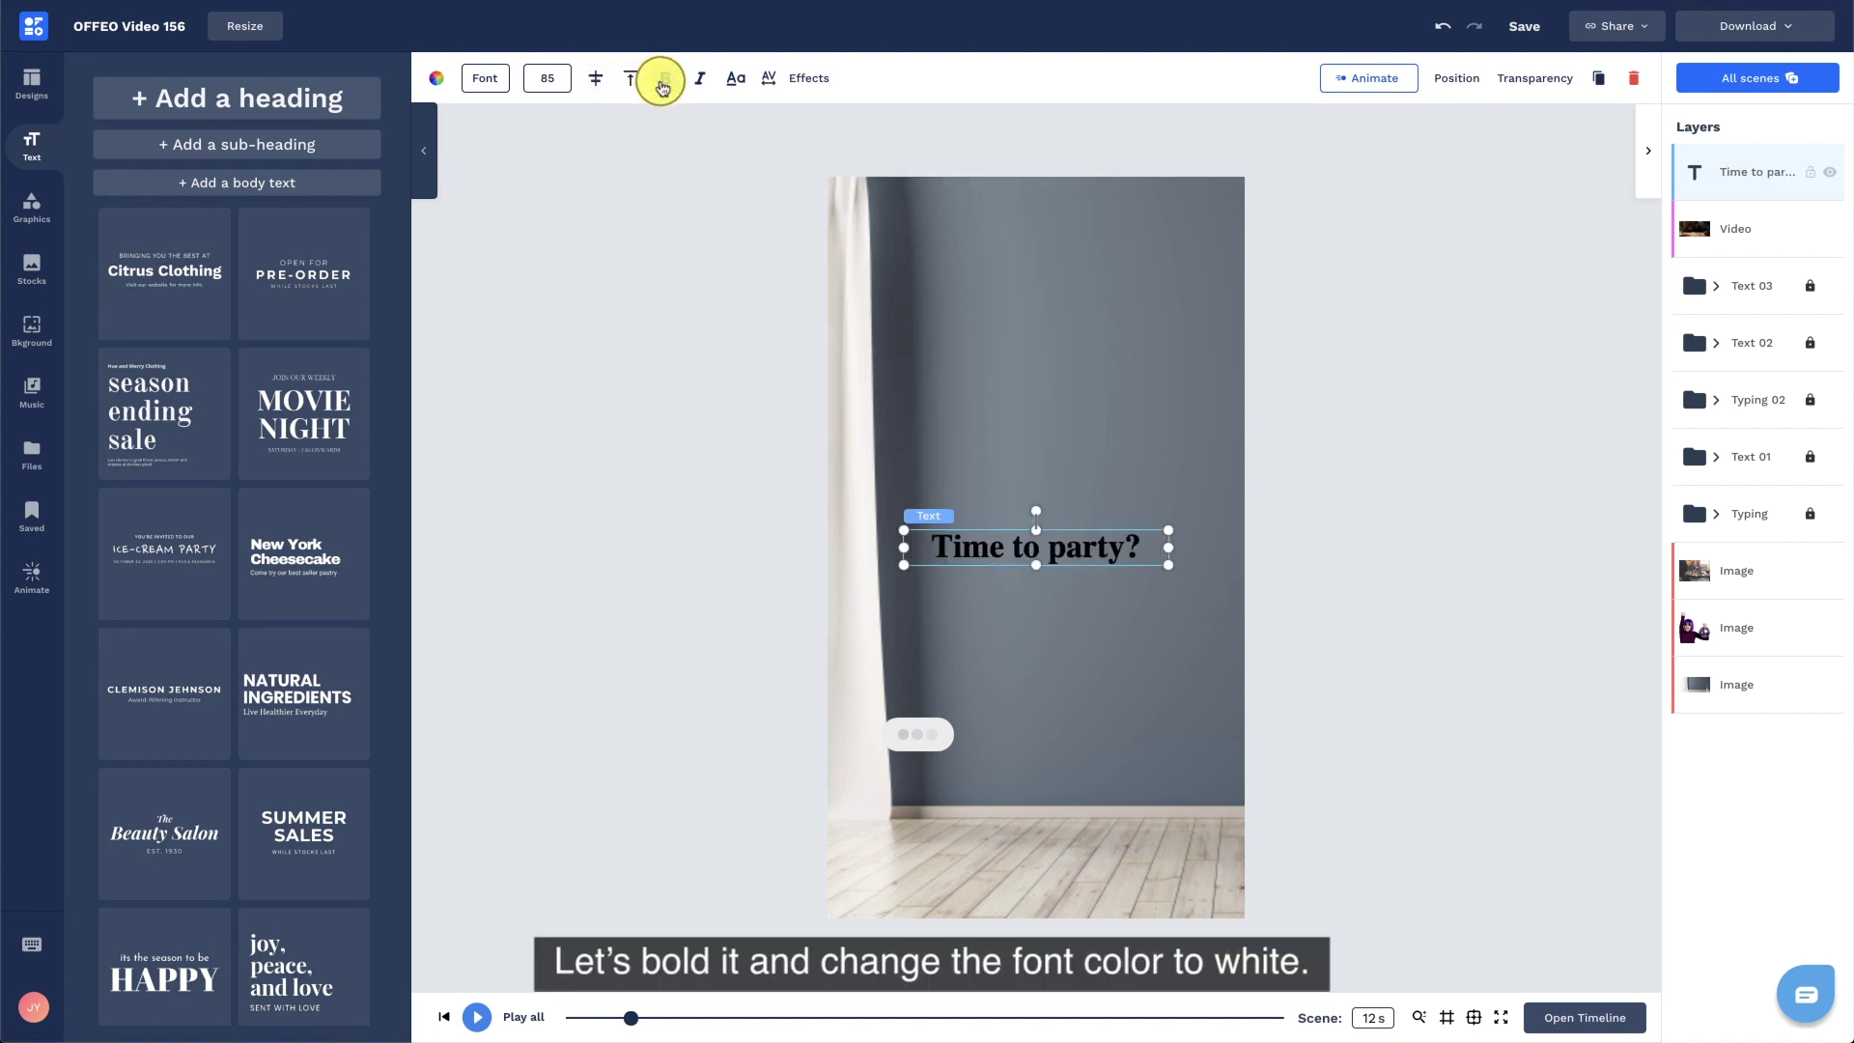
left_click(530, 78)
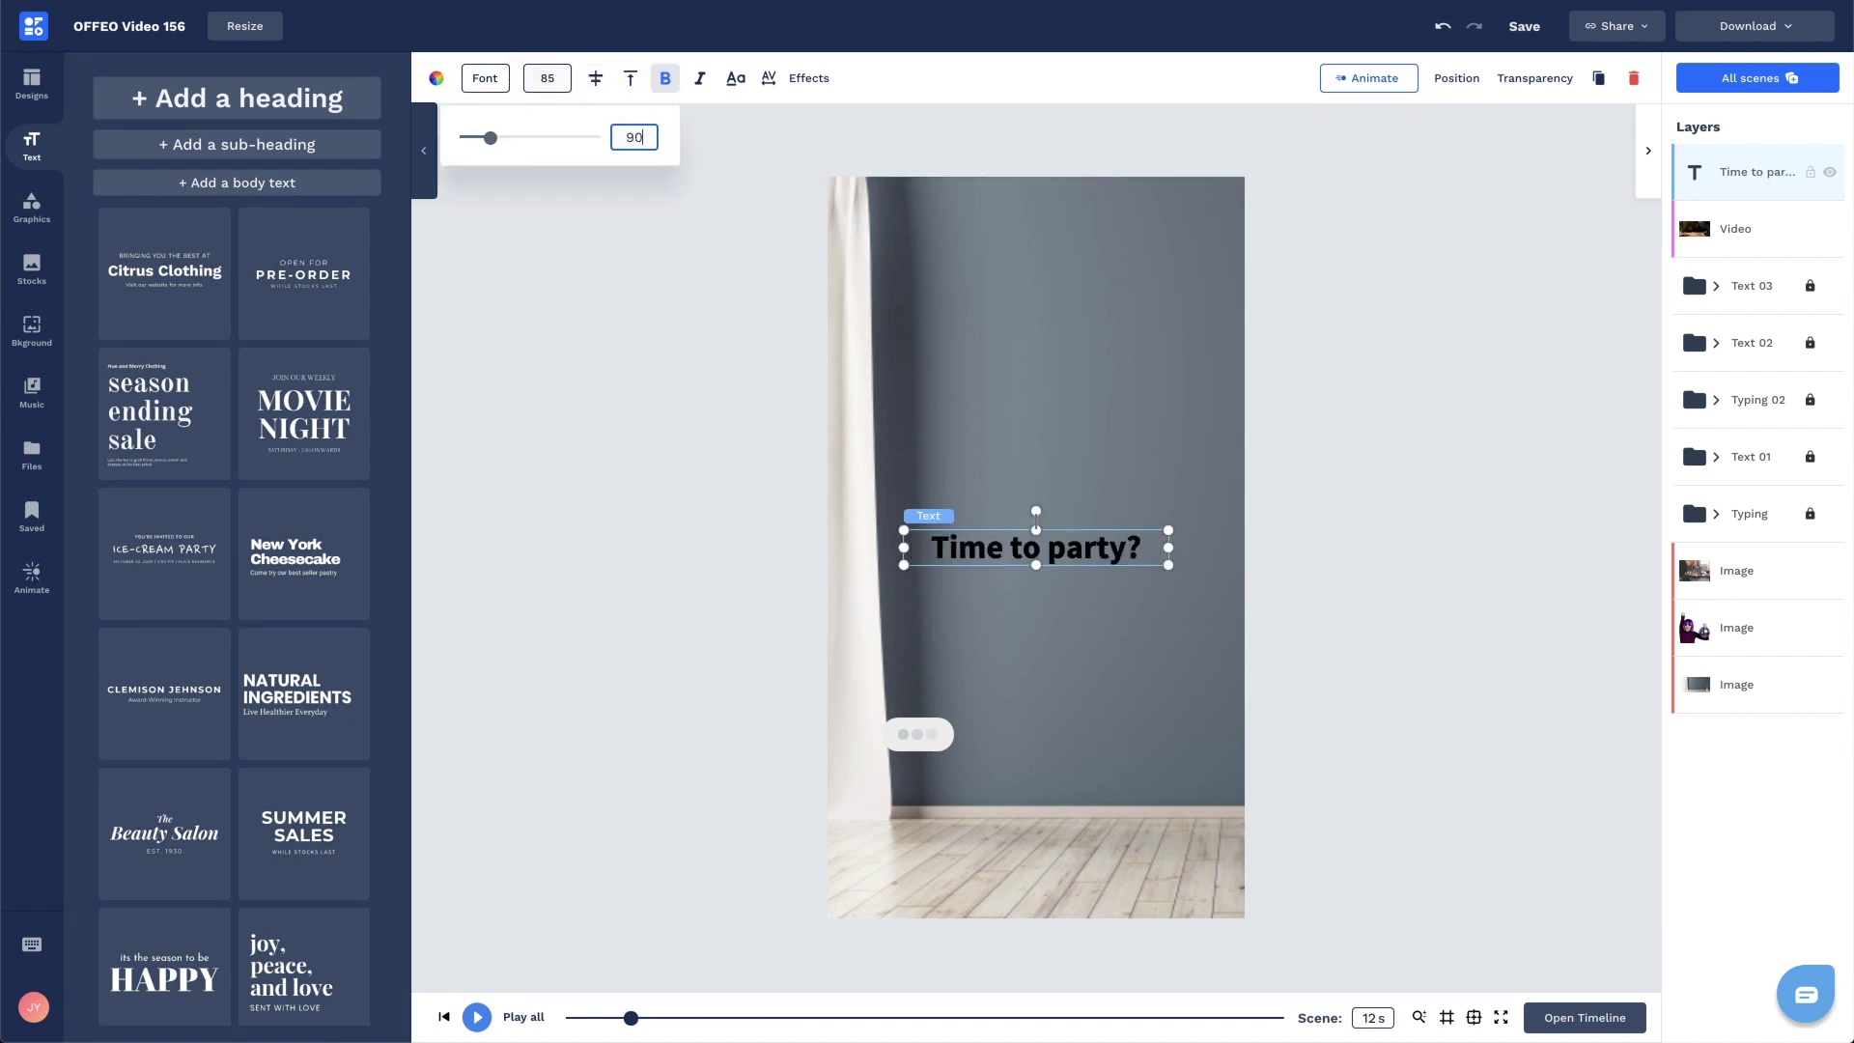
left_click(443, 79)
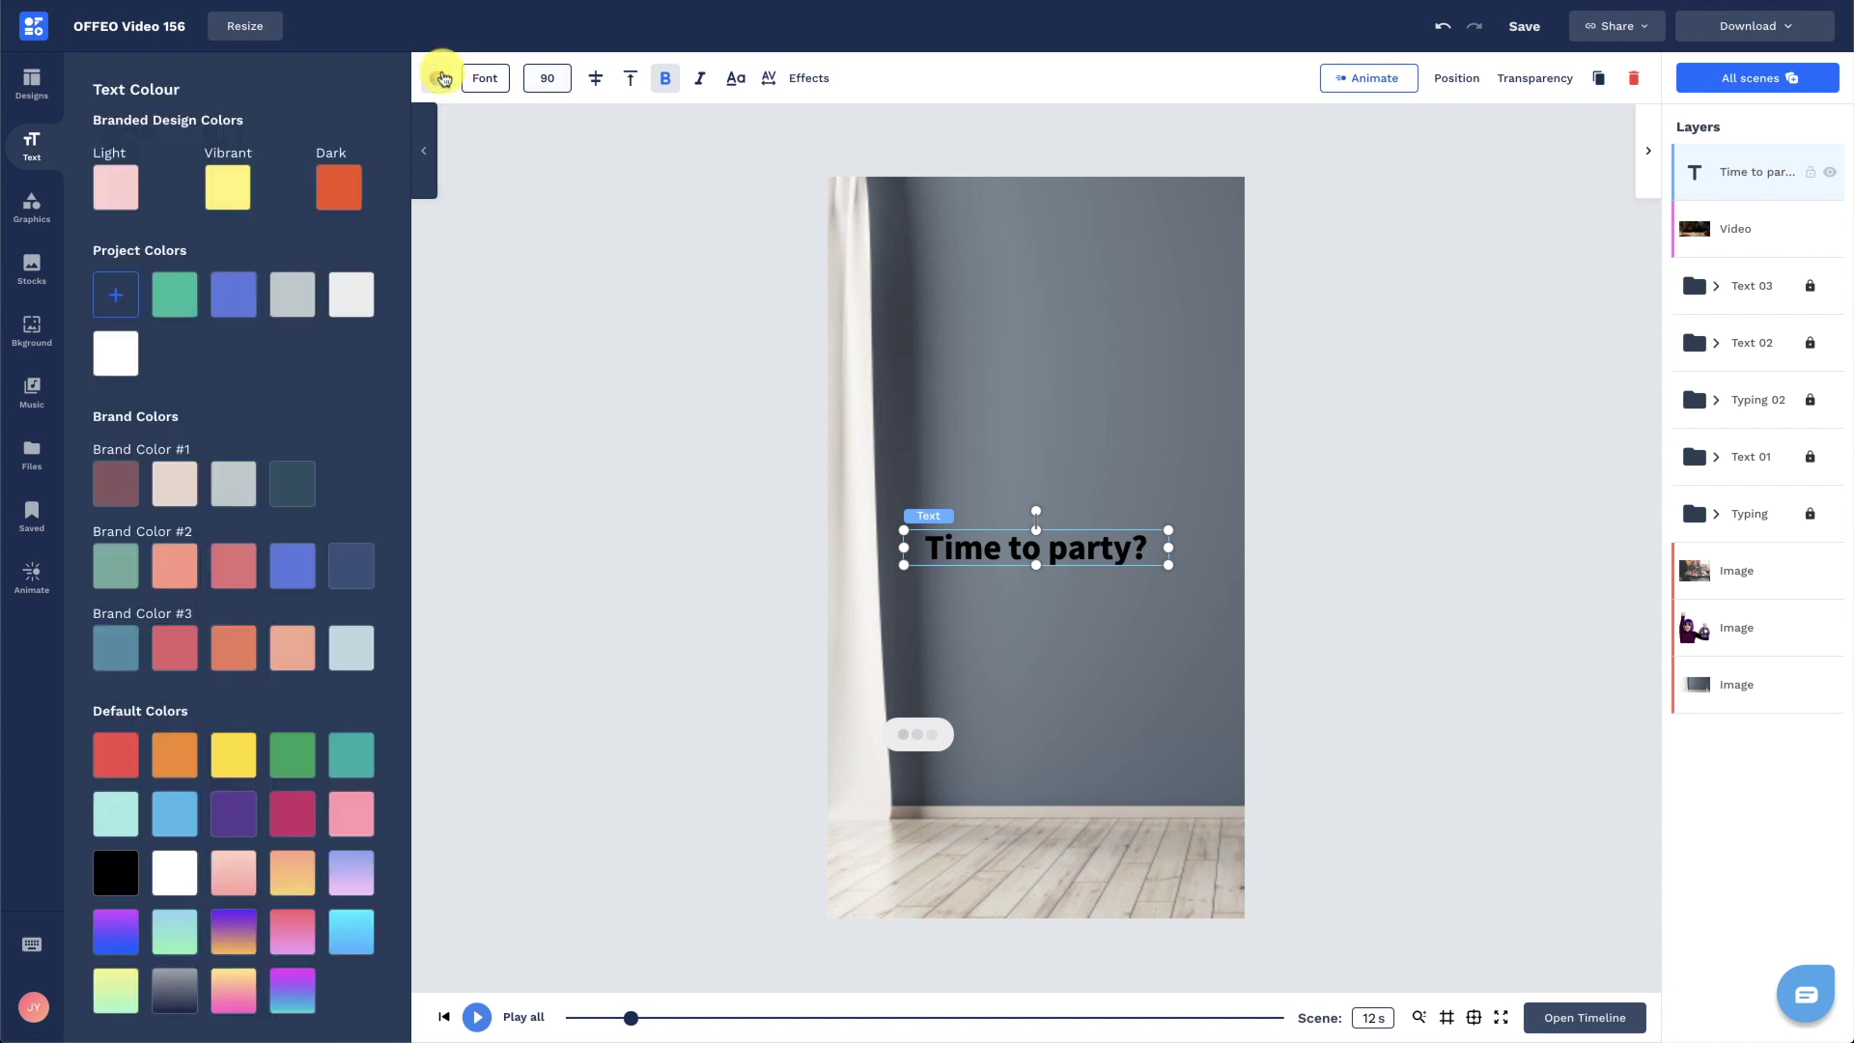
left_click(121, 355)
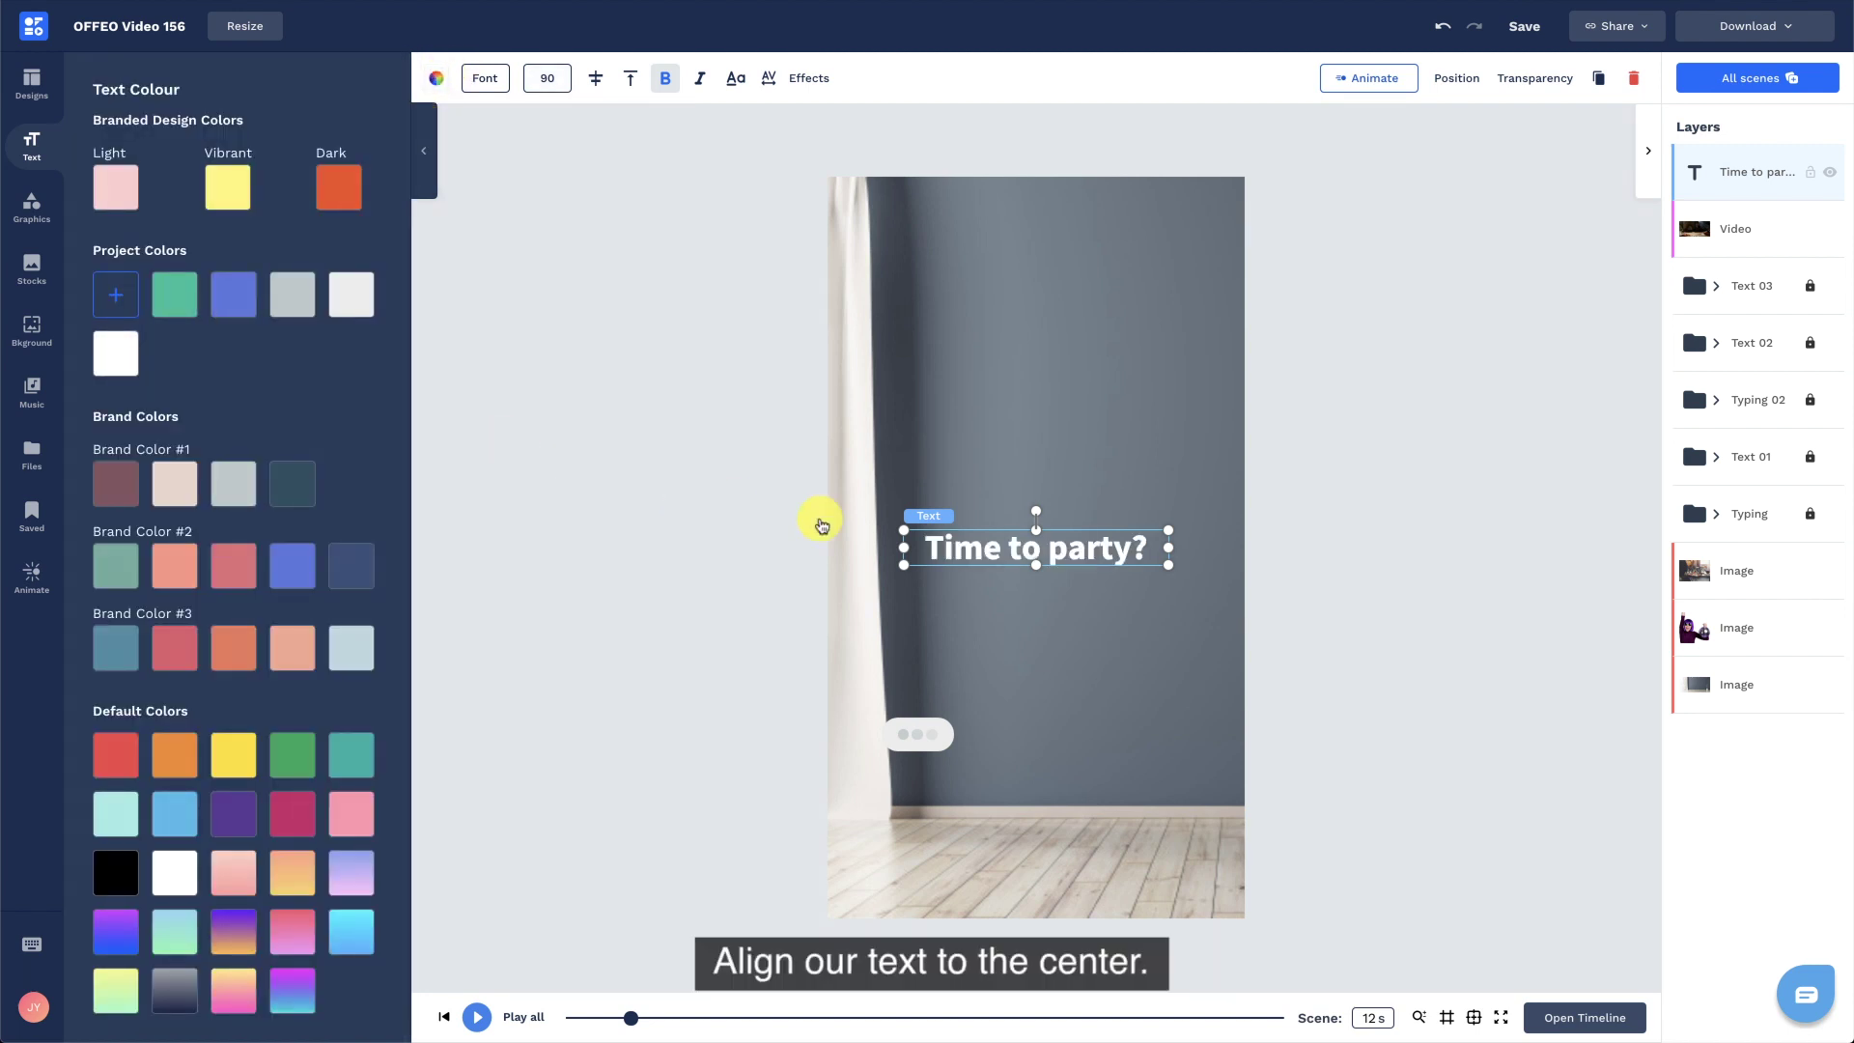
left_click_drag(1002, 554, 1010, 298)
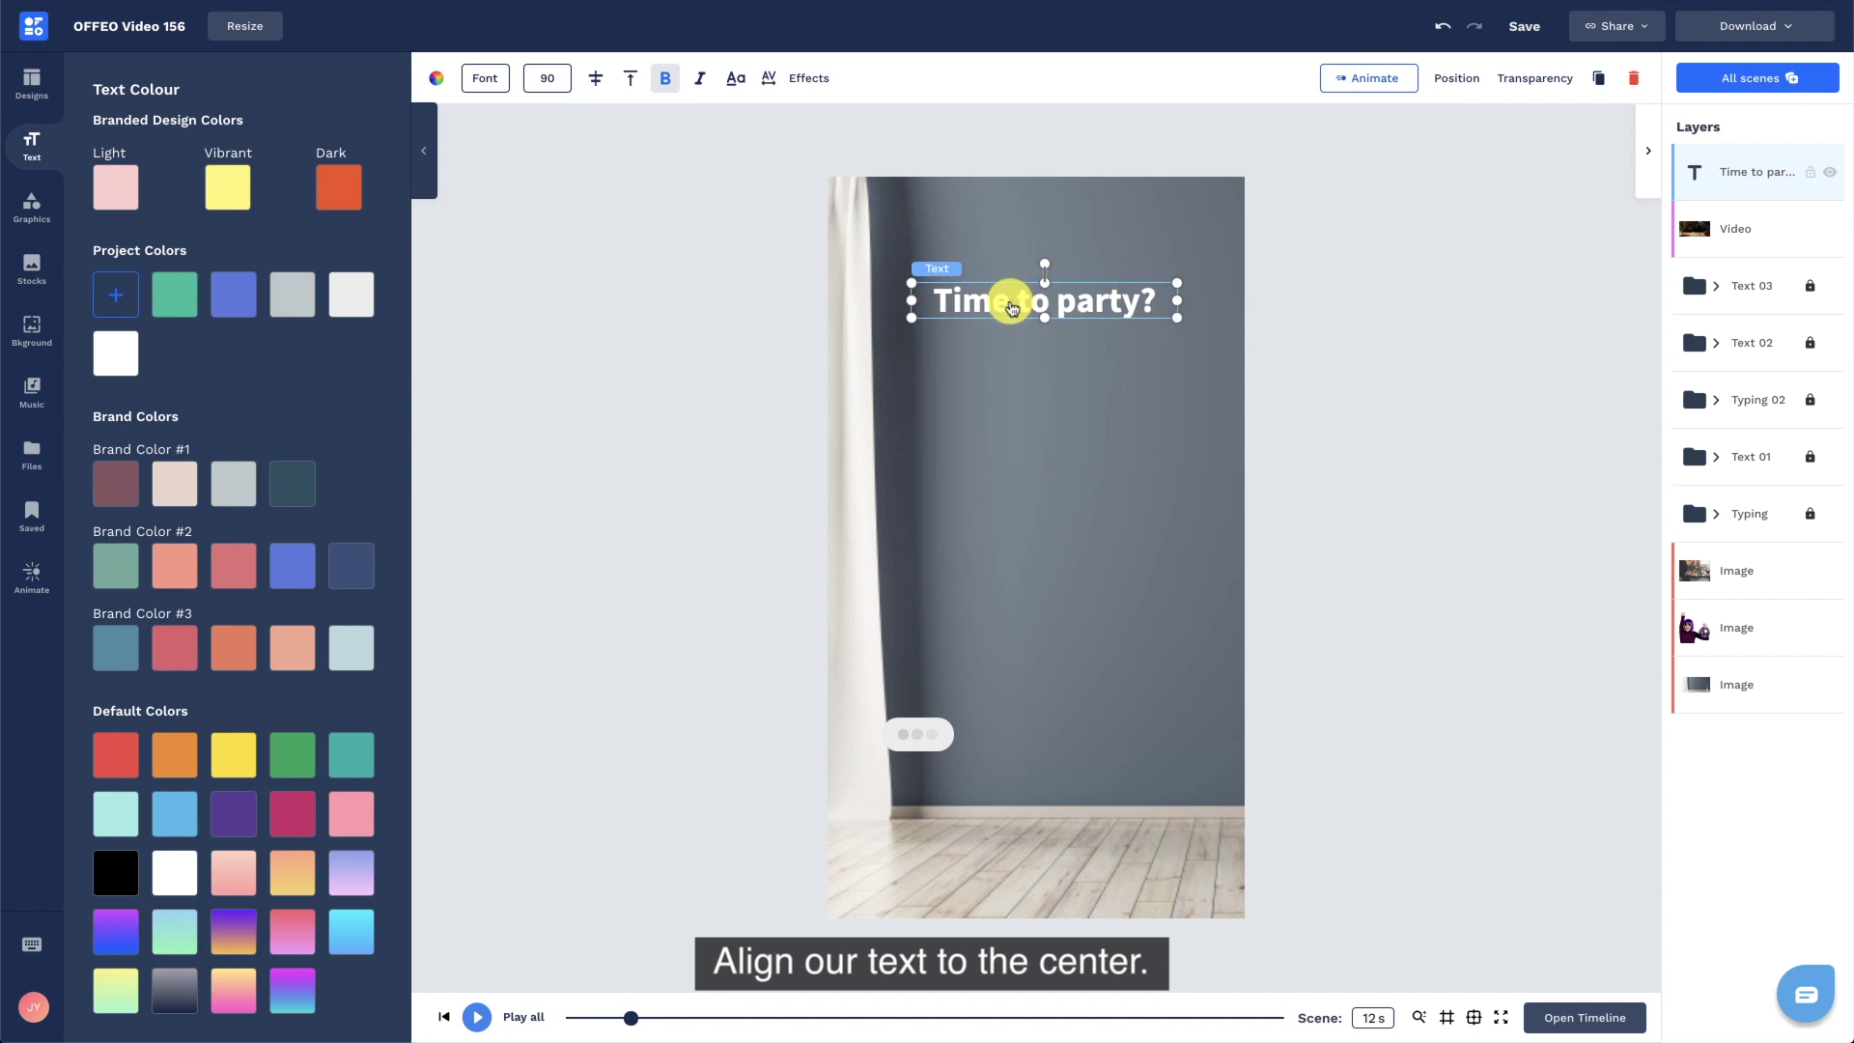
Give the "Time to party?" text a Mask In entrance from the bottom.
left_click(1574, 1016)
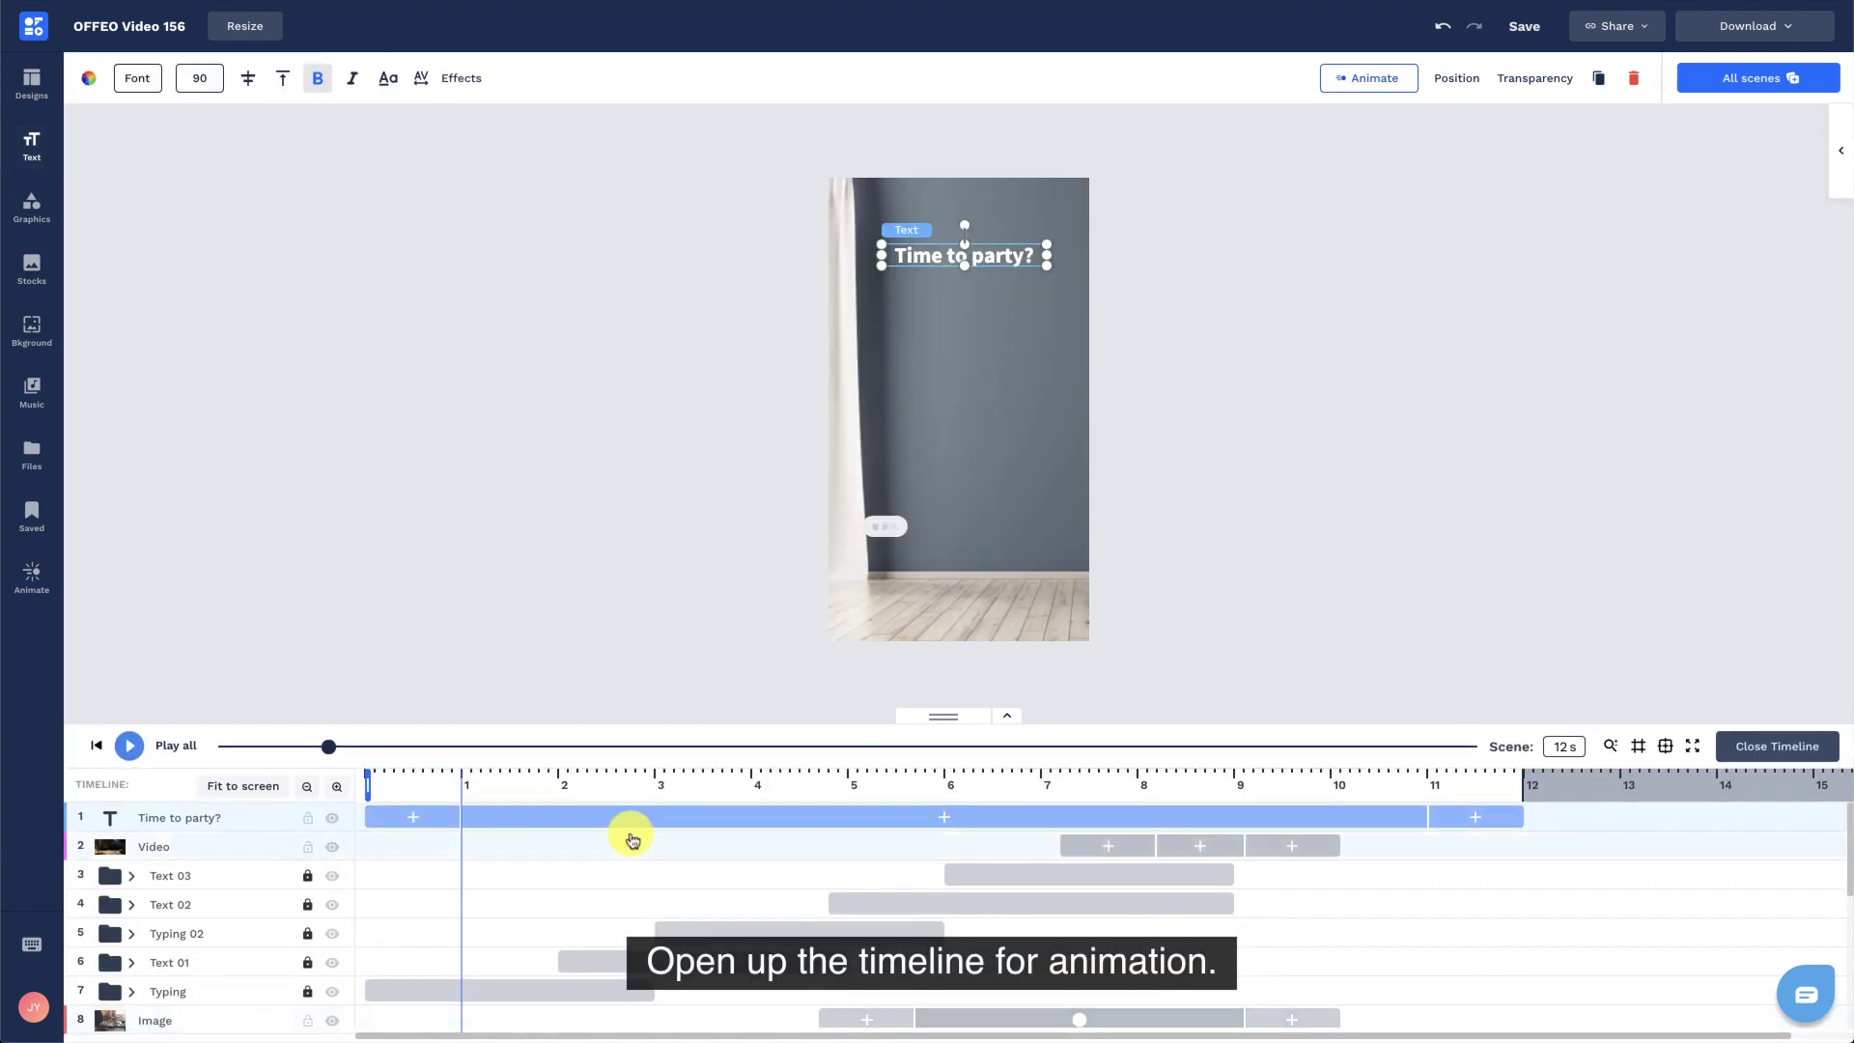
left_click(425, 815)
left_click(530, 510)
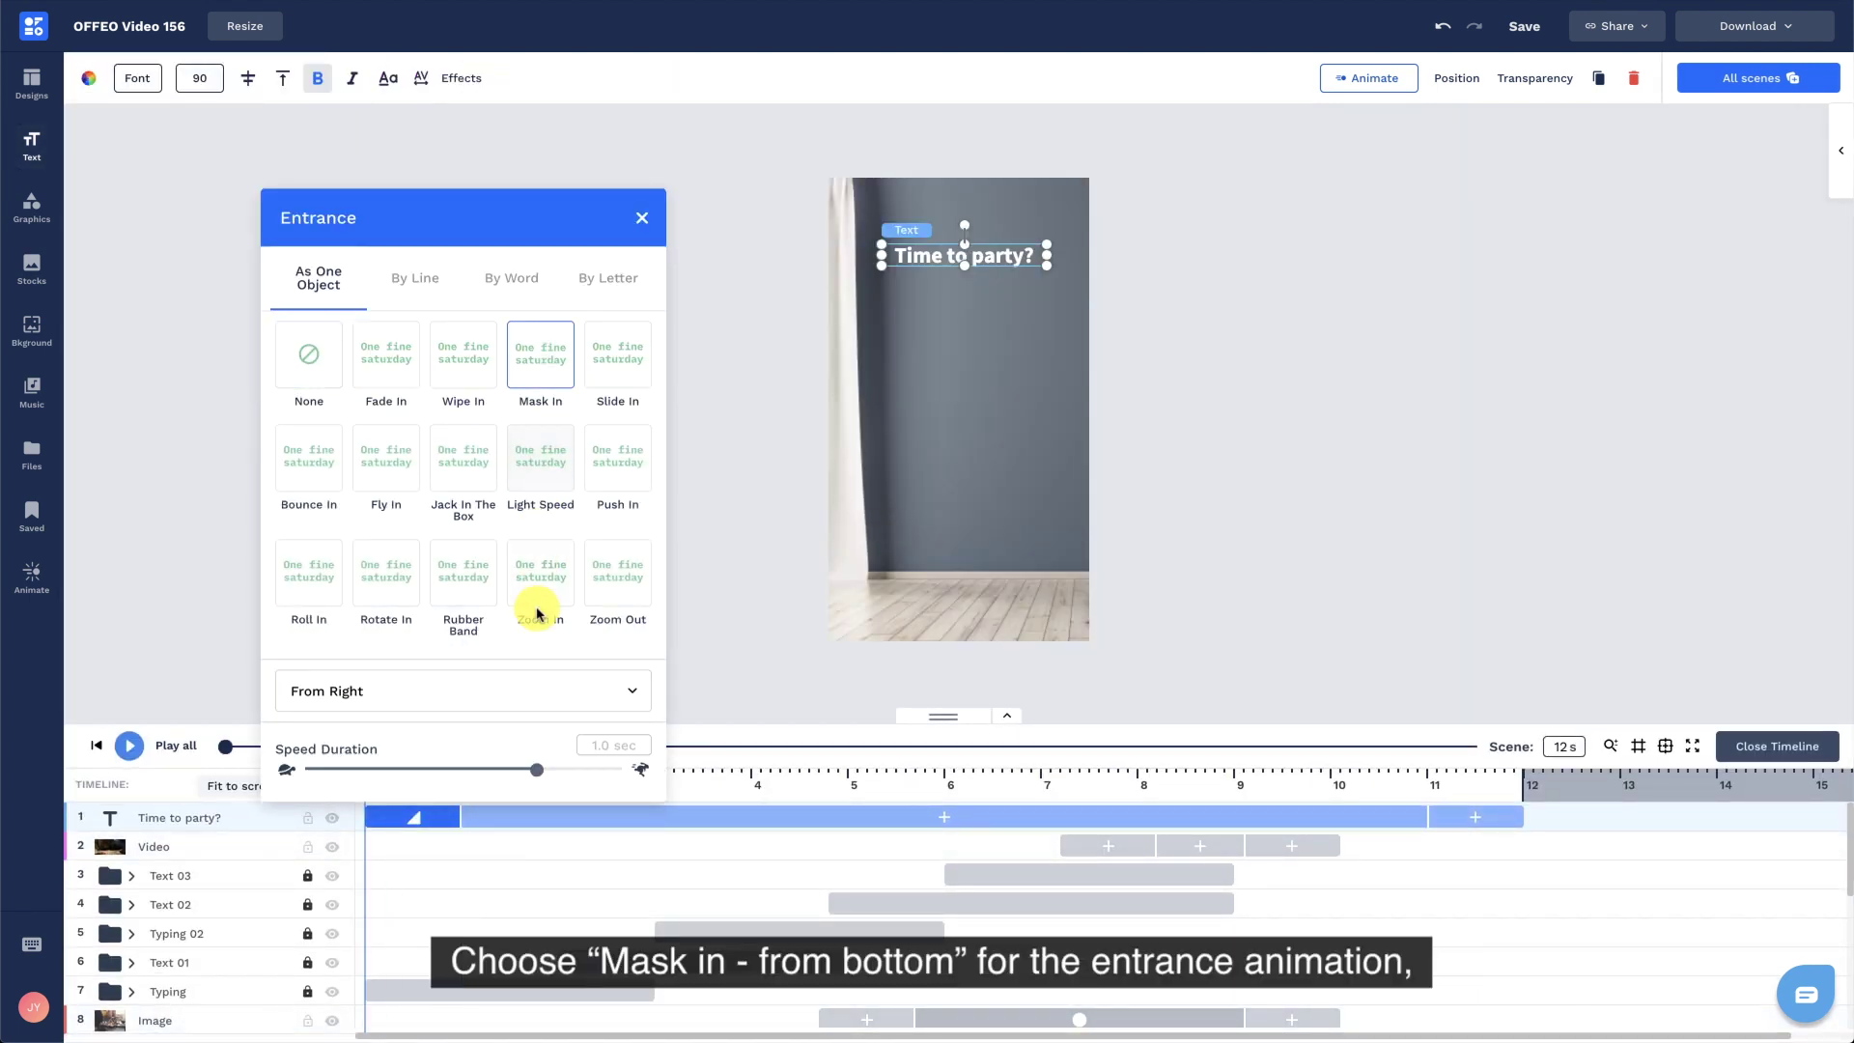
left_click(537, 709)
left_click(241, 768)
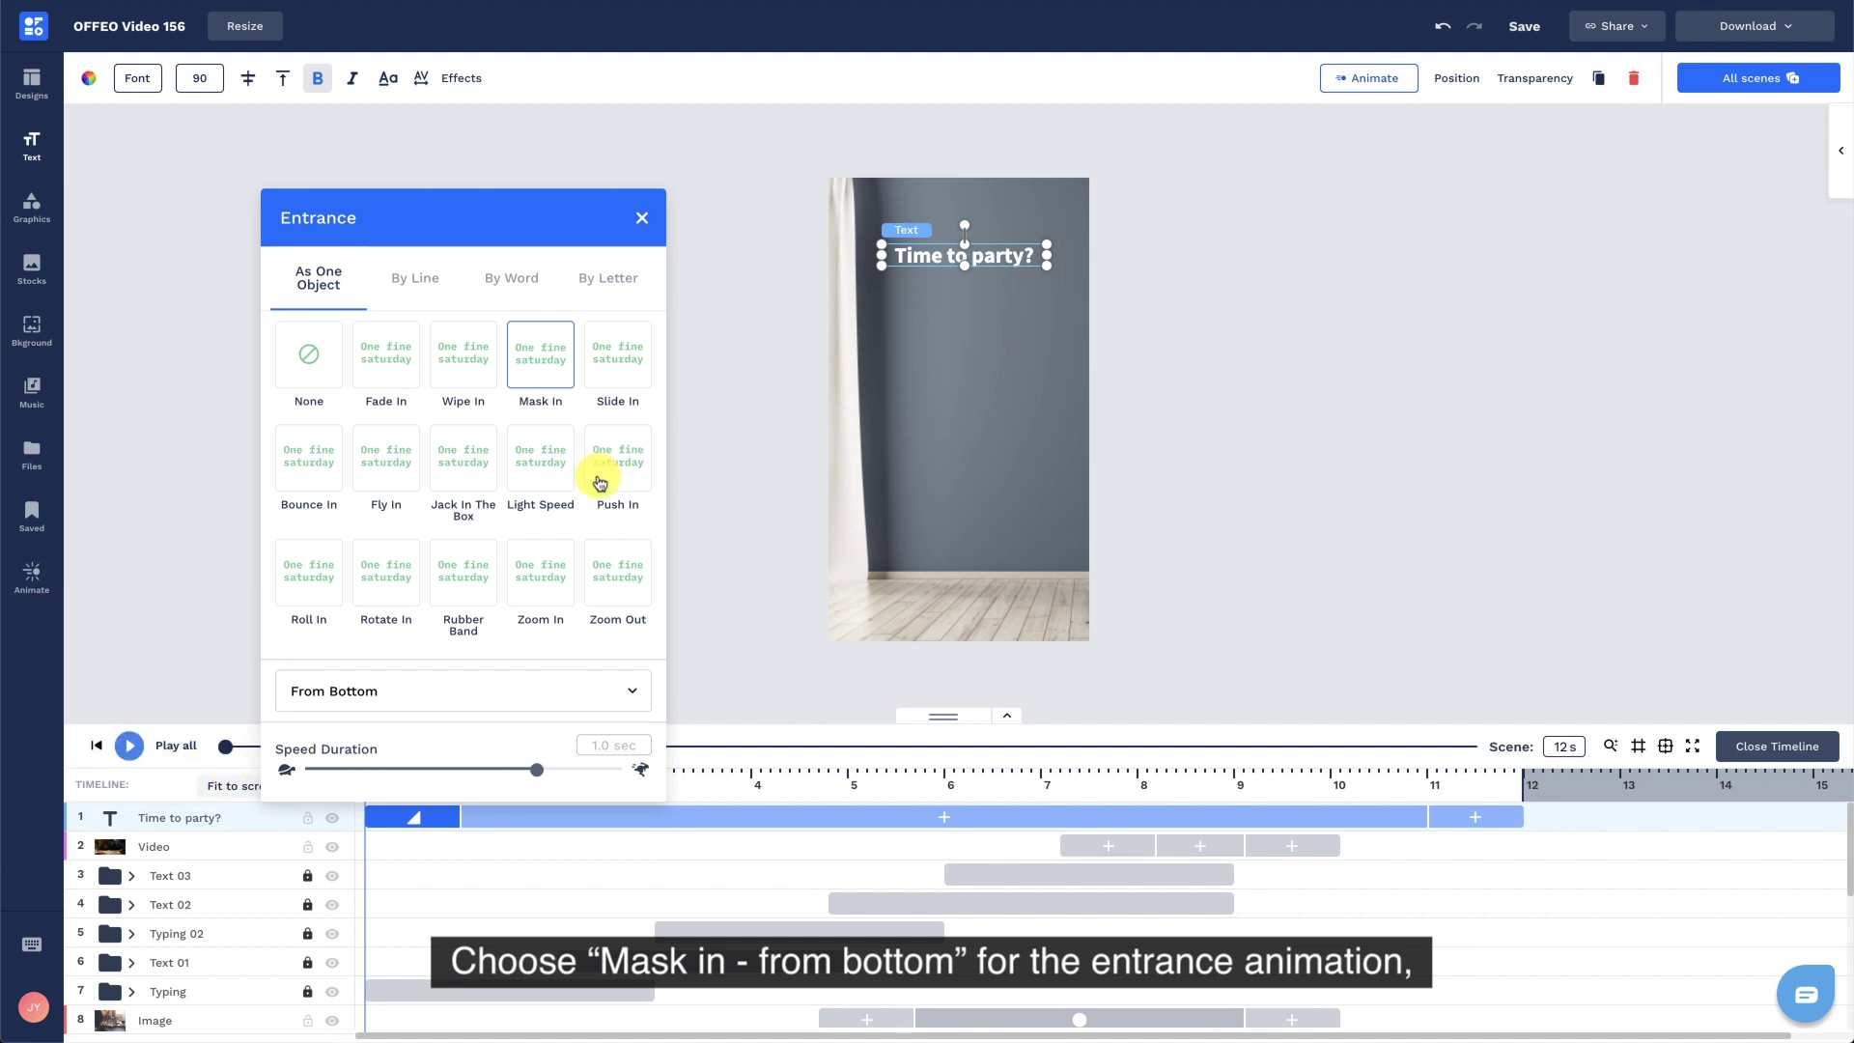
left_click(638, 229)
Give the "Time to party?" text a faster Mask Out exit to the top and shorten its layer to about 3 seconds.
left_click(1452, 814)
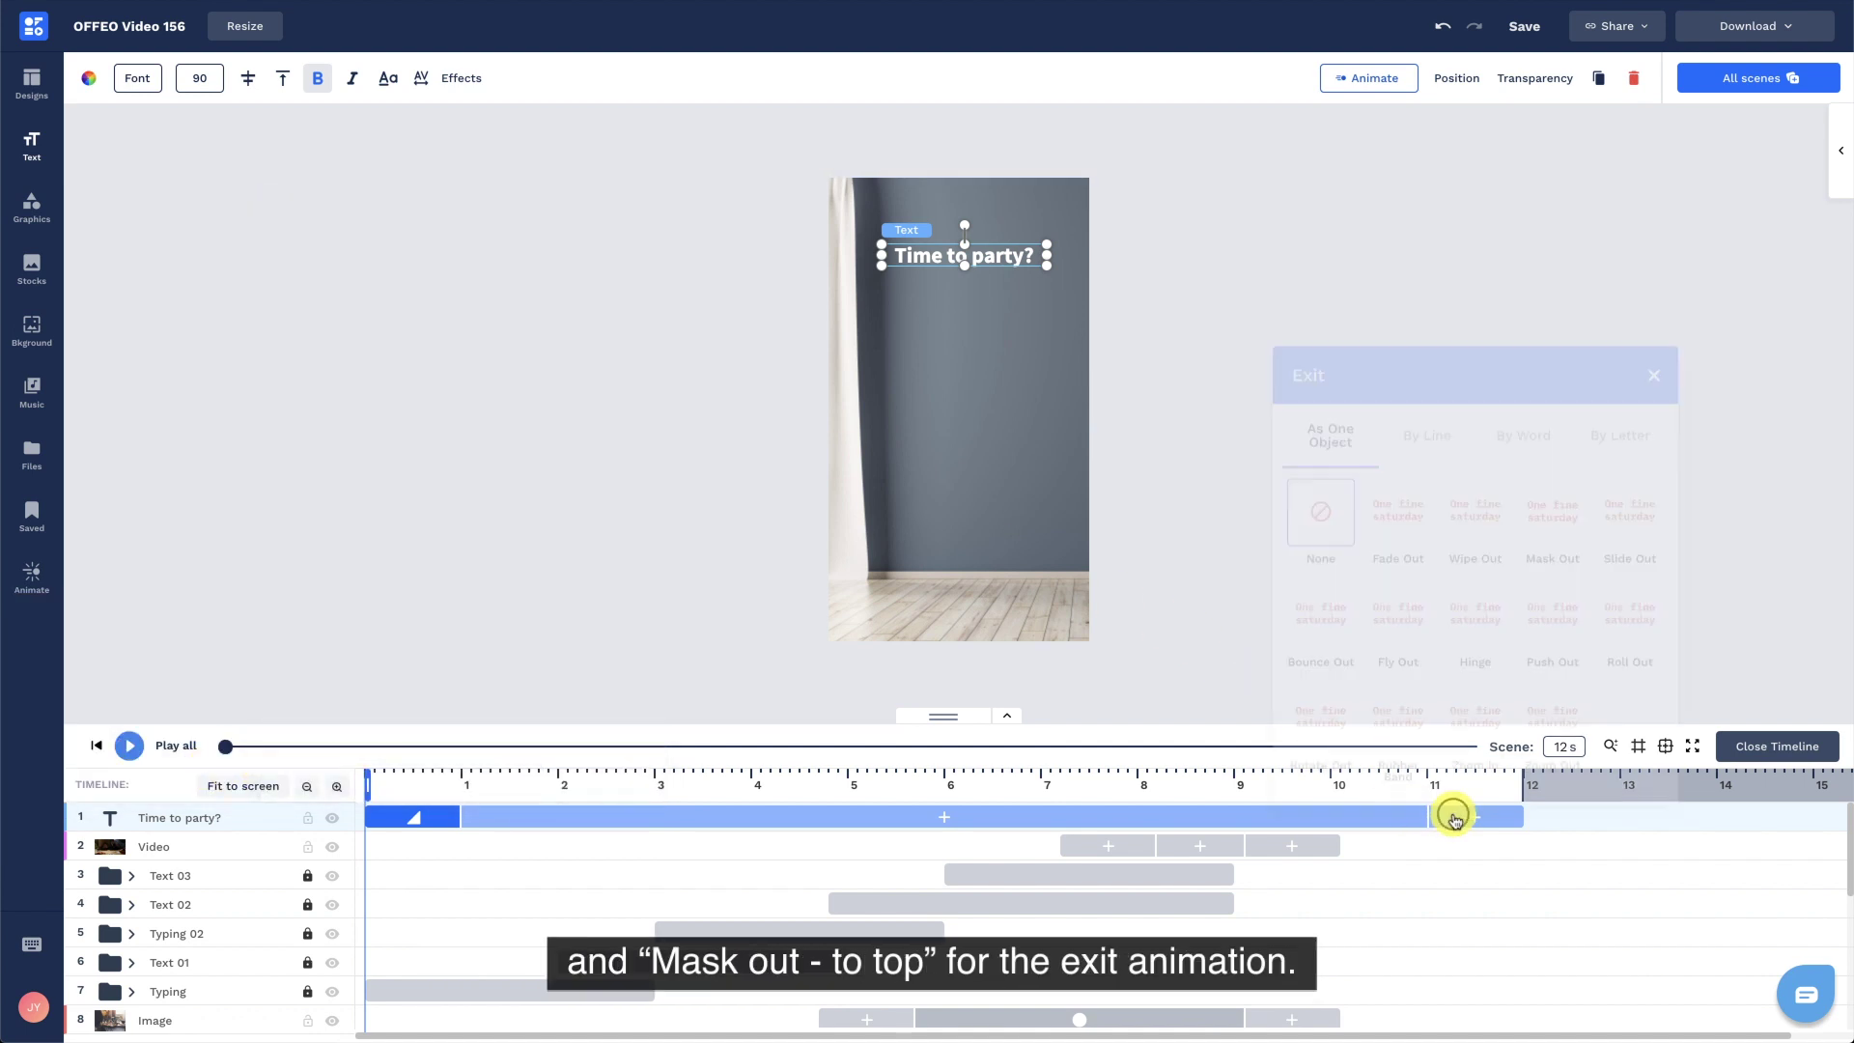
left_click(1548, 527)
left_click(1533, 690)
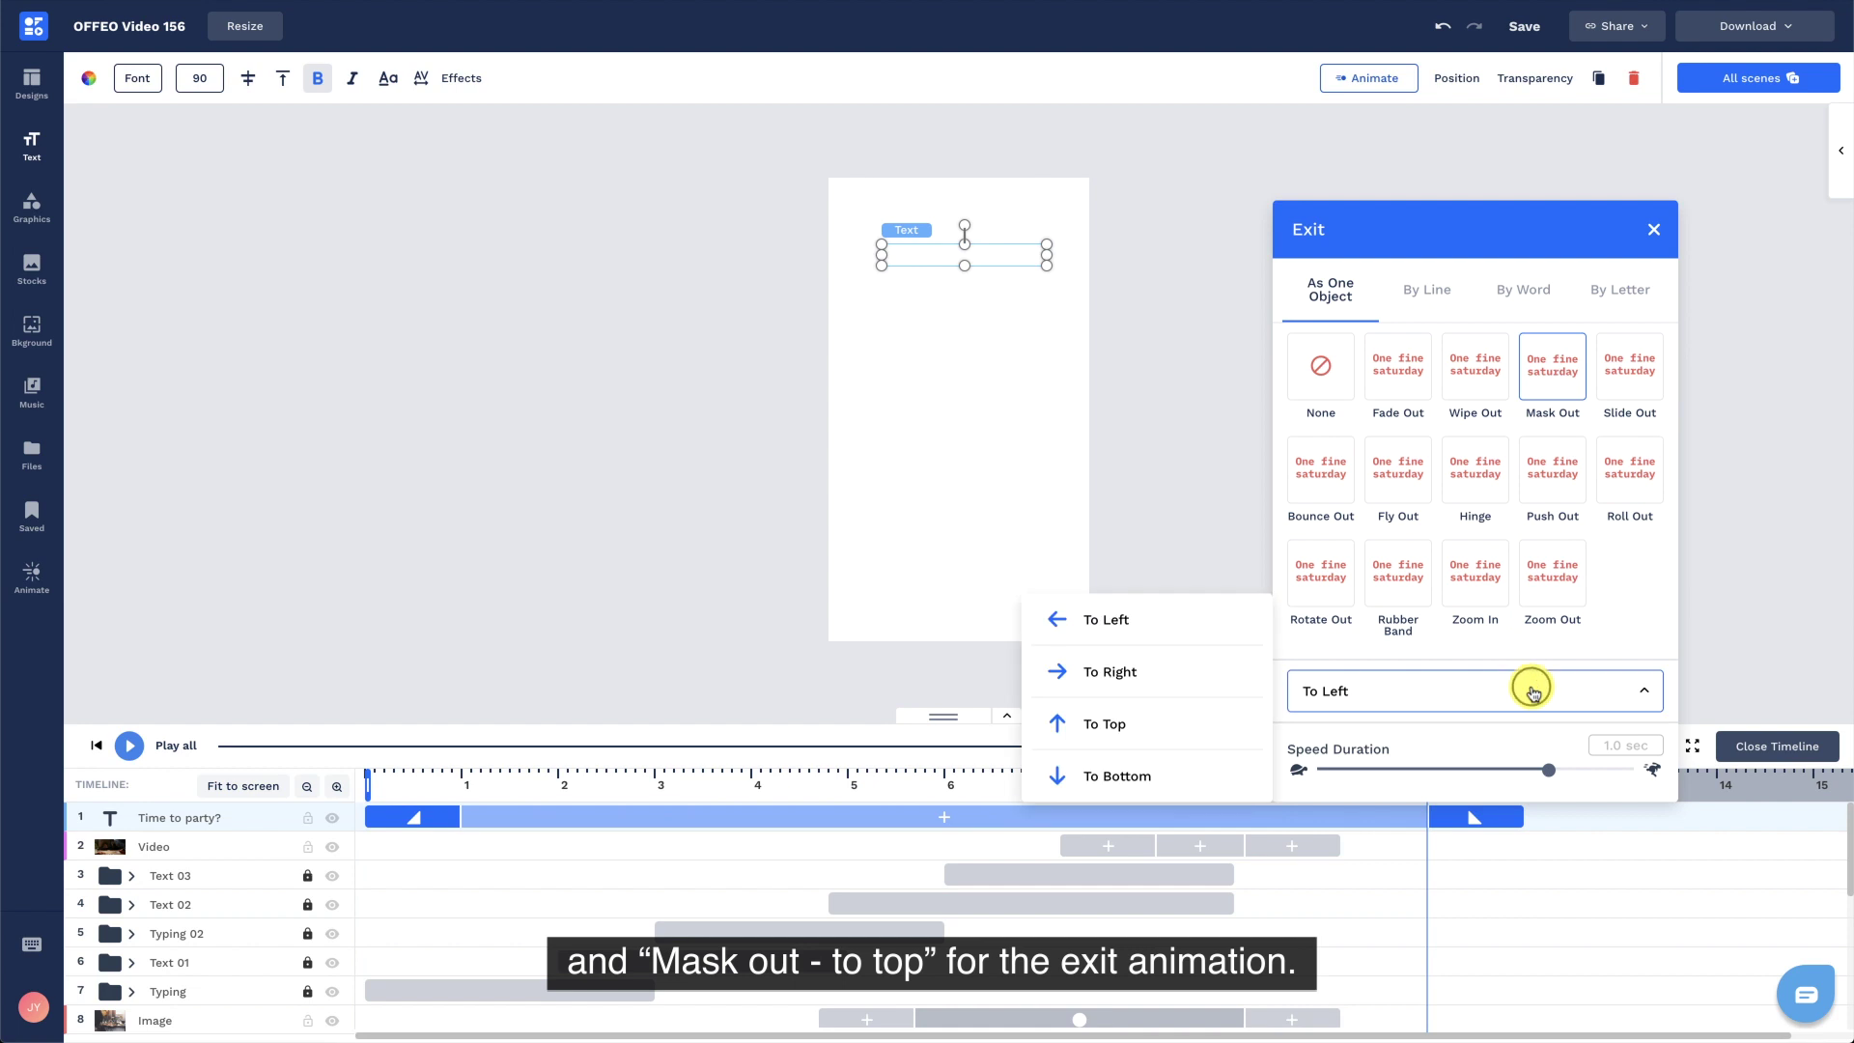
left_click(1260, 725)
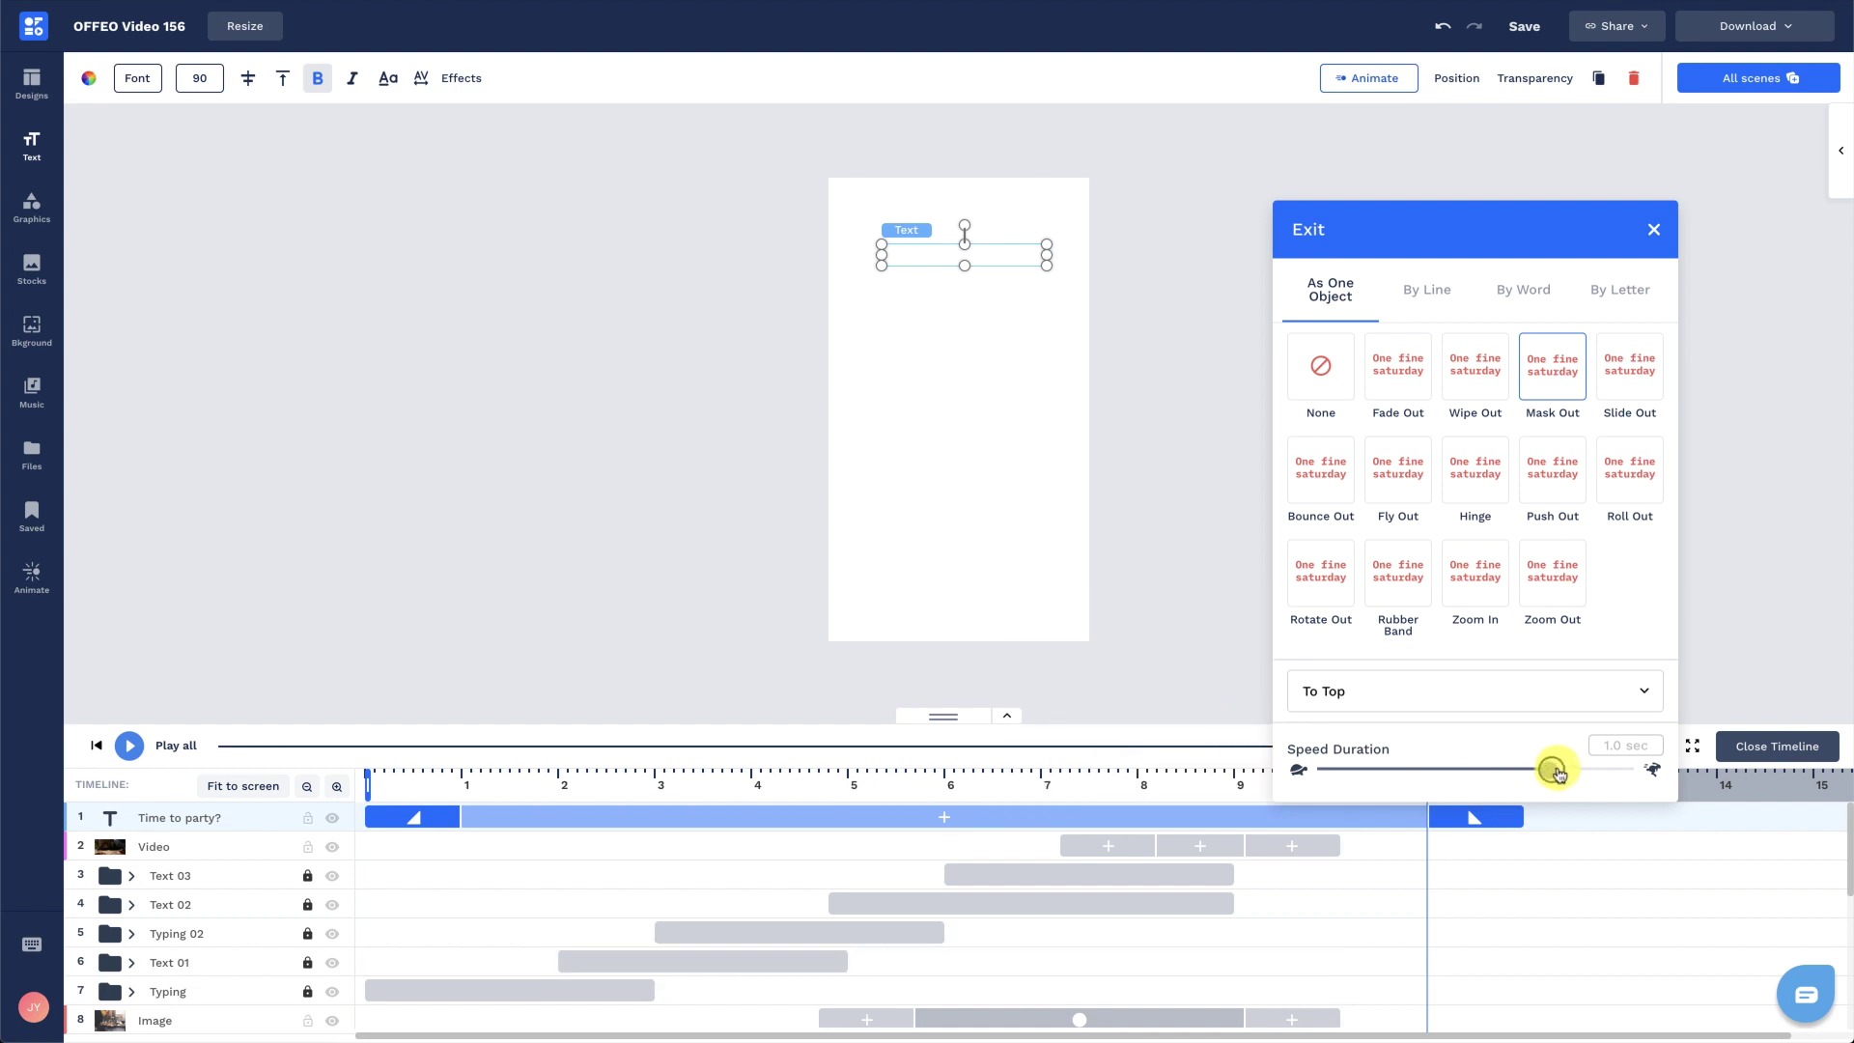
left_click_drag(1559, 773, 707, 816)
left_click(1654, 233)
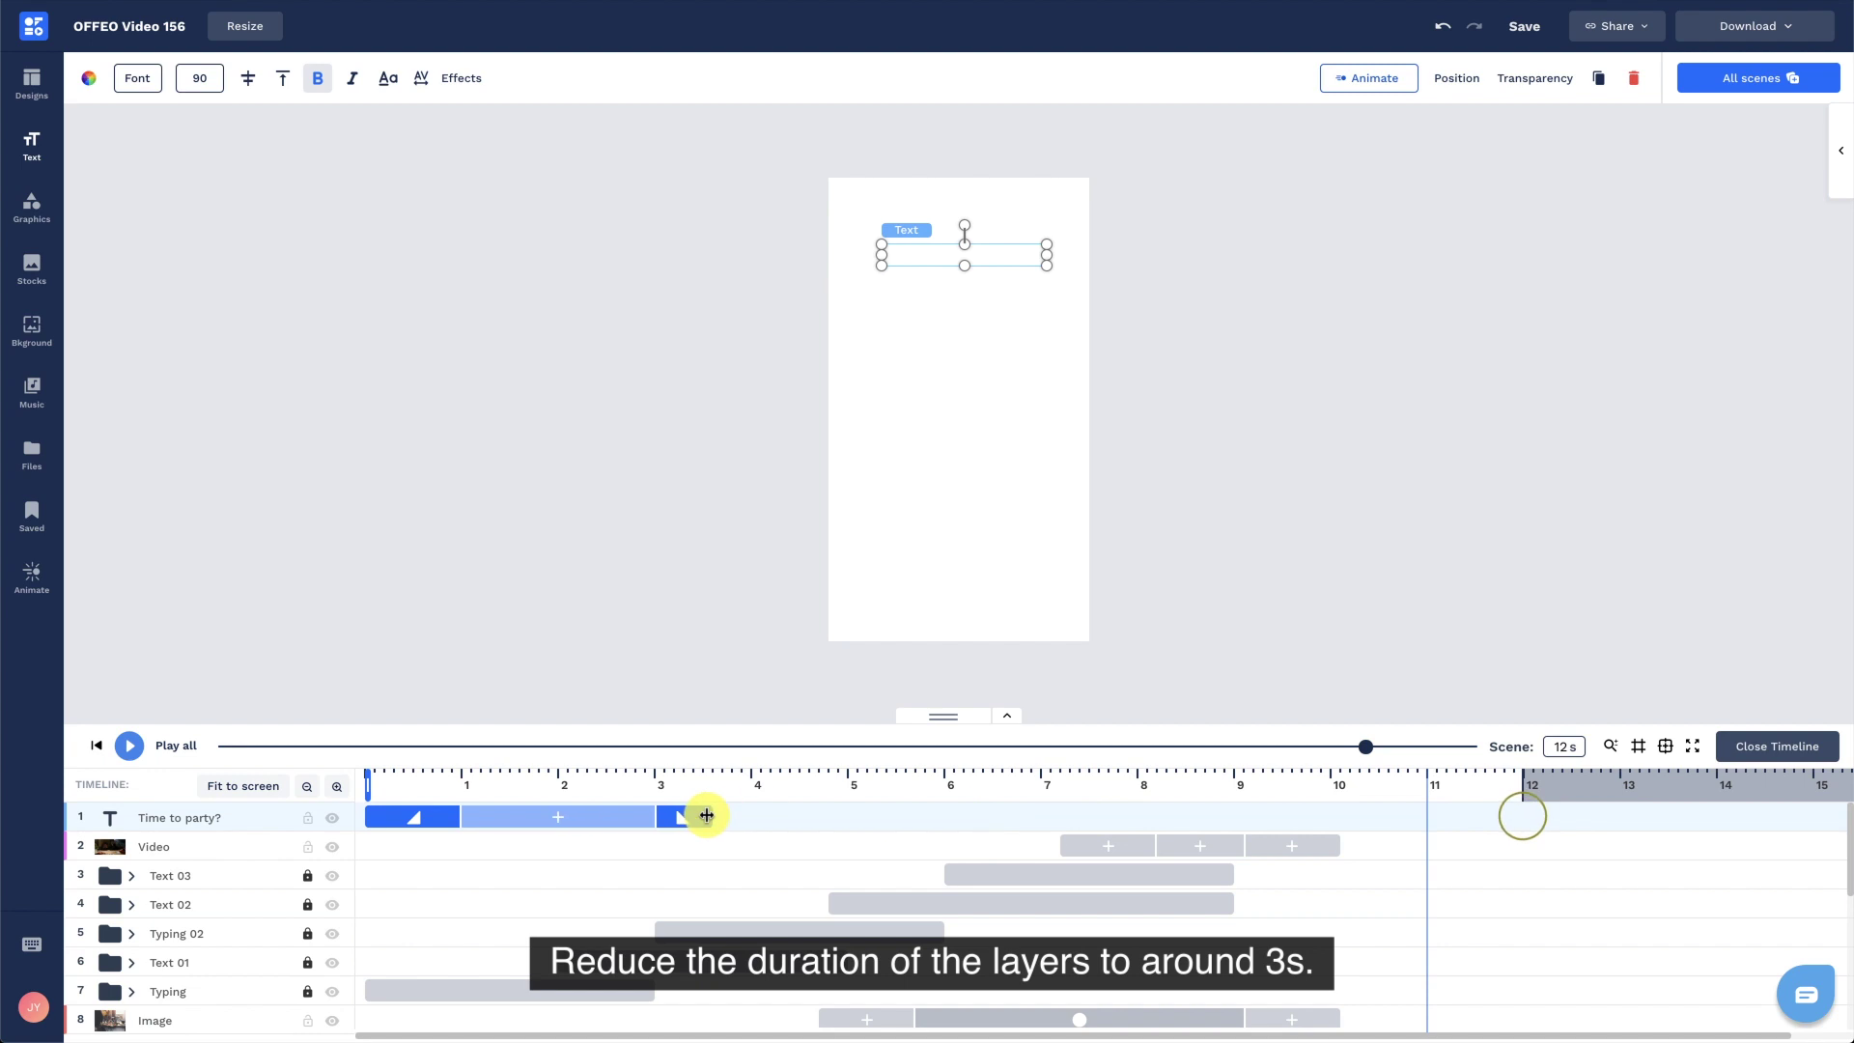
Duplicate the "Time to party?" text and stagger the layers, with the original ending and the copy starting at about 2 seconds.
left_click(560, 776)
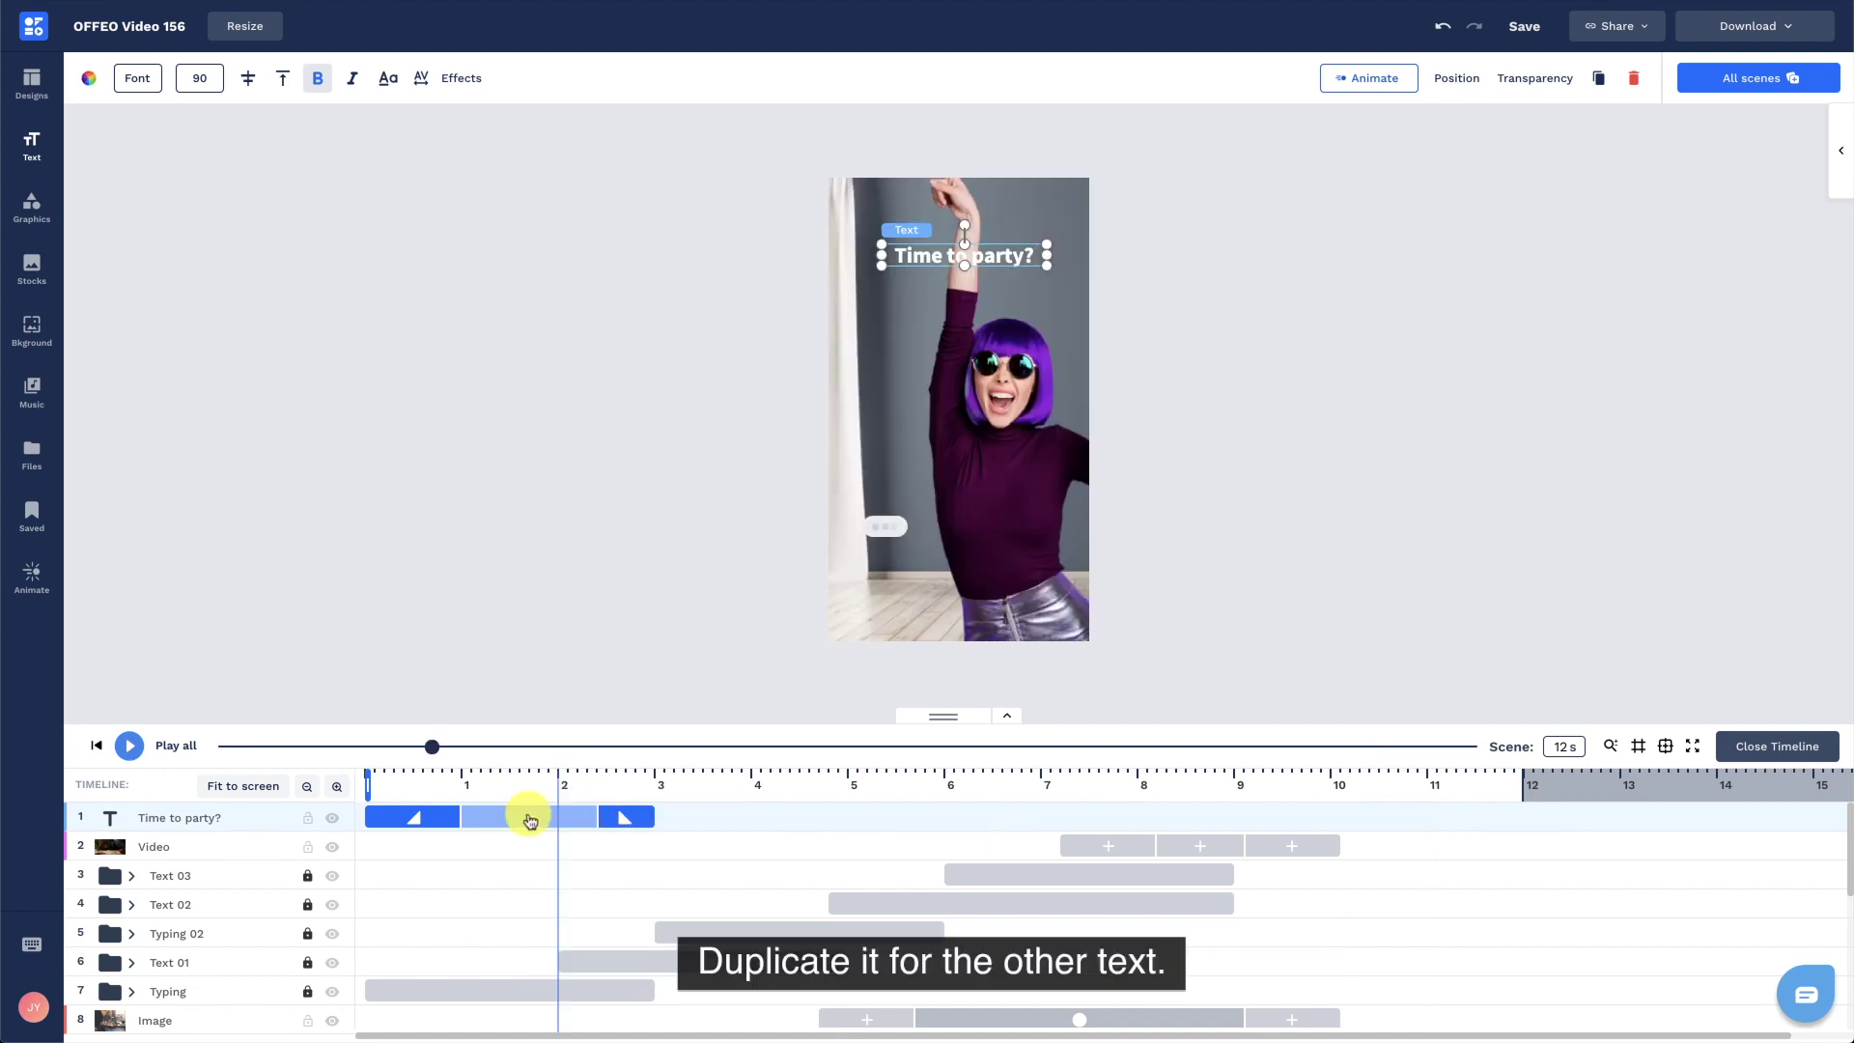
key("ctrl+d")
left_click_drag(530, 818, 580, 843)
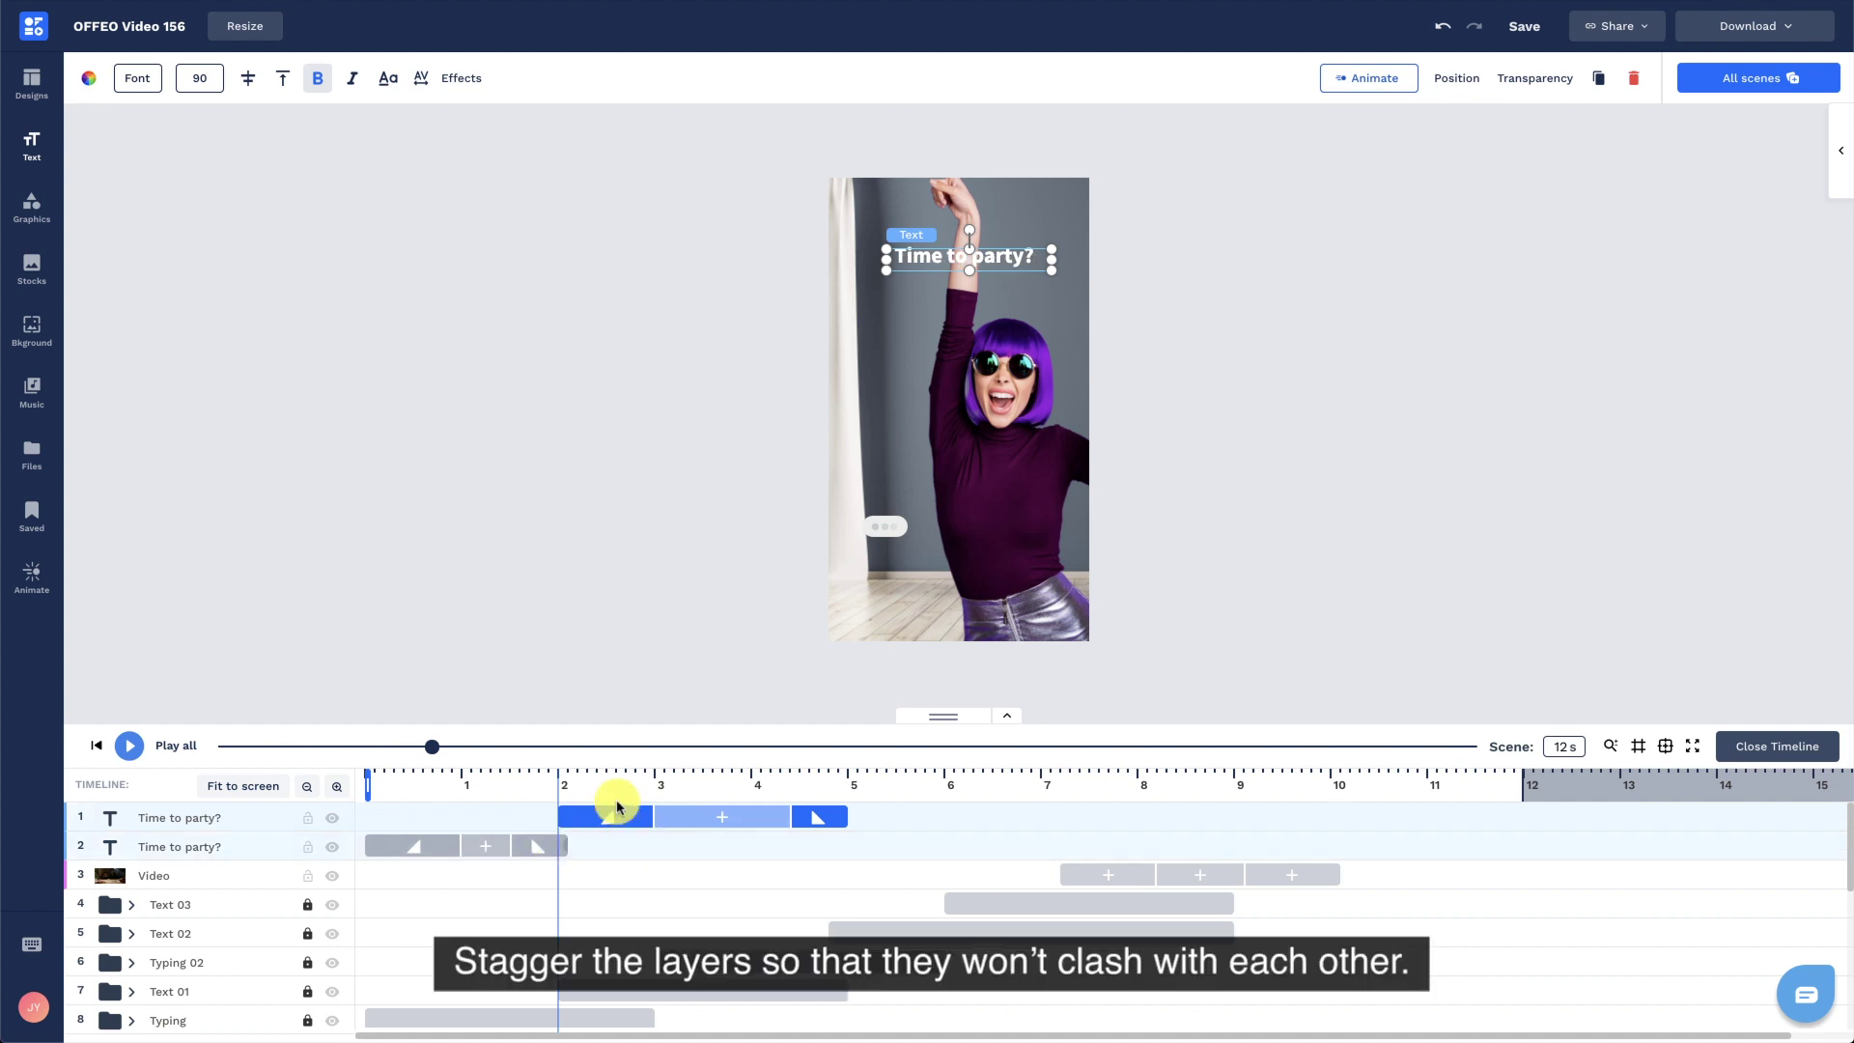
Change the duplicated text to read "You've been missing out!".
left_click(693, 779)
double_click(931, 257)
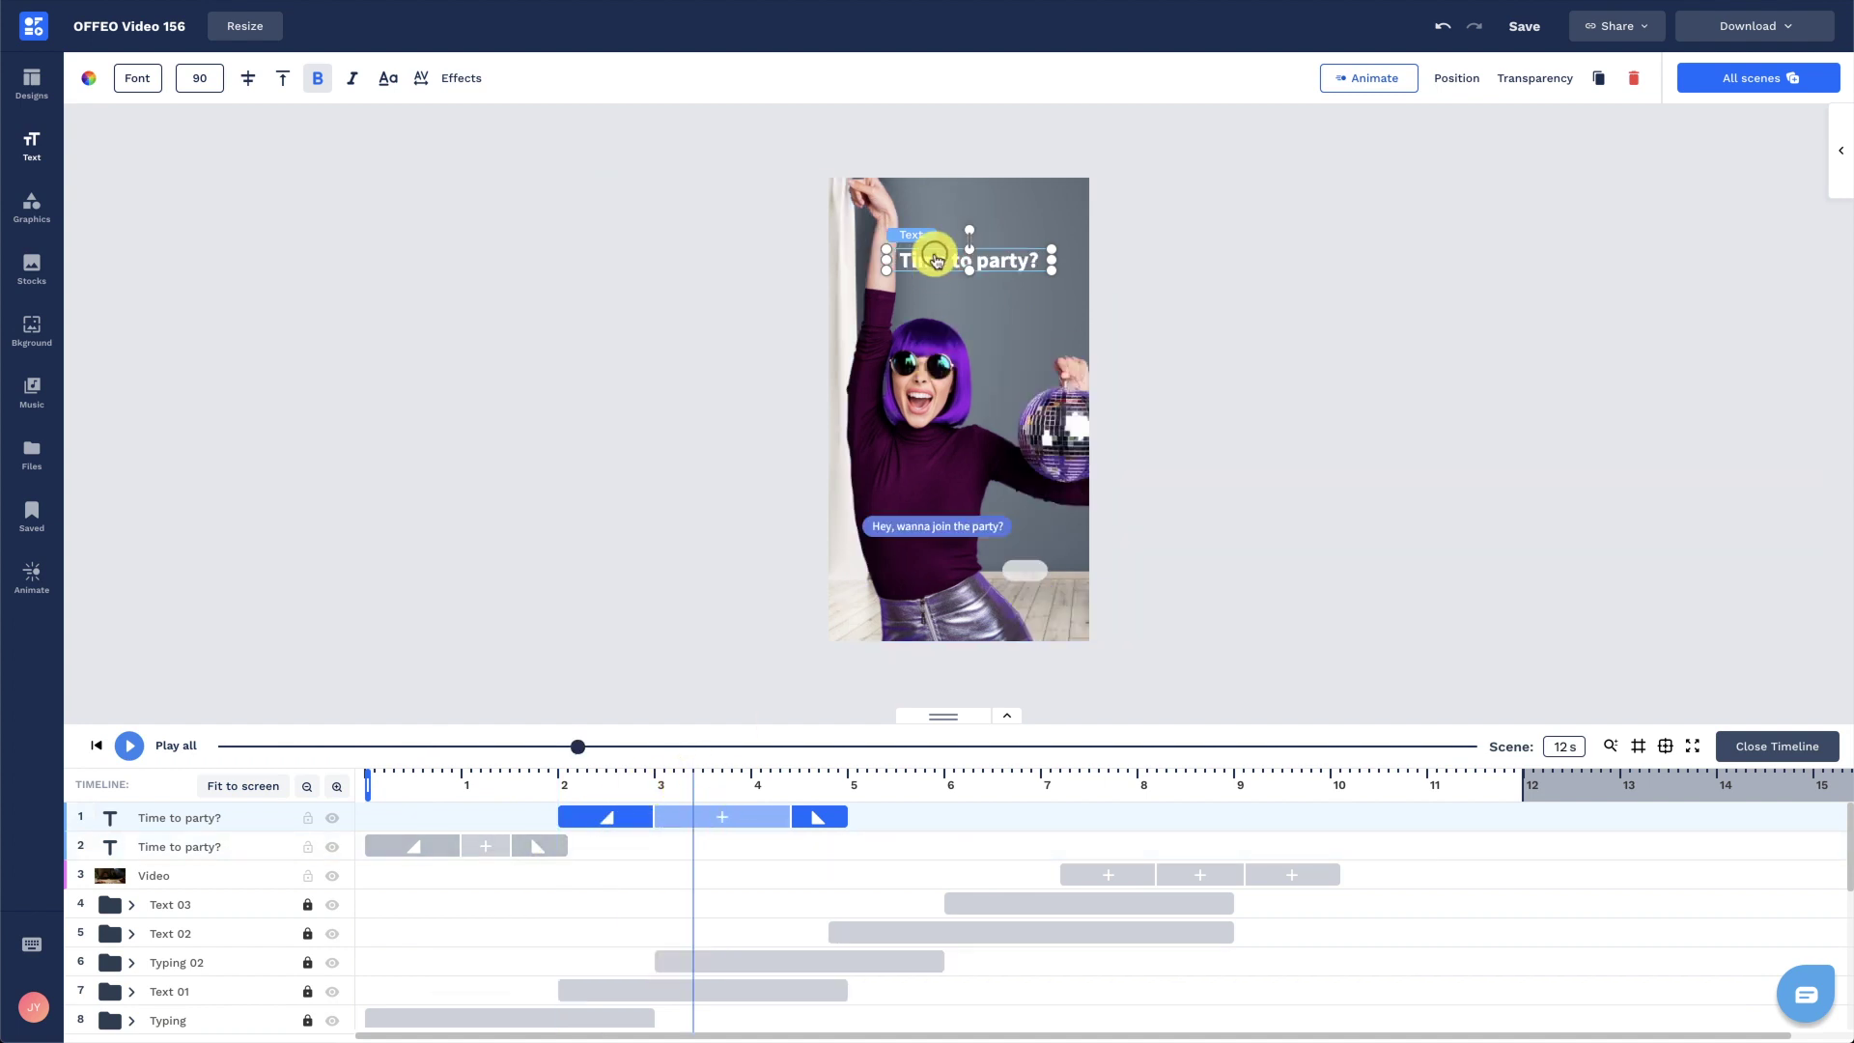
type("You've been missing out!")
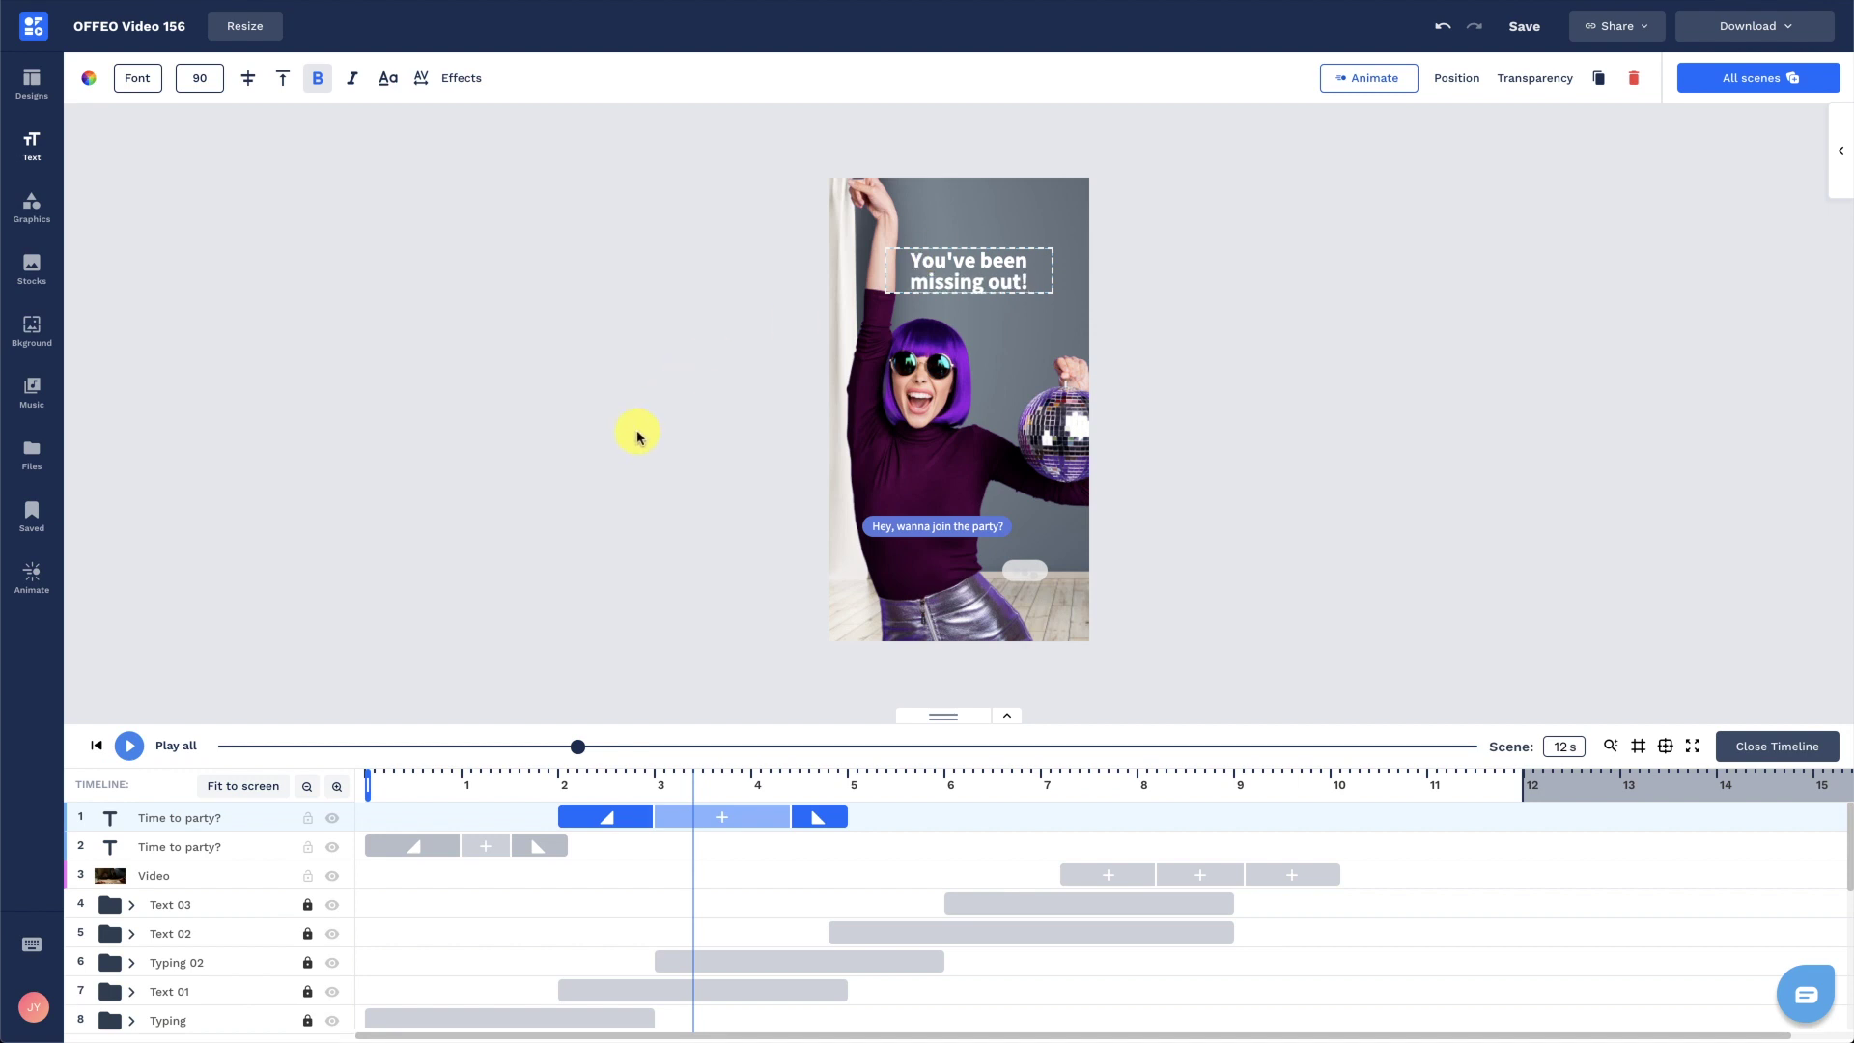
Duplicate the "You've been missing out!" text and move the copy's layer to start at about 4.8 seconds.
left_click(631, 442)
left_click(235, 817)
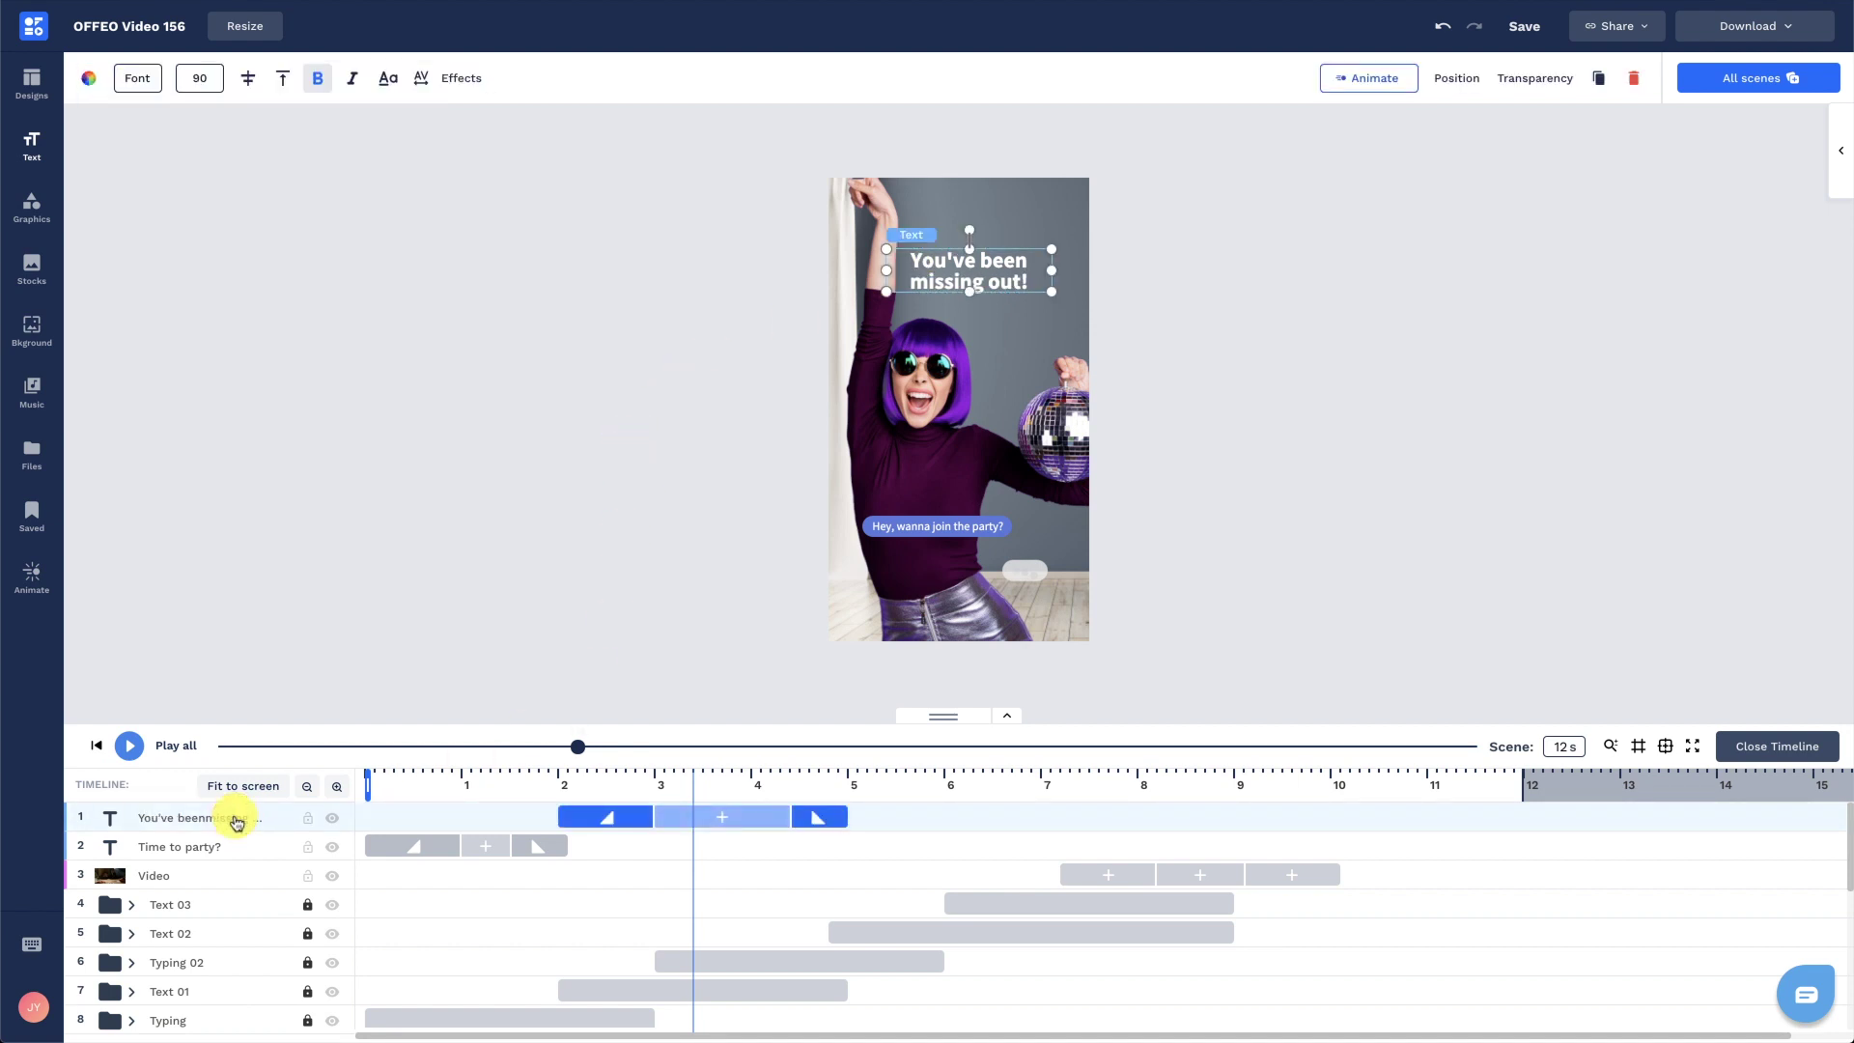
key("ctrl+d")
left_click_drag(962, 285, 956, 280)
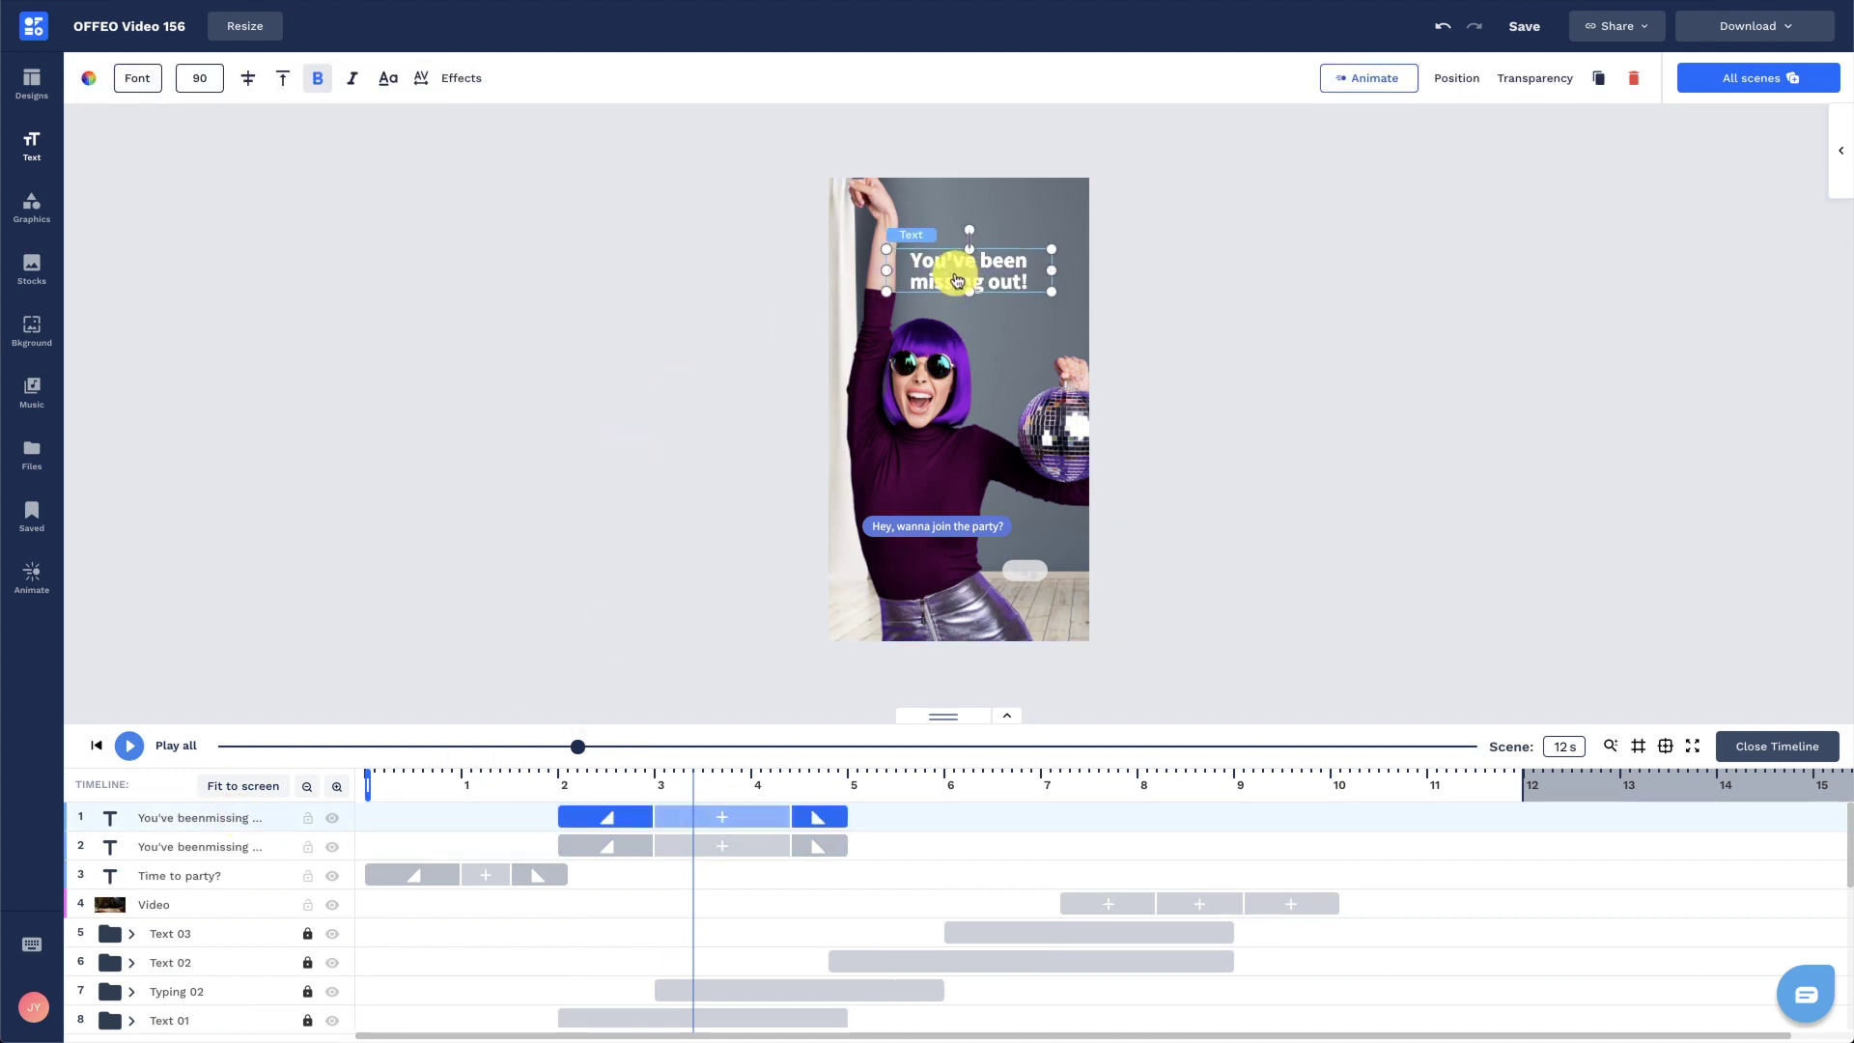
left_click_drag(703, 817, 943, 798)
left_click(980, 772)
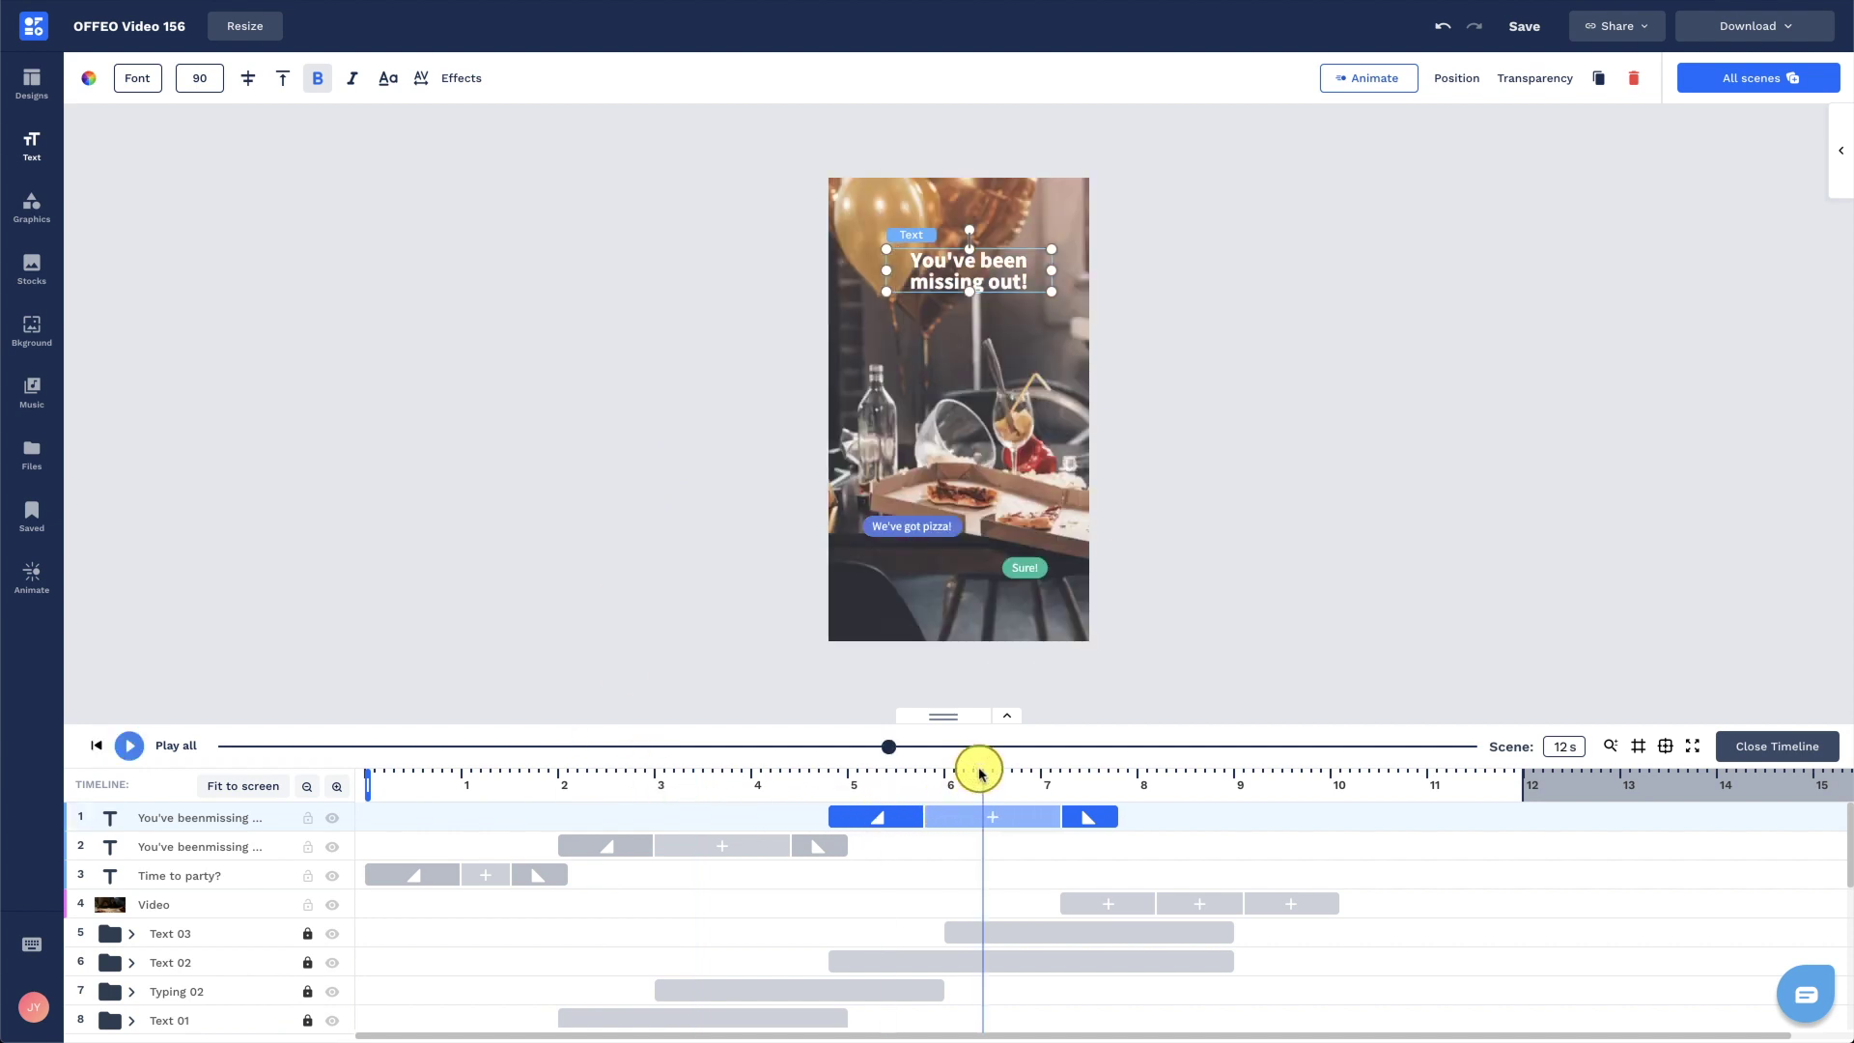
Change the copied text over the pizza party photo to read "We bring good party rock to life.".
double_click(982, 281)
type("We bring good")
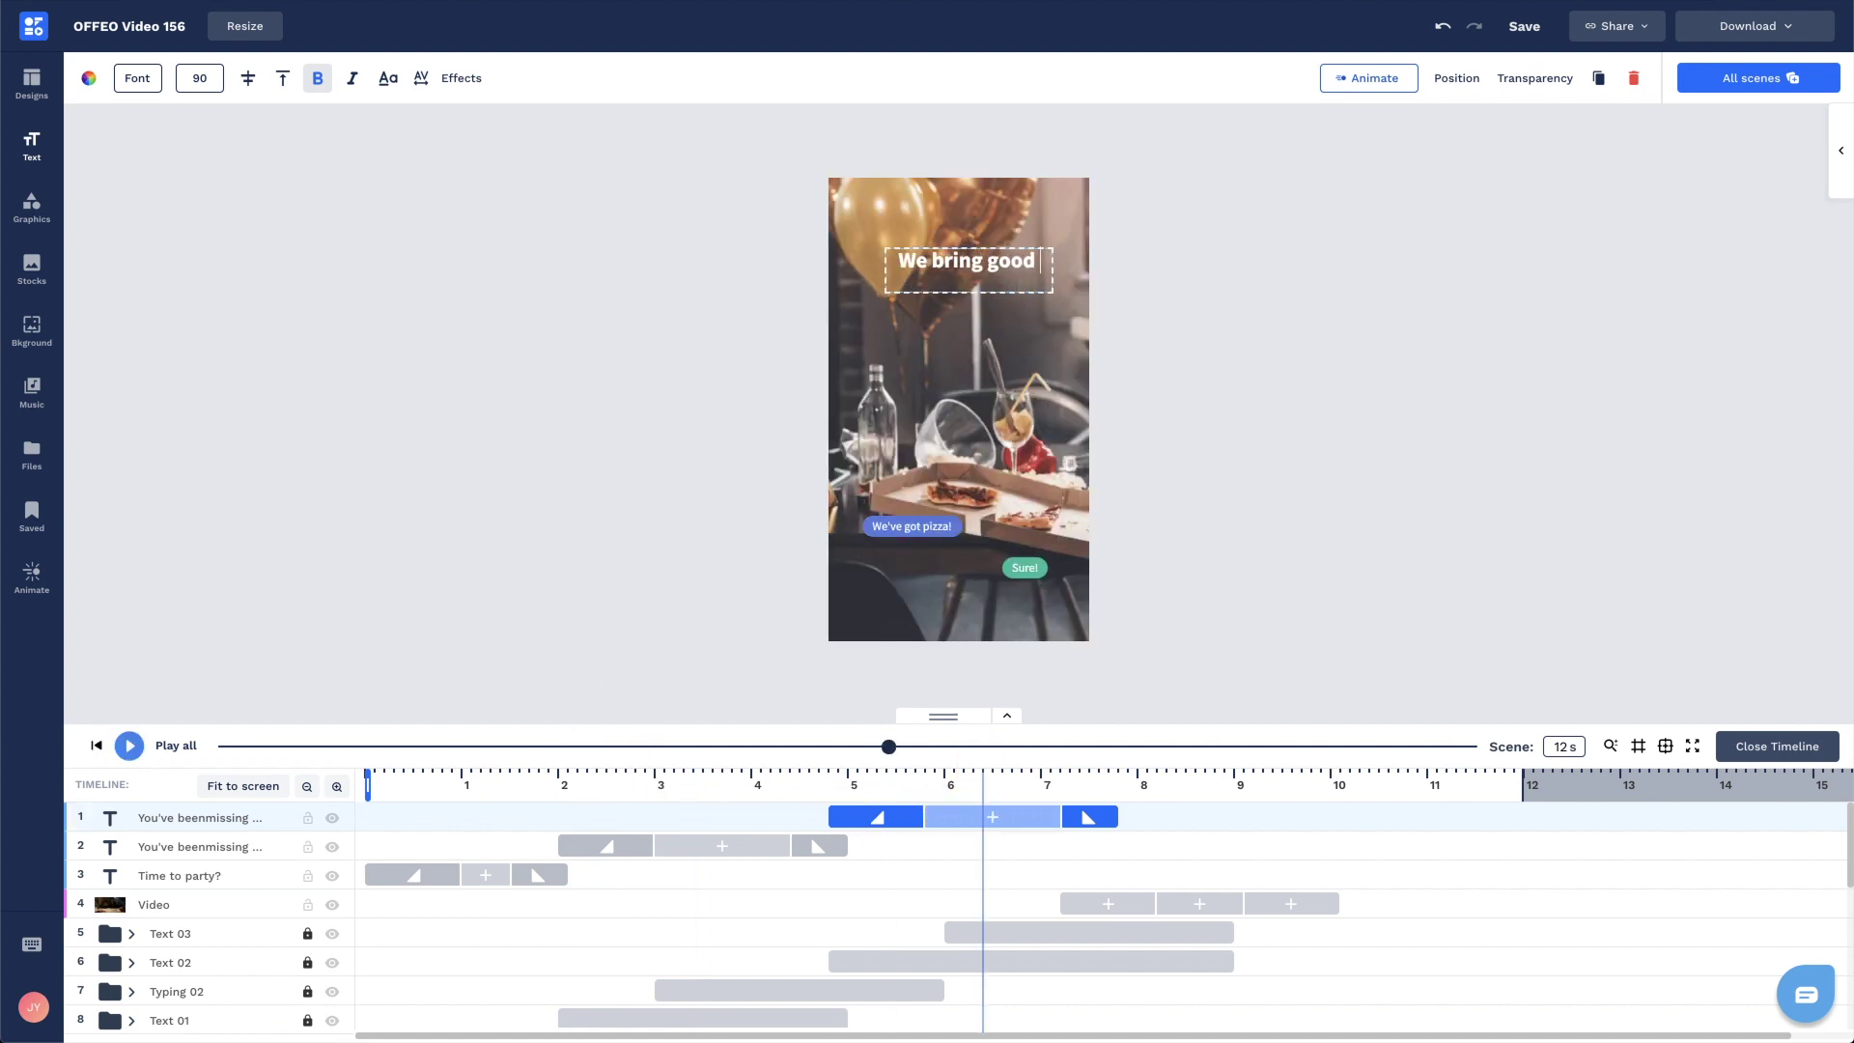
left_click(734, 304)
Duplicate the "We bring good party rock to life." text and align the copy's start with the pizza video at about 7.2 seconds.
left_click(950, 282)
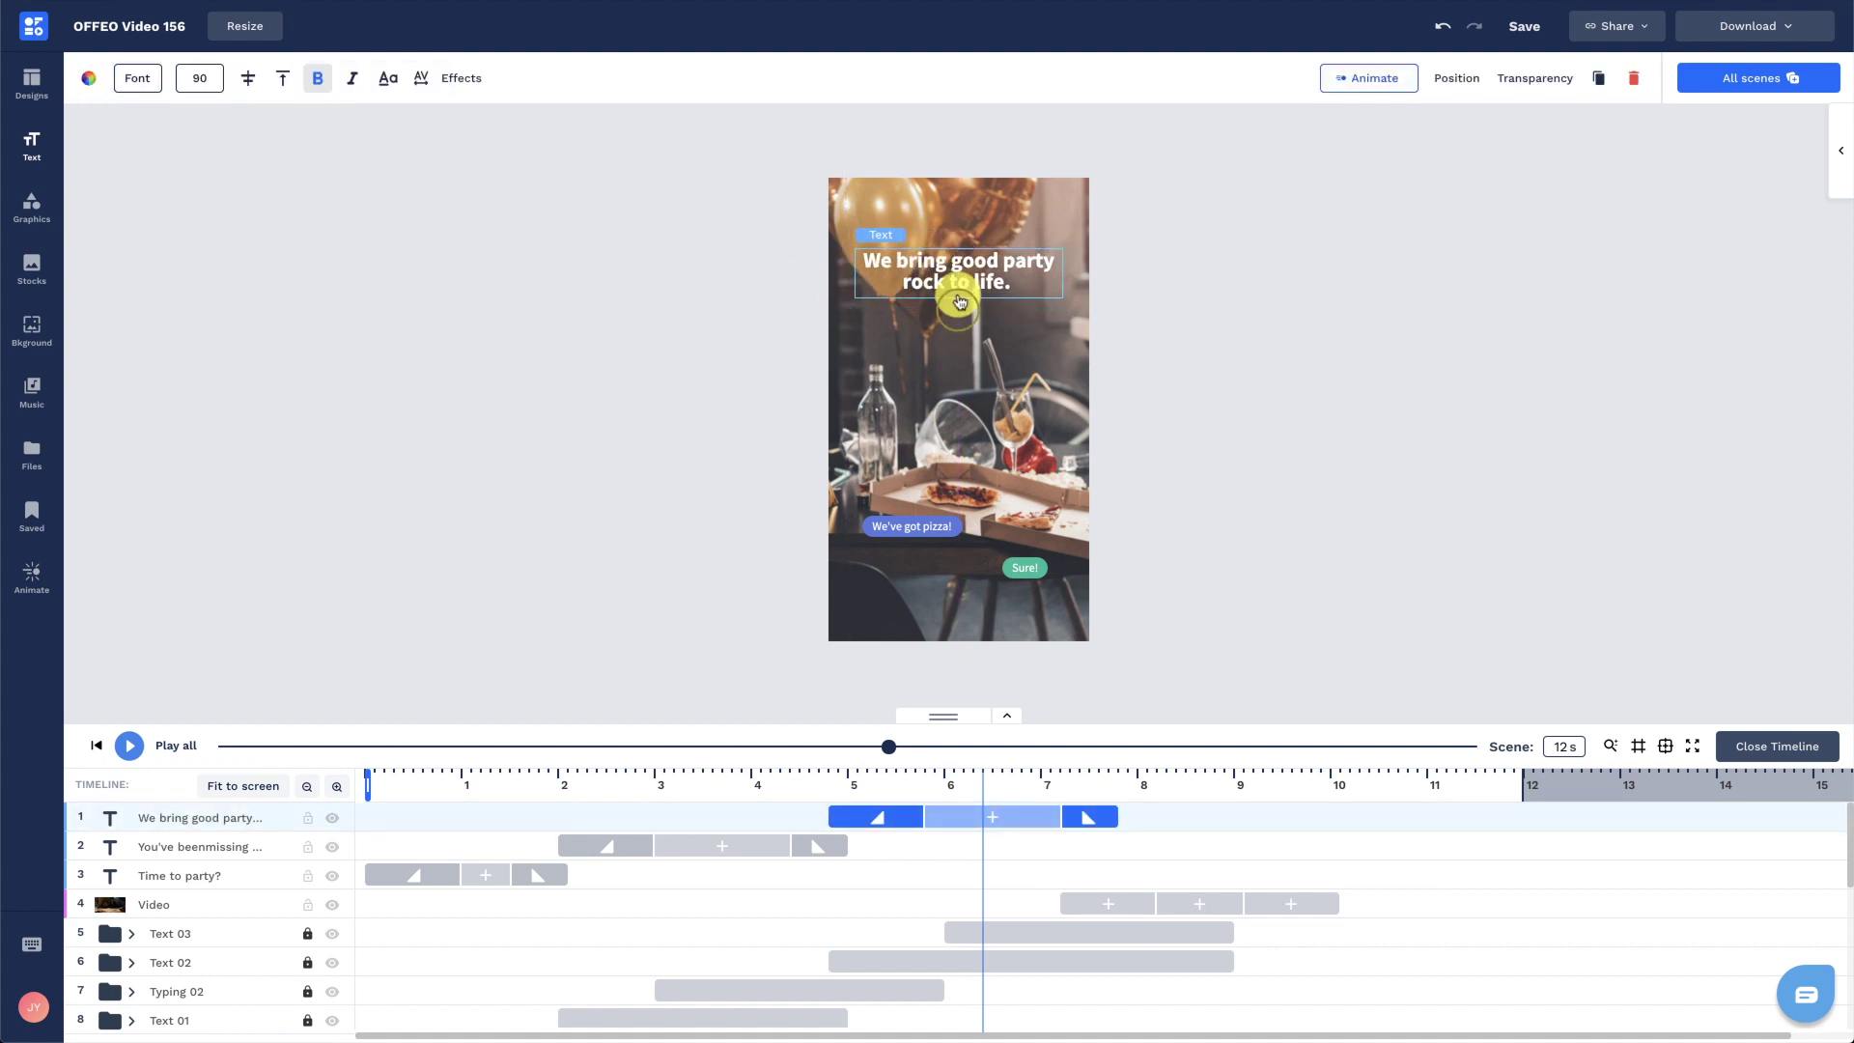
key("ctrl+d")
left_click_drag(942, 278, 943, 280)
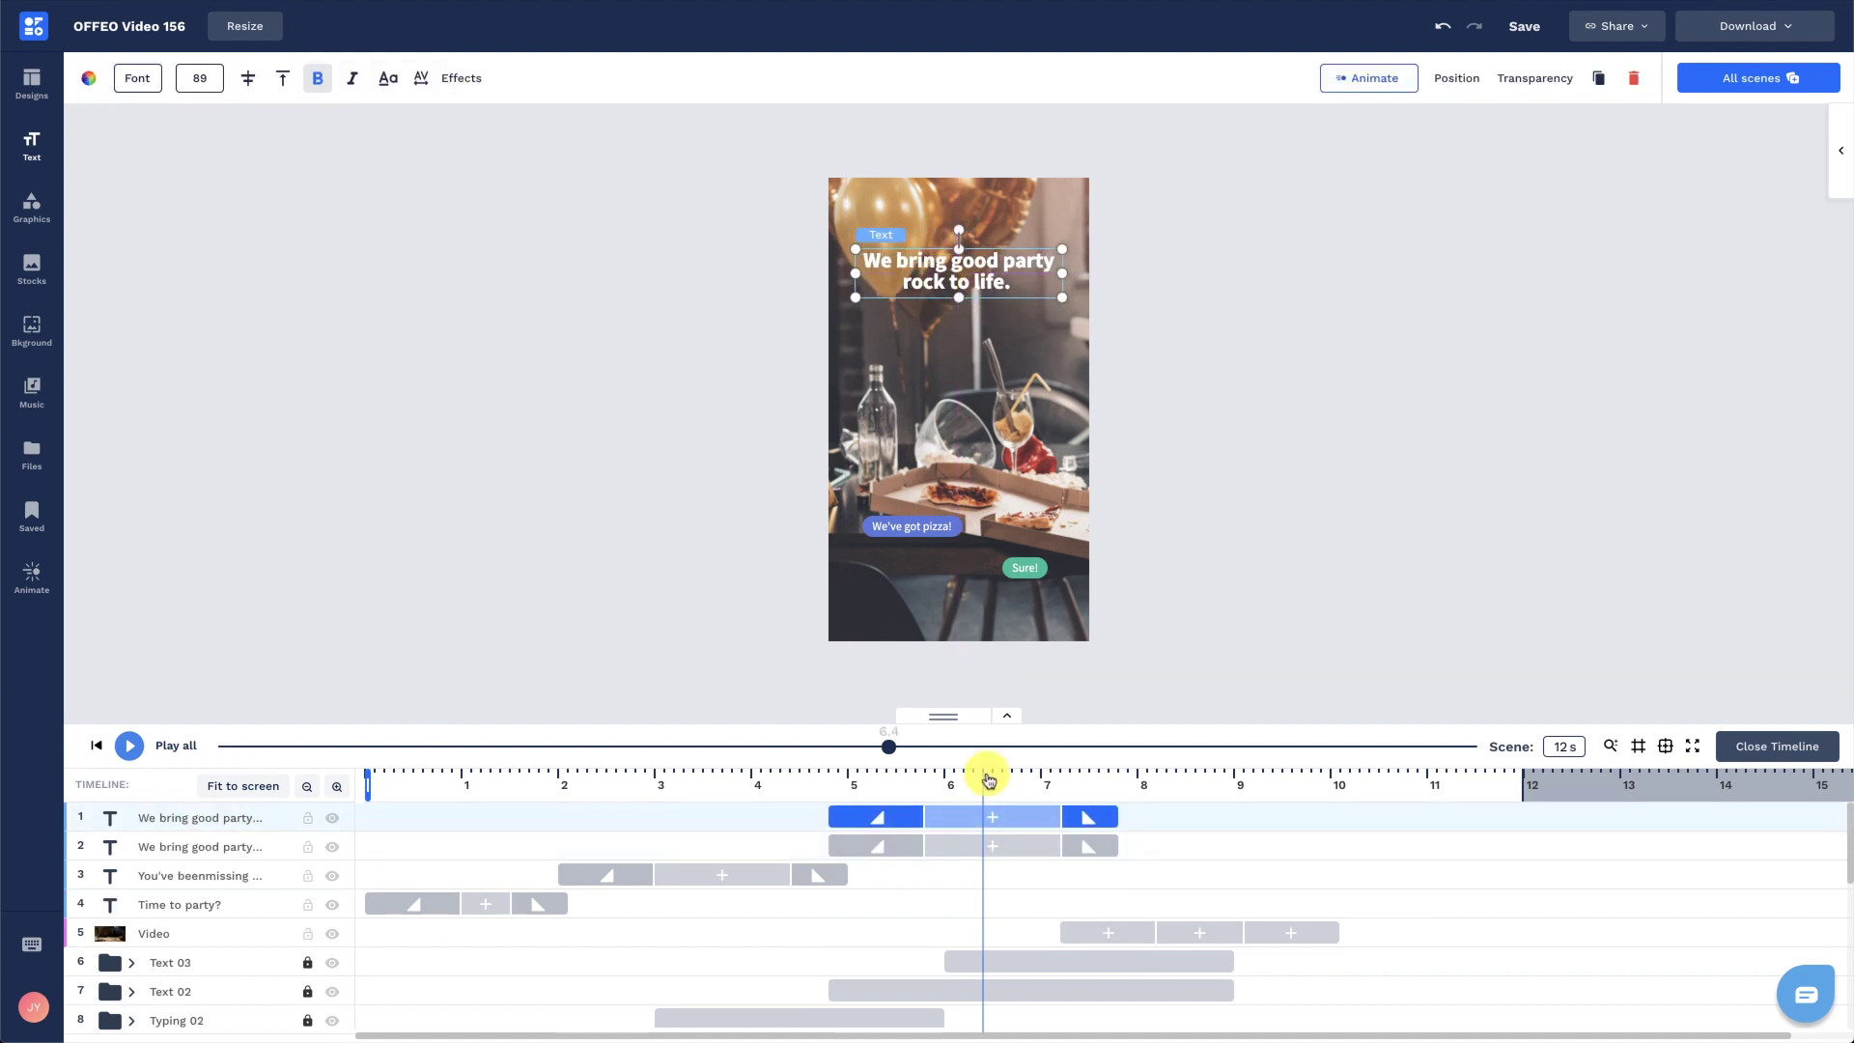
left_click_drag(929, 816, 1158, 814)
left_click(1214, 782)
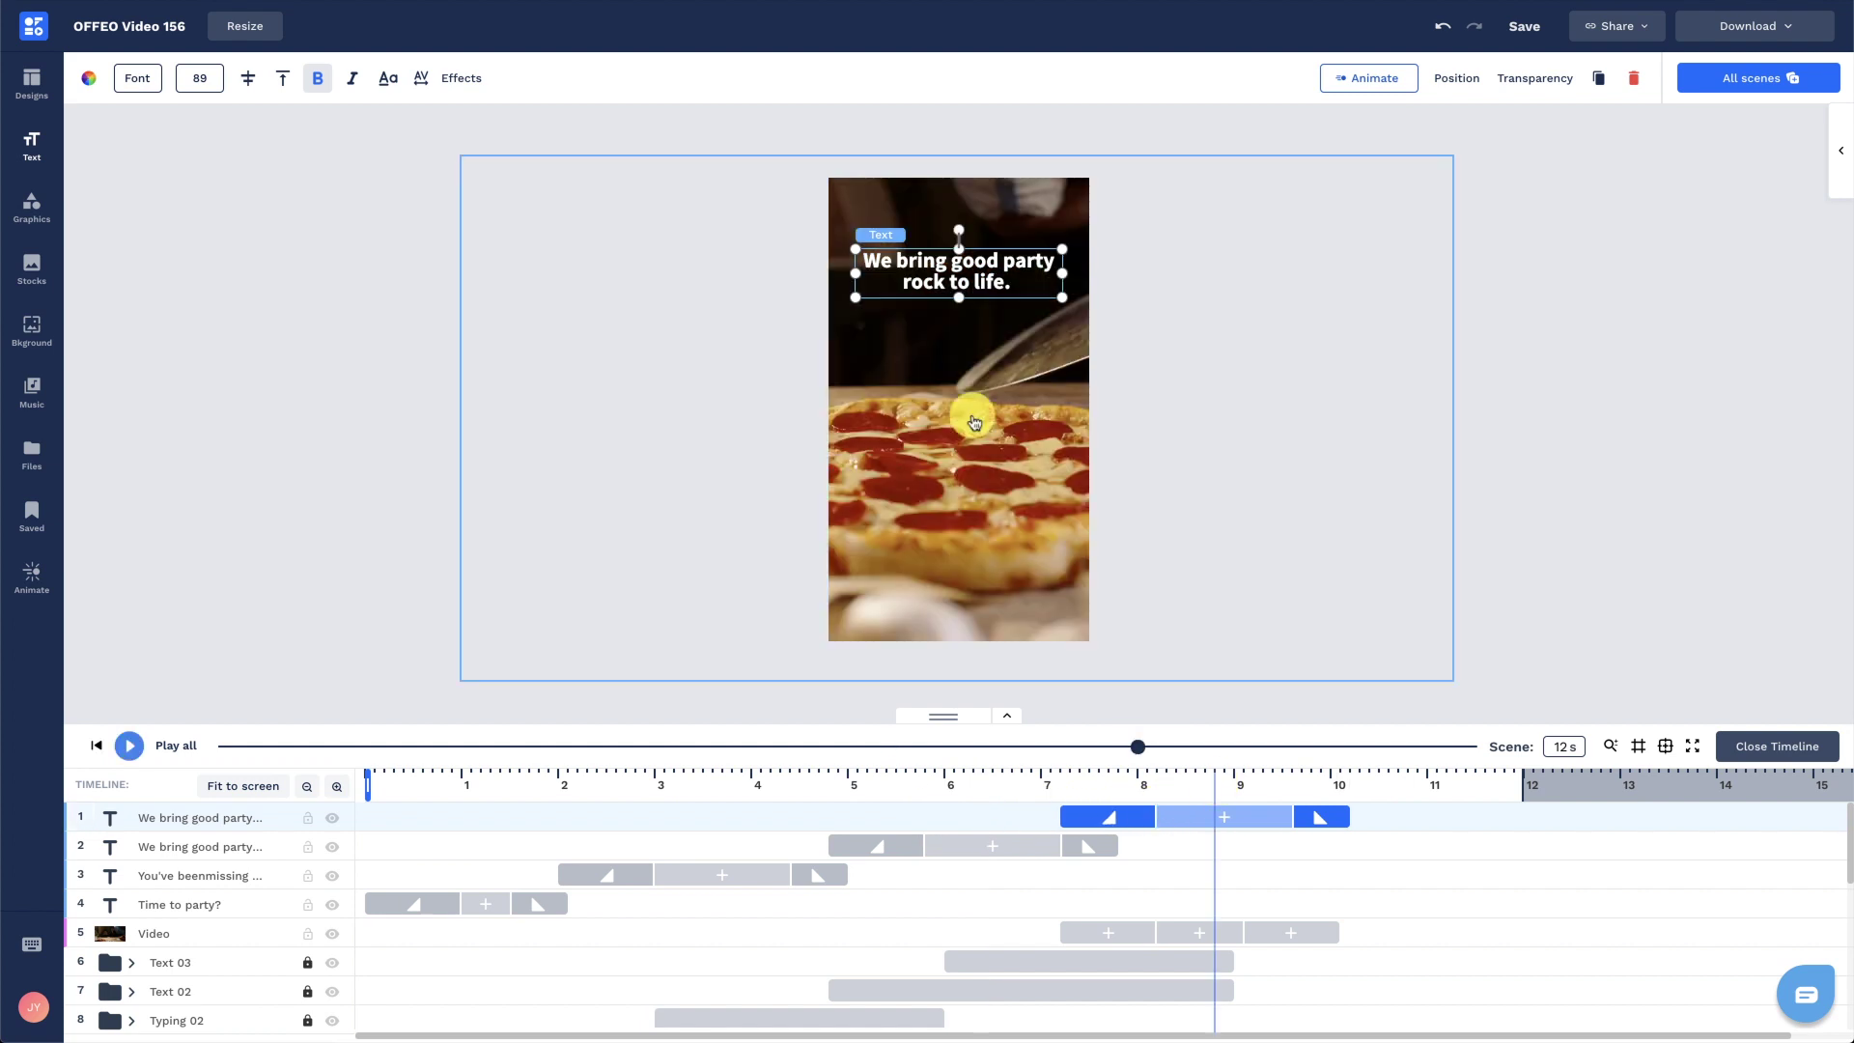
Change the copied text over the pizza video to read "NEW Cheesy Pepperoni" on two lines and set its font size to 100.
double_click(928, 261)
type("NEW")
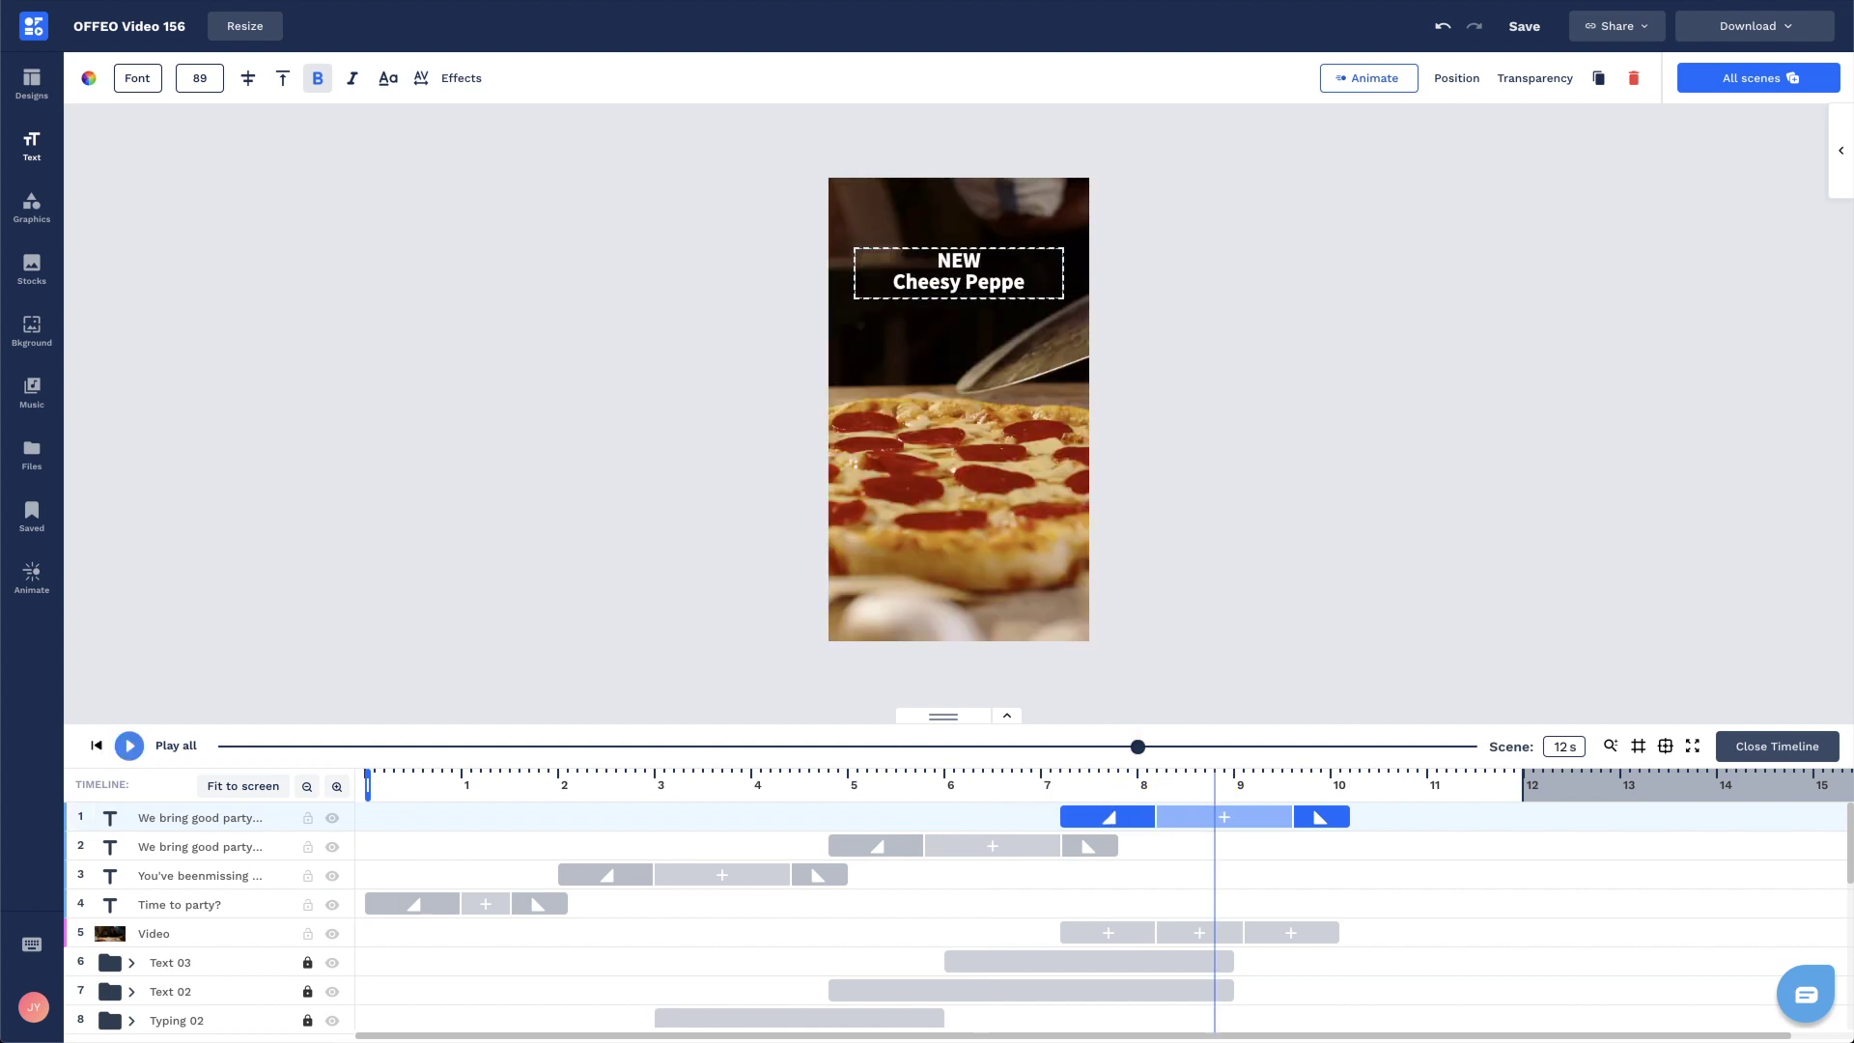
left_click(315, 77)
left_click(208, 81)
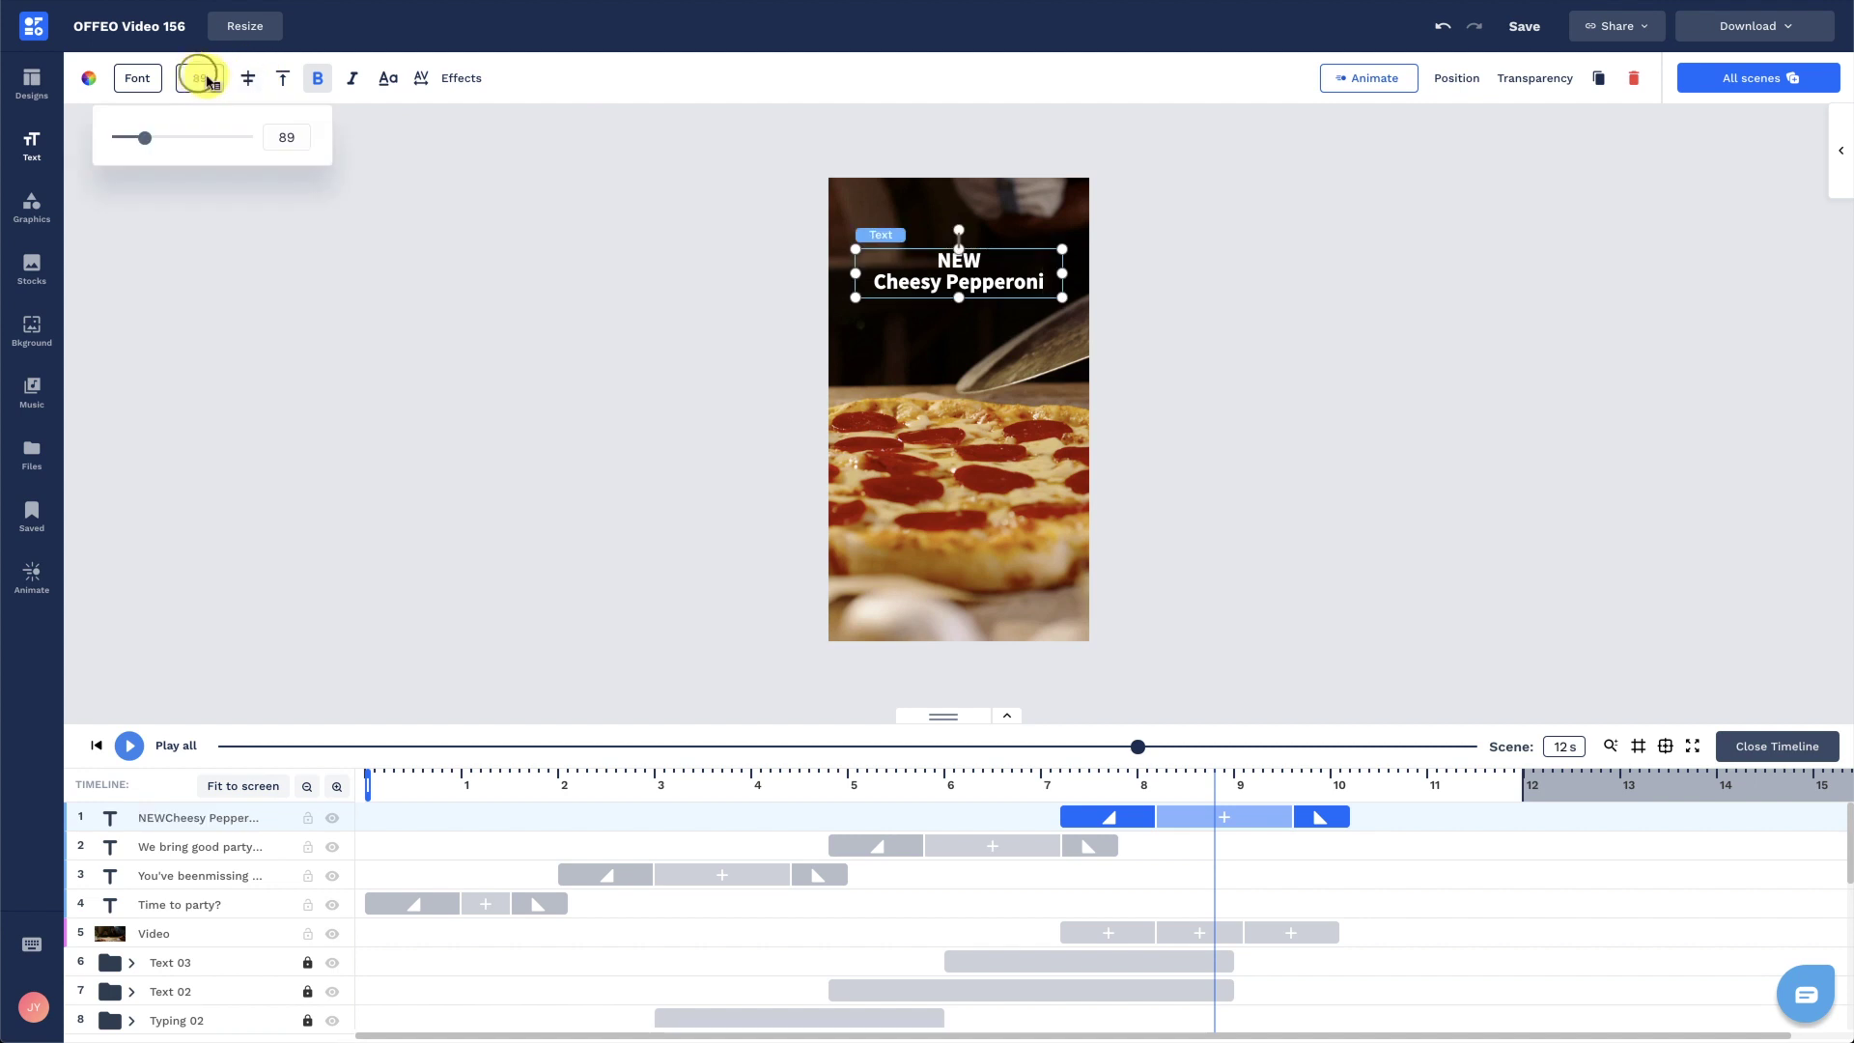
type("100")
key("Return")
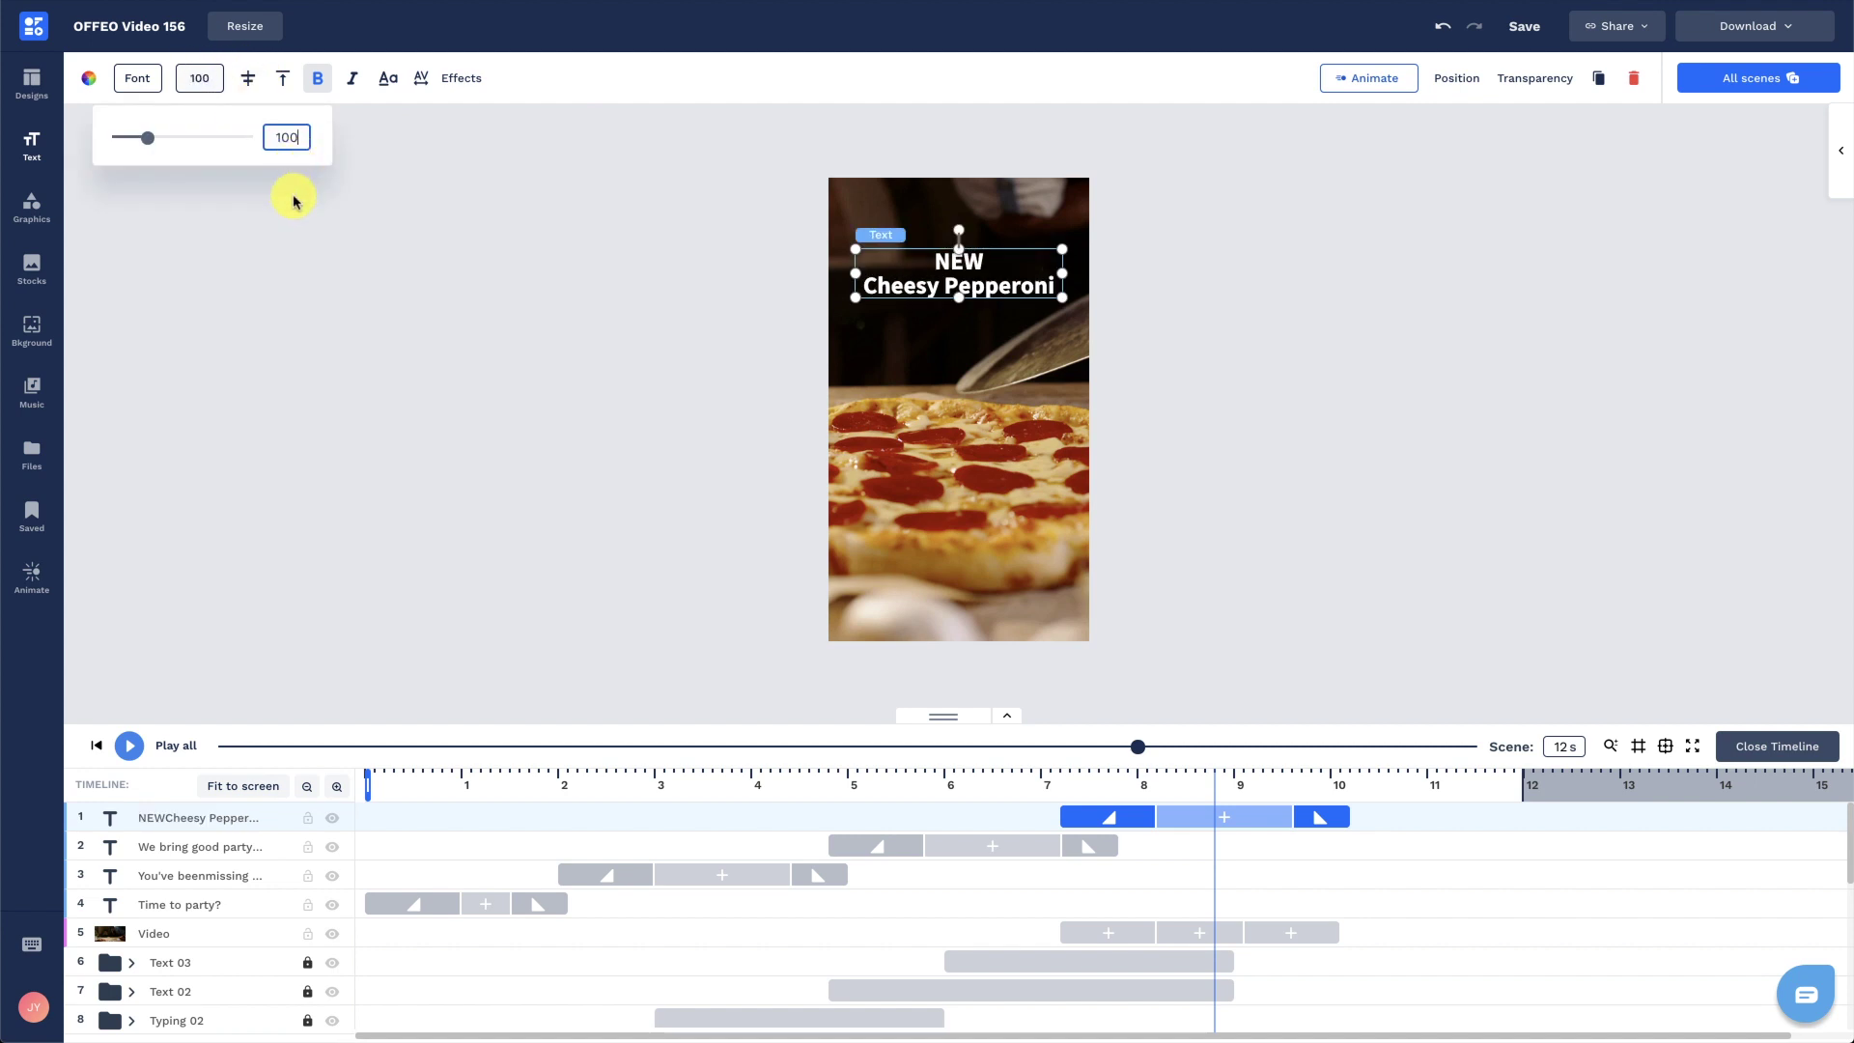
left_click(323, 280)
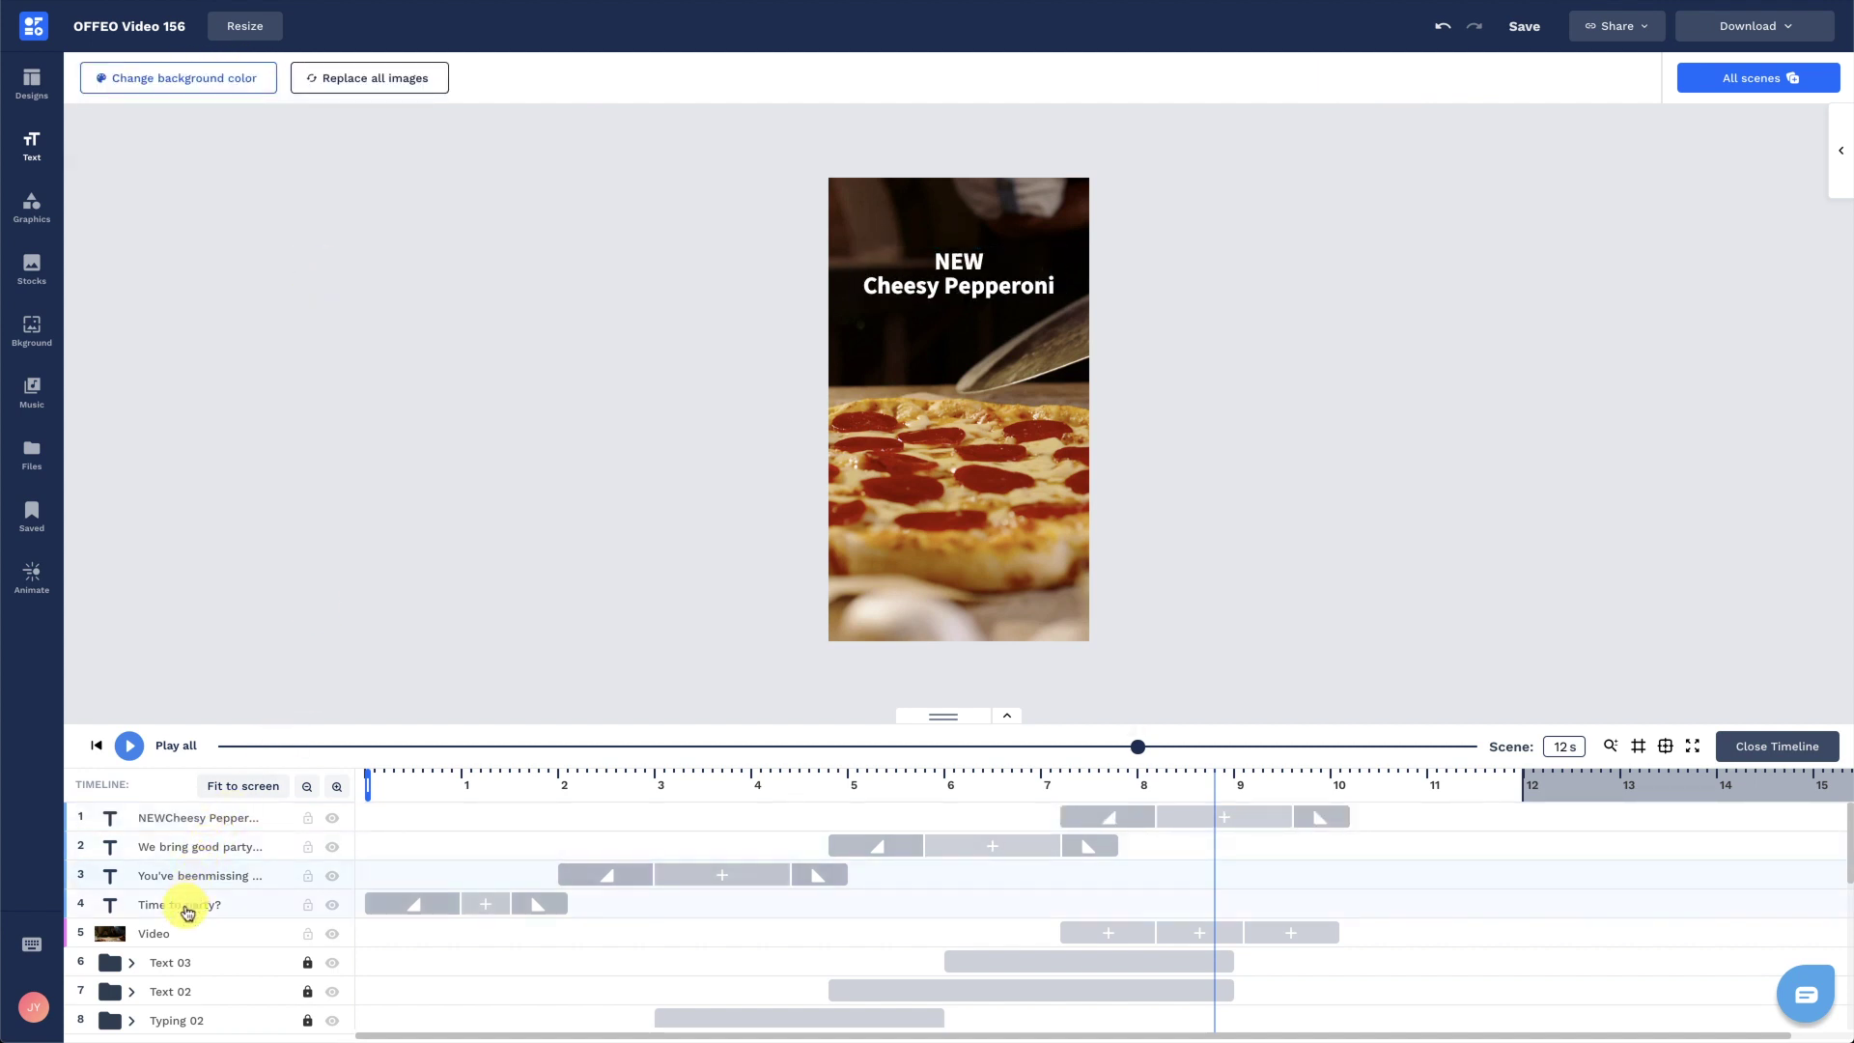
Move the pizza video layer directly beneath the "NEW Cheesy Pepperoni" text and give that text a default Fade In entrance.
left_click_drag(183, 932, 205, 819)
left_click(210, 819)
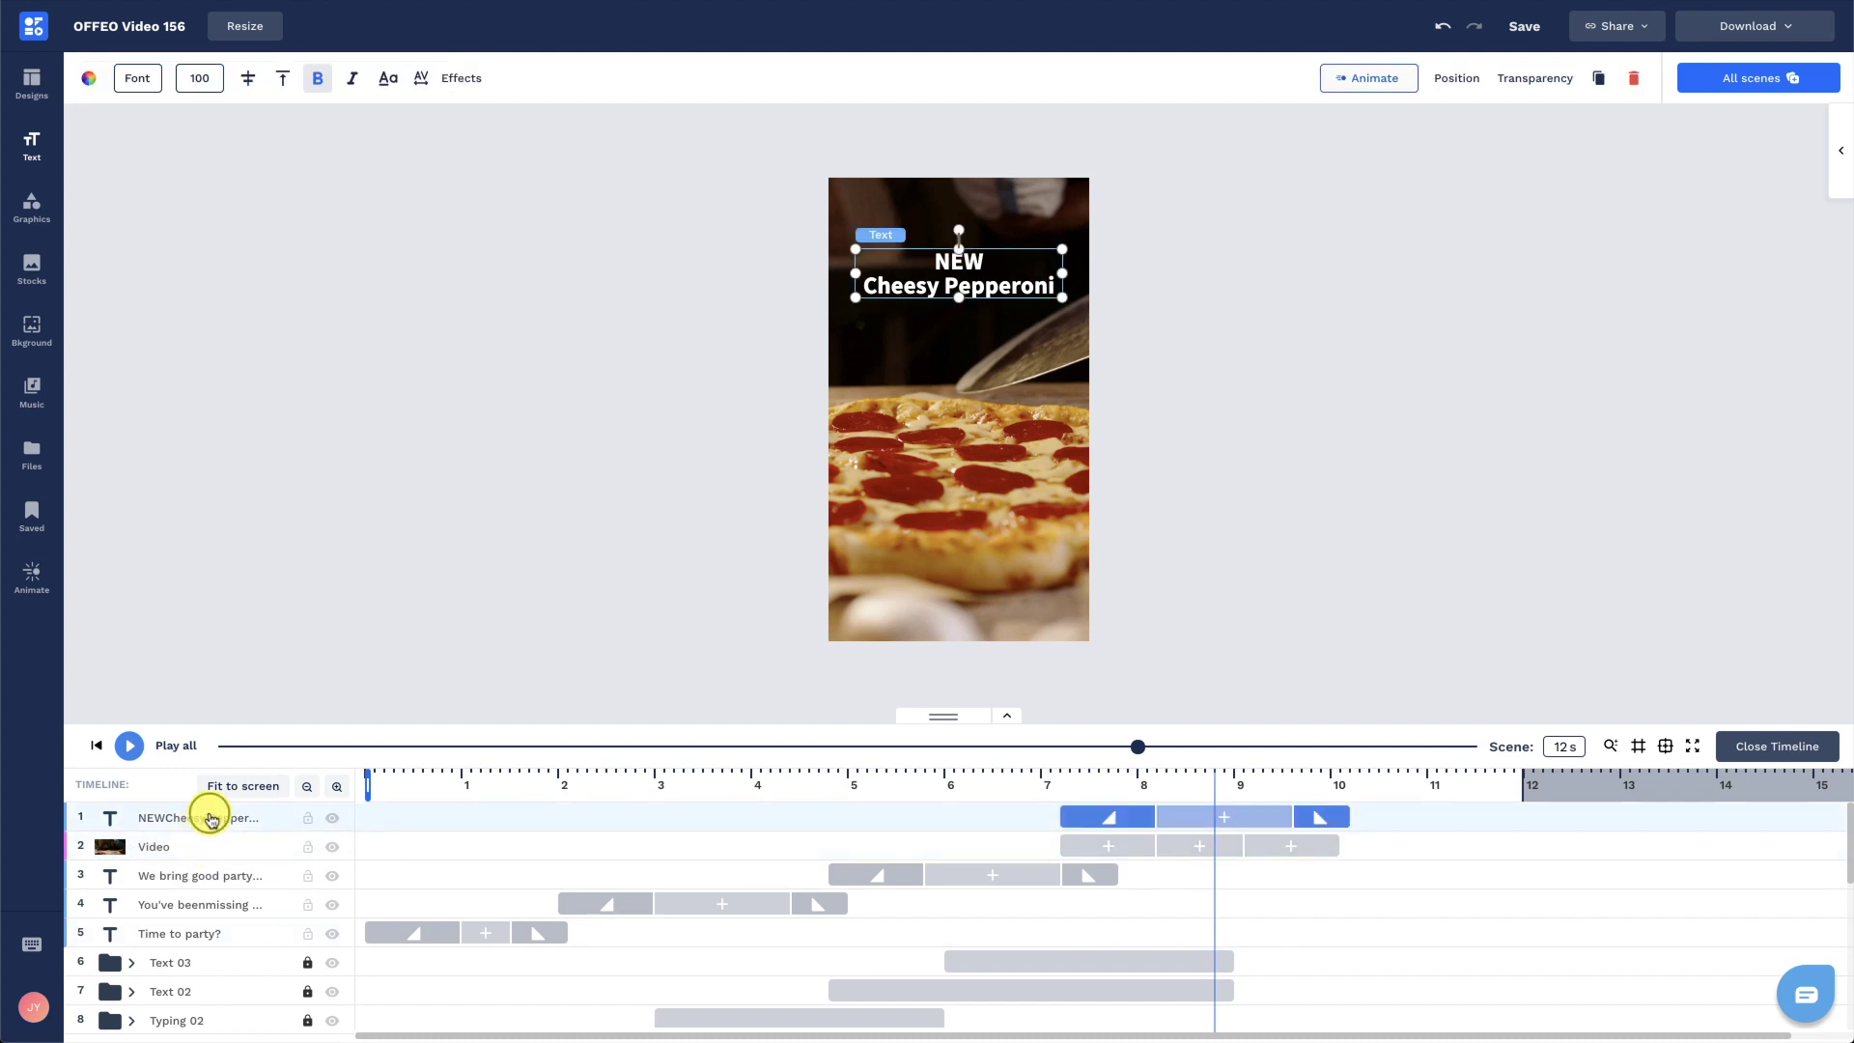
left_click(1085, 825)
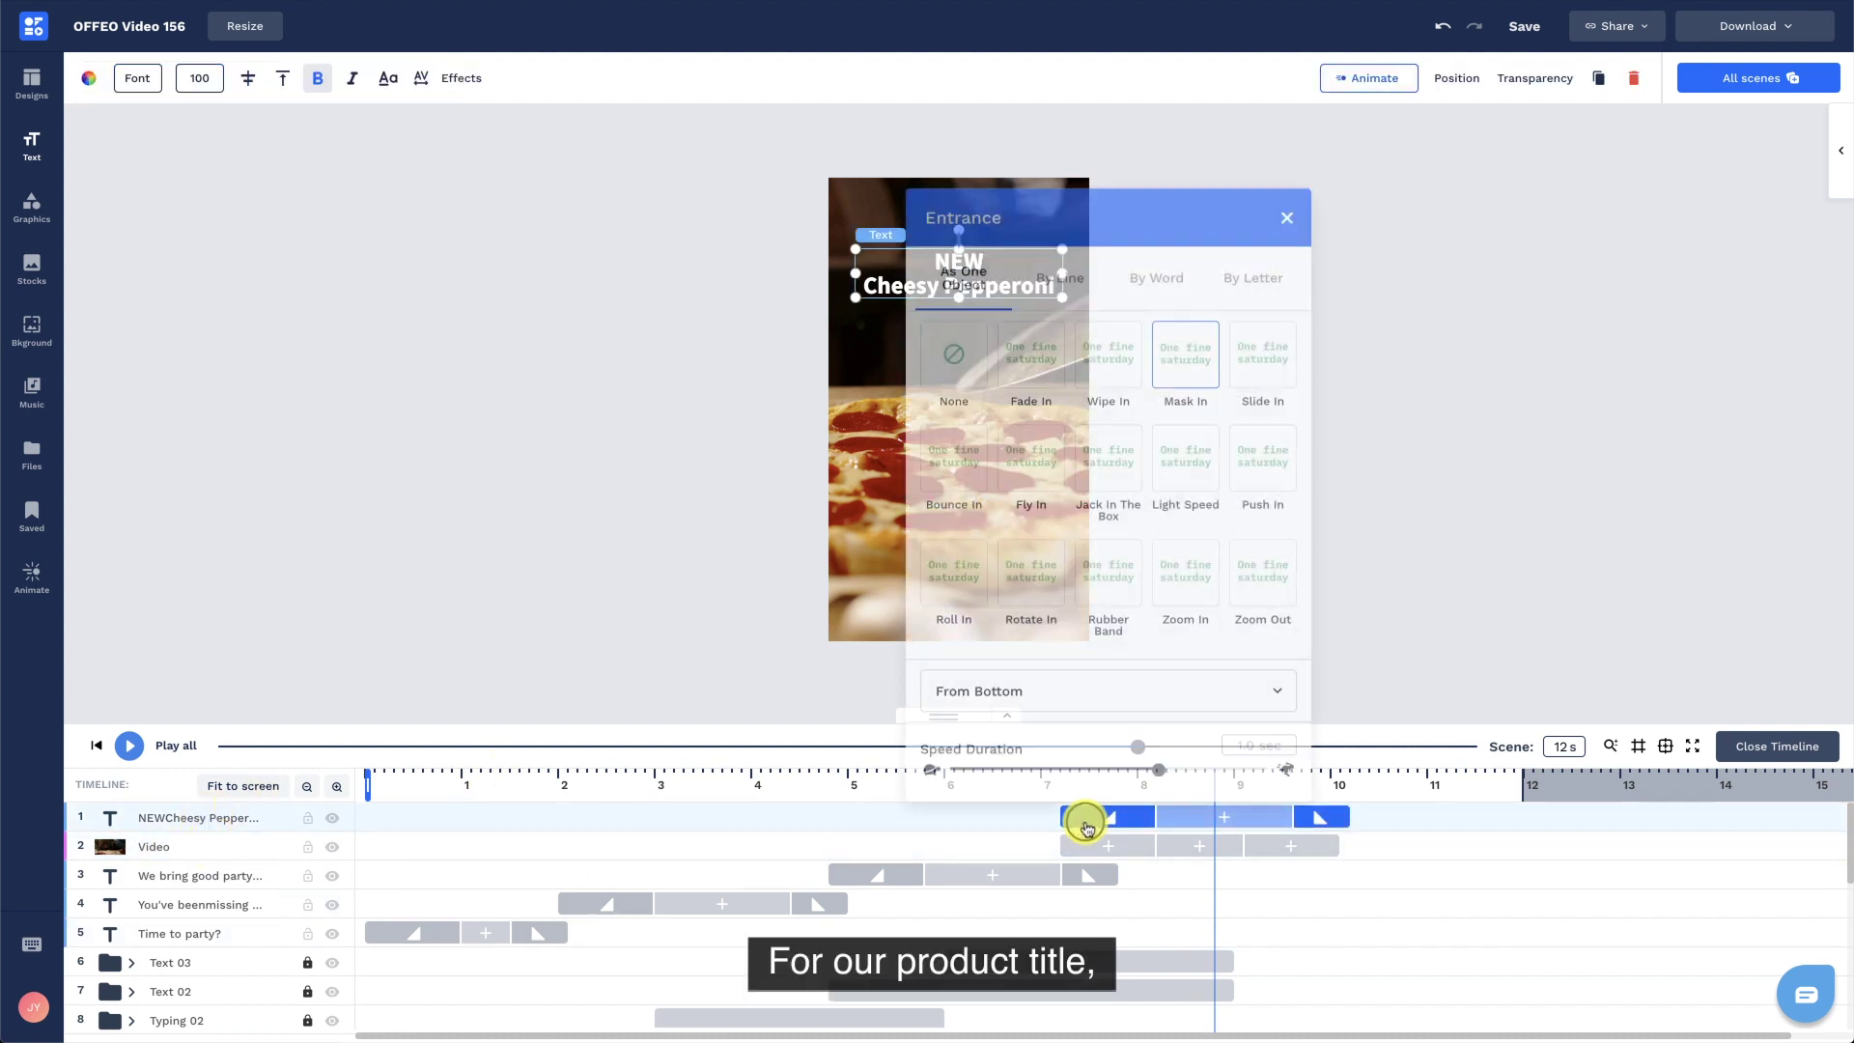
left_click(1030, 358)
left_click(1286, 218)
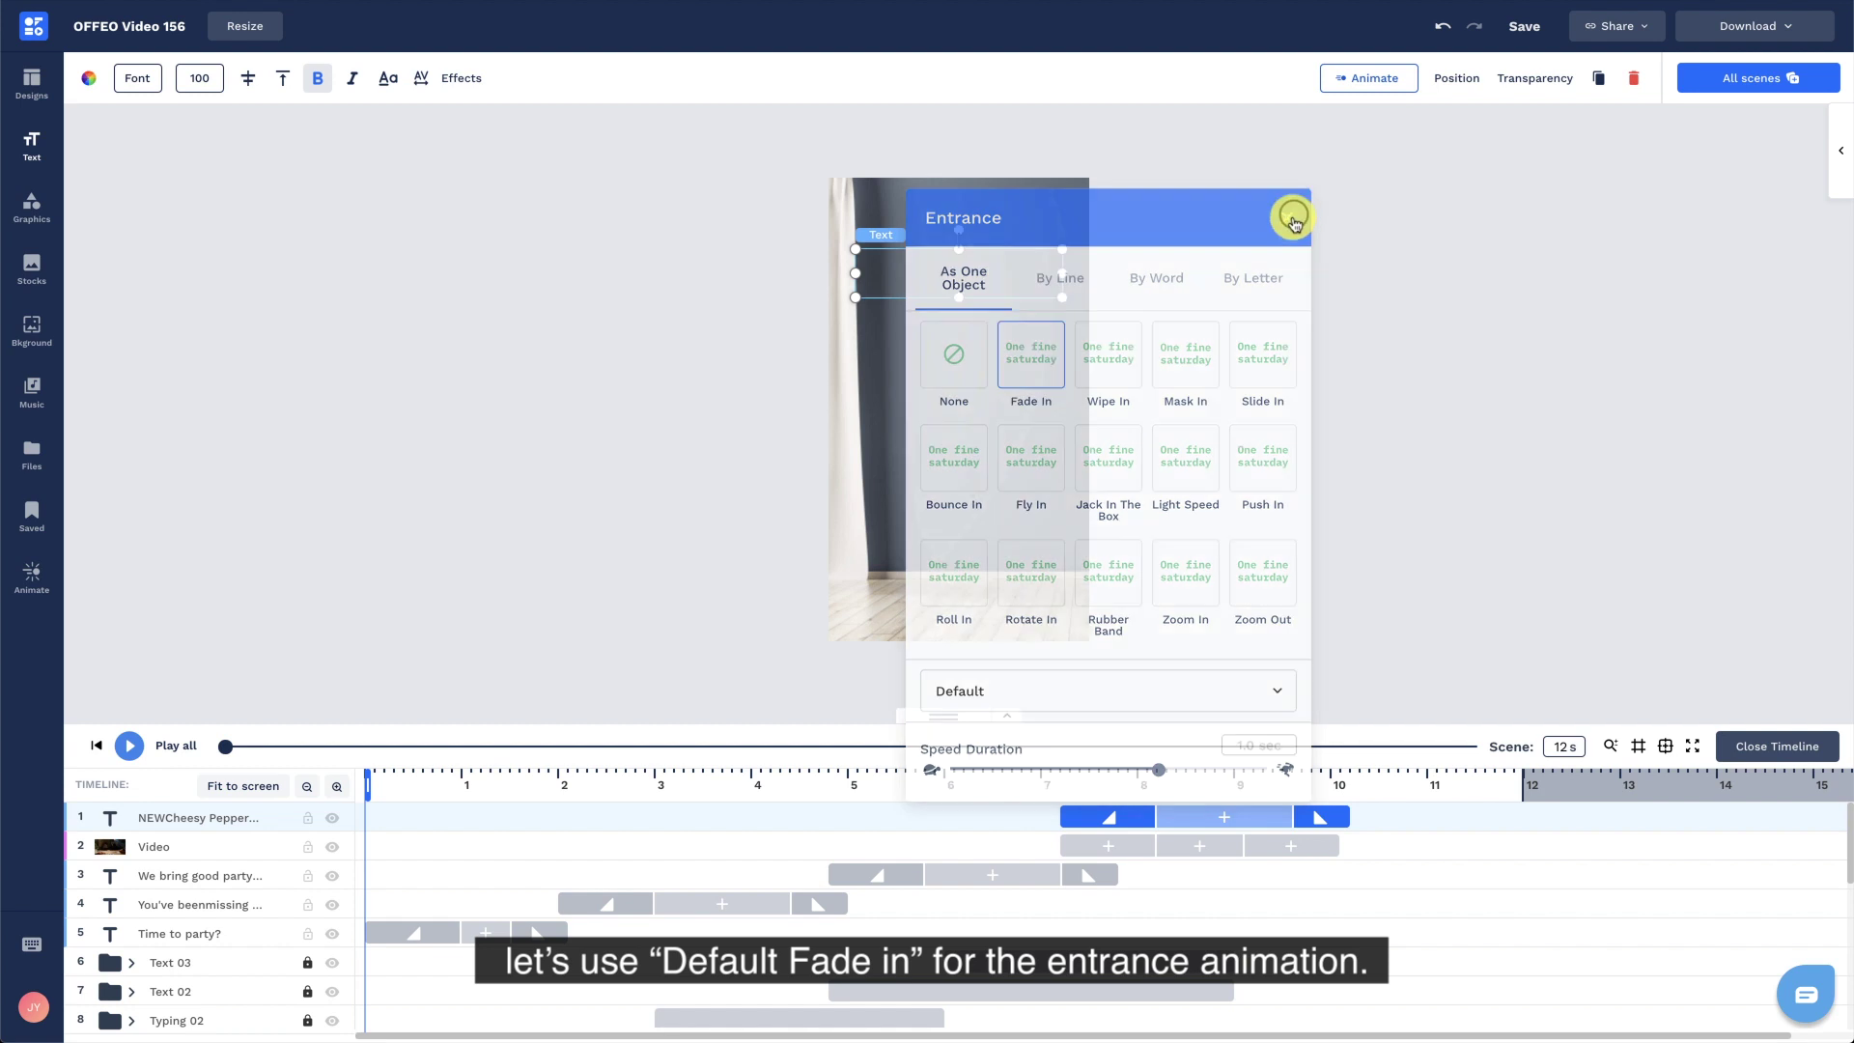
Set the exit animation of the "NEW Cheesy Pepperoni" text to None.
left_click(1307, 820)
left_click(1166, 370)
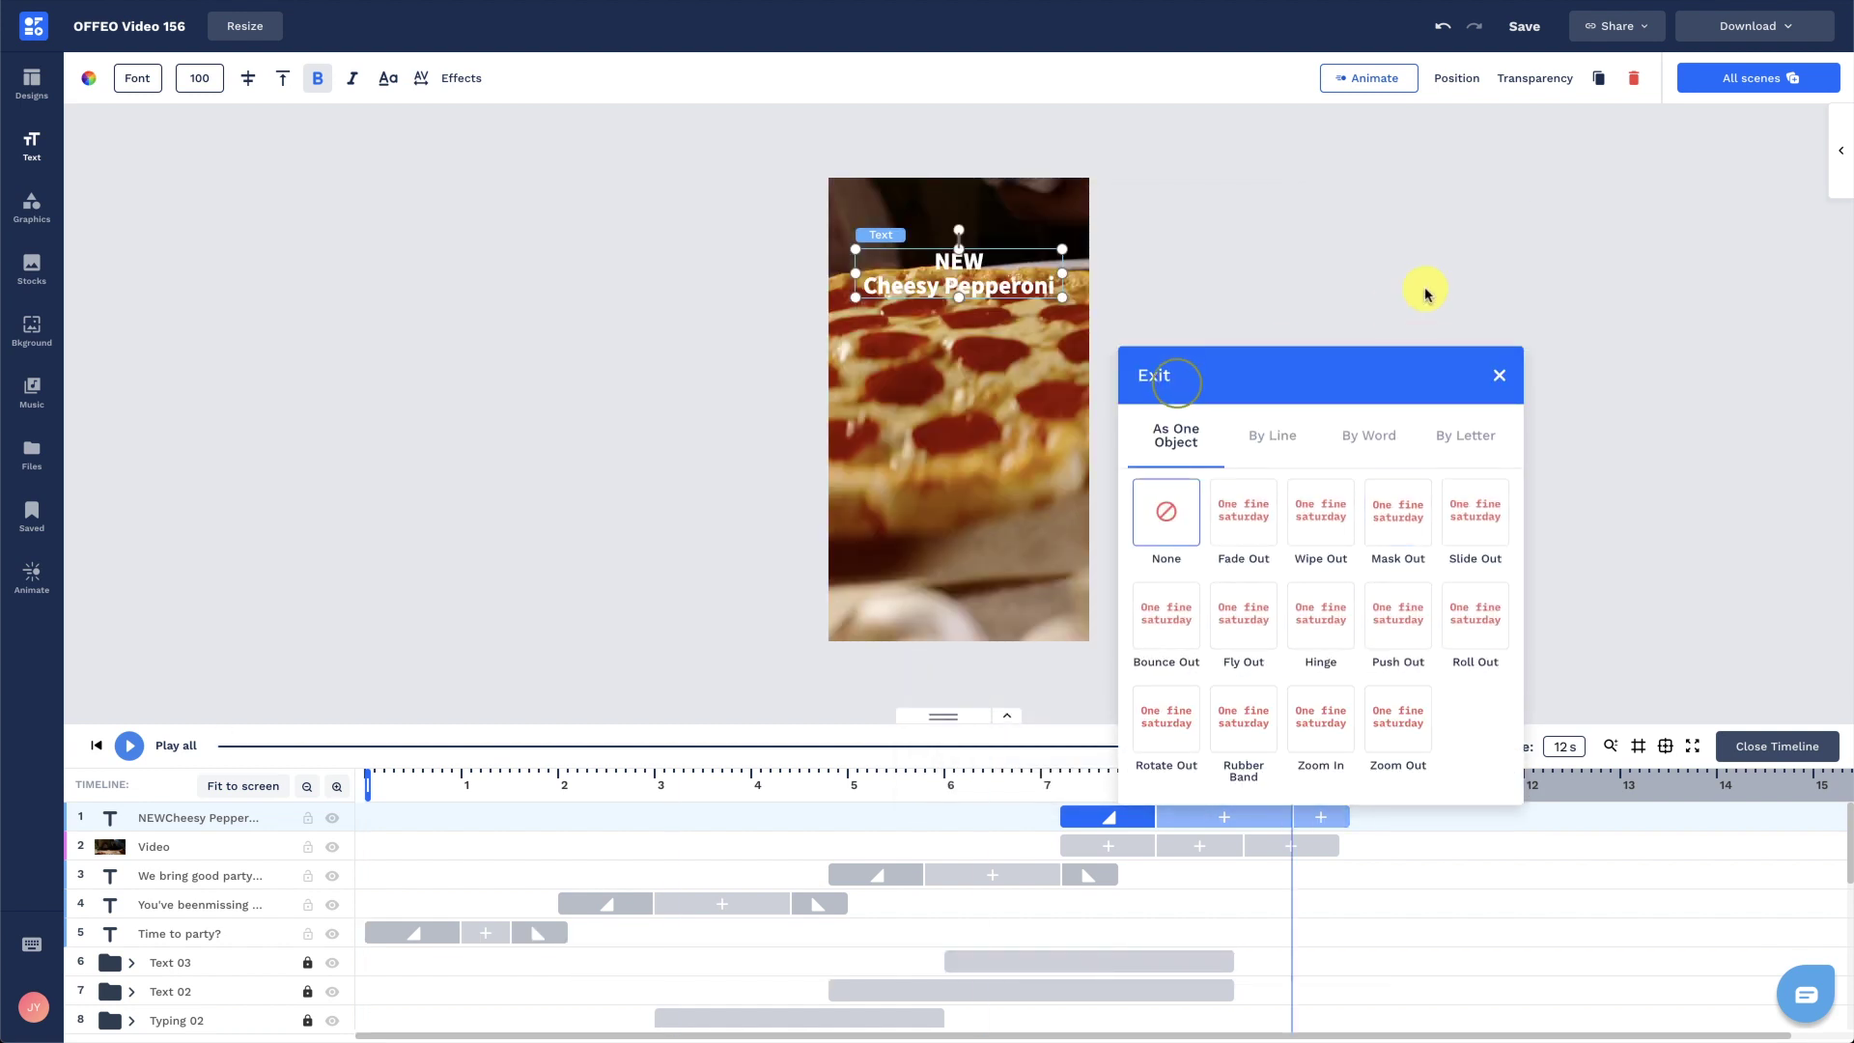
left_click(1498, 373)
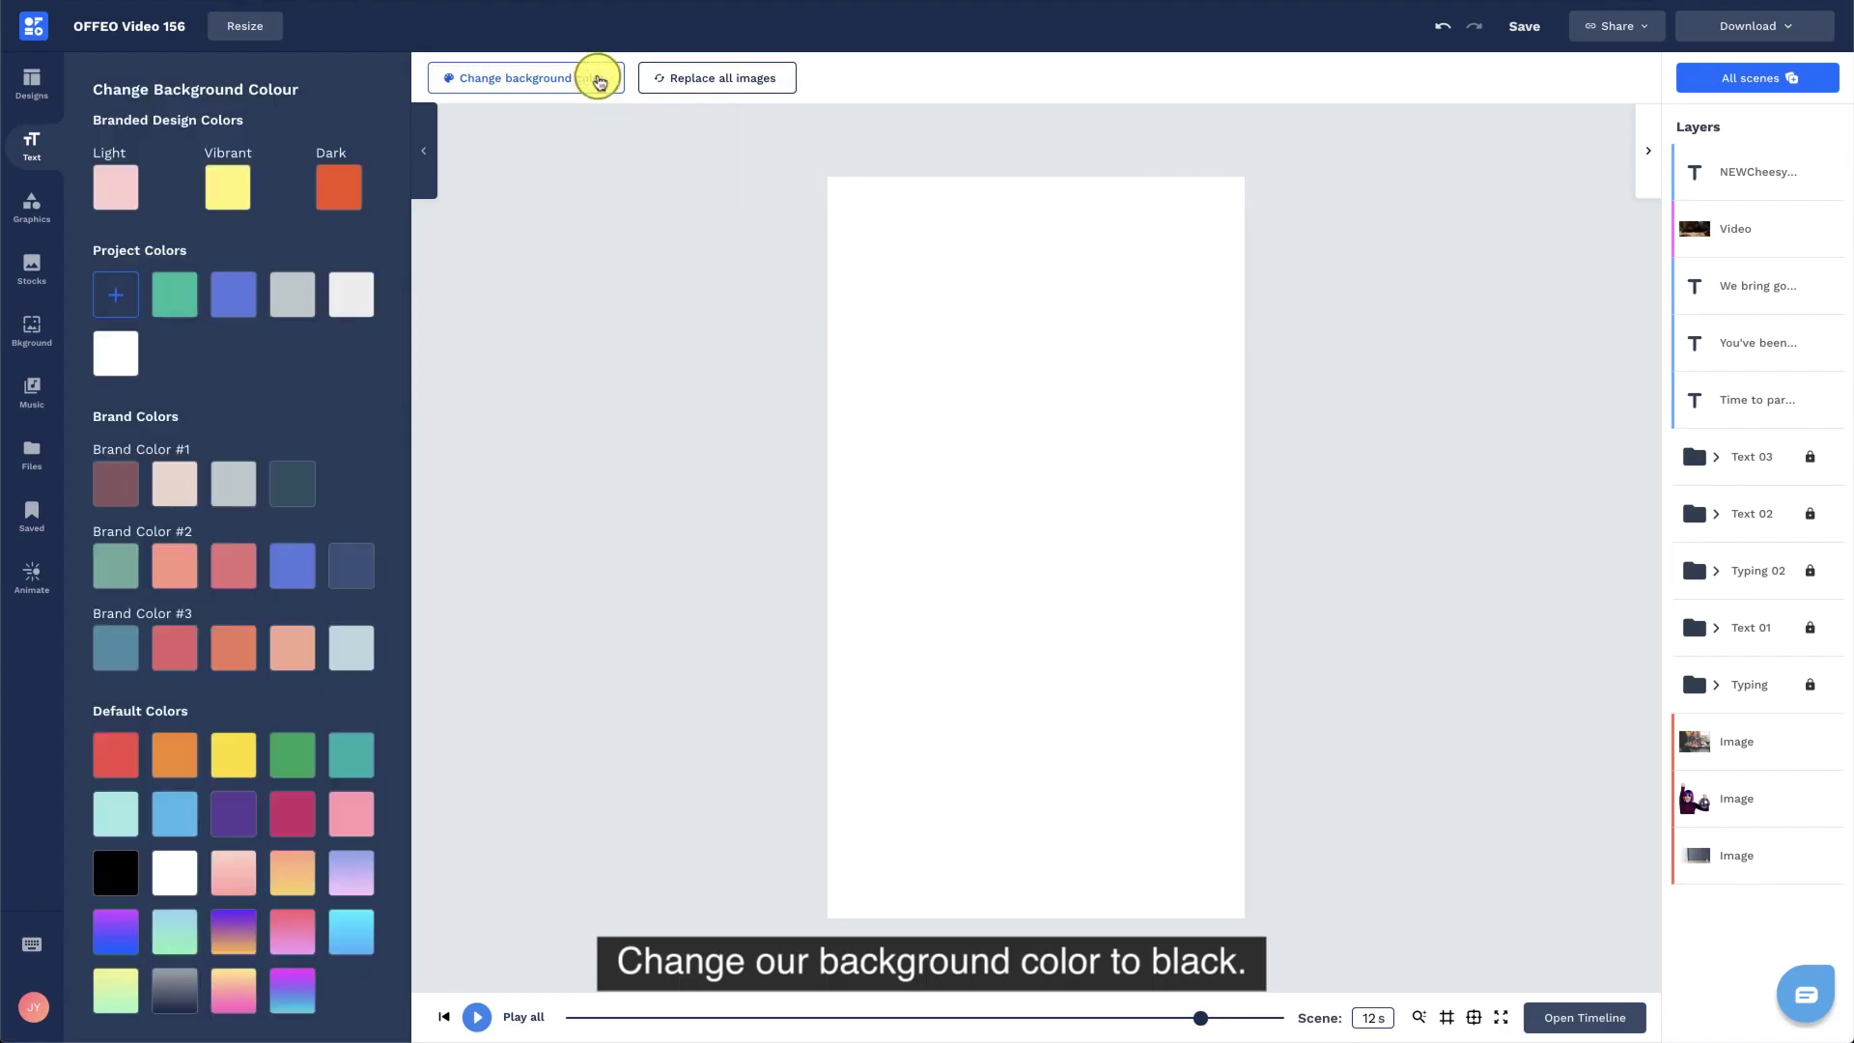
Change the scene's background color to black and insert the white logo from the uploaded logos.
left_click(106, 864)
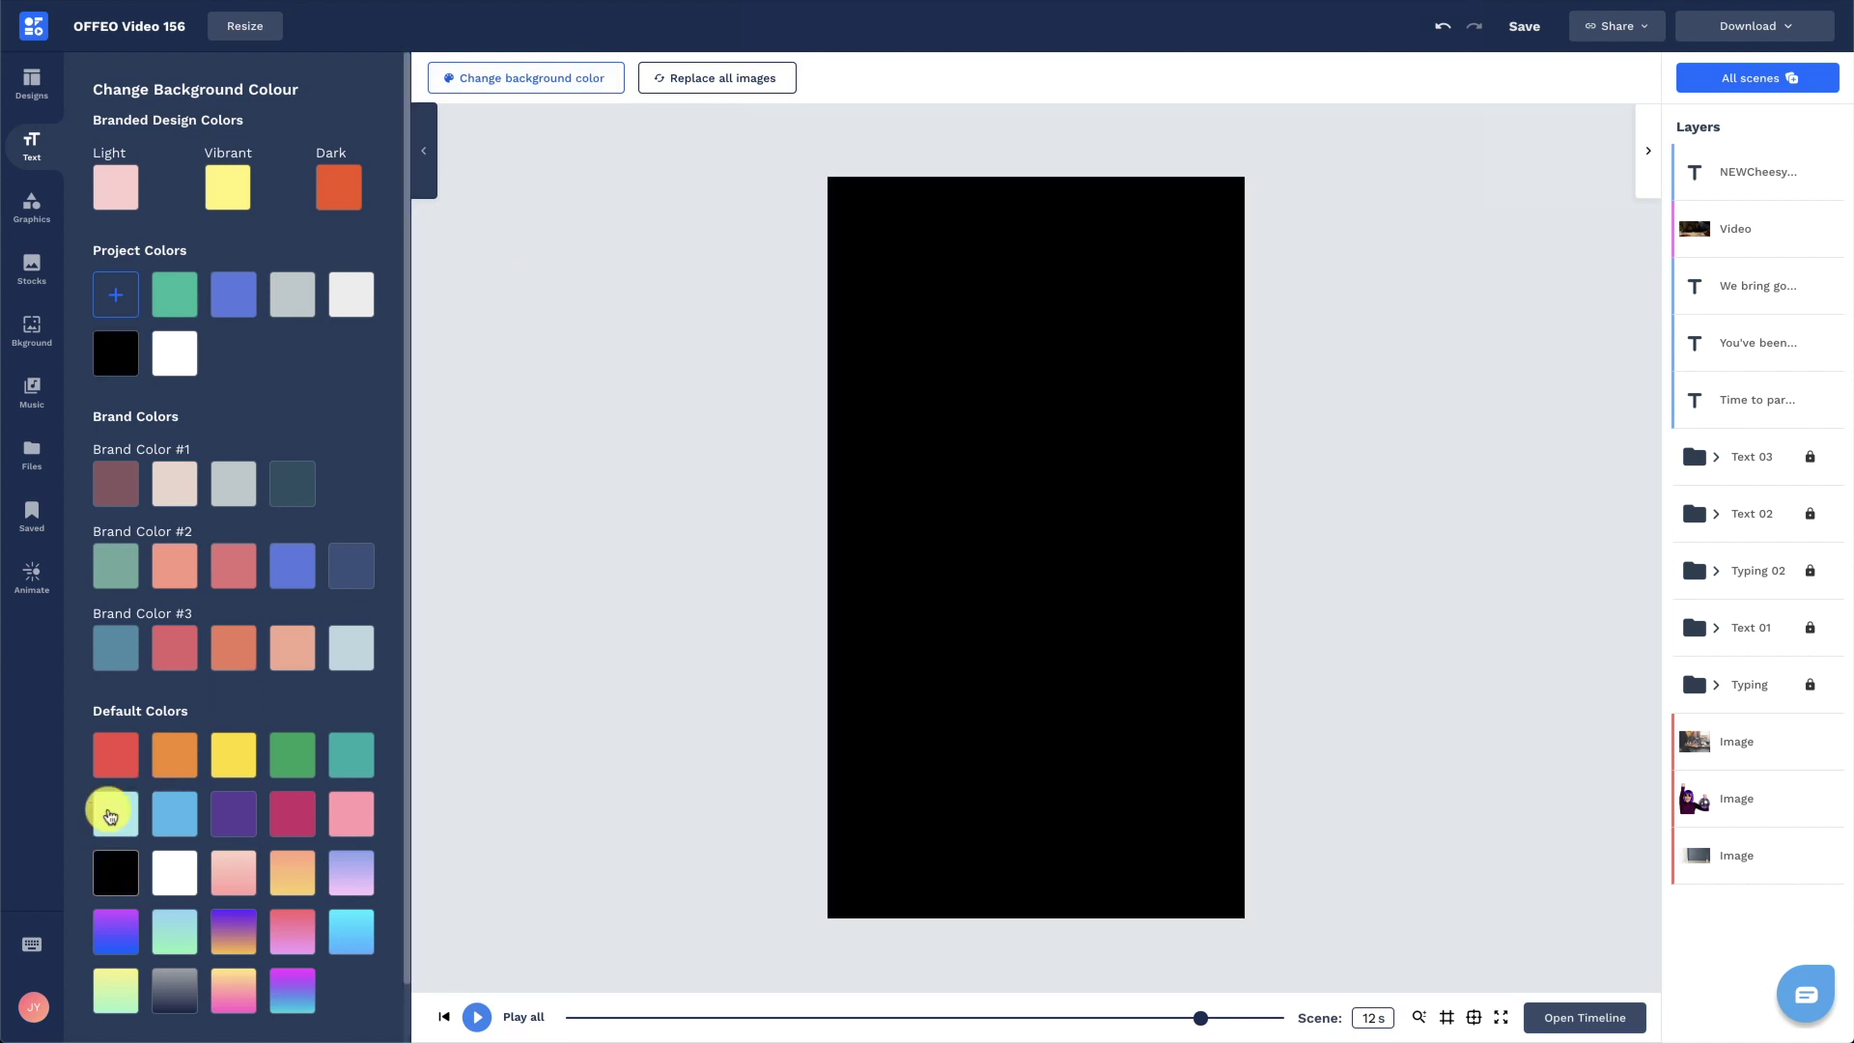
left_click(39, 446)
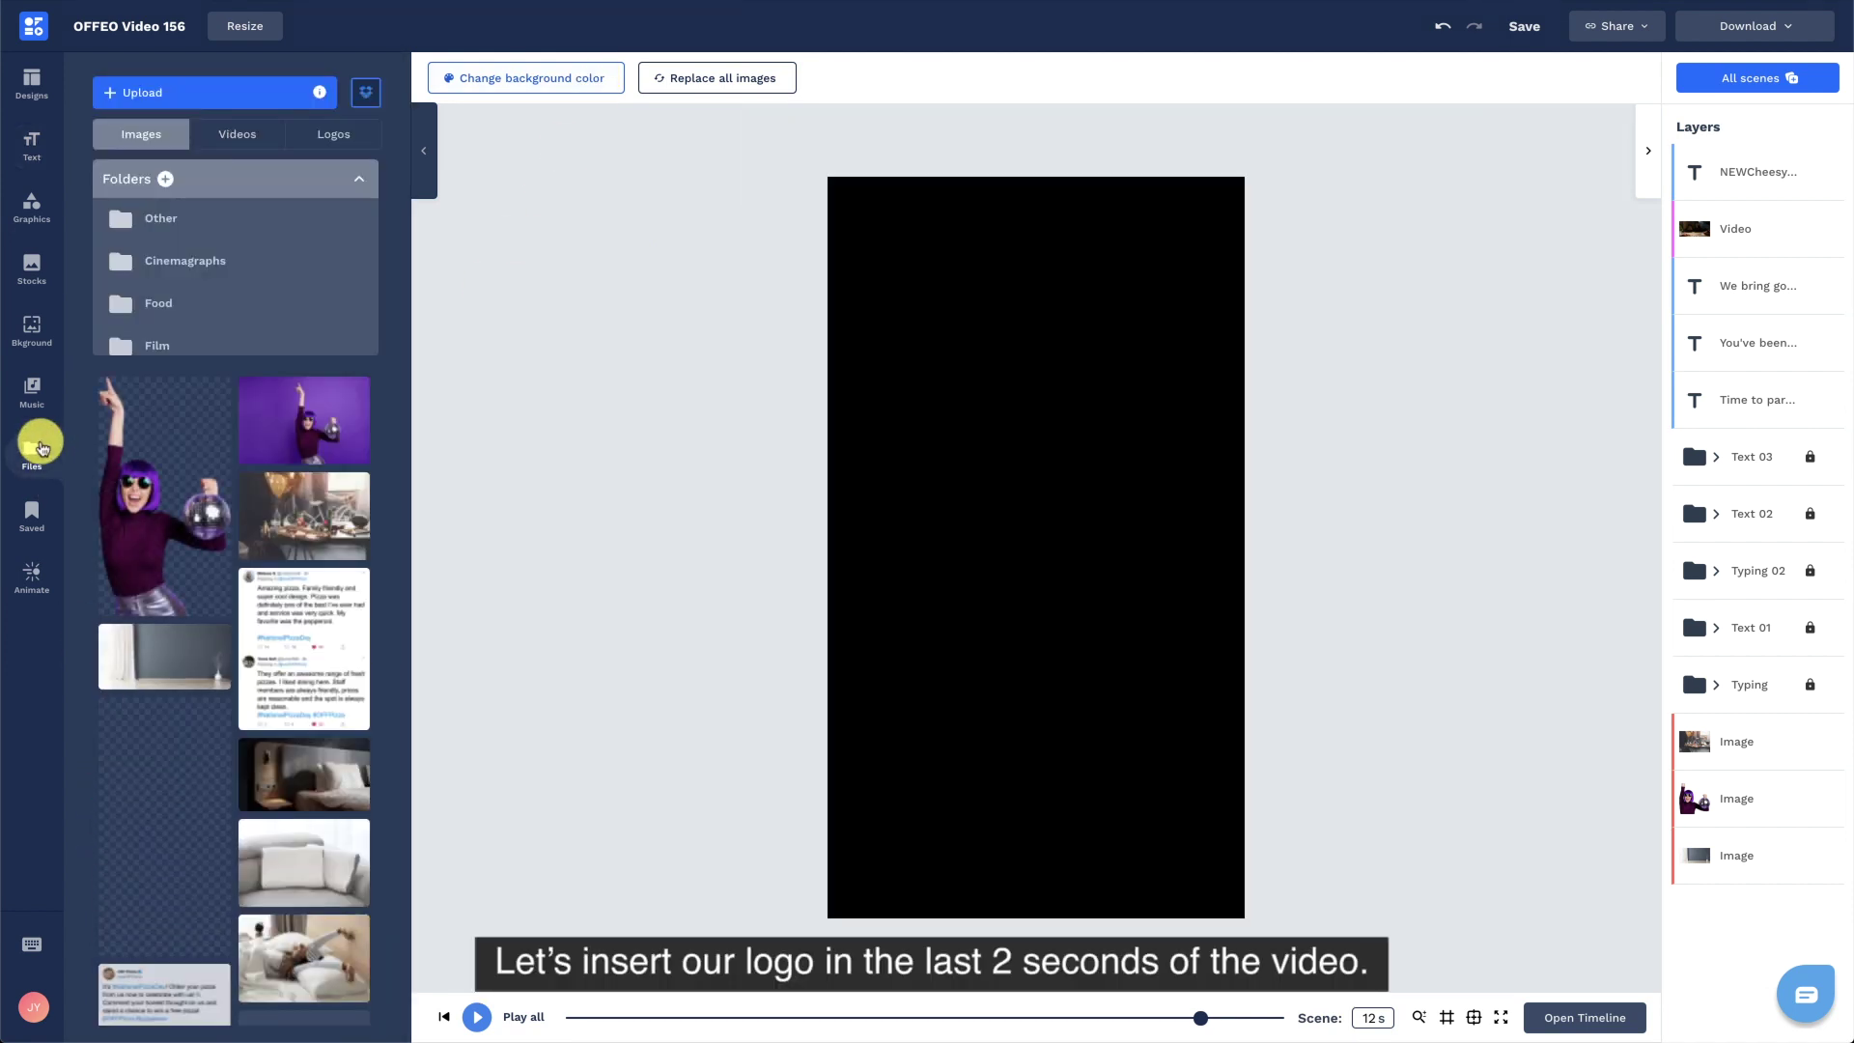
left_click(334, 137)
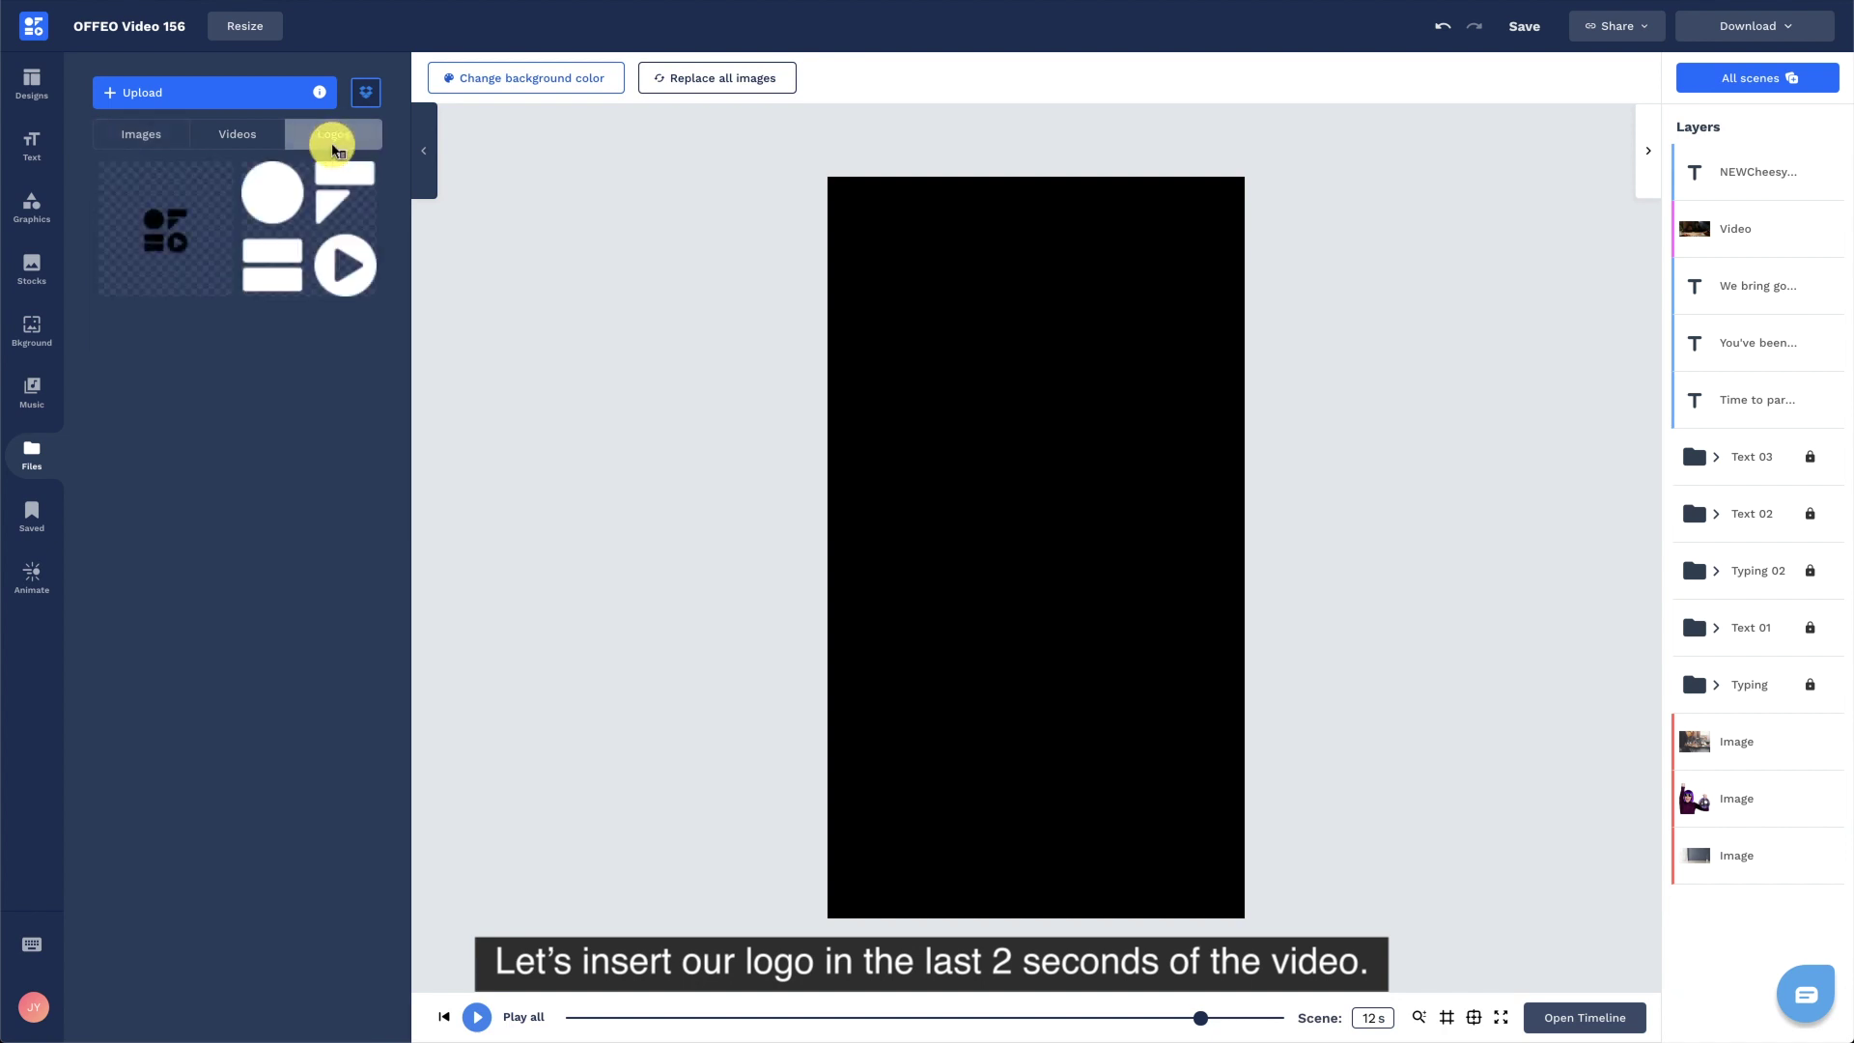
left_click(335, 221)
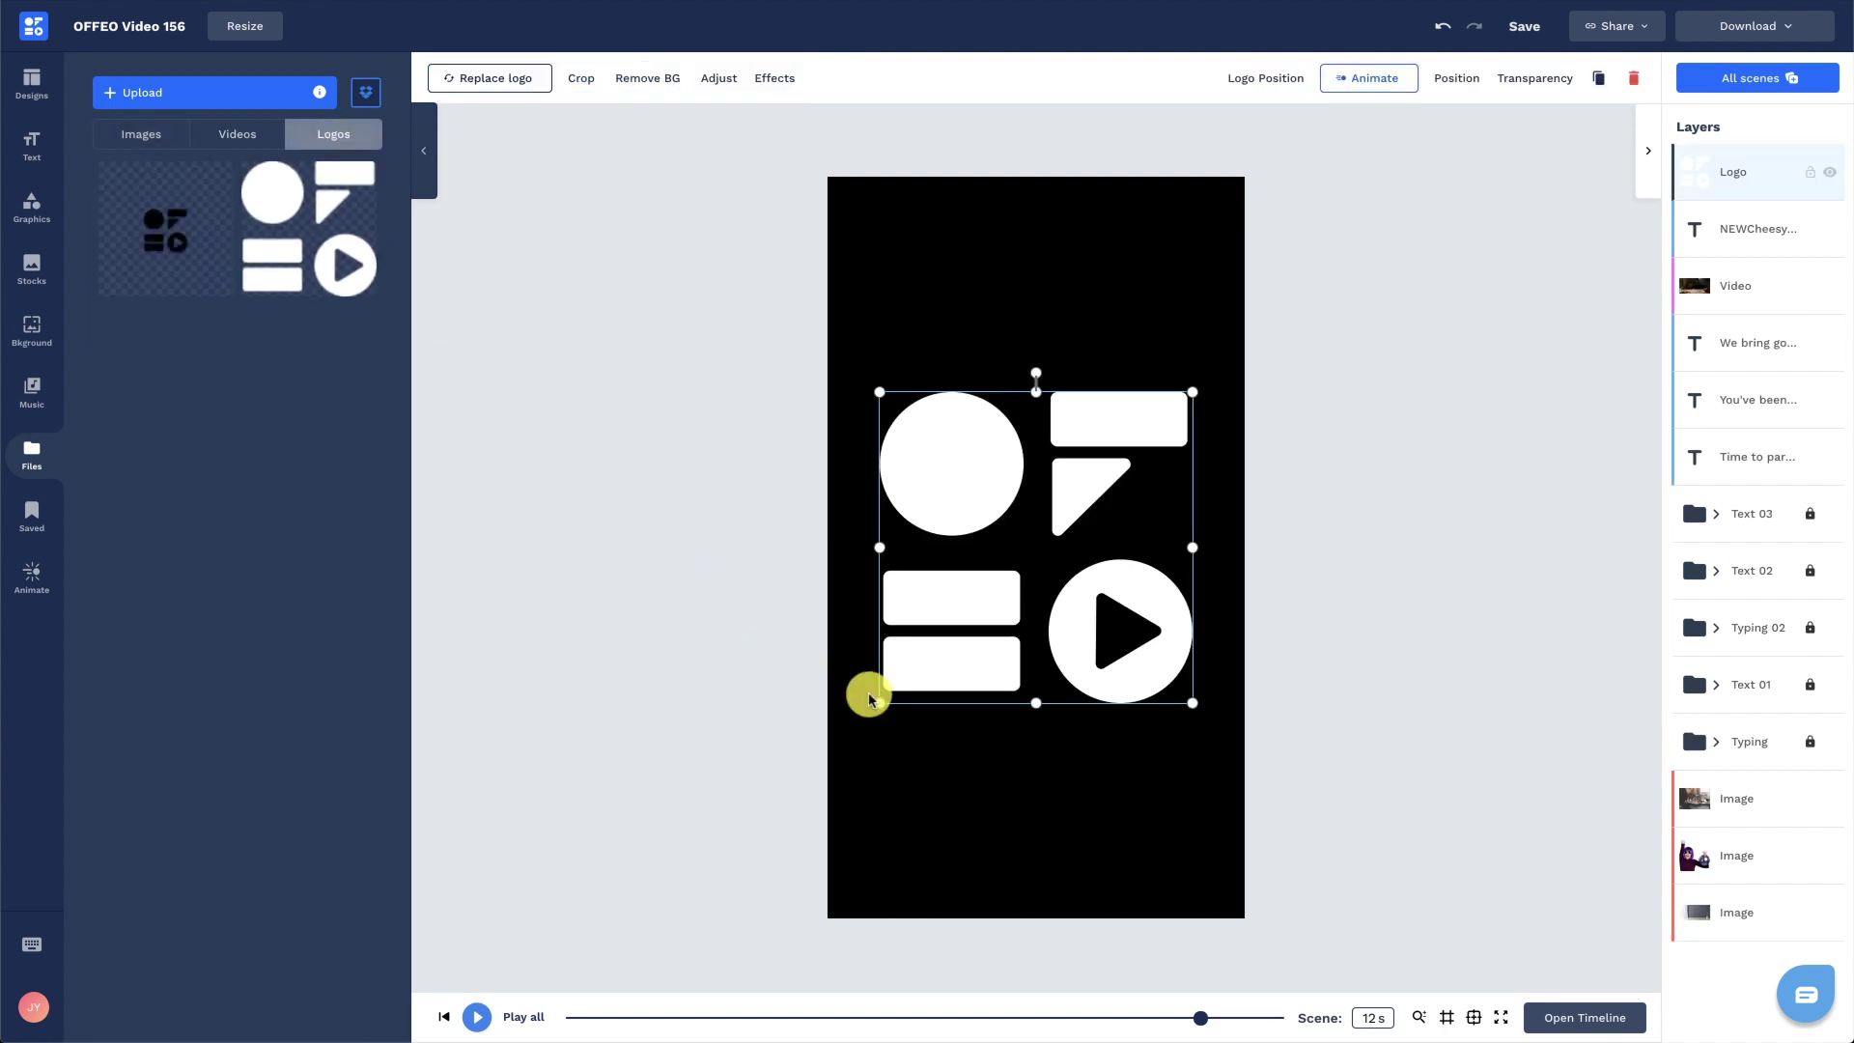
Shrink the logo to roughly a third of its size and center it horizontally and vertically on the canvas.
left_click_drag(869, 697, 1082, 465)
left_click(1458, 80)
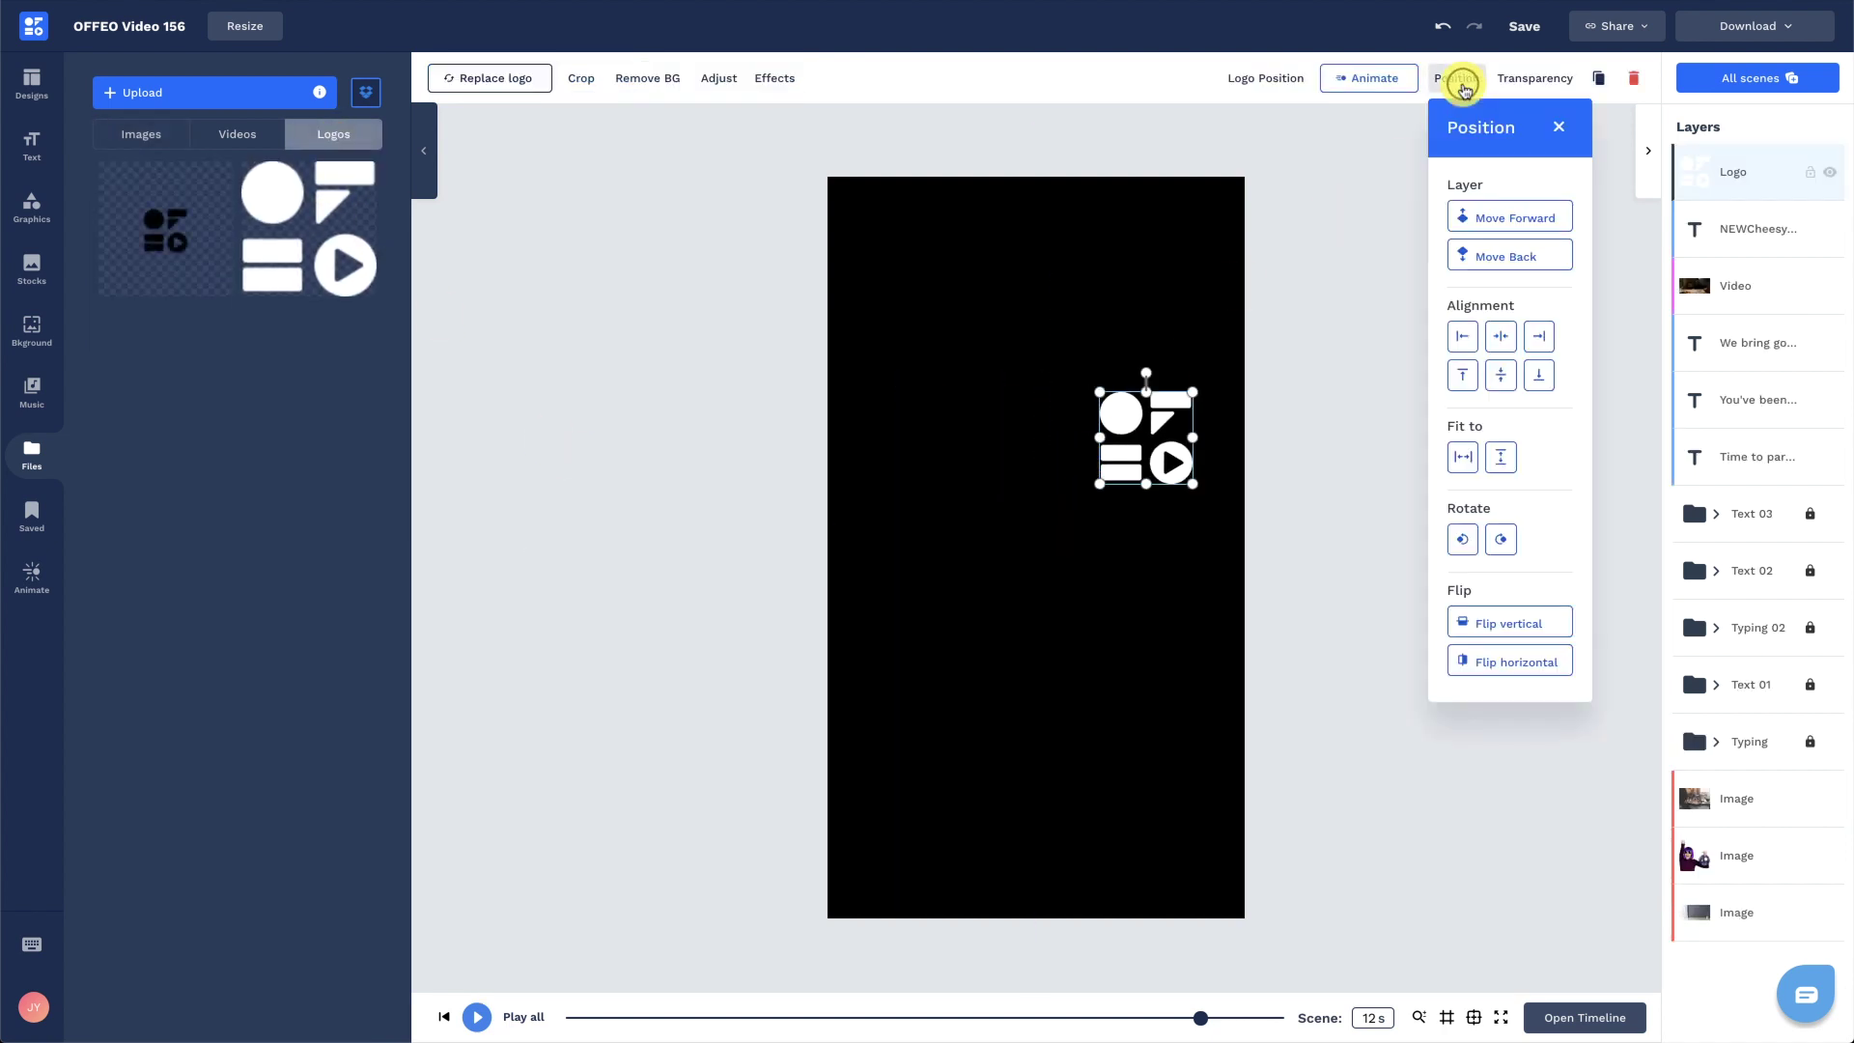
left_click(1501, 336)
left_click(1504, 375)
left_click(1356, 394)
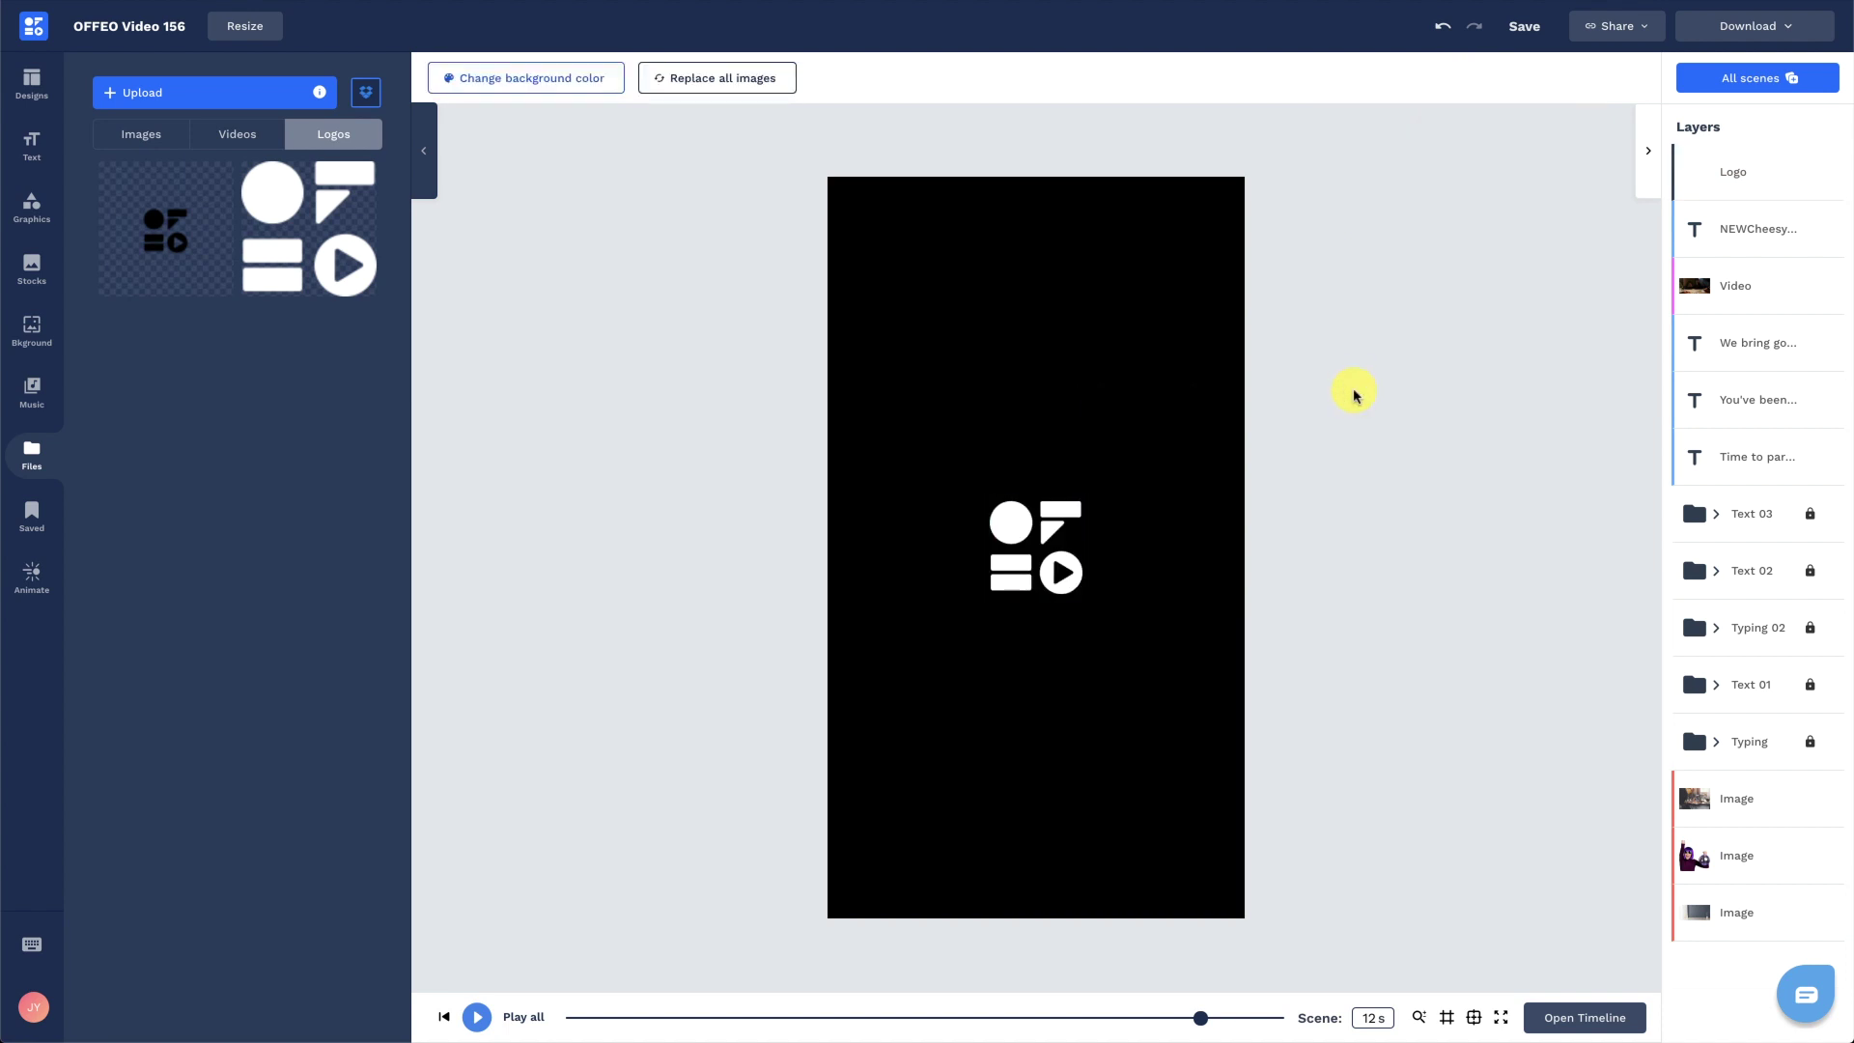
Shorten the logo layer to about 2 seconds and place it near the scene's end, starting at about 9.9 seconds.
left_click(1564, 1016)
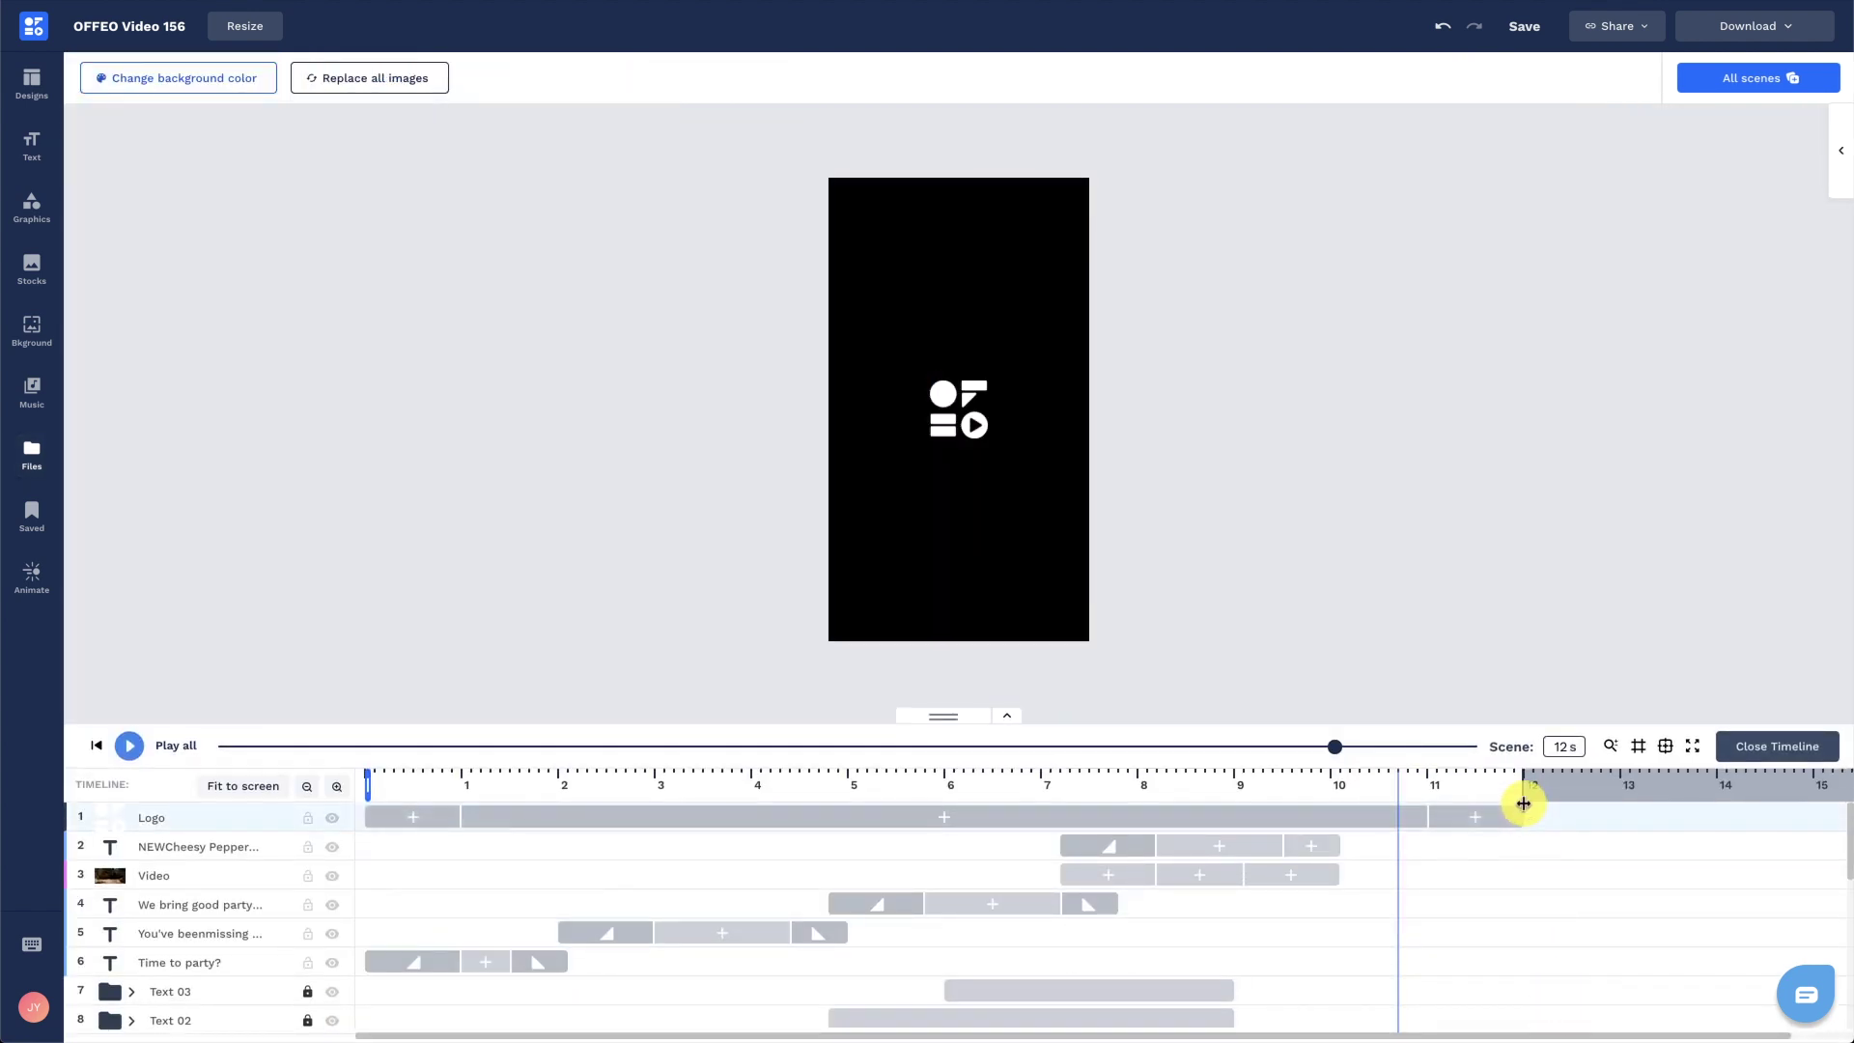
left_click_drag(1522, 811, 1442, 820)
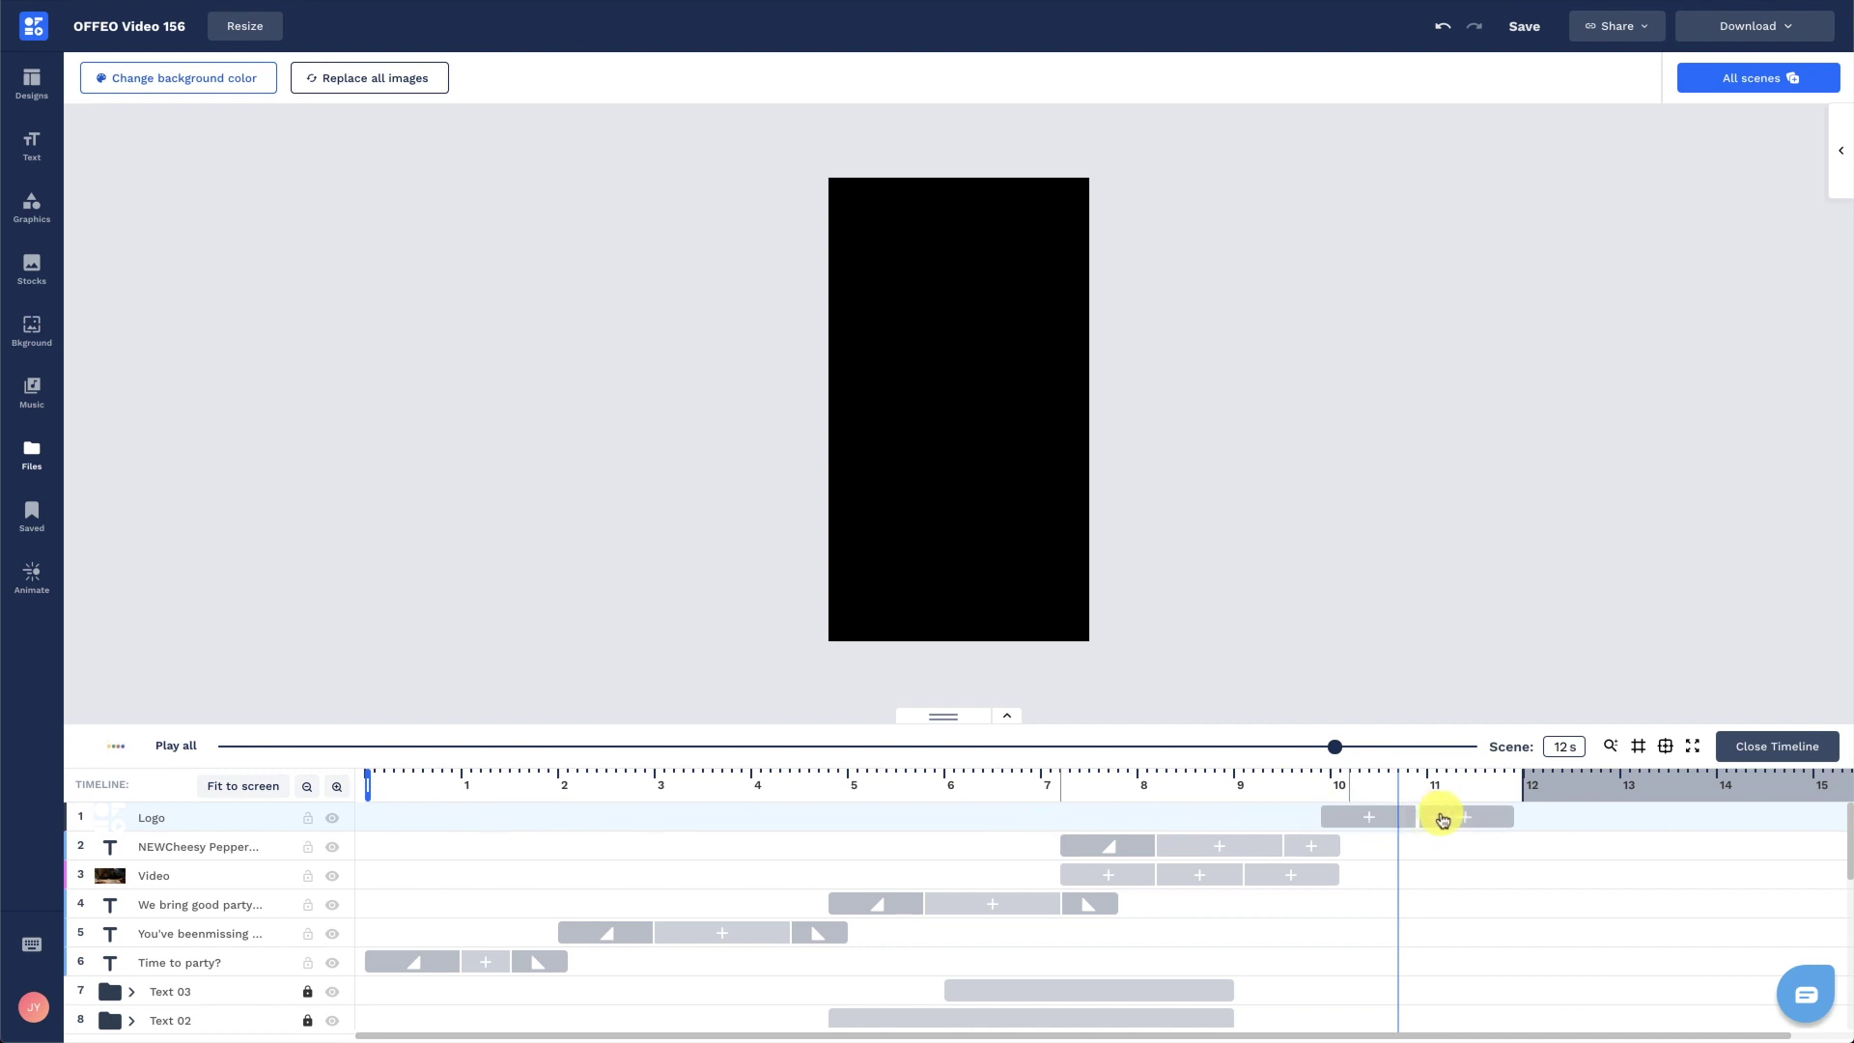
left_click(1729, 739)
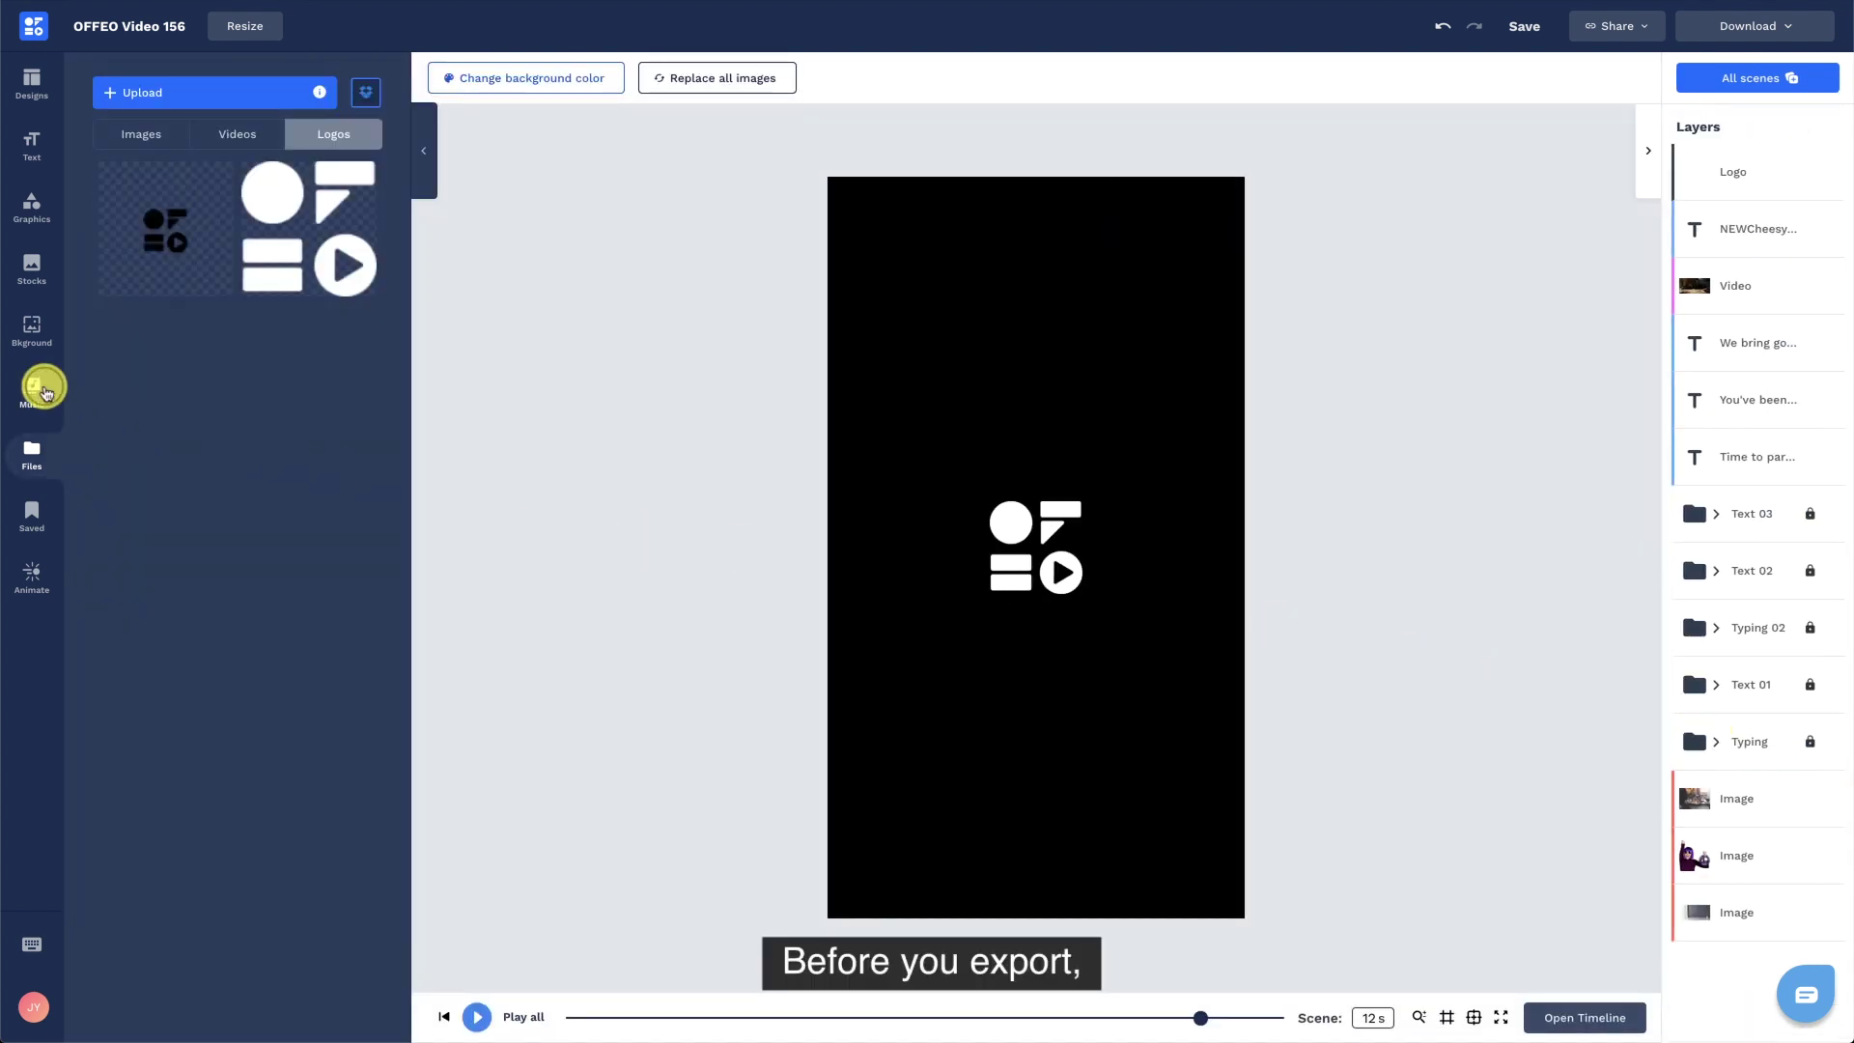
Add the track "Tropical Beauty" from the Happy / Cheerful music category to the video.
left_click(45, 391)
left_click(291, 221)
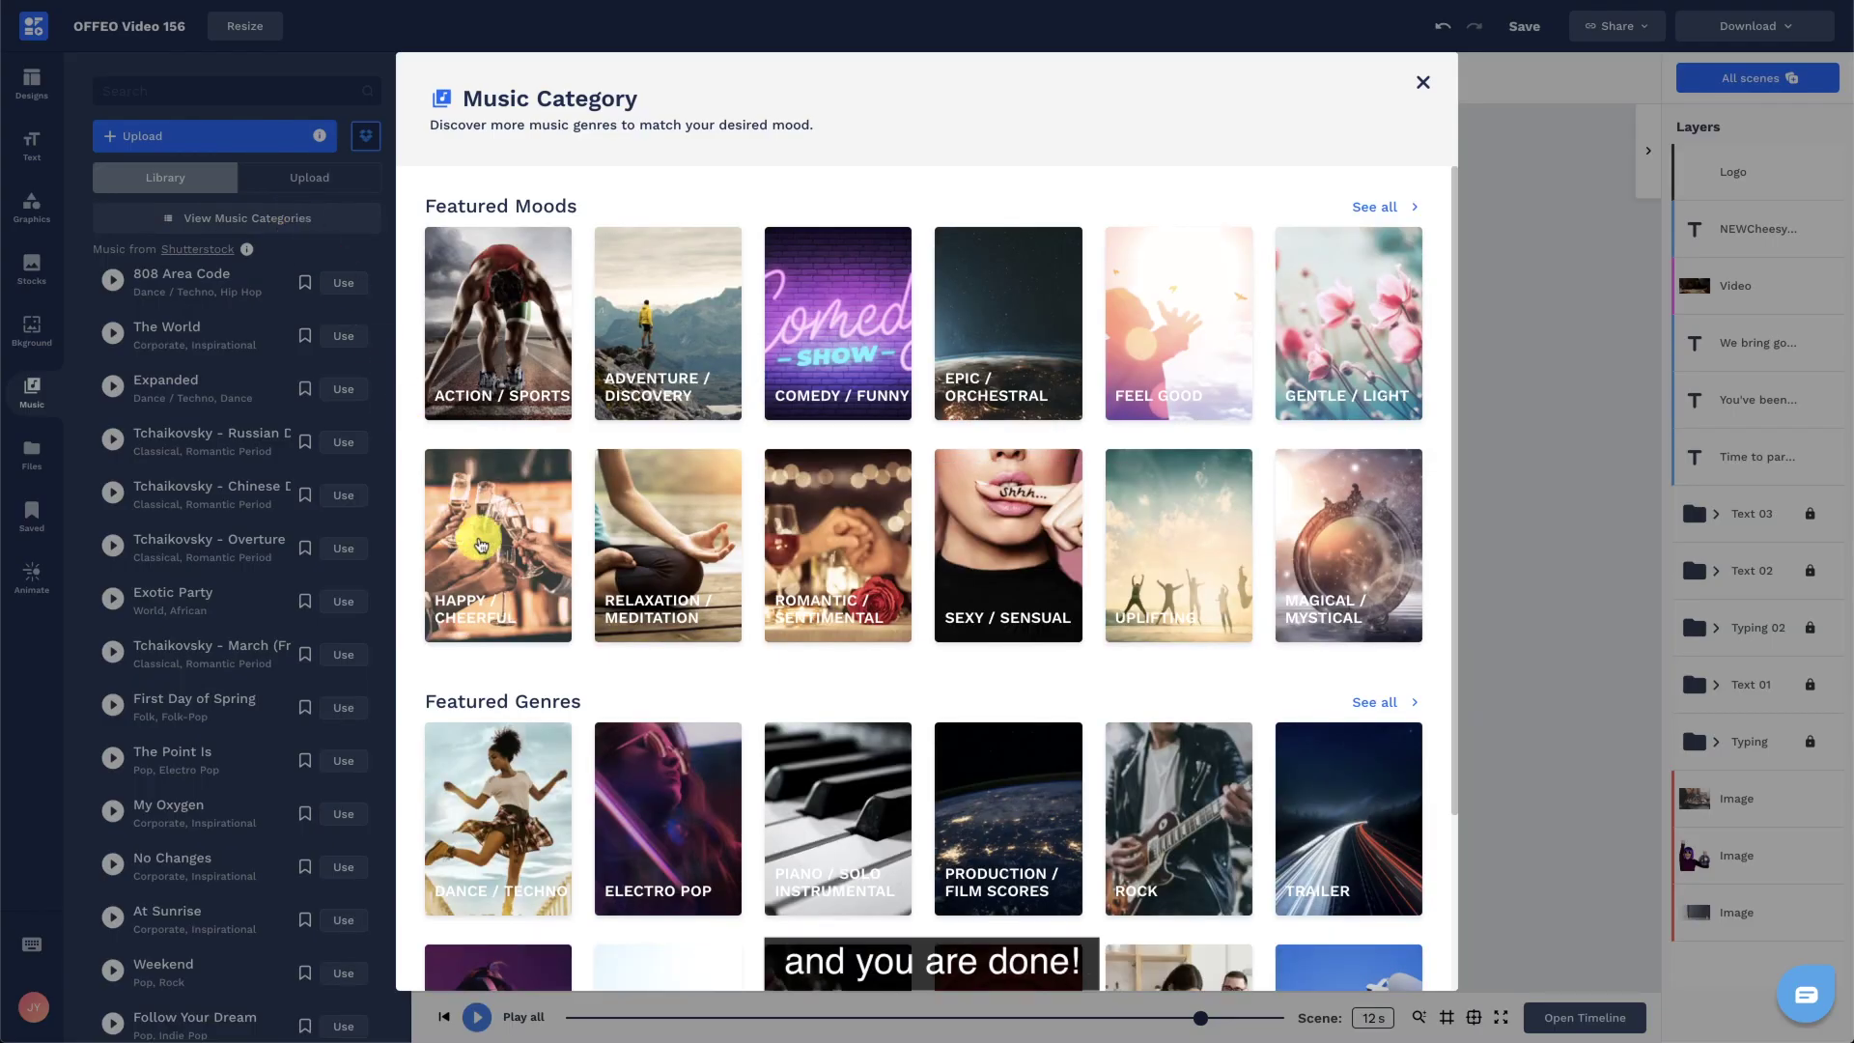
left_click(480, 545)
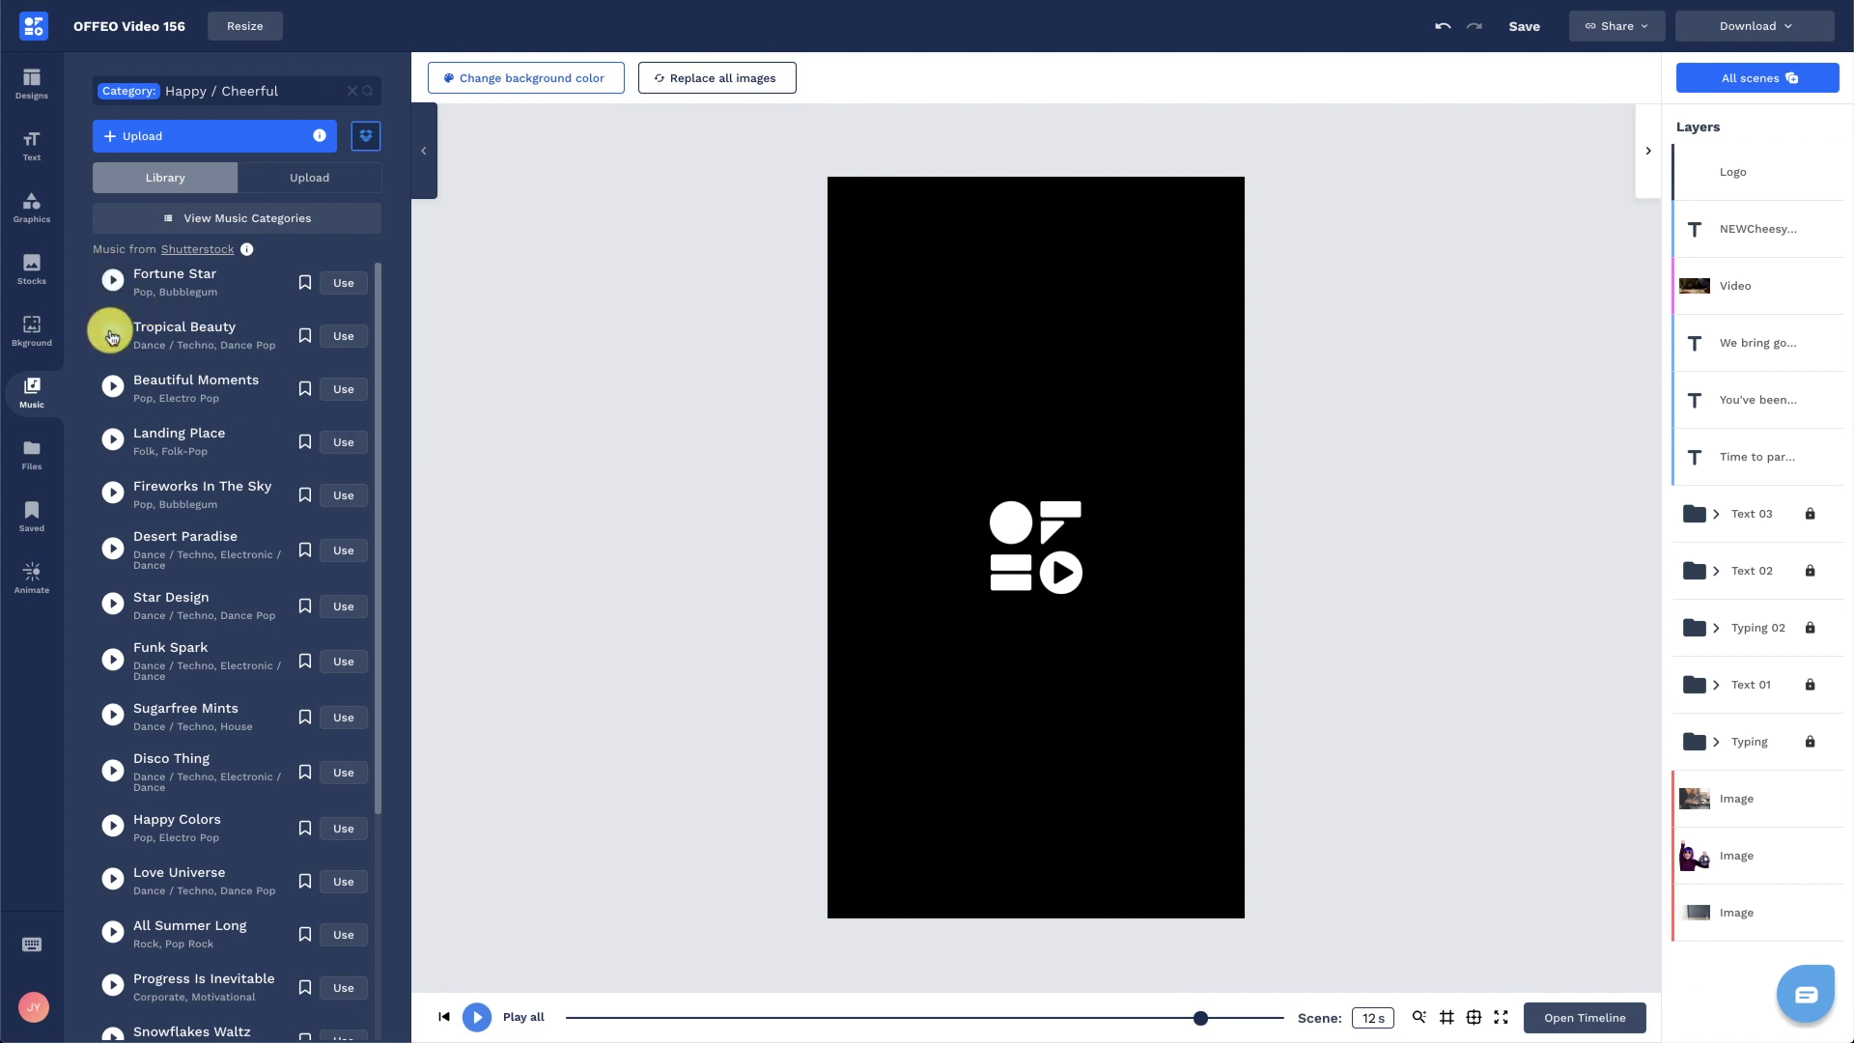
left_click(321, 340)
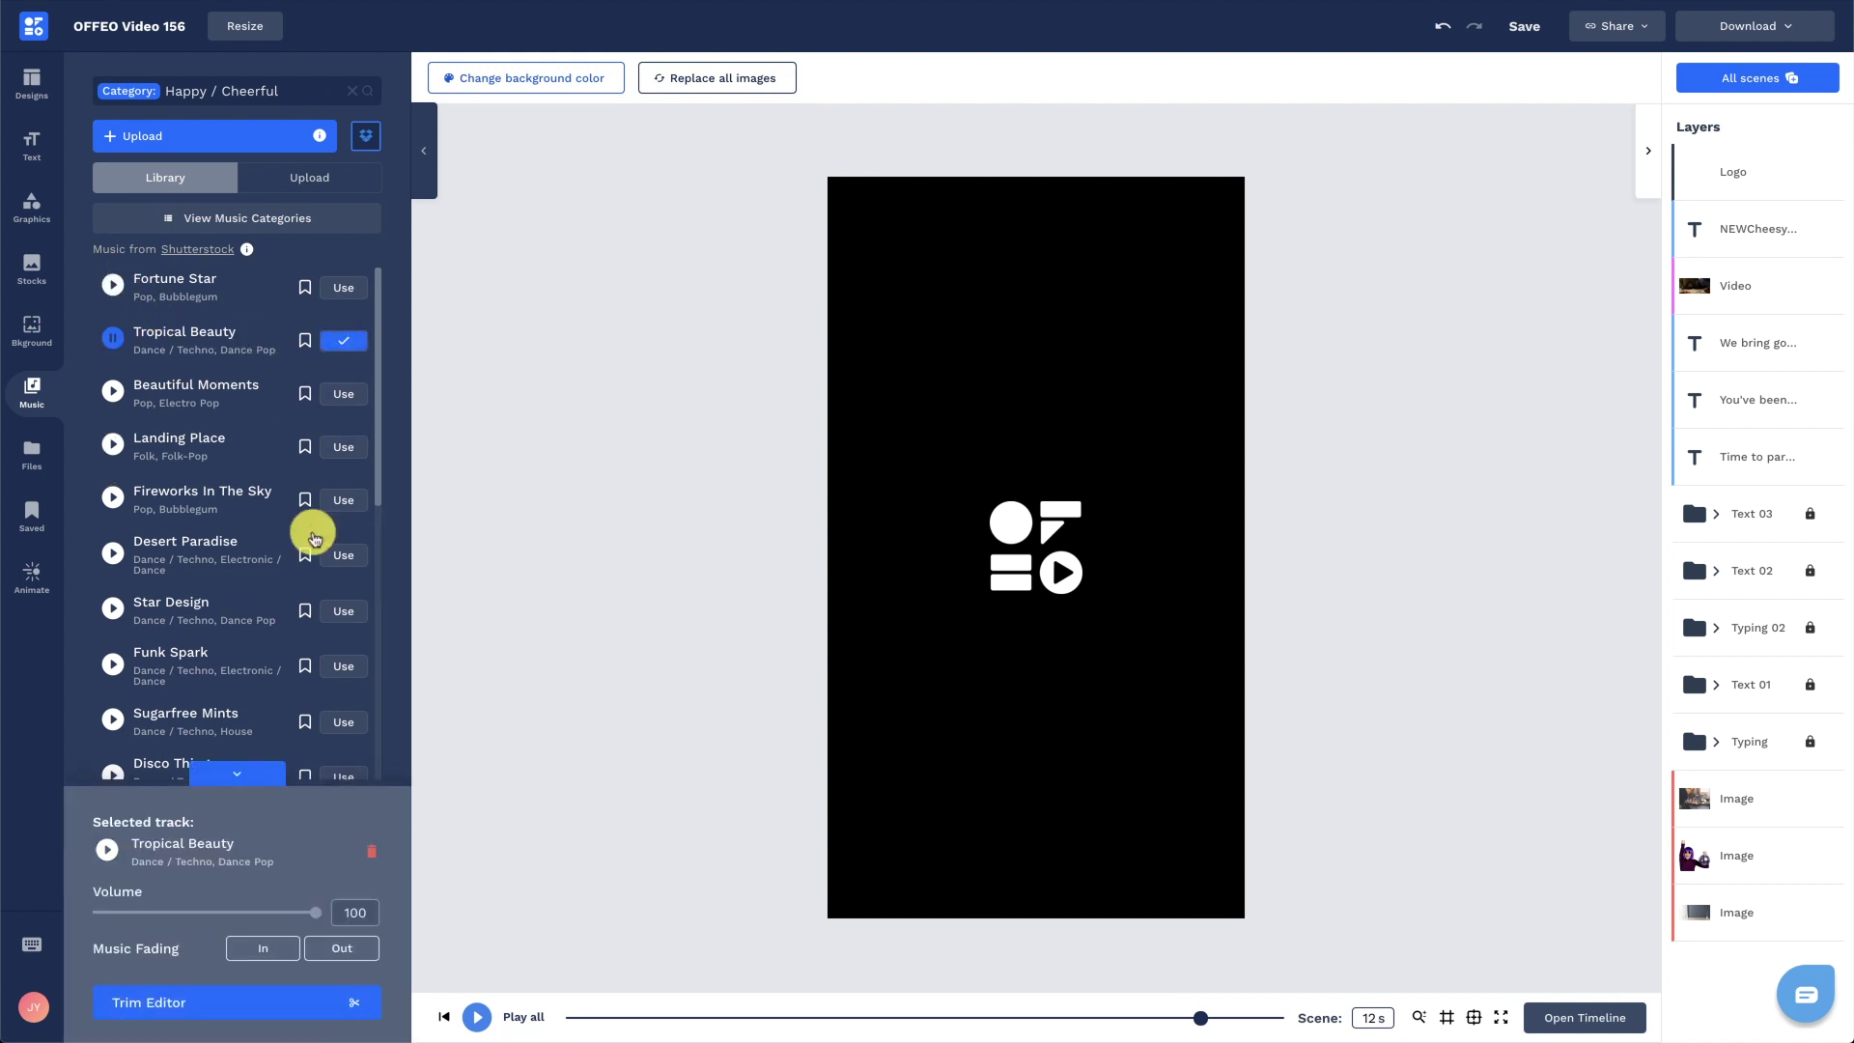
Trim the "Tropical Beauty" track to run from 00:11:80 to 00:23:80.
left_click(287, 1007)
left_click_drag(450, 570, 520, 570)
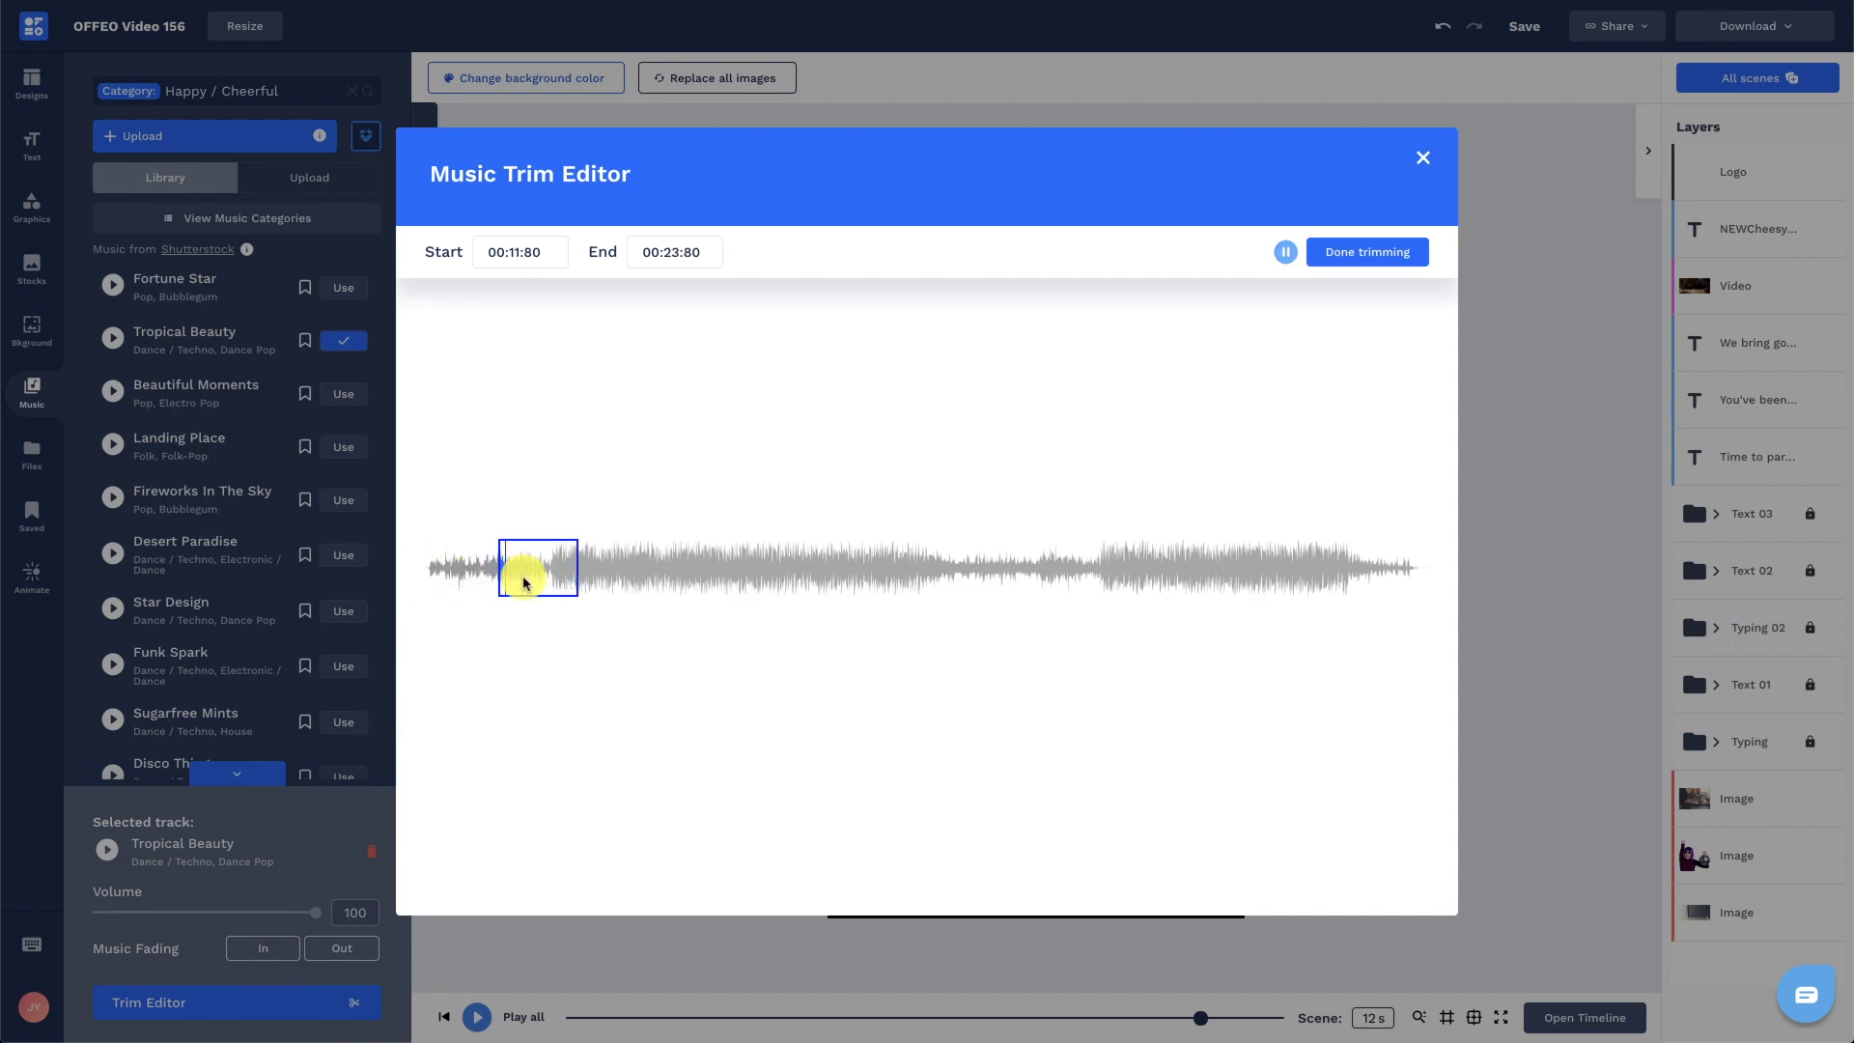
left_click(1367, 253)
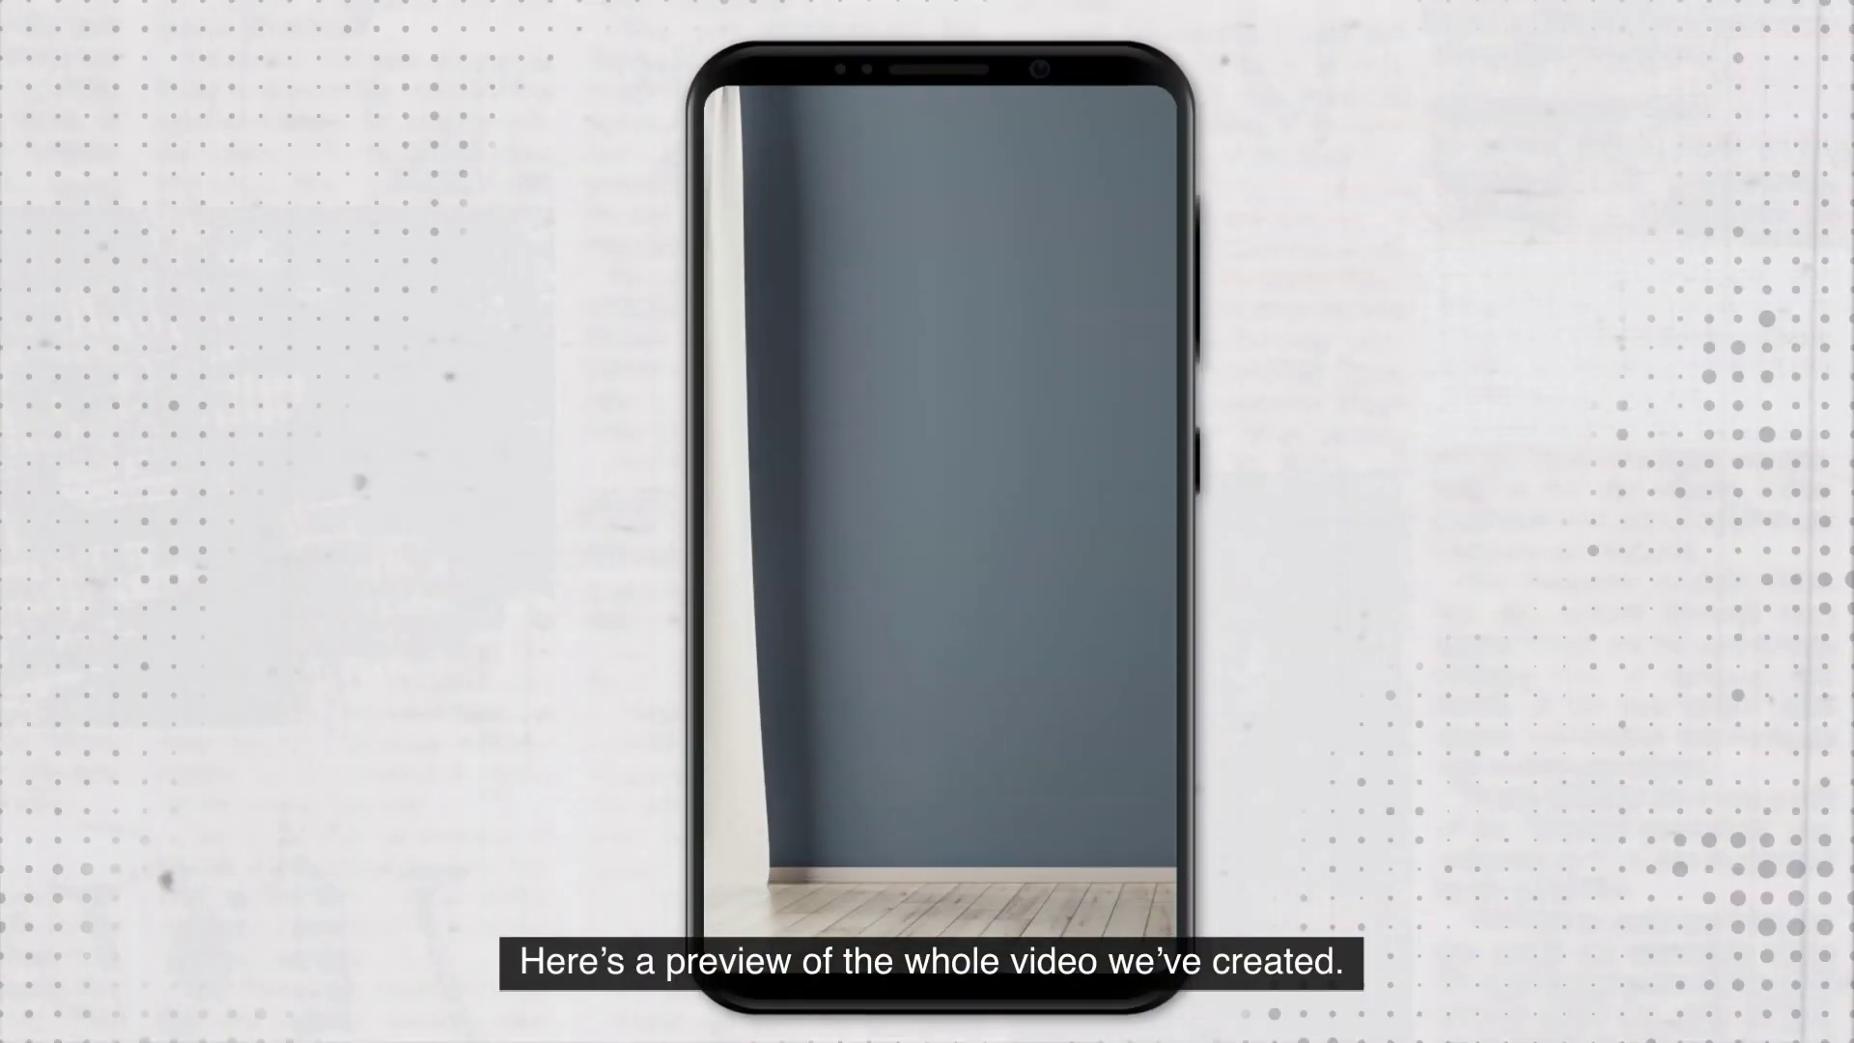